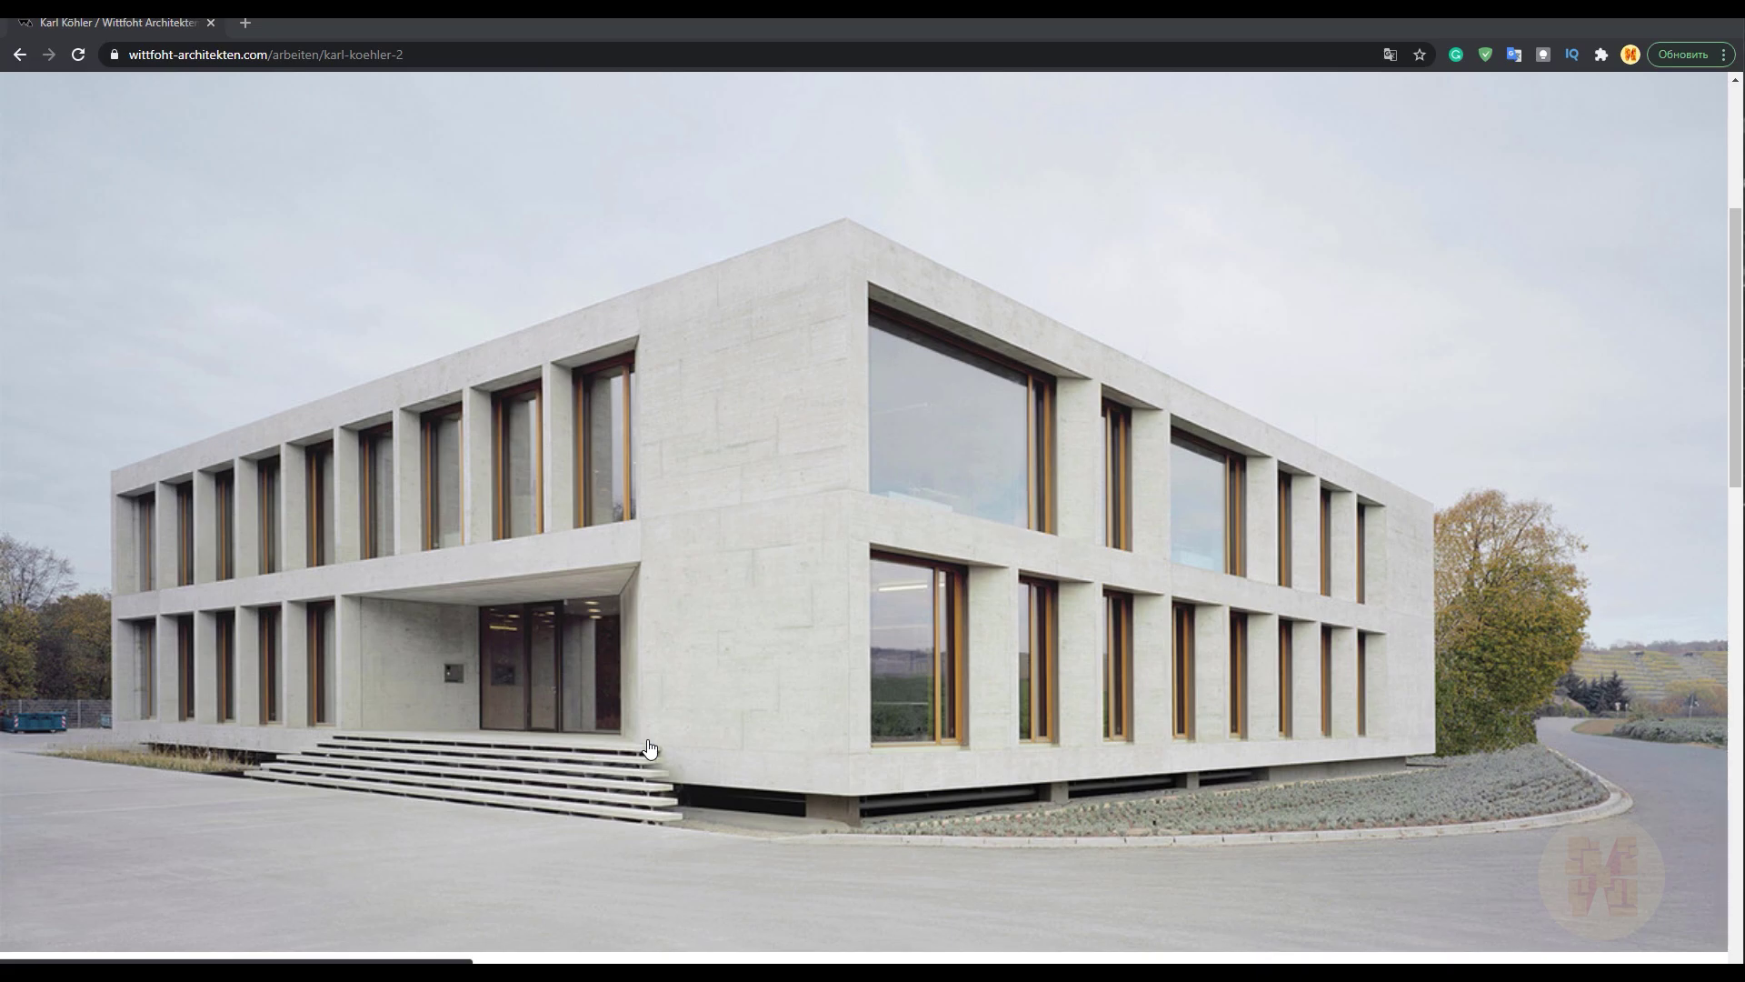
- Look over the Karl Köhler project page, switch to Revit and create a new project from the Metric-Architectural Template
scroll(650, 747, down, 8)
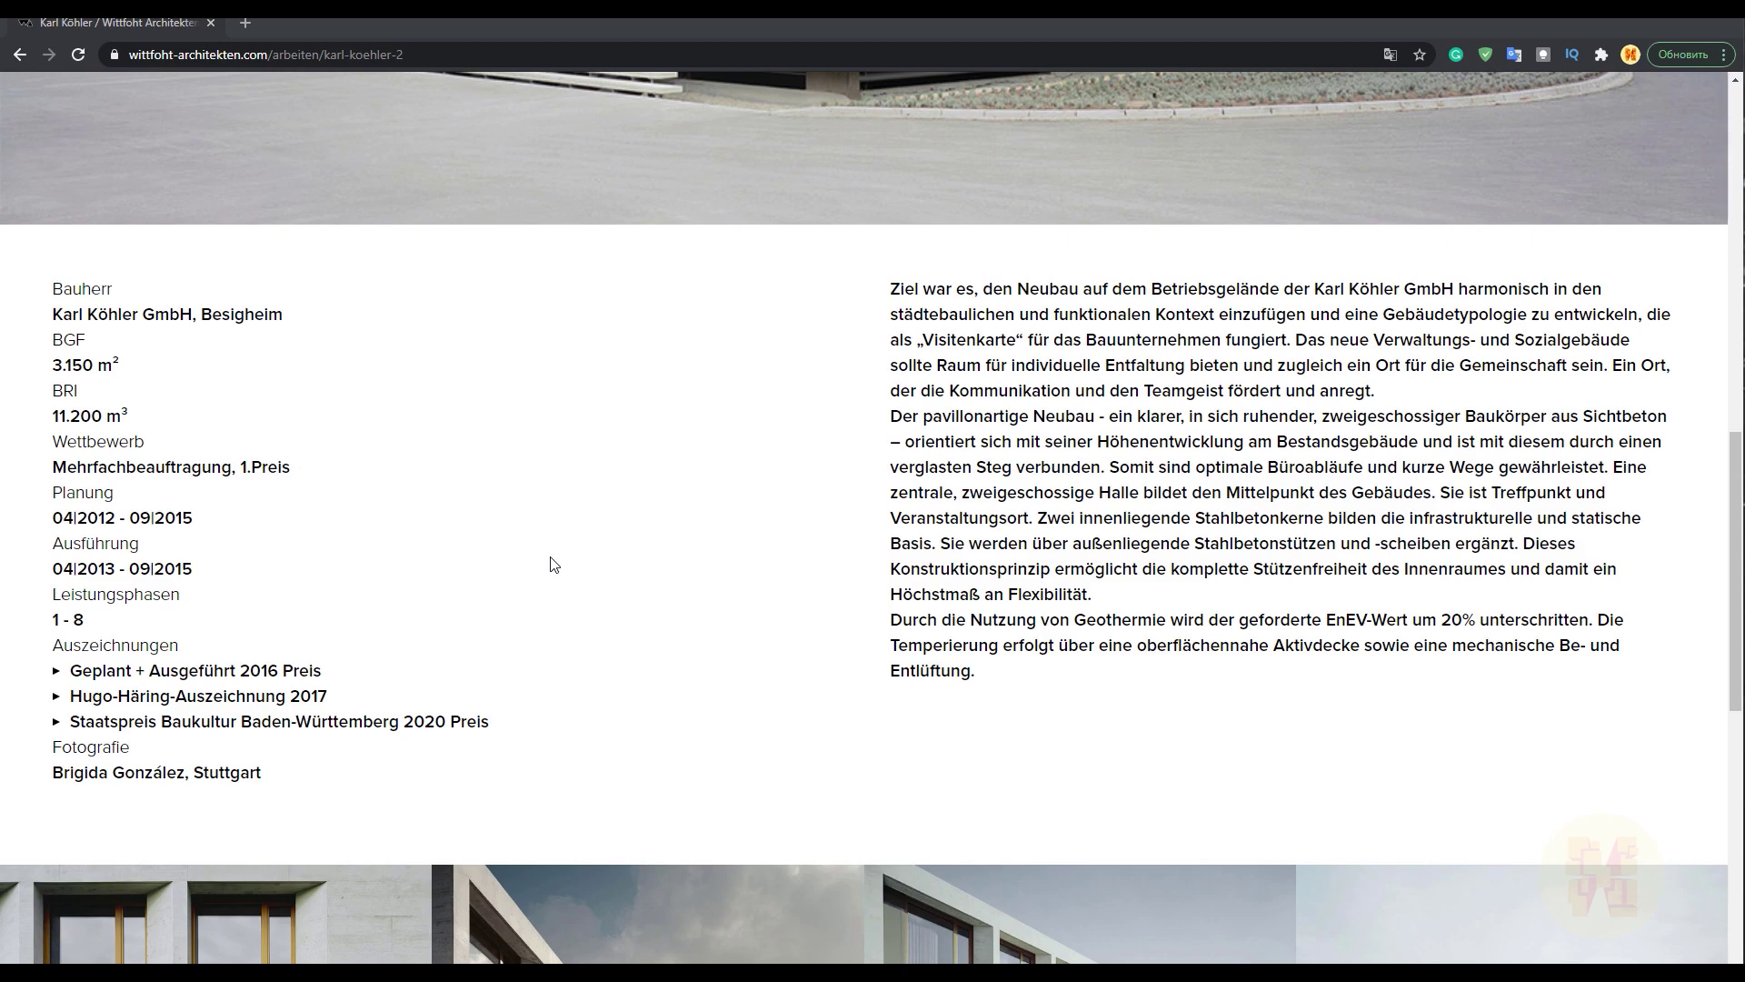
scroll(532, 559, up, 8)
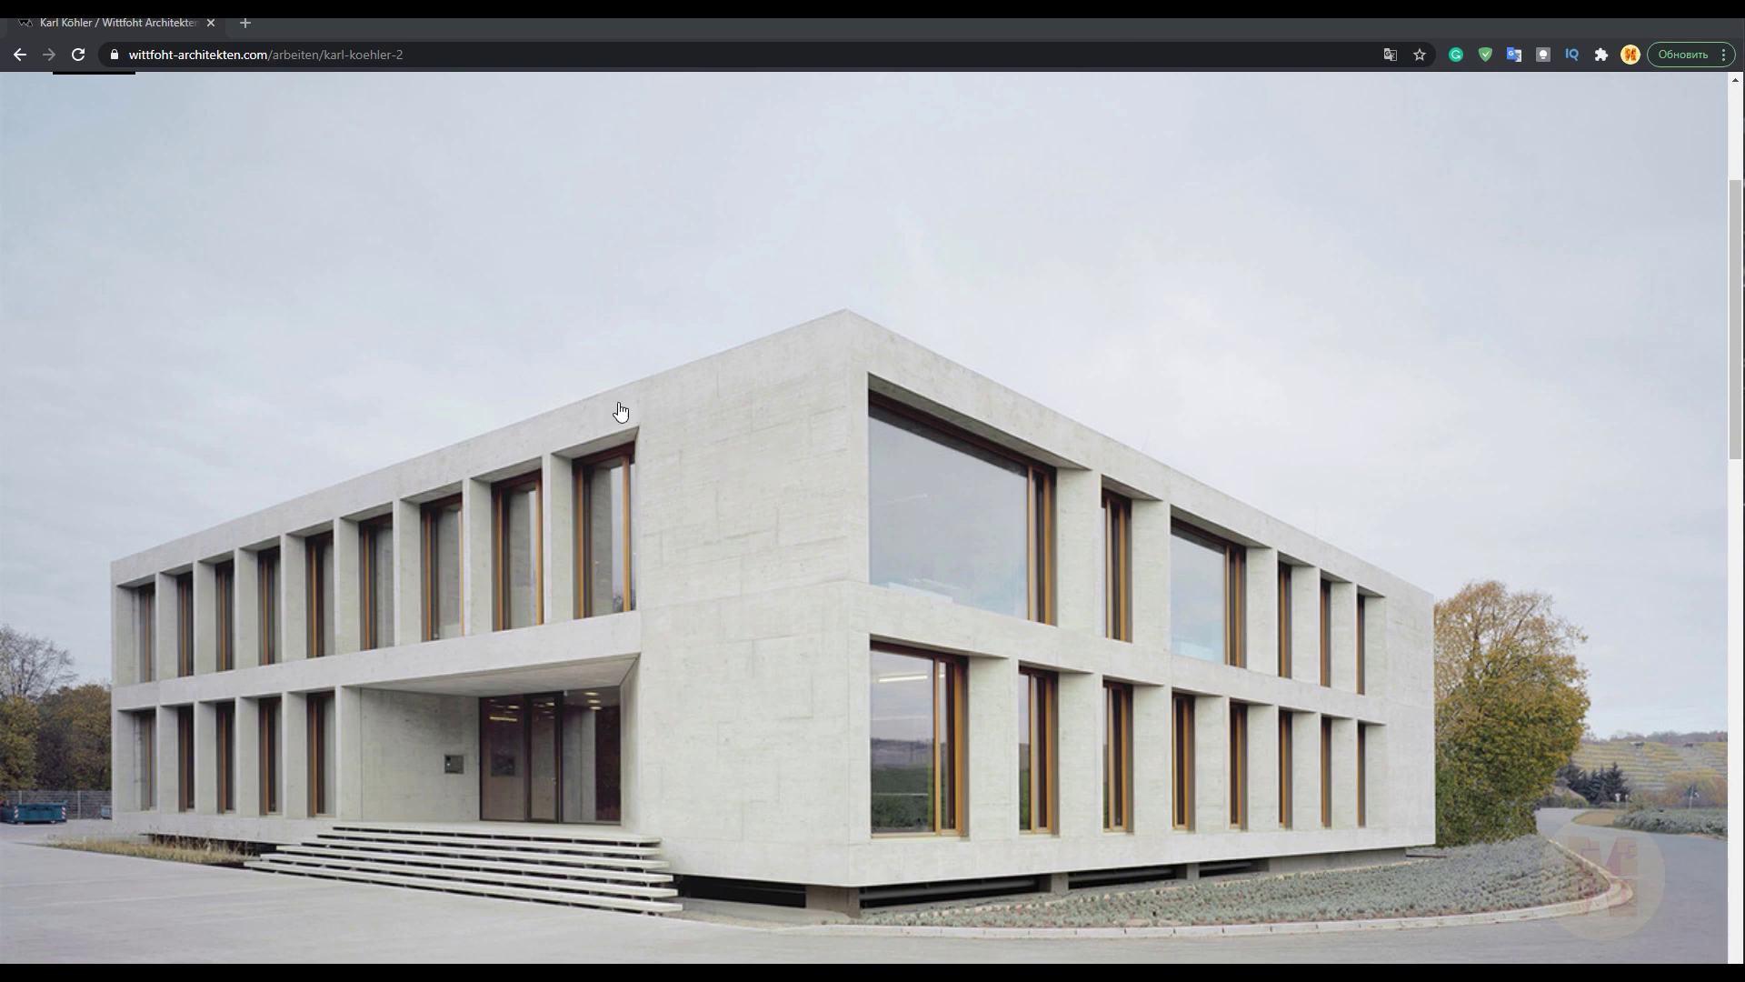
click(1637, 17)
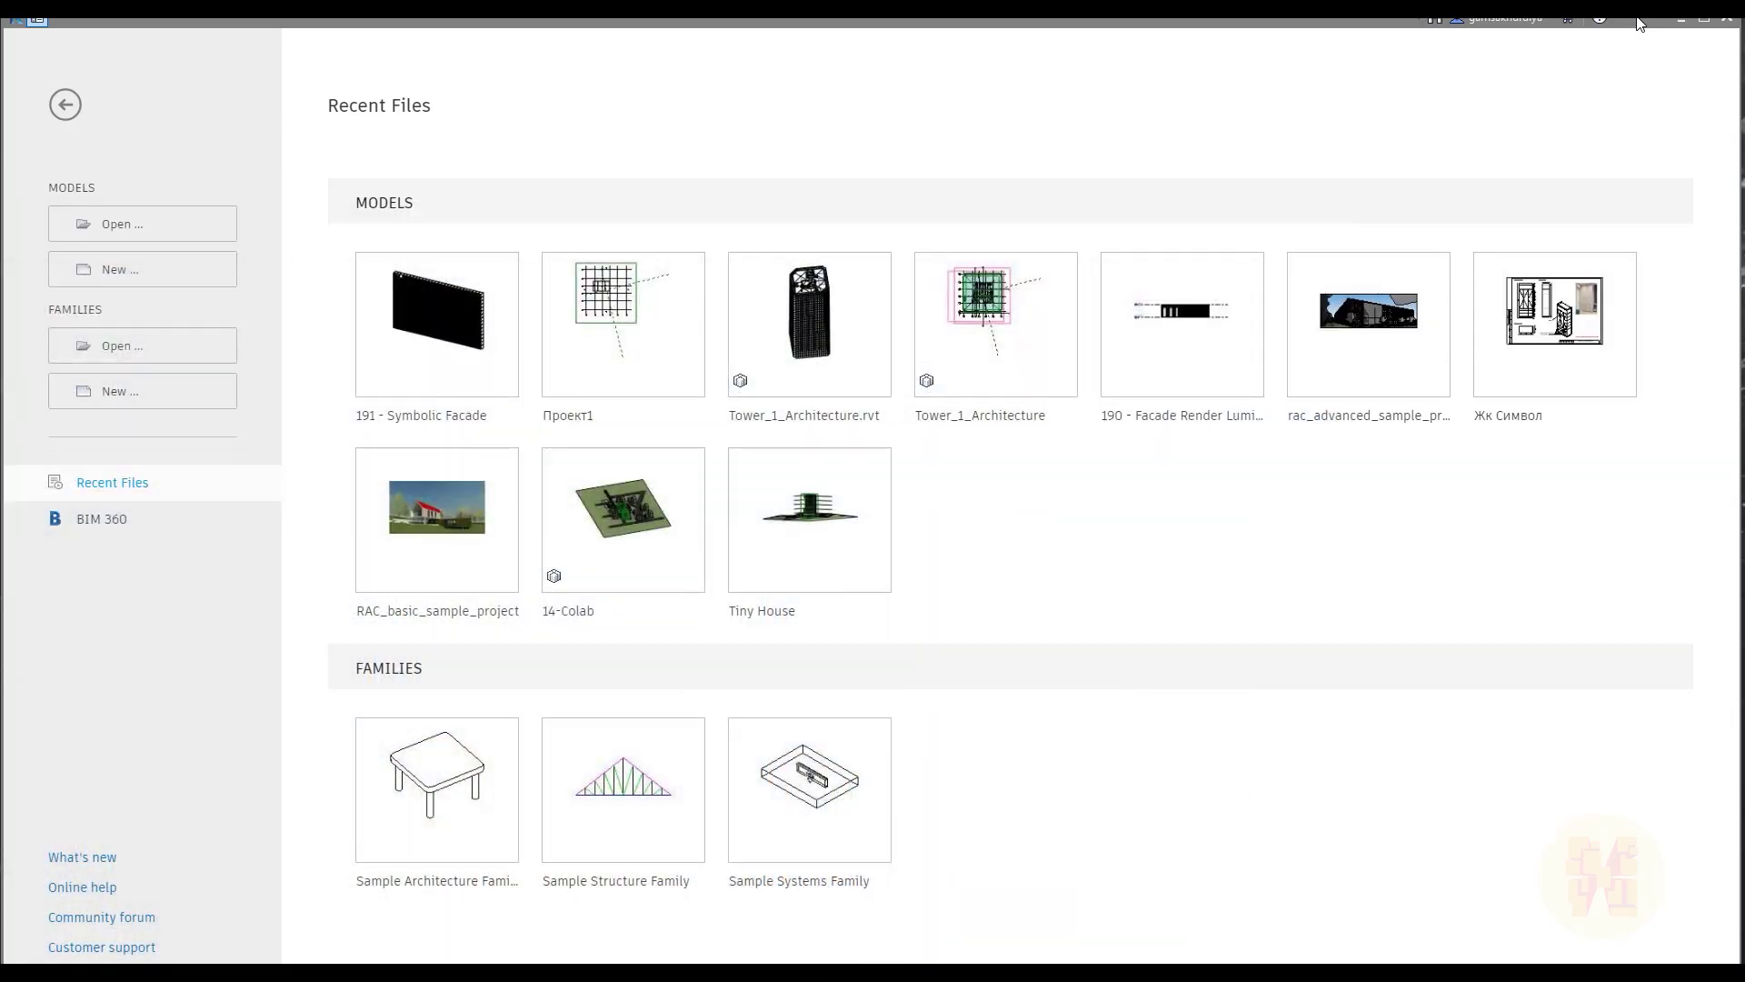
click(151, 270)
click(823, 461)
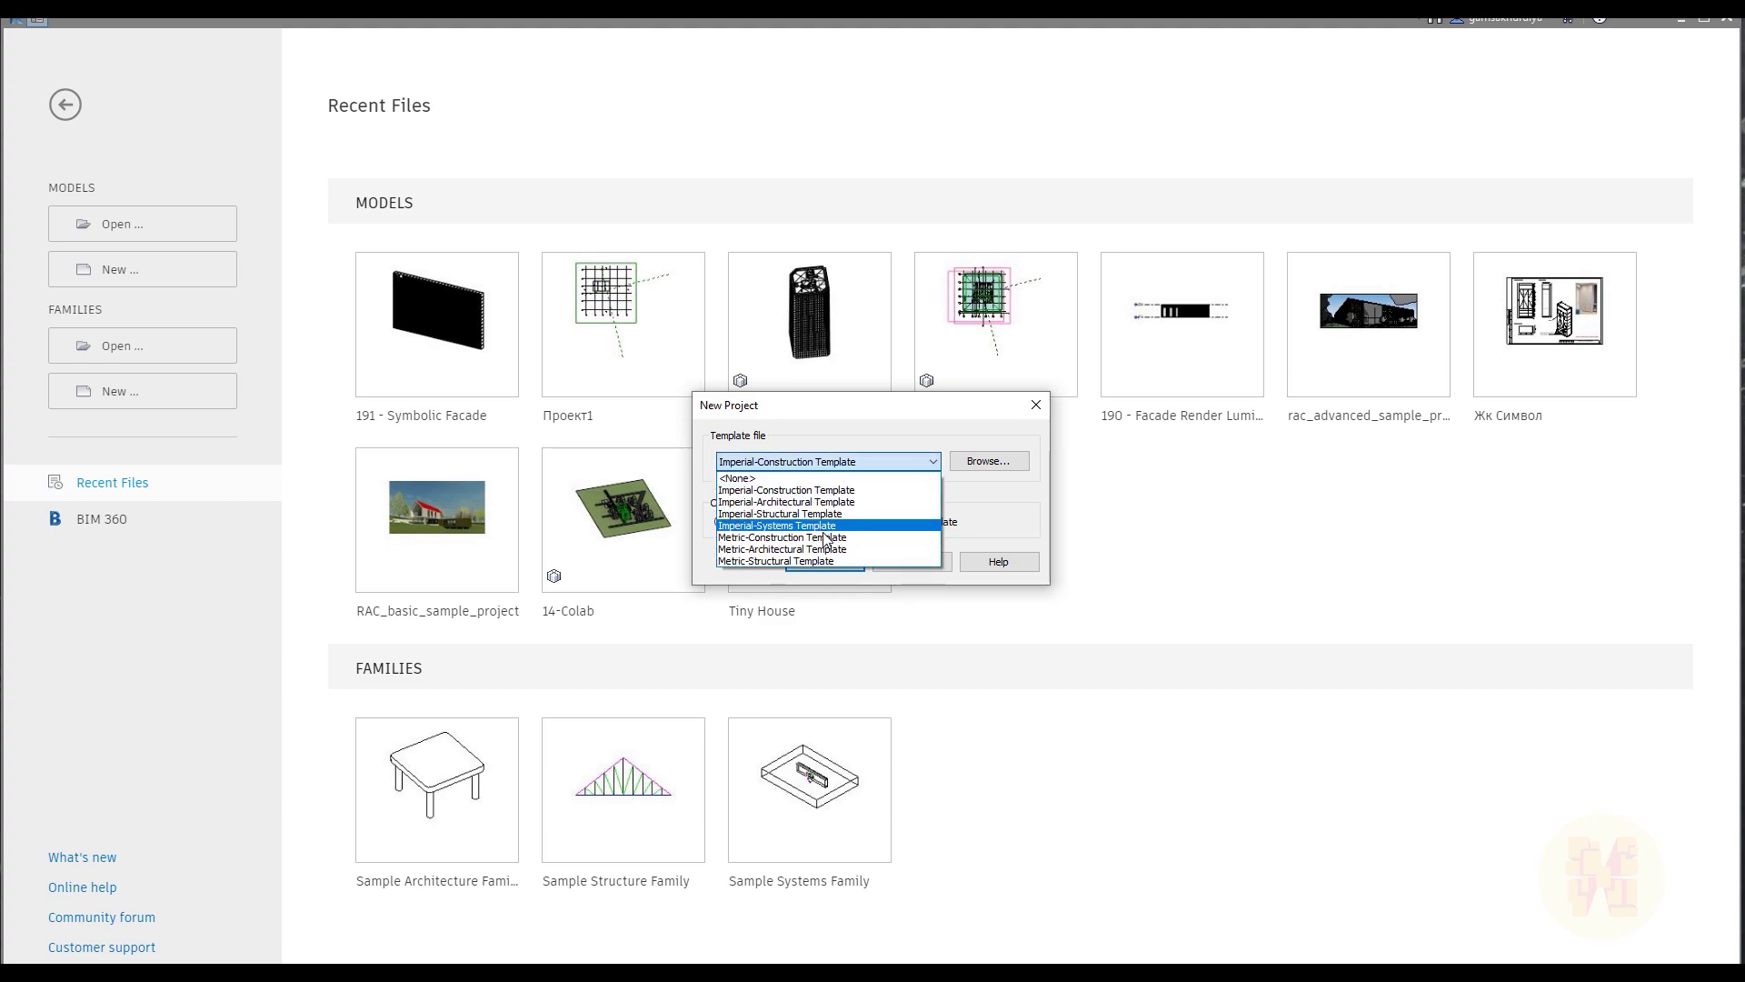
click(828, 550)
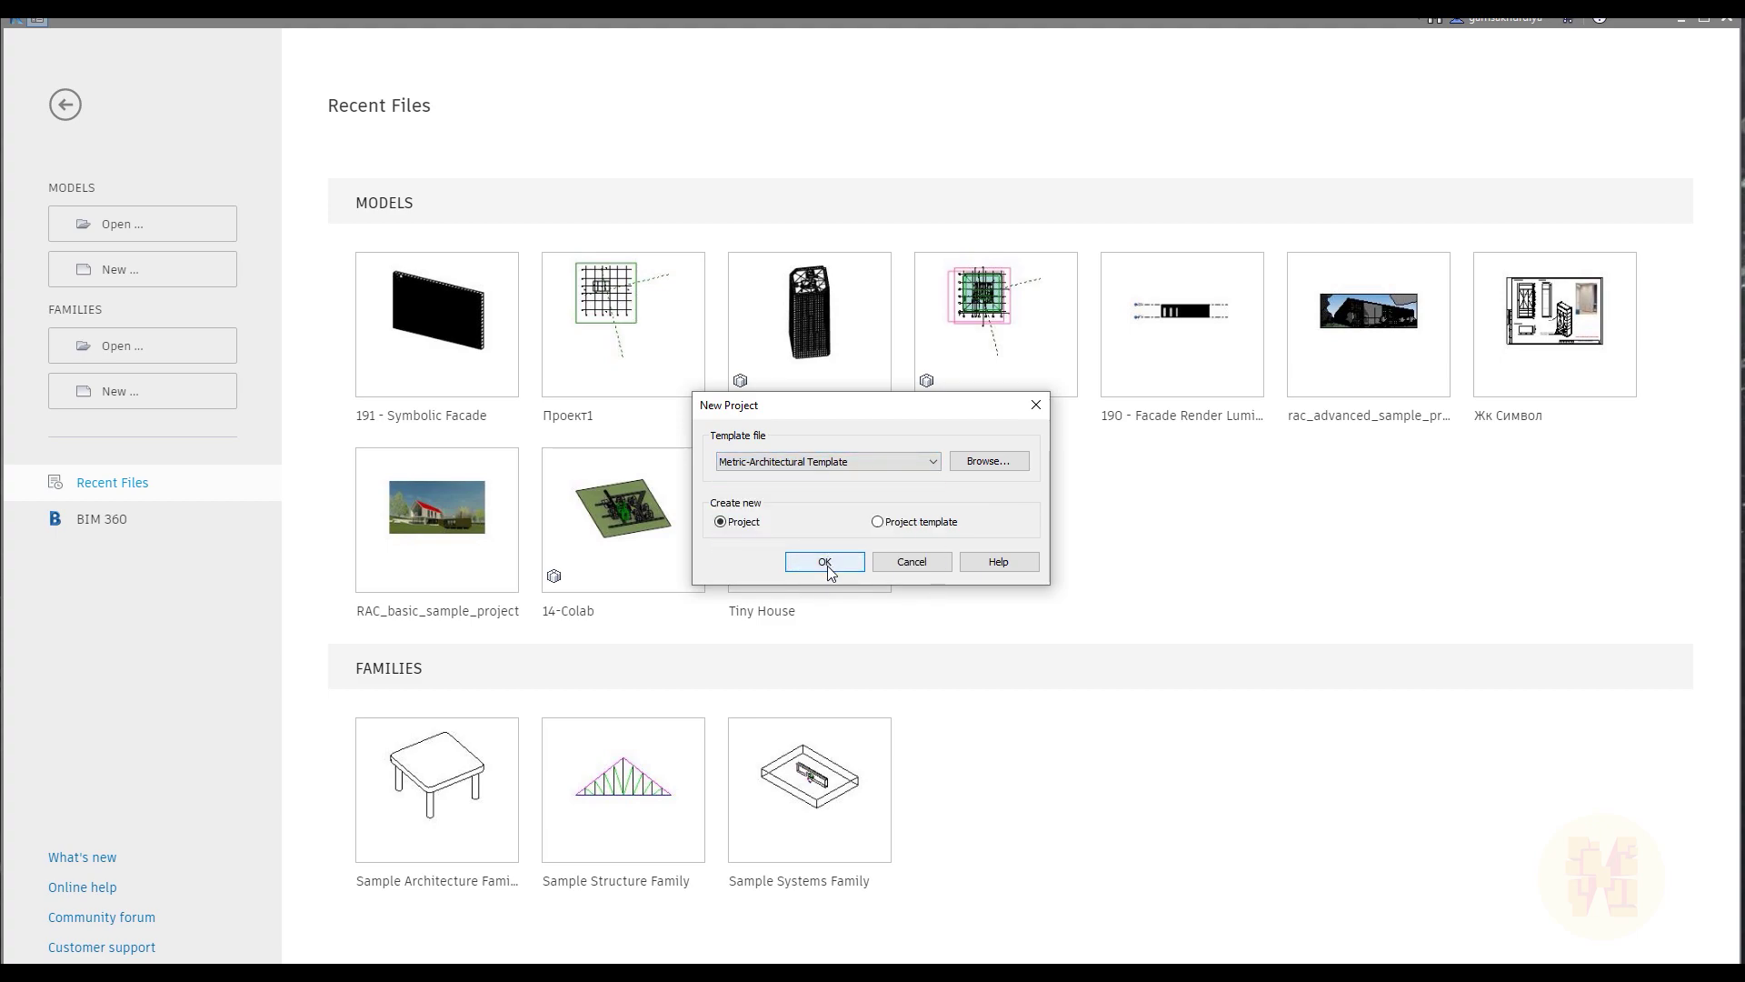
click(825, 564)
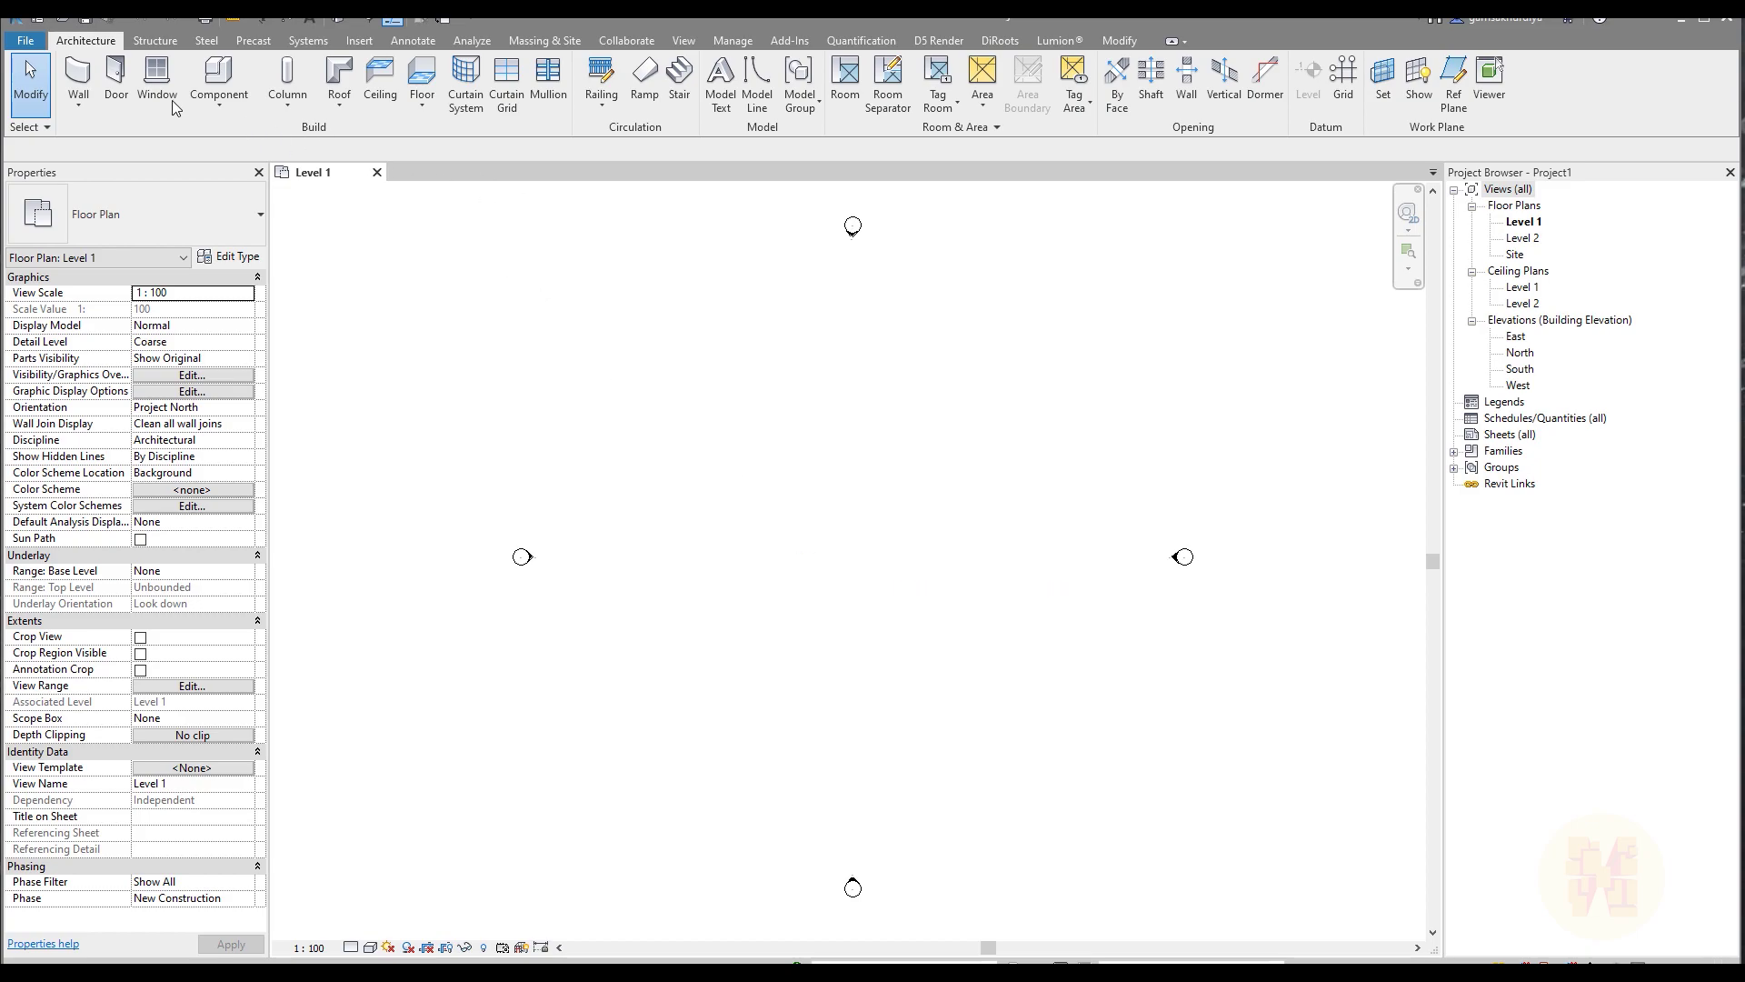
- Start saving as a project file and point the save location to the Complete Project in Revit folder using its copied path
click(24, 41)
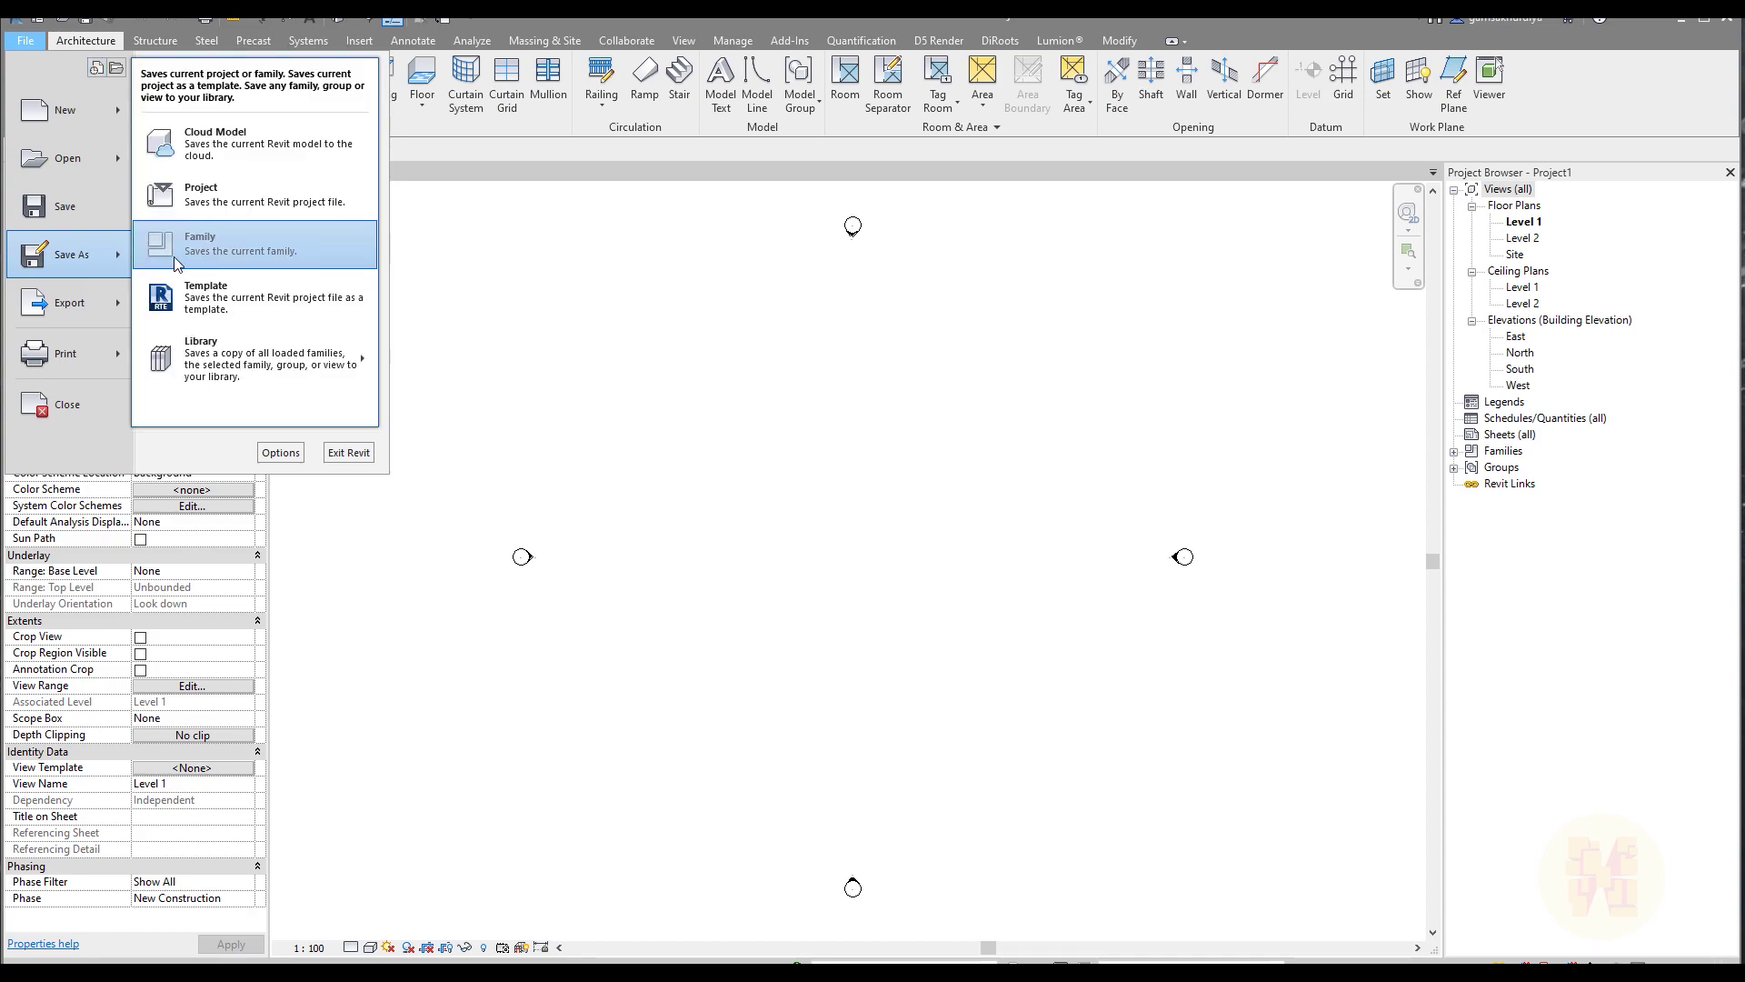
click(219, 191)
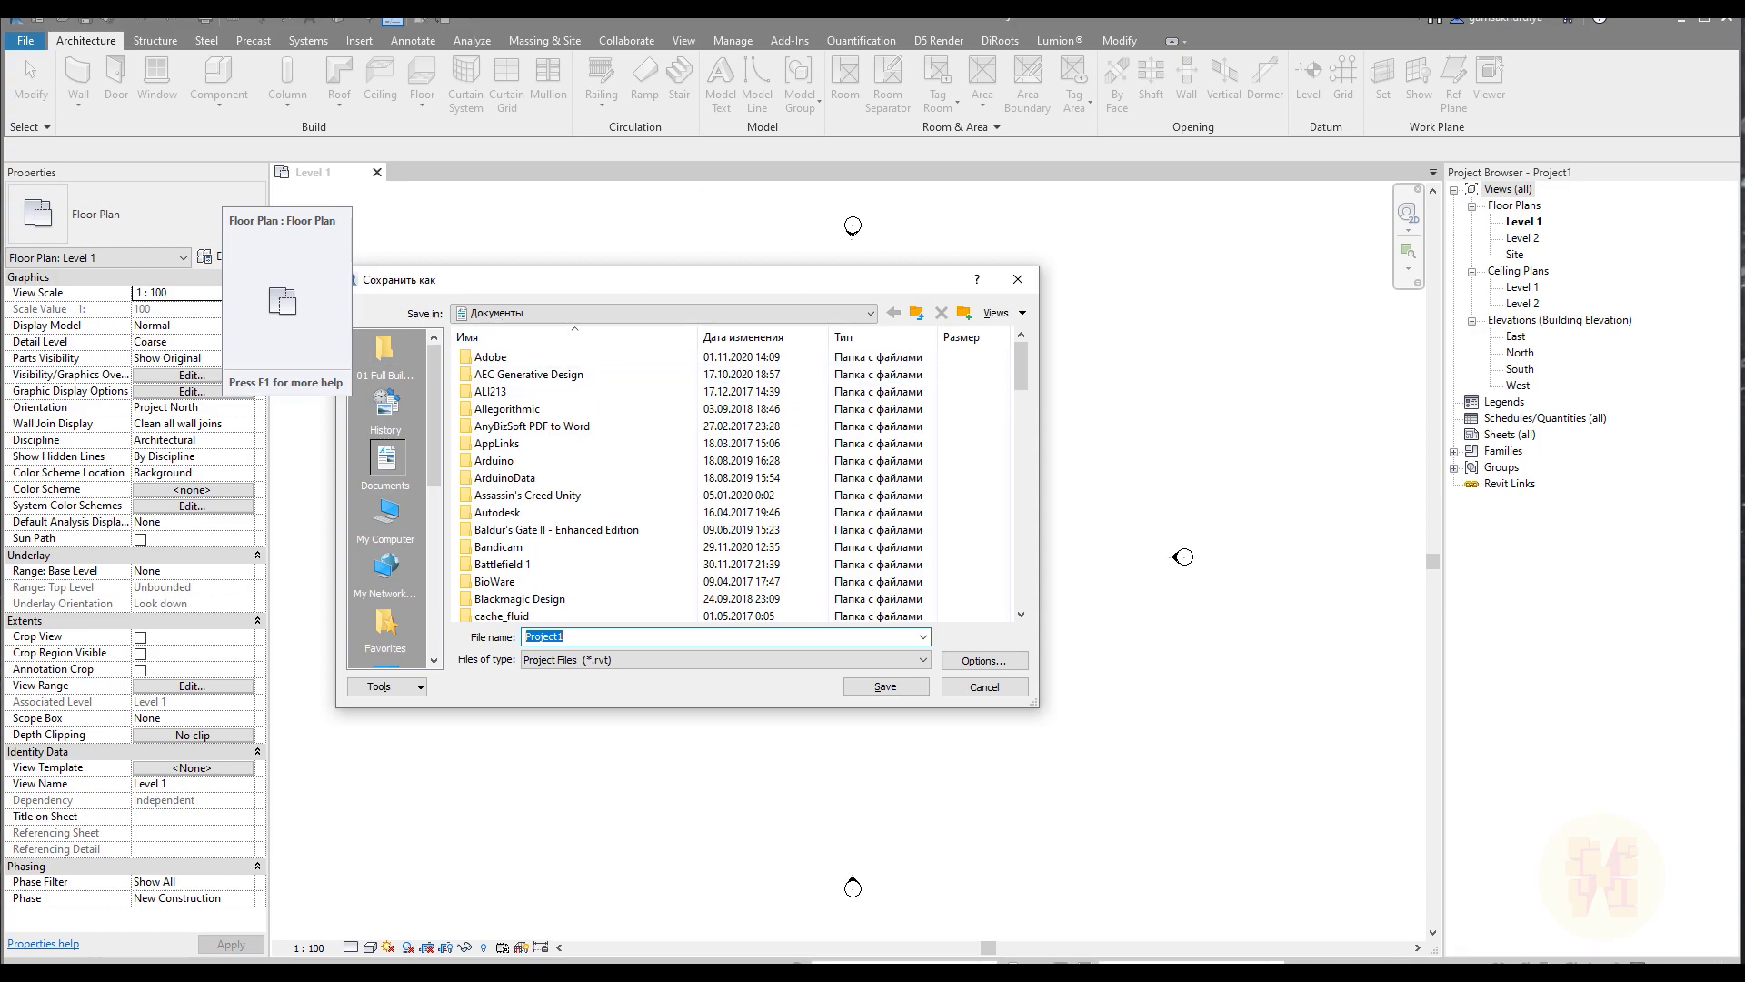
key(alt+Tab)
drag(460, 75, 1082, 76)
click(984, 209)
key(ctrl+c)
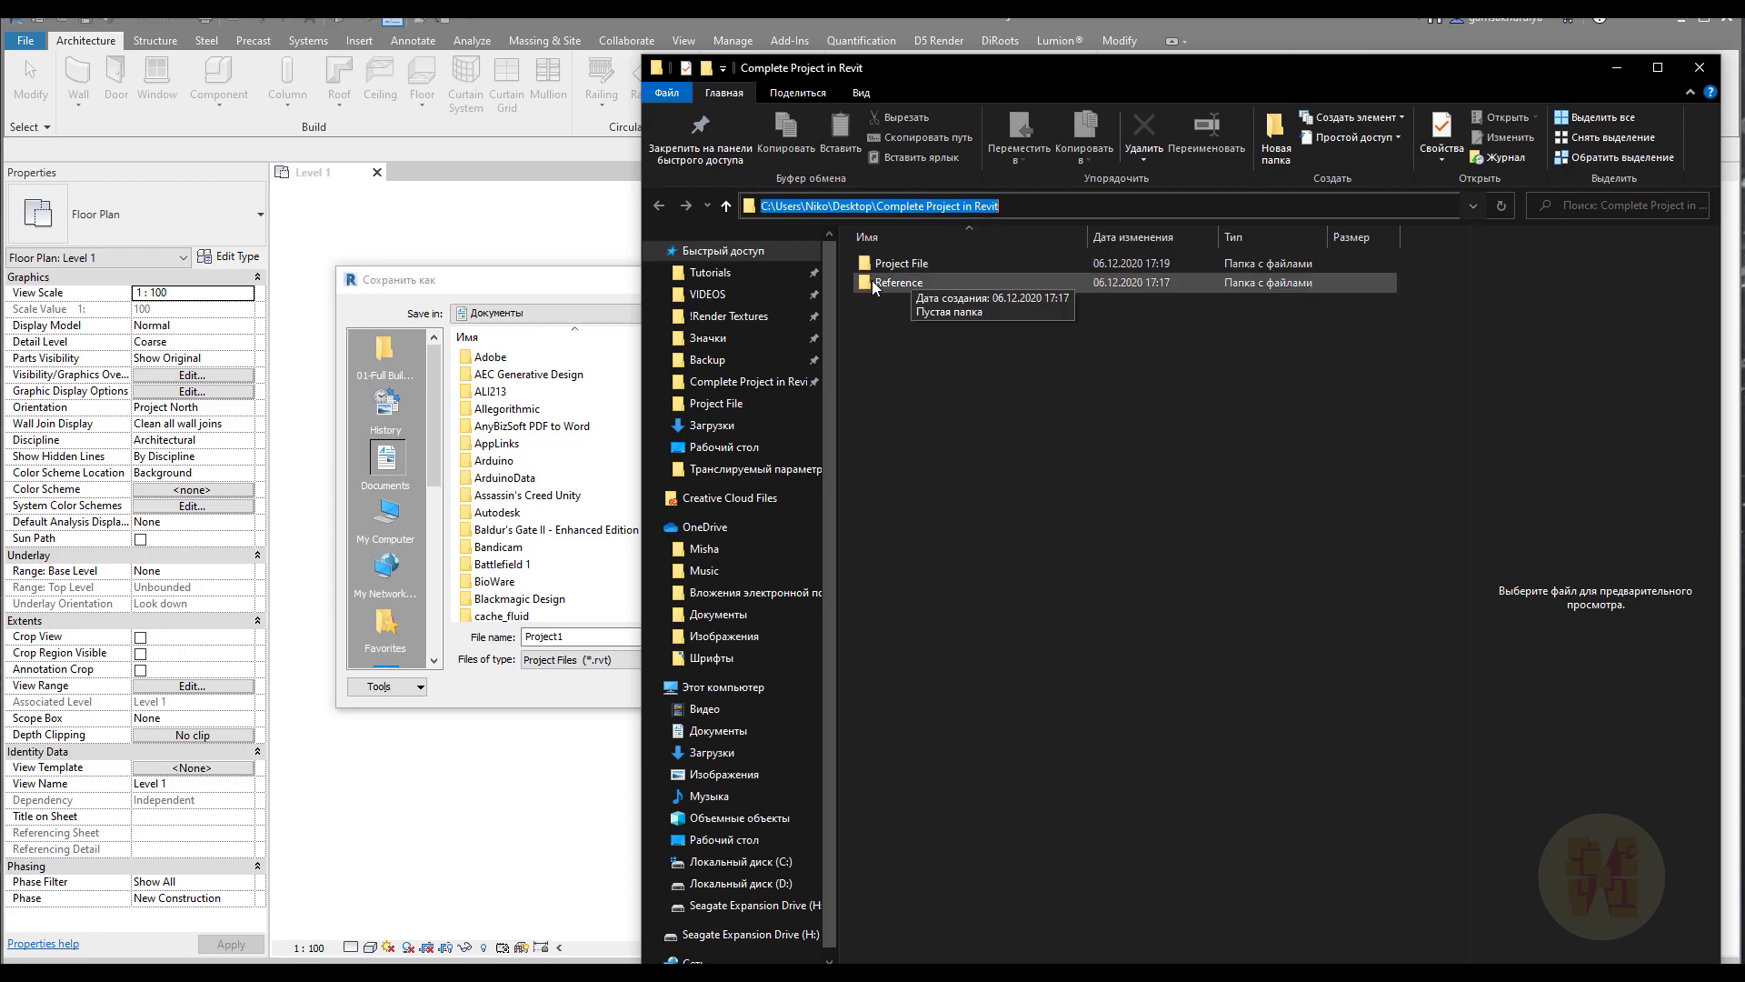
key(alt+Tab)
key(ctrl+v)
key(Return)
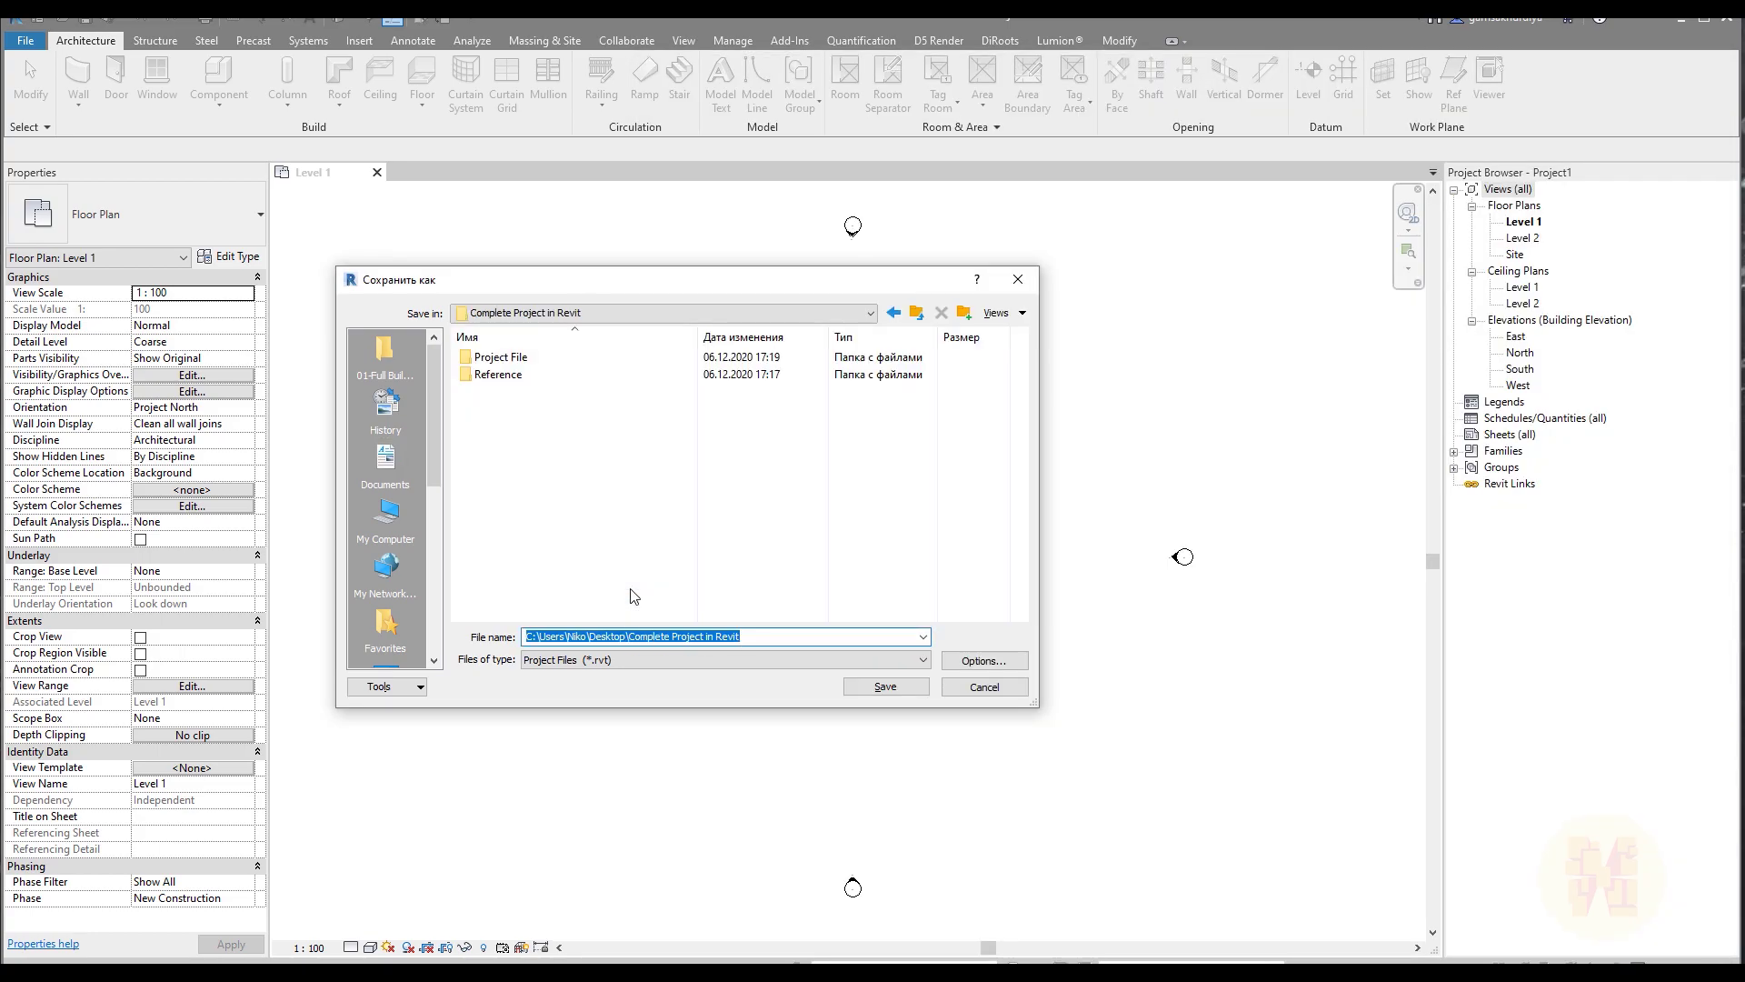
- Open the Project File subfolder as the save location and clear the file name
click(612, 524)
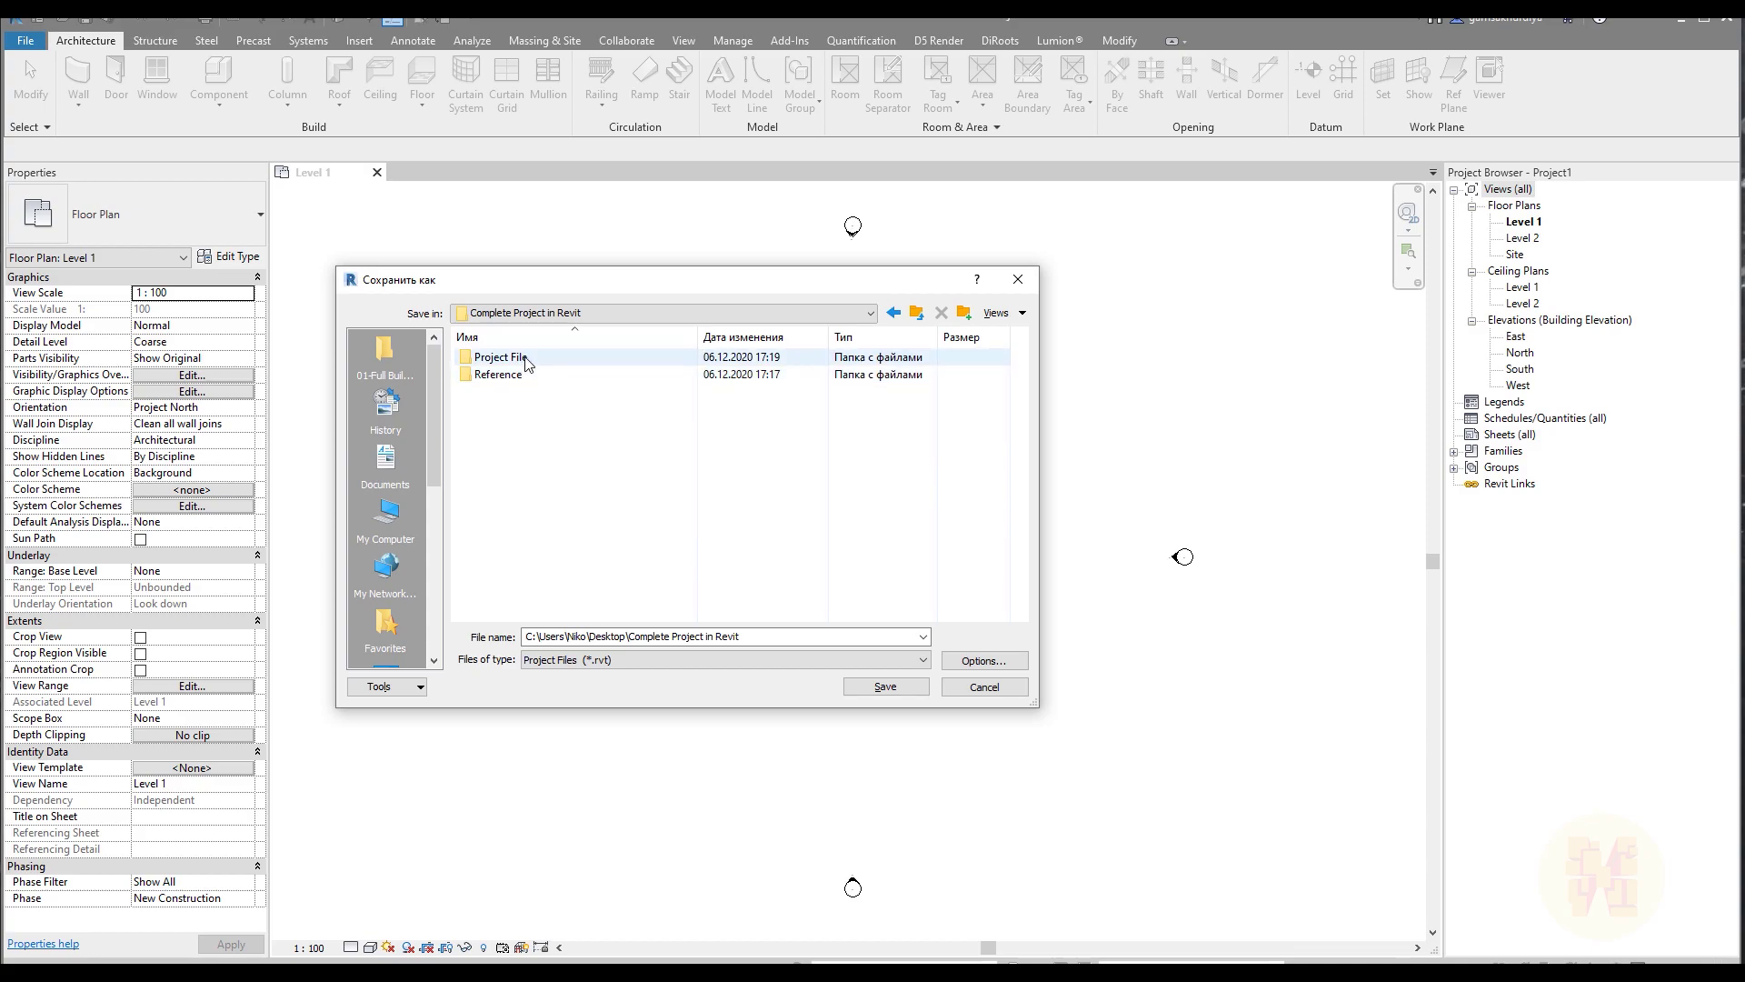
click(501, 357)
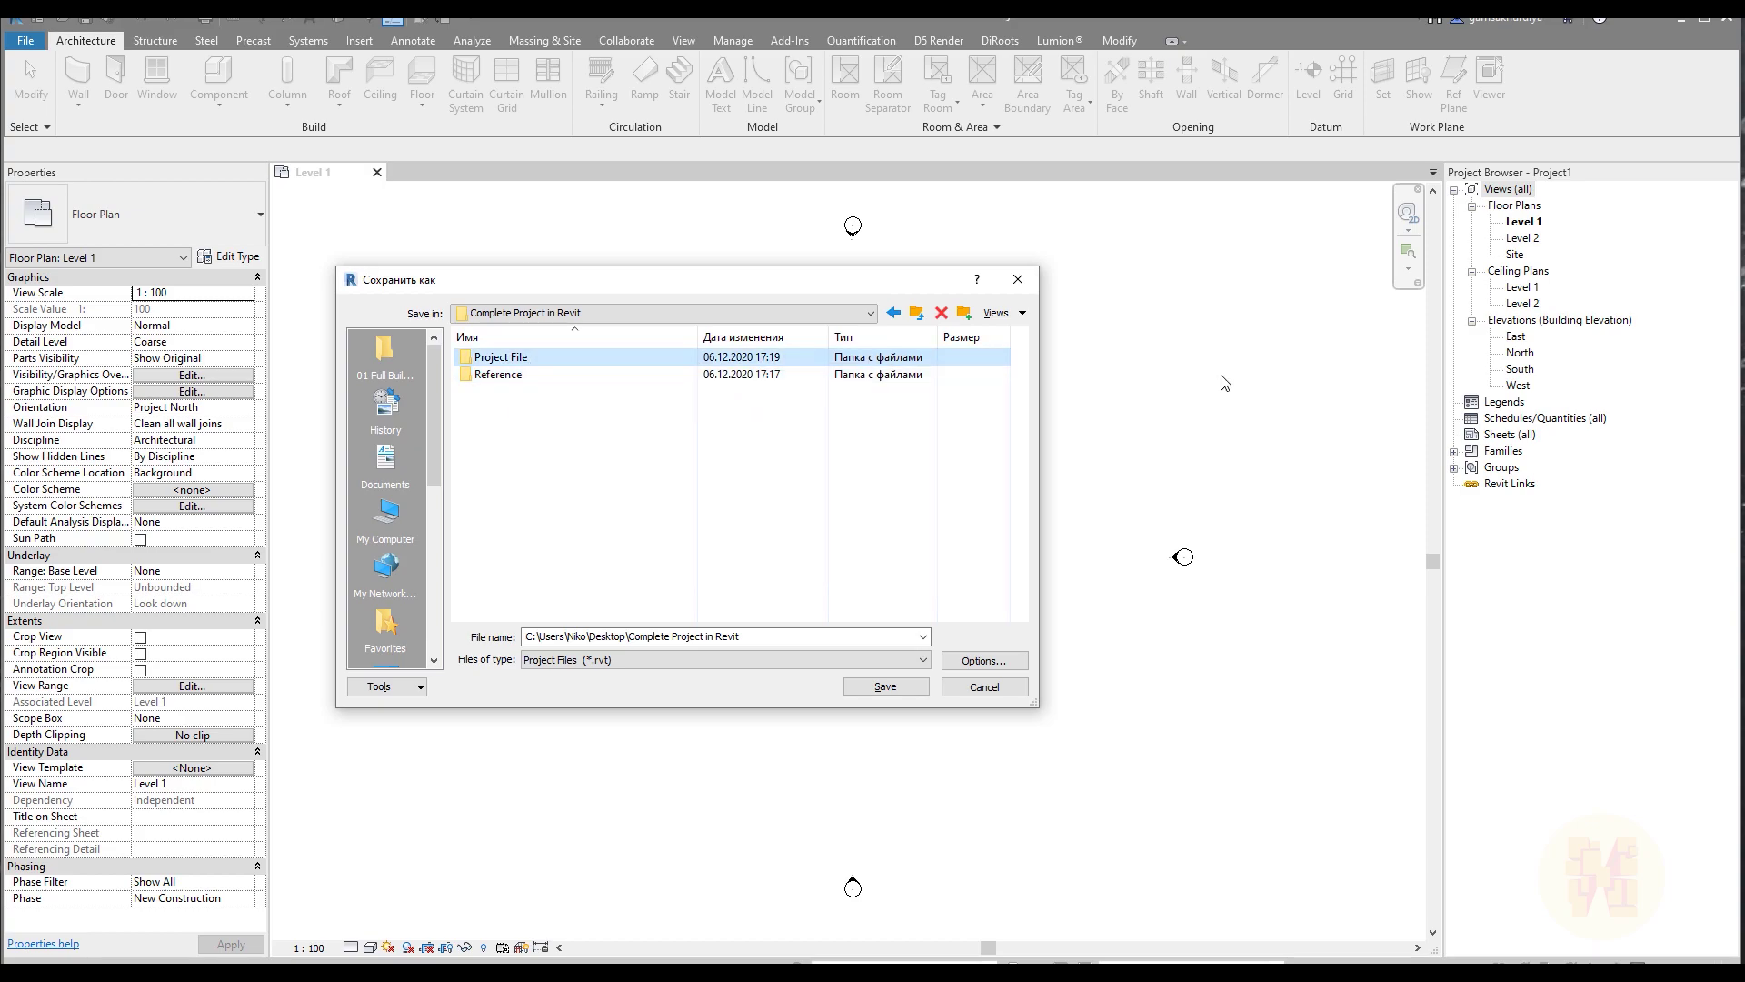
double_click(502, 357)
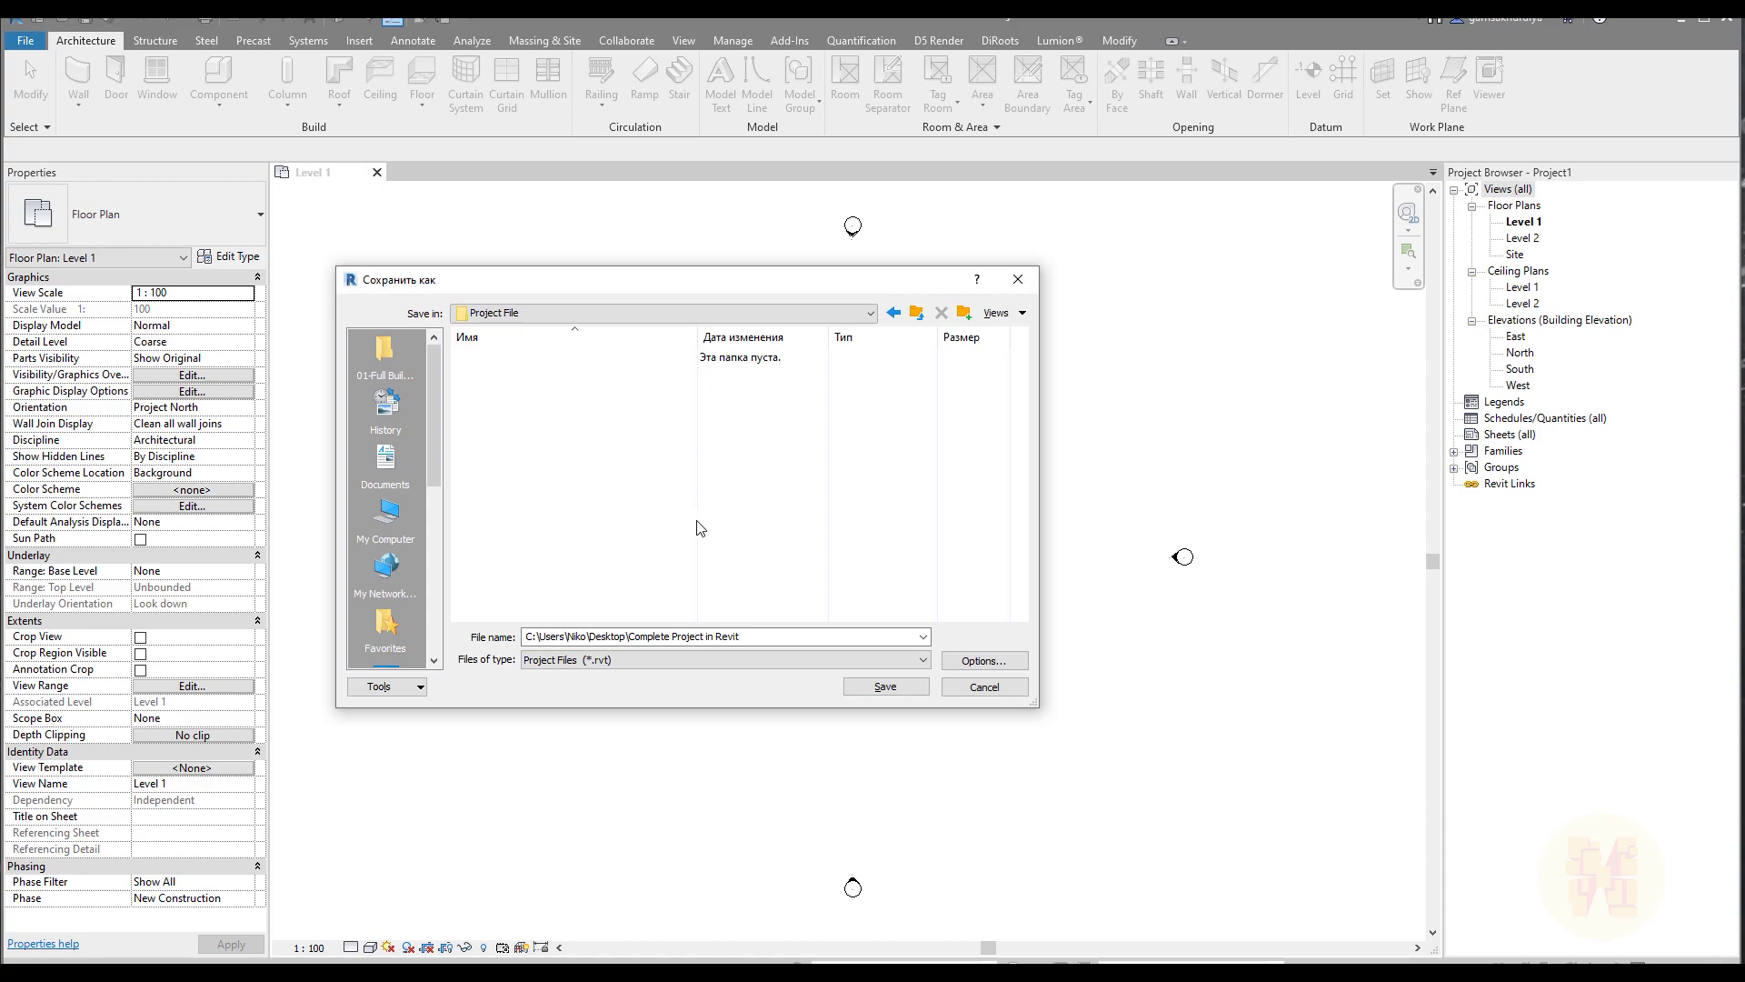
key(Tab)
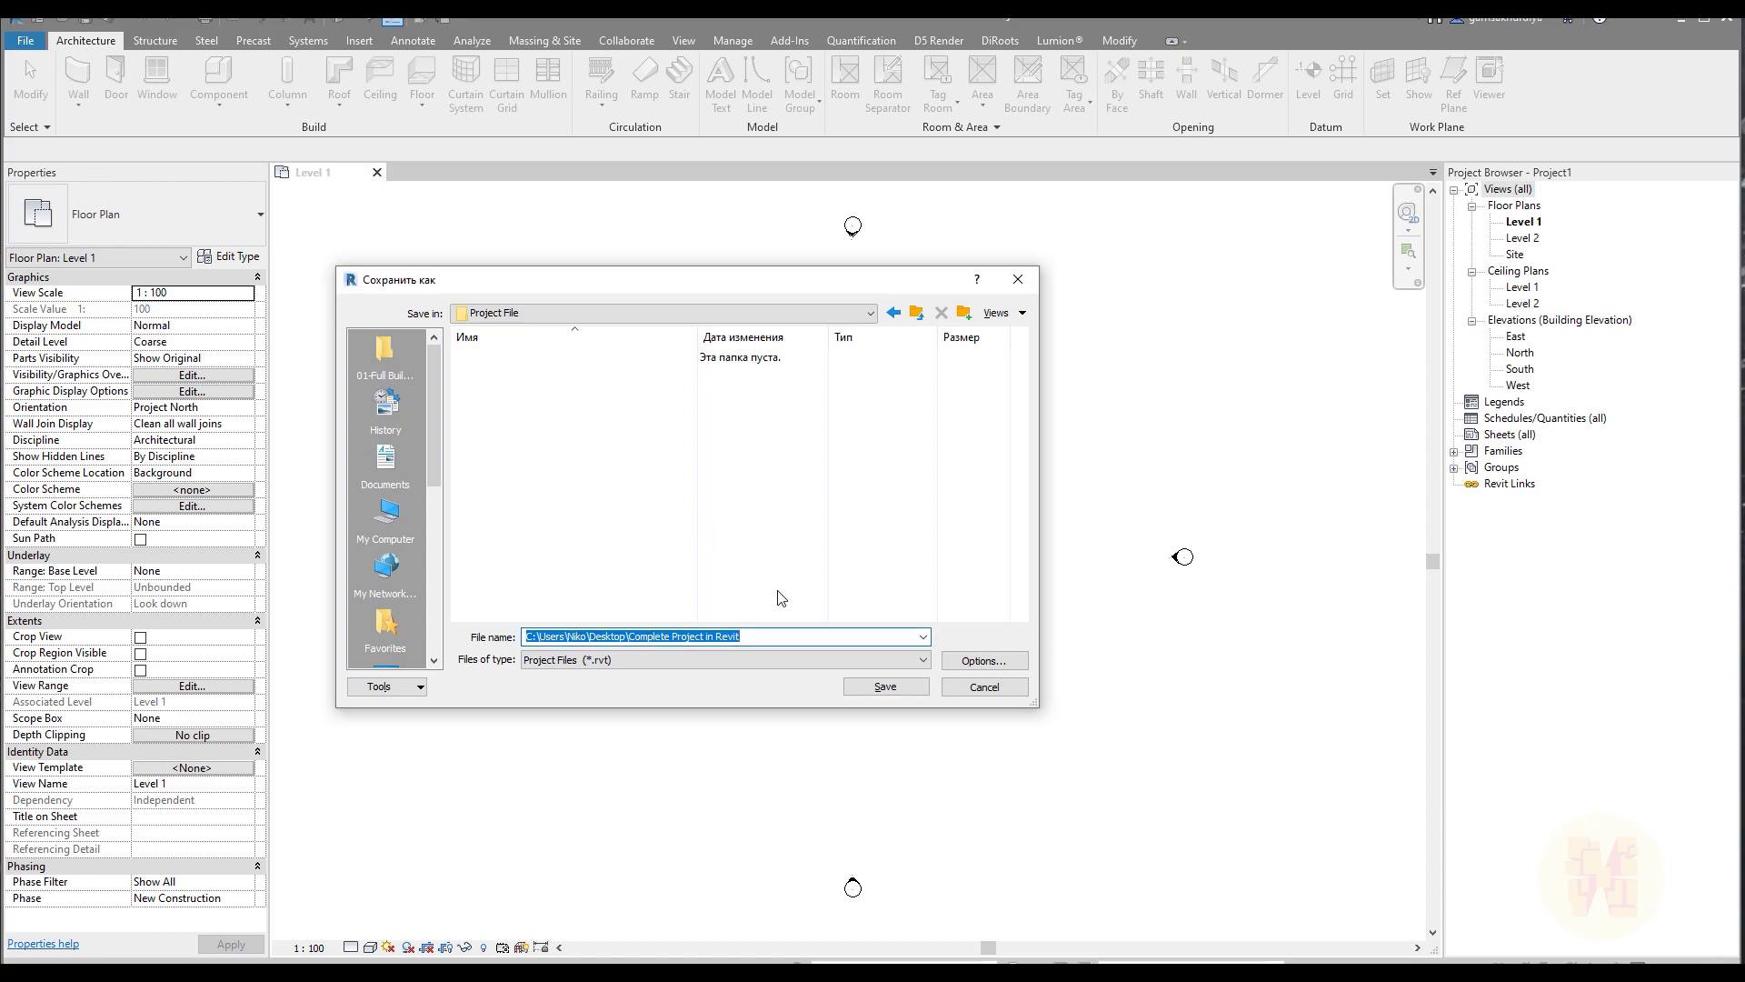
key(BackSpace)
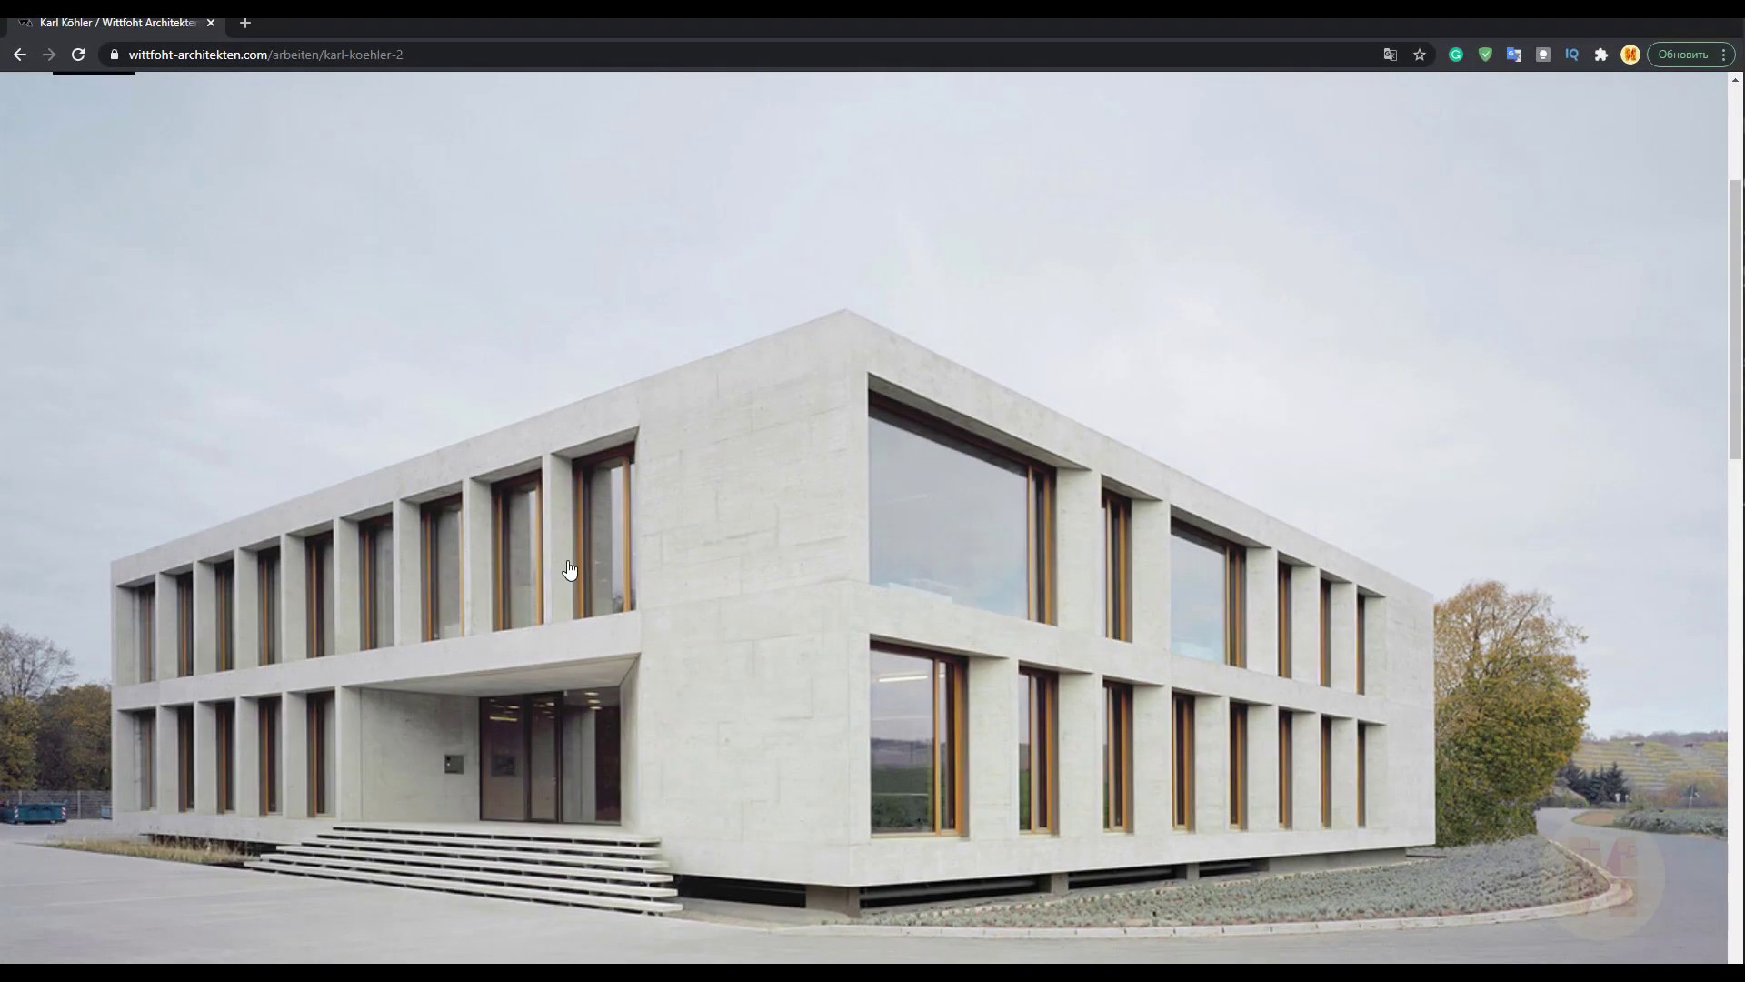
- Switch to the browser and copy the client name "Karl Köhler GmbH" from the project page
scroll(651, 596, up, 5)
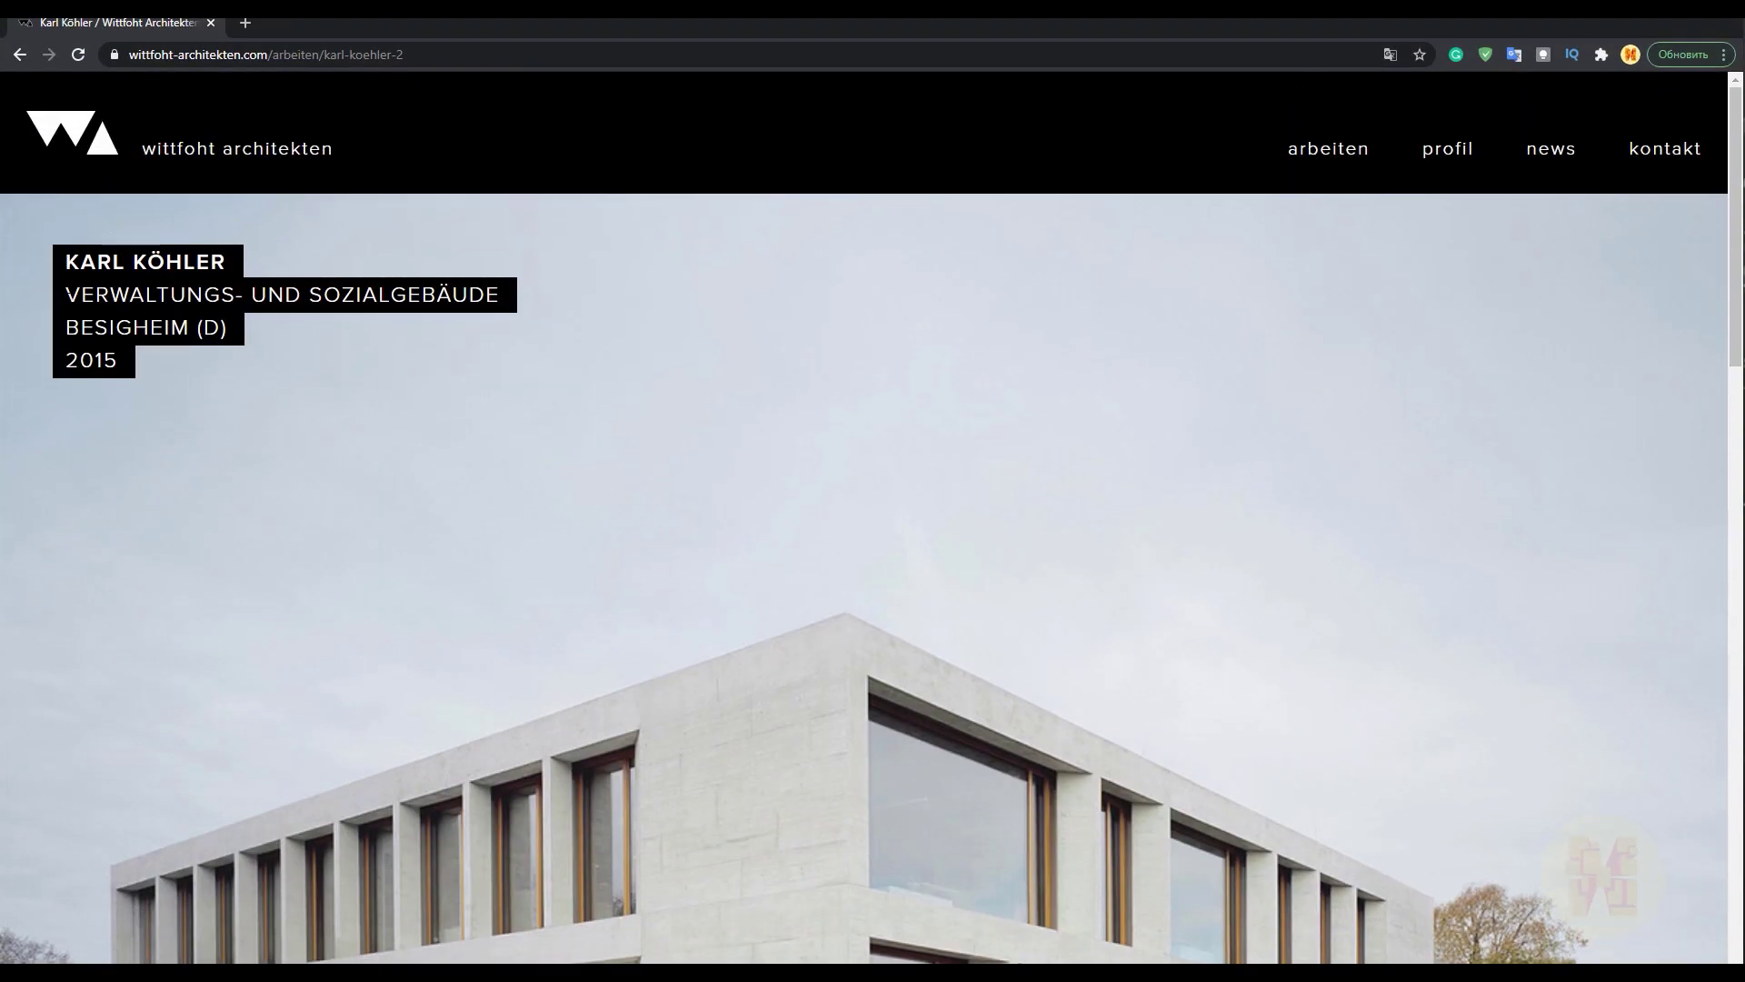
scroll(70, 281, down, 10)
drag(53, 528, 190, 527)
key(ctrl+c)
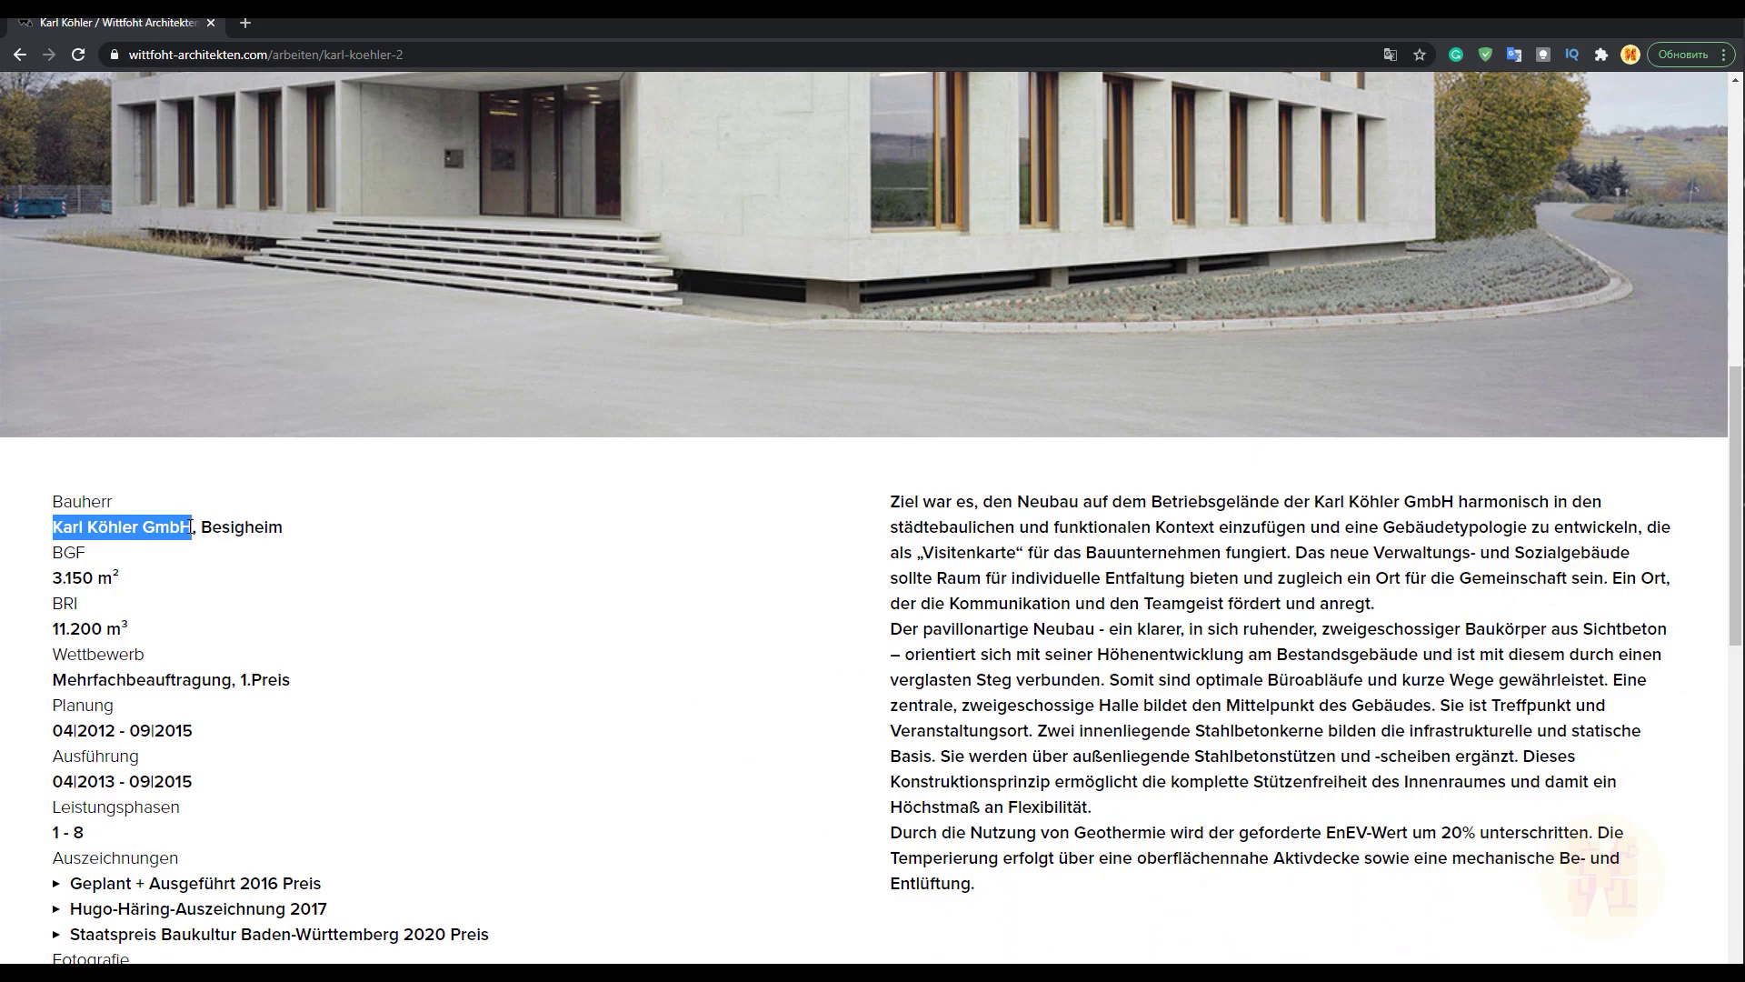
- Return to Revit's save dialog, name the file Karl_Köhler_GmbH-Acrhitecture using the copied client name, and save the project
click(1641, 25)
key(ctrl+v)
key(BackSpace)
text(_)
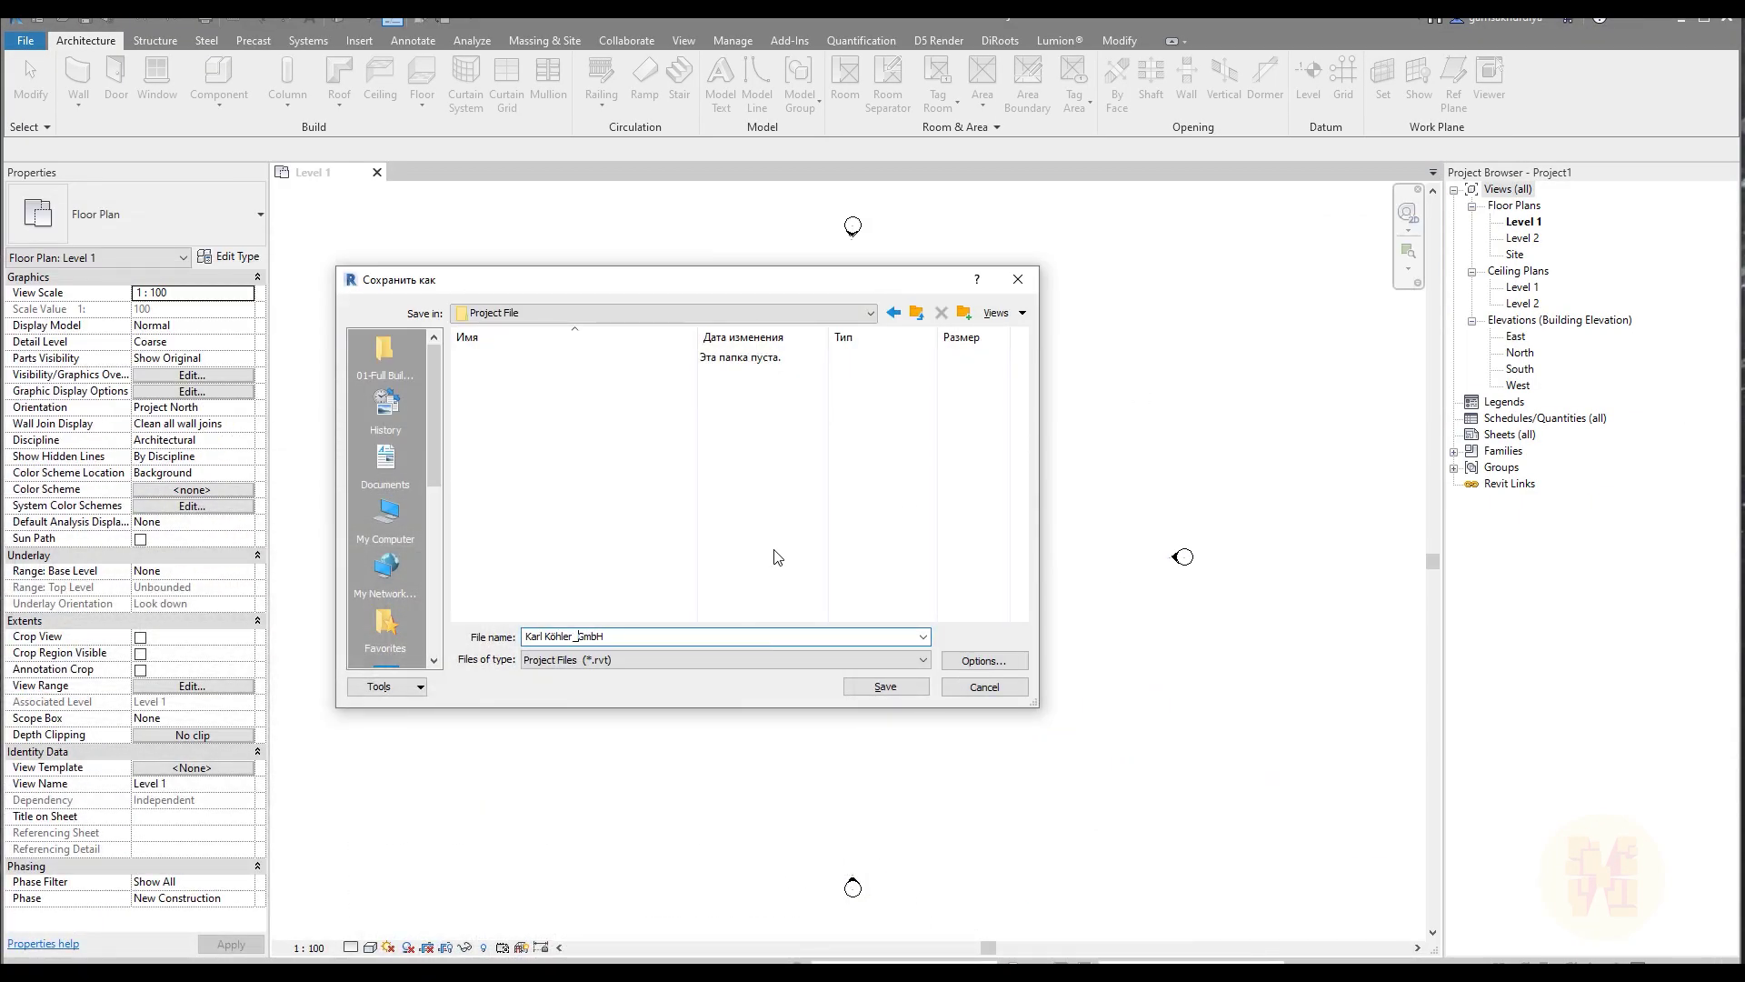
key(ctrl+Left)
key(BackSpace)
text(_)
text(-)
text(Acrhite)
text(cture)
click(878, 691)
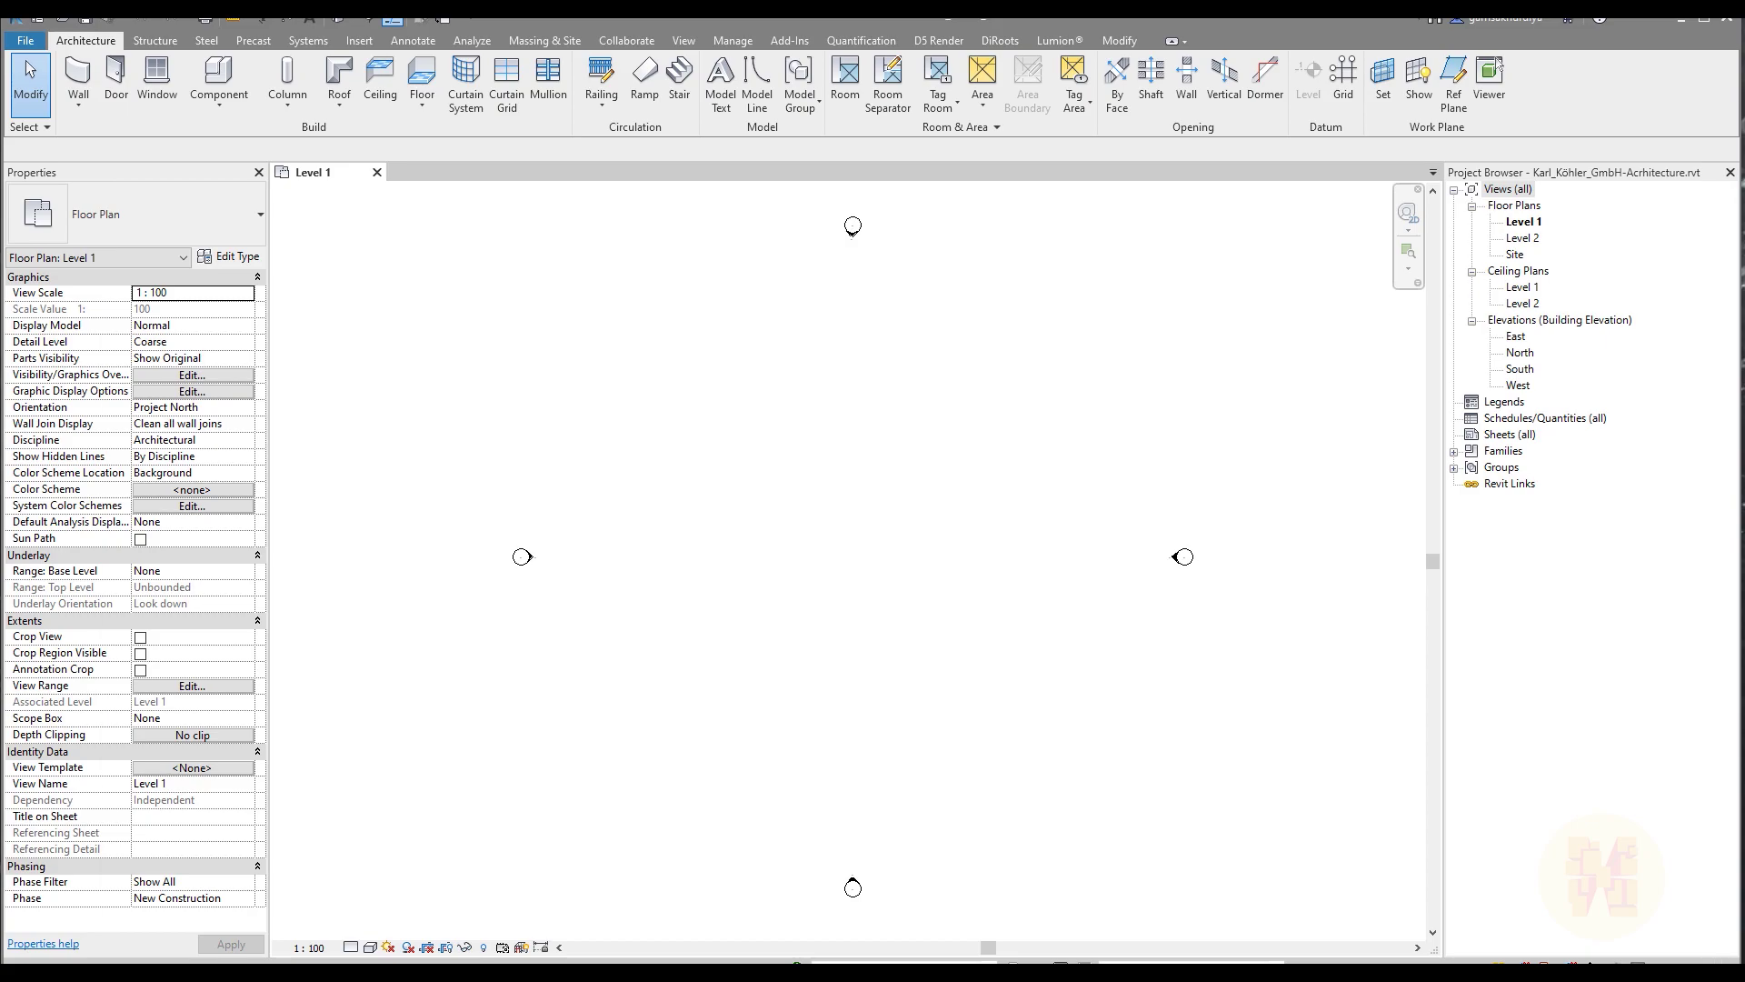
- Switch to File Explorer and examine the Reference folder's images, including the building's floor plan drawing
key(alt+Tab)
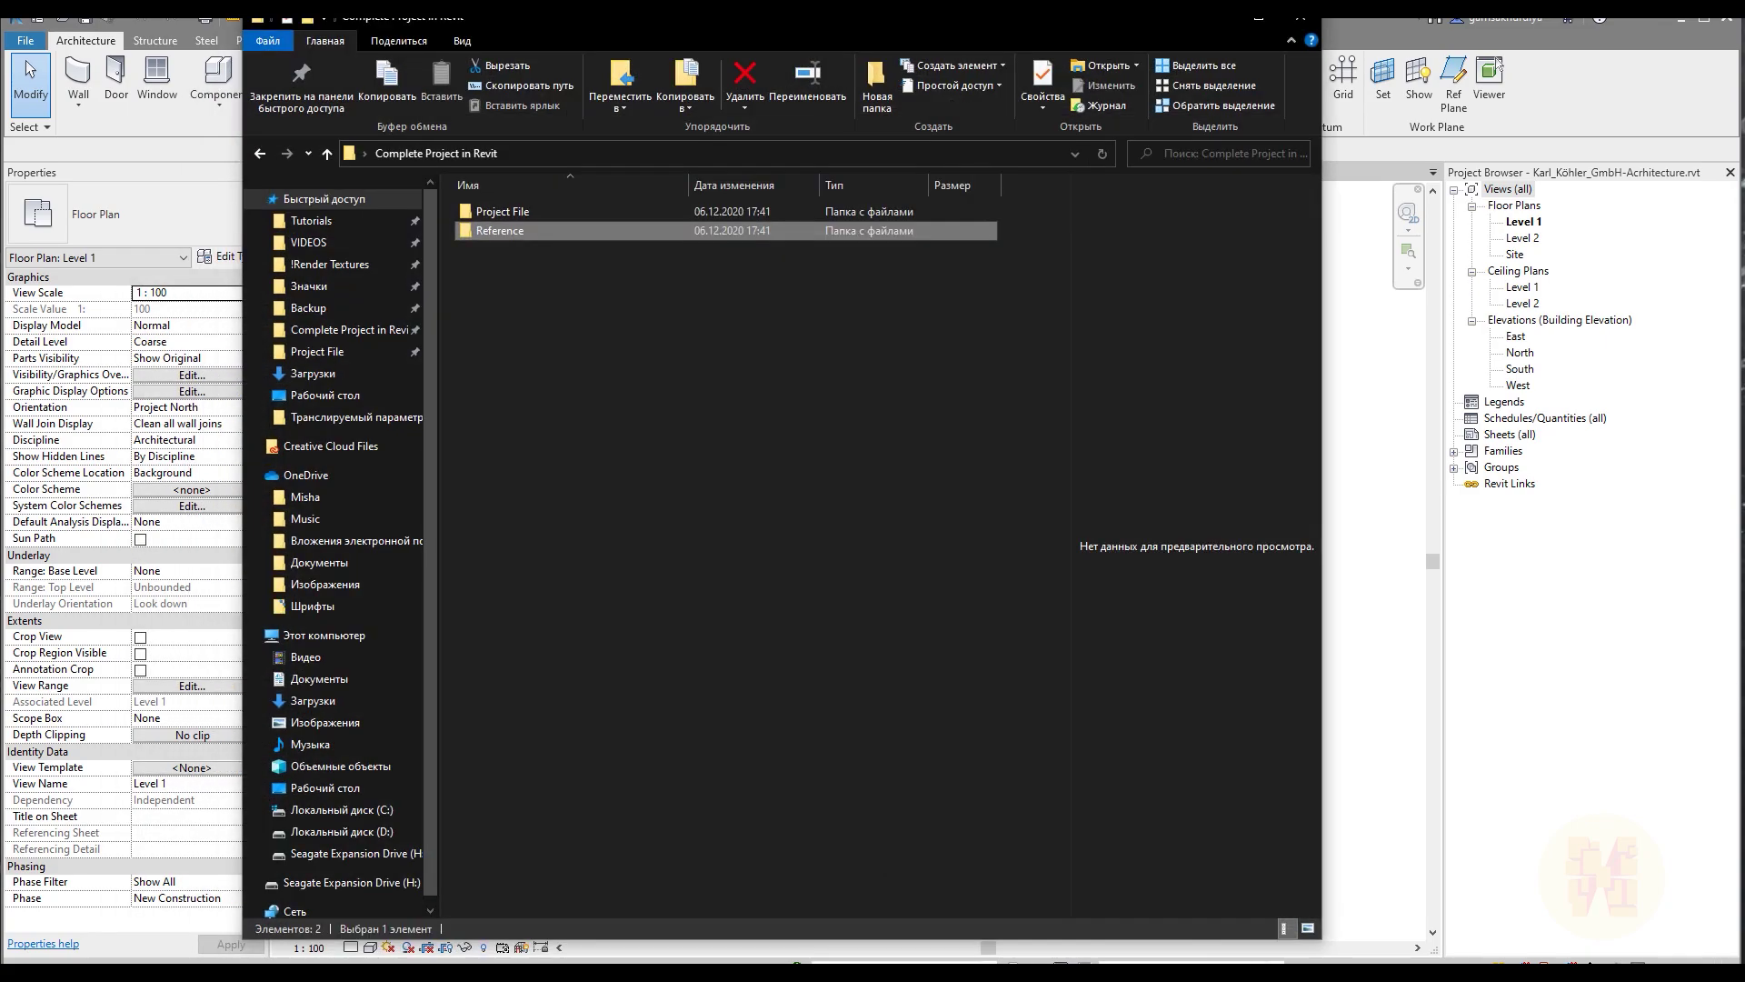
double_click(493, 232)
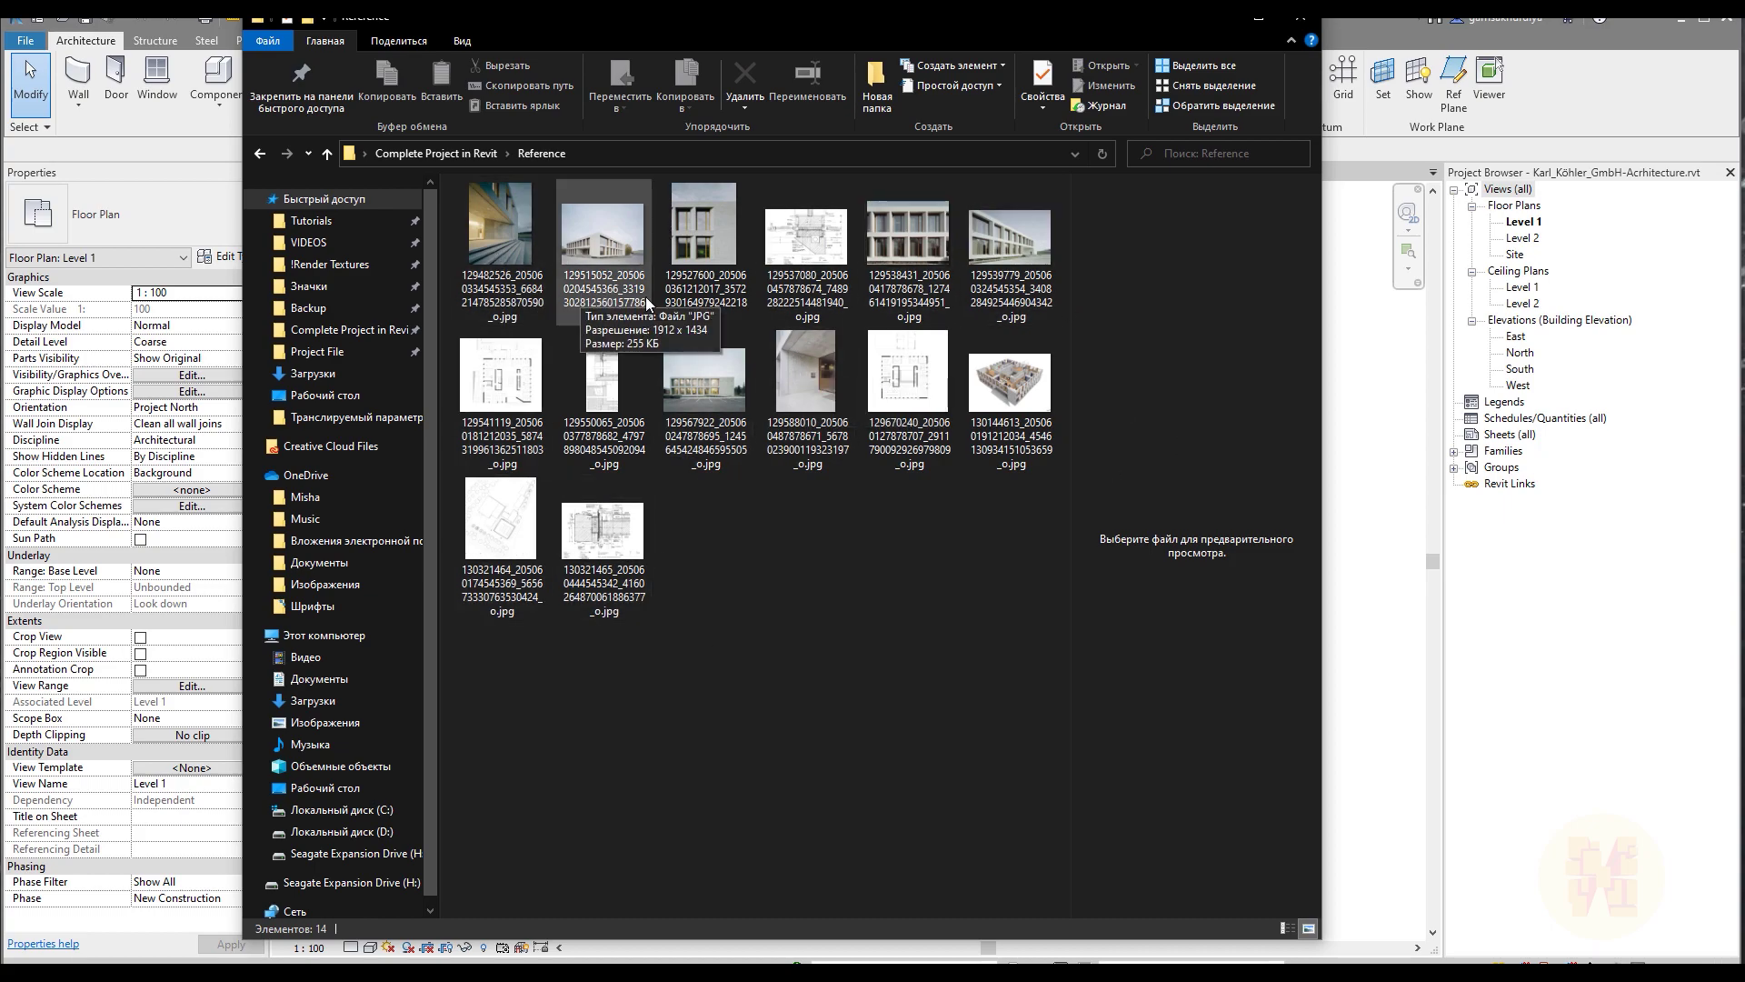
drag(632, 28, 1082, 61)
click(962, 336)
click(1053, 332)
click(1287, 332)
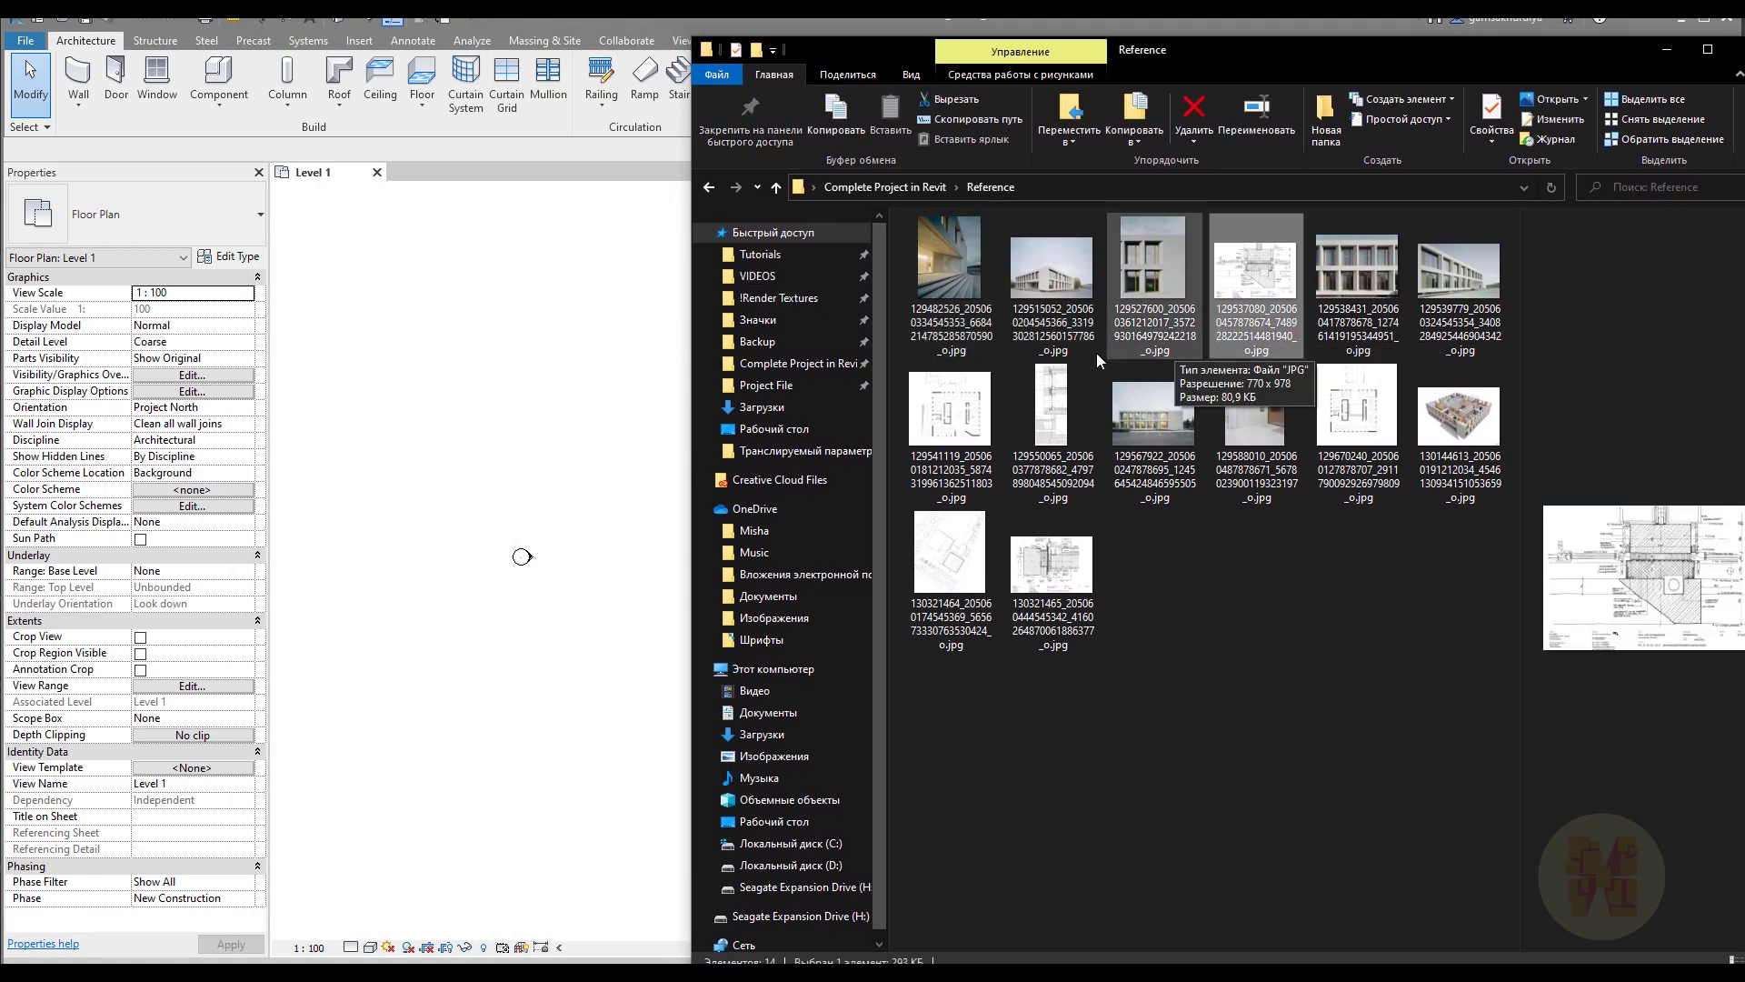
click(959, 439)
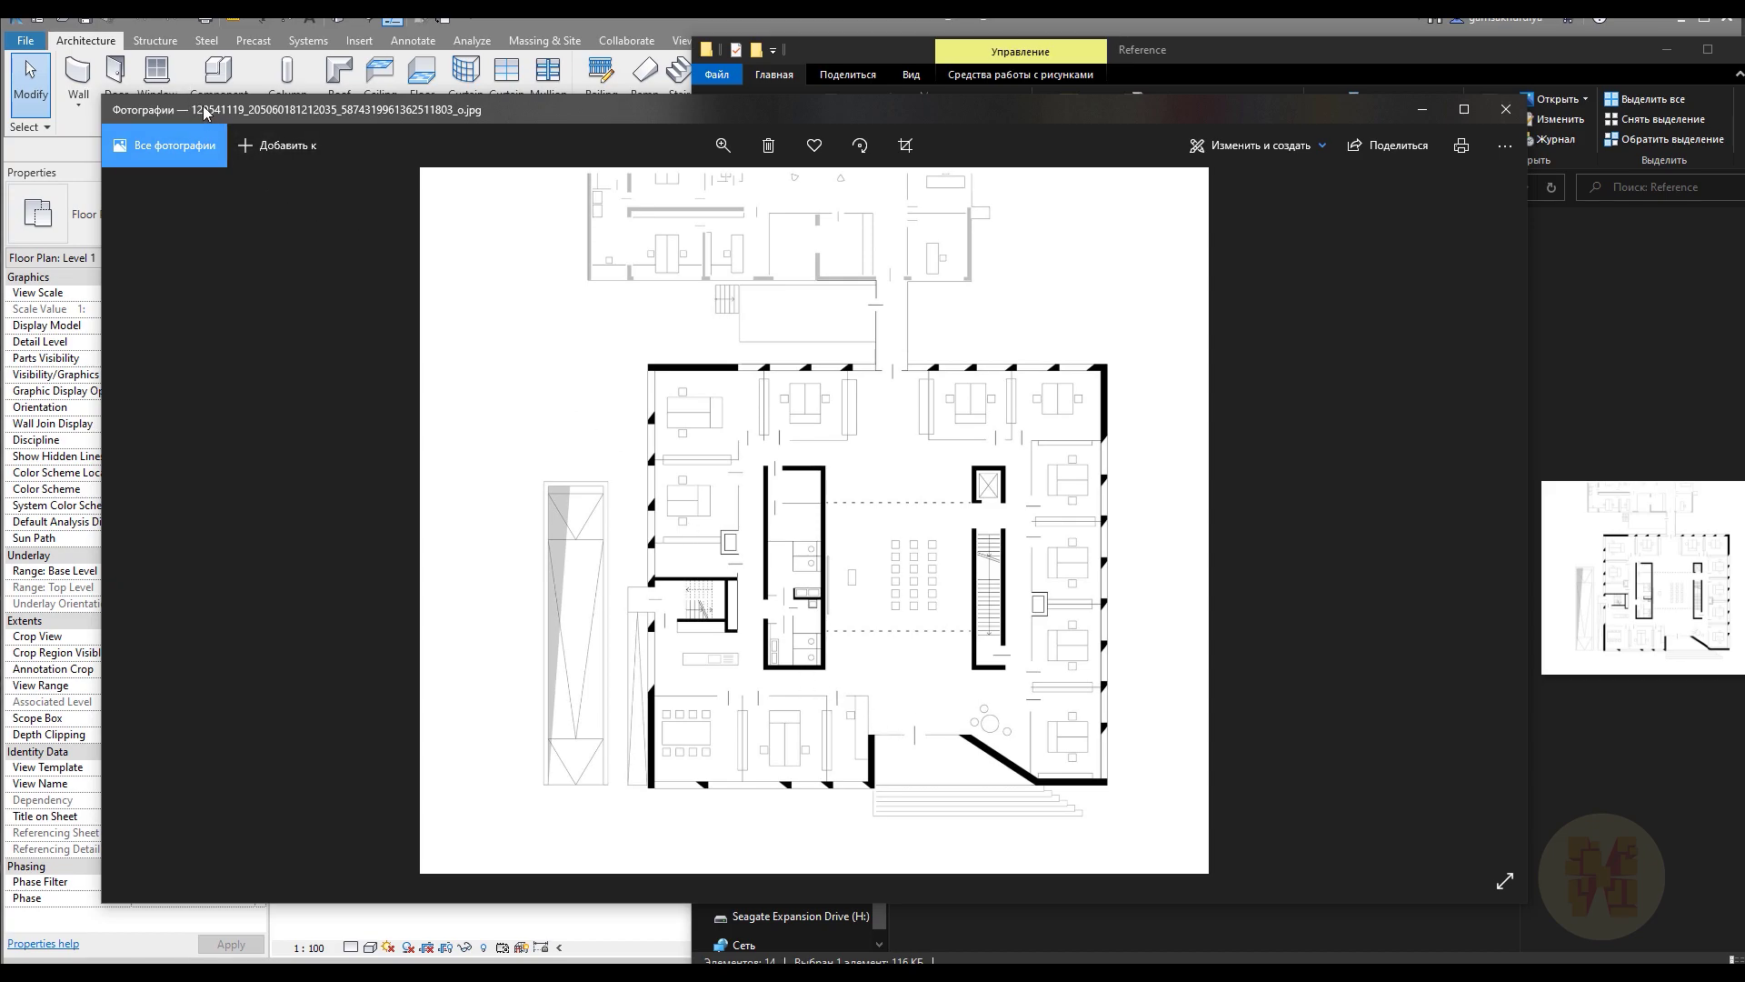
click(1505, 109)
drag(1235, 57, 791, 65)
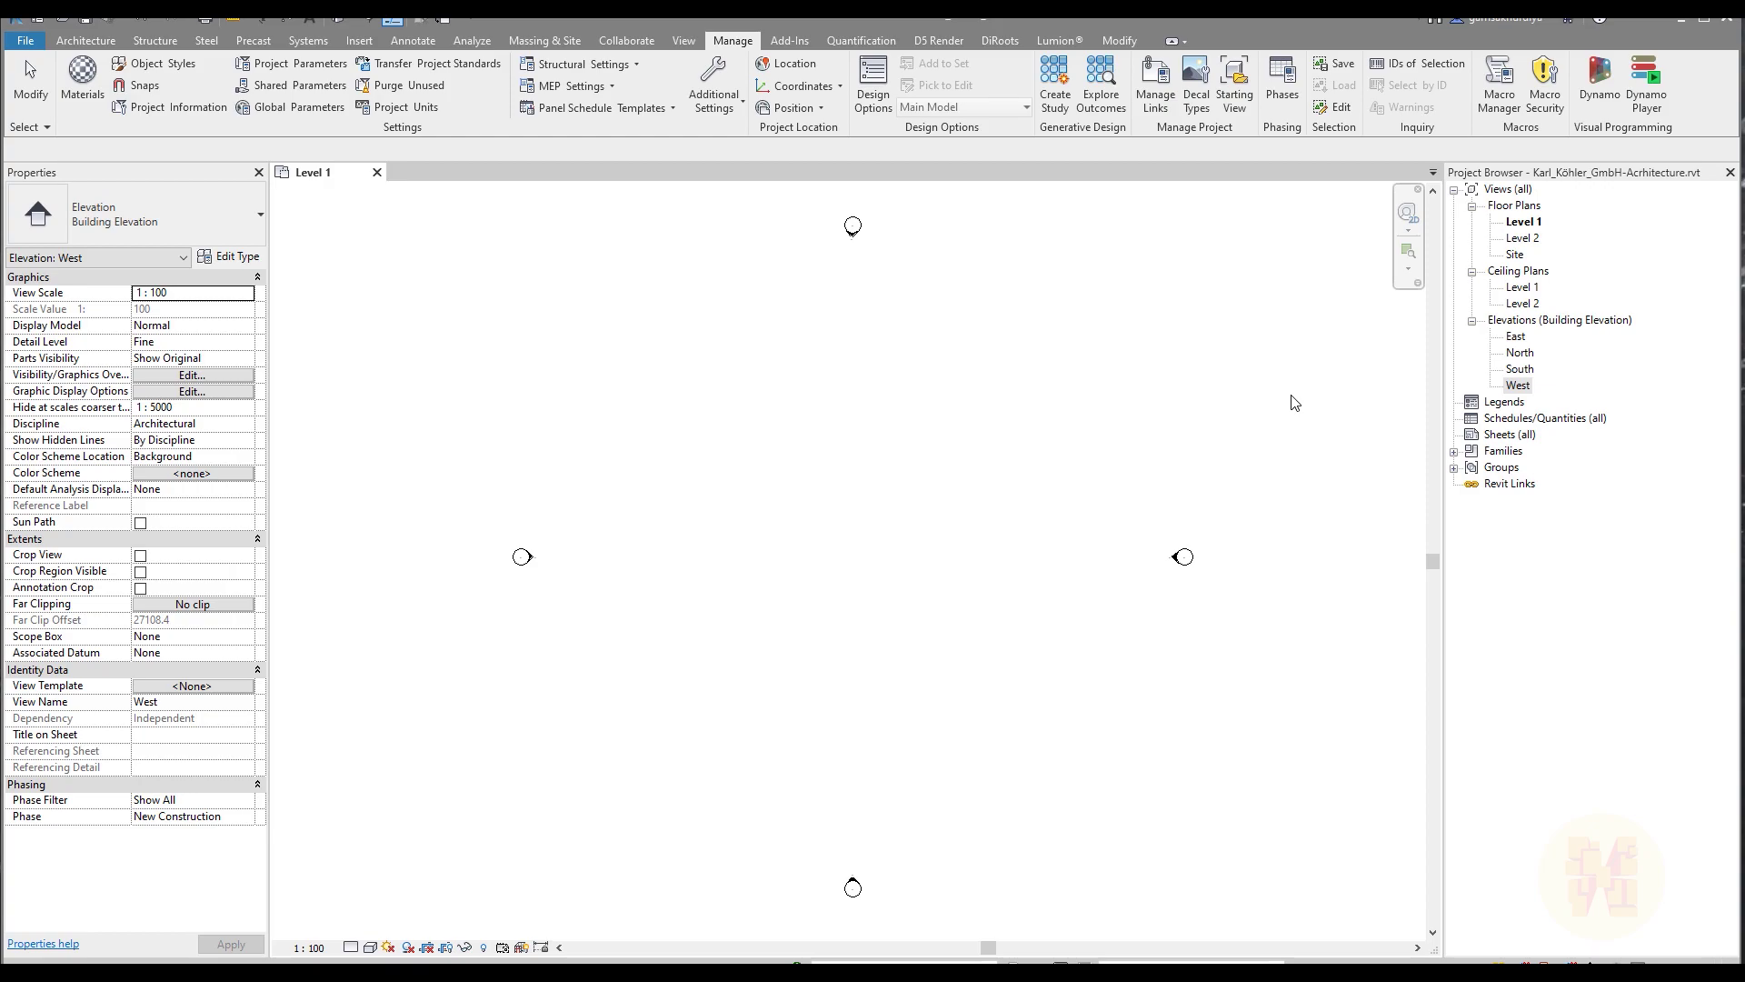
- Create a drafting view named Start View in the Revit project and show it under Drafting Views (Detail)
click(1154, 402)
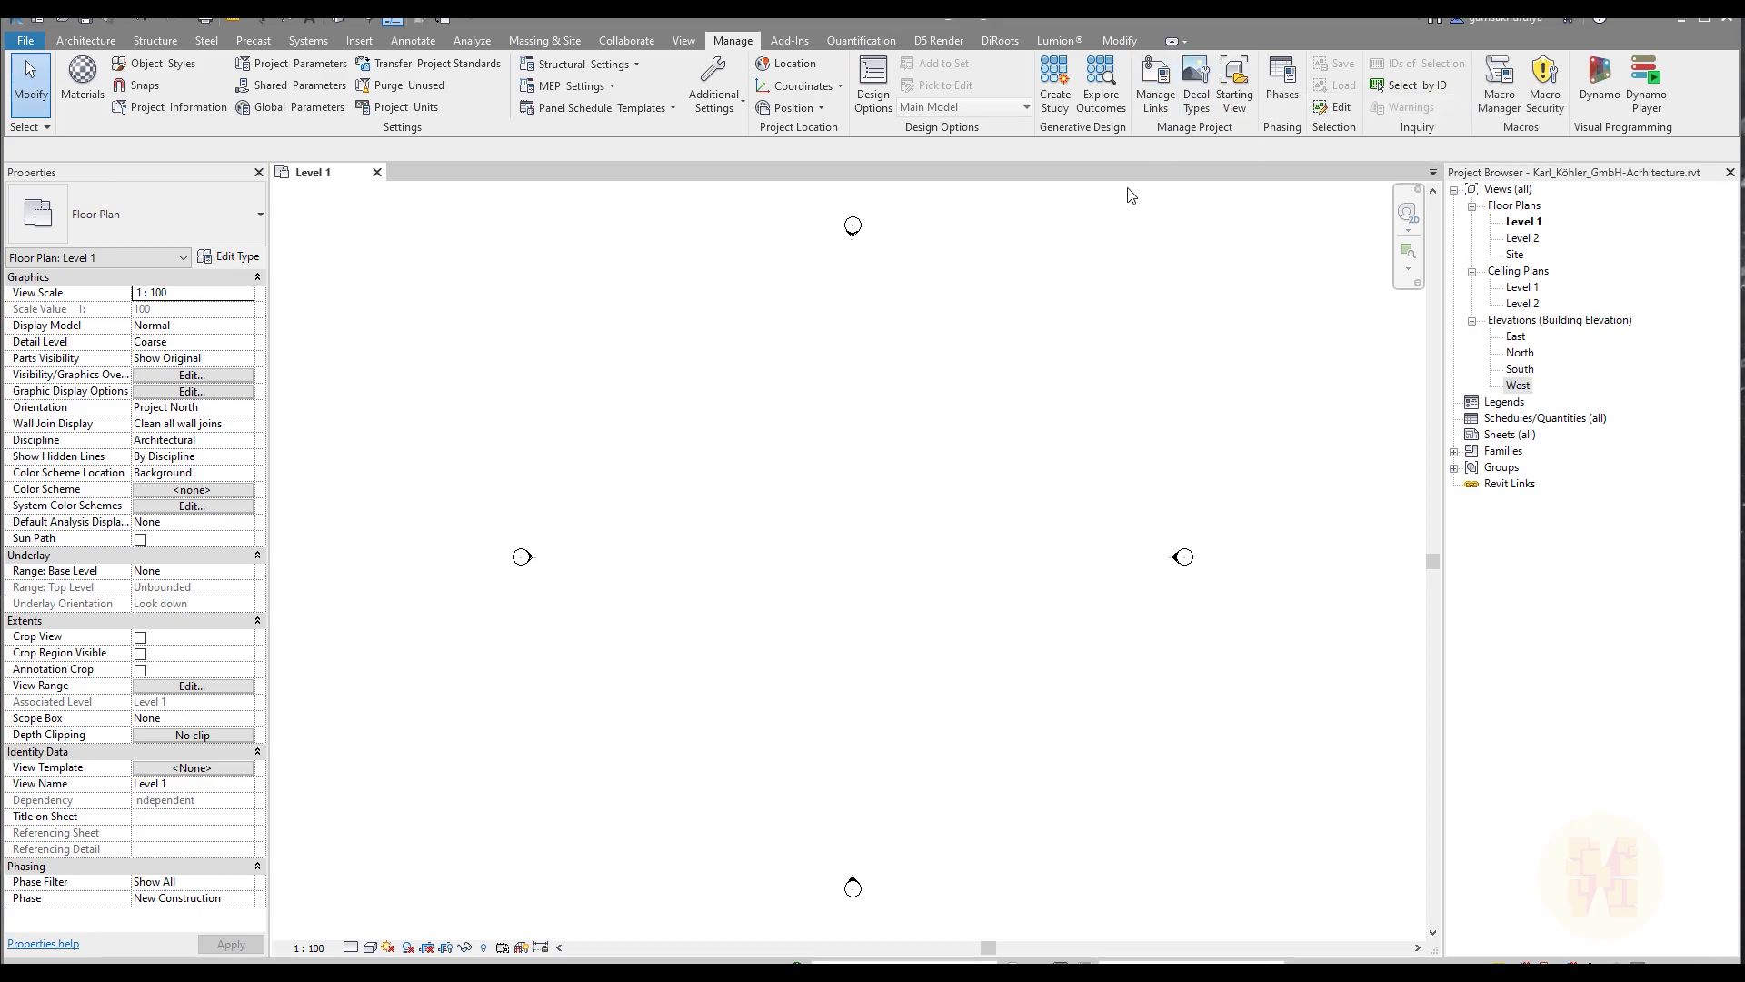
click(680, 45)
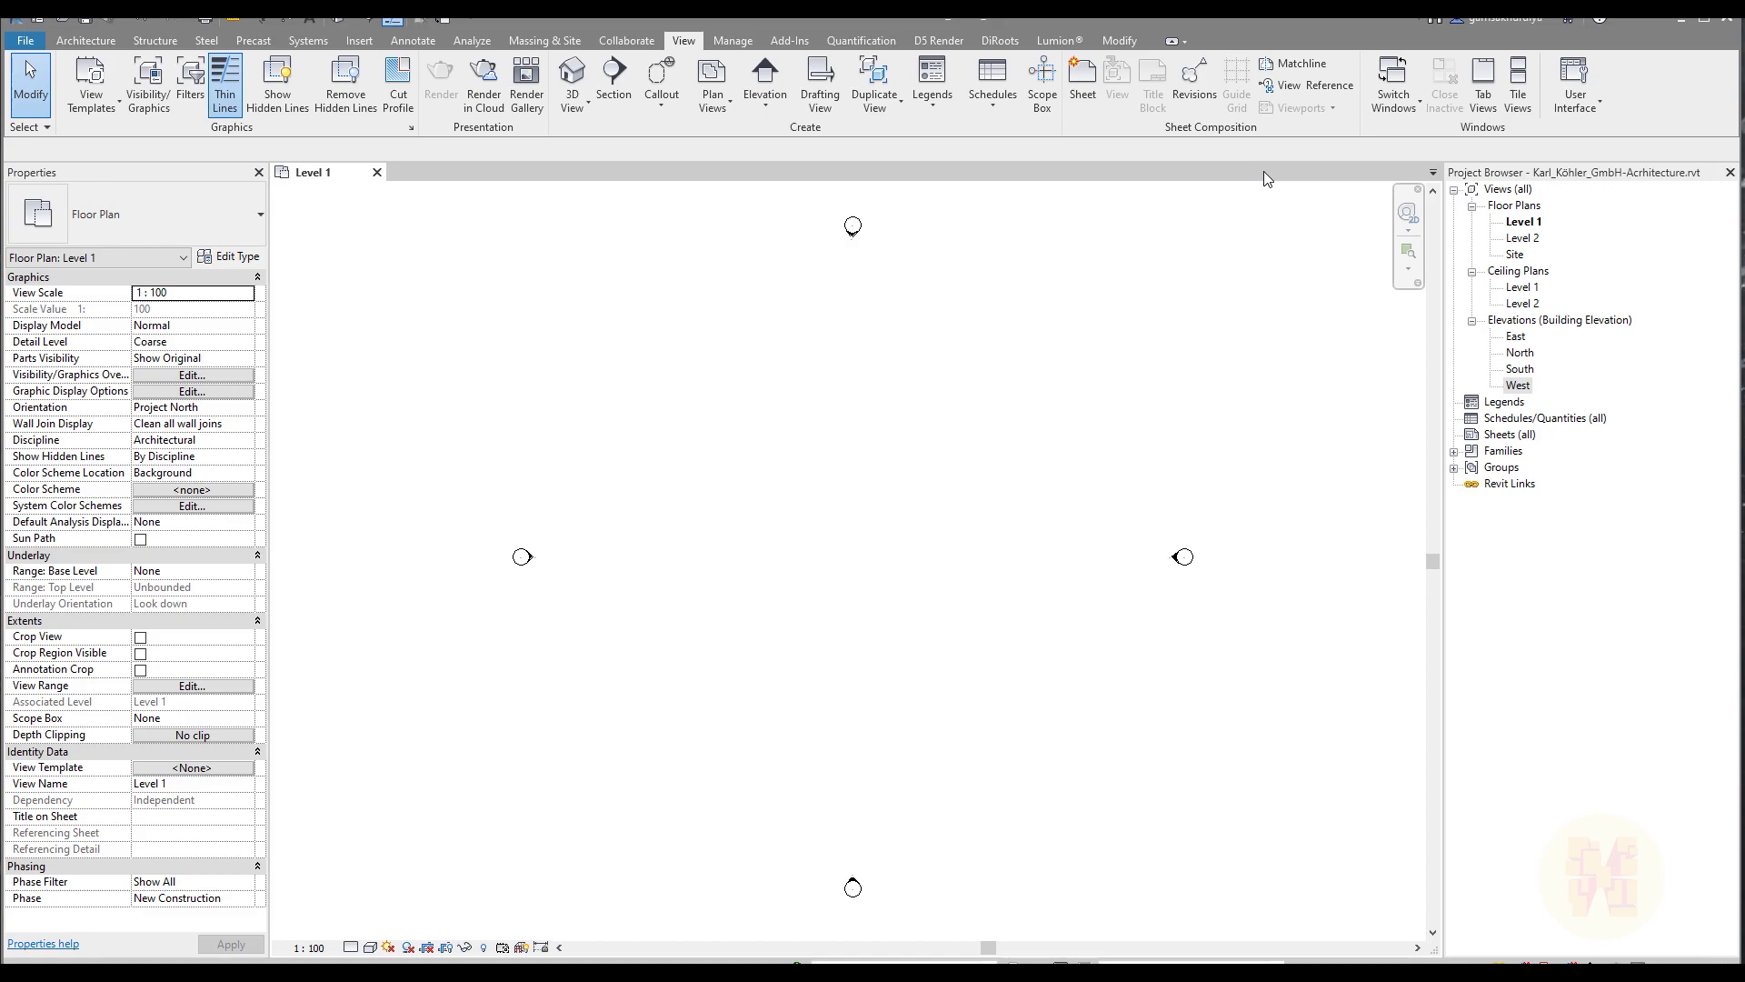
click(820, 83)
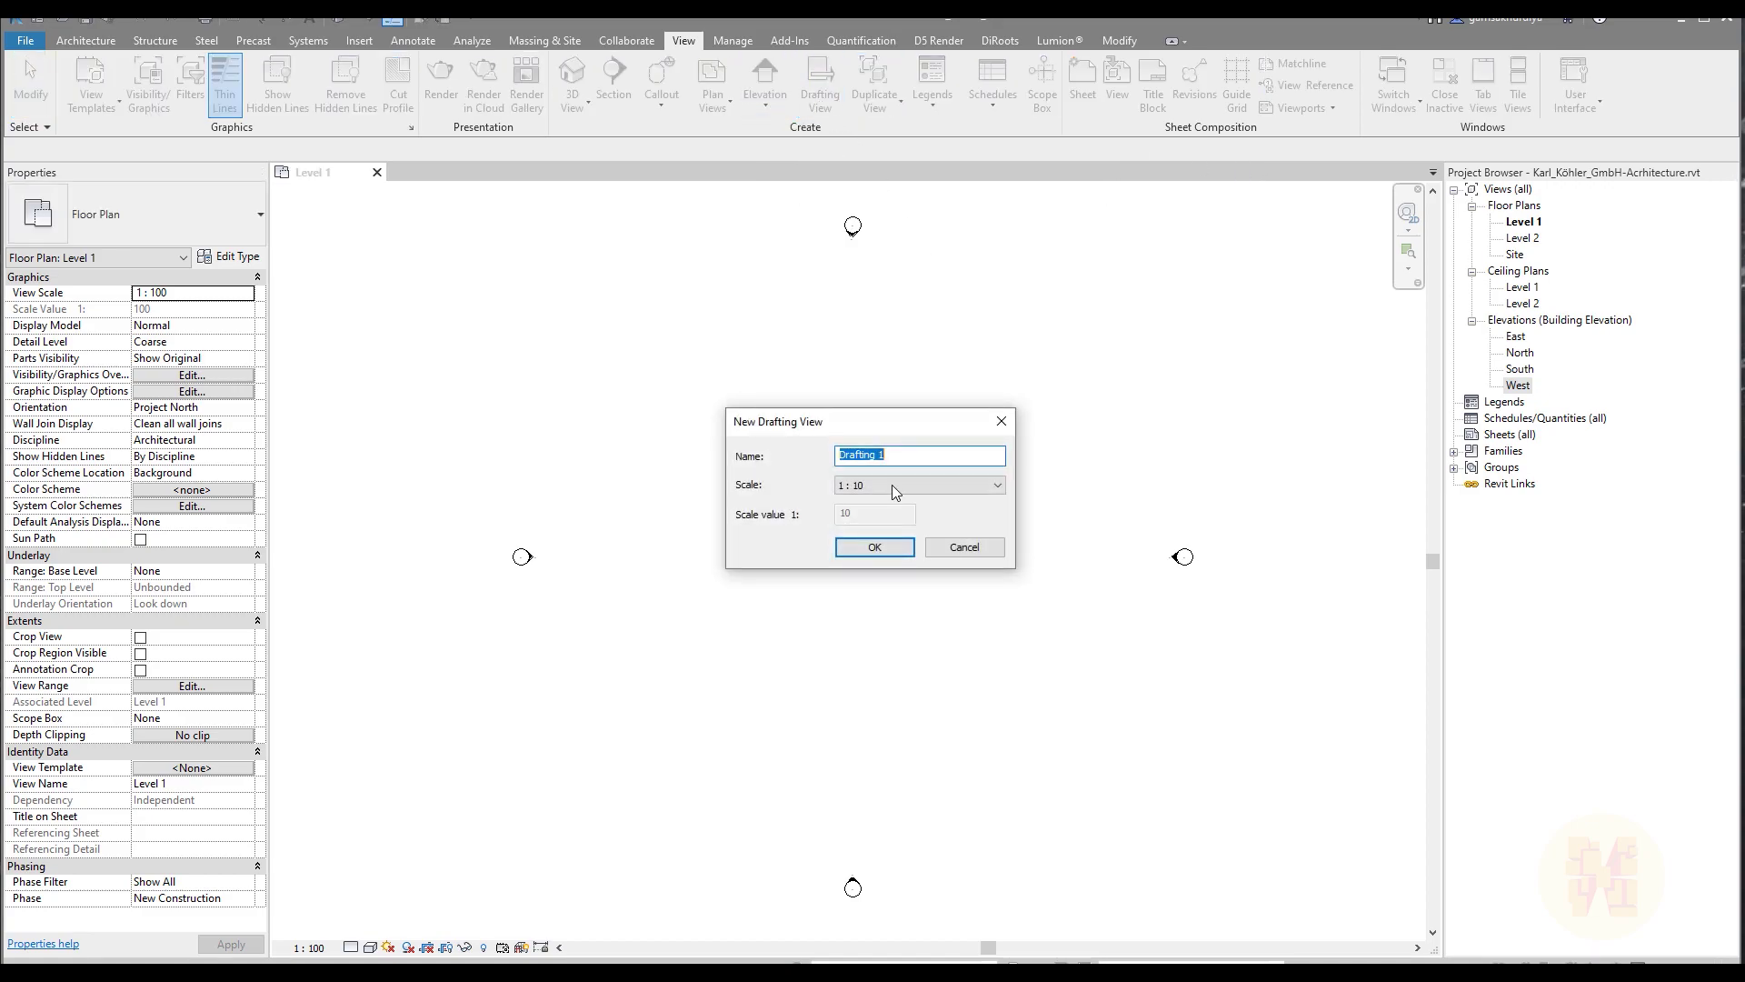
text(Start View)
key(Return)
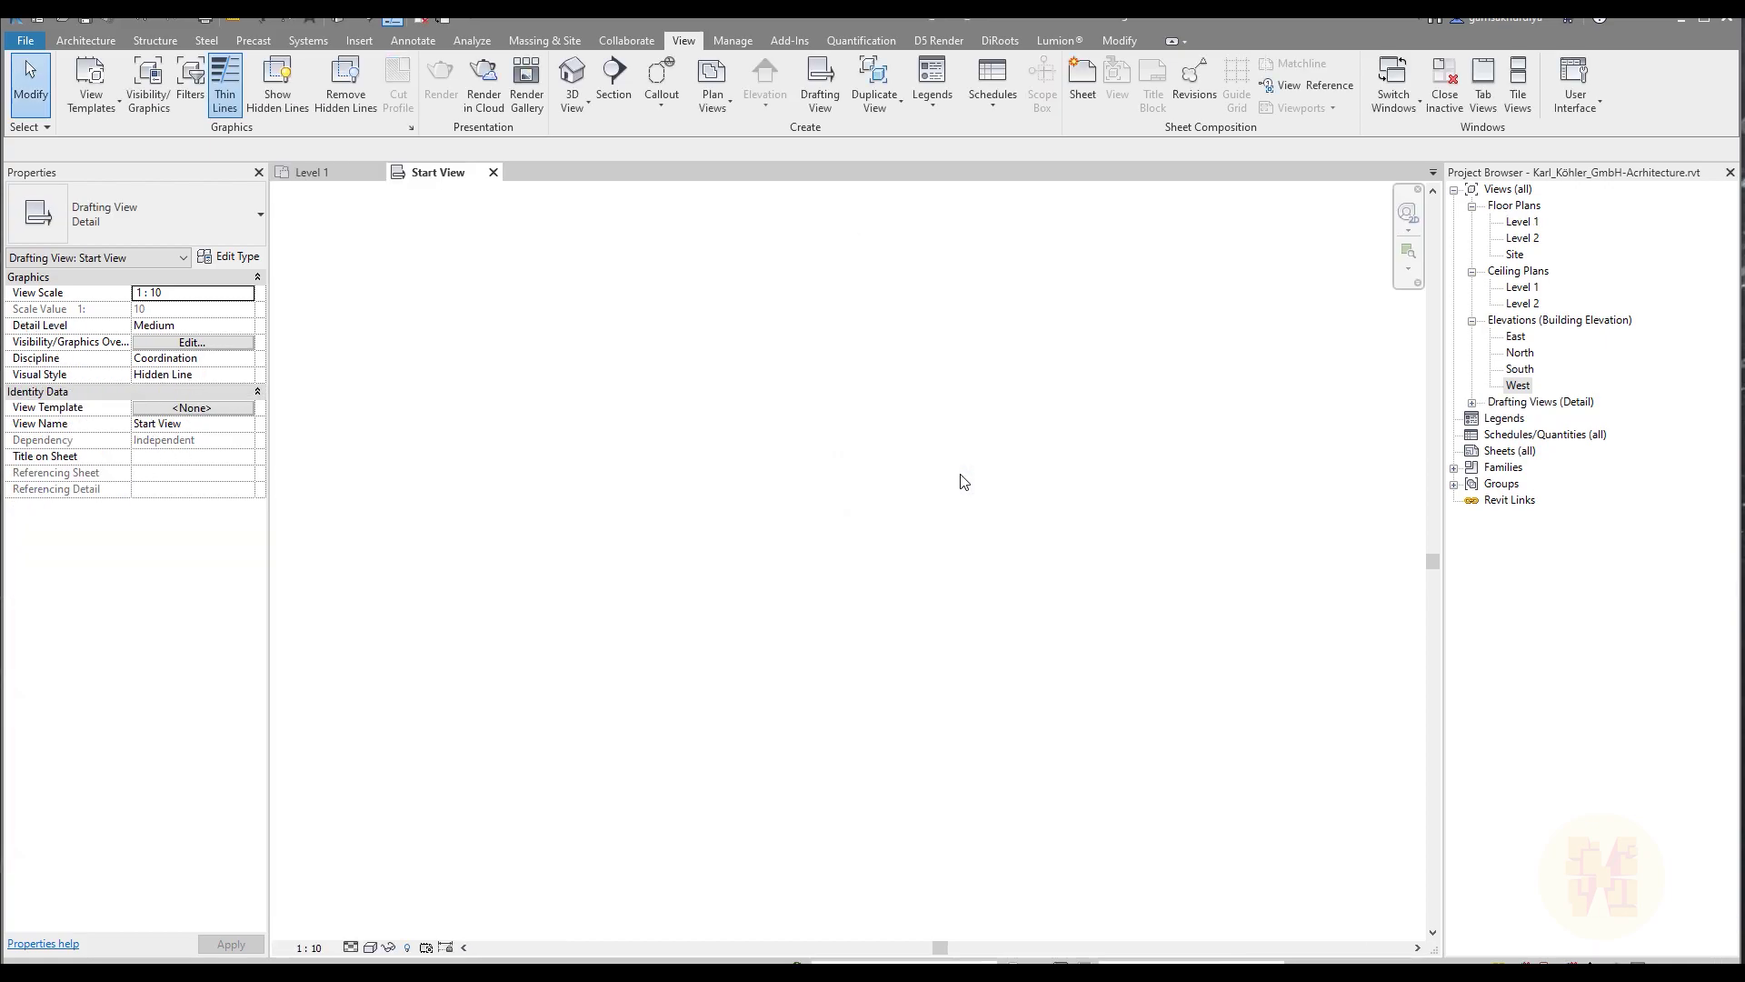
click(1472, 402)
click(1538, 420)
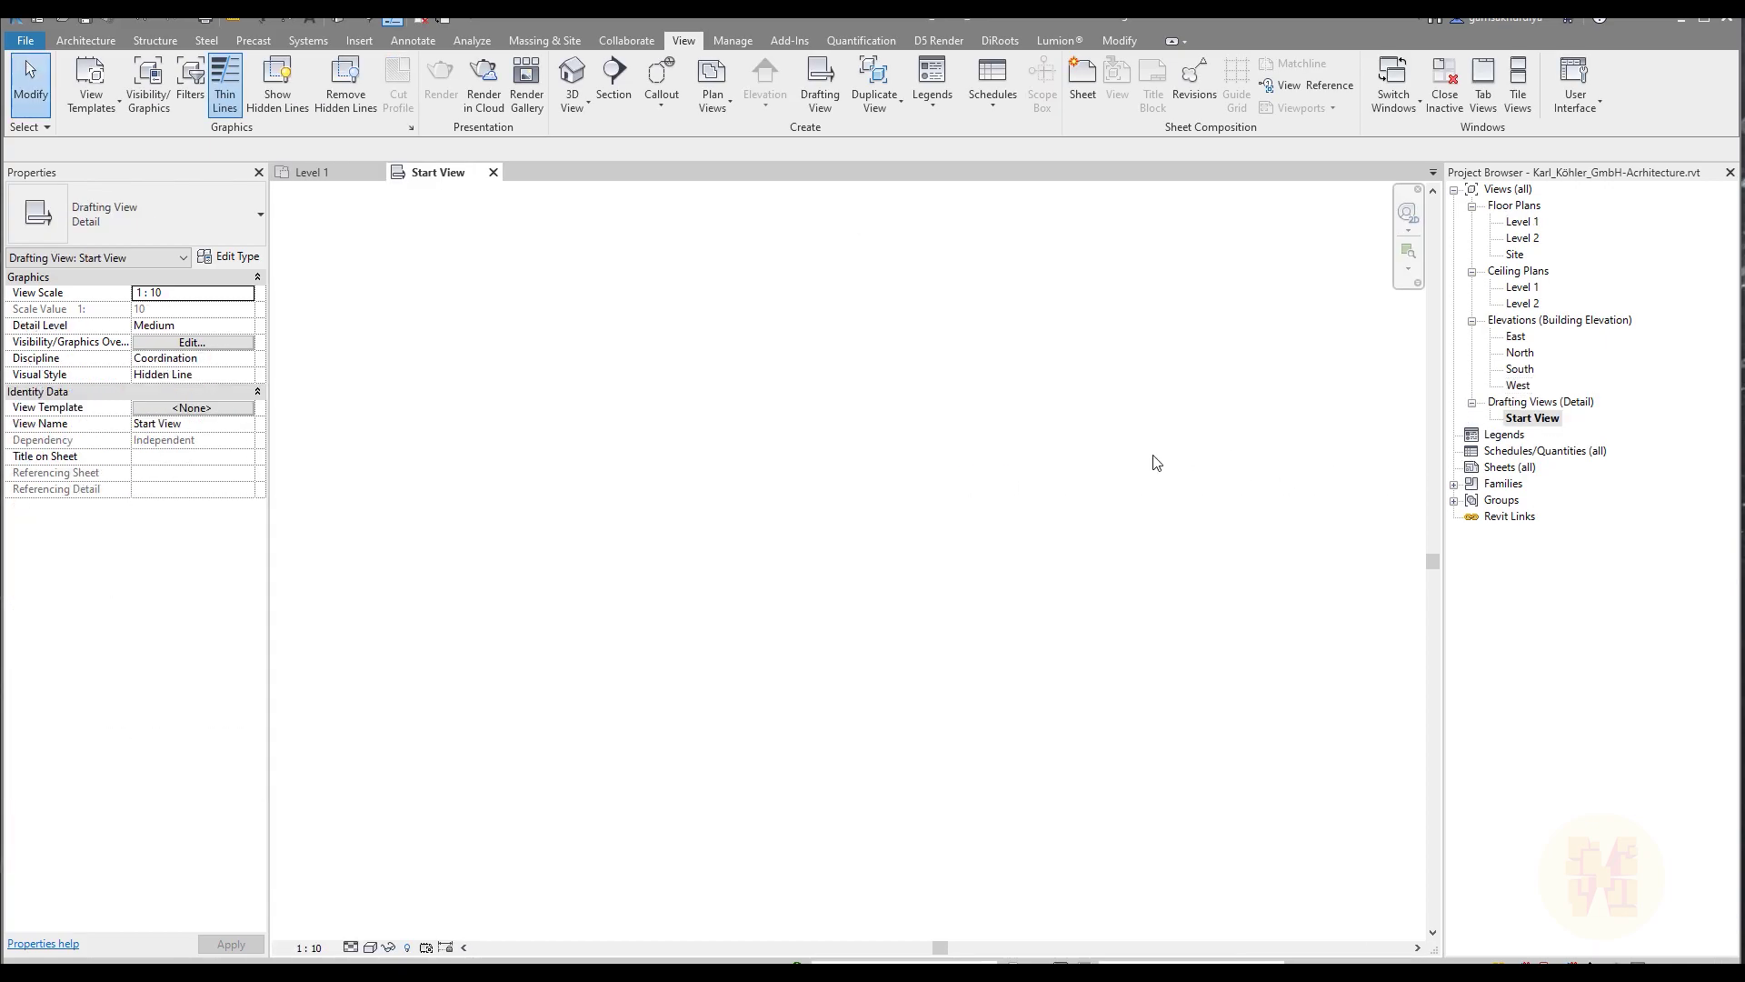
- Set the model's starting view to Drafting View: Start View
click(724, 43)
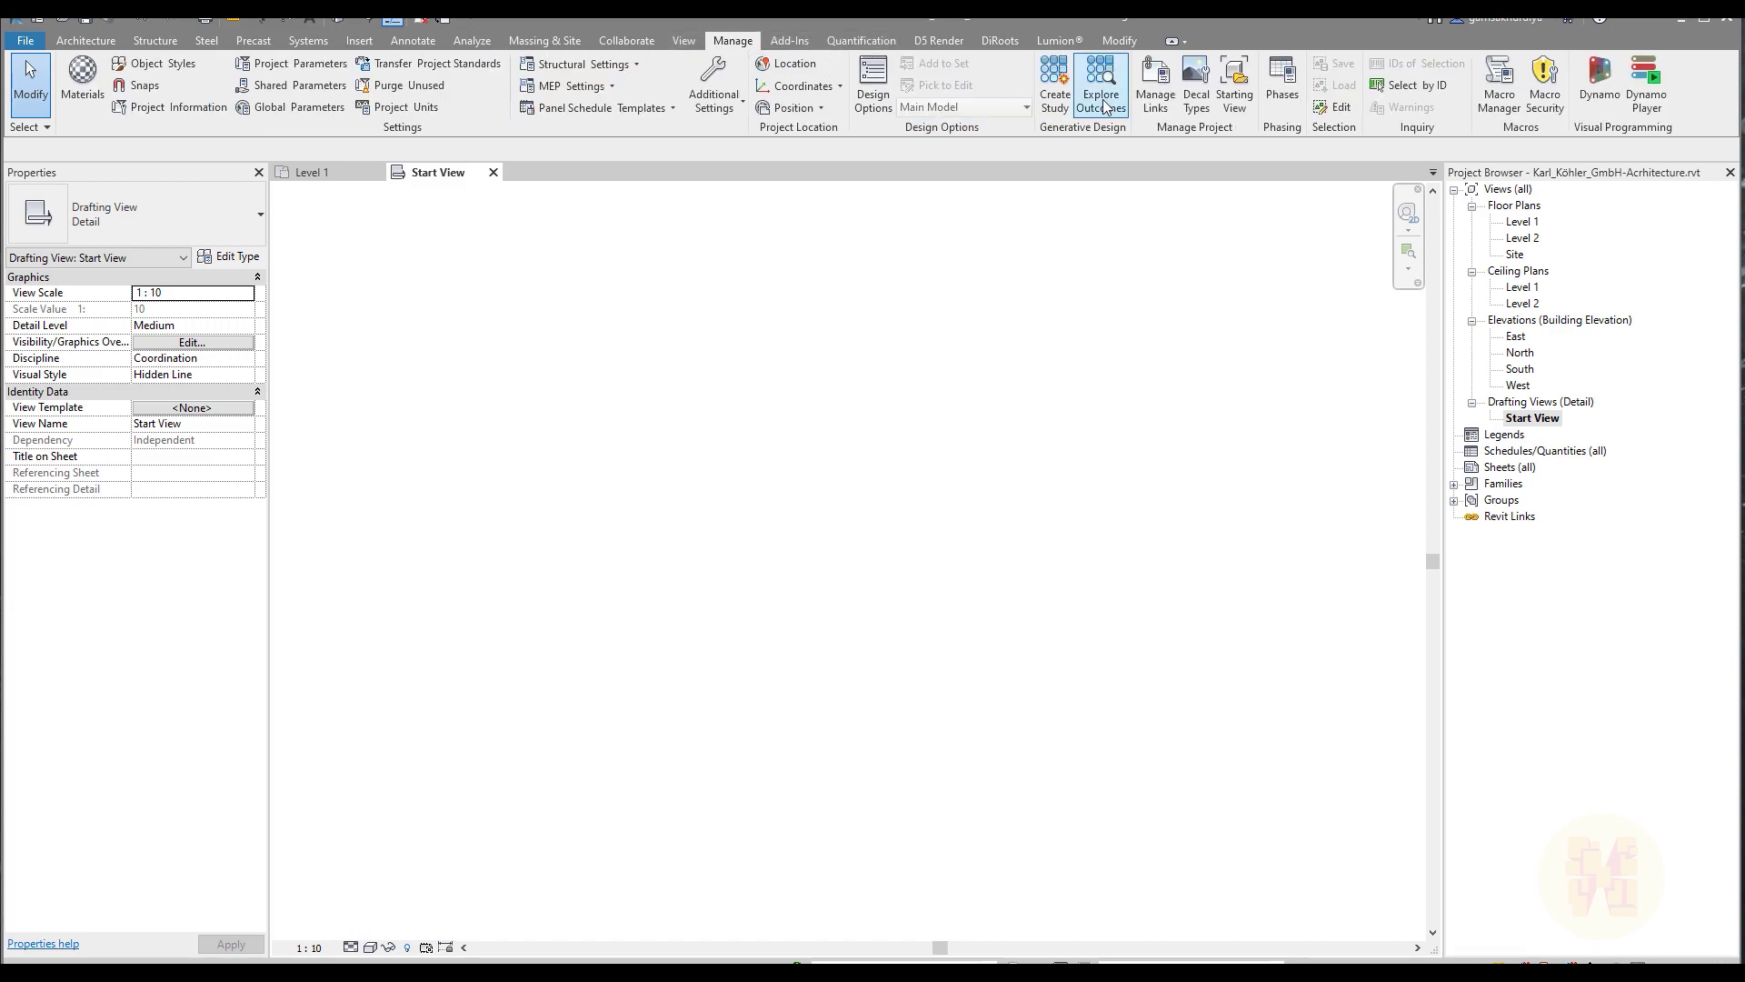
click(1234, 91)
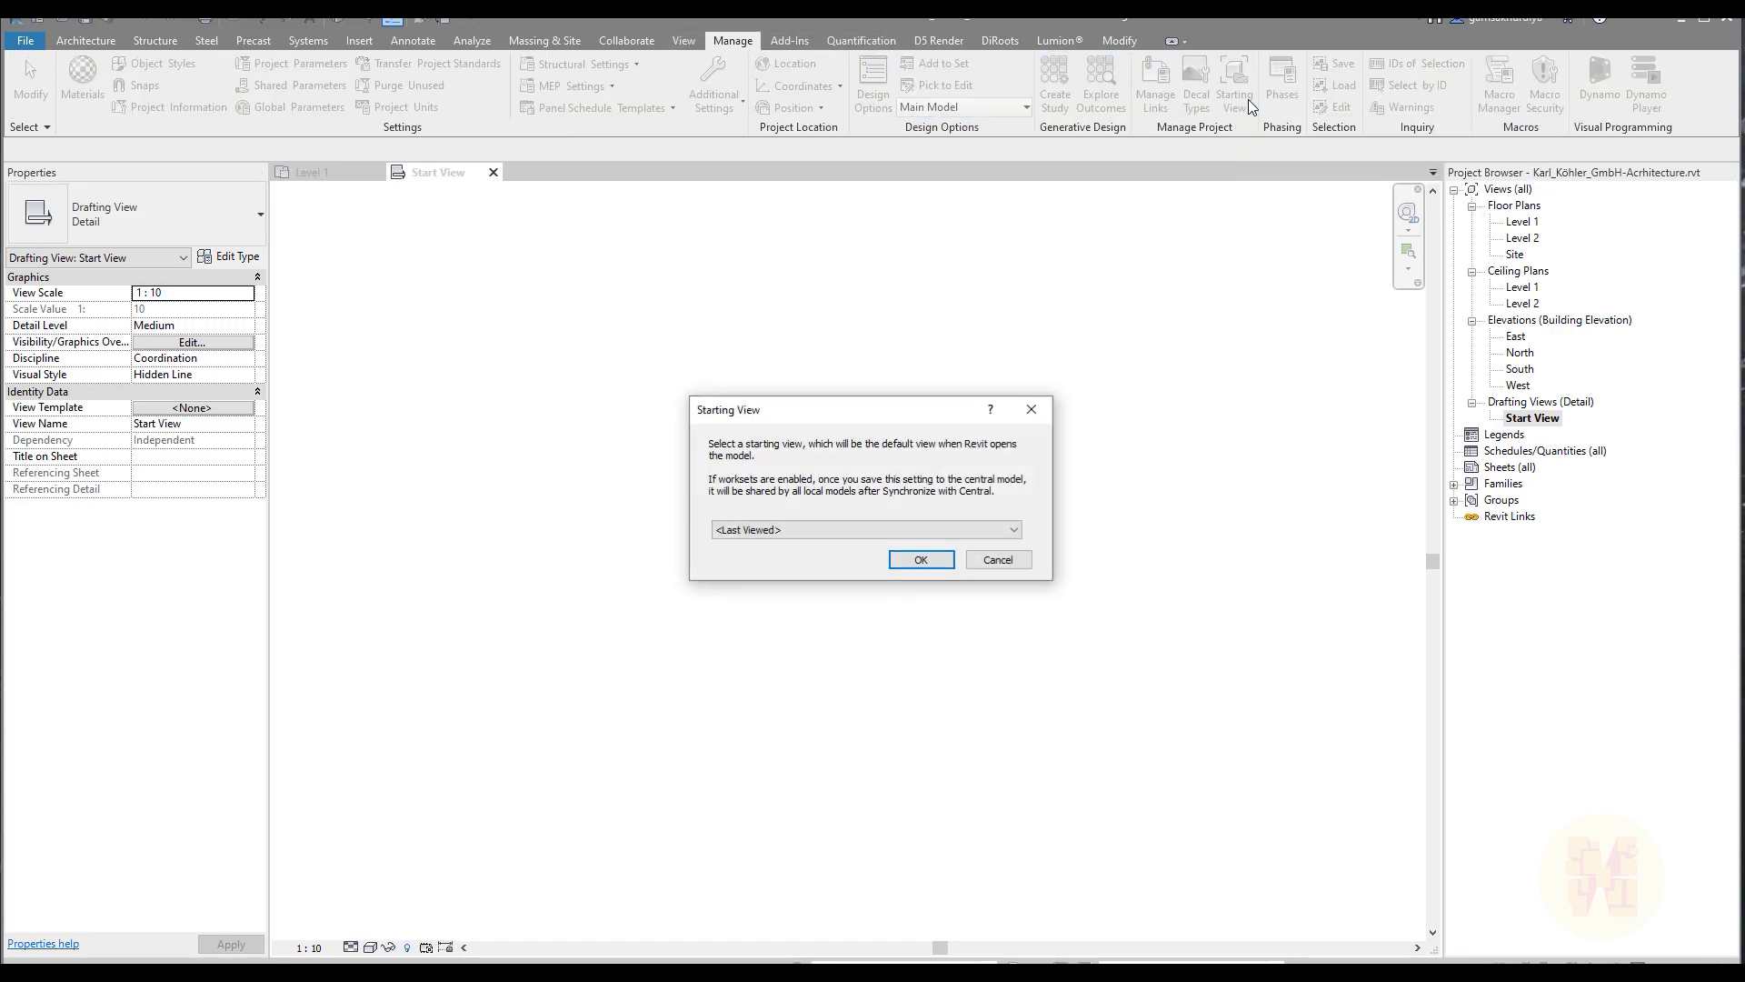
click(753, 530)
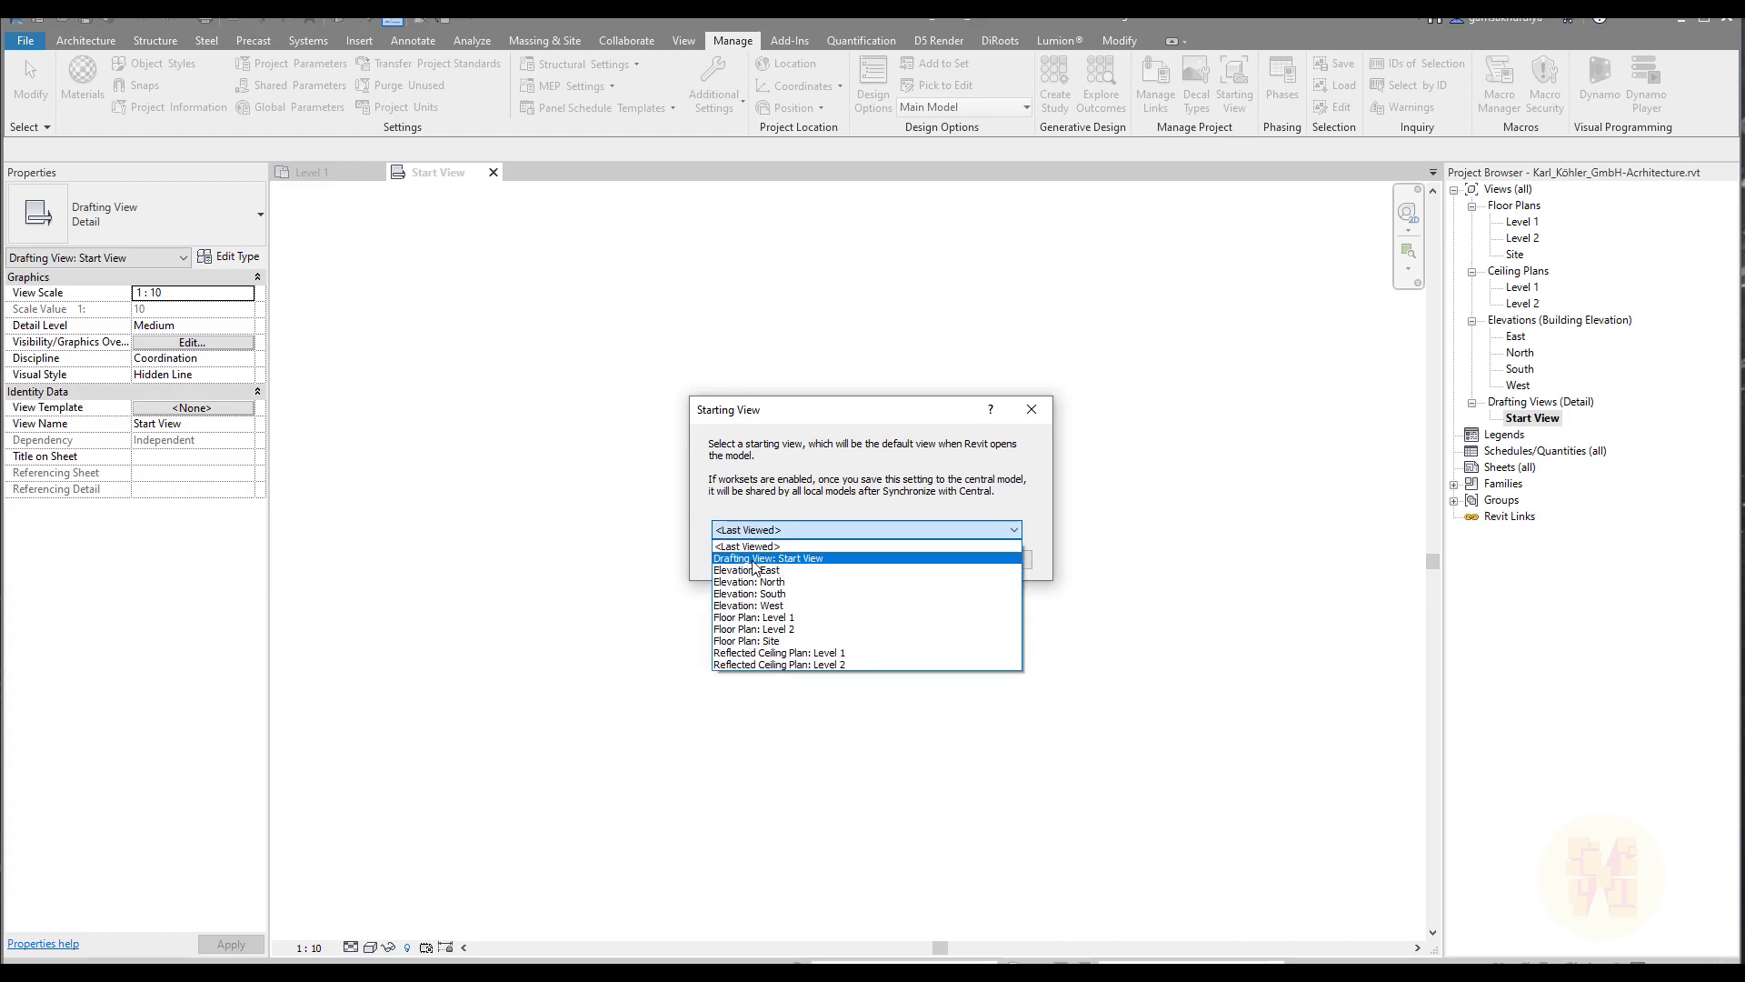
click(835, 559)
click(909, 559)
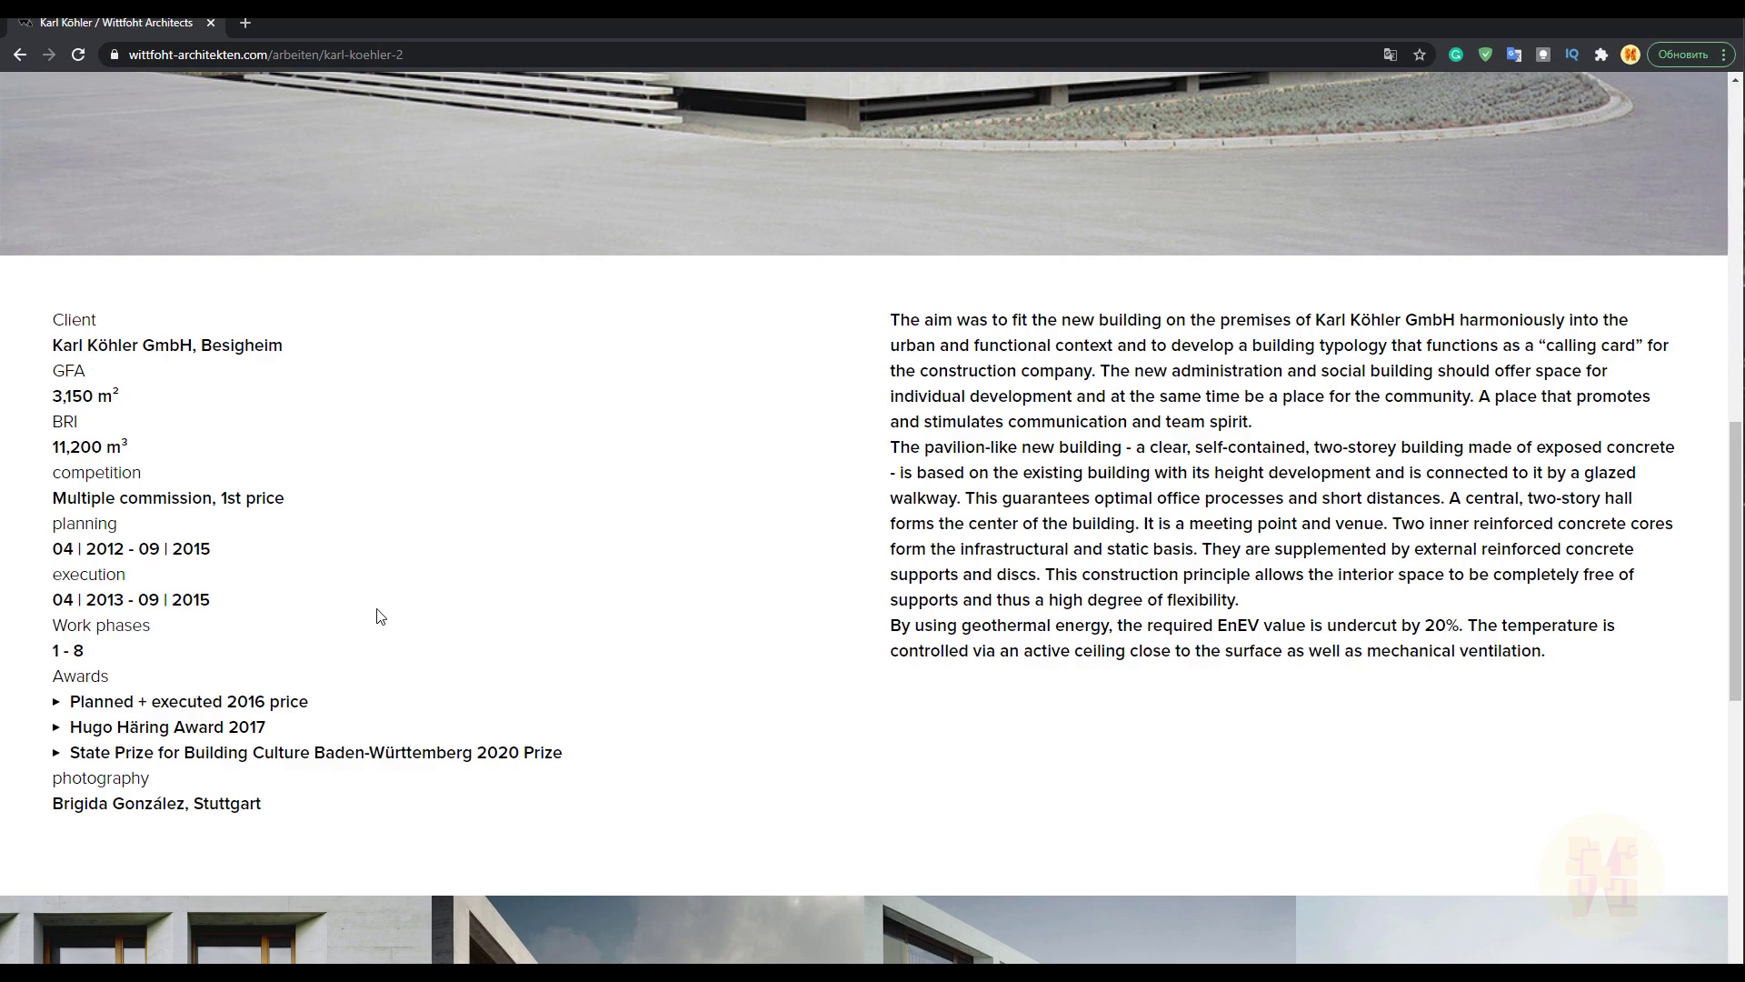
- Capture the project data and description text from the web page and place it as an image in Revit's Start View
key(Print)
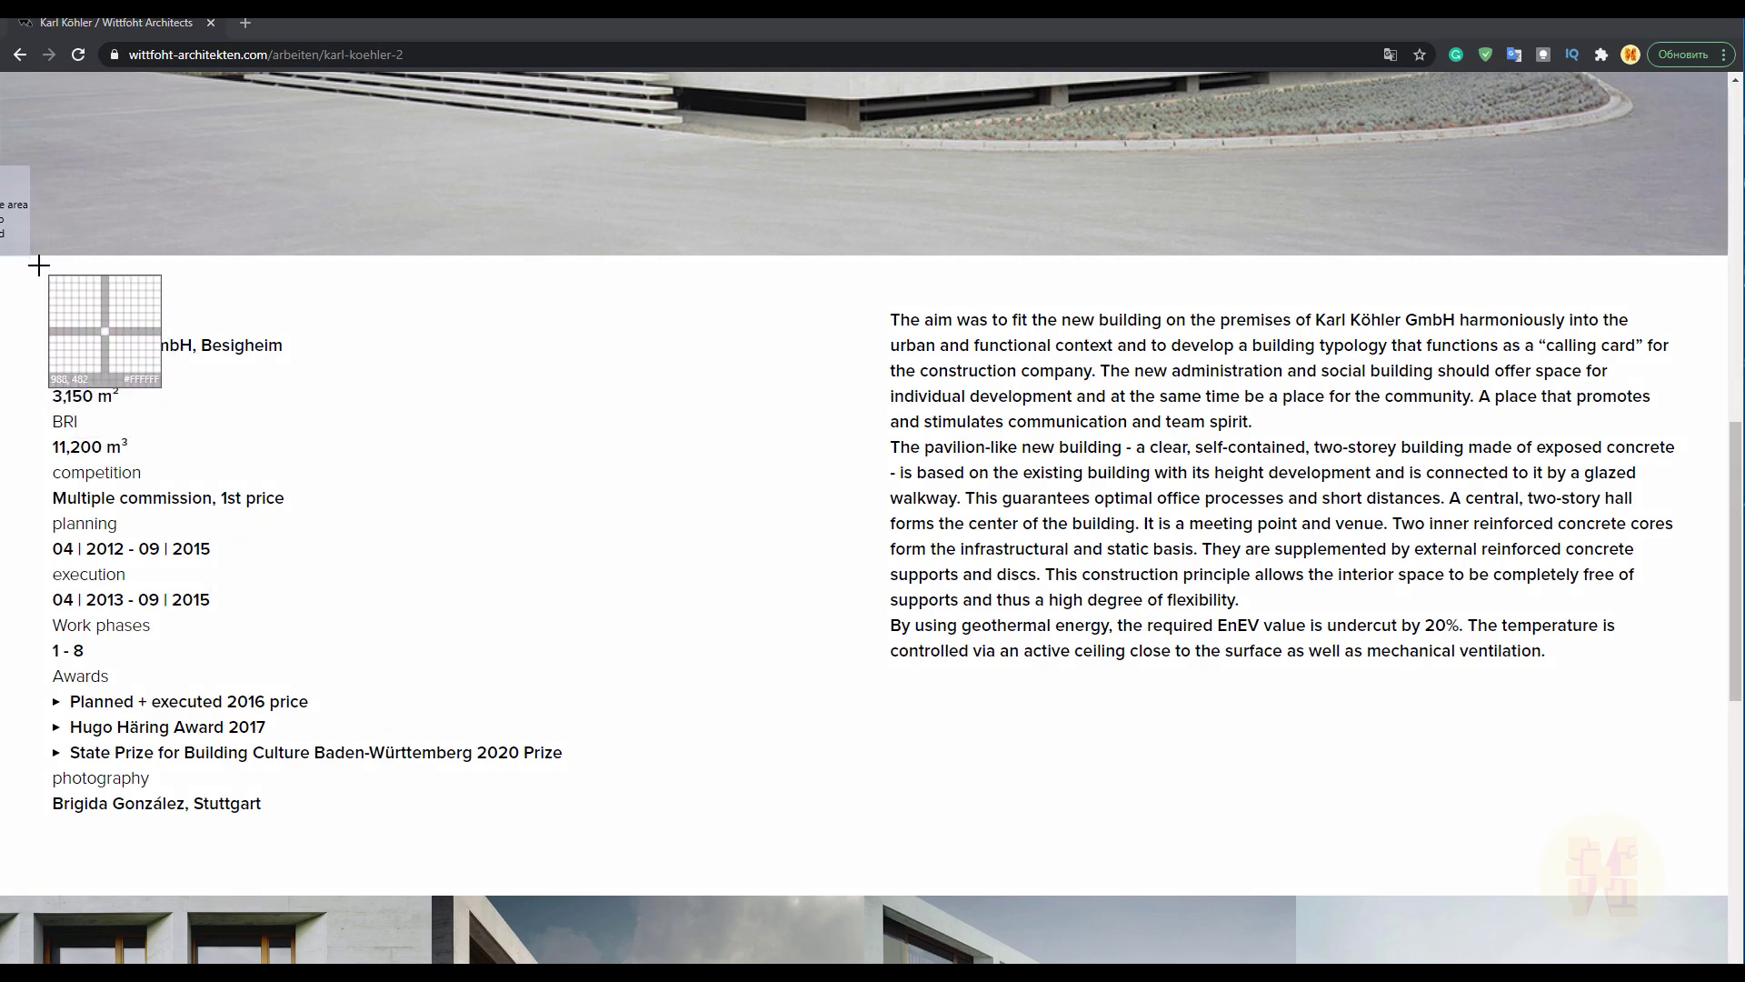
drag(45, 268, 1694, 824)
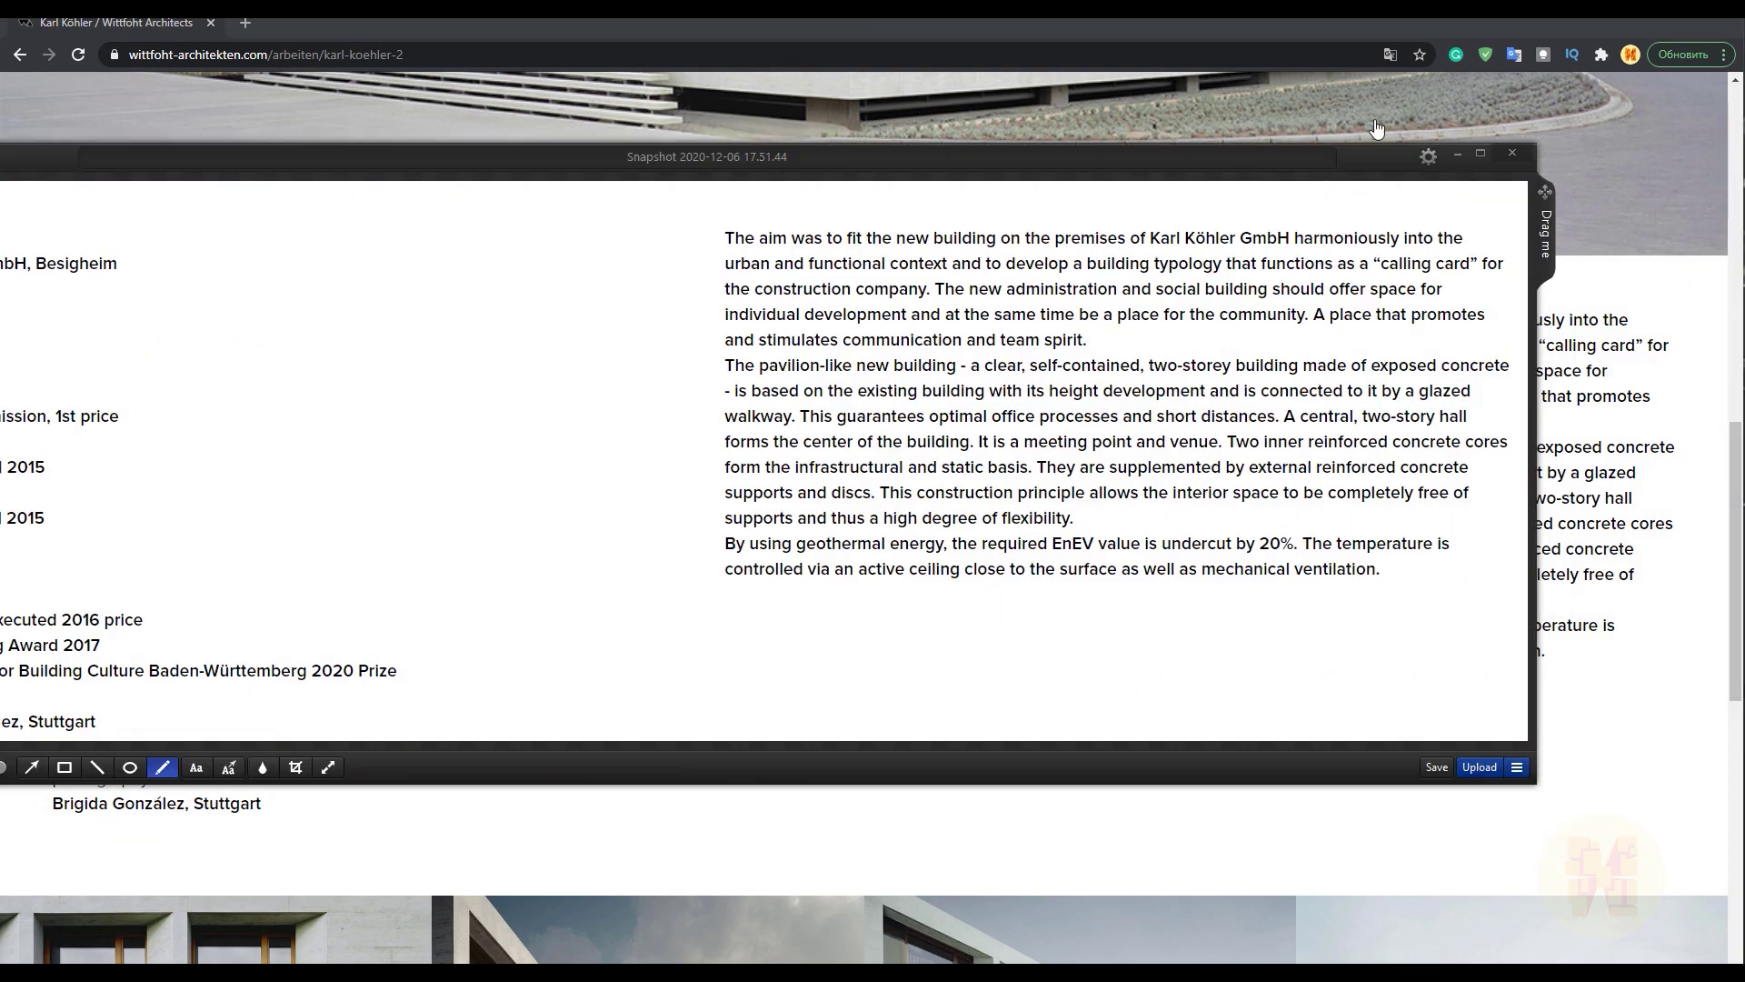
click(1649, 20)
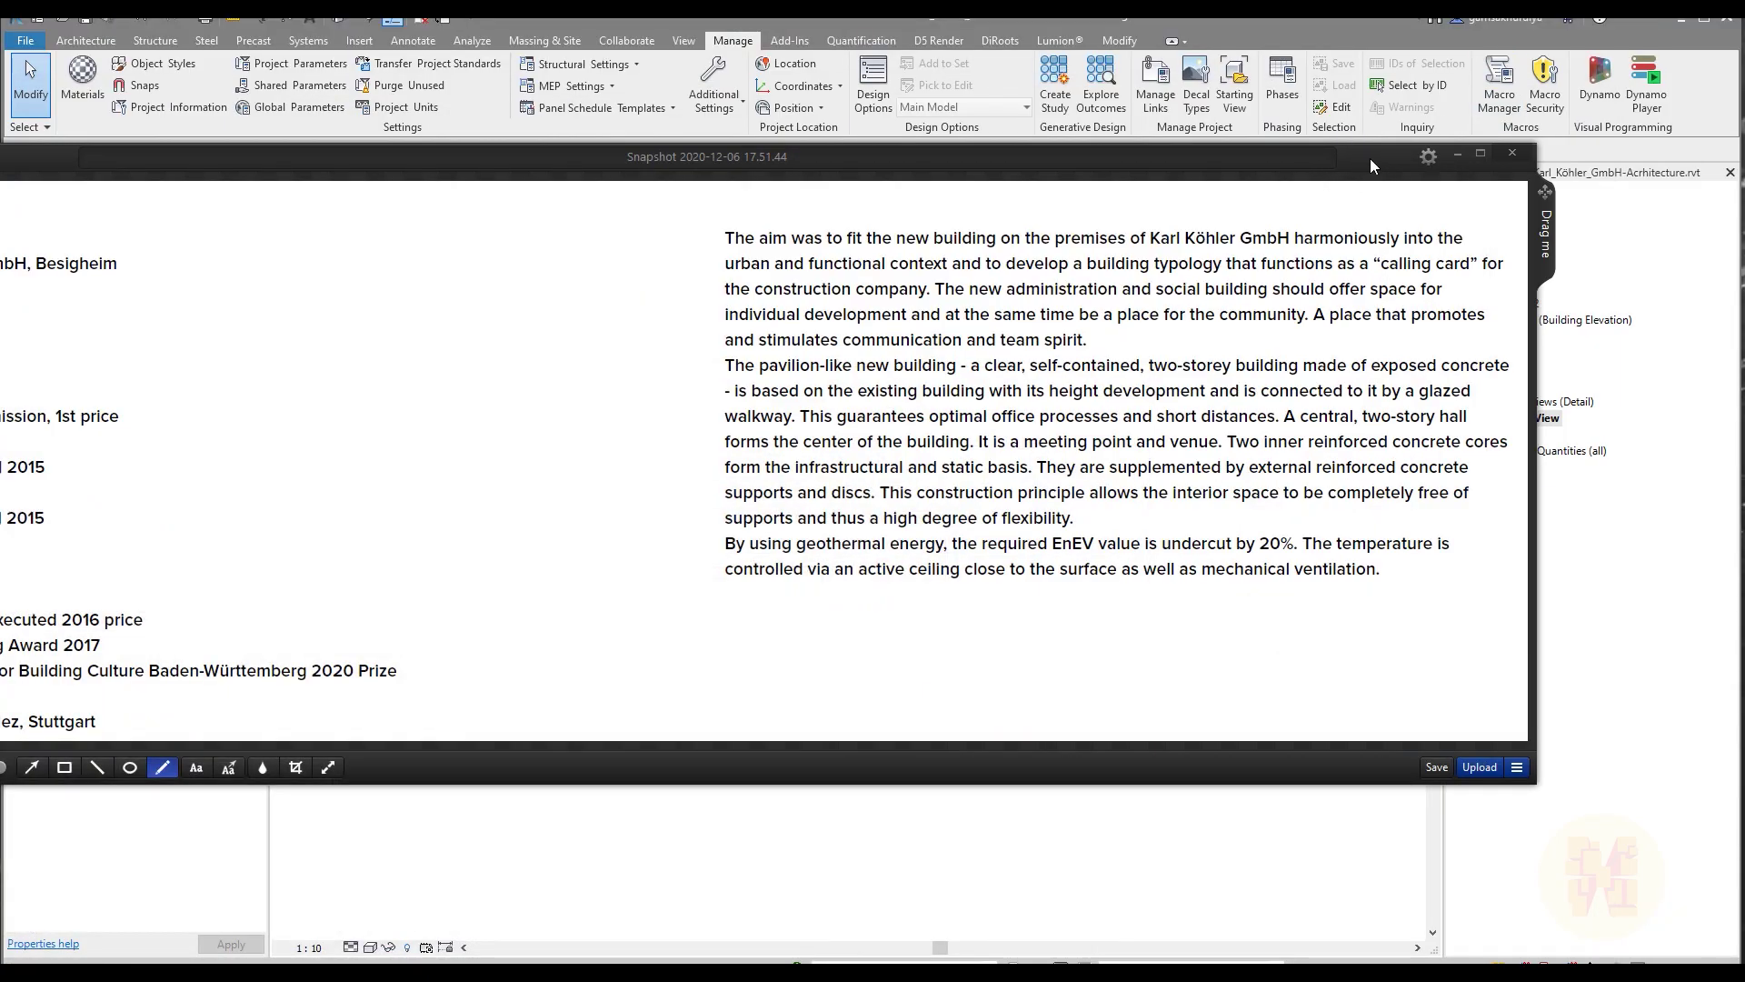
drag(41, 158, 317, 158)
drag(145, 146, 977, 111)
drag(1144, 124, 4, 272)
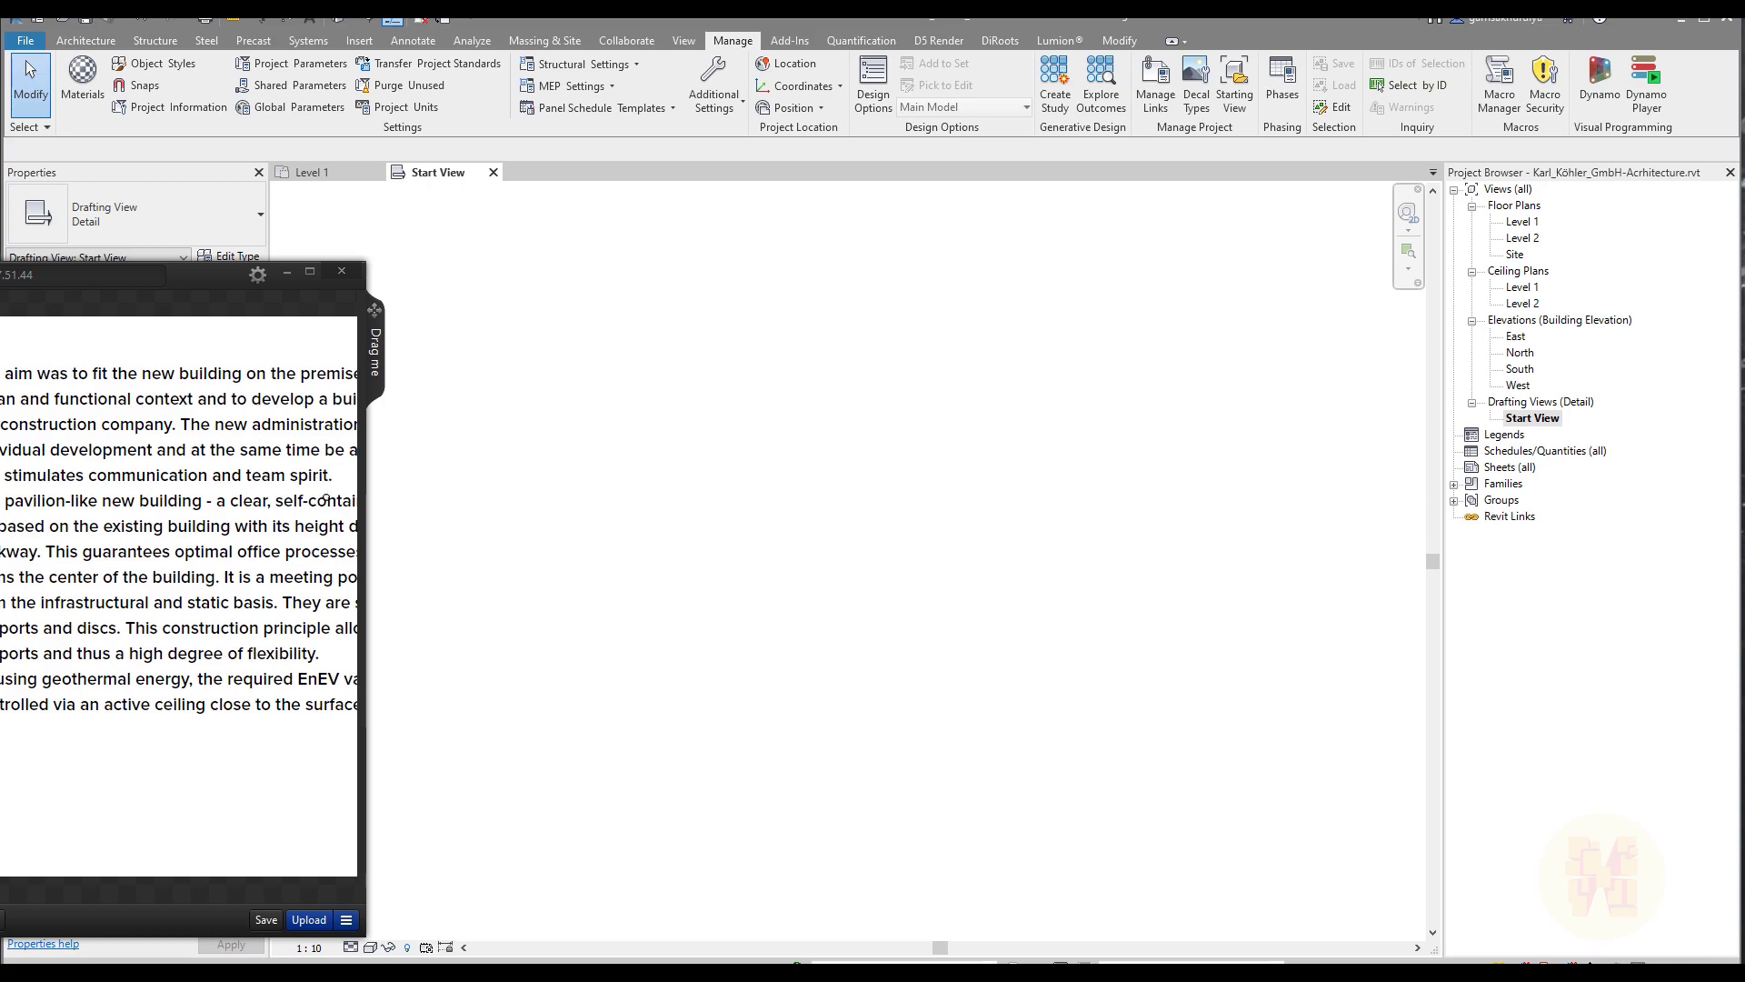
drag(184, 270, 78, 252)
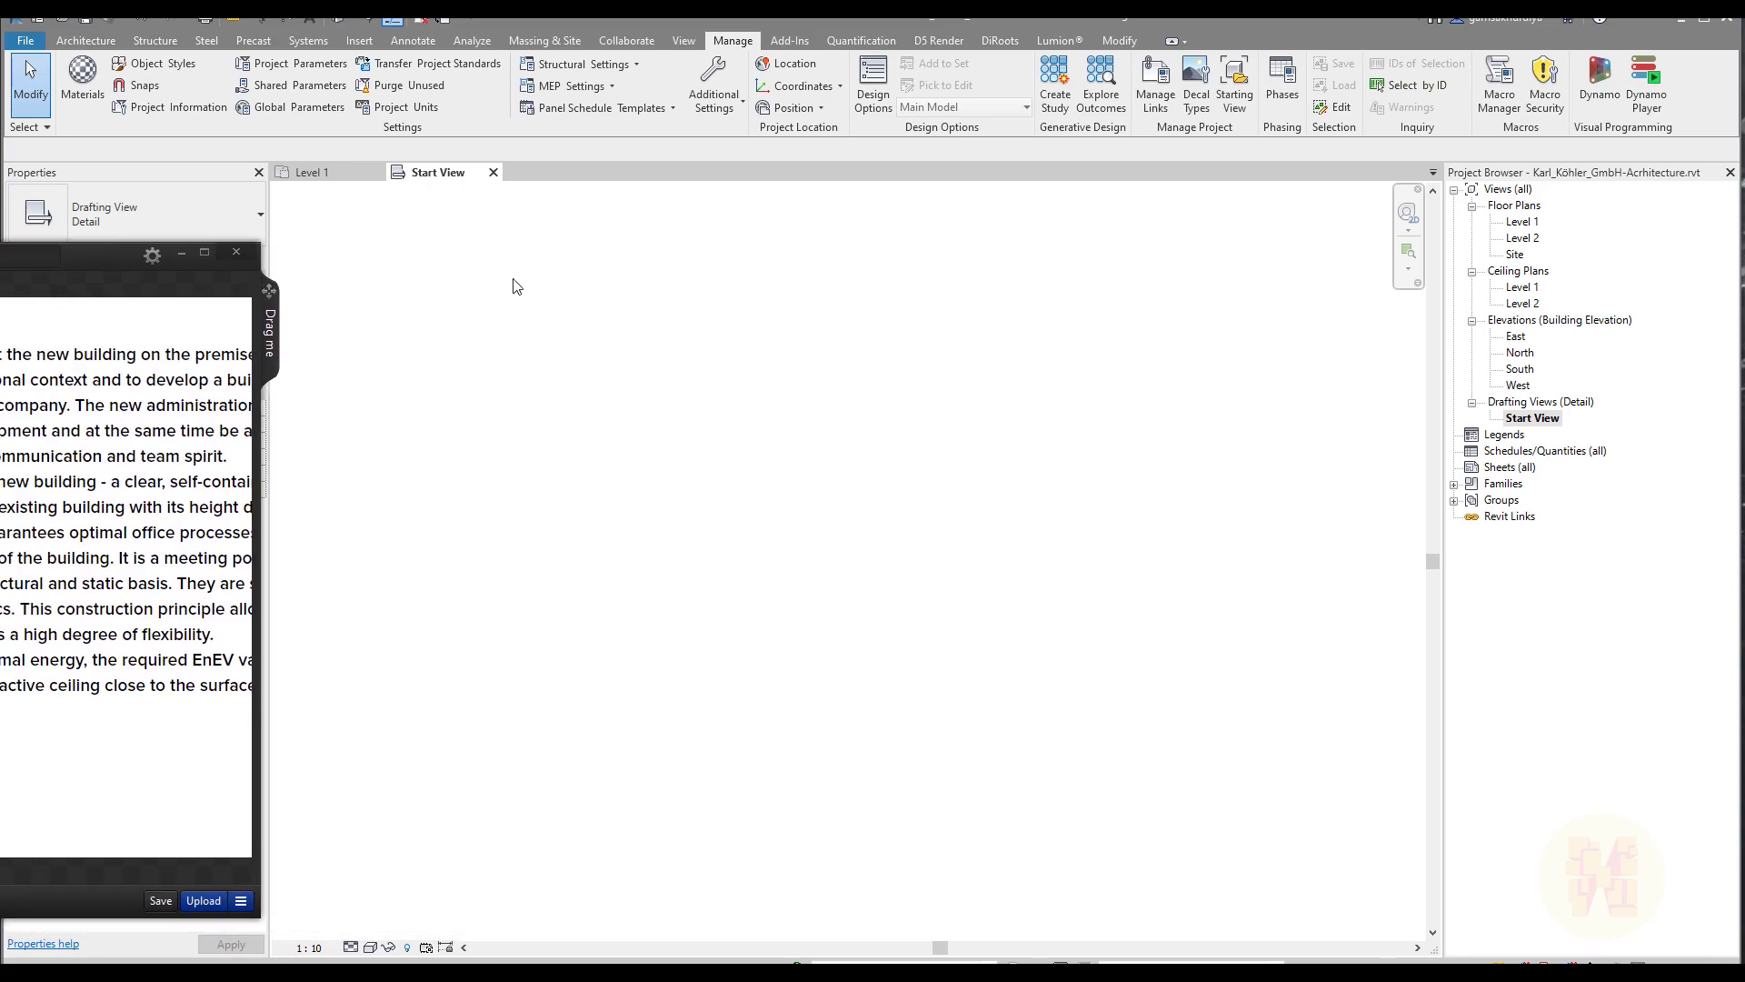
click(721, 503)
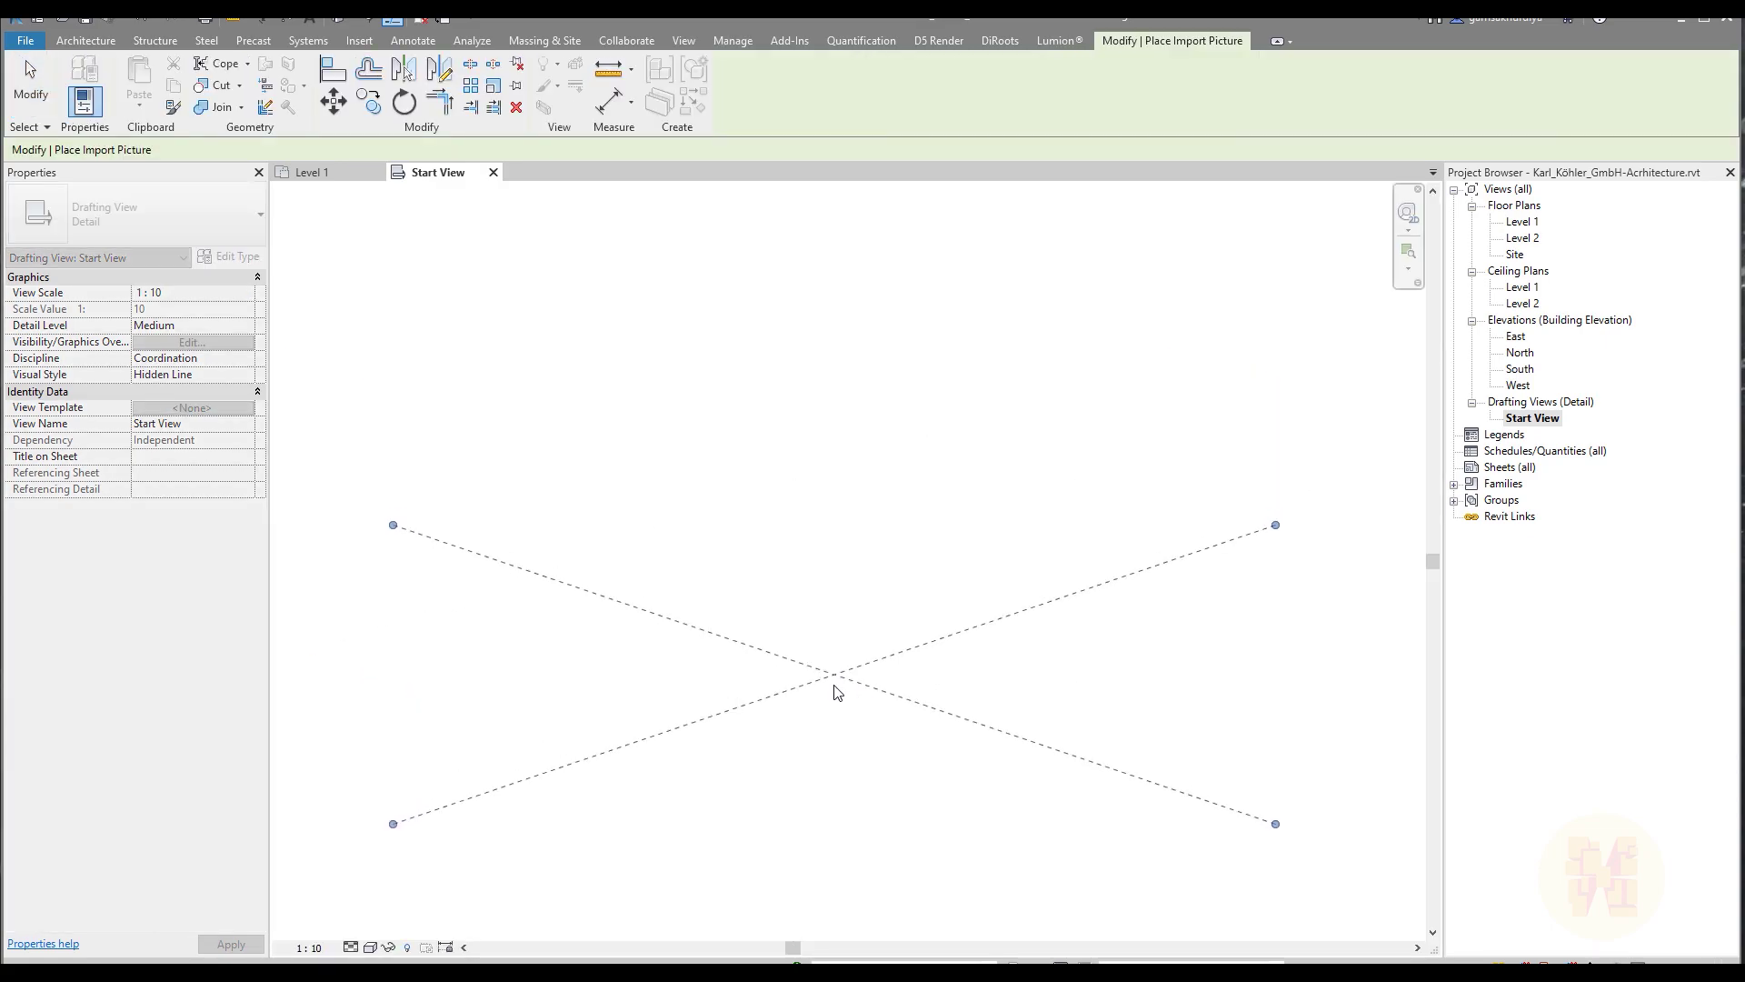
click(837, 713)
key(Escape)
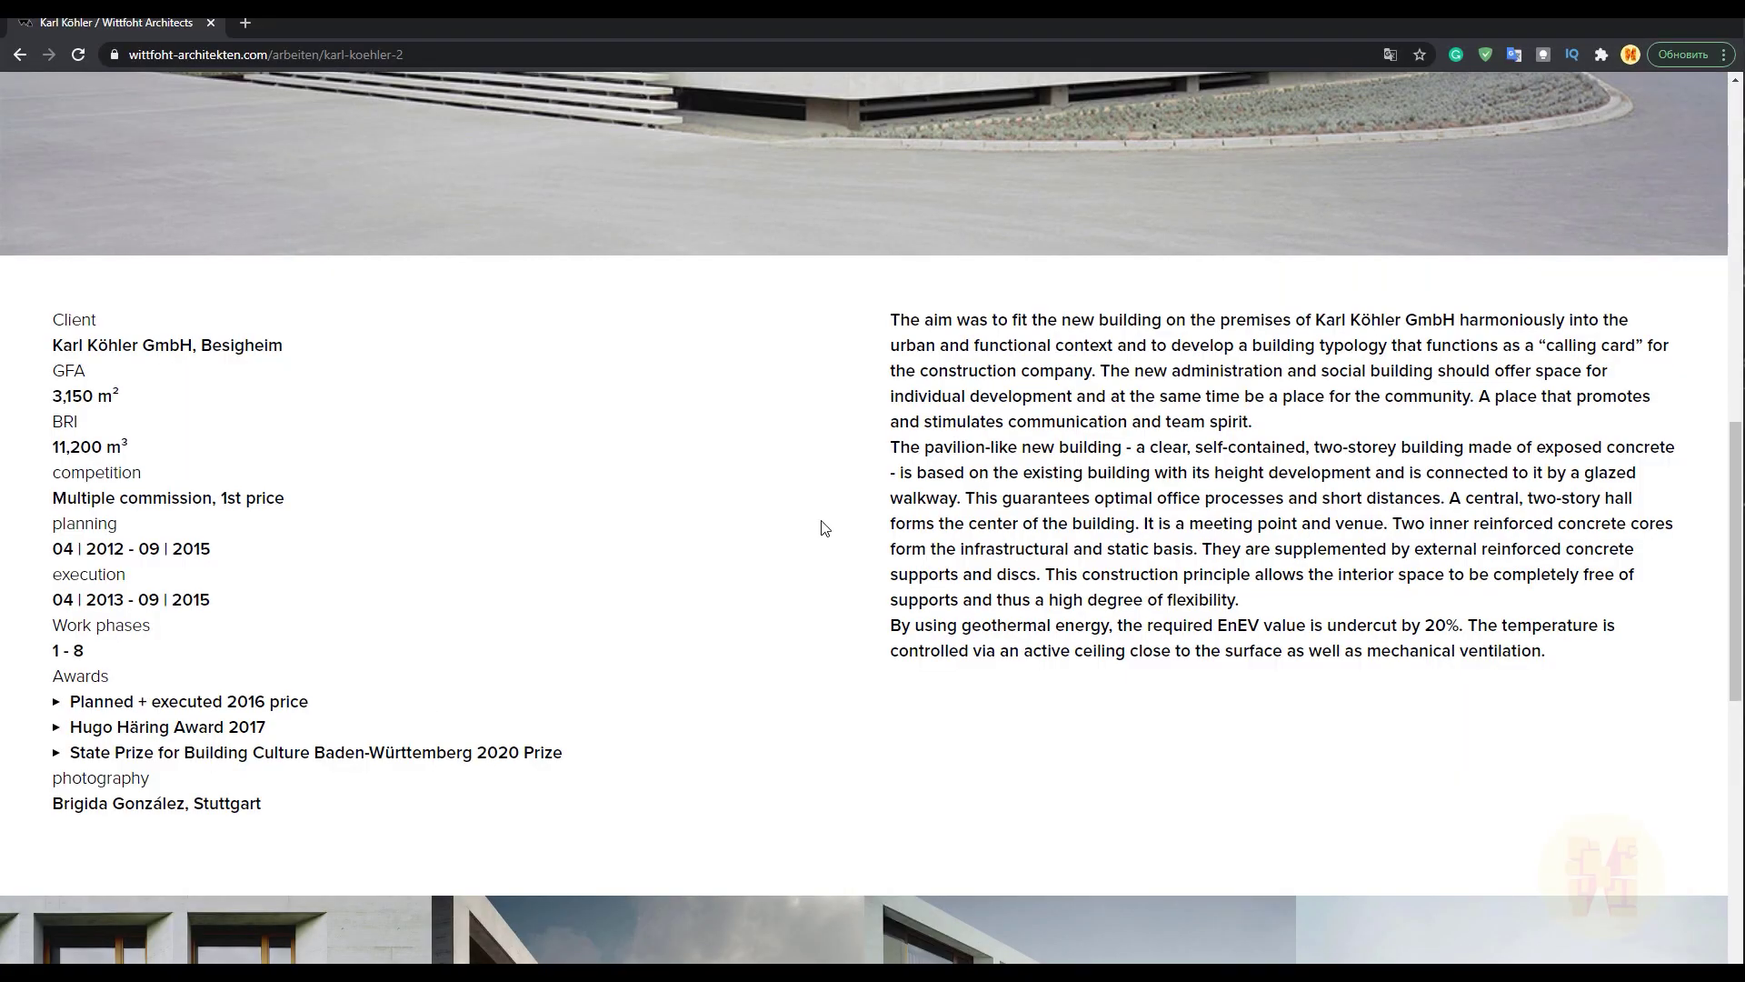
- Return to the architects' web page in the browser and capture the building's exterior photo
scroll(818, 526, up, 5)
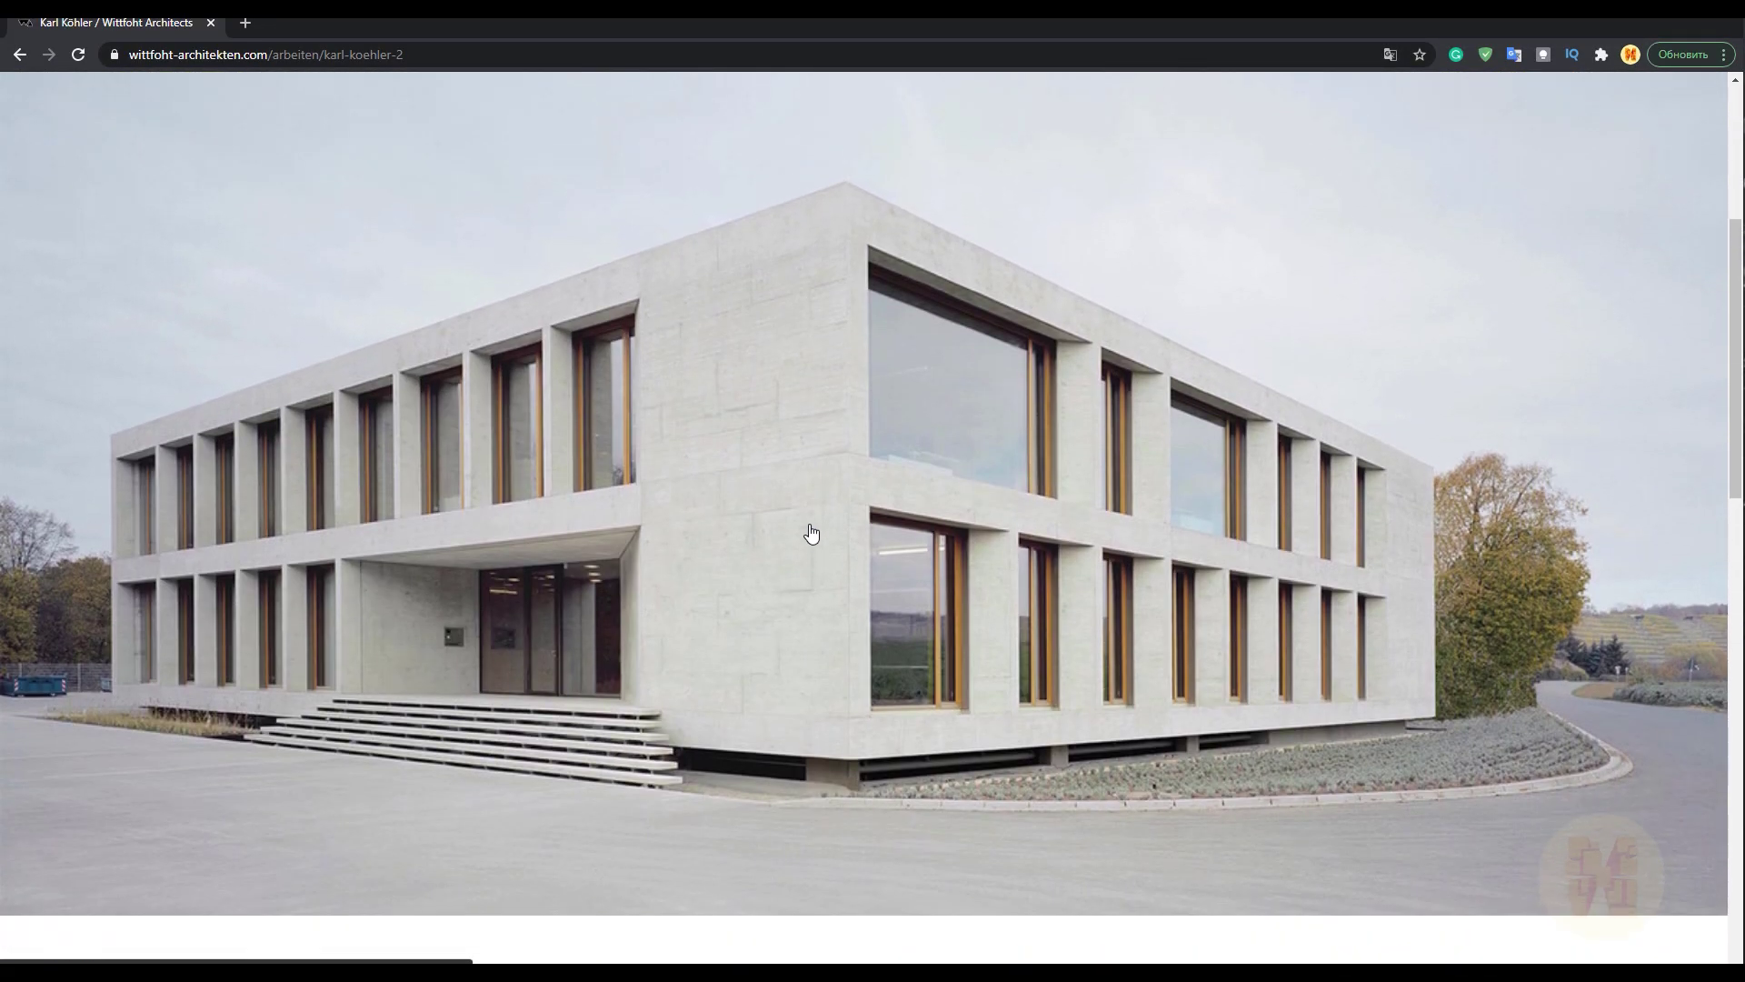
scroll(812, 533, up, 1)
key(ctrl+Print)
drag(62, 189, 1567, 956)
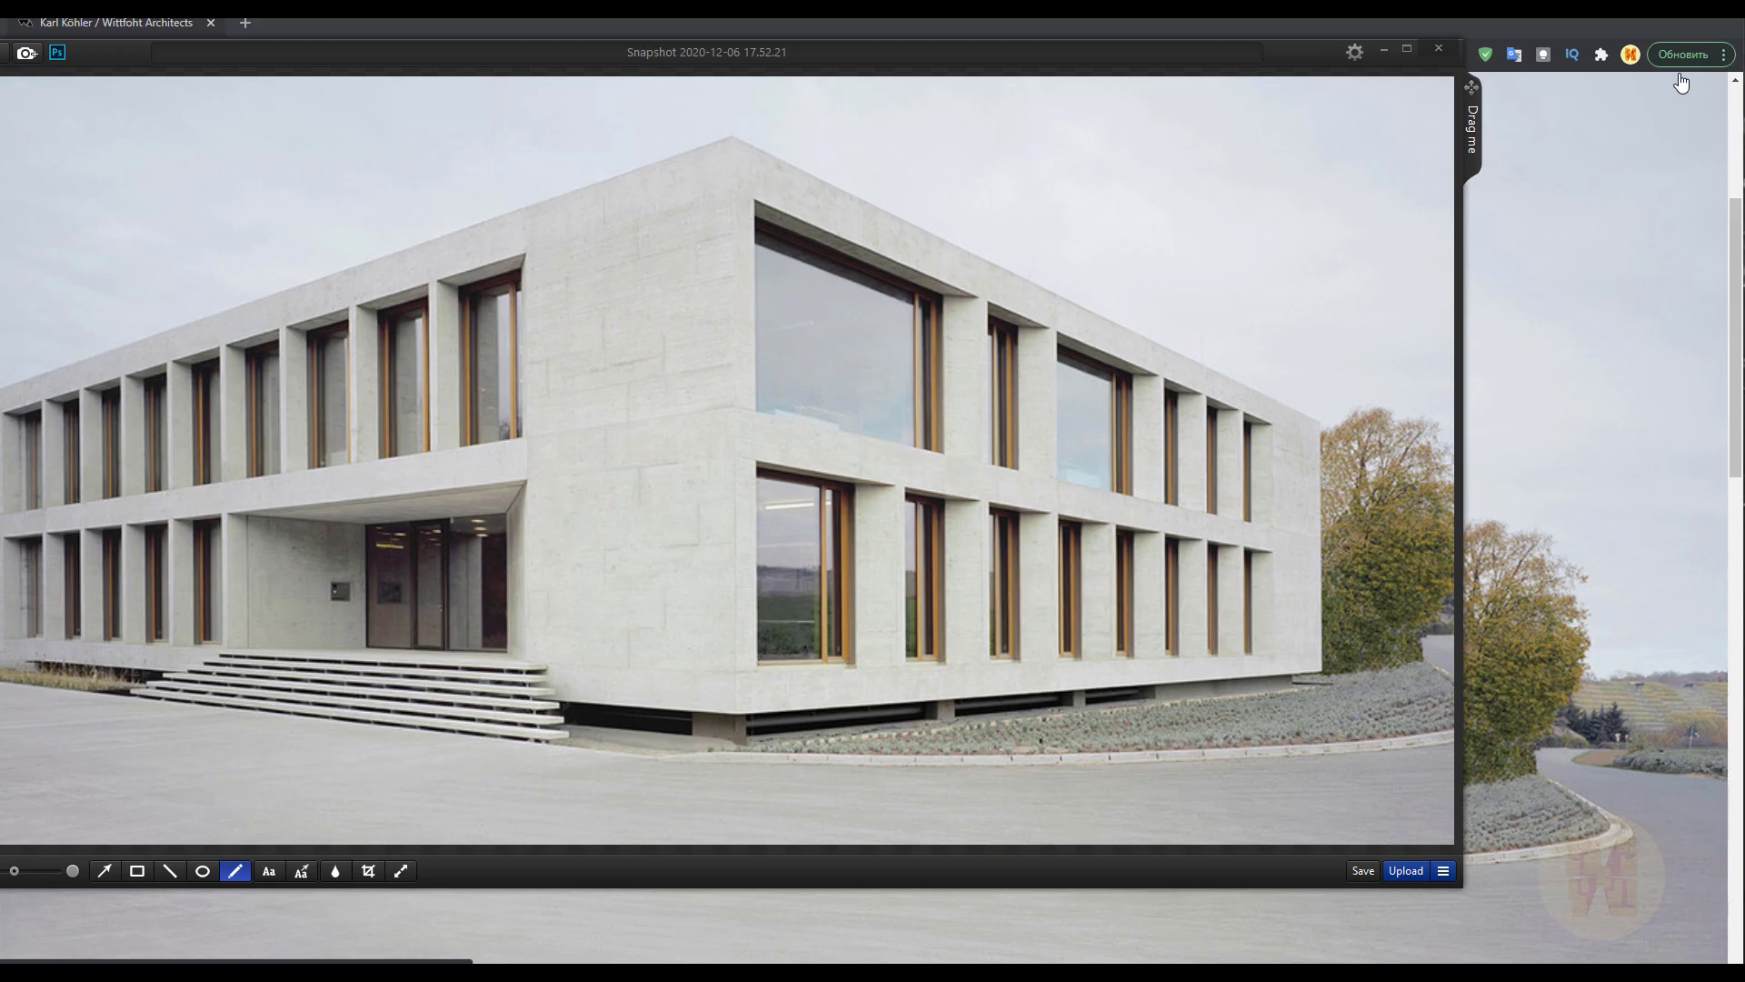
- Switch to Revit and place the captured building photo in Start View, directly above the project text image
click(1640, 20)
drag(1024, 53, 37, 105)
drag(255, 428, 448, 428)
drag(466, 215, 815, 366)
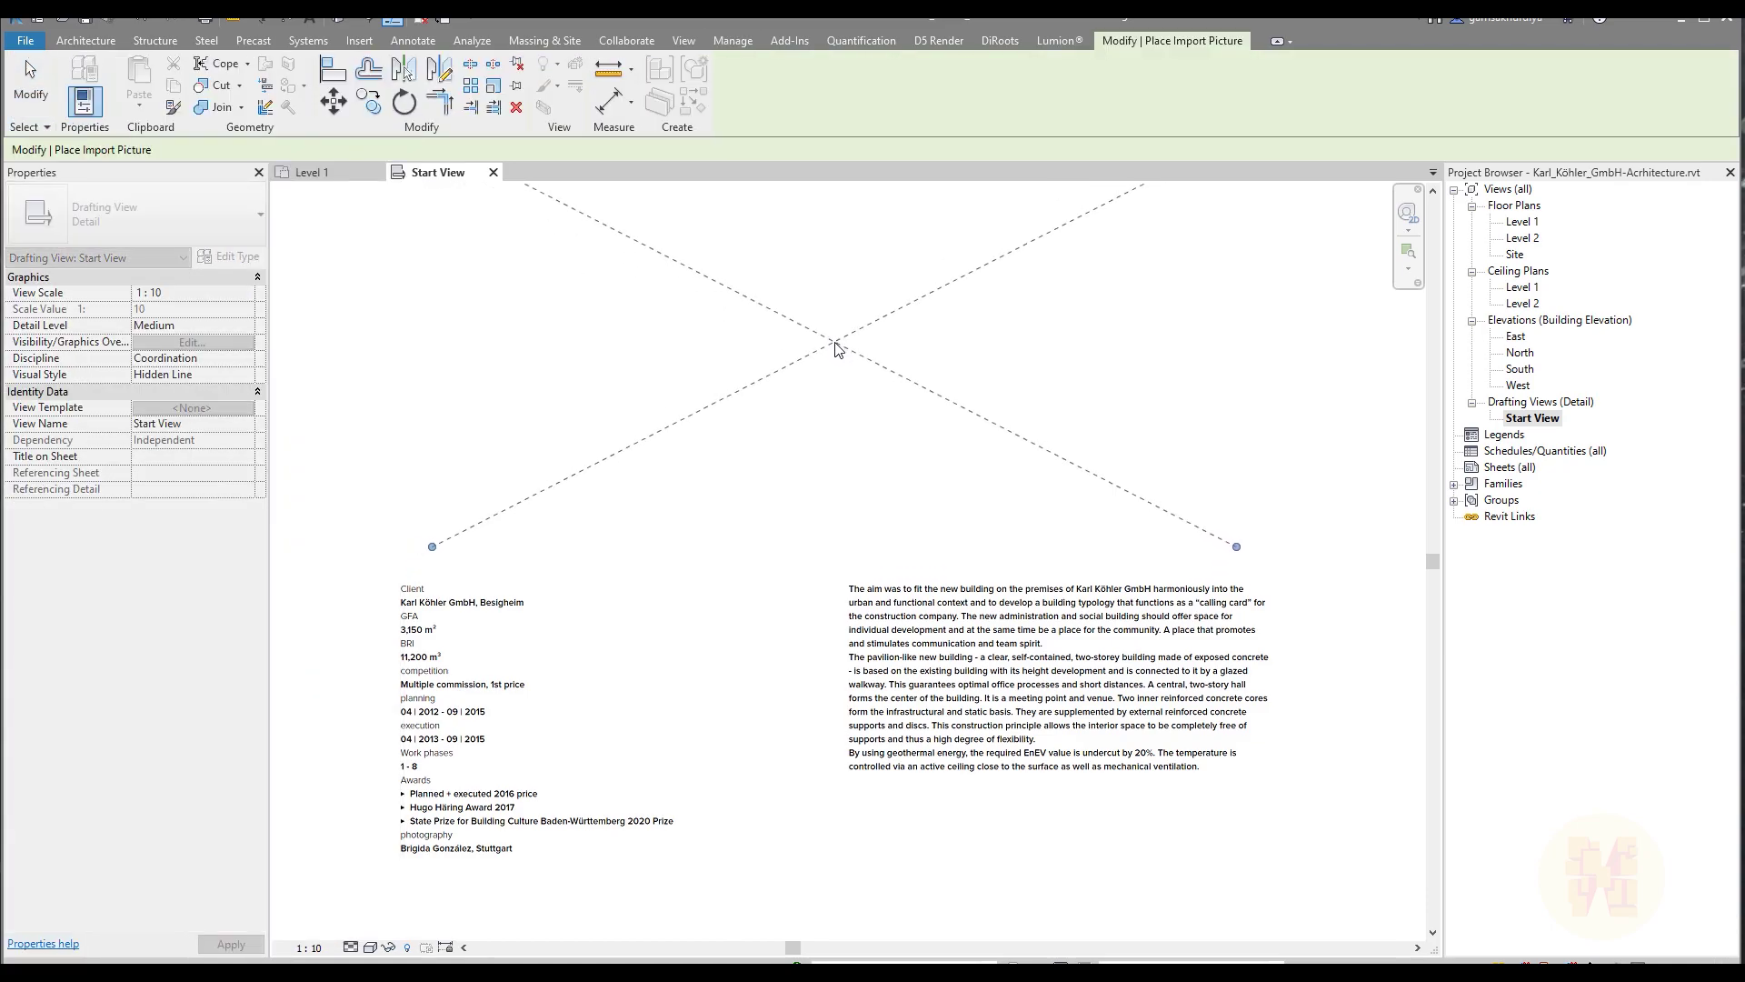
click(836, 349)
click(1310, 466)
scroll(1327, 504, down, 2)
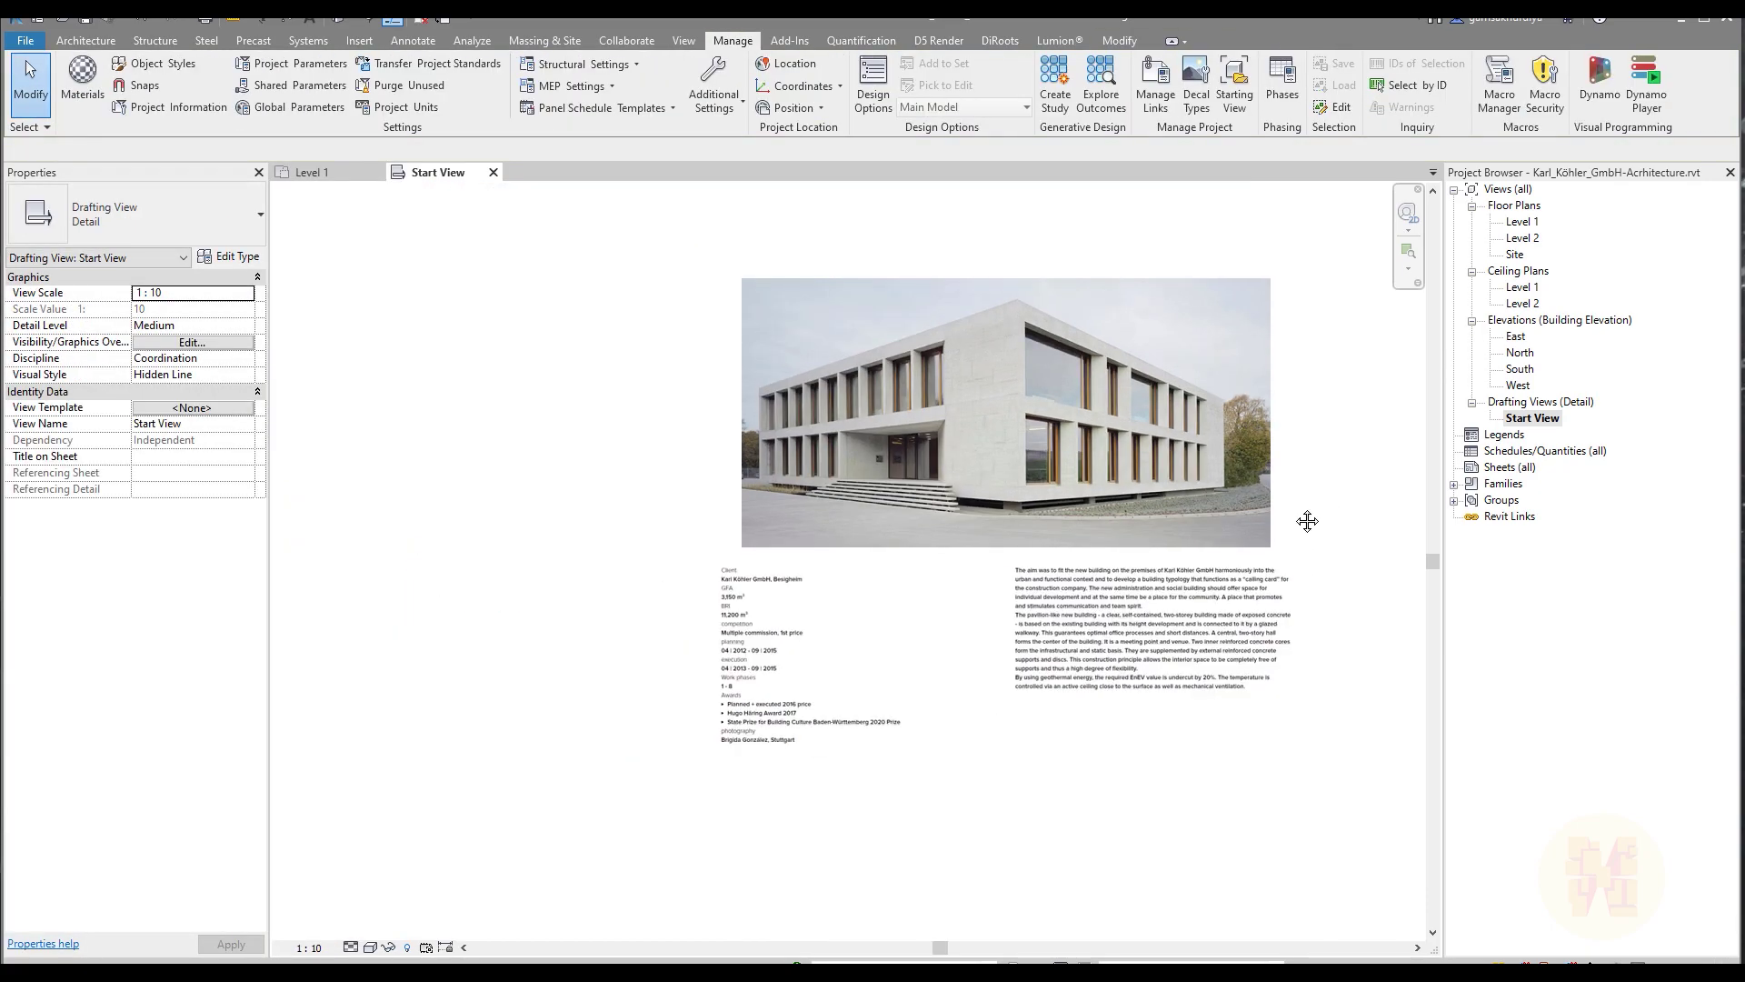
middle_drag(1327, 504, 1118, 592)
scroll(1075, 597, up, 2)
middle_drag(930, 627, 1022, 540)
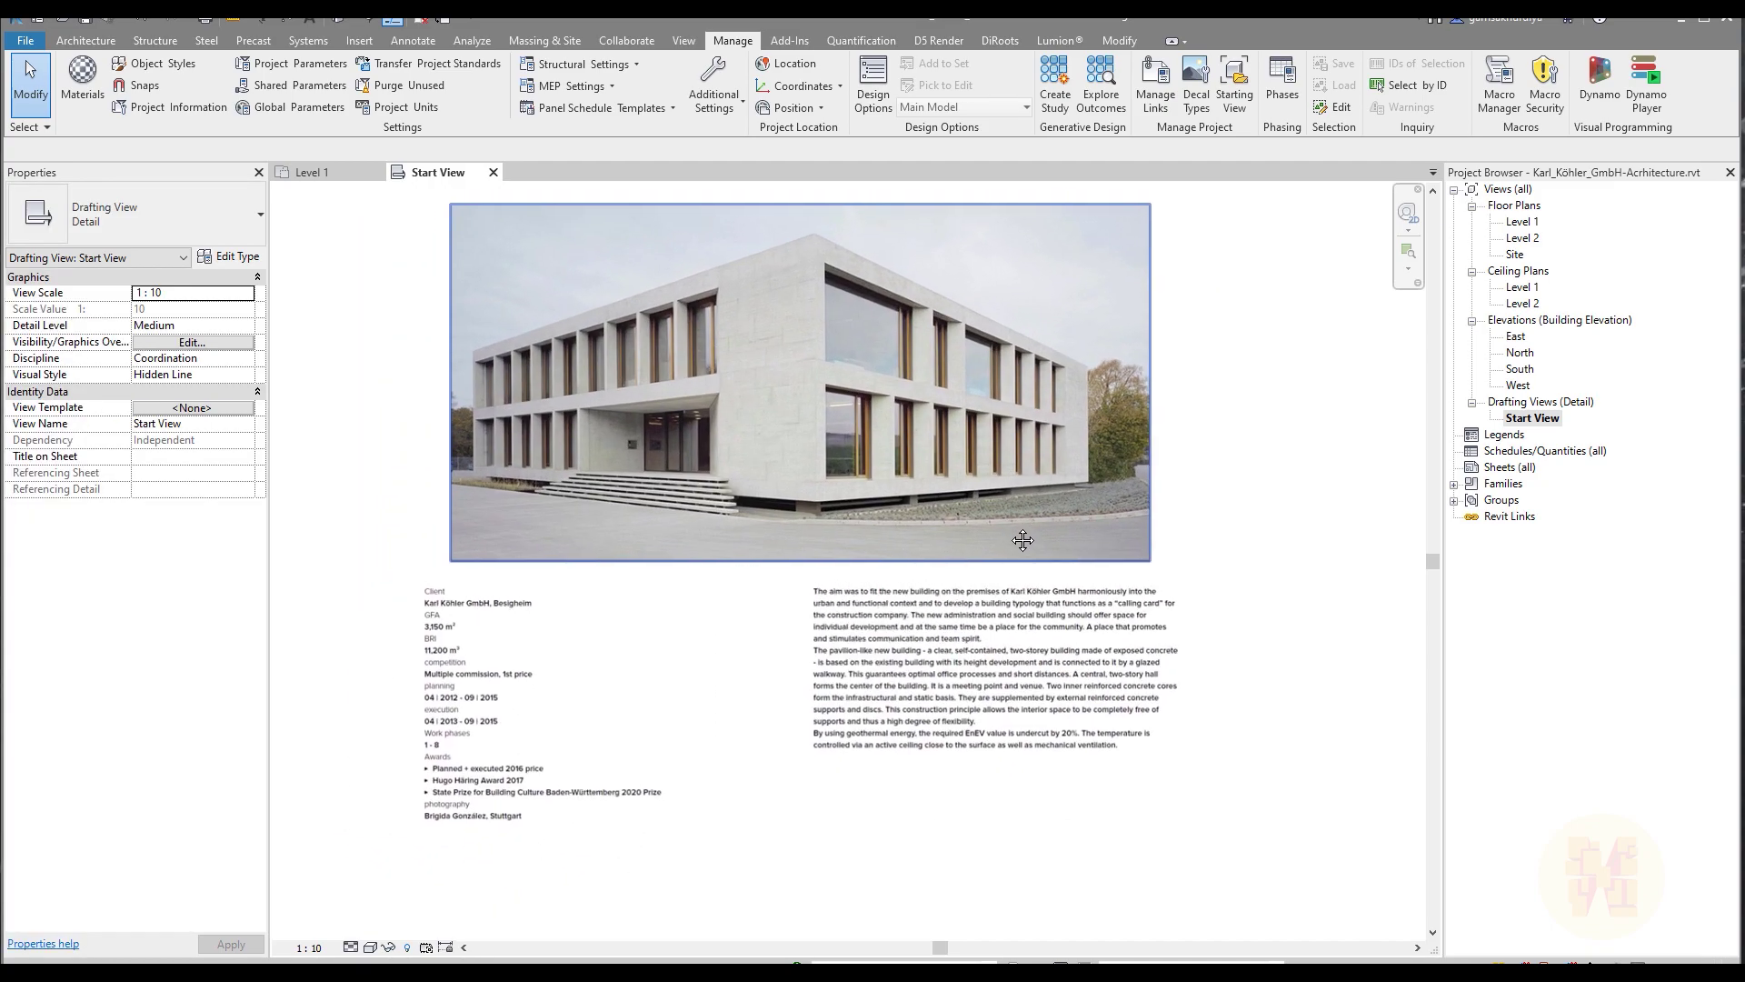
scroll(1267, 437, up, 1)
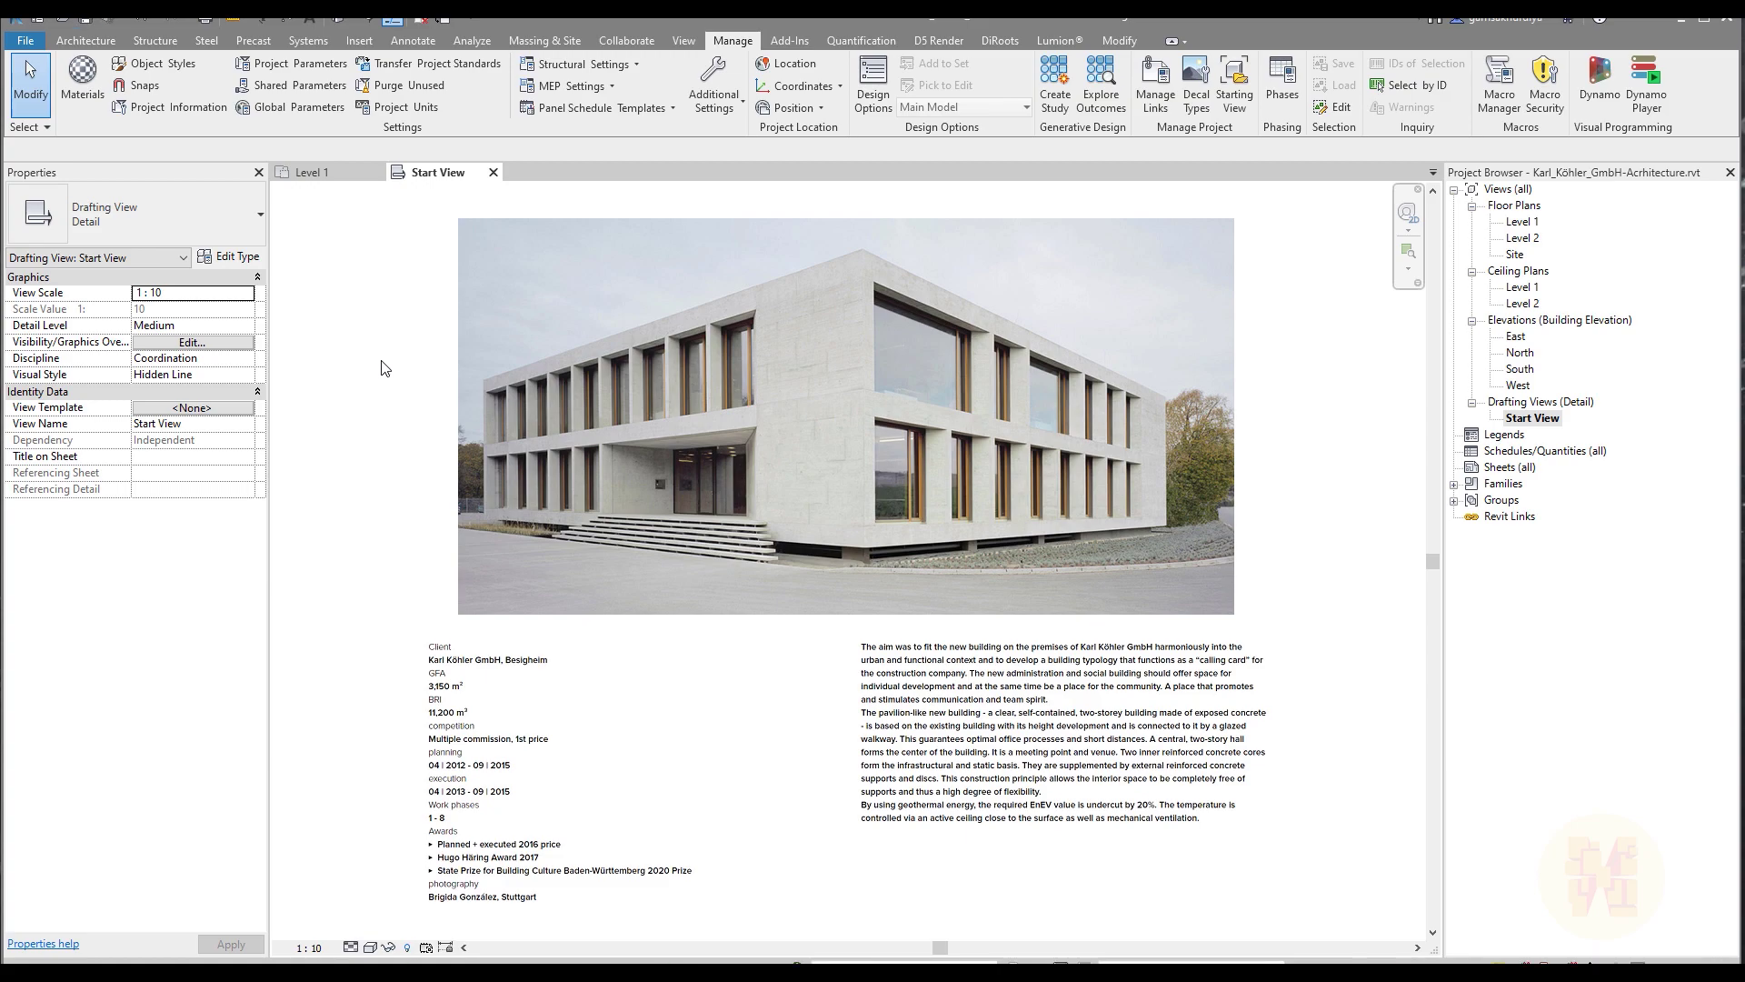
- Close the Start View and Level 1 views, and reopen the Karl_Köhler_GmbH-Acrhitecture project from the recent files
click(493, 172)
click(376, 172)
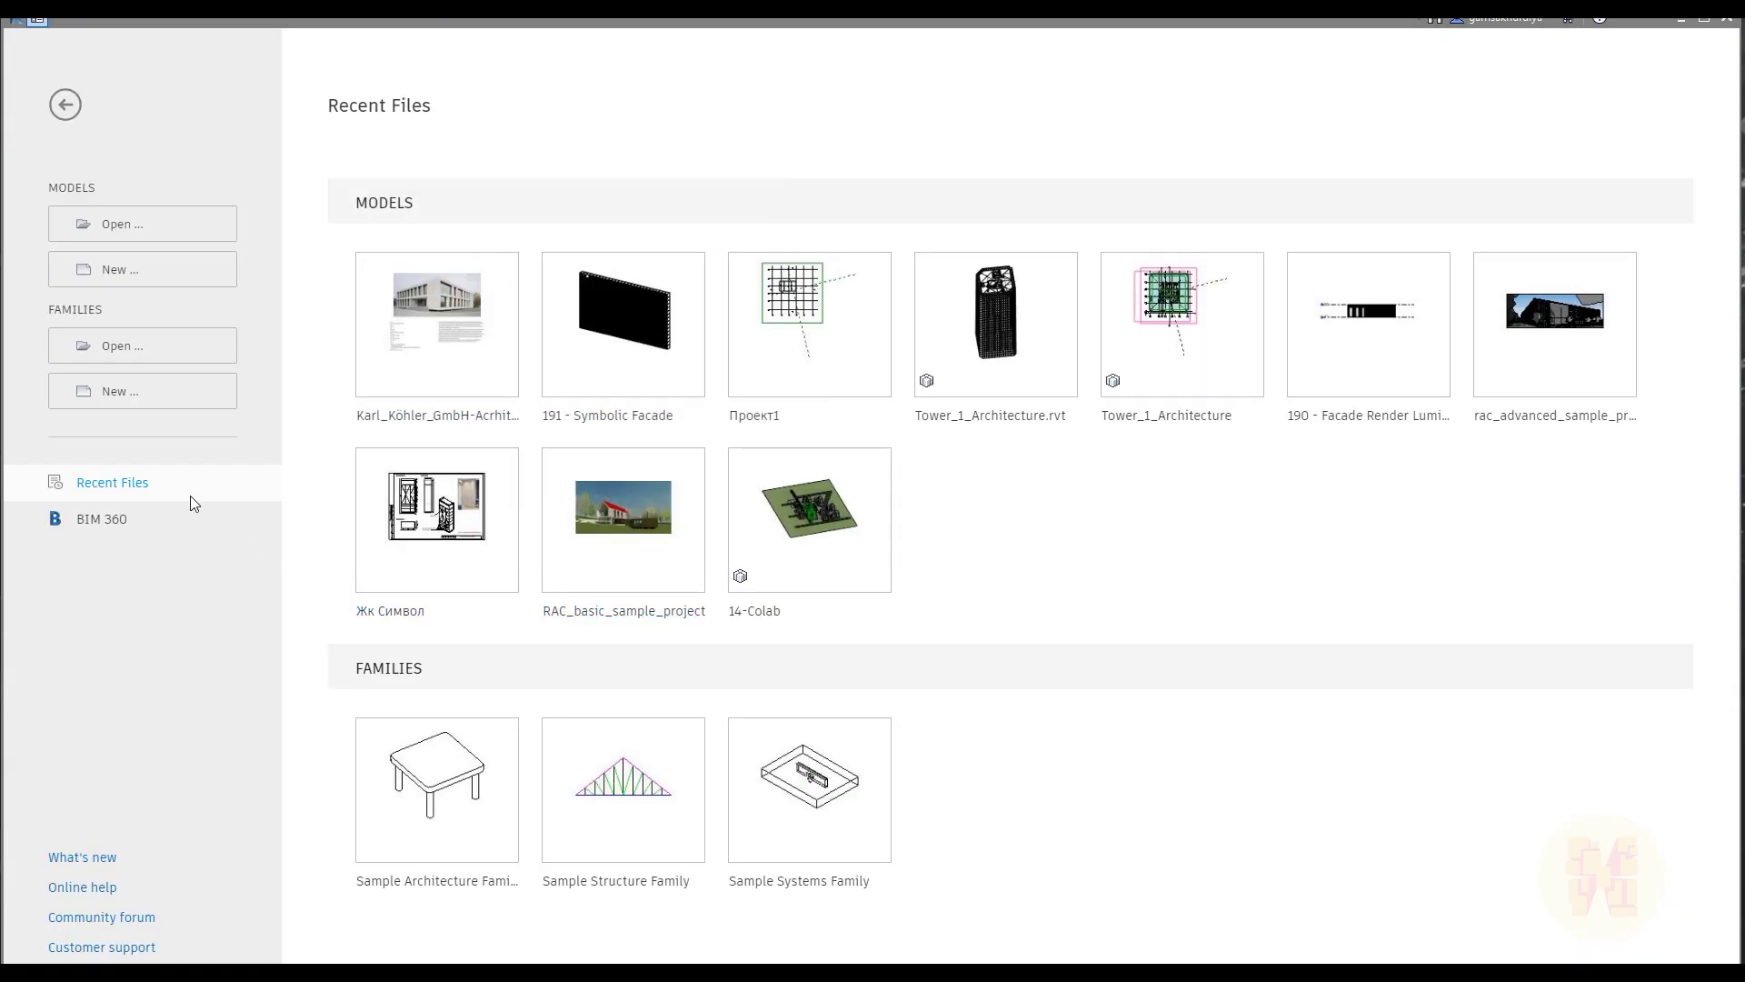
click(395, 354)
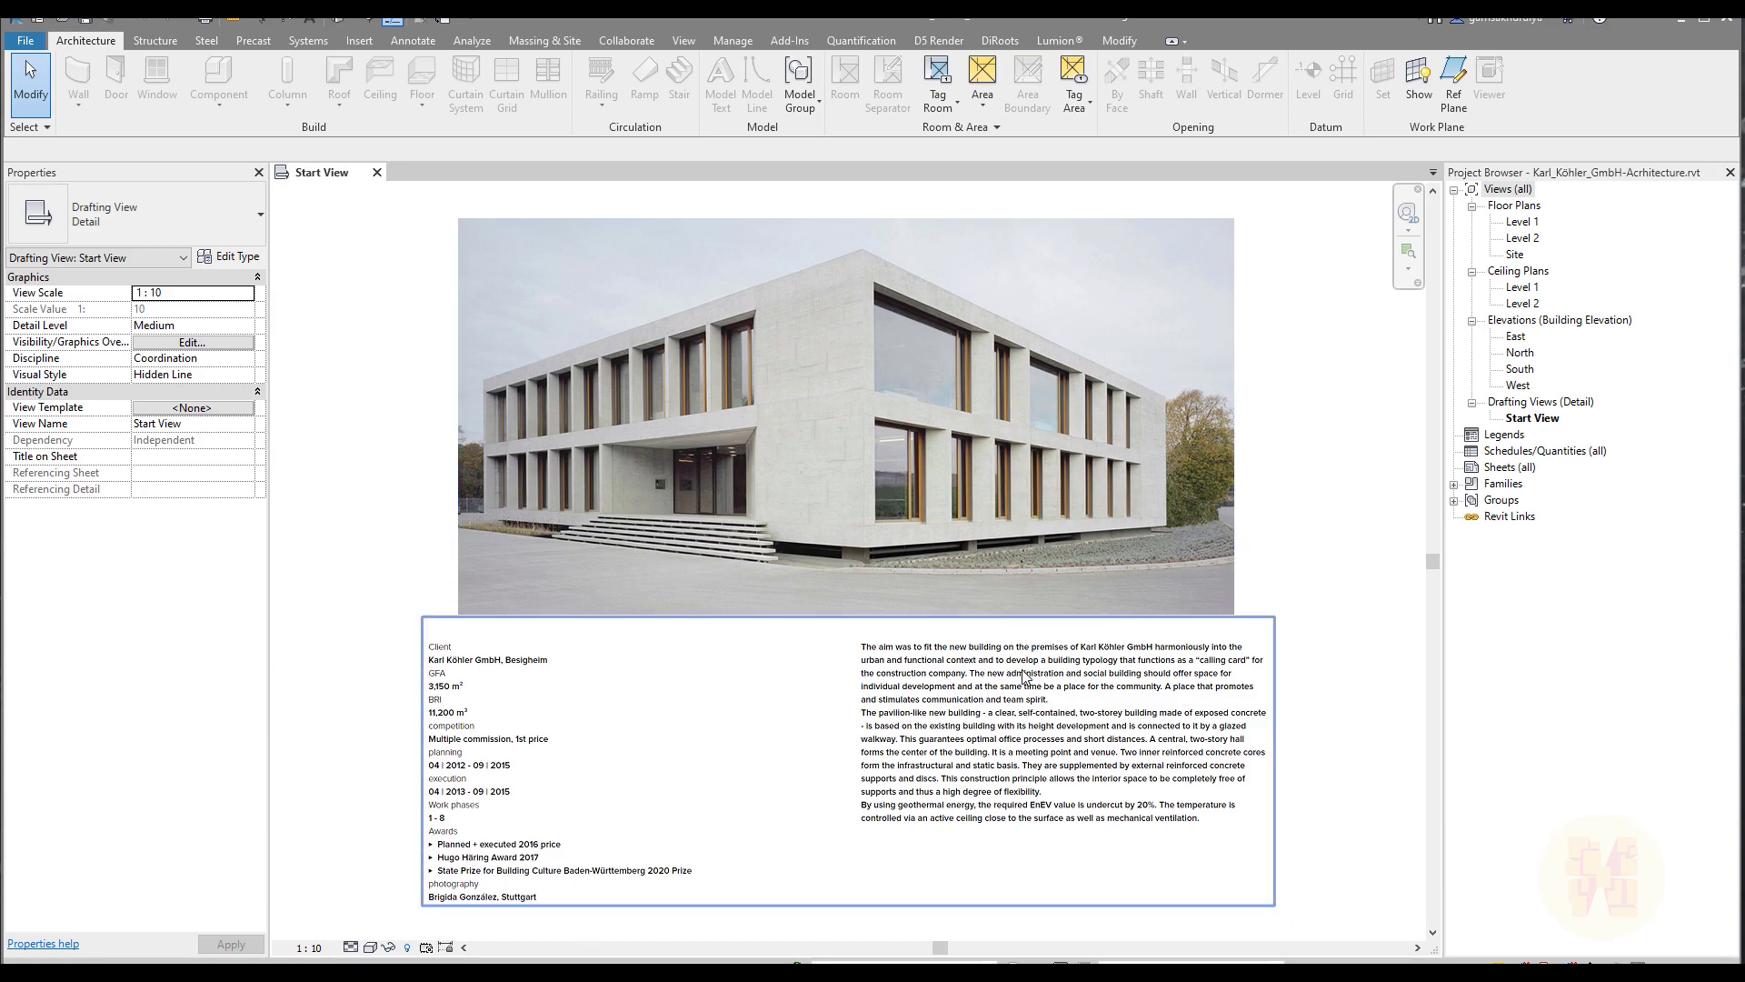
click(1536, 420)
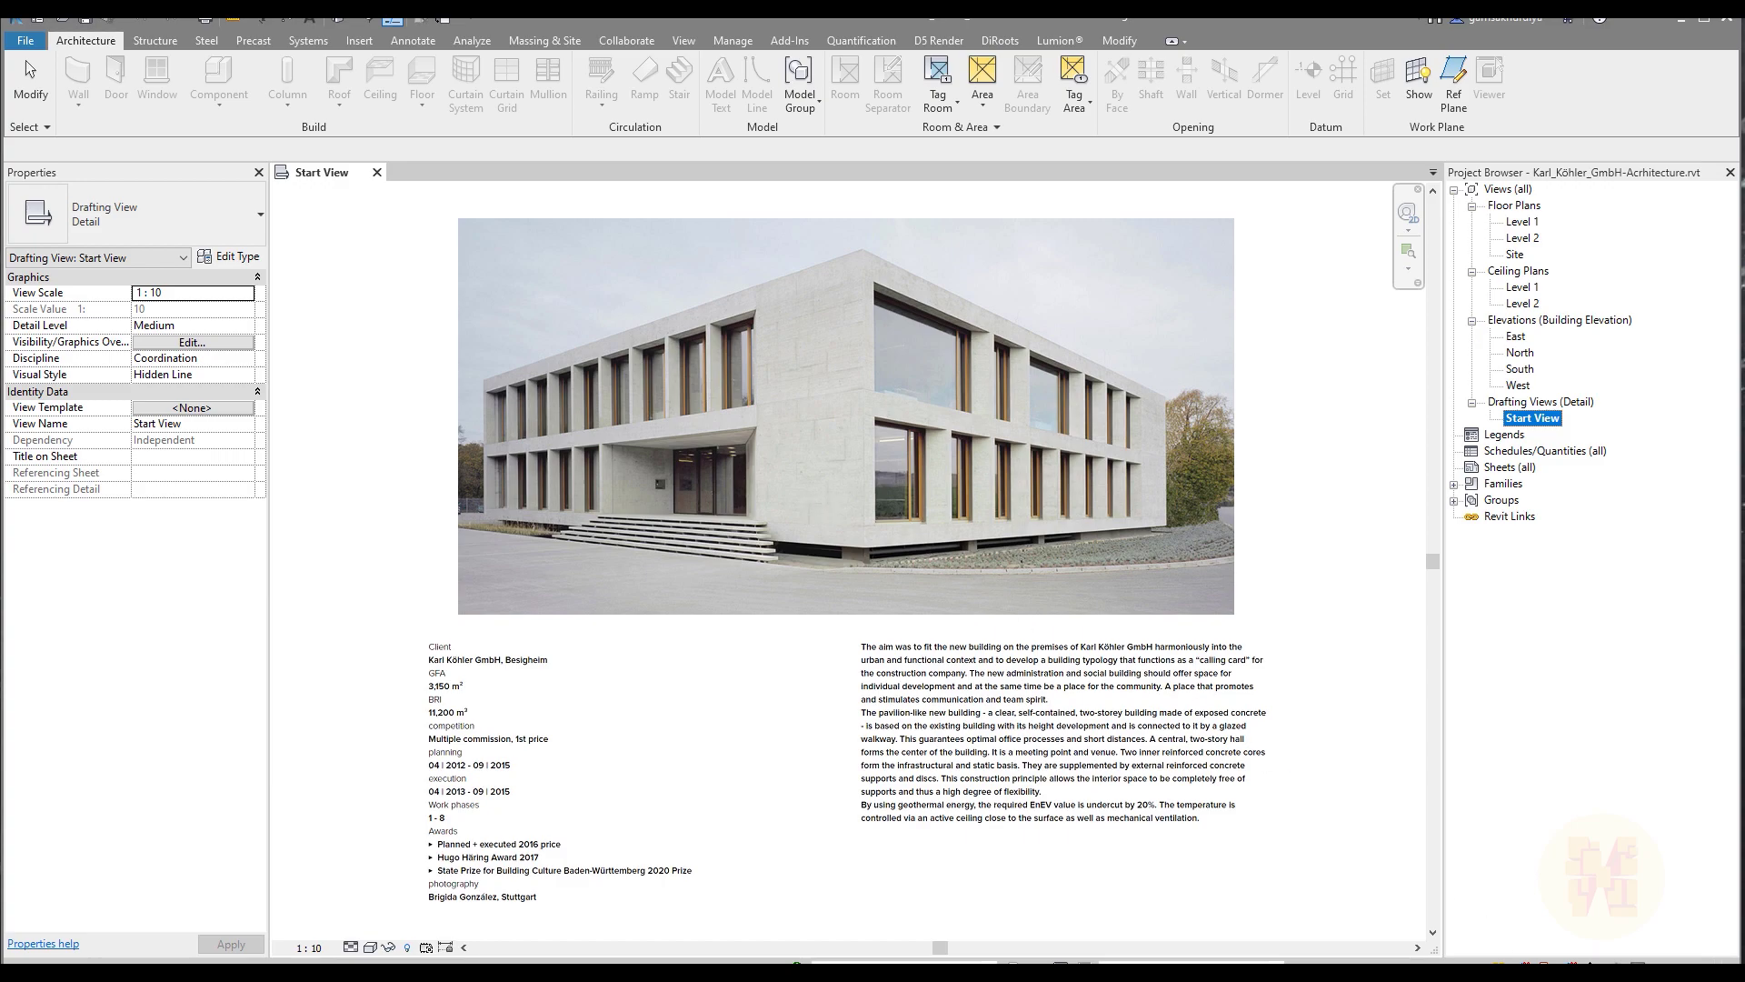
click(1545, 451)
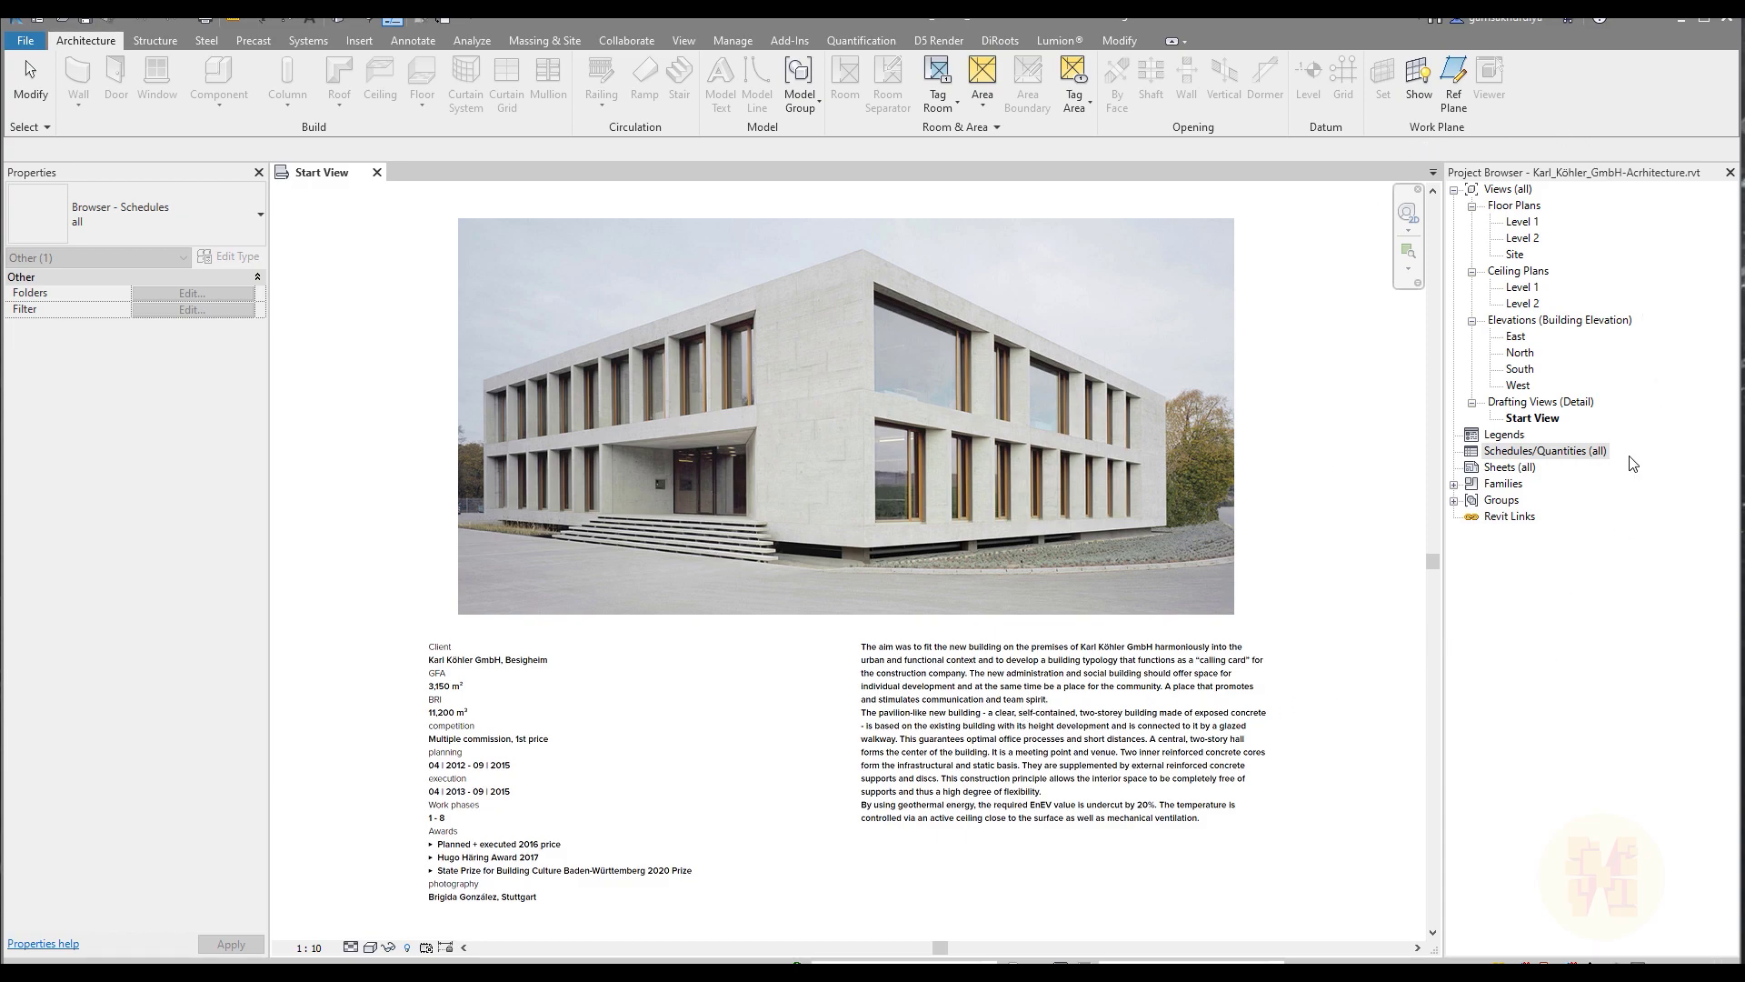
click(1488, 629)
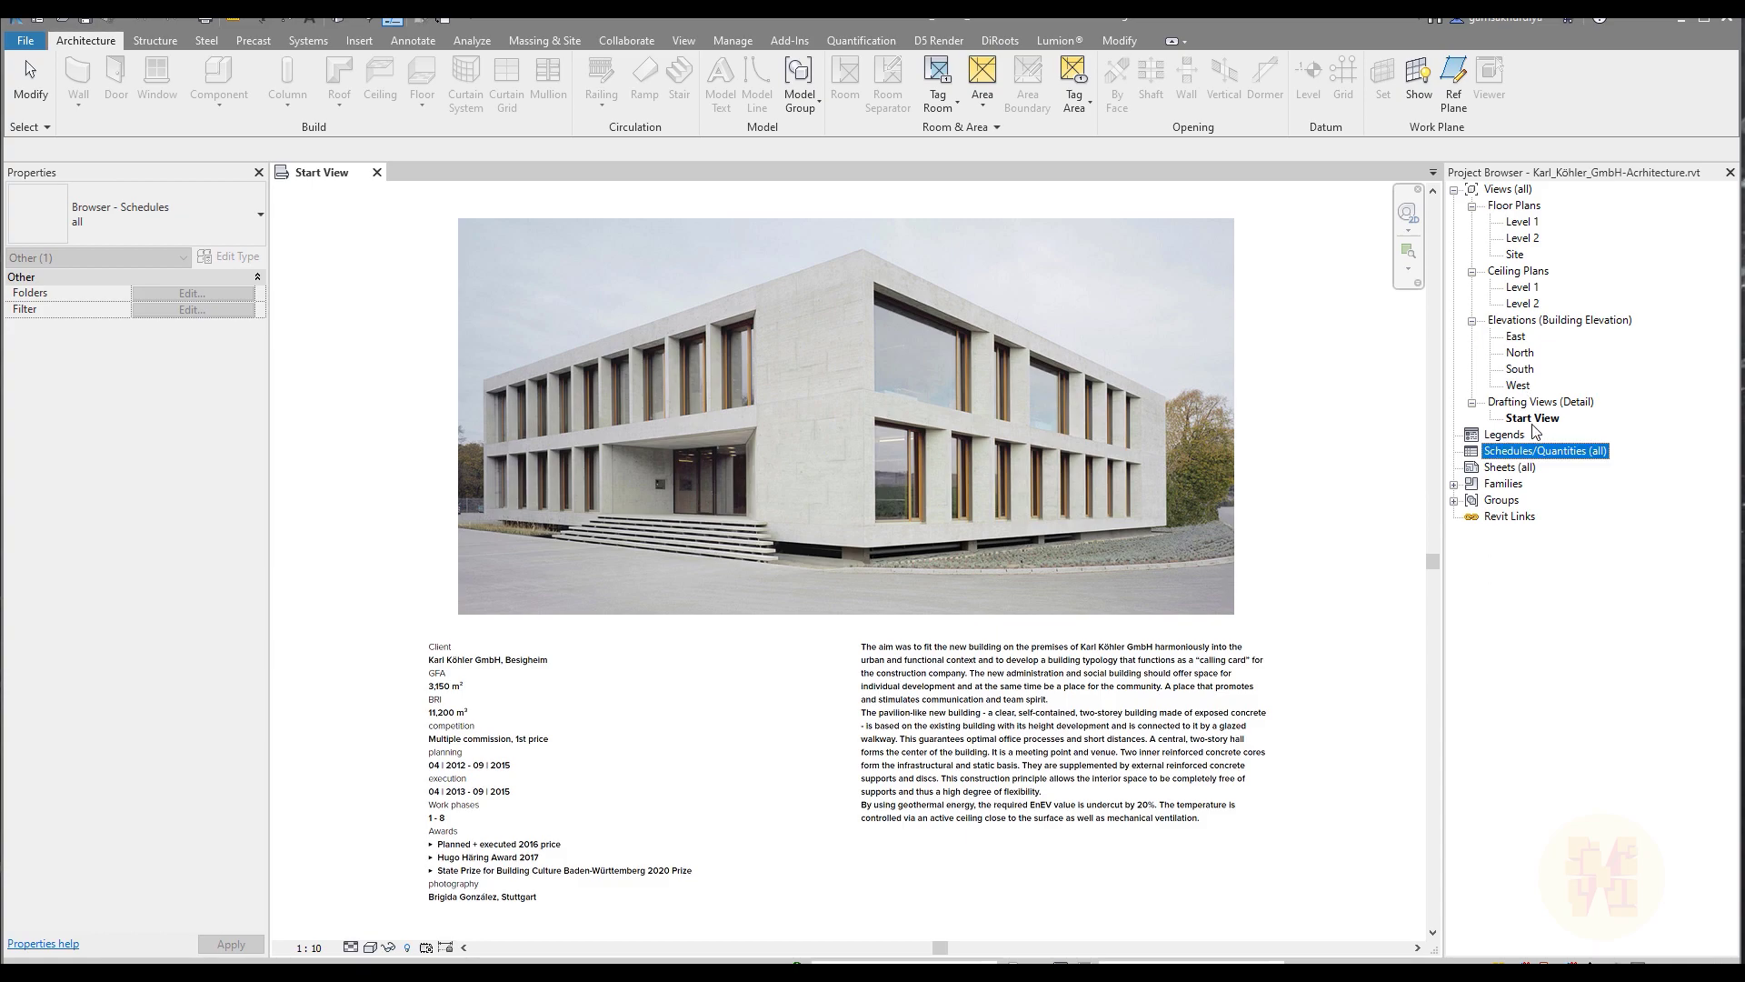
click(1516, 435)
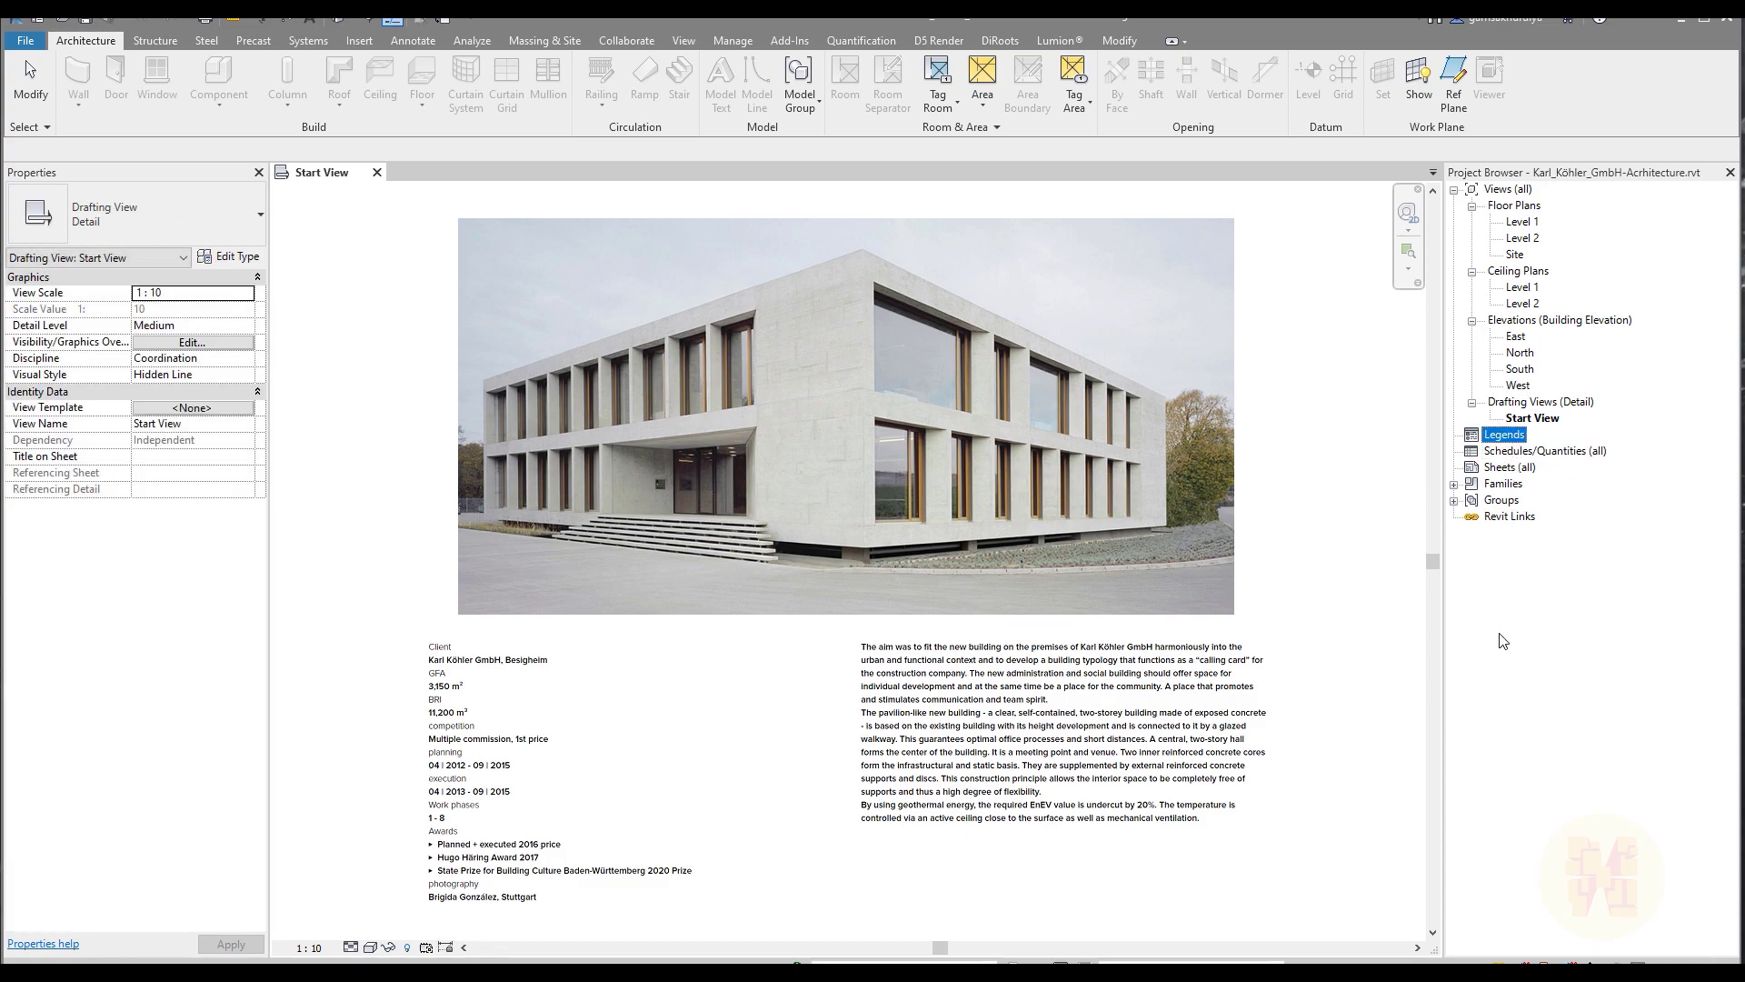
- Start creating a shared parameter file and set its save location to the Complete Project in Revit folder, using the path copied from File Explorer
click(733, 40)
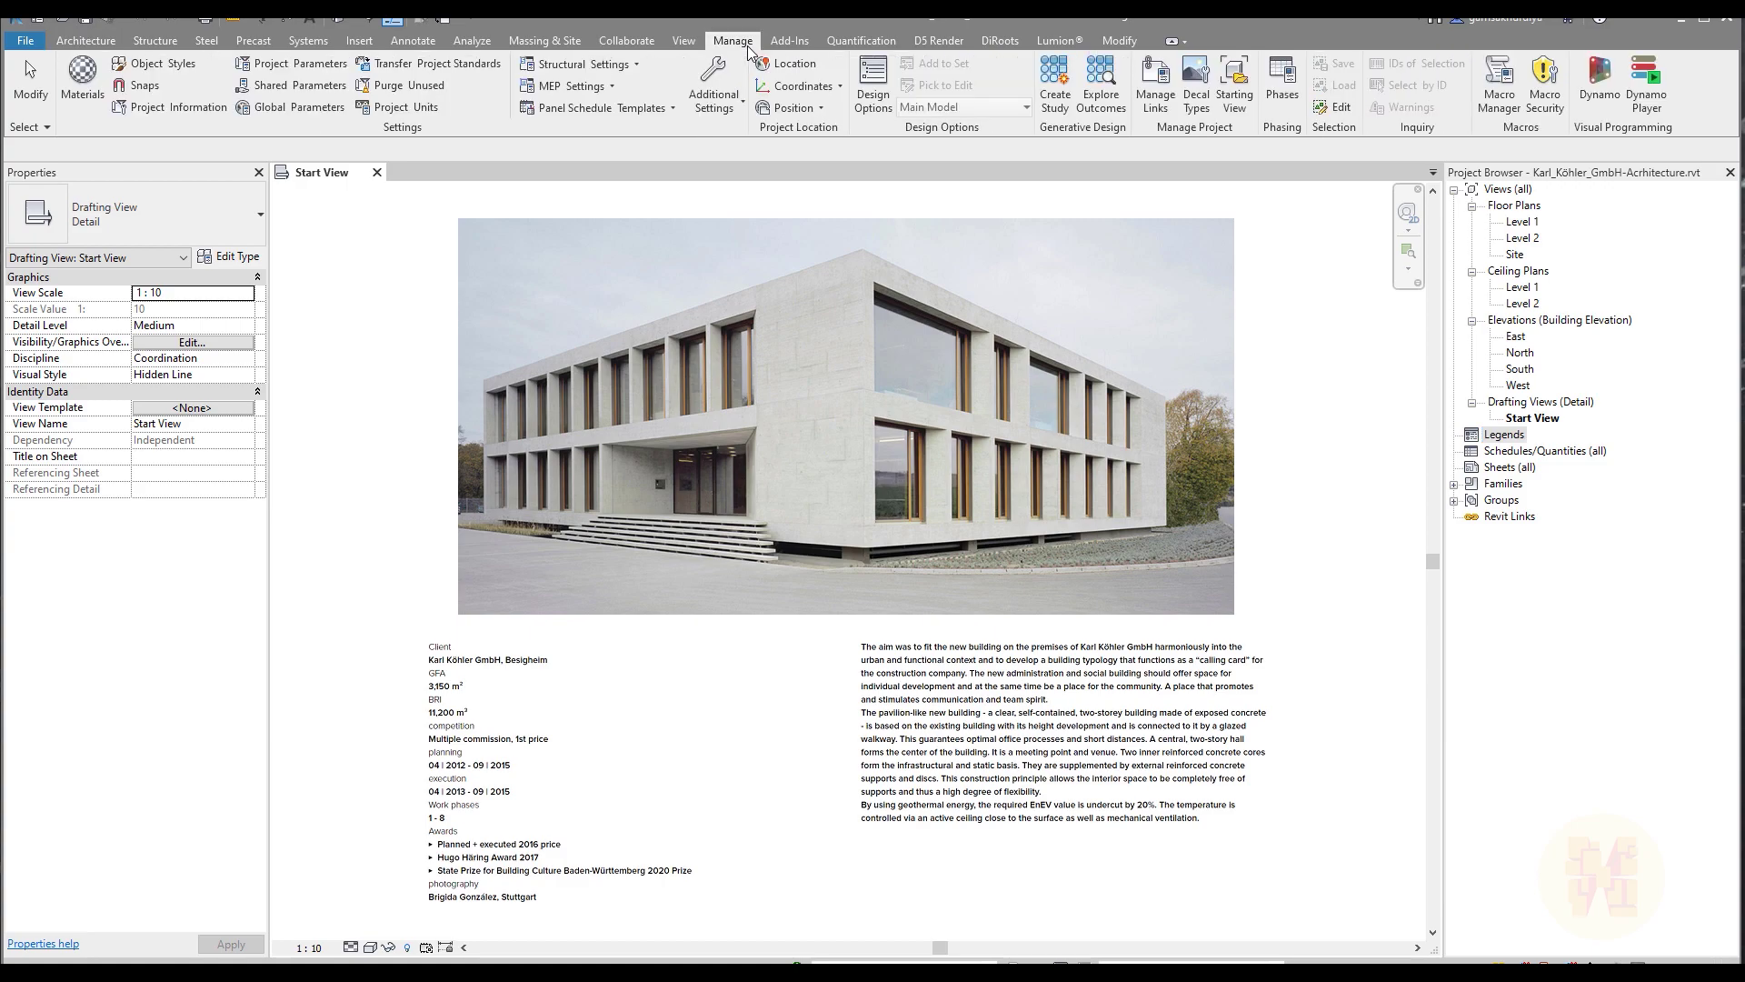
click(315, 91)
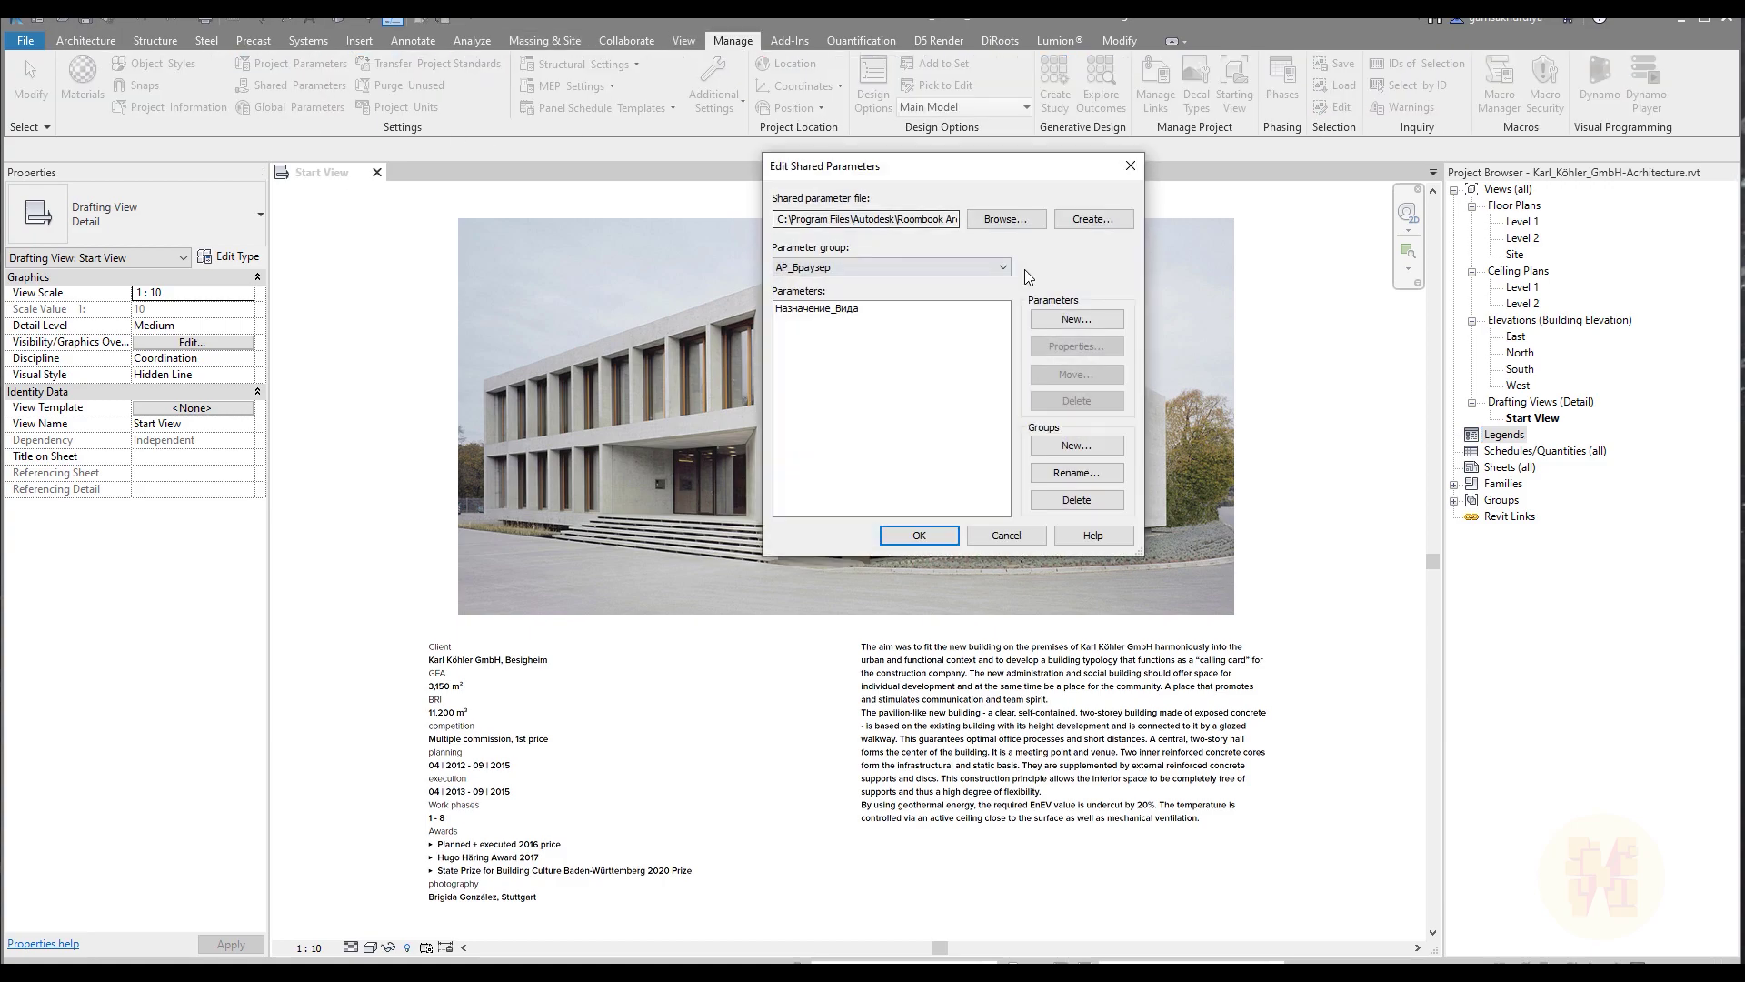
click(1090, 222)
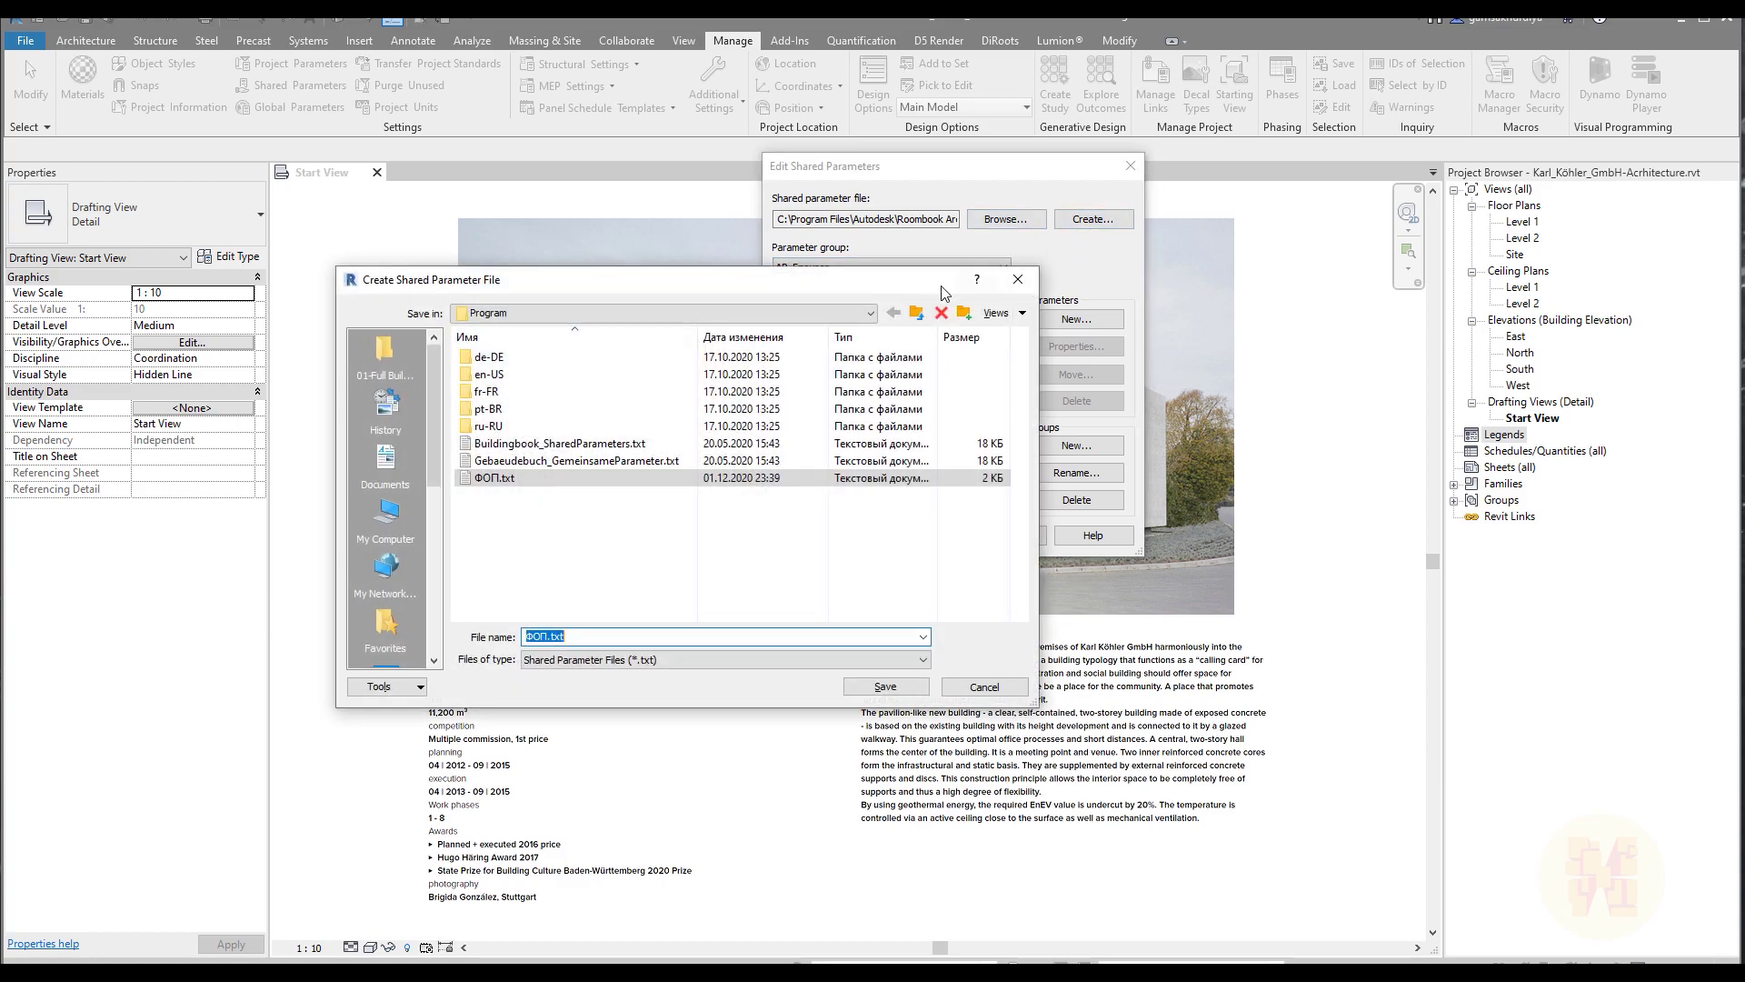
drag(431, 454, 427, 519)
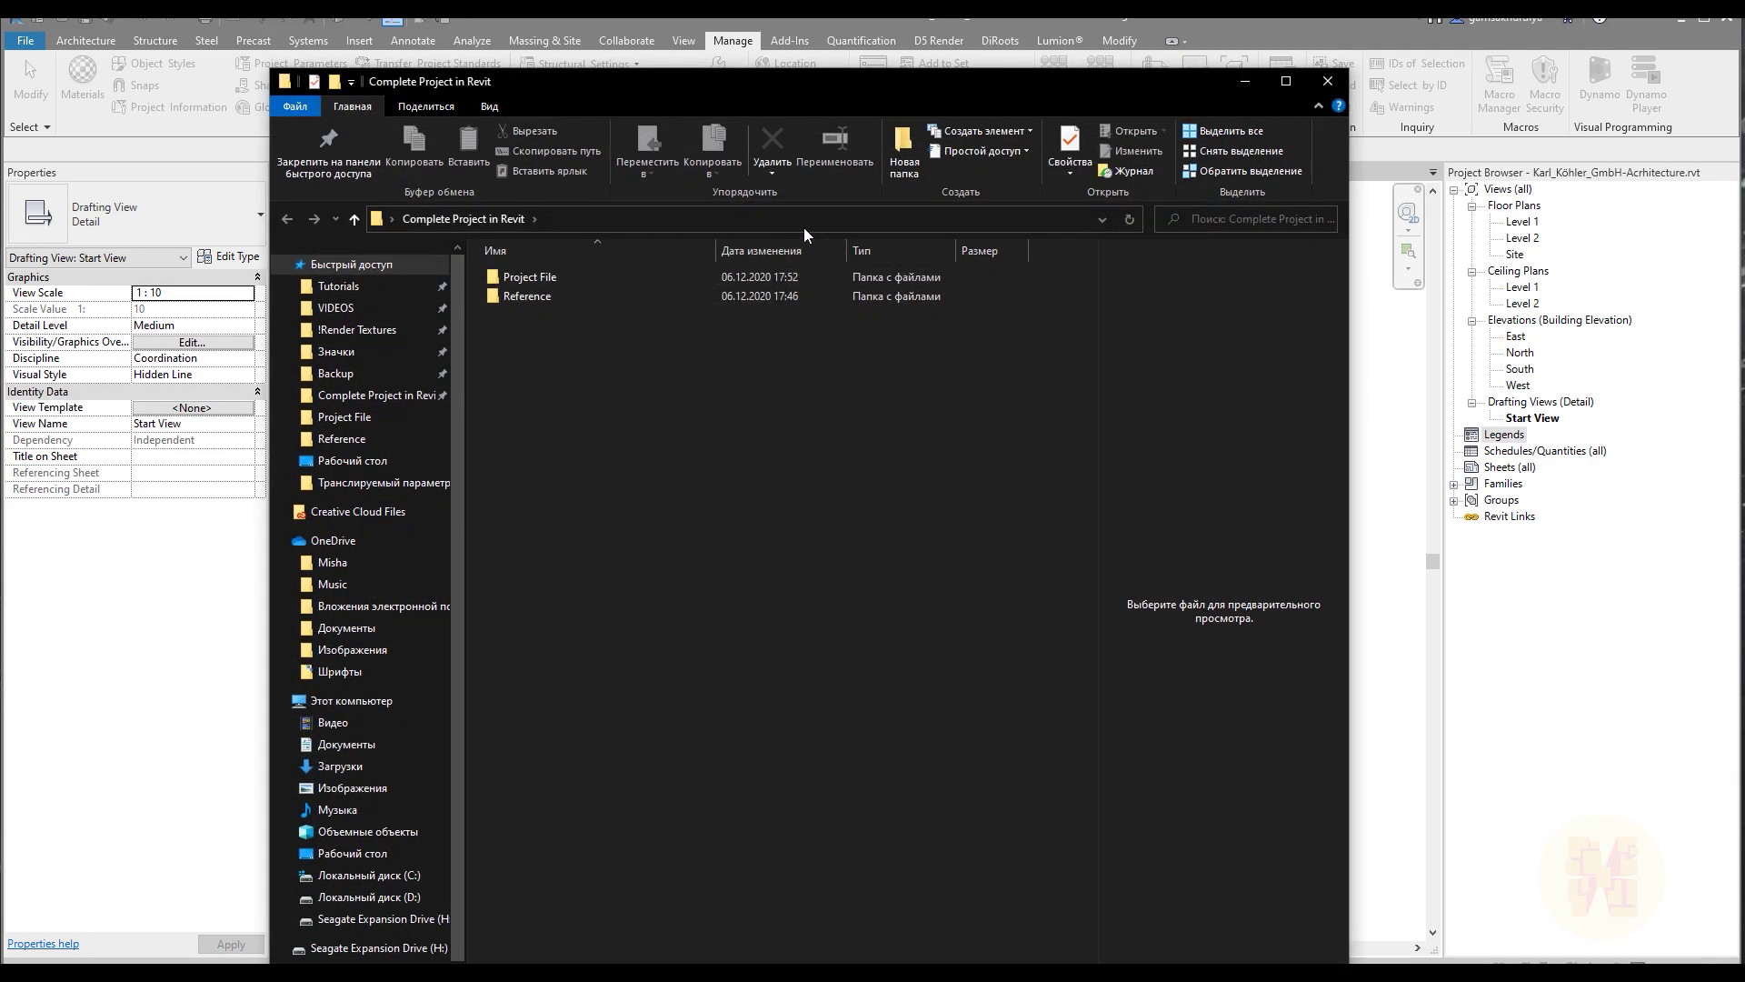
click(804, 226)
key(ctrl+c)
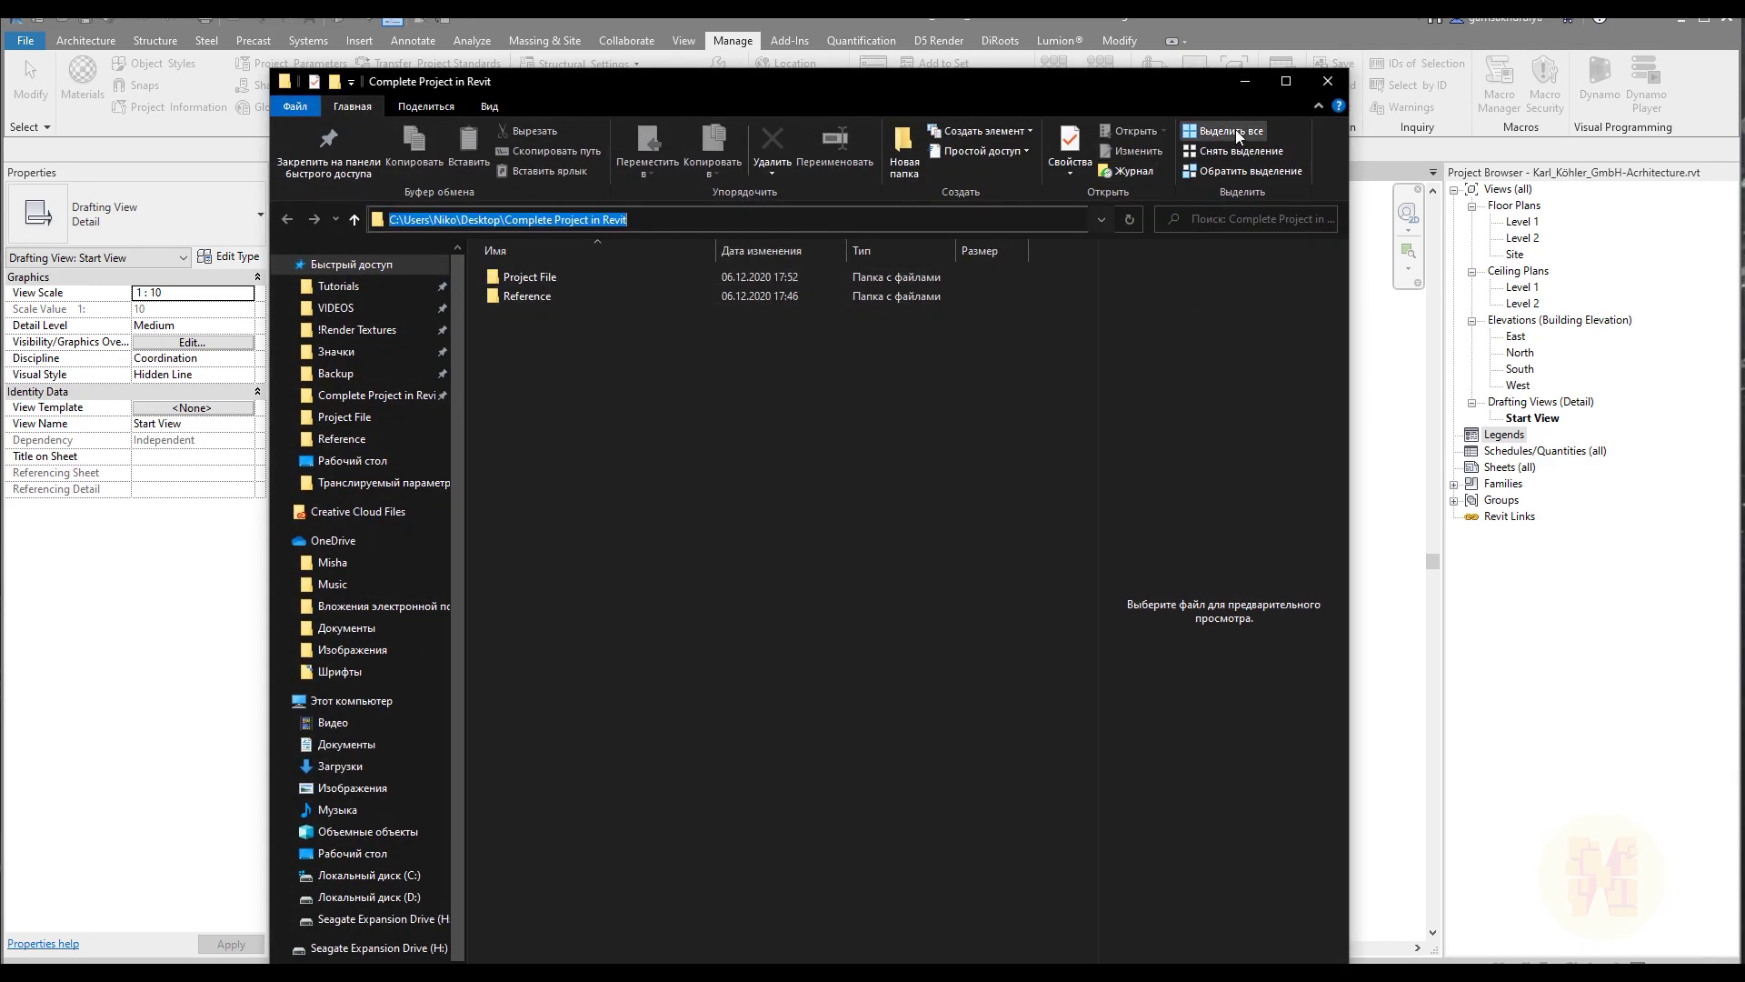
click(1242, 87)
key(ctrl+v)
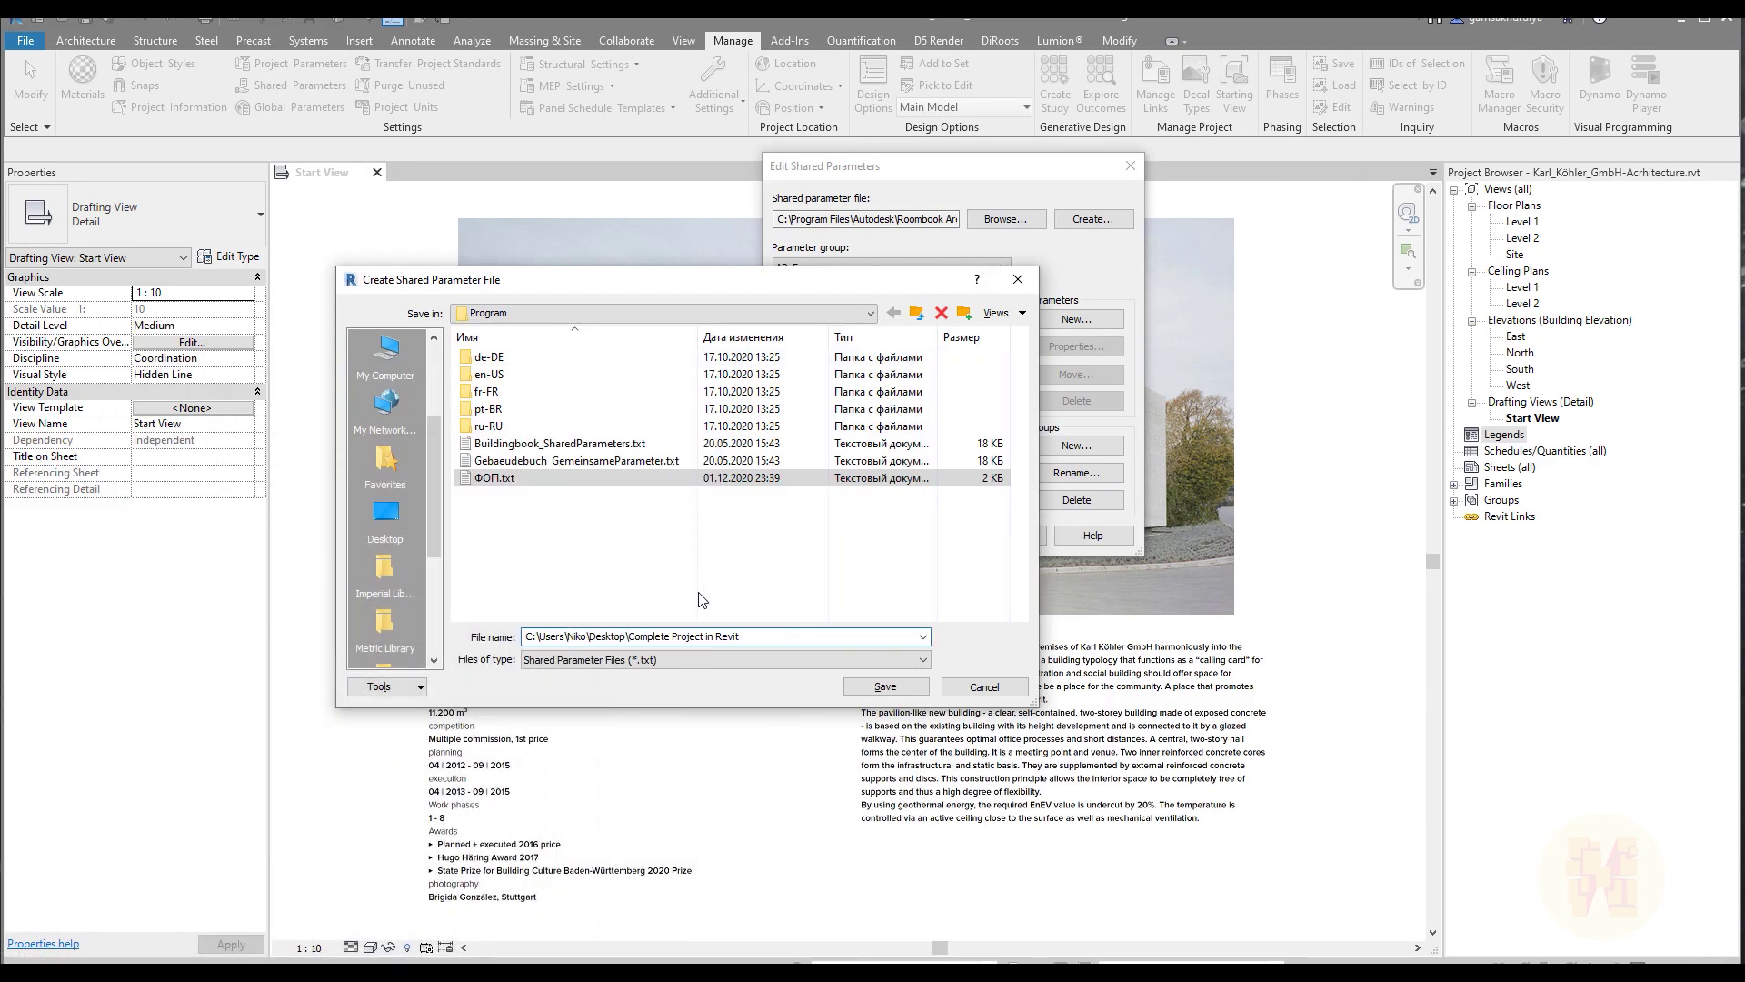
key(Return)
click(647, 535)
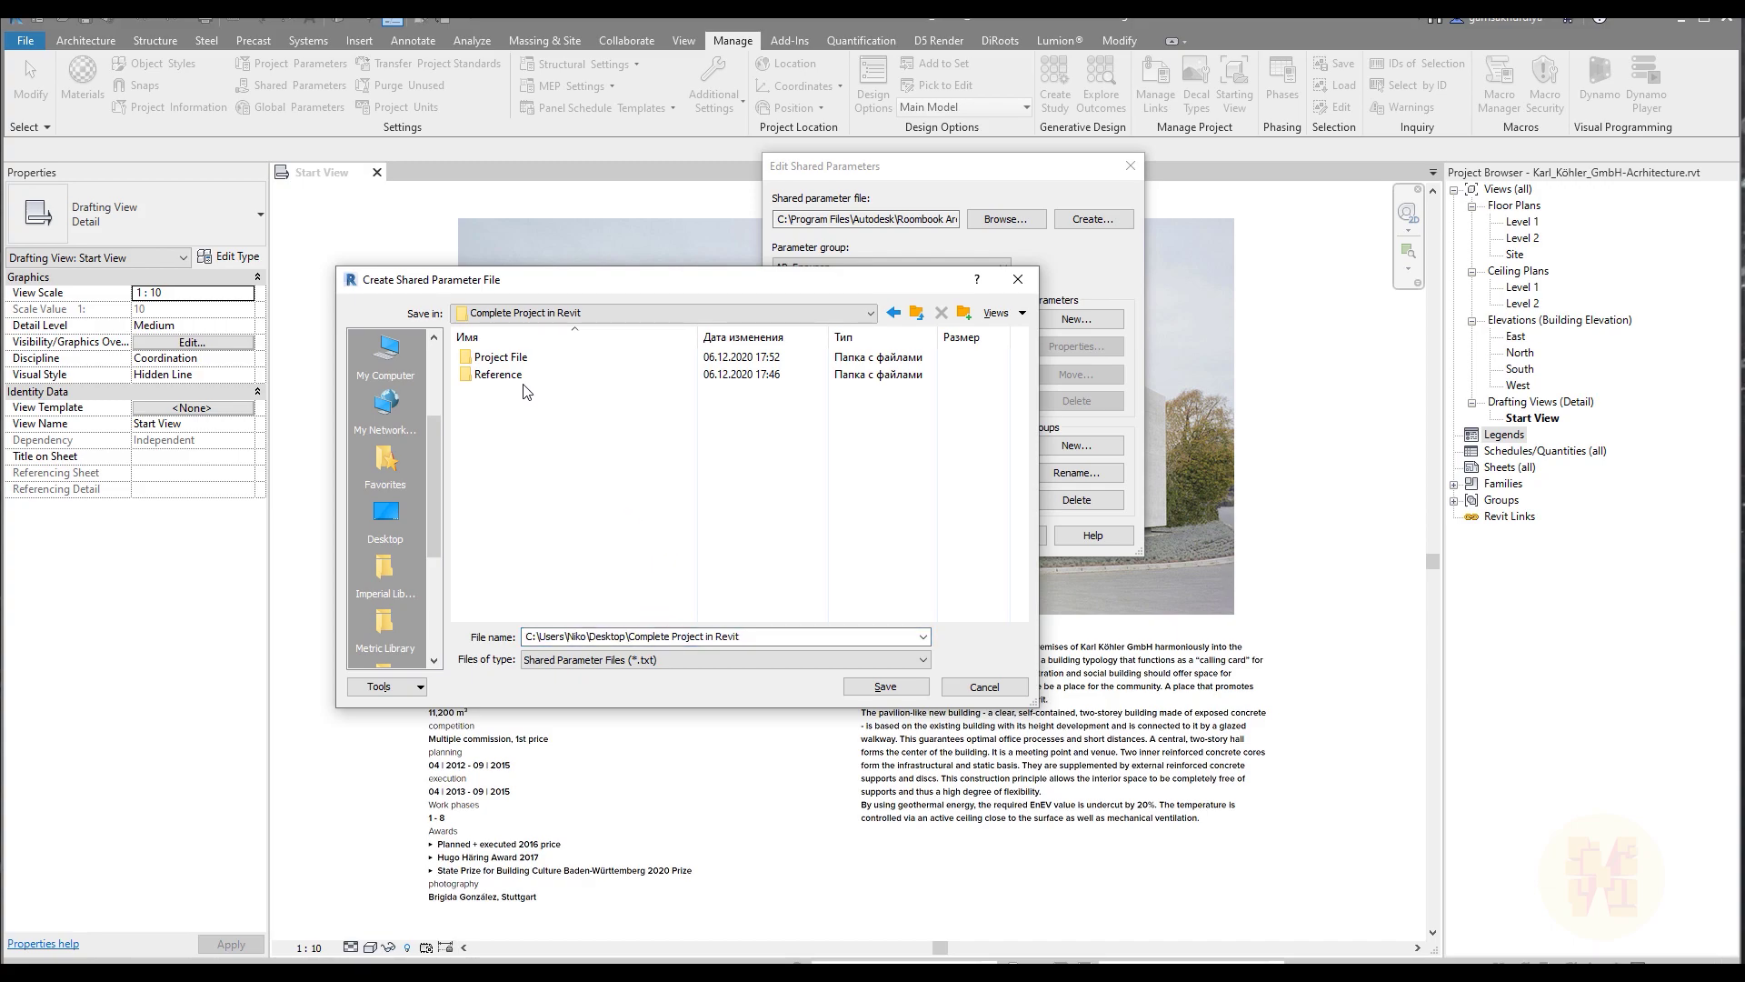
- Create a folder named Shared Paraneters in Complete Project in Revit, copy its name and open the folder
right_click(523, 429)
mouse_move(616, 653)
click(838, 645)
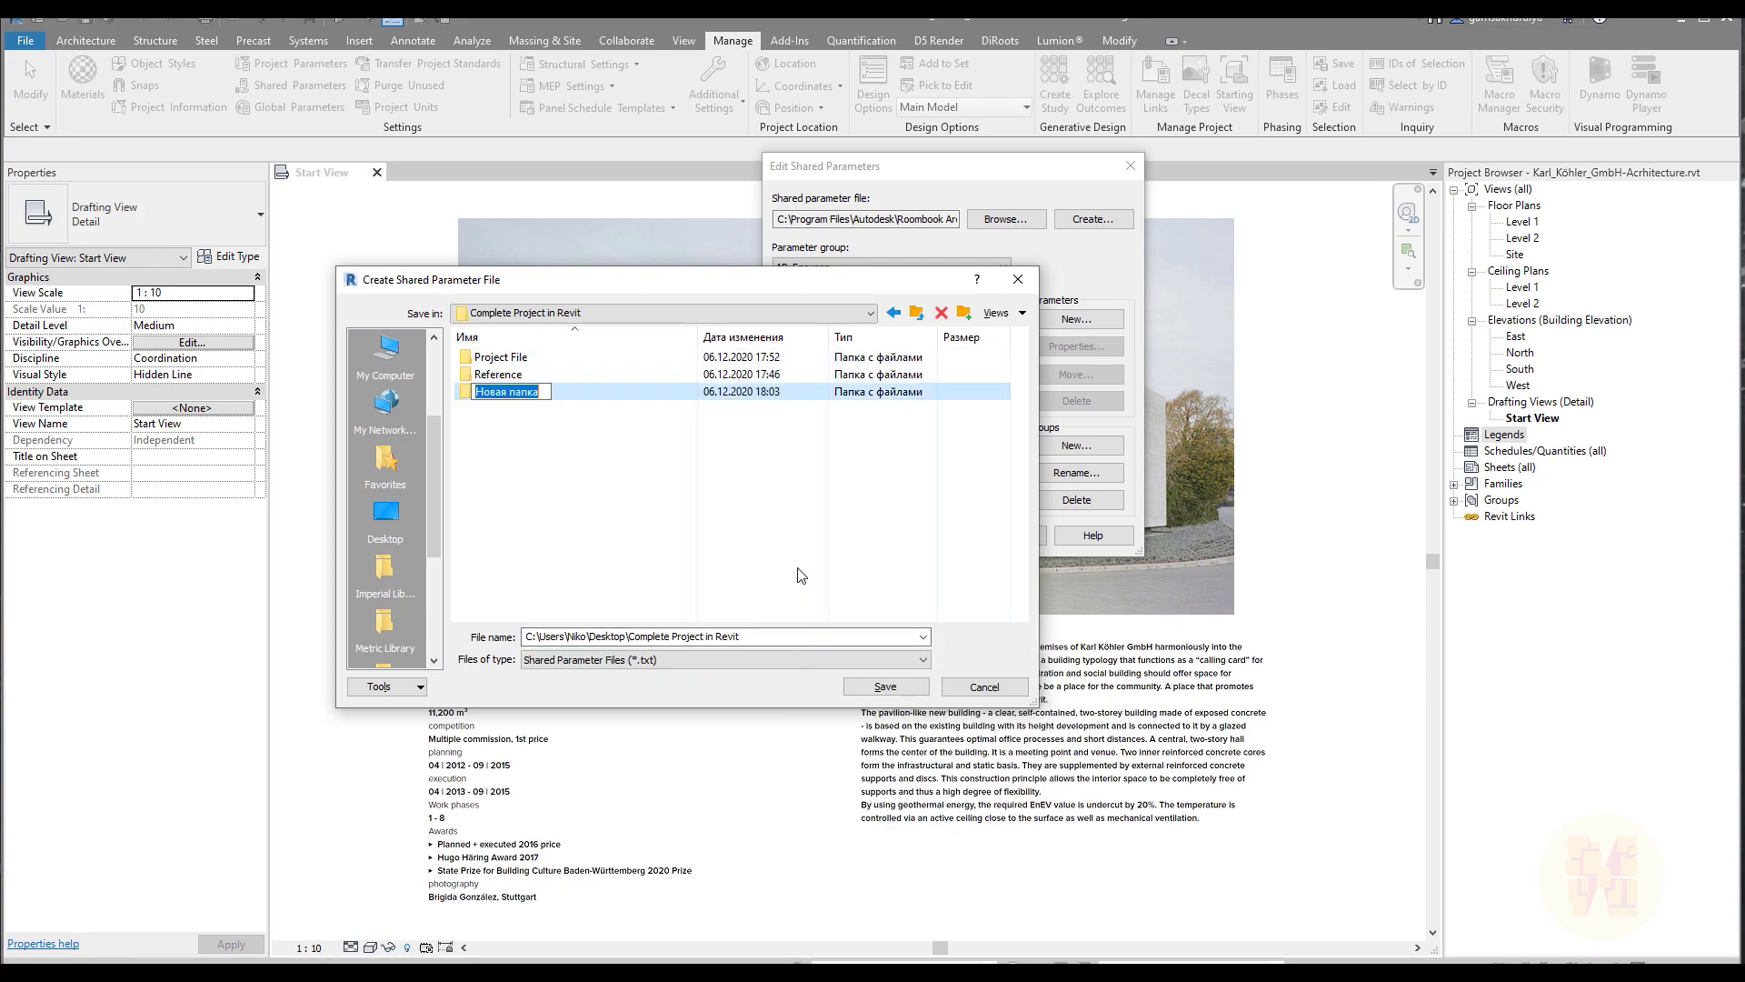
key(BackSpace)
text(Shared Paraneters)
key(ctrl+a)
key(ctrl+c)
key(Return)
key(Return)
- Name the shared parameter file Shared Paraneters_GMBH using the copied folder name, and save it
click(814, 637)
key(ctrl+v)
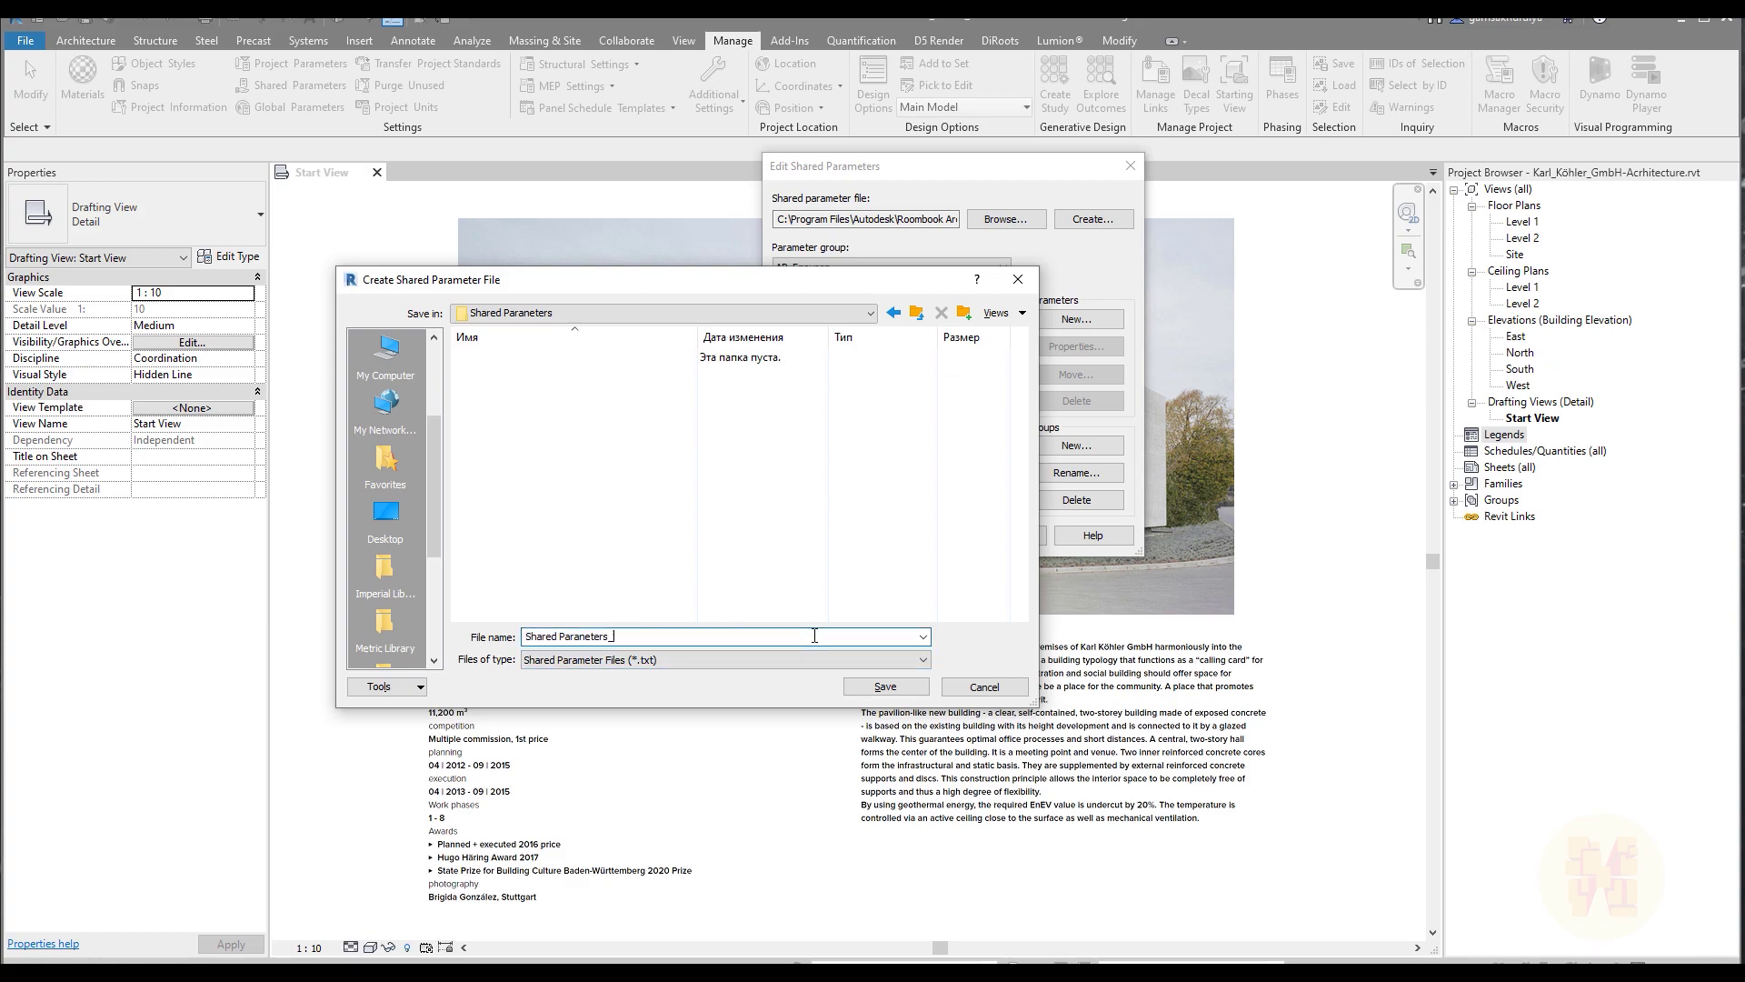
text(_GMBH)
click(880, 687)
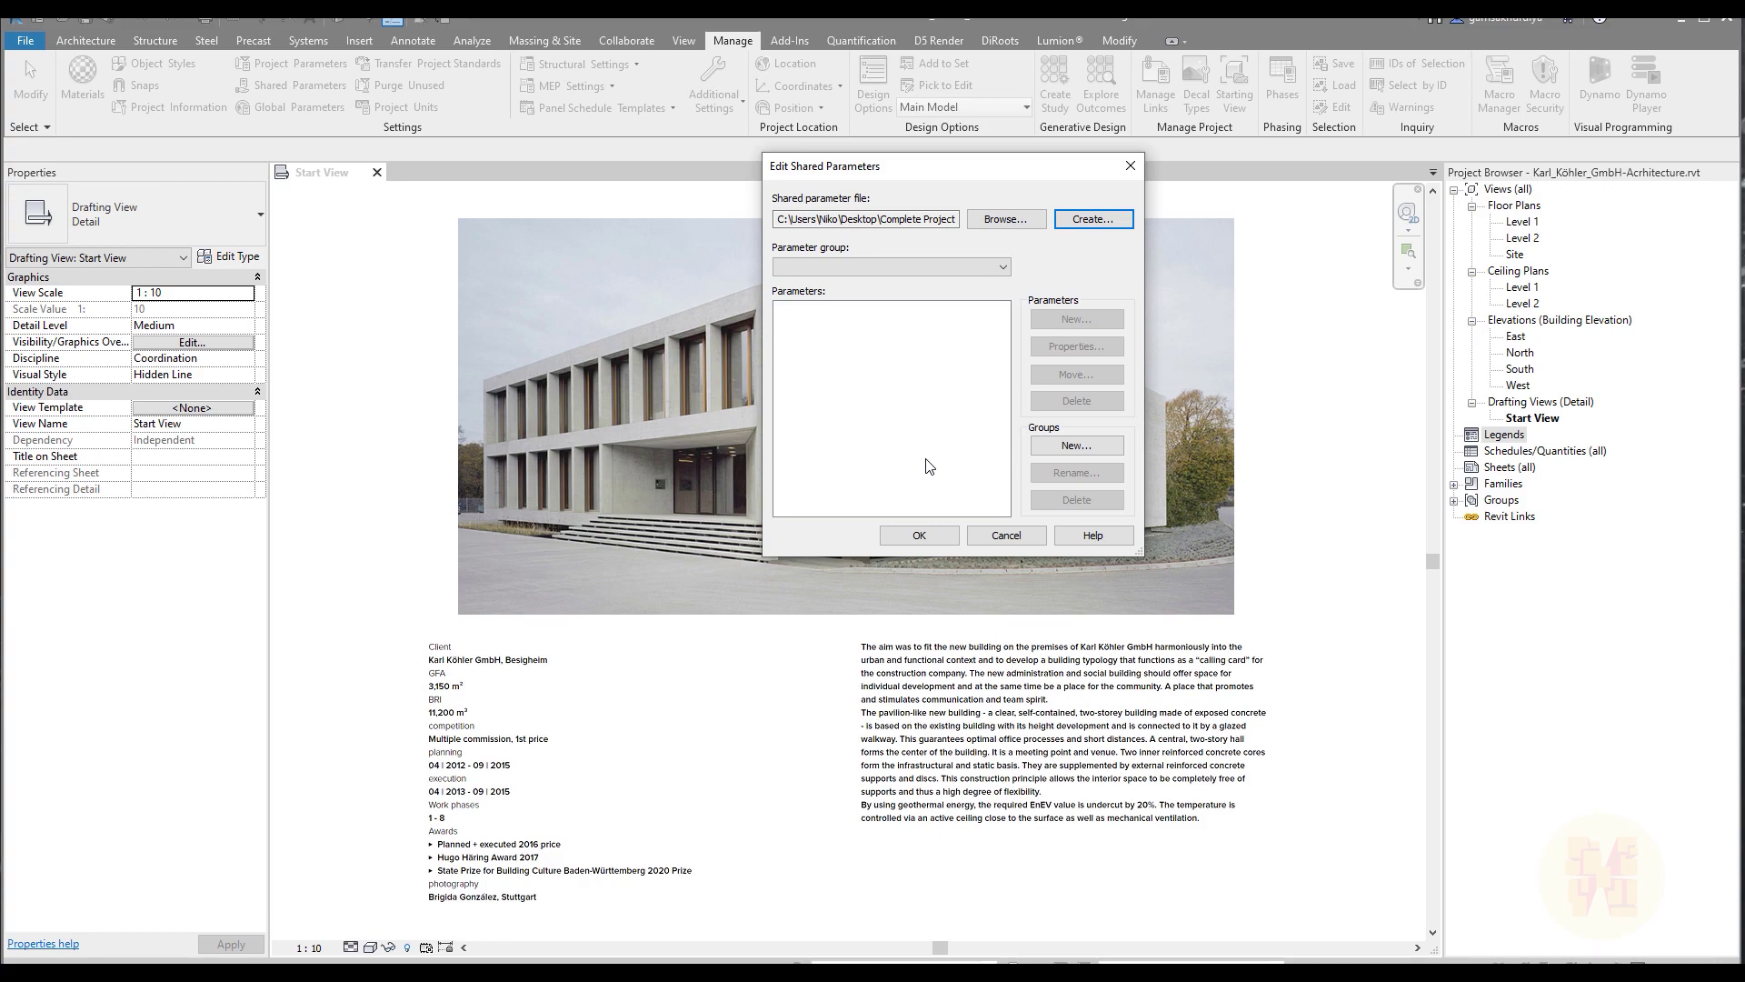
- Create a parameter group named Project_Browser in the new shared parameter file
click(980, 264)
click(980, 264)
click(1057, 447)
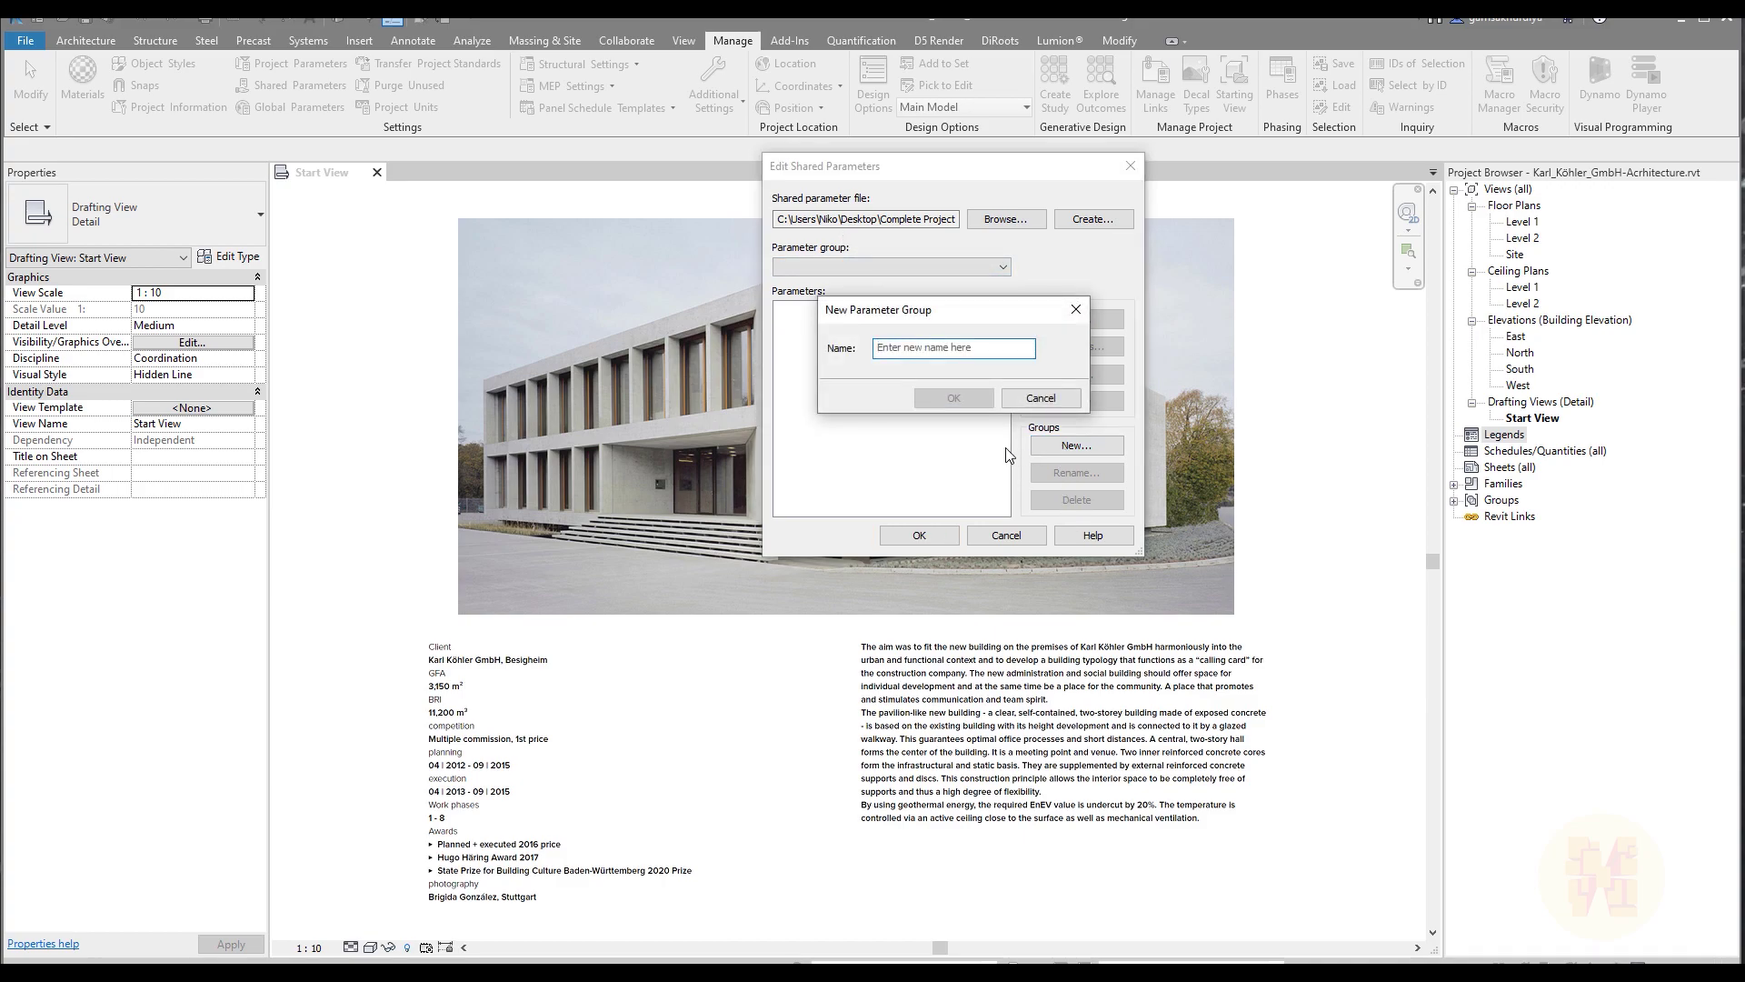
text(L)
key(BackSpace)
text(Pro)
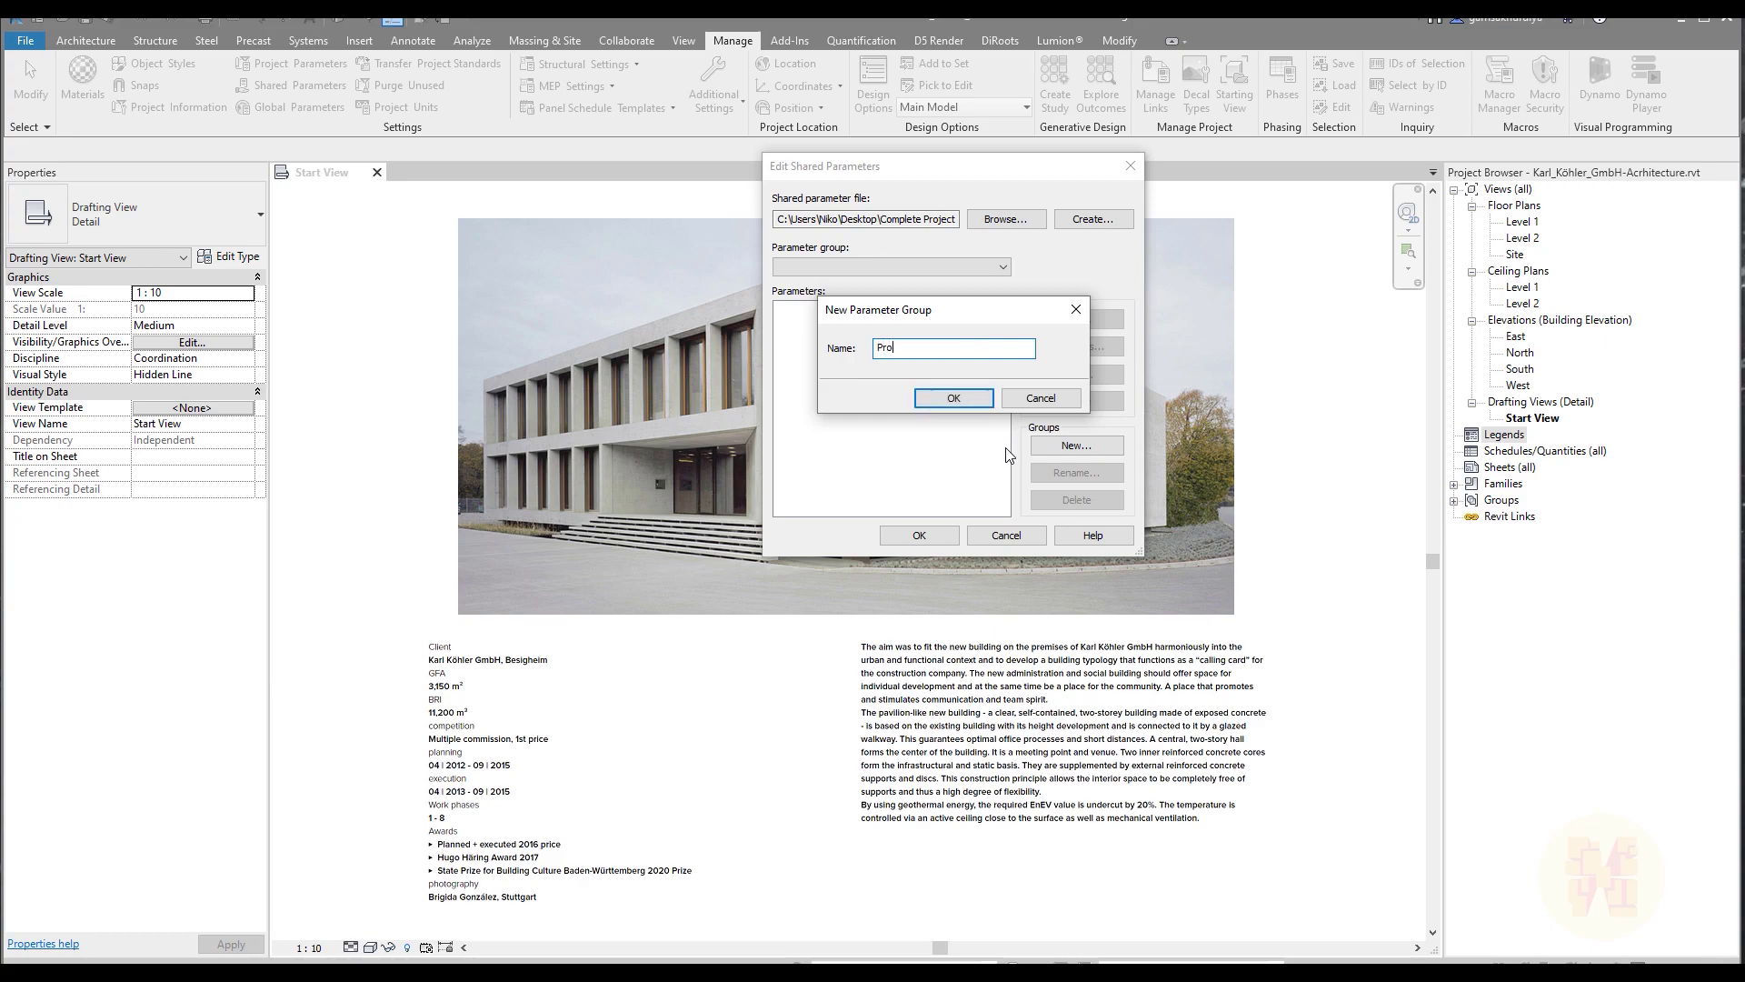
text(ject_Browser)
key(Return)
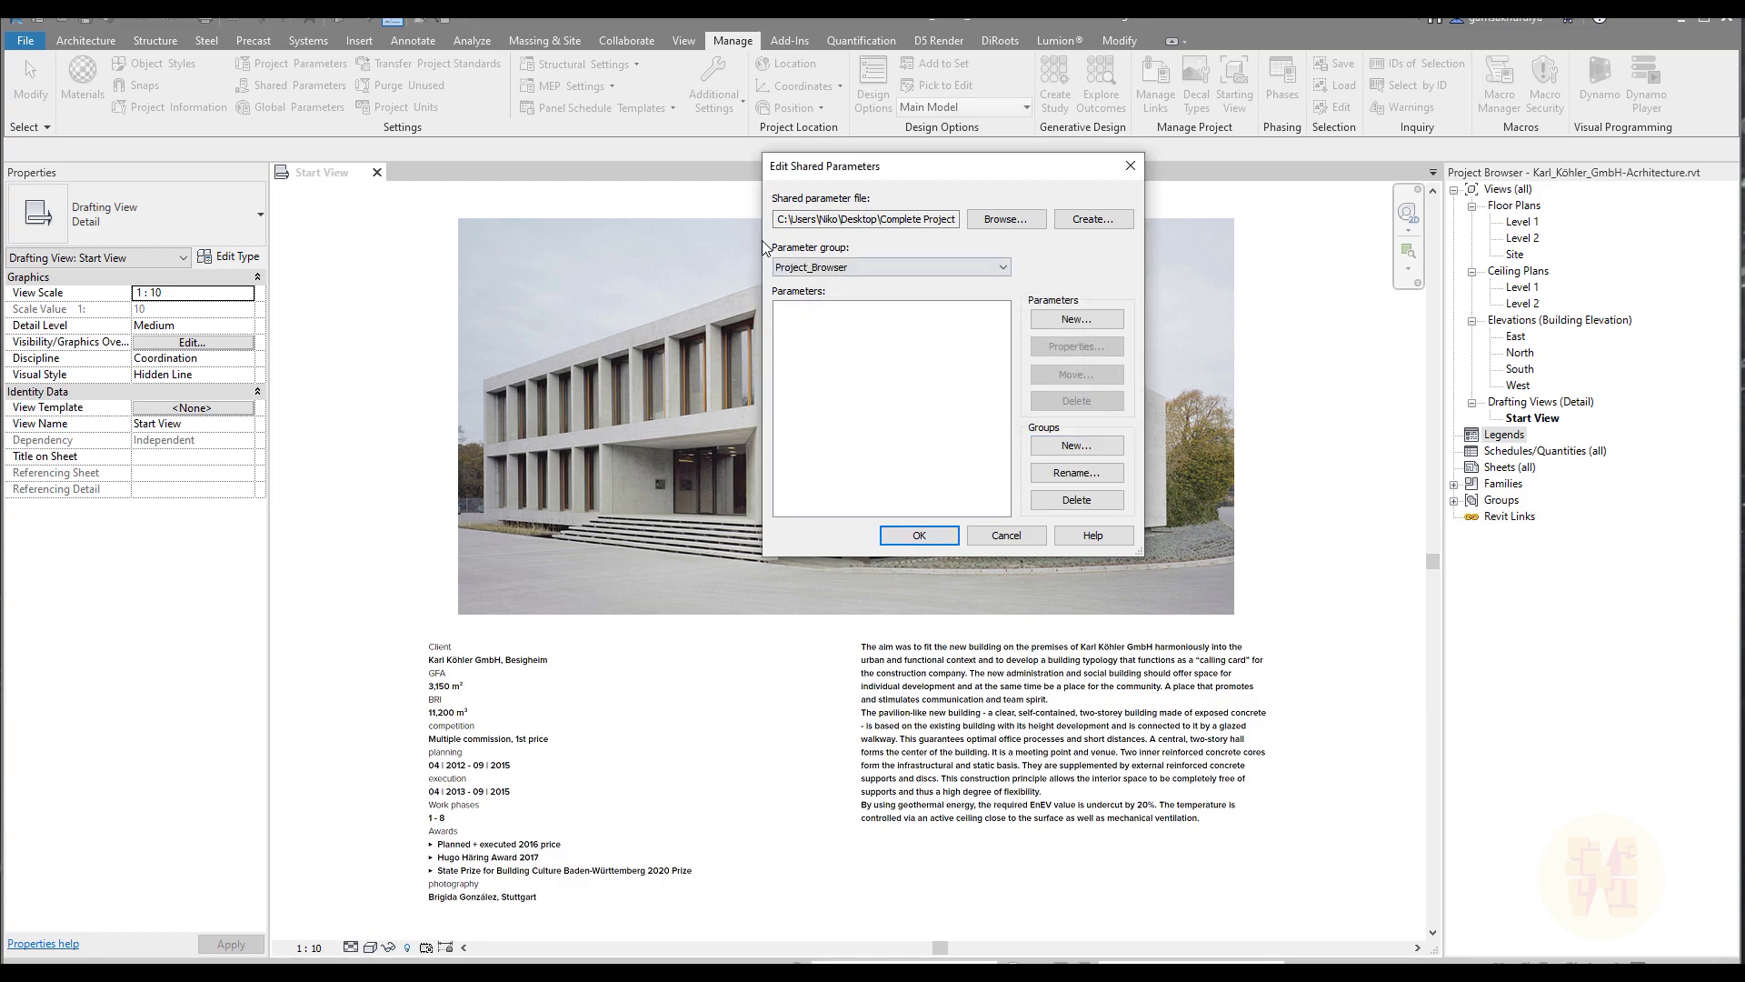
- Start a new shared parameter named View_Owner in the Project_Browser group, with discipline Common and type Text
click(1041, 319)
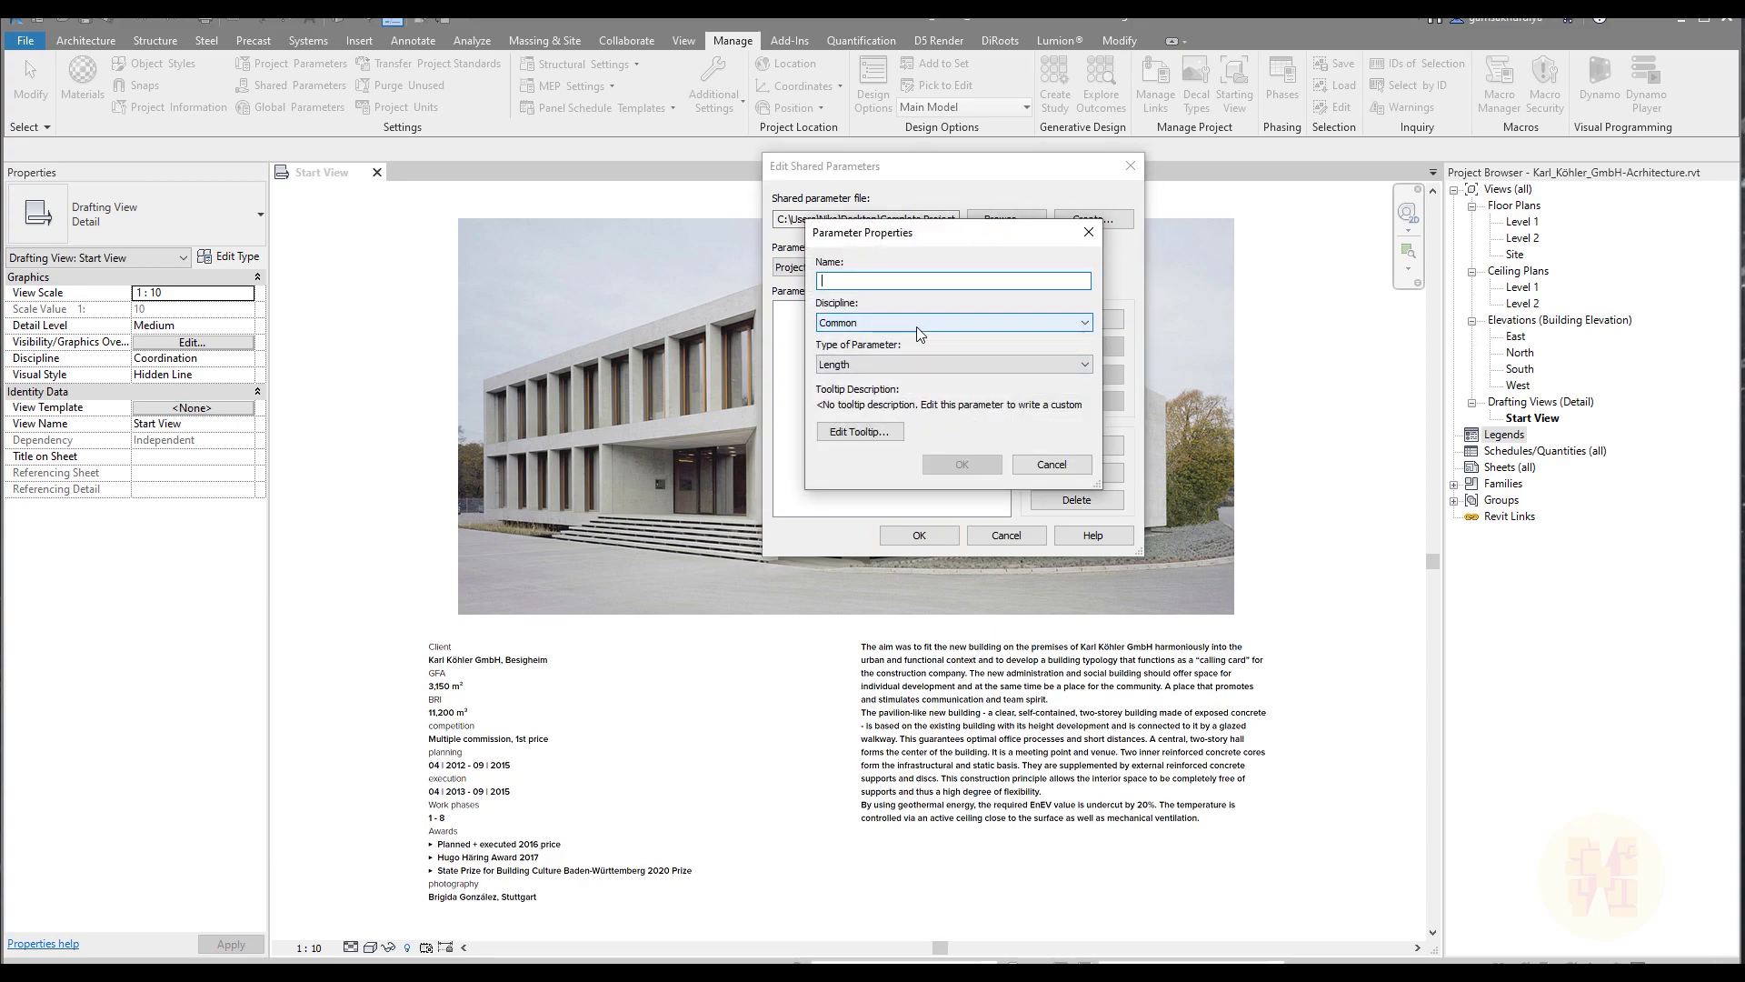
text(View_Owner)
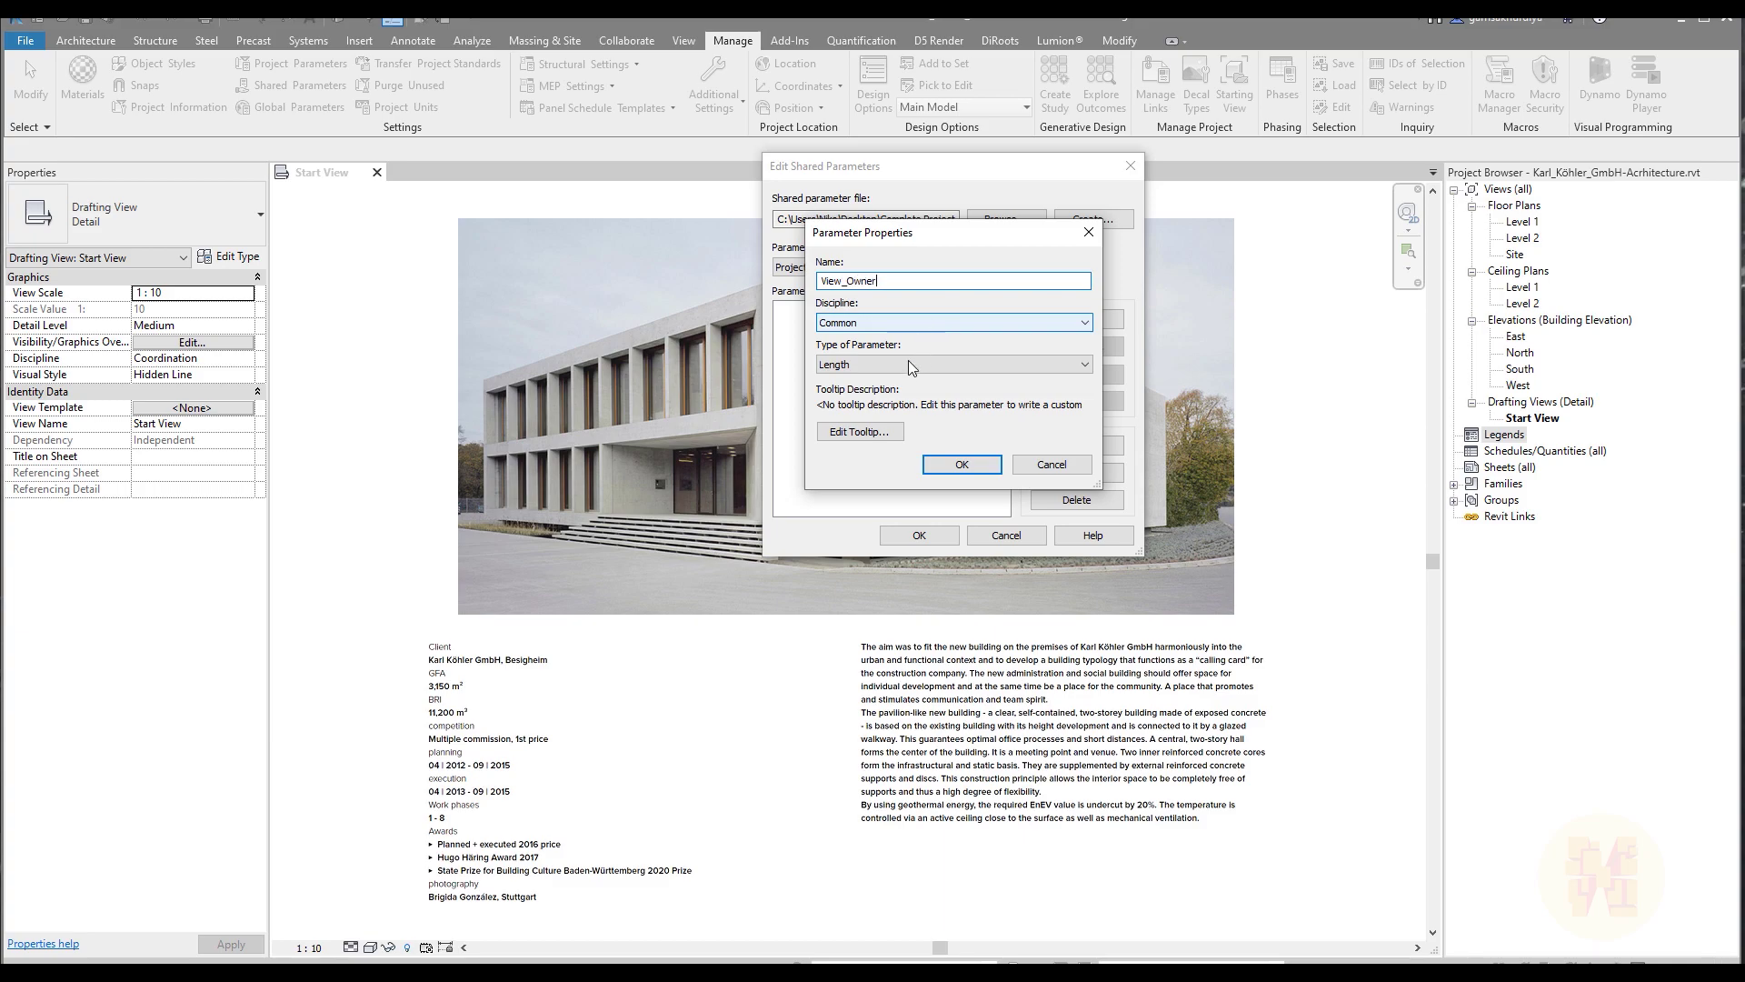
click(909, 363)
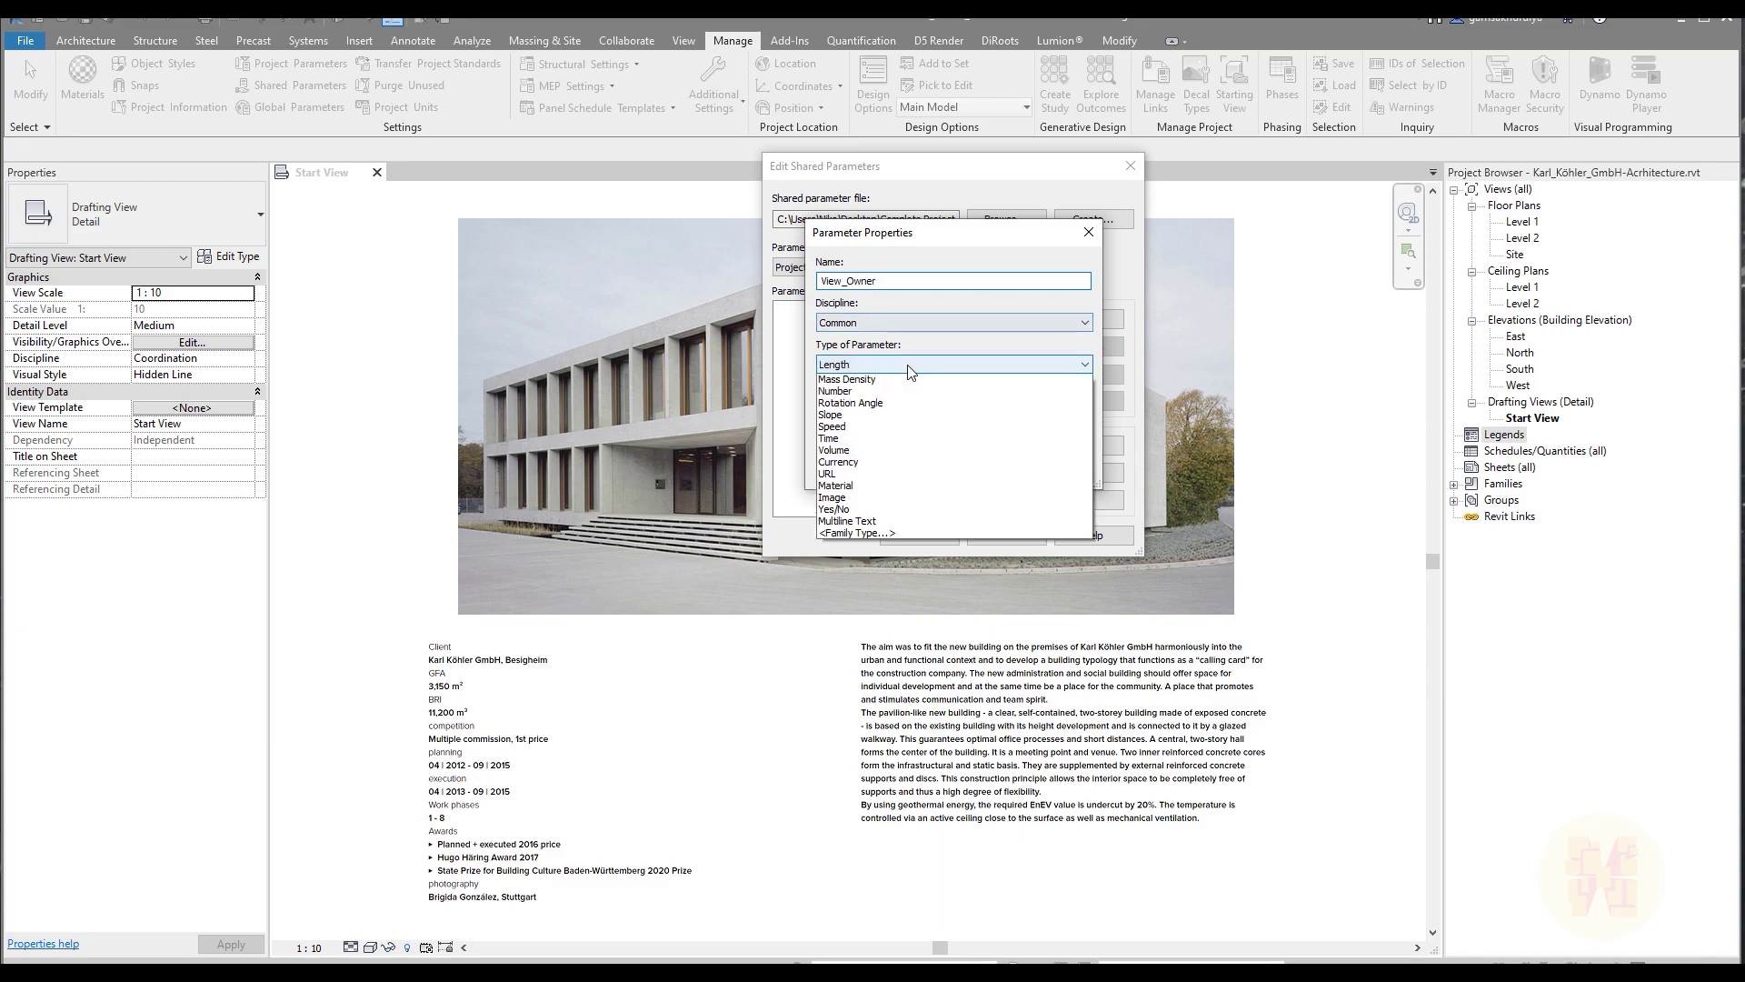
click(908, 380)
click(918, 326)
click(920, 324)
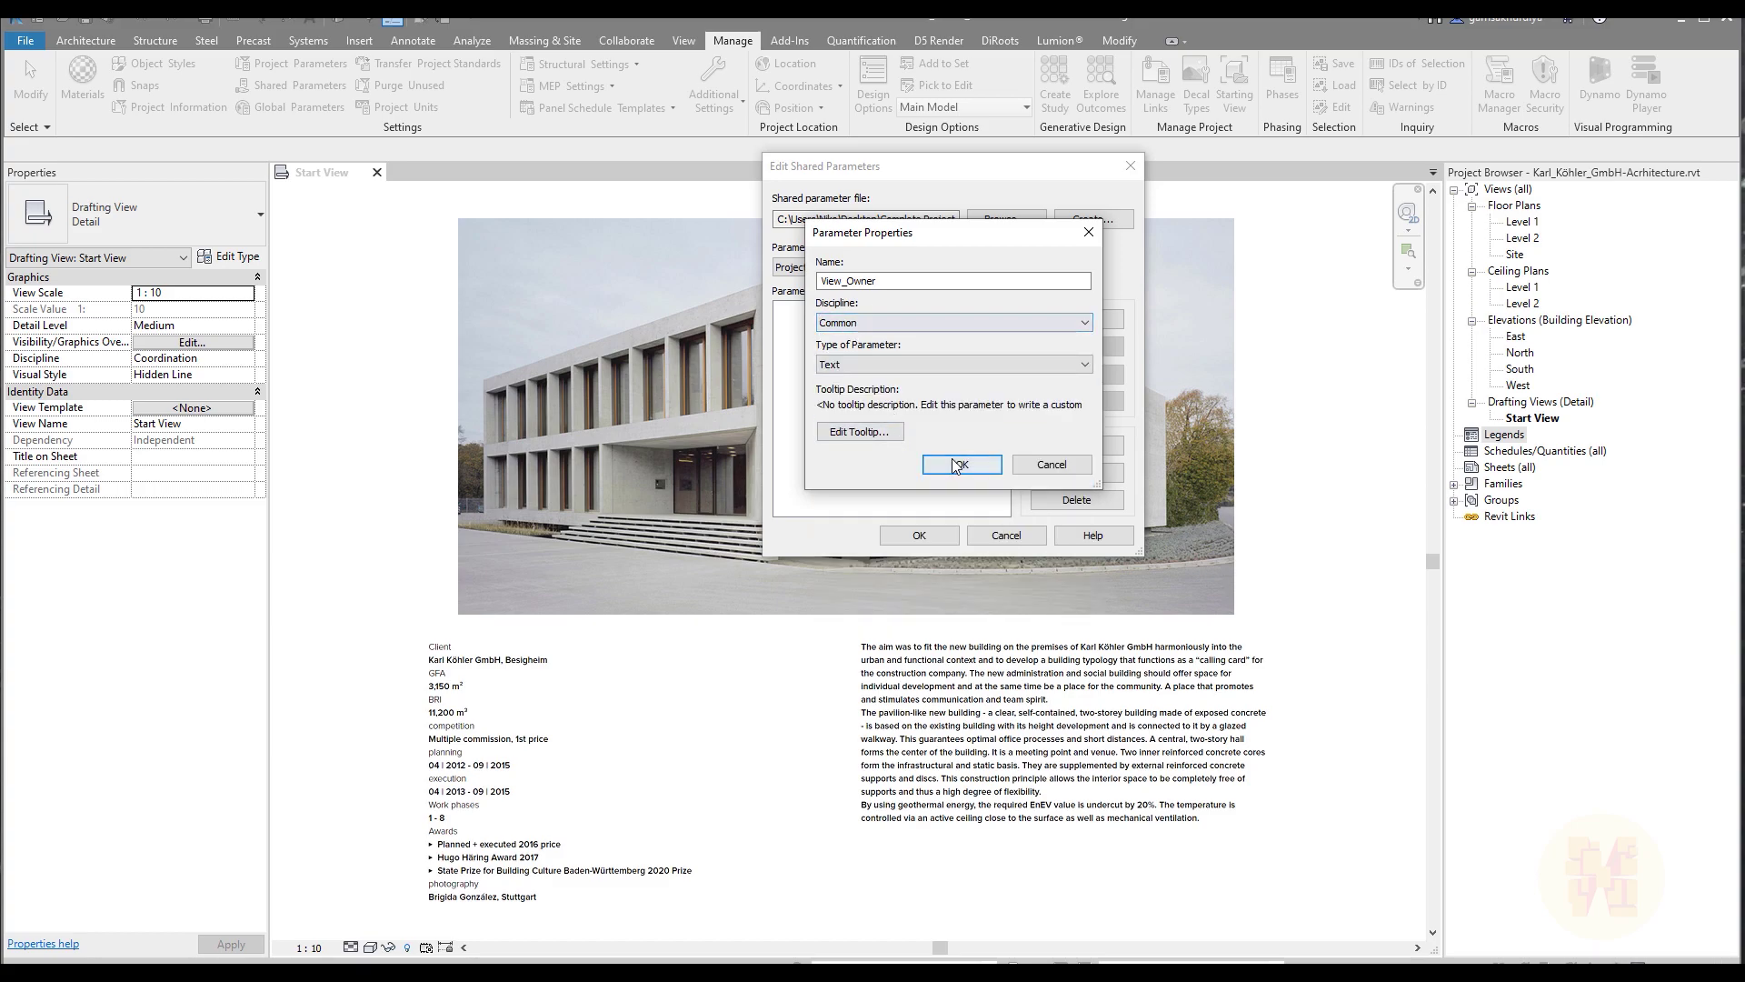
- Give View_Owner the tooltip "This Parameter showing who own this view or List" and save the shared parameter
click(863, 437)
drag(945, 330, 706, 281)
key(BackSpace)
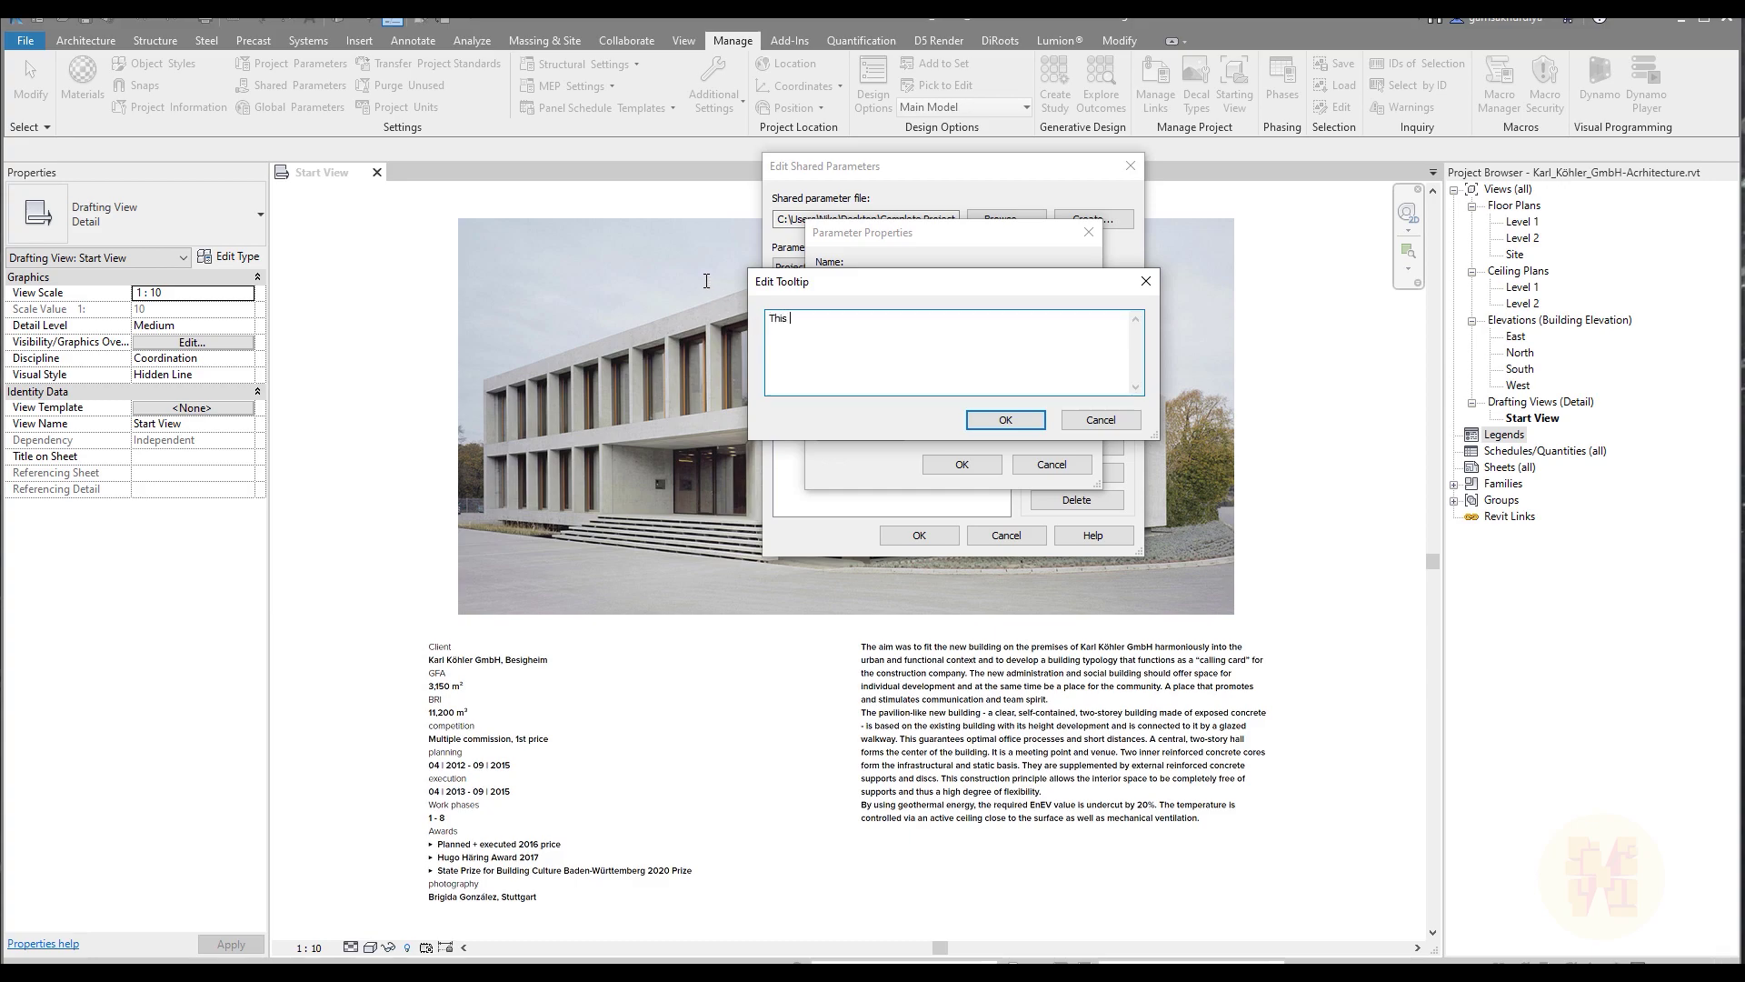
text(This Parameter showing wh)
key(BackSpace)
key(BackSpace)
text(who own this view)
click(980, 424)
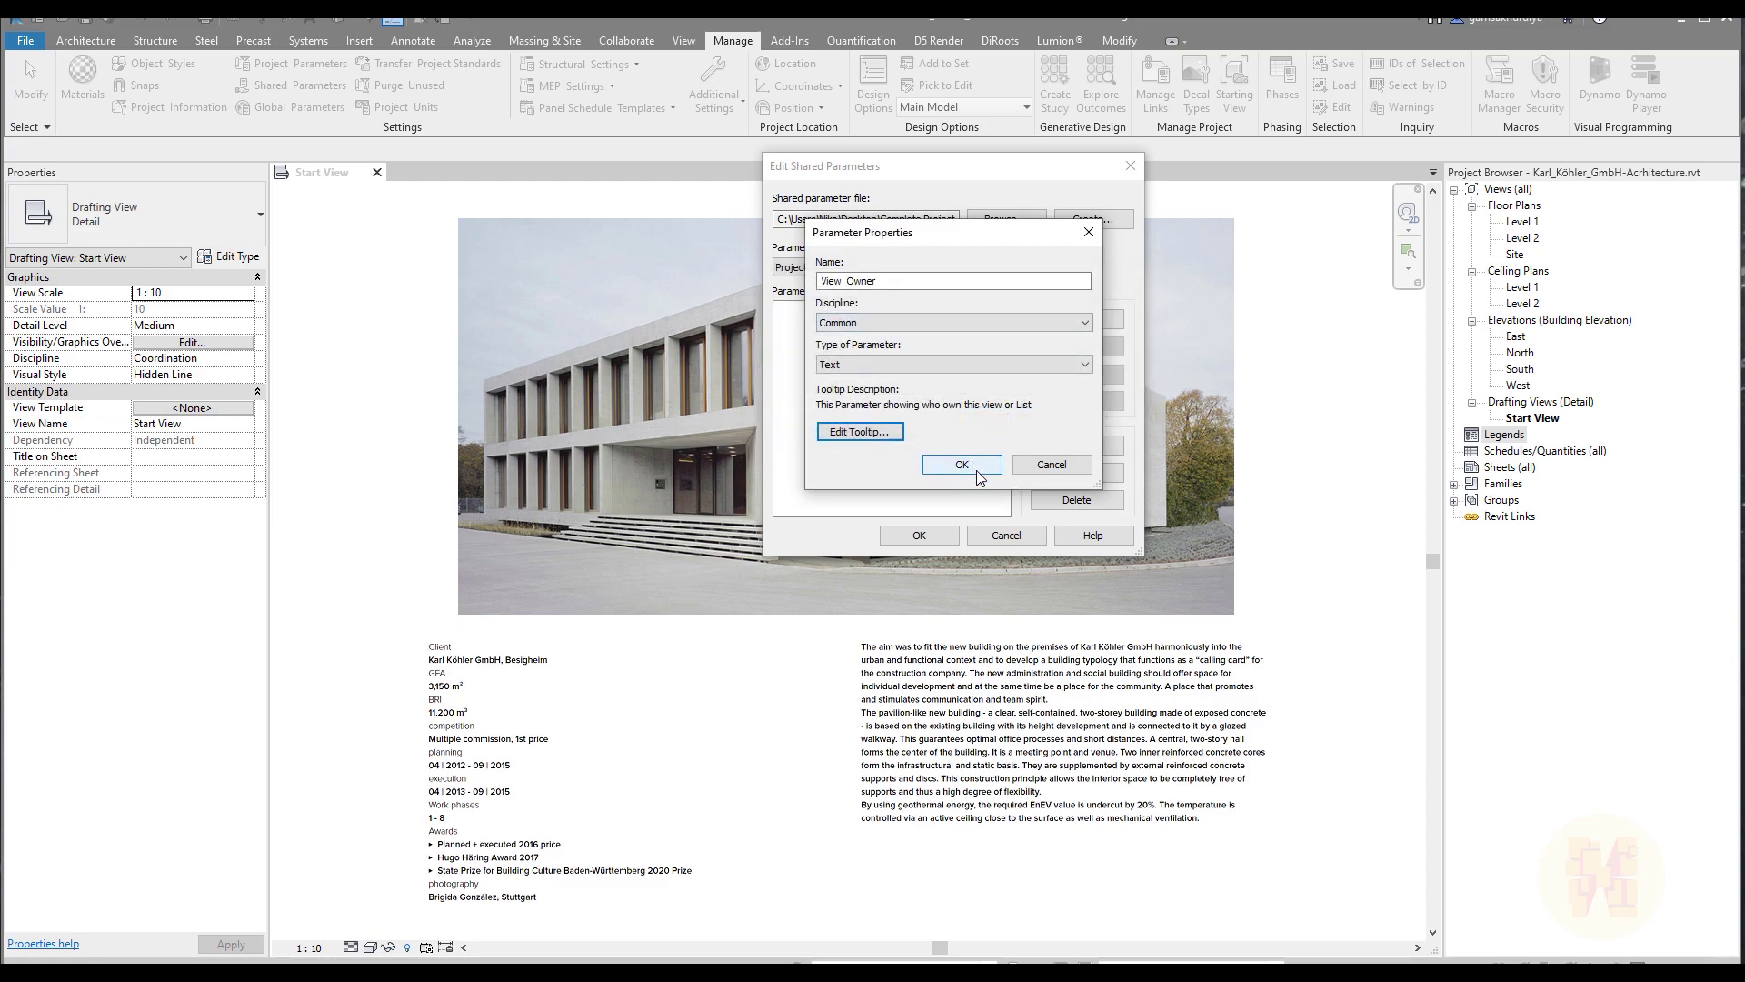
click(962, 464)
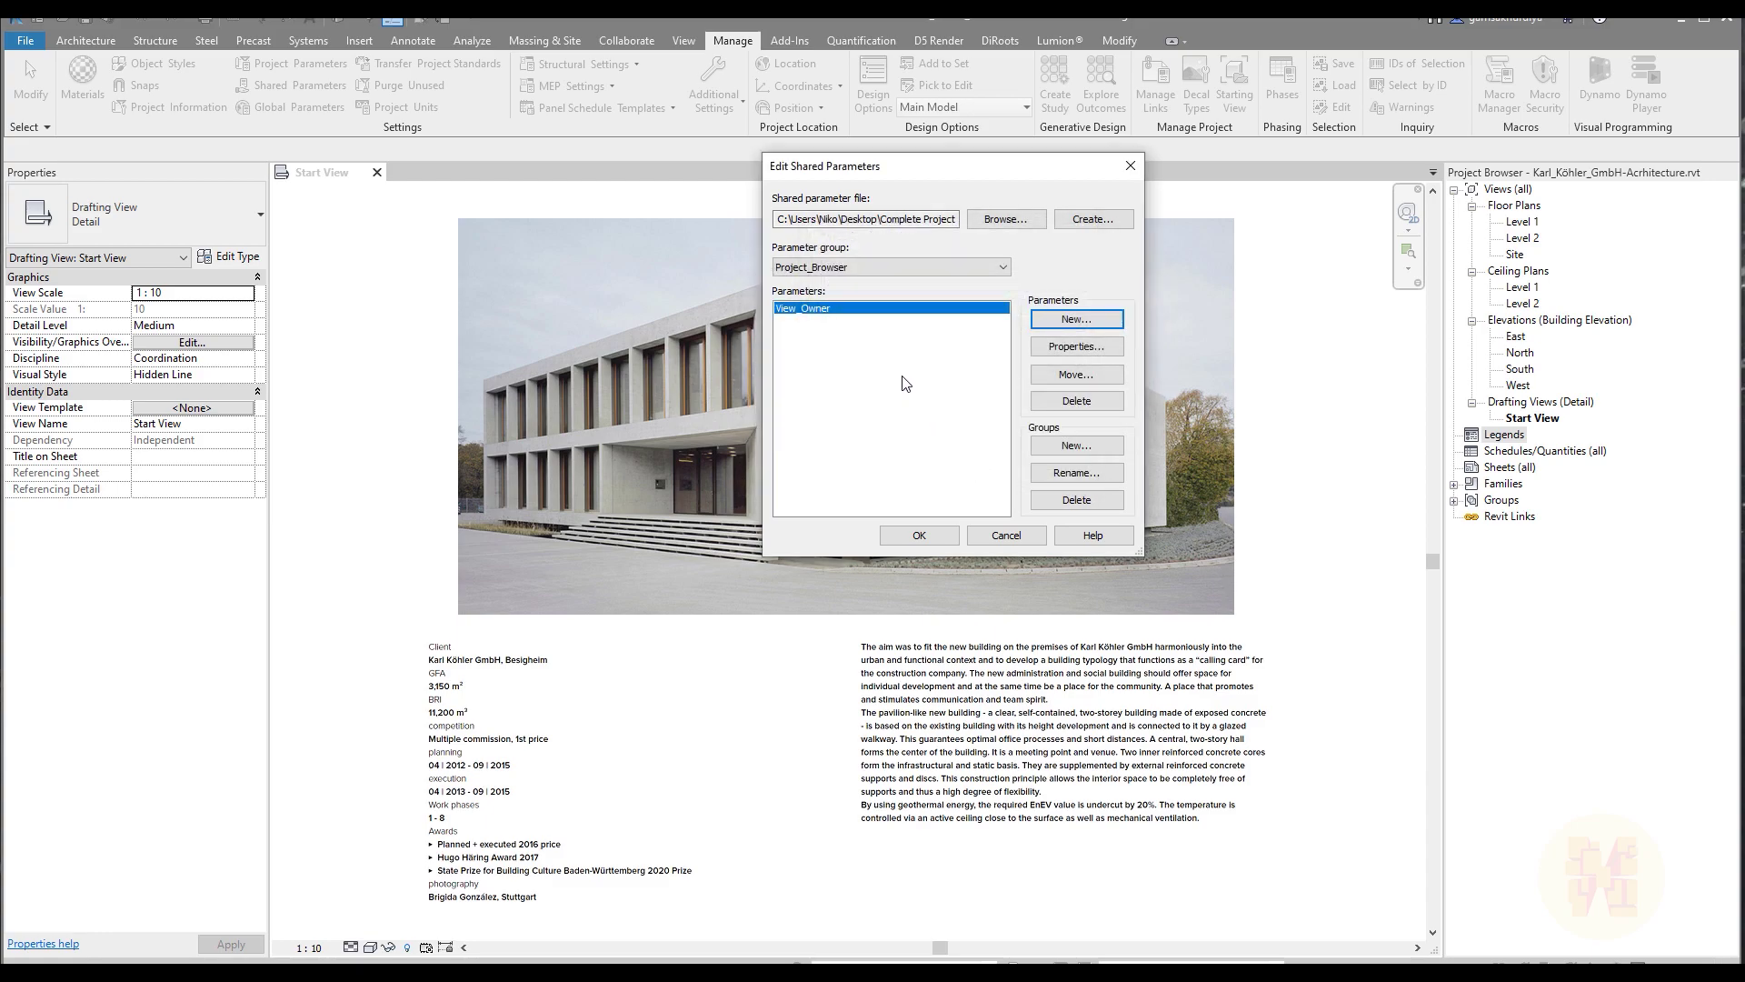
click(923, 535)
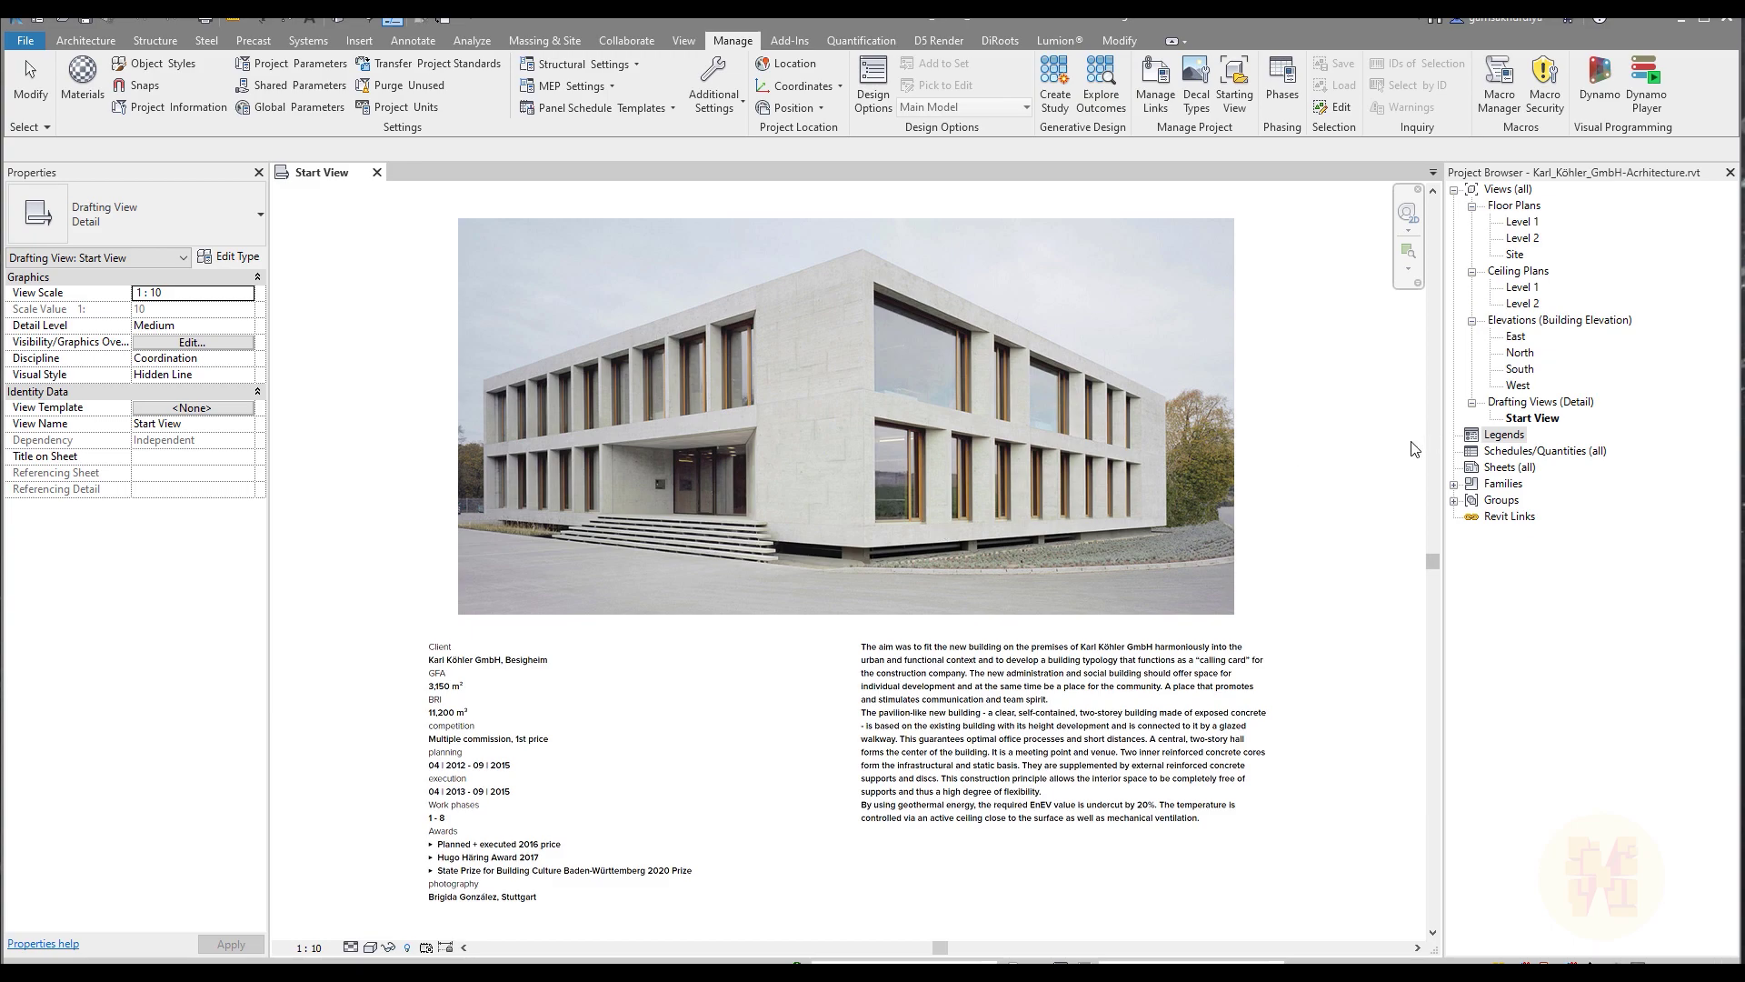
key(Escape)
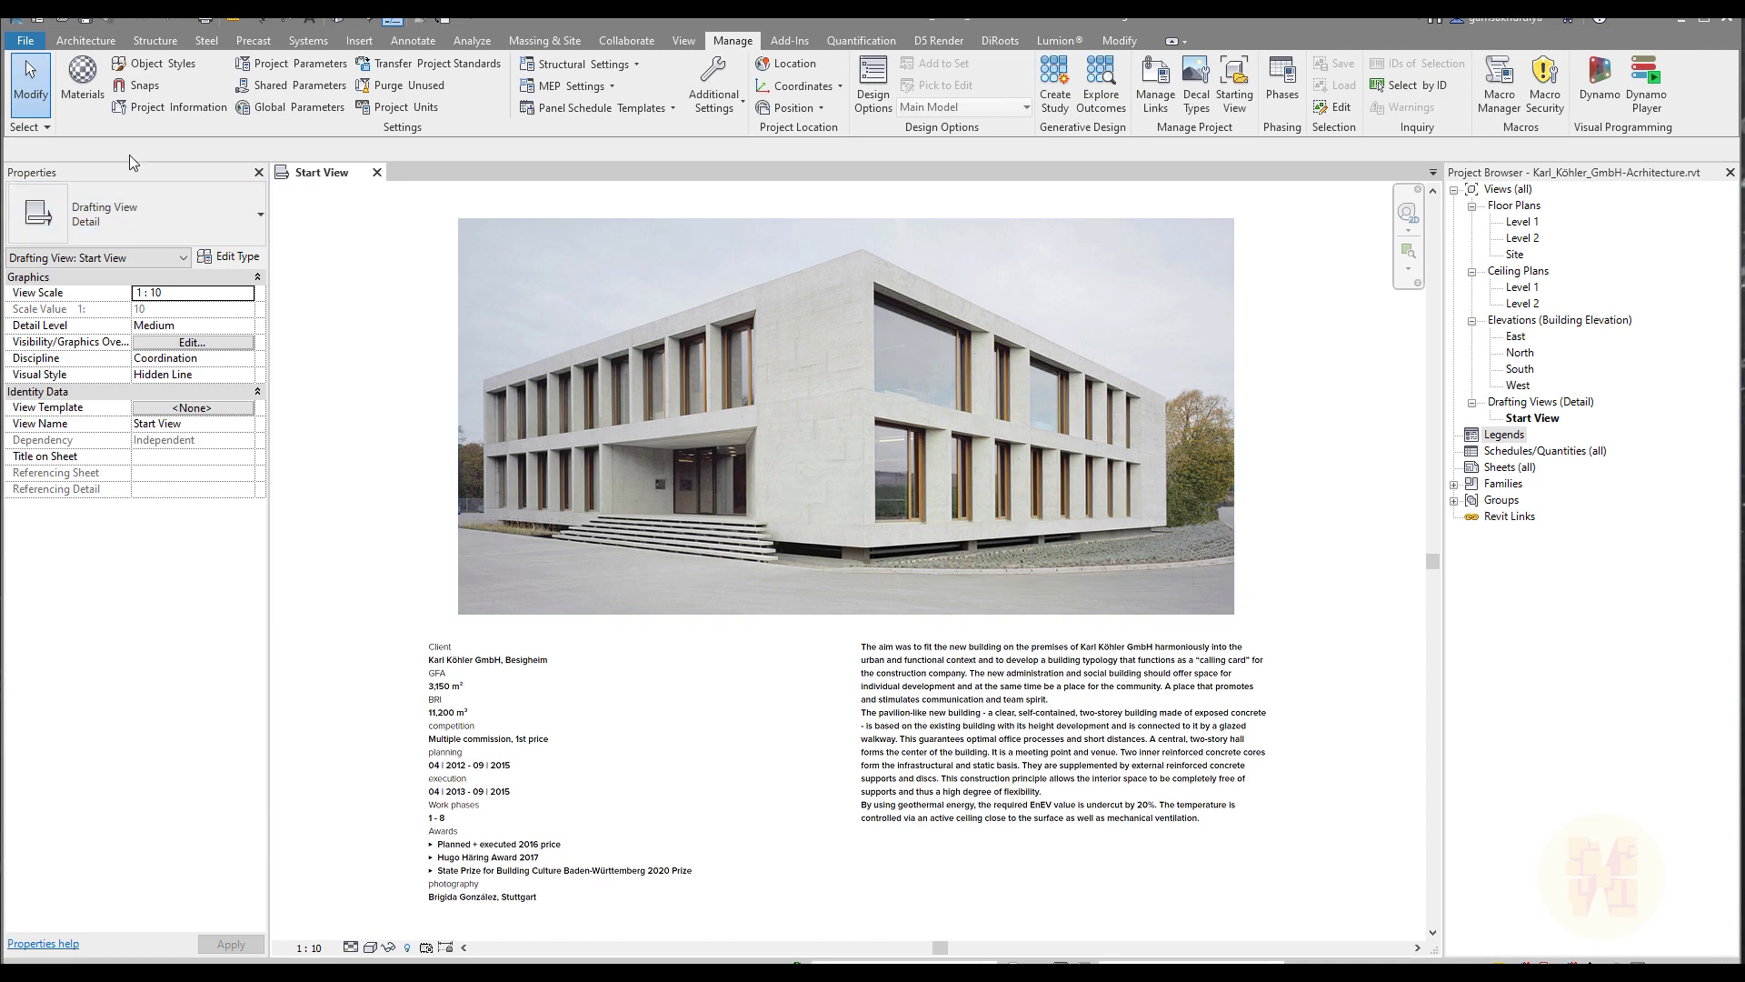
- Start adding a project parameter based on the shared parameter View_Owner from the Project_Browser group
click(320, 72)
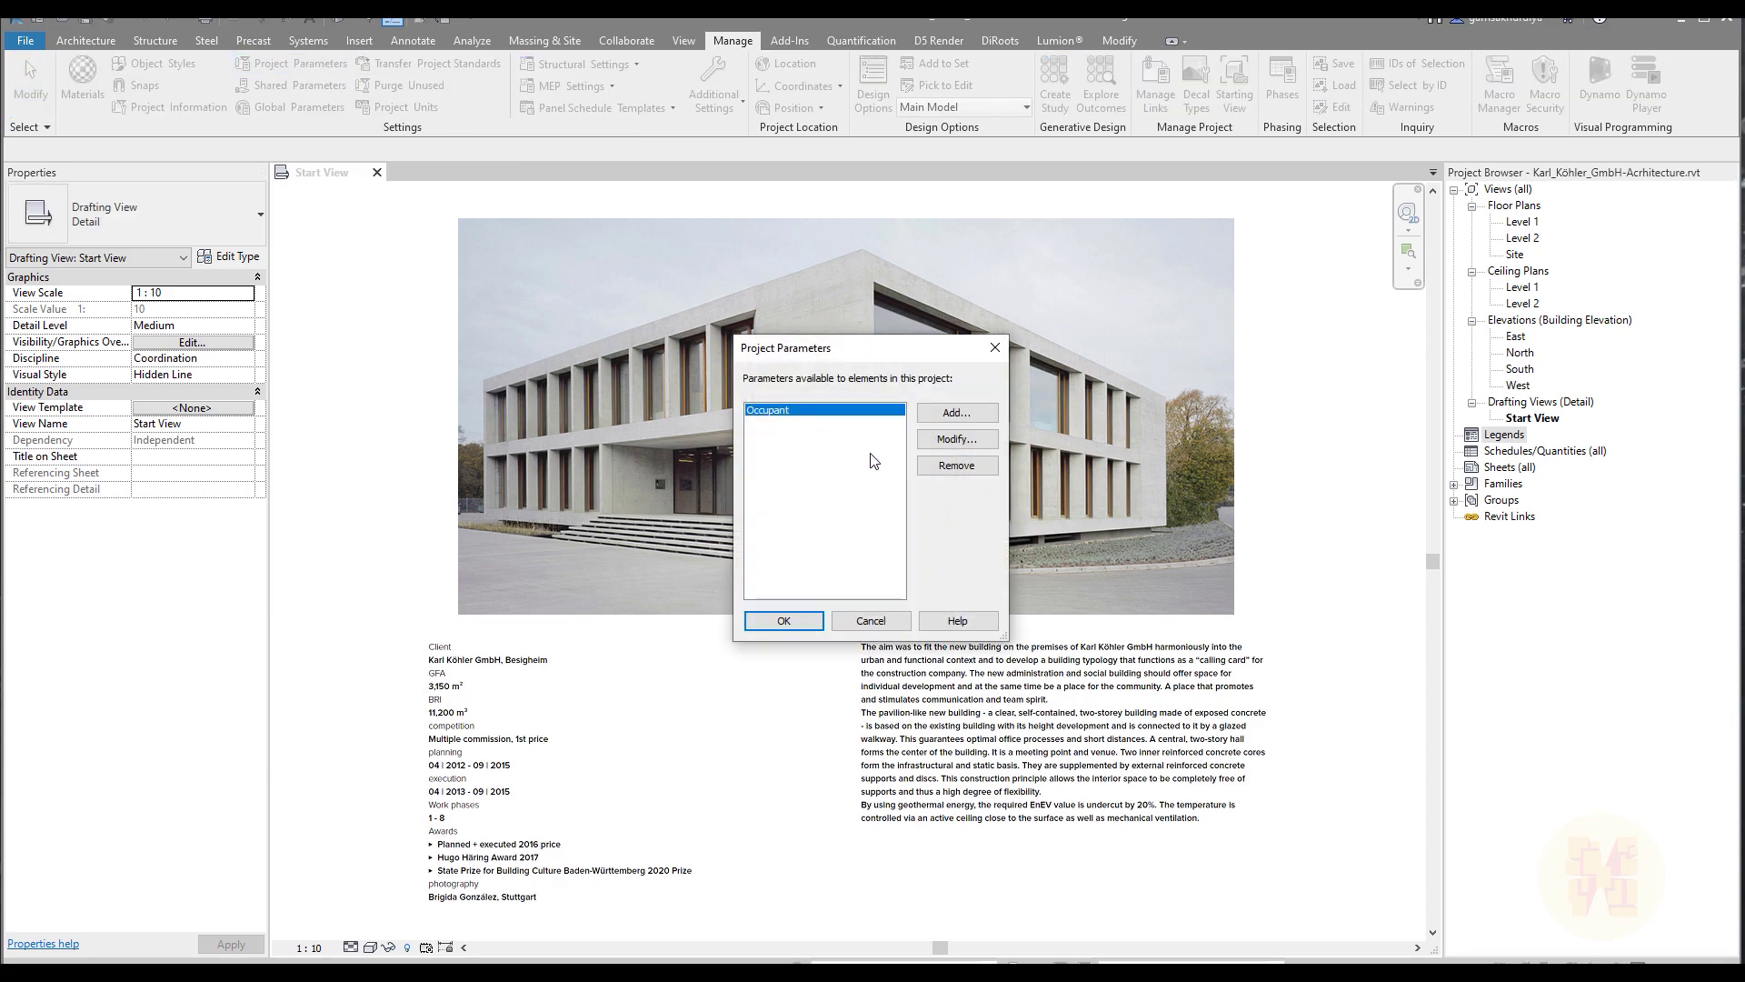
click(955, 417)
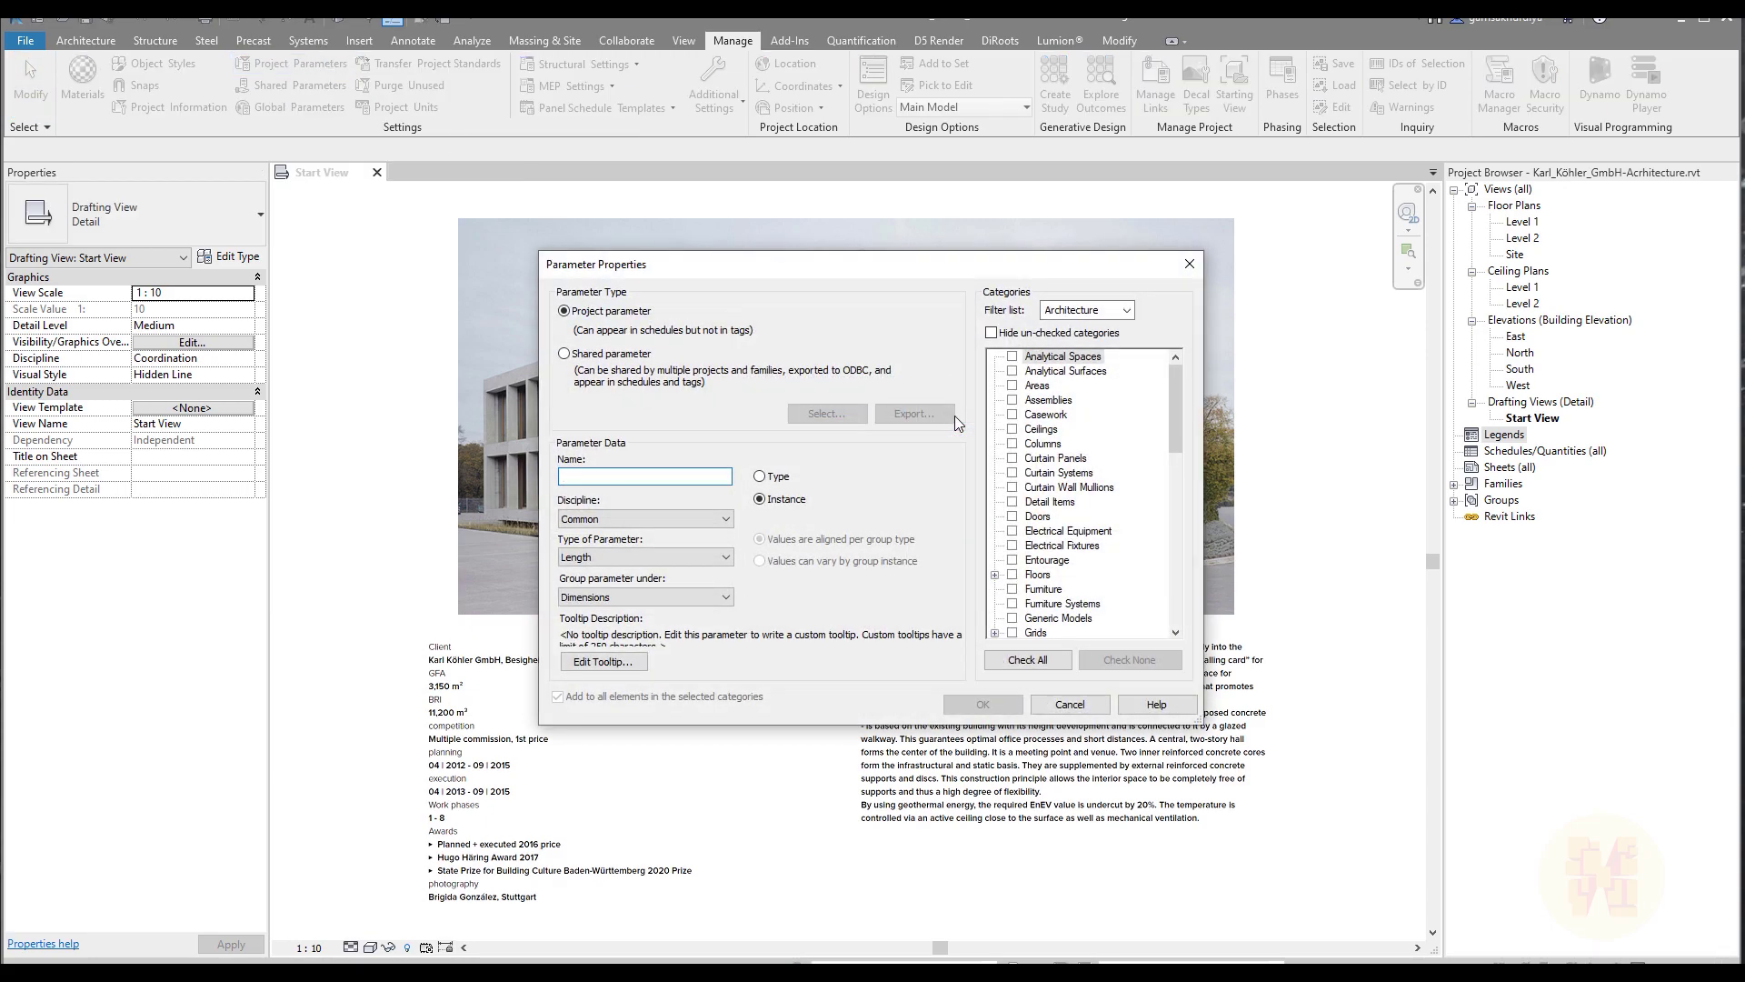
click(579, 356)
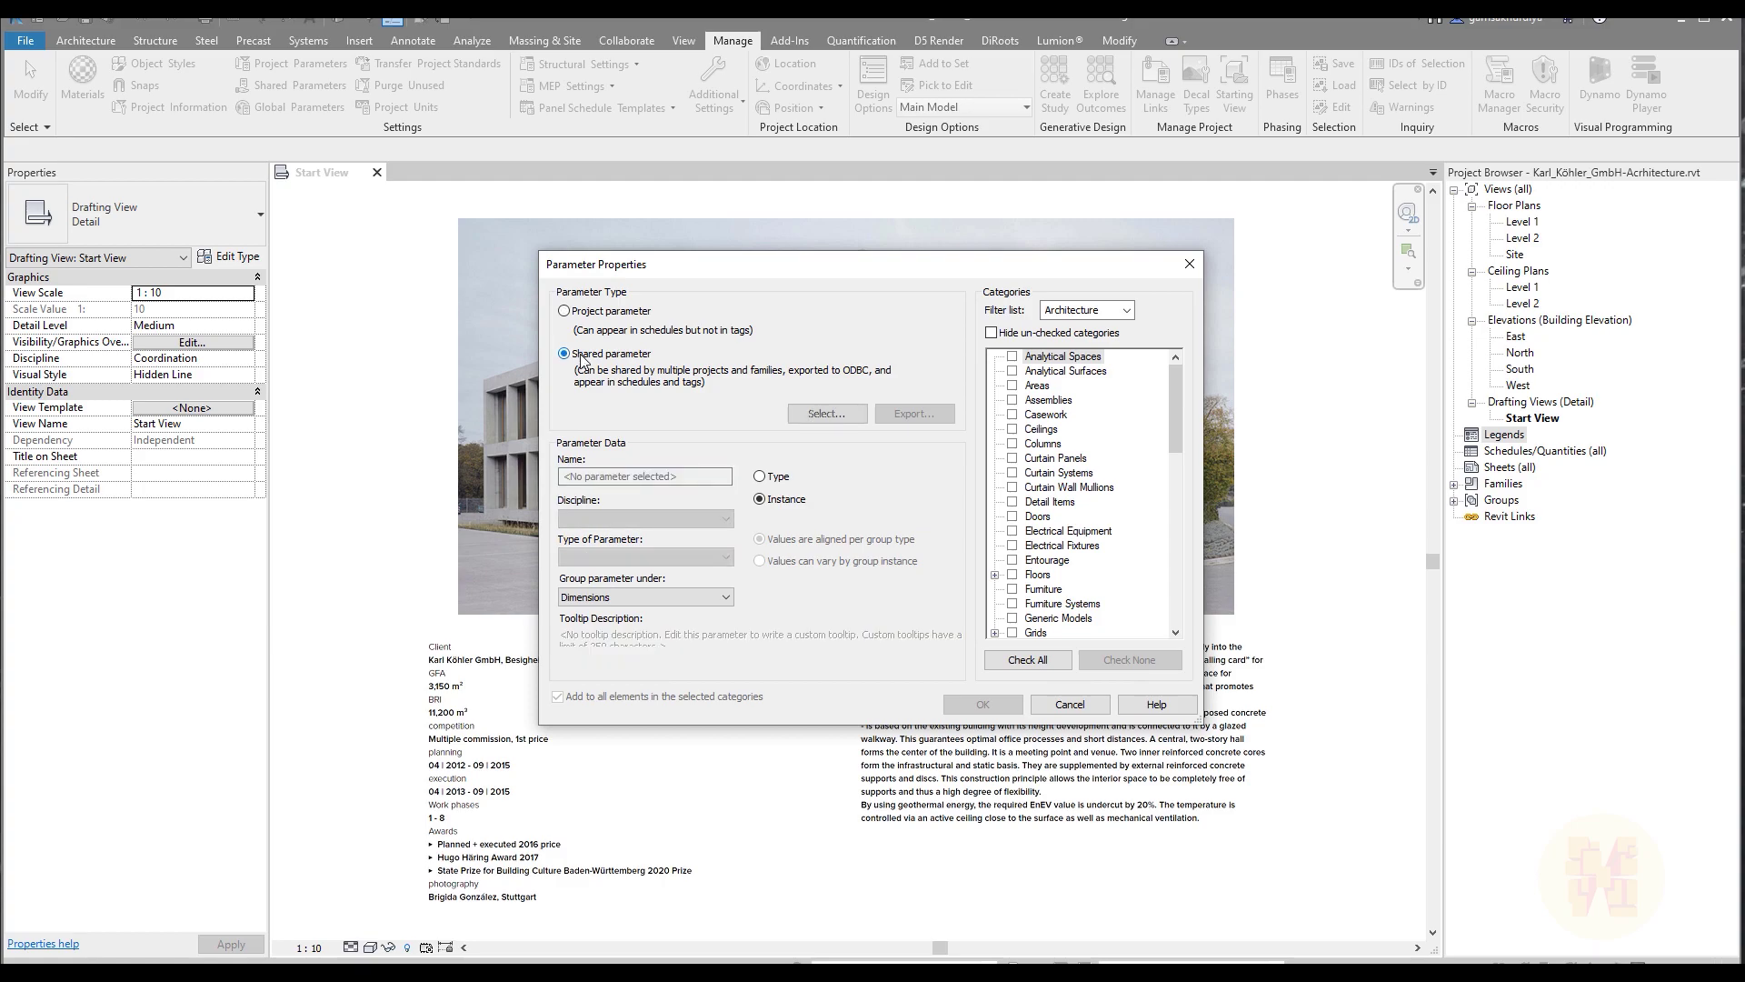
click(826, 414)
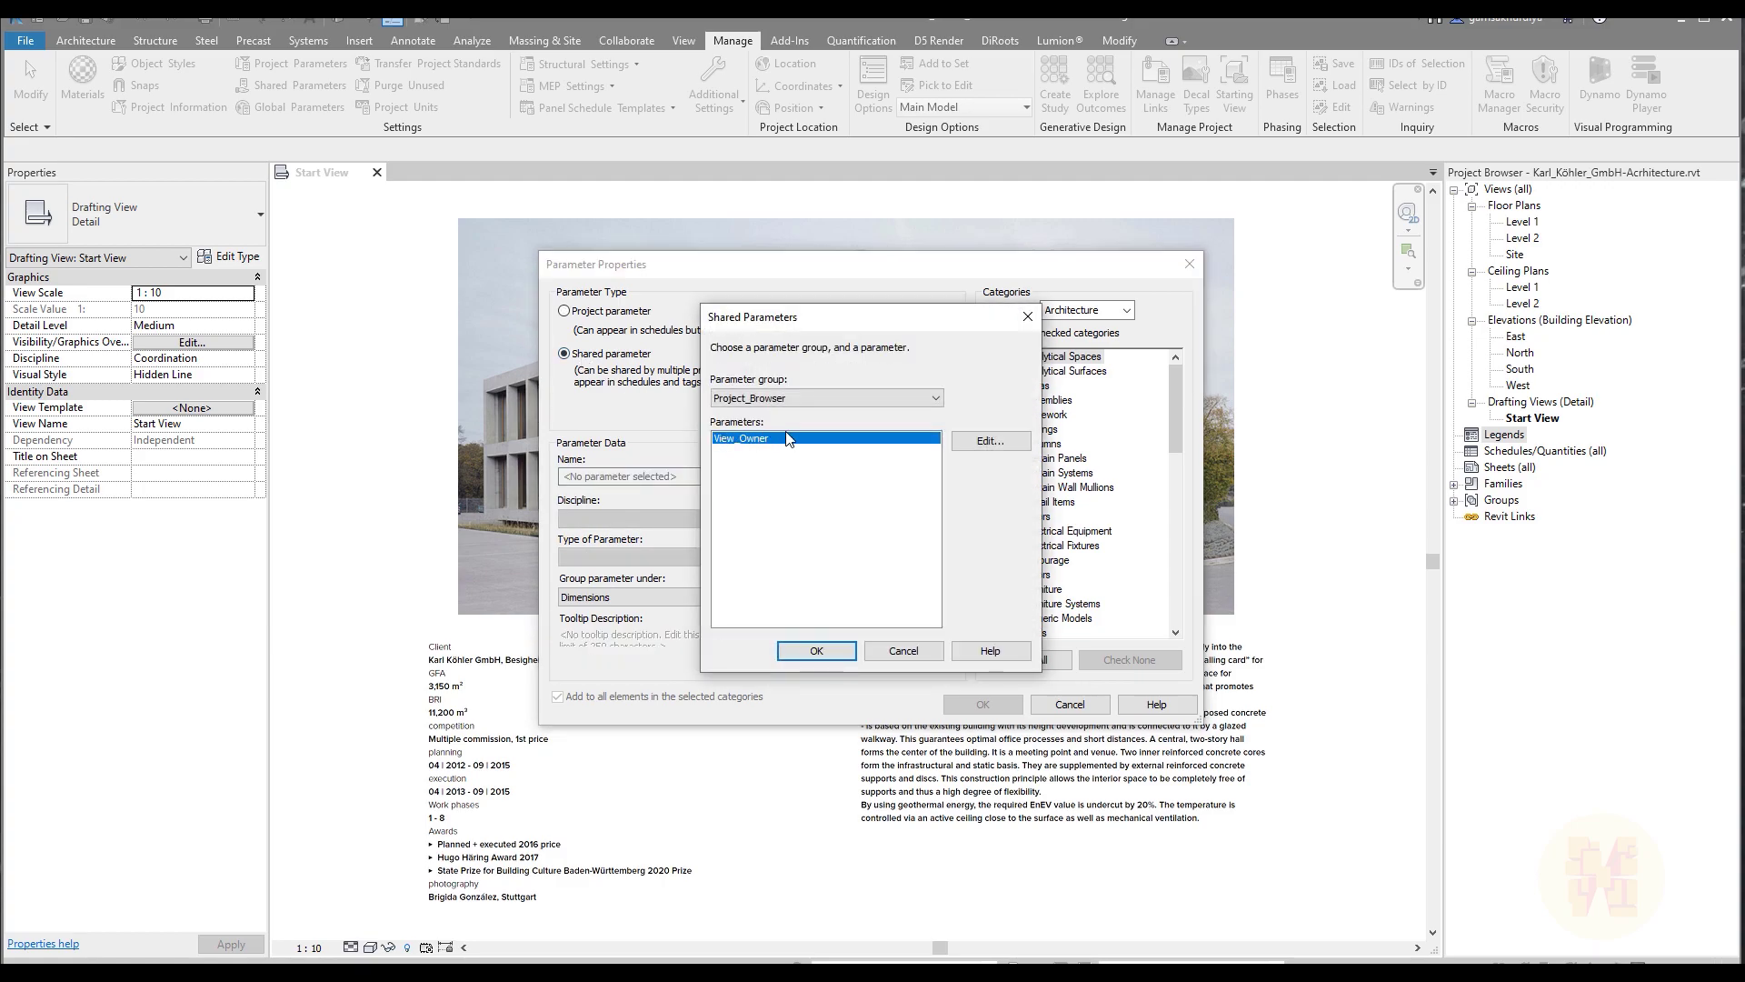
click(816, 652)
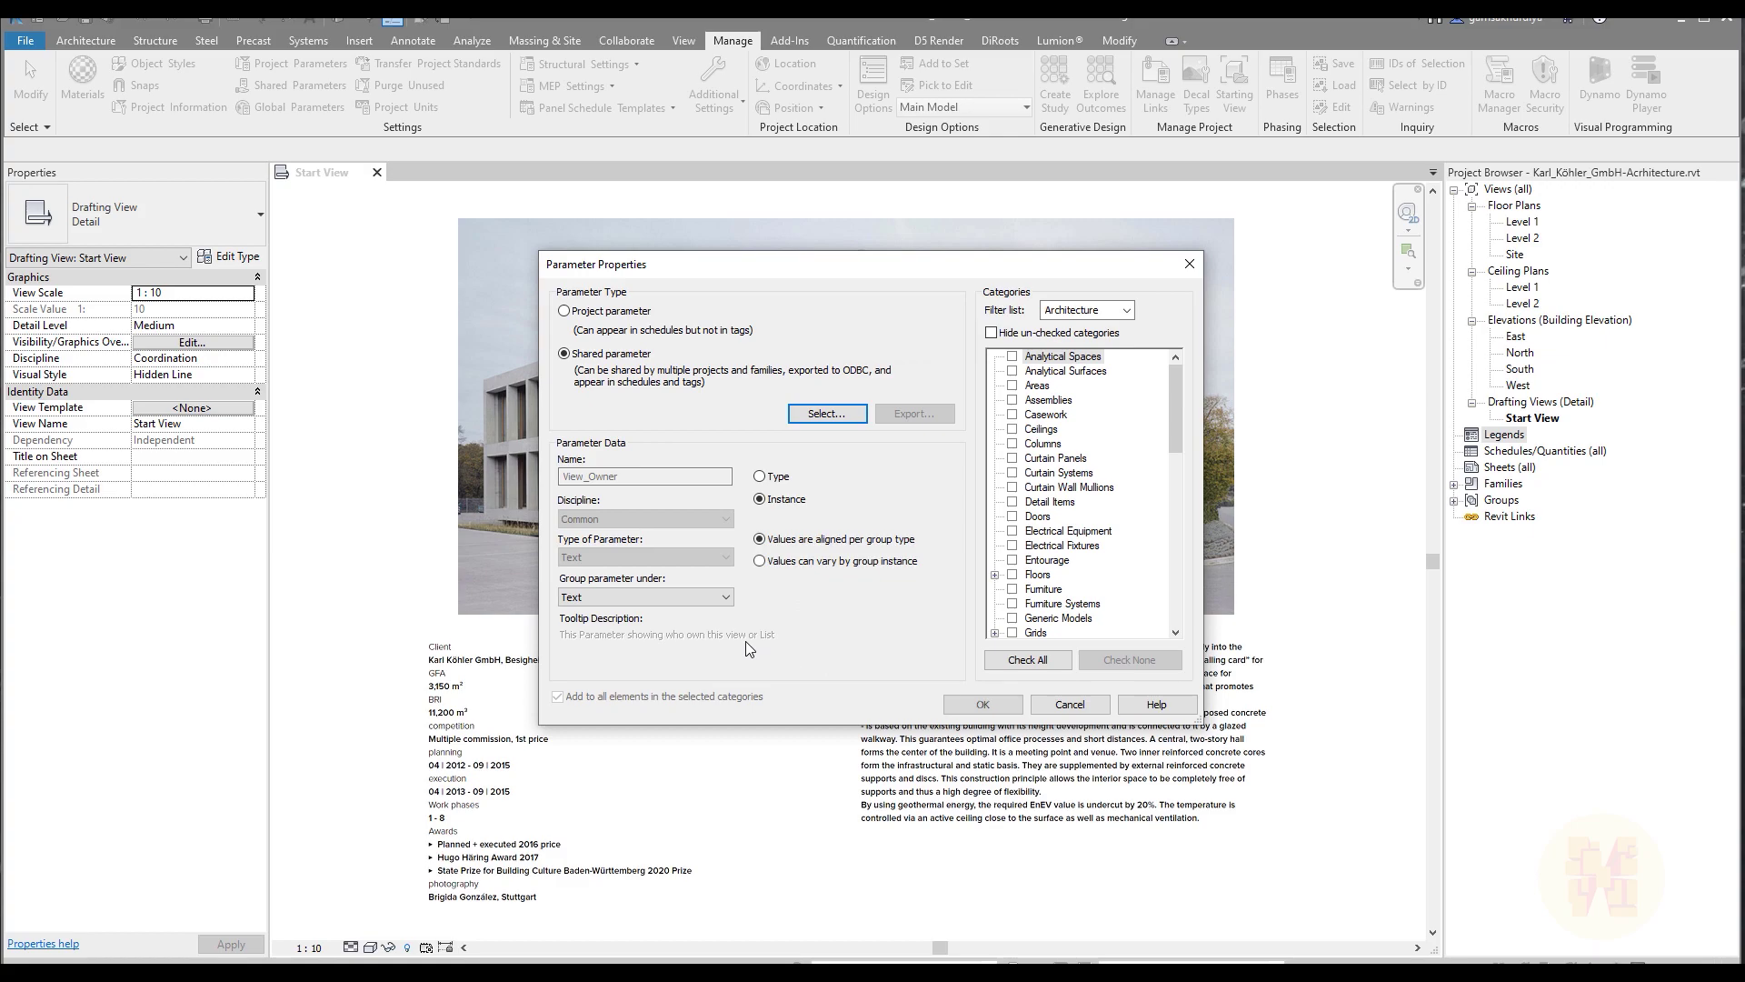
- Group the View_Owner project parameter under Data
click(651, 598)
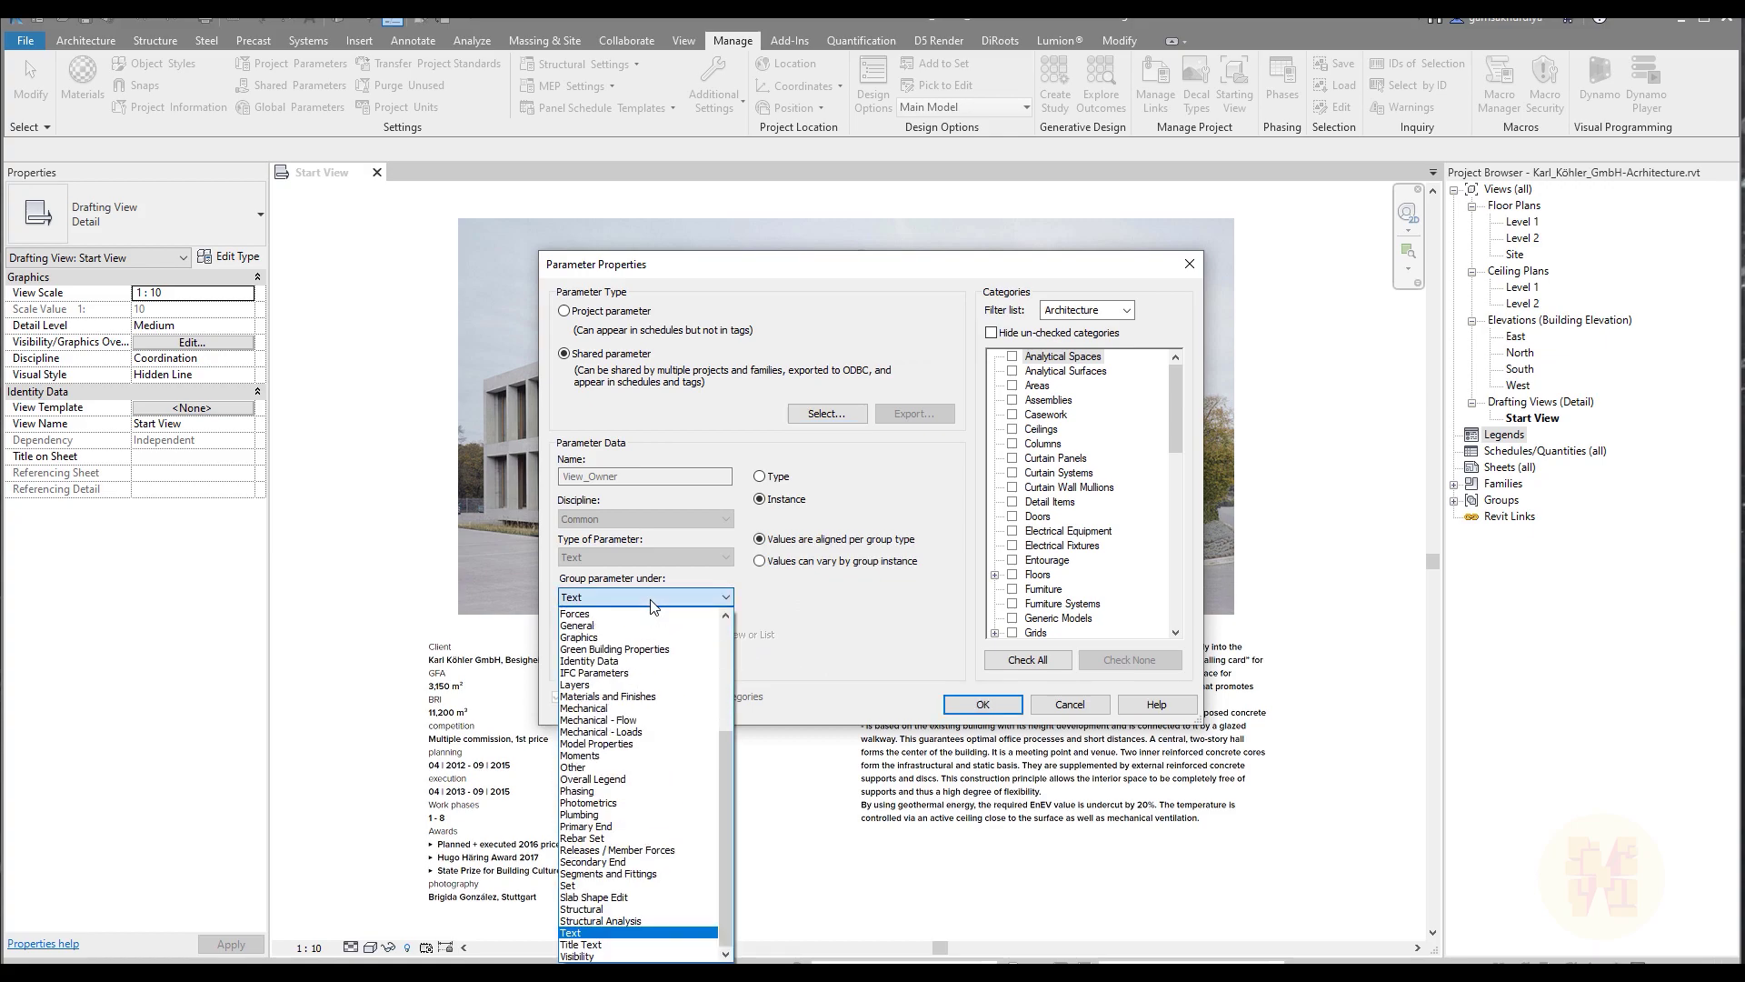
scroll(661, 682, up, 5)
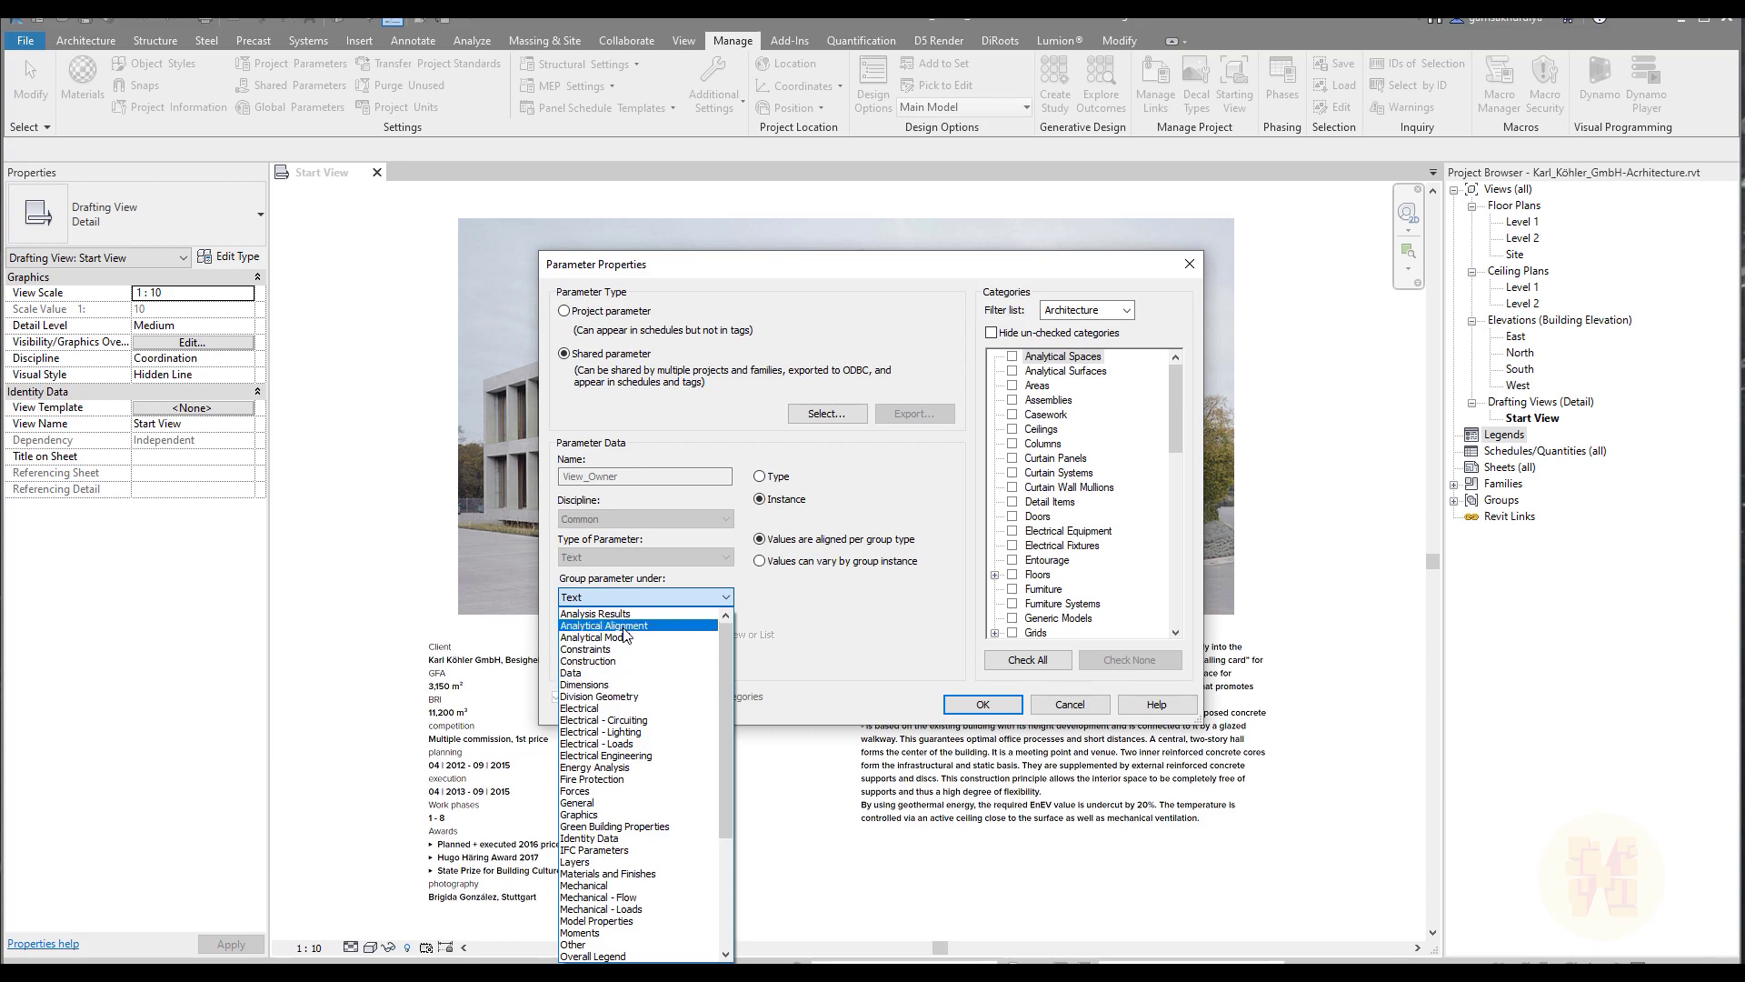
scroll(641, 706, down, 5)
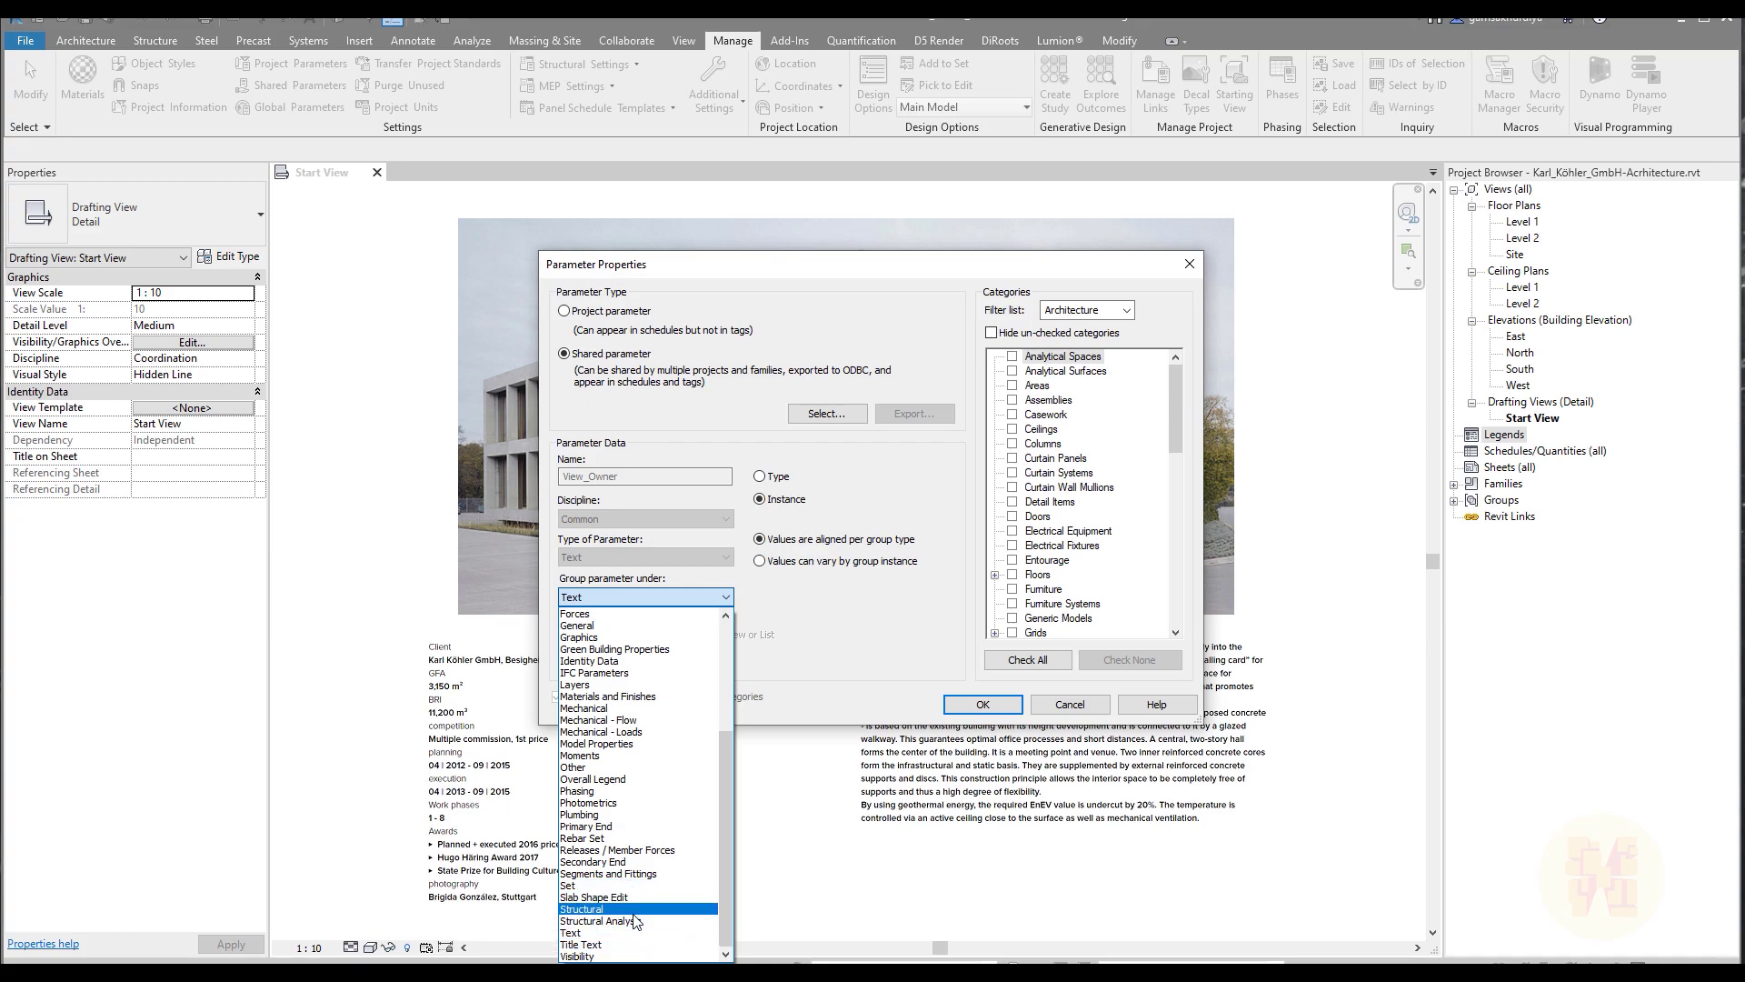
scroll(636, 900, up, 4)
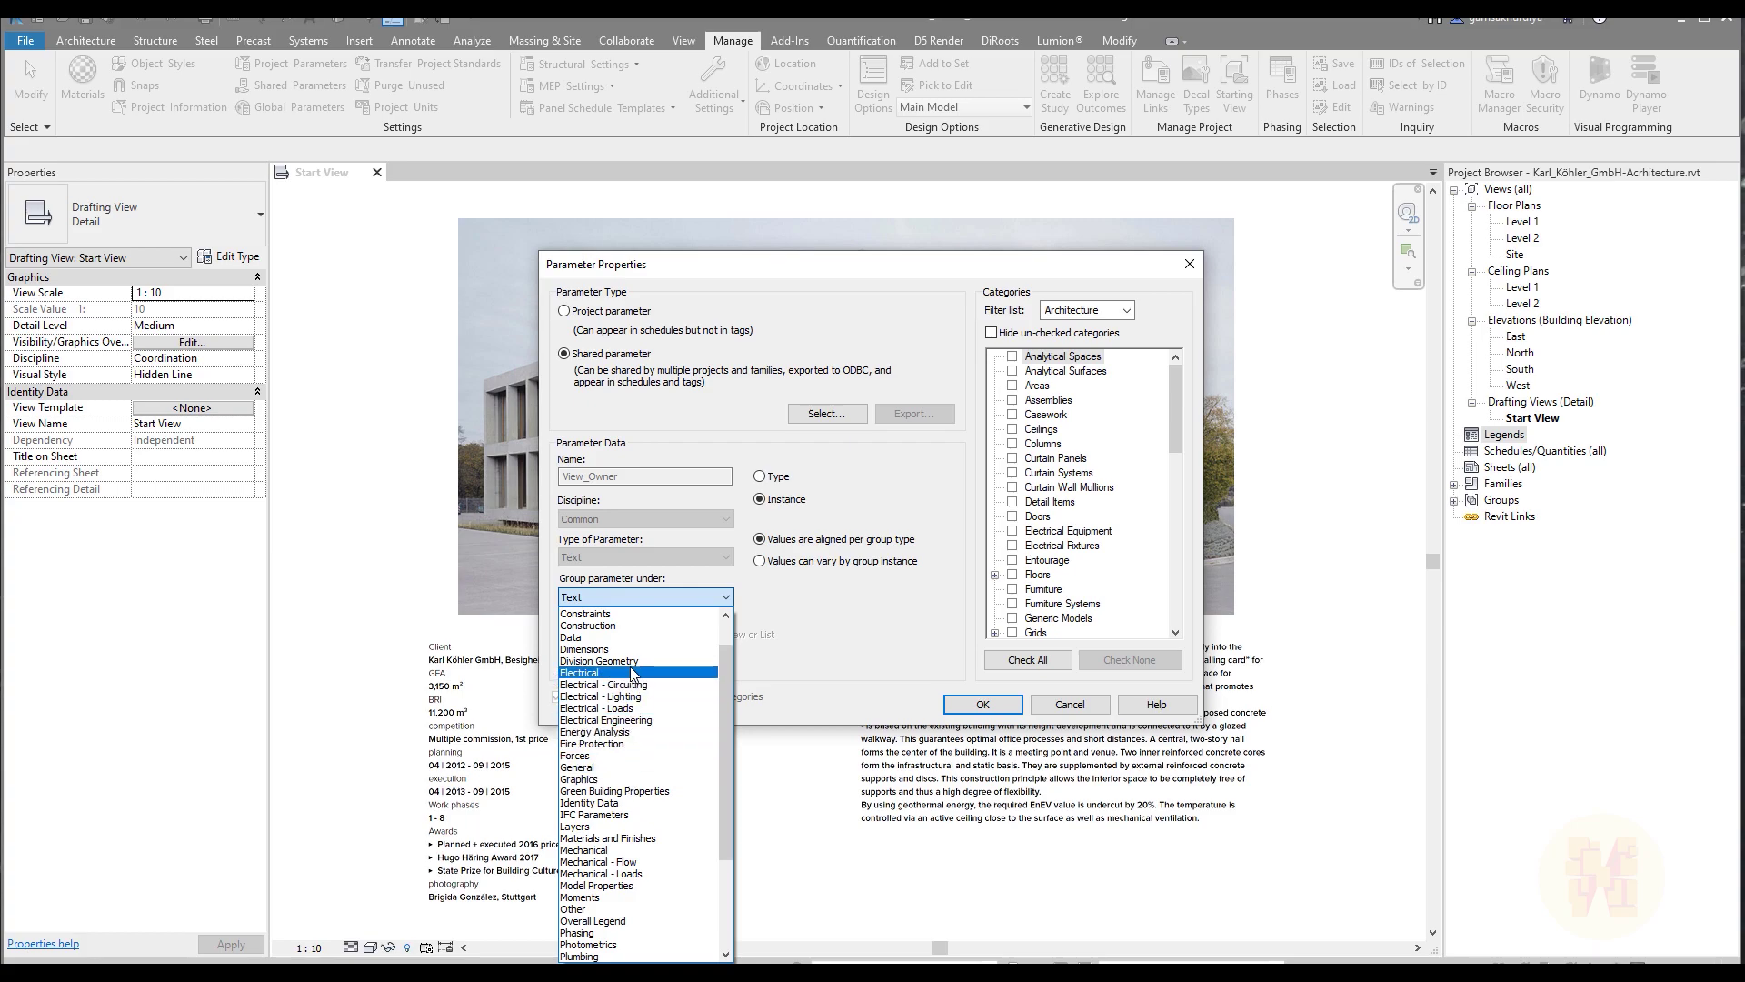
click(633, 637)
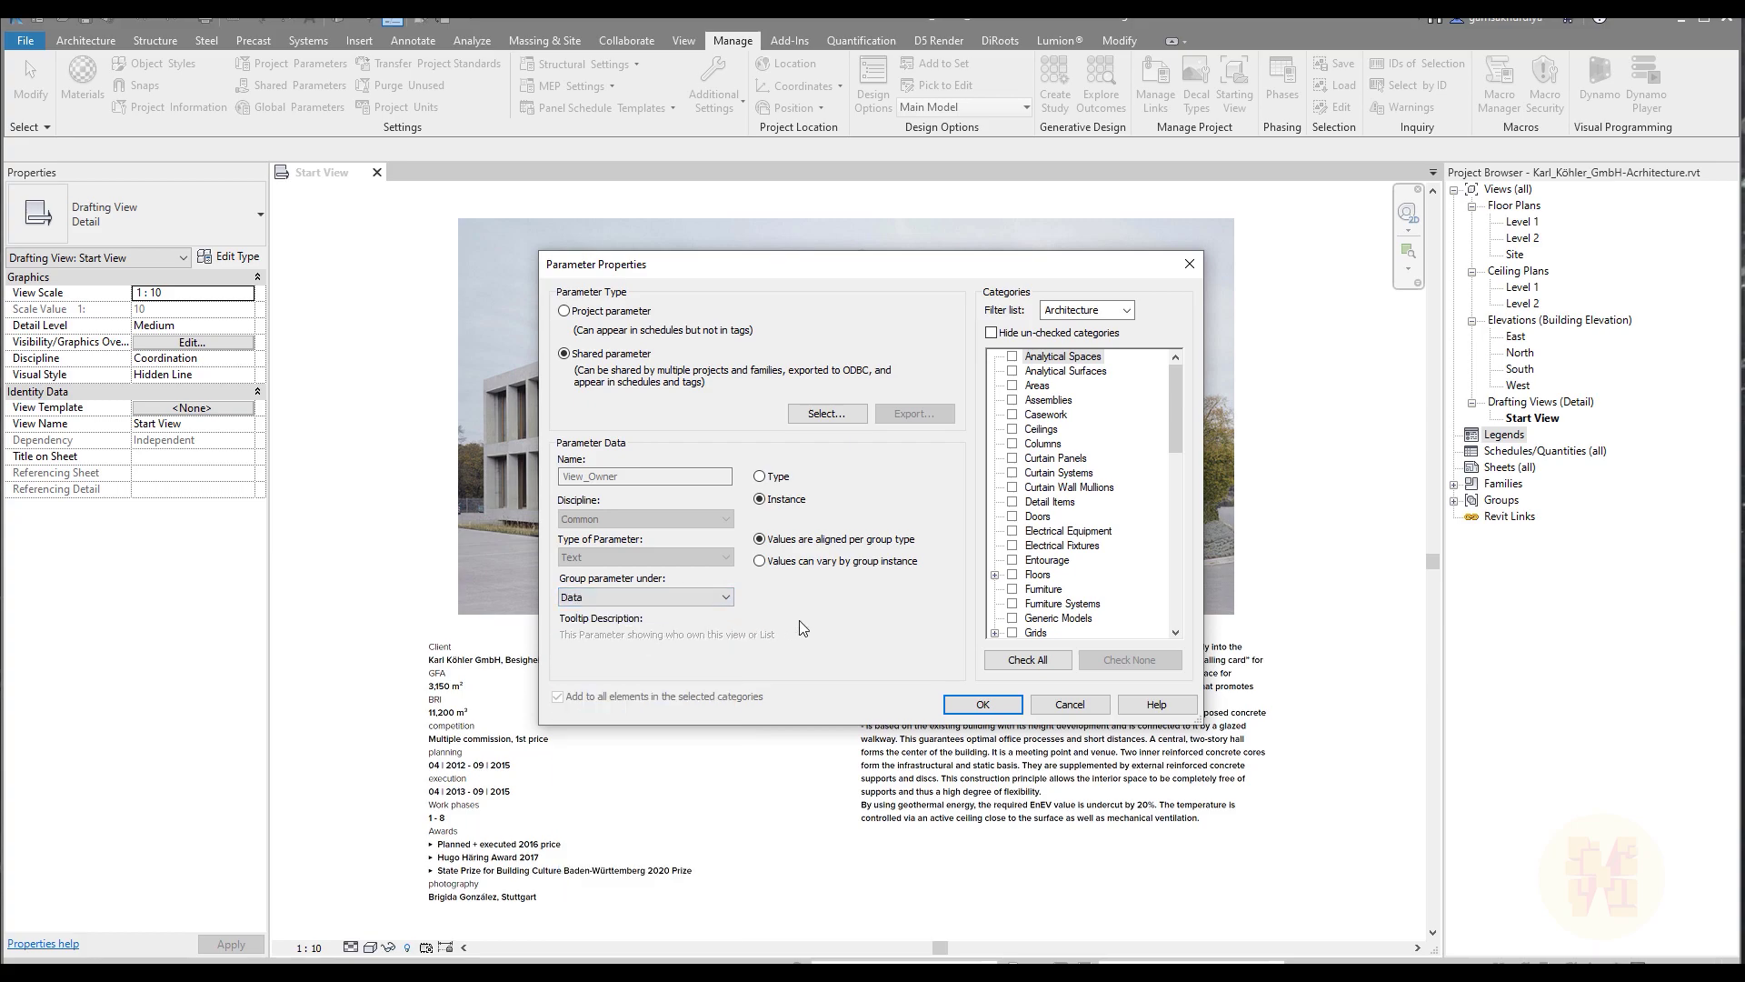
- Assign View_Owner to the Views and Sheets categories, leaving Schedules out, and add it to the project parameters
drag(1172, 413, 1171, 596)
click(1013, 589)
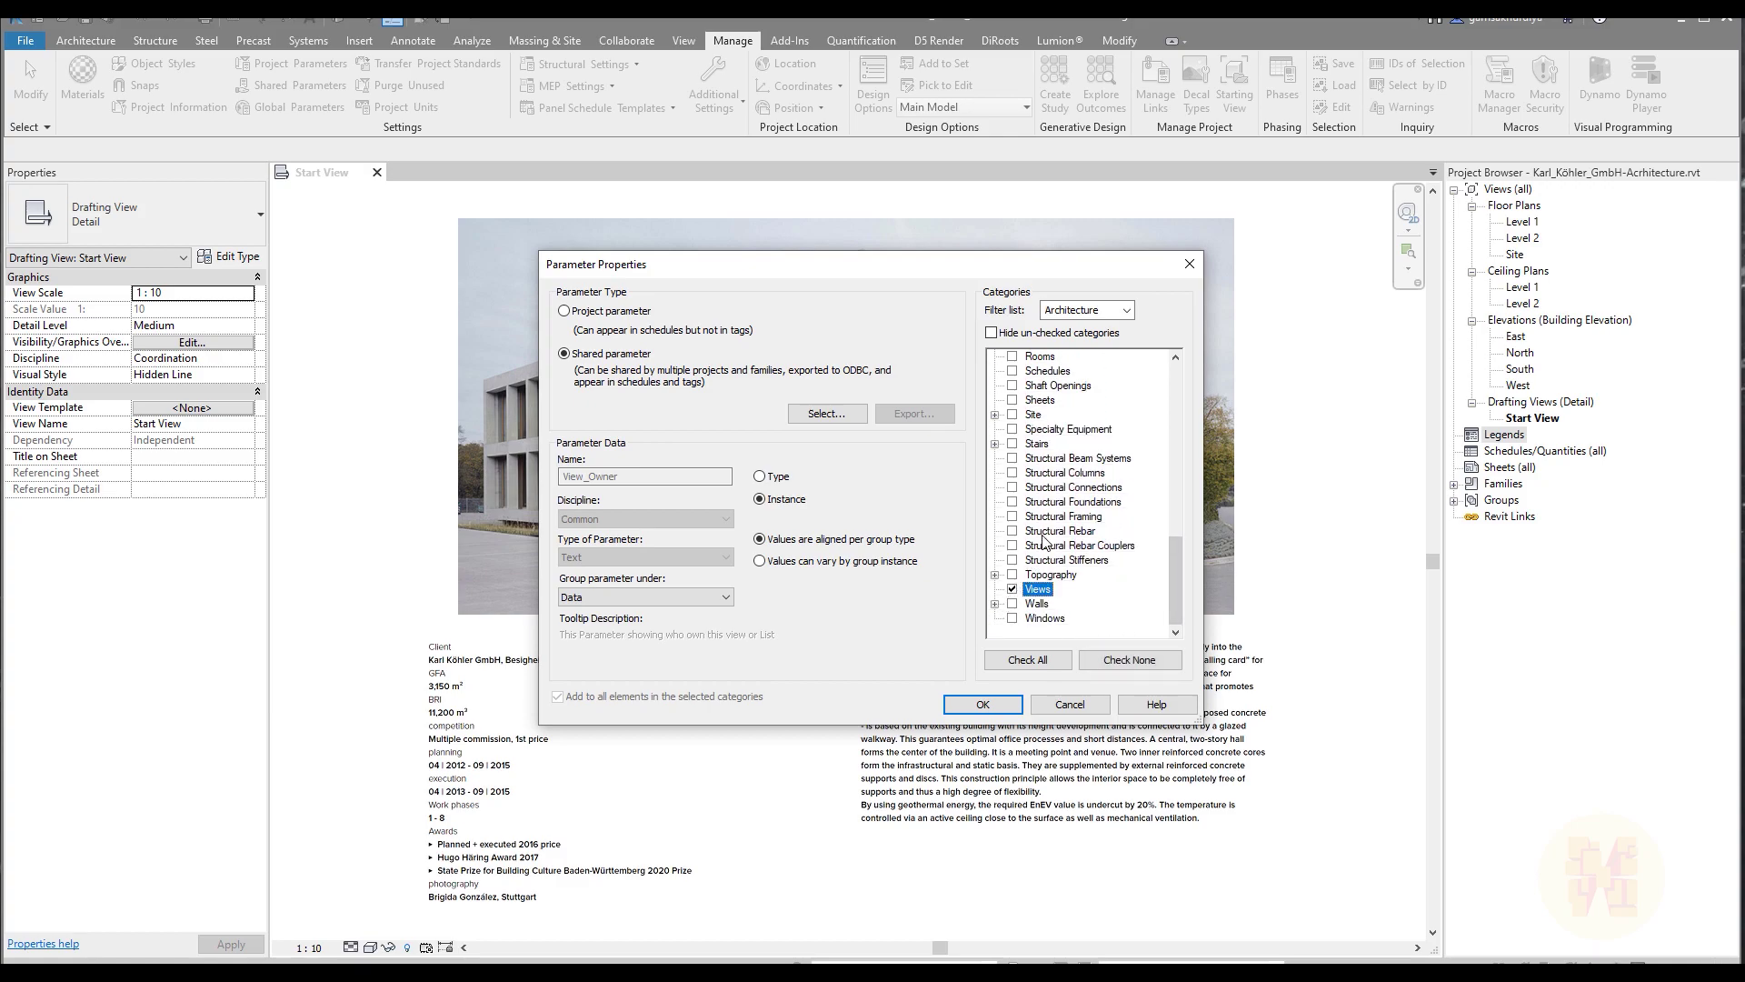
scroll(1044, 541, up, 5)
scroll(1044, 541, up, 4)
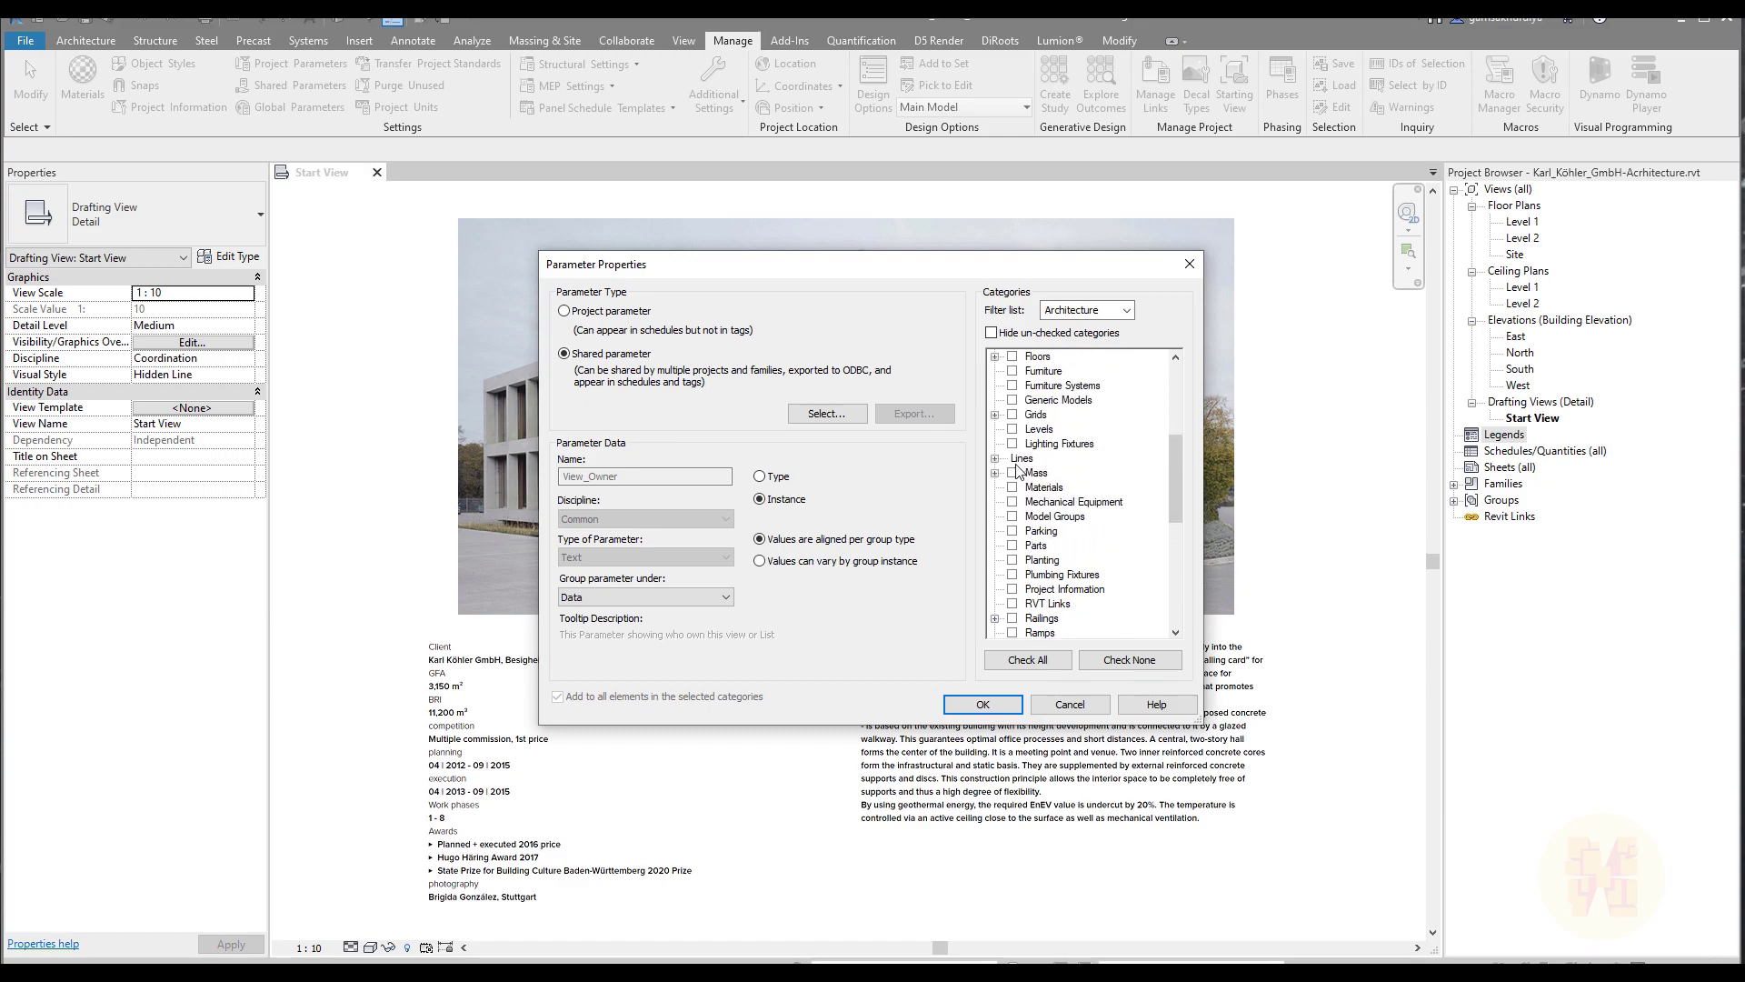
scroll(1077, 514, down, 5)
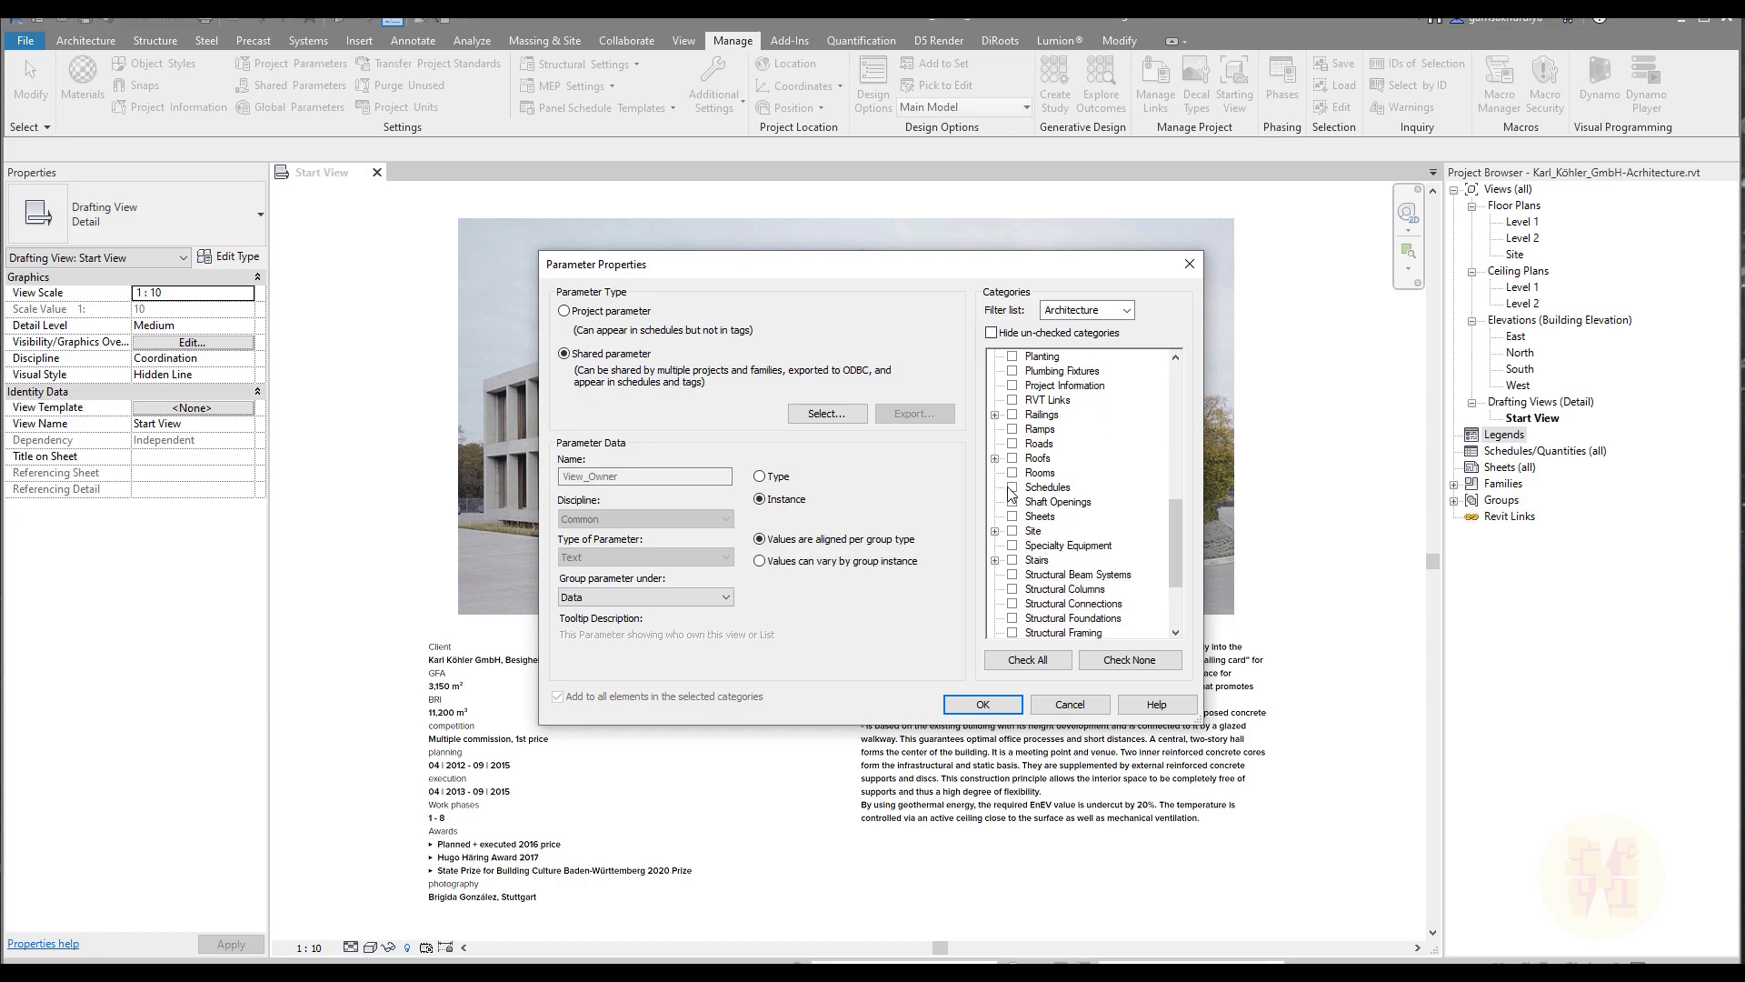
click(1013, 488)
click(1013, 517)
click(1014, 488)
click(1013, 488)
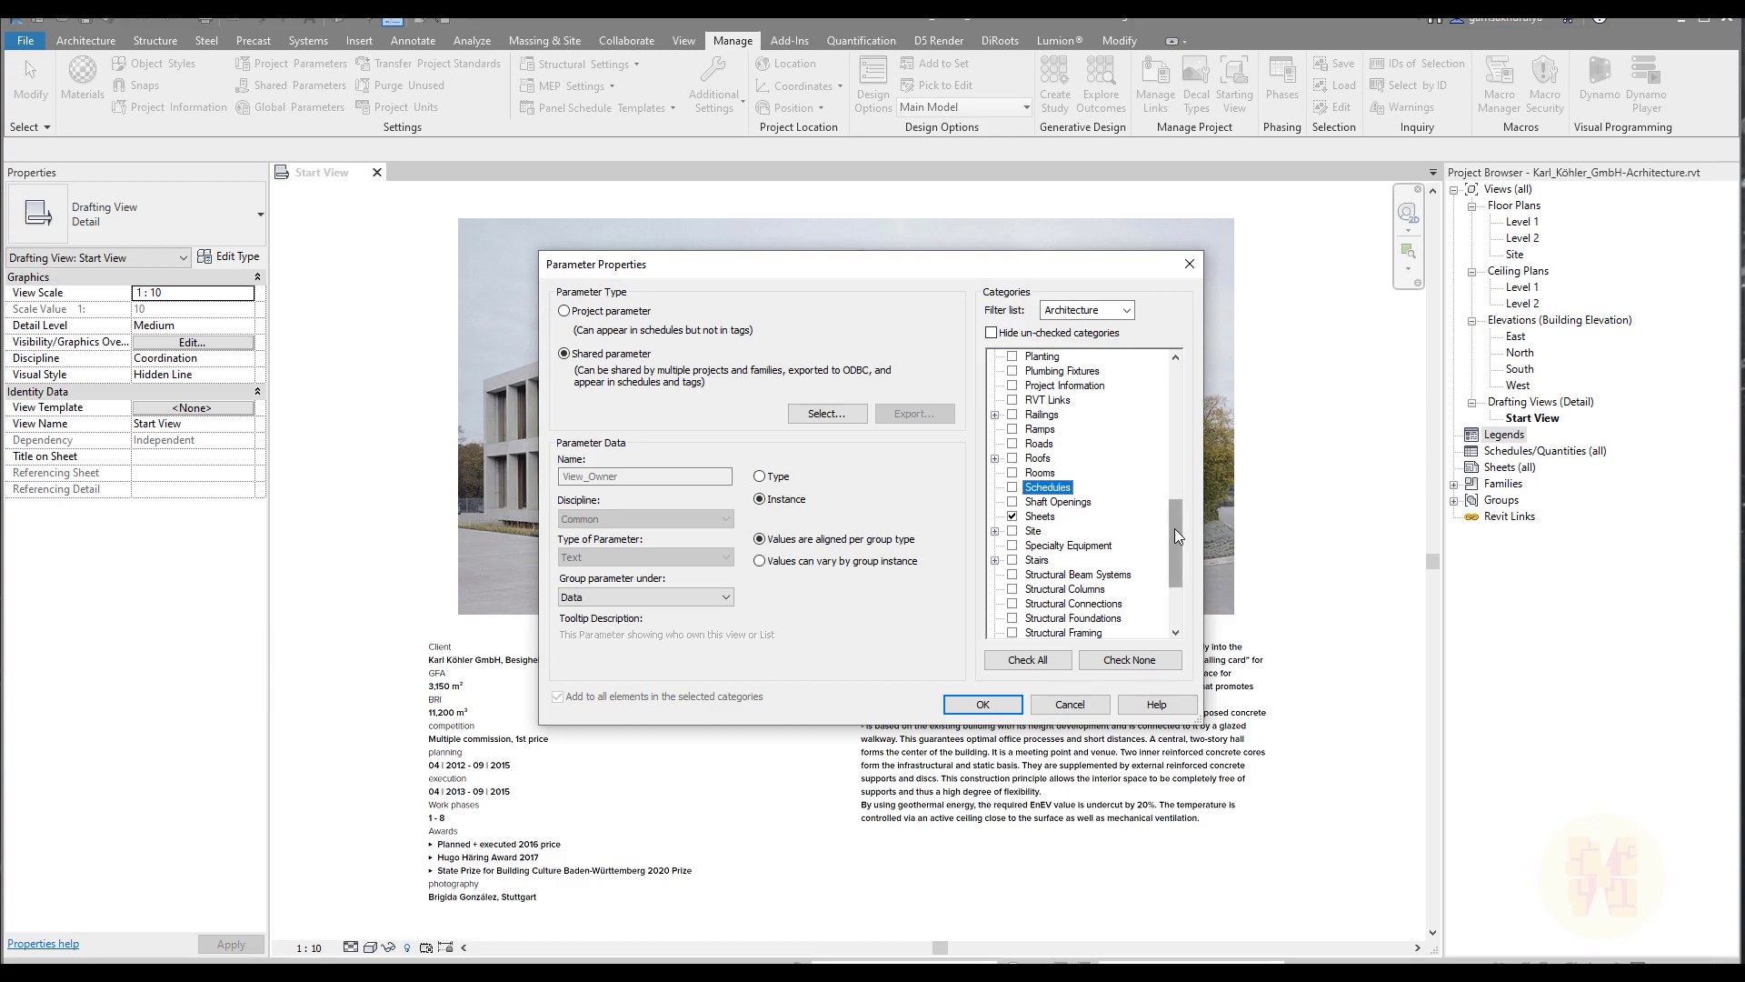
drag(1175, 537, 1176, 556)
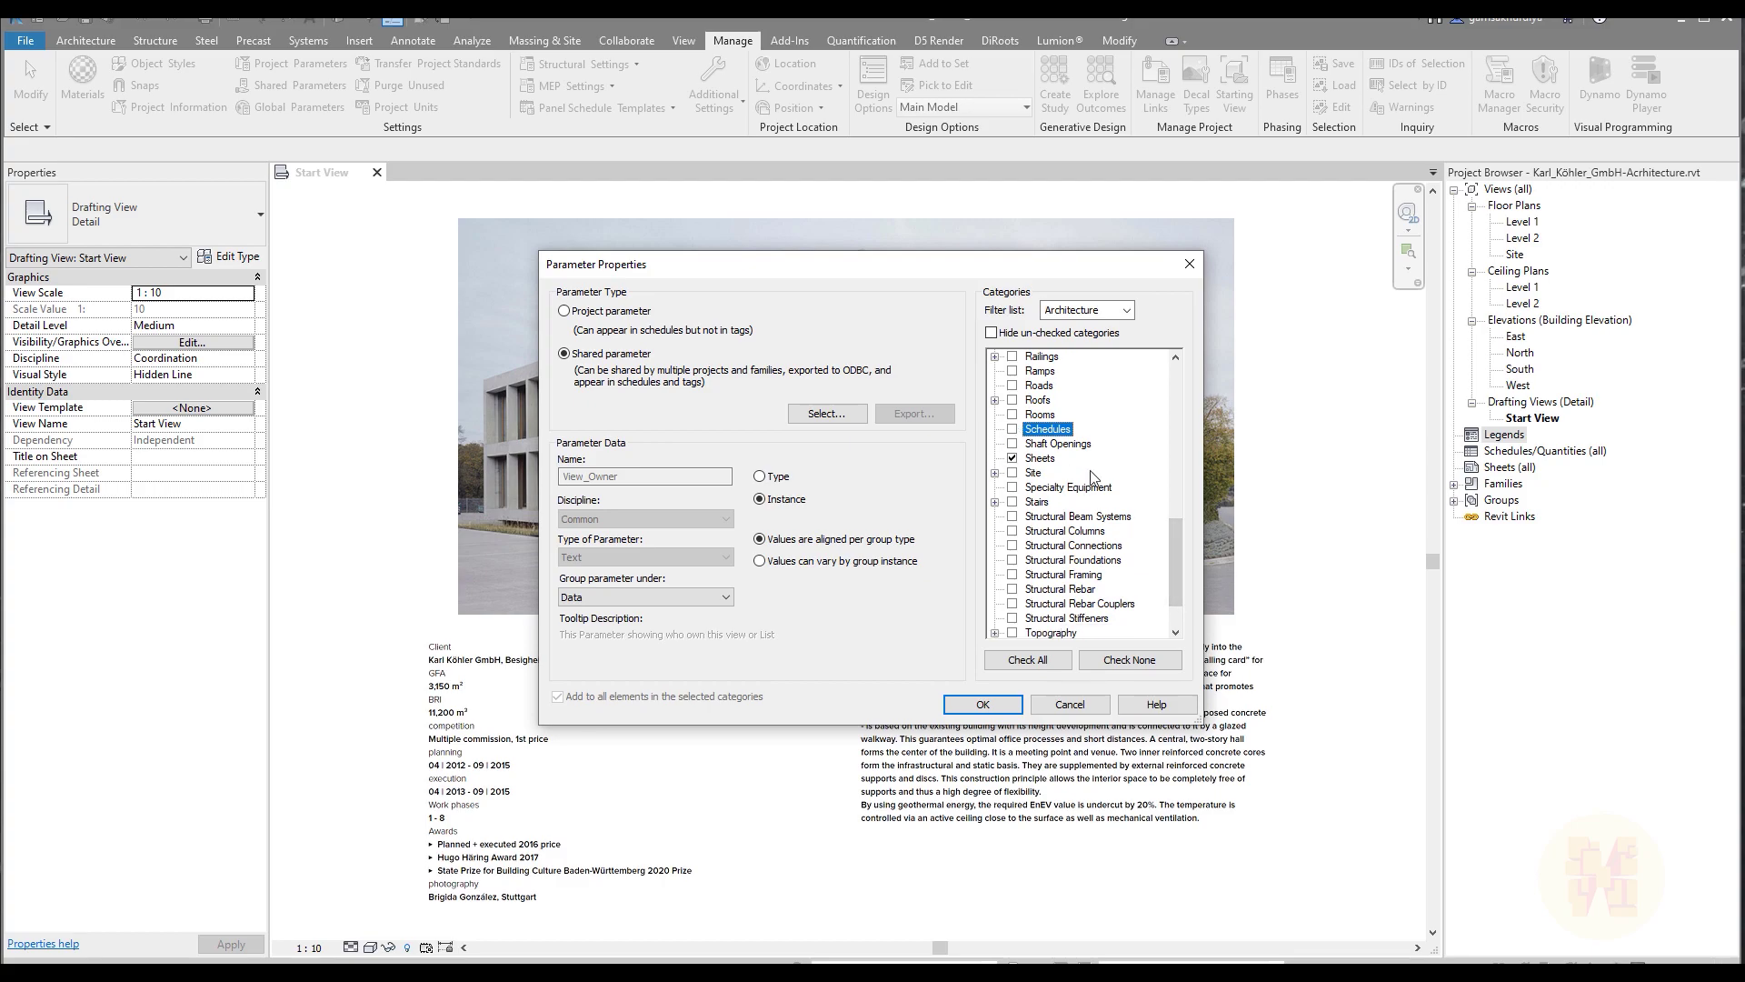
mouse_move(1172, 546)
mouse_down()
mouse_move(1170, 524)
mouse_move(1171, 569)
mouse_up()
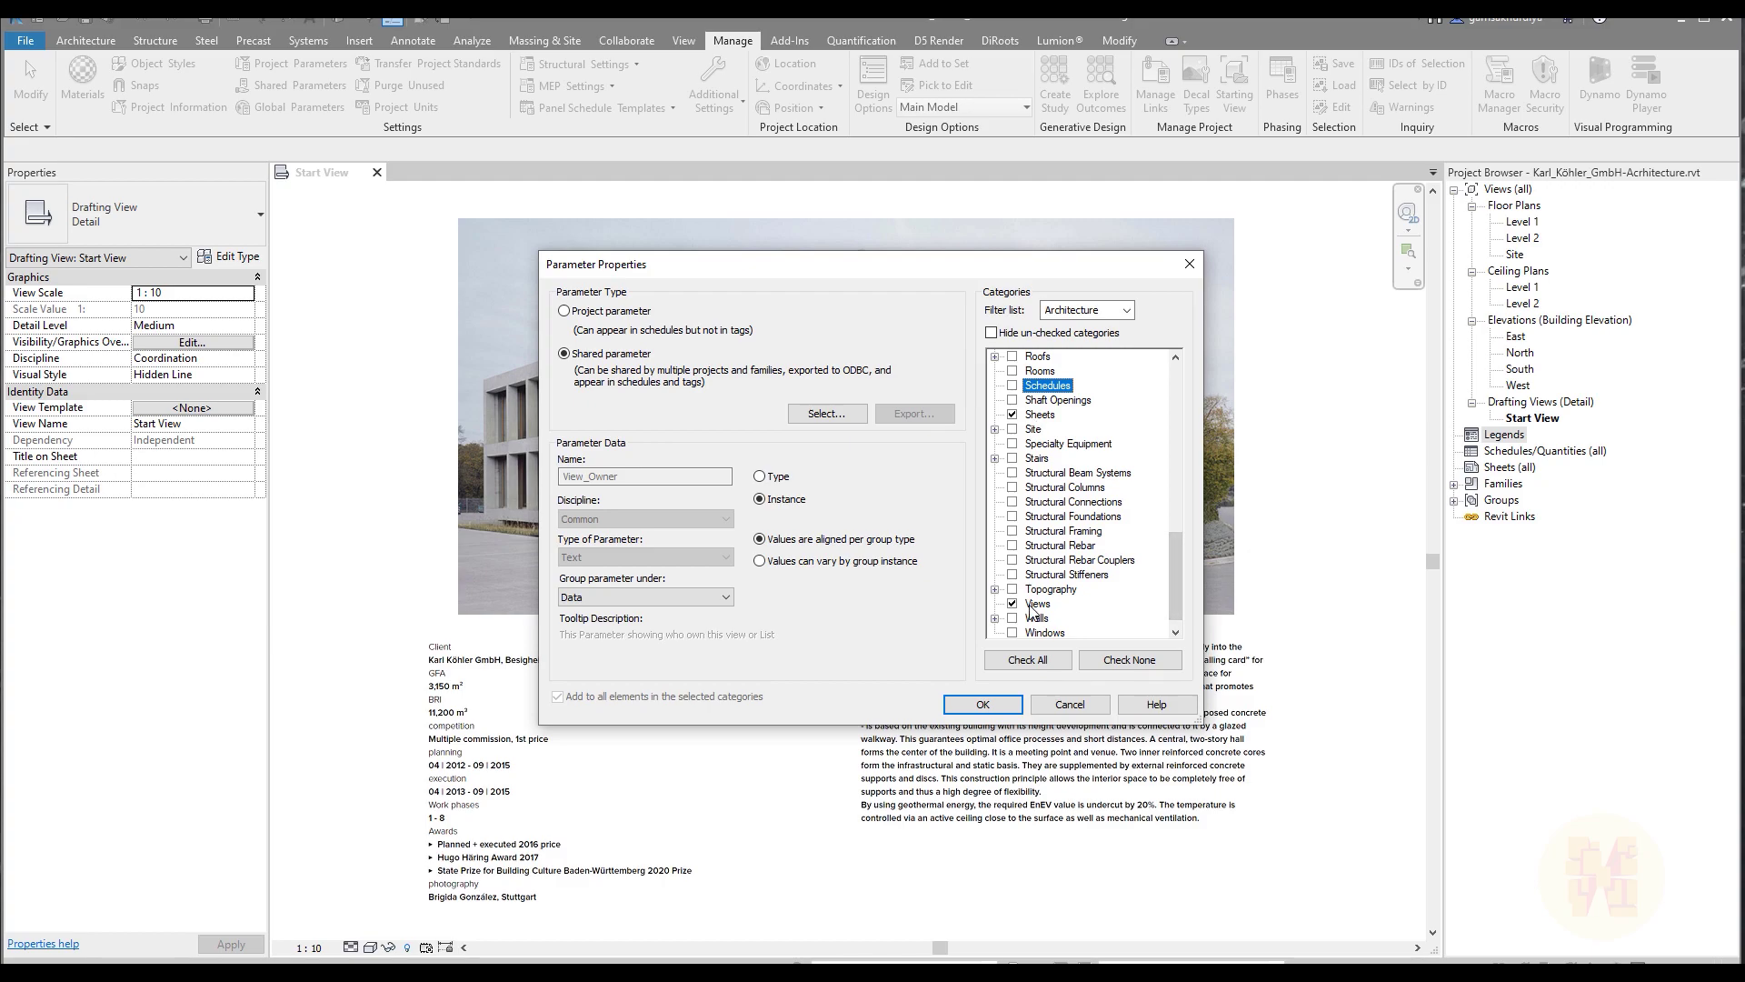
click(984, 705)
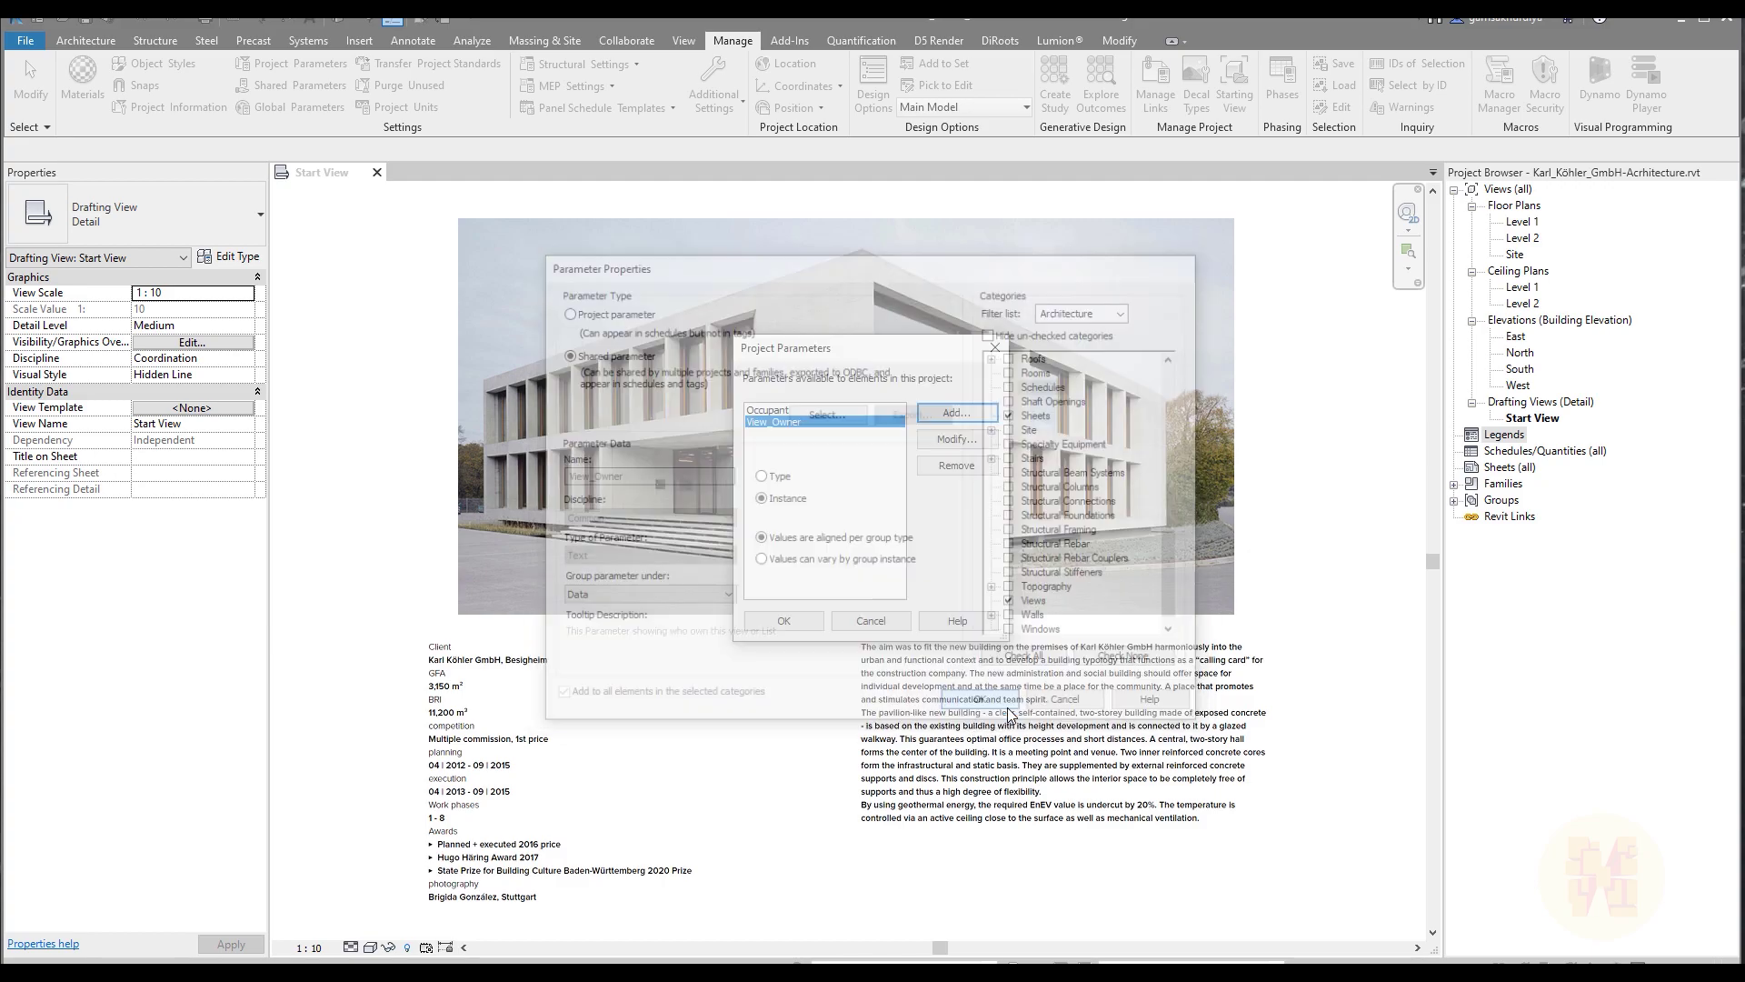
click(785, 627)
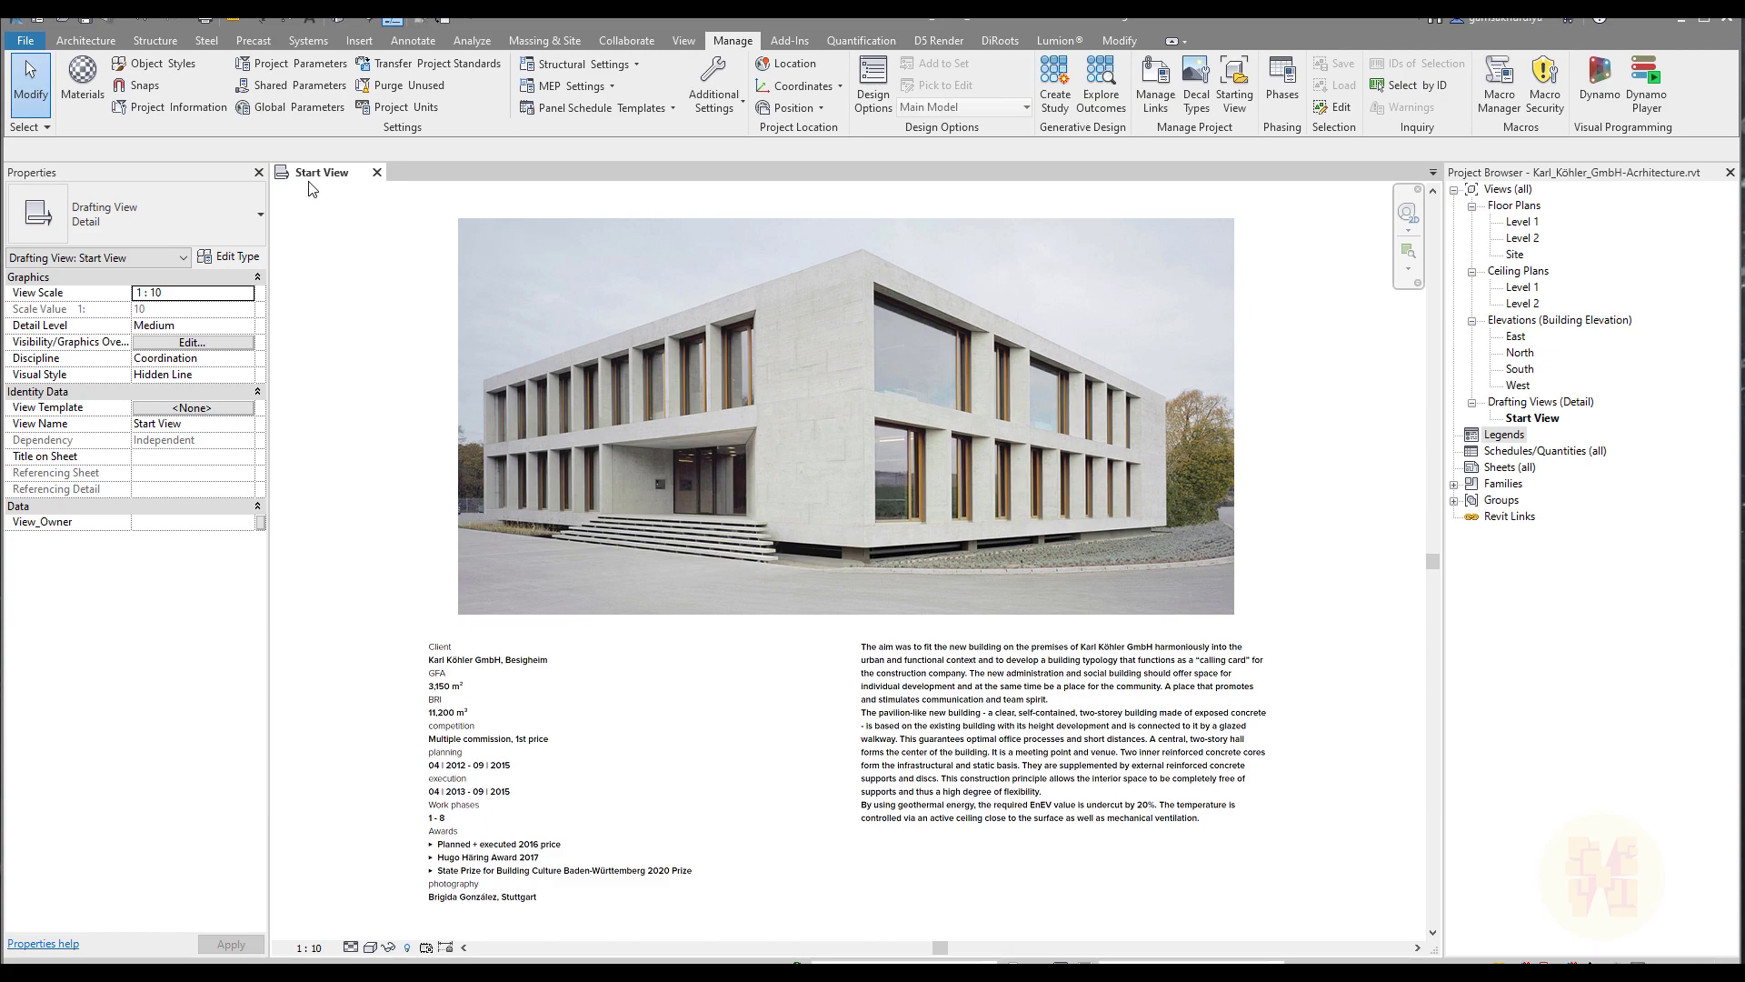
- Fill in the Start View's View_Owner value with the owner's first name in capitals, preceded by an asterisk
mouse_move(52, 534)
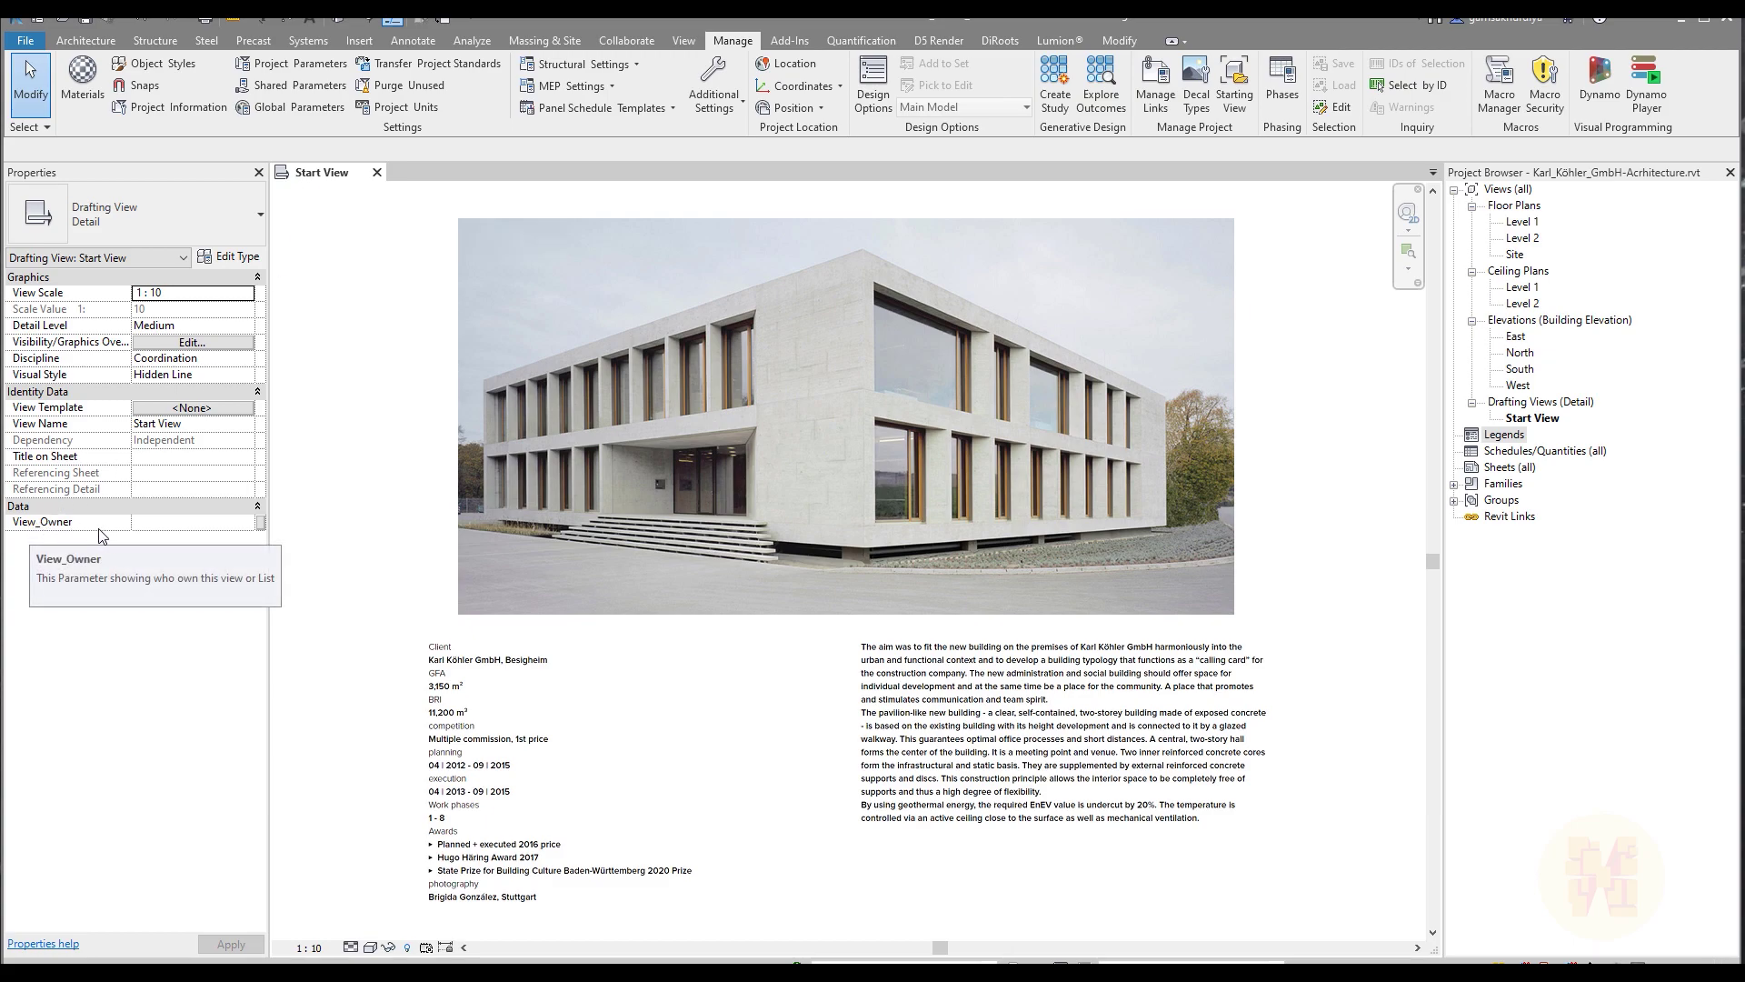
click(169, 523)
text(*)
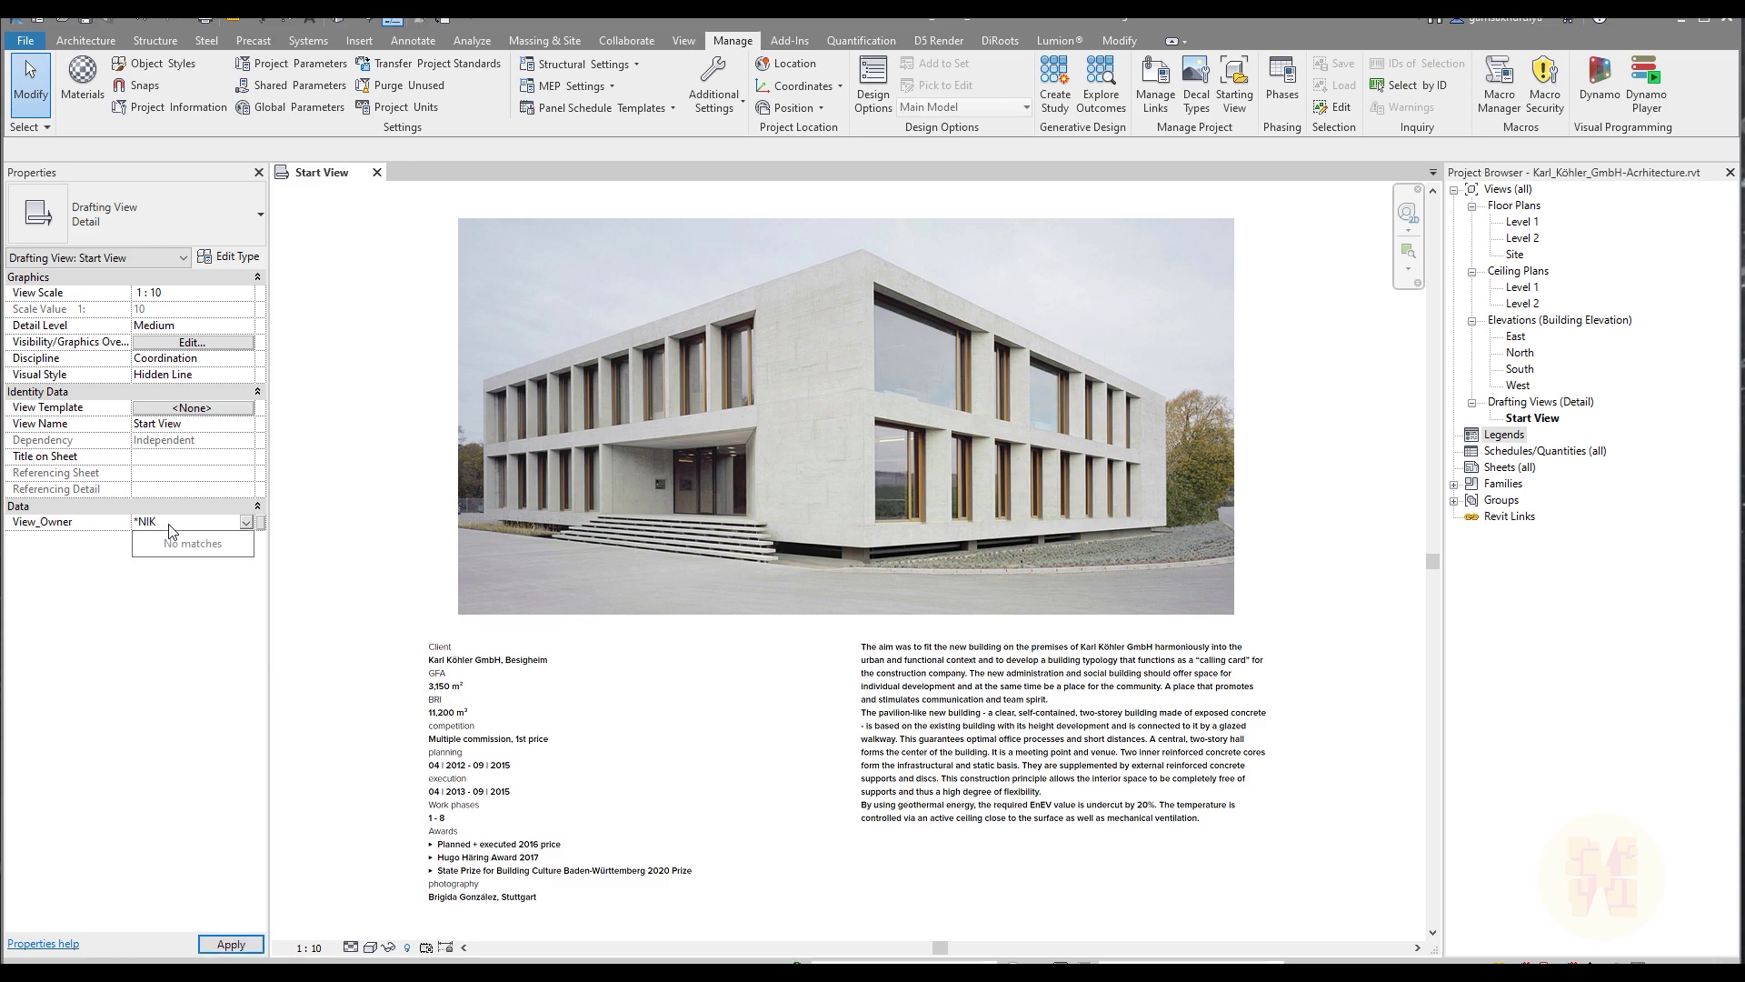
key(Return)
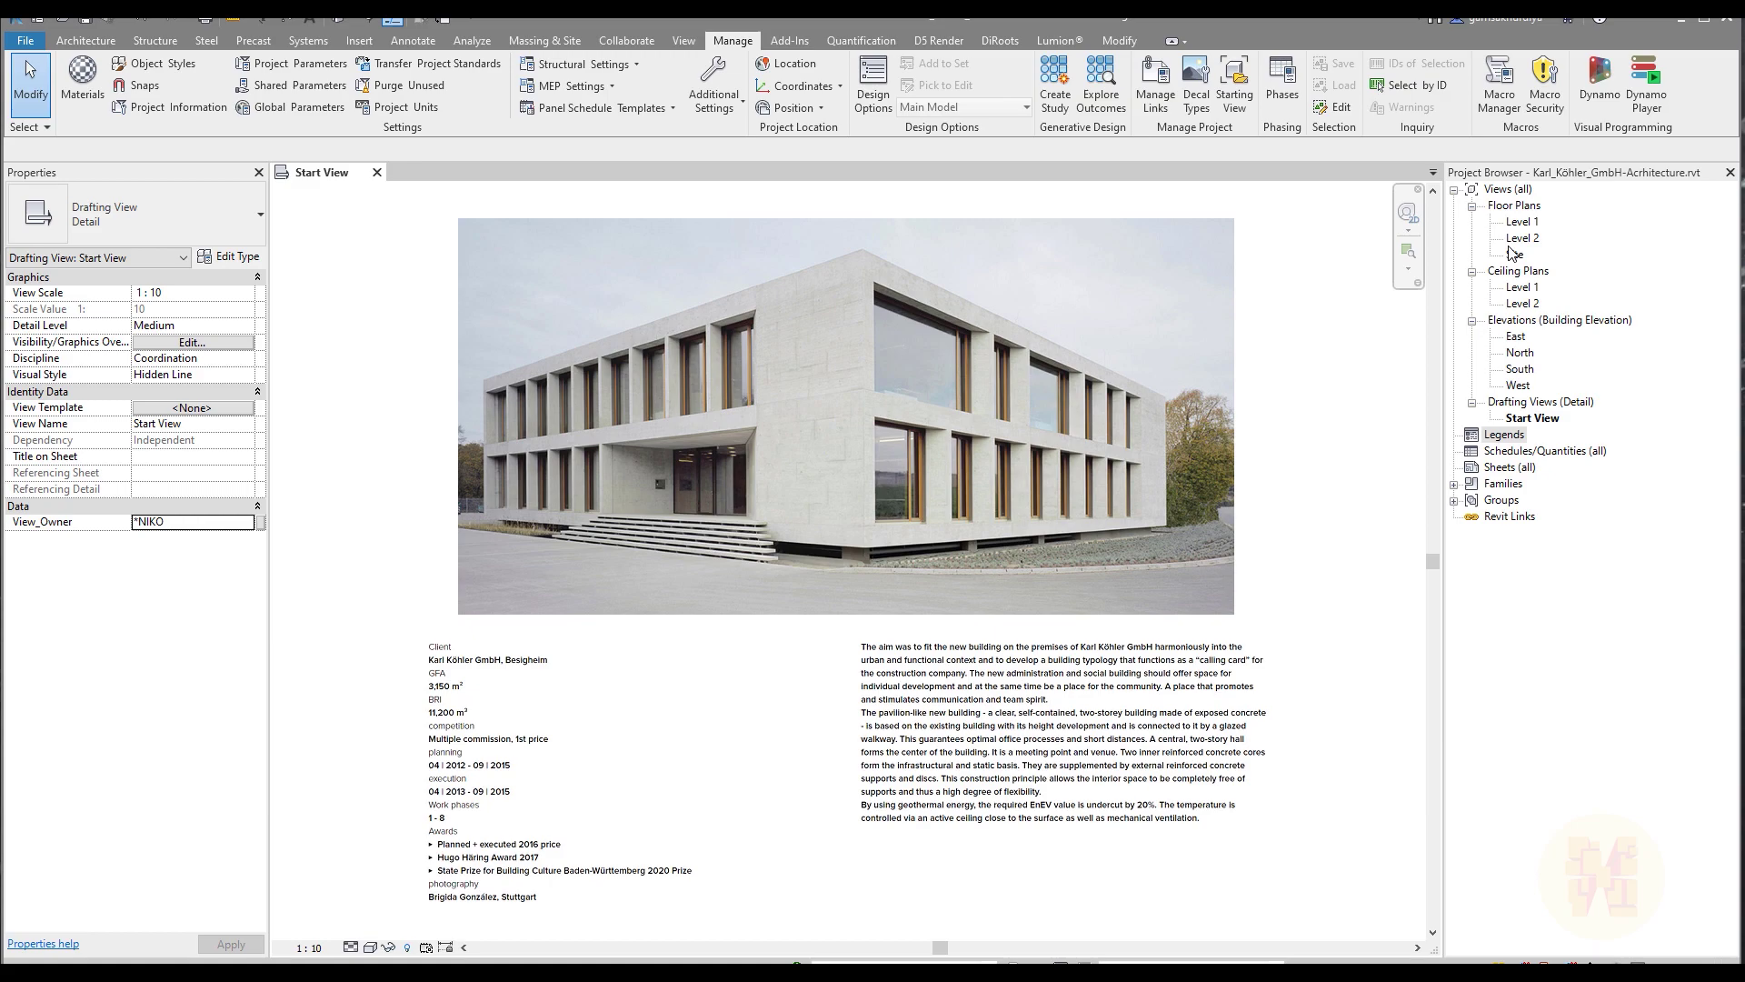
- Create a new browser organization scheme for views named By_View_Owner
click(1505, 191)
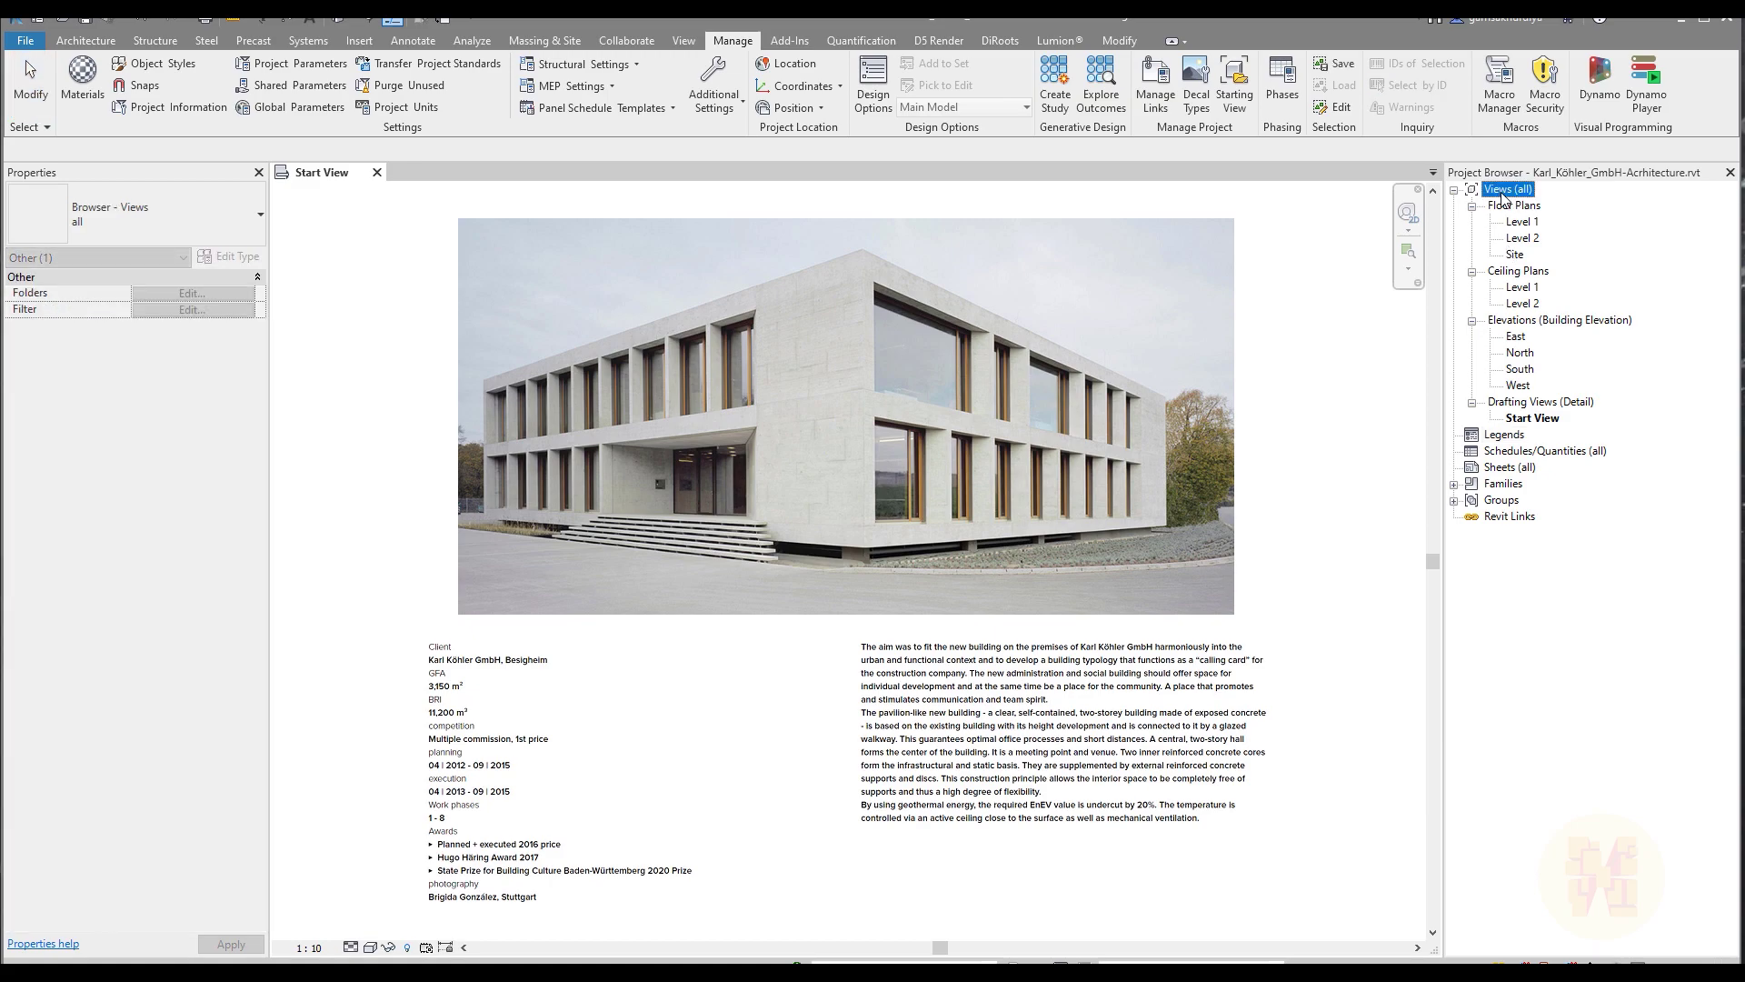
right_click(1504, 191)
click(1536, 207)
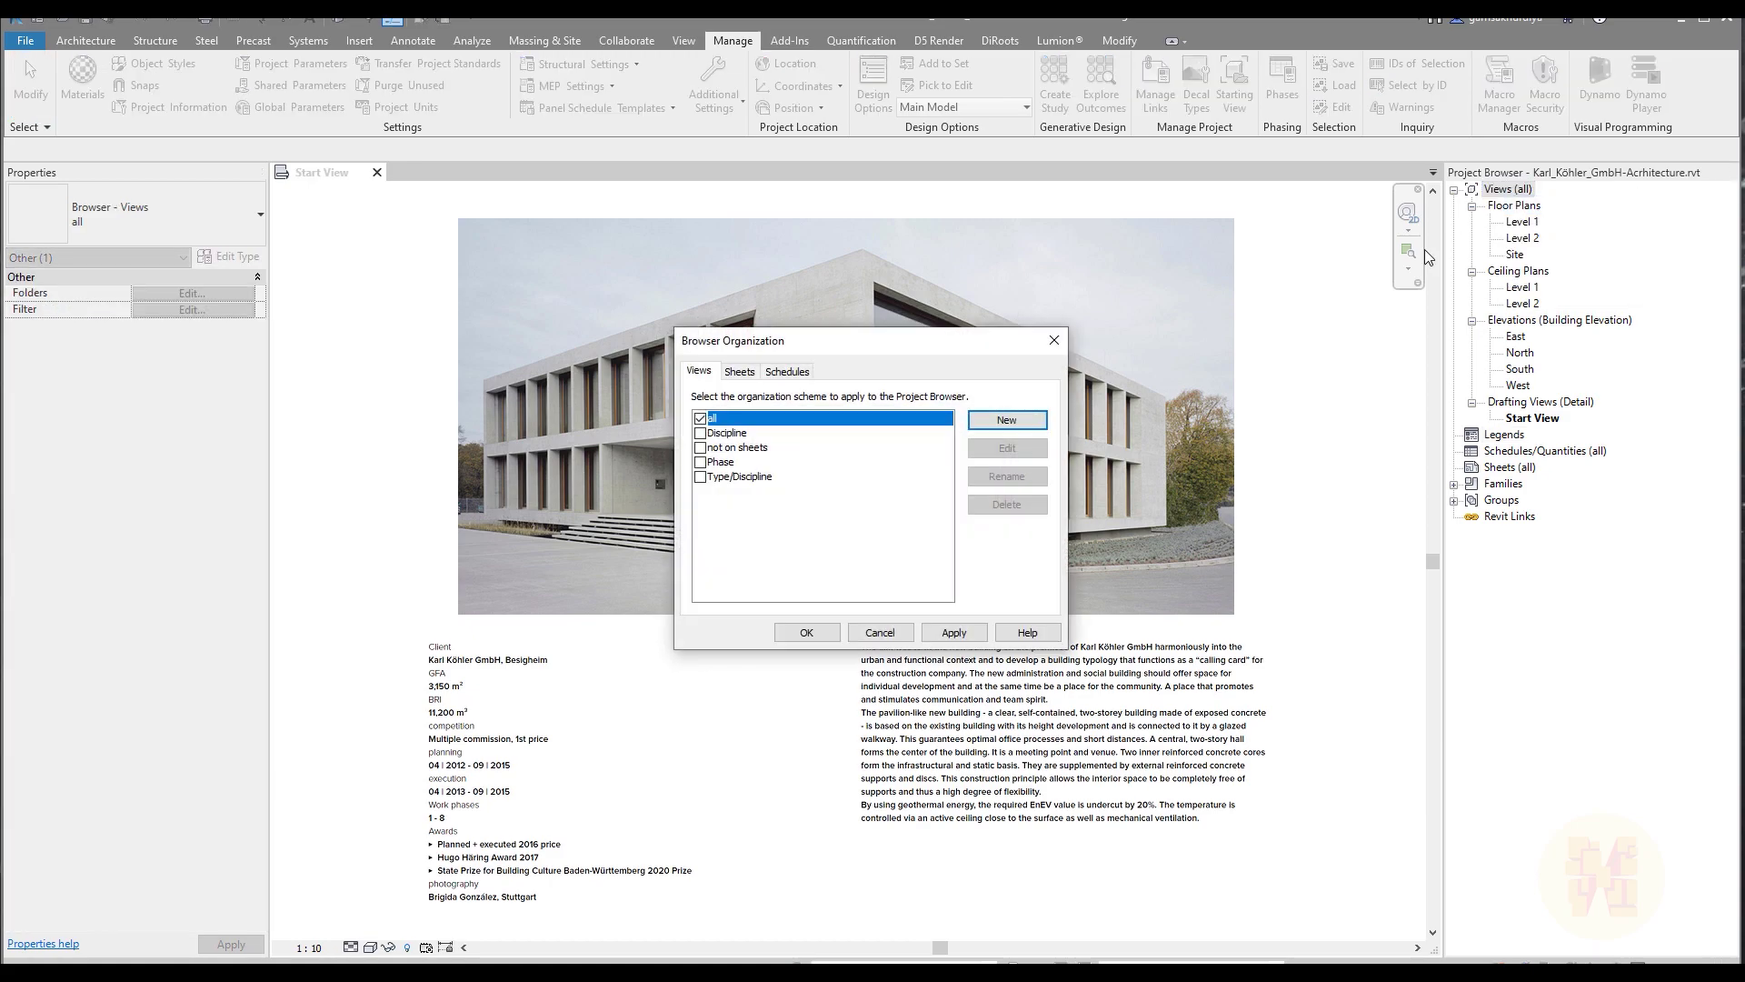
click(1034, 424)
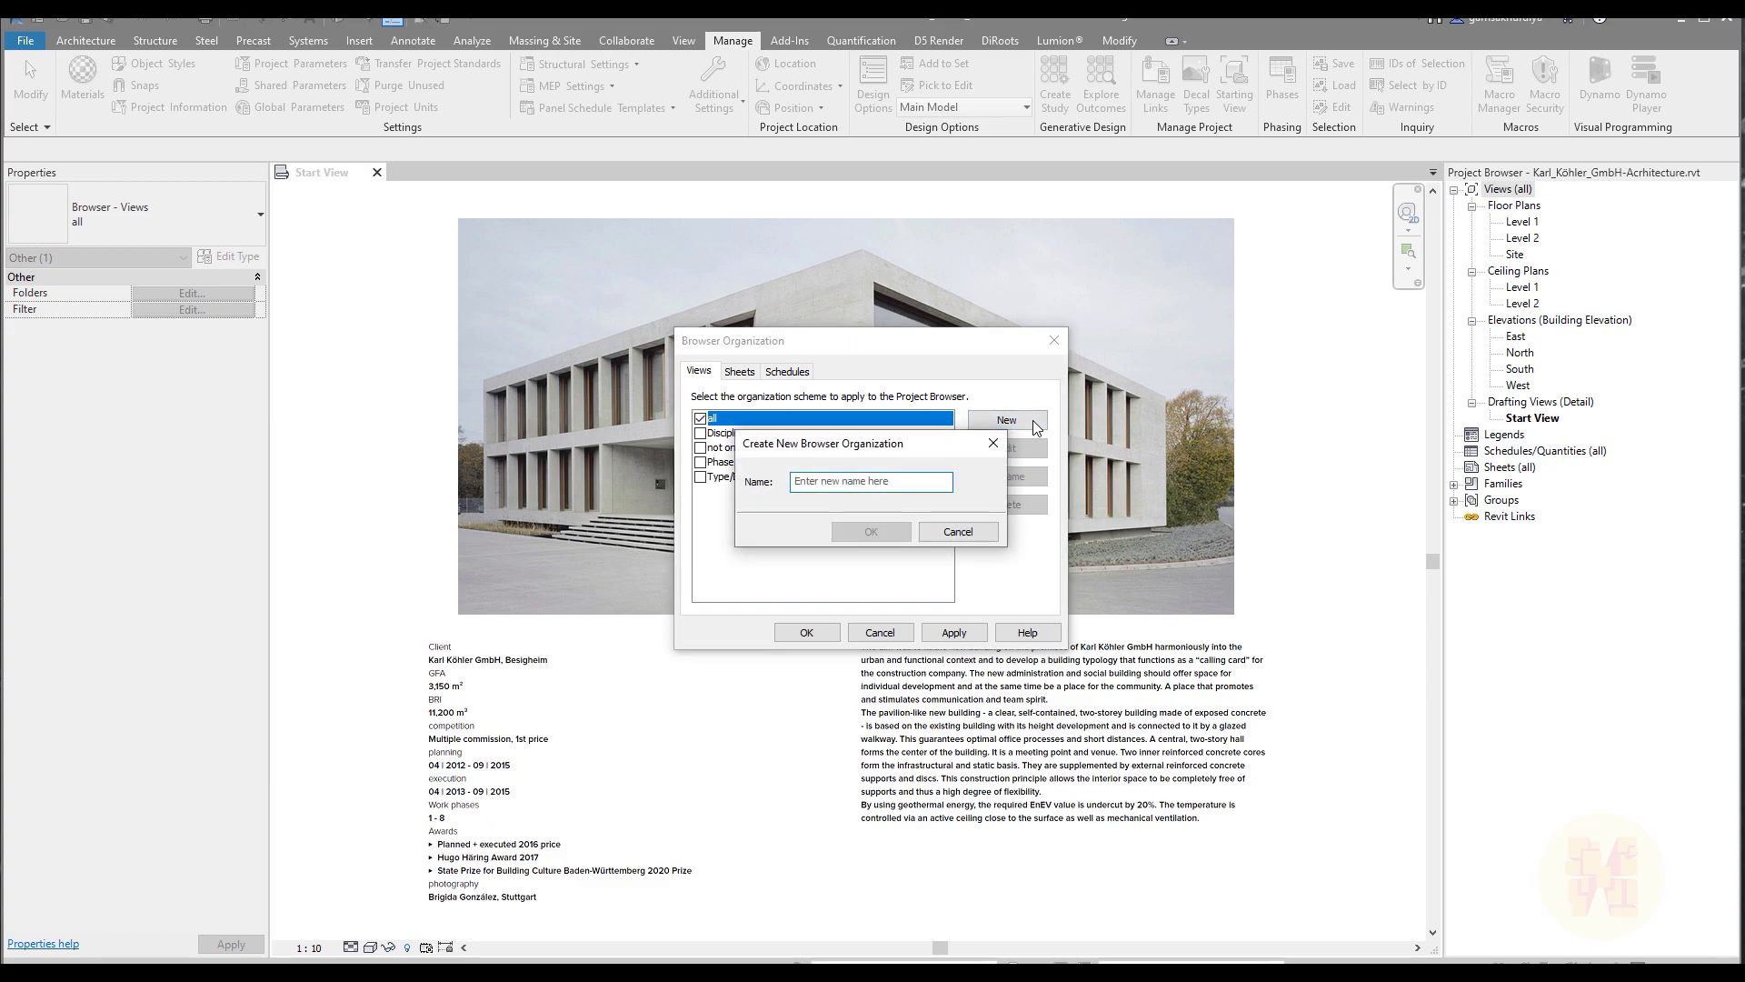
text(By)
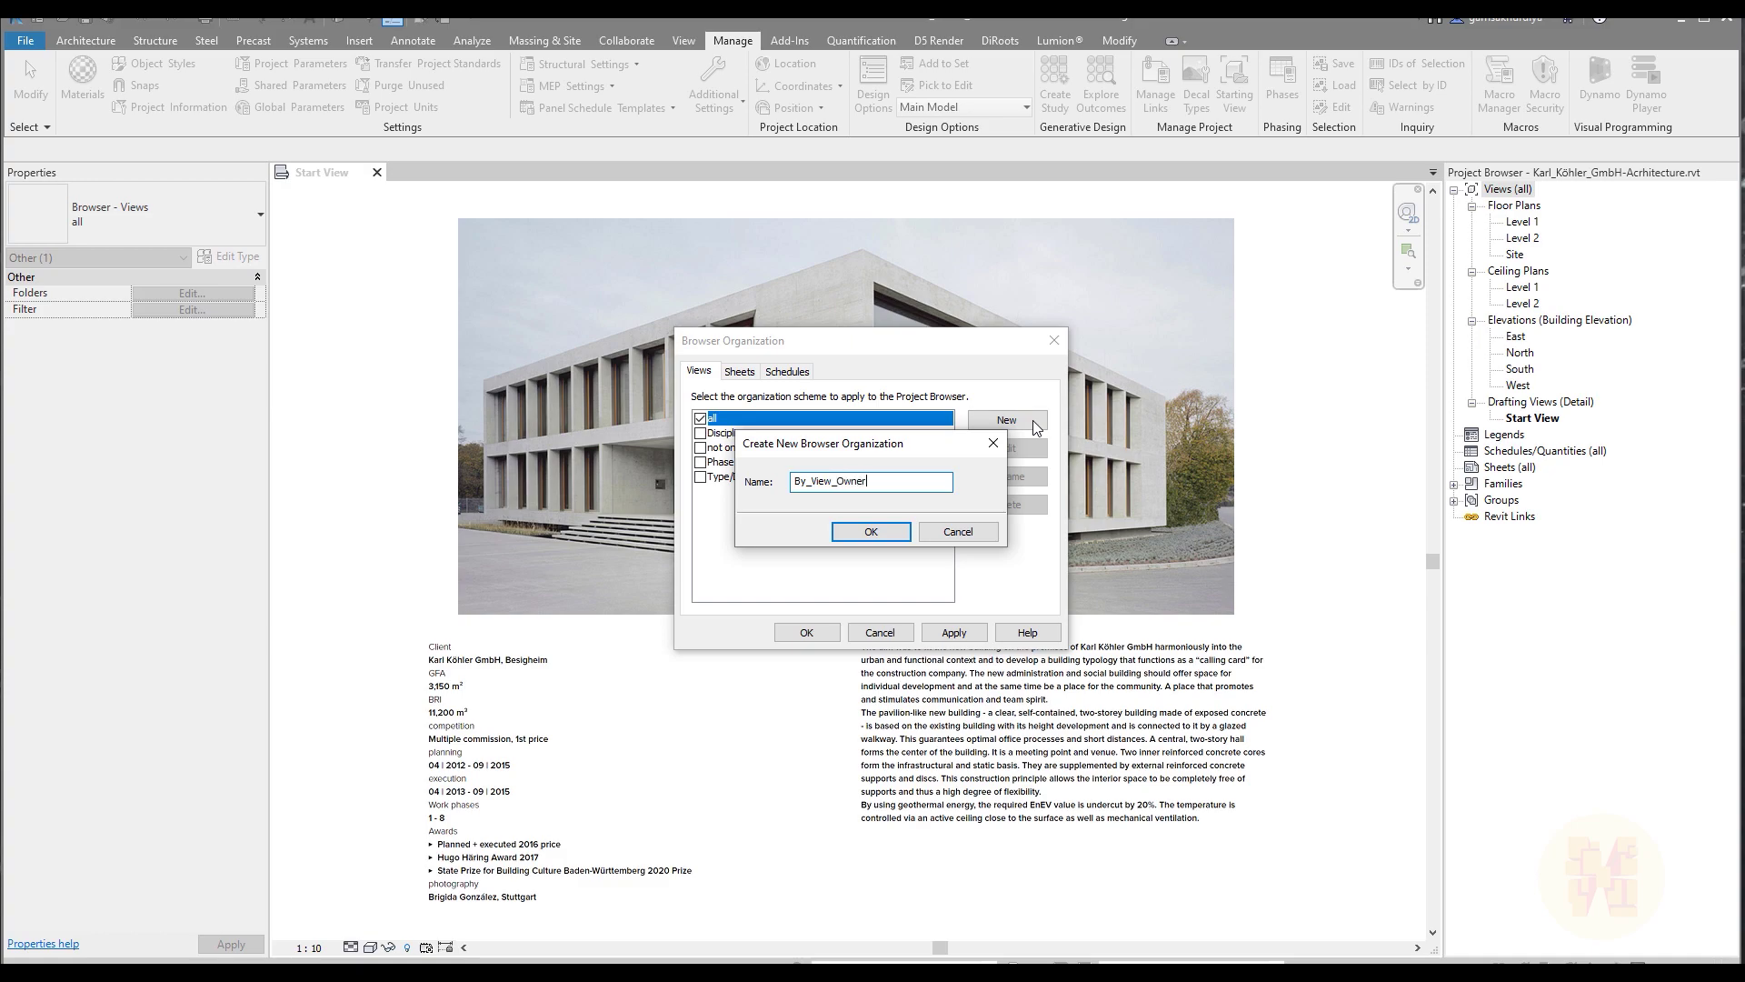
text(_View_Owner)
key(Return)
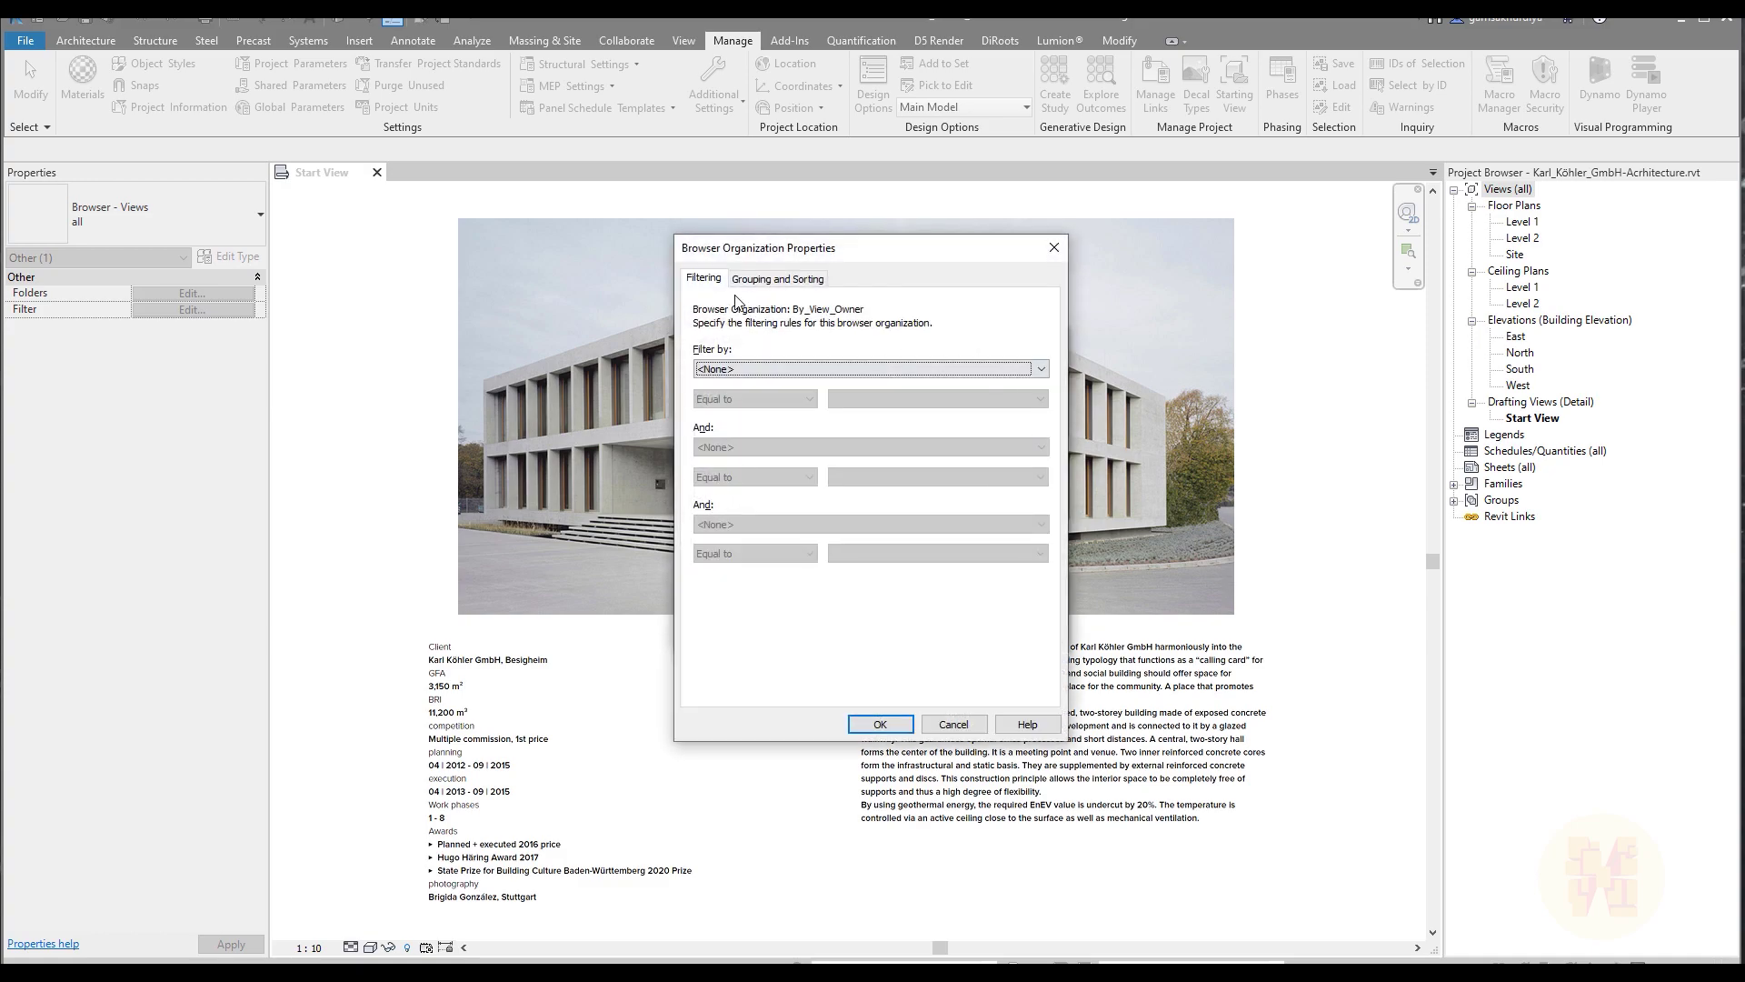
- Set the By_View_Owner scheme to group views by View_Owner and then by Type, keeping the ascending View Name sorting
drag(769, 249, 778, 262)
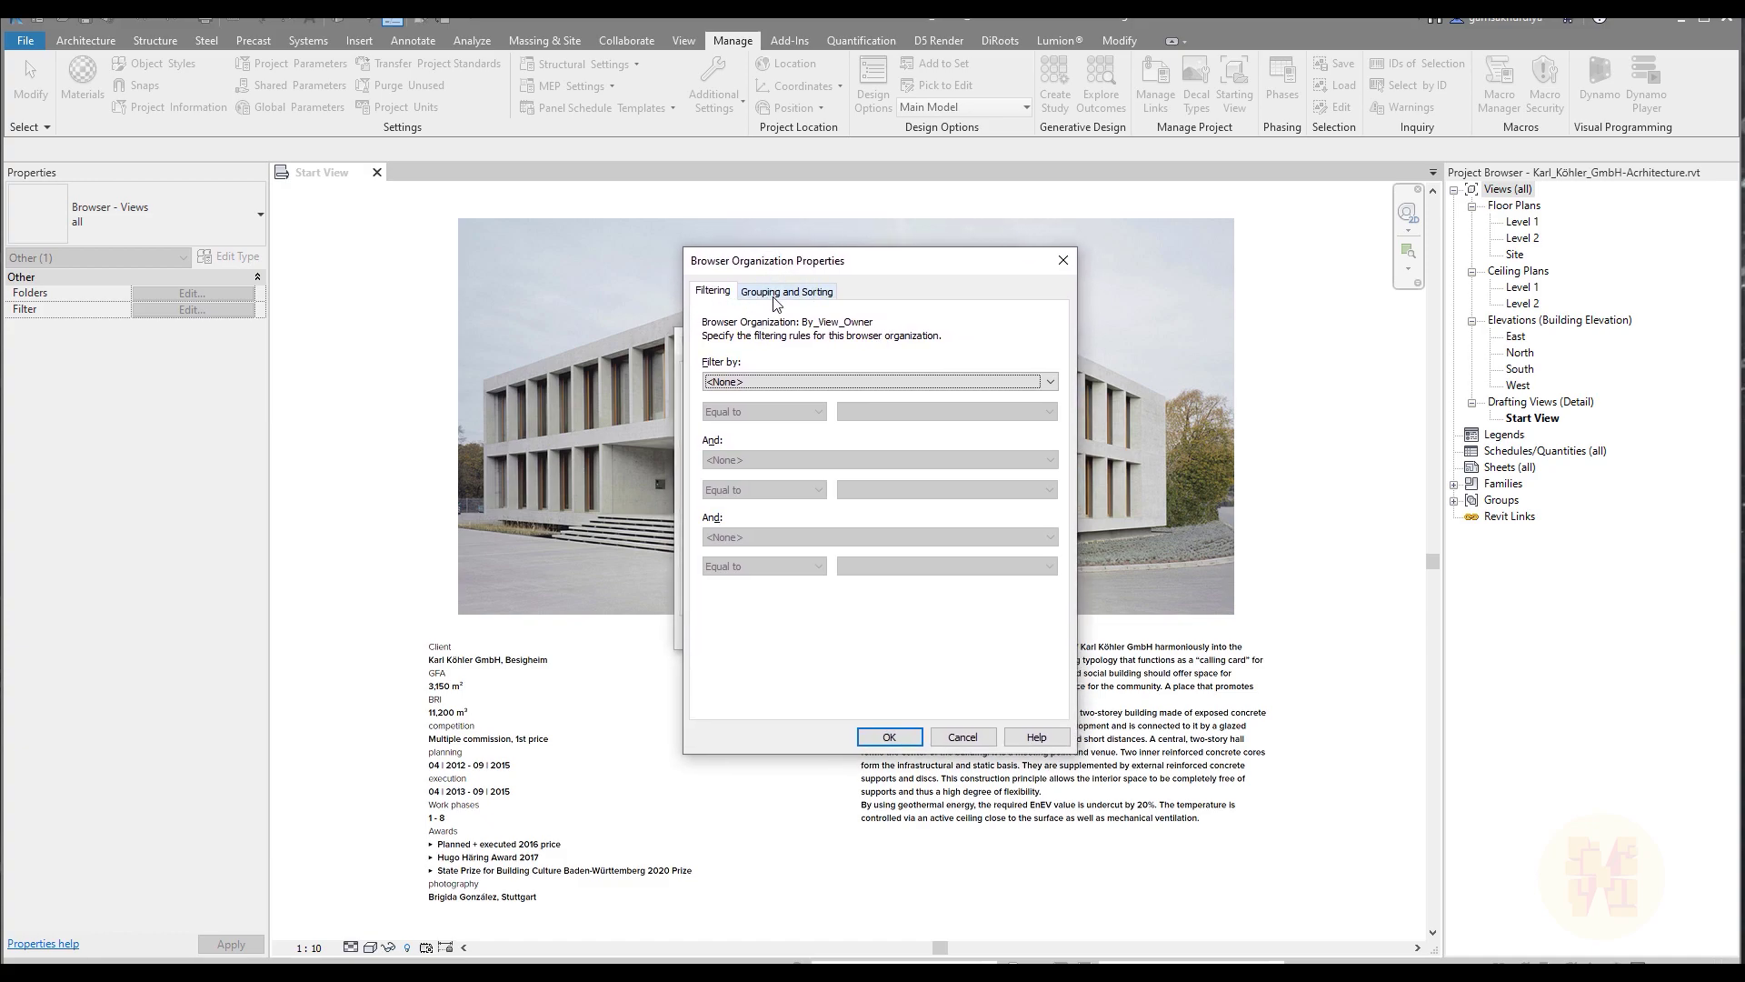
click(769, 296)
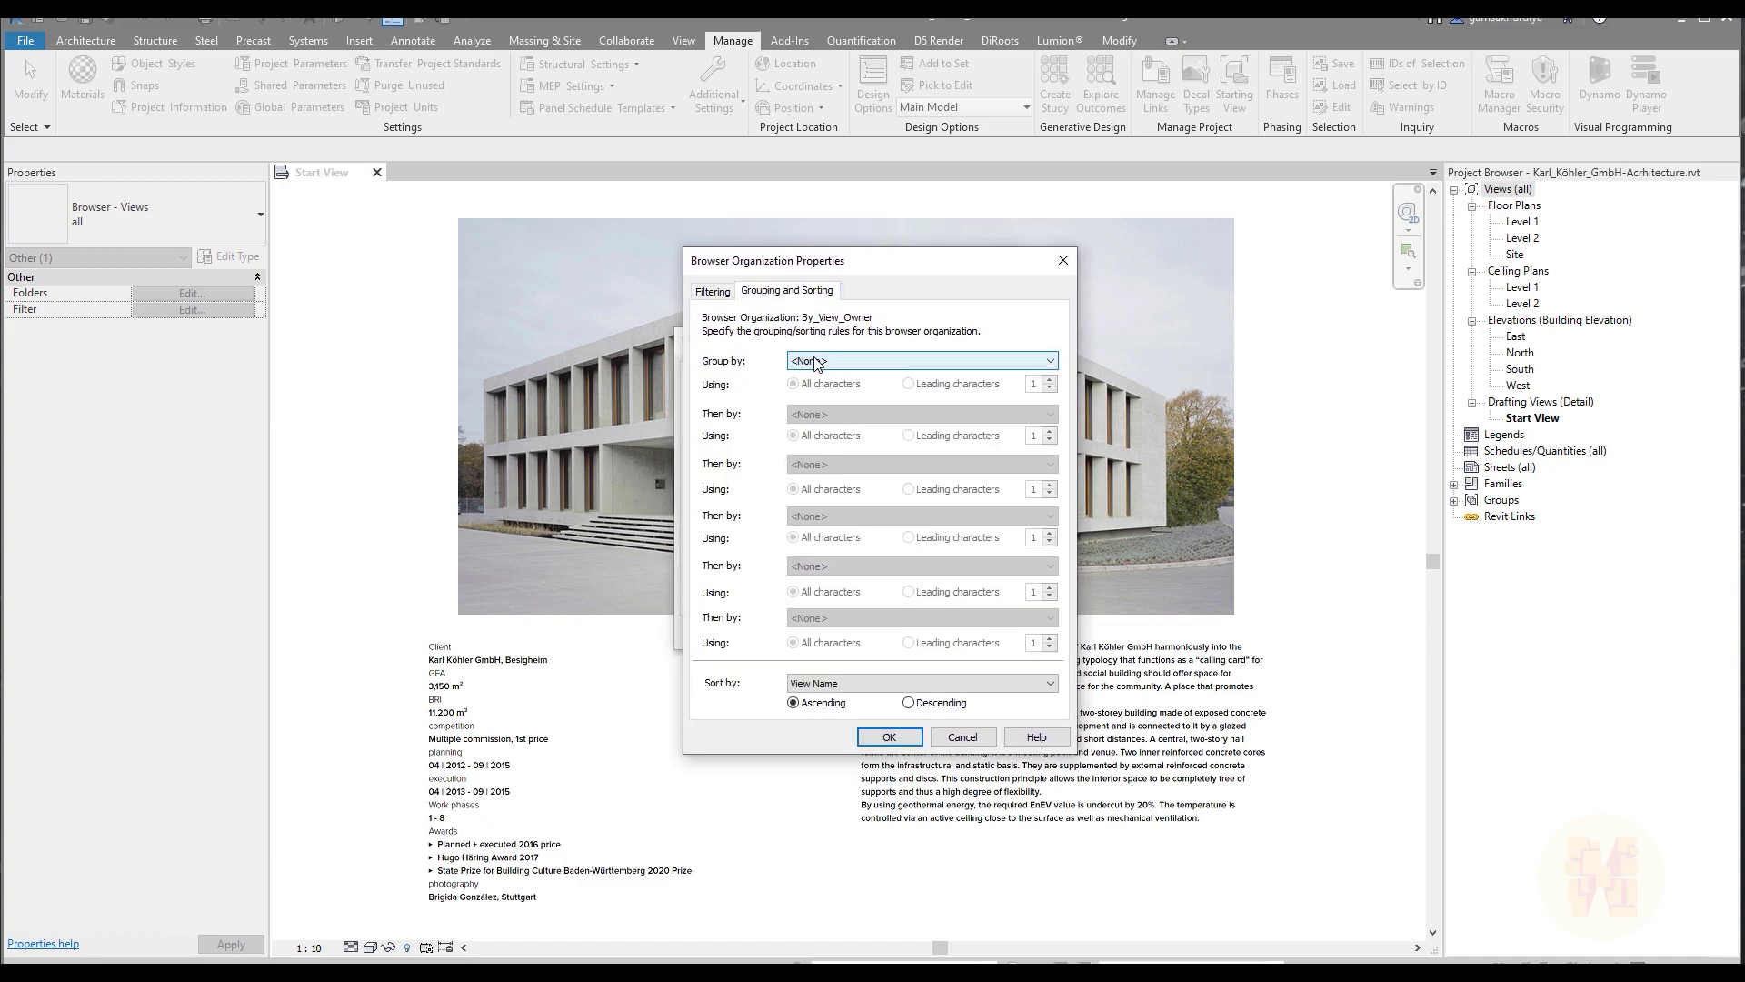
click(825, 363)
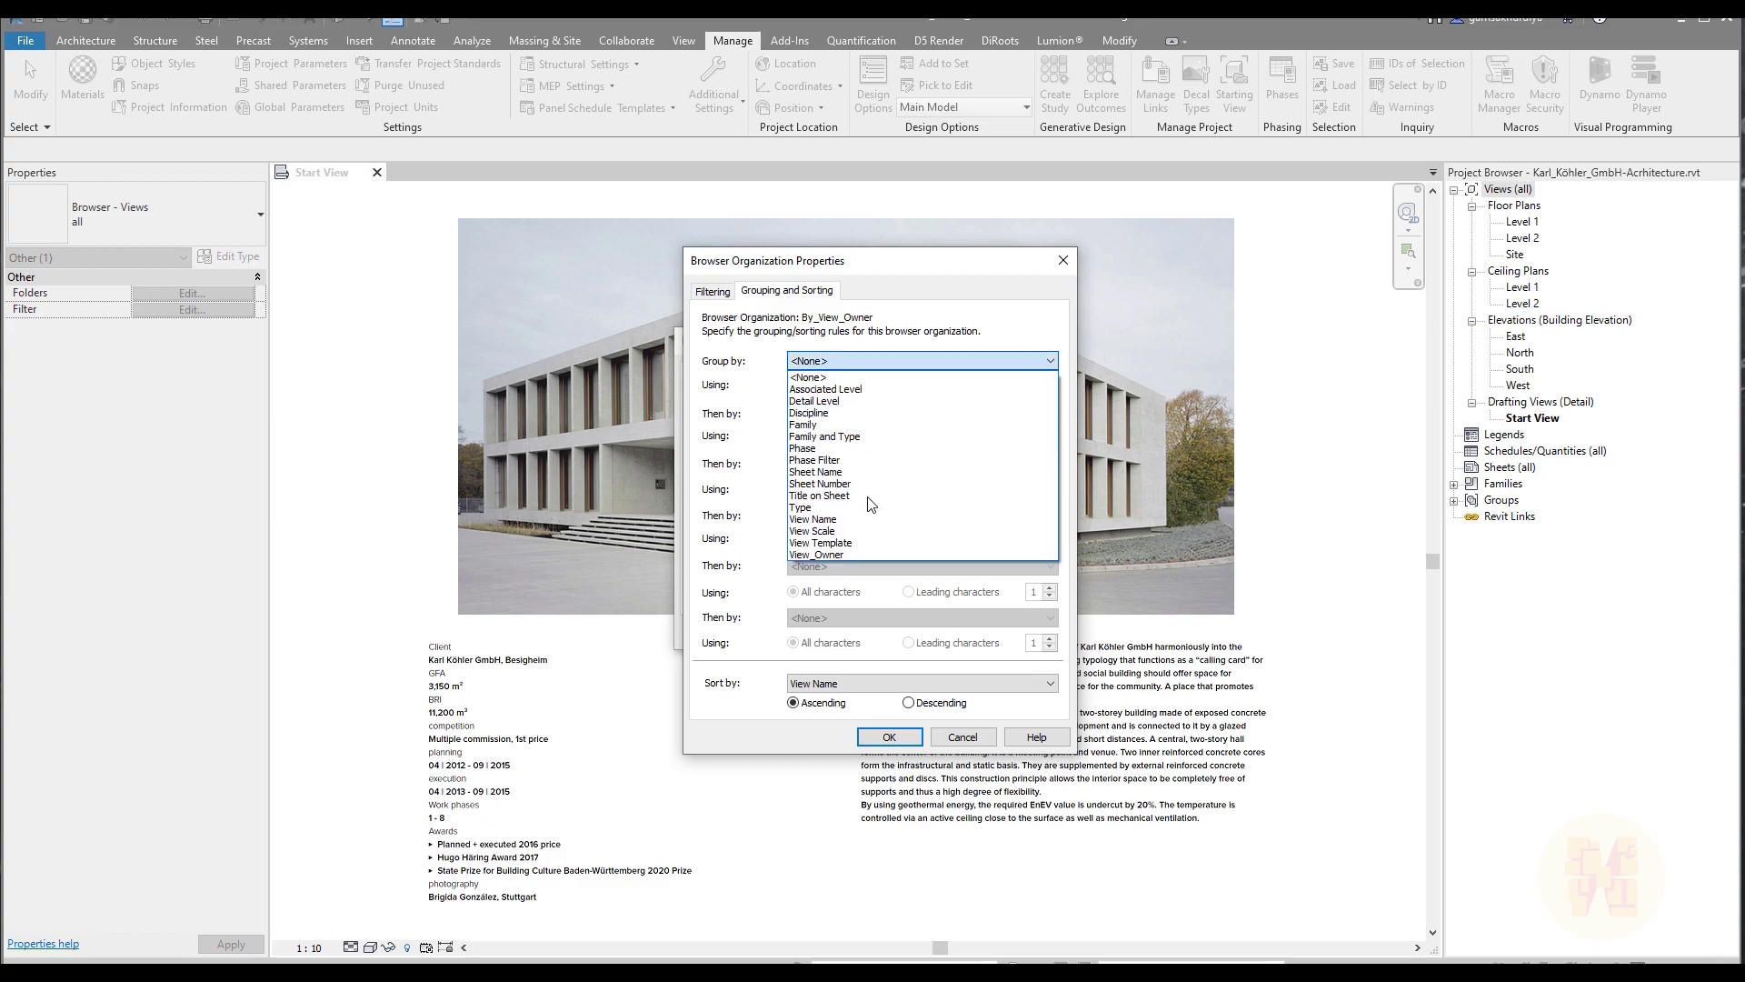
click(851, 556)
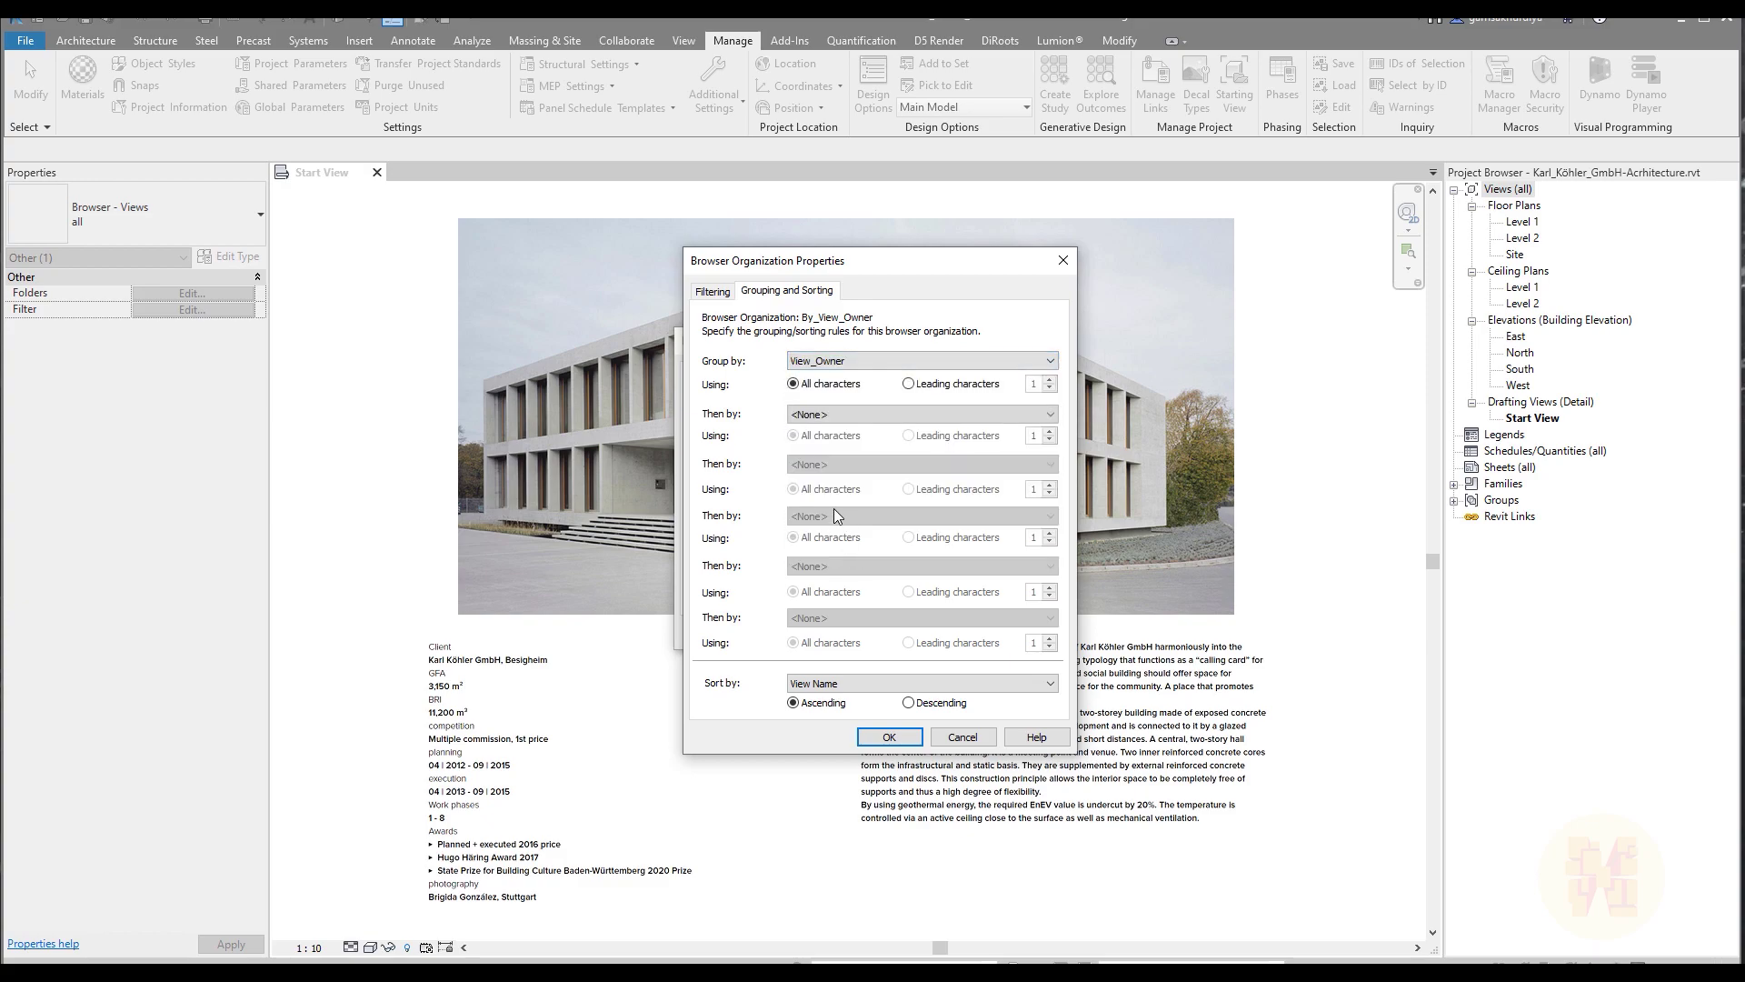
click(868, 415)
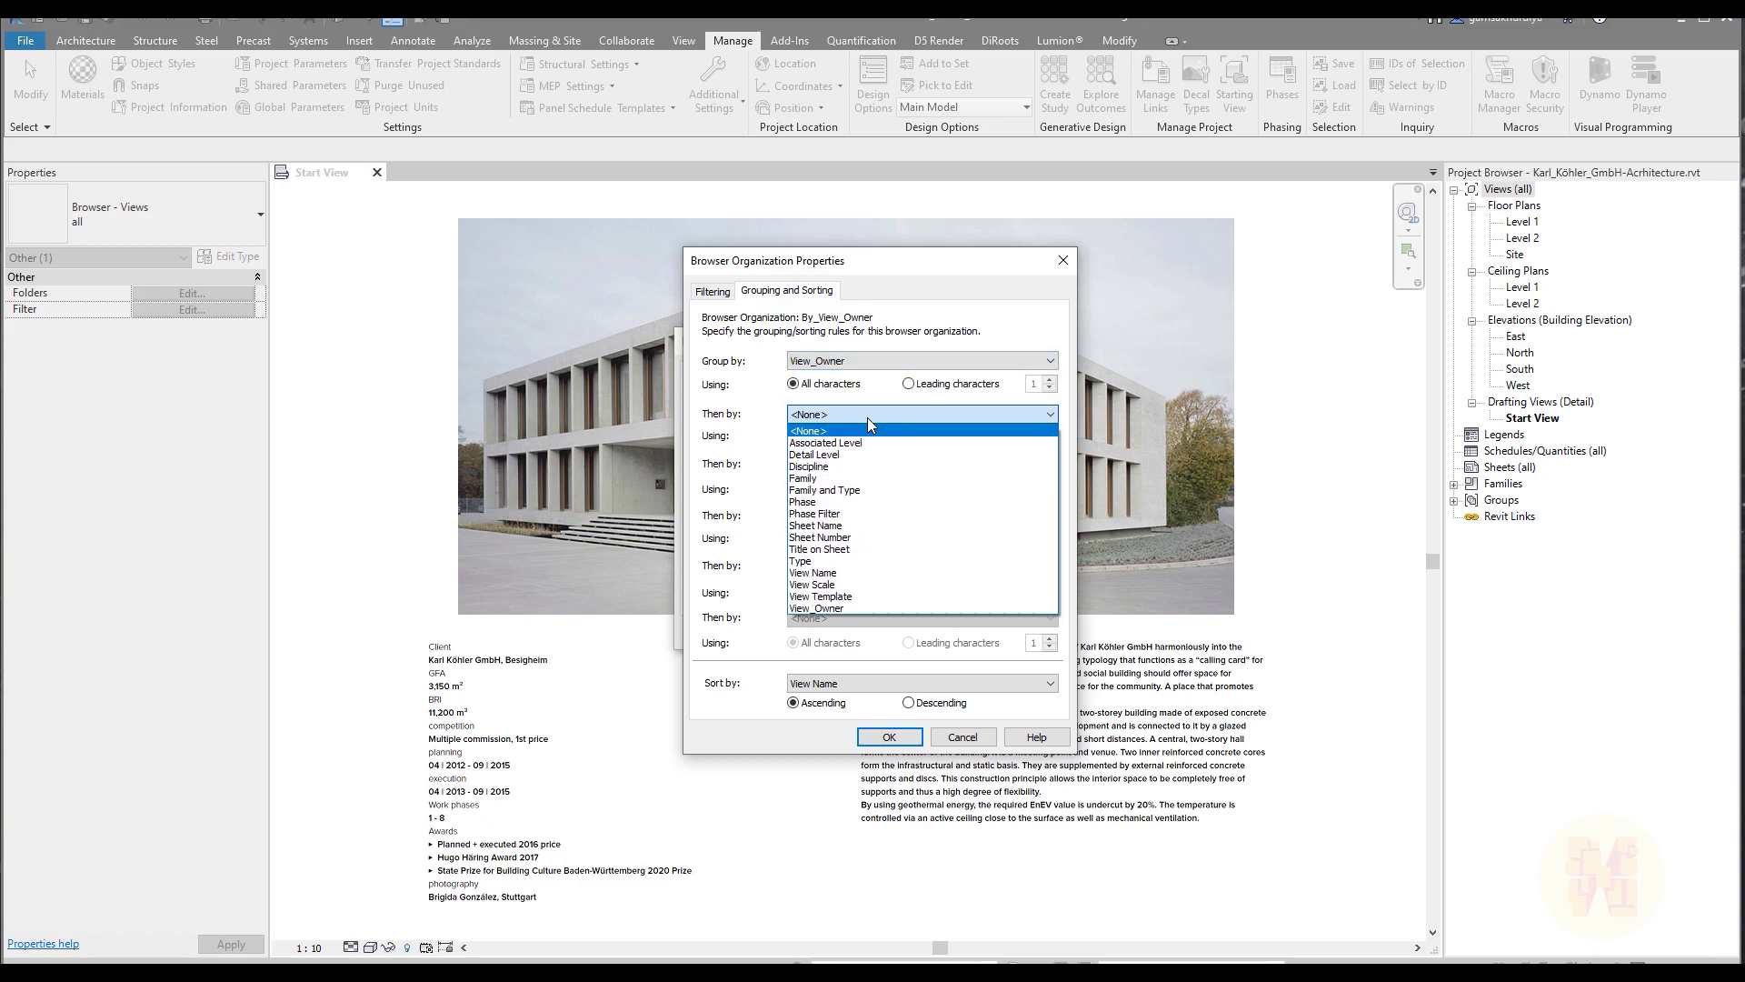
click(808, 562)
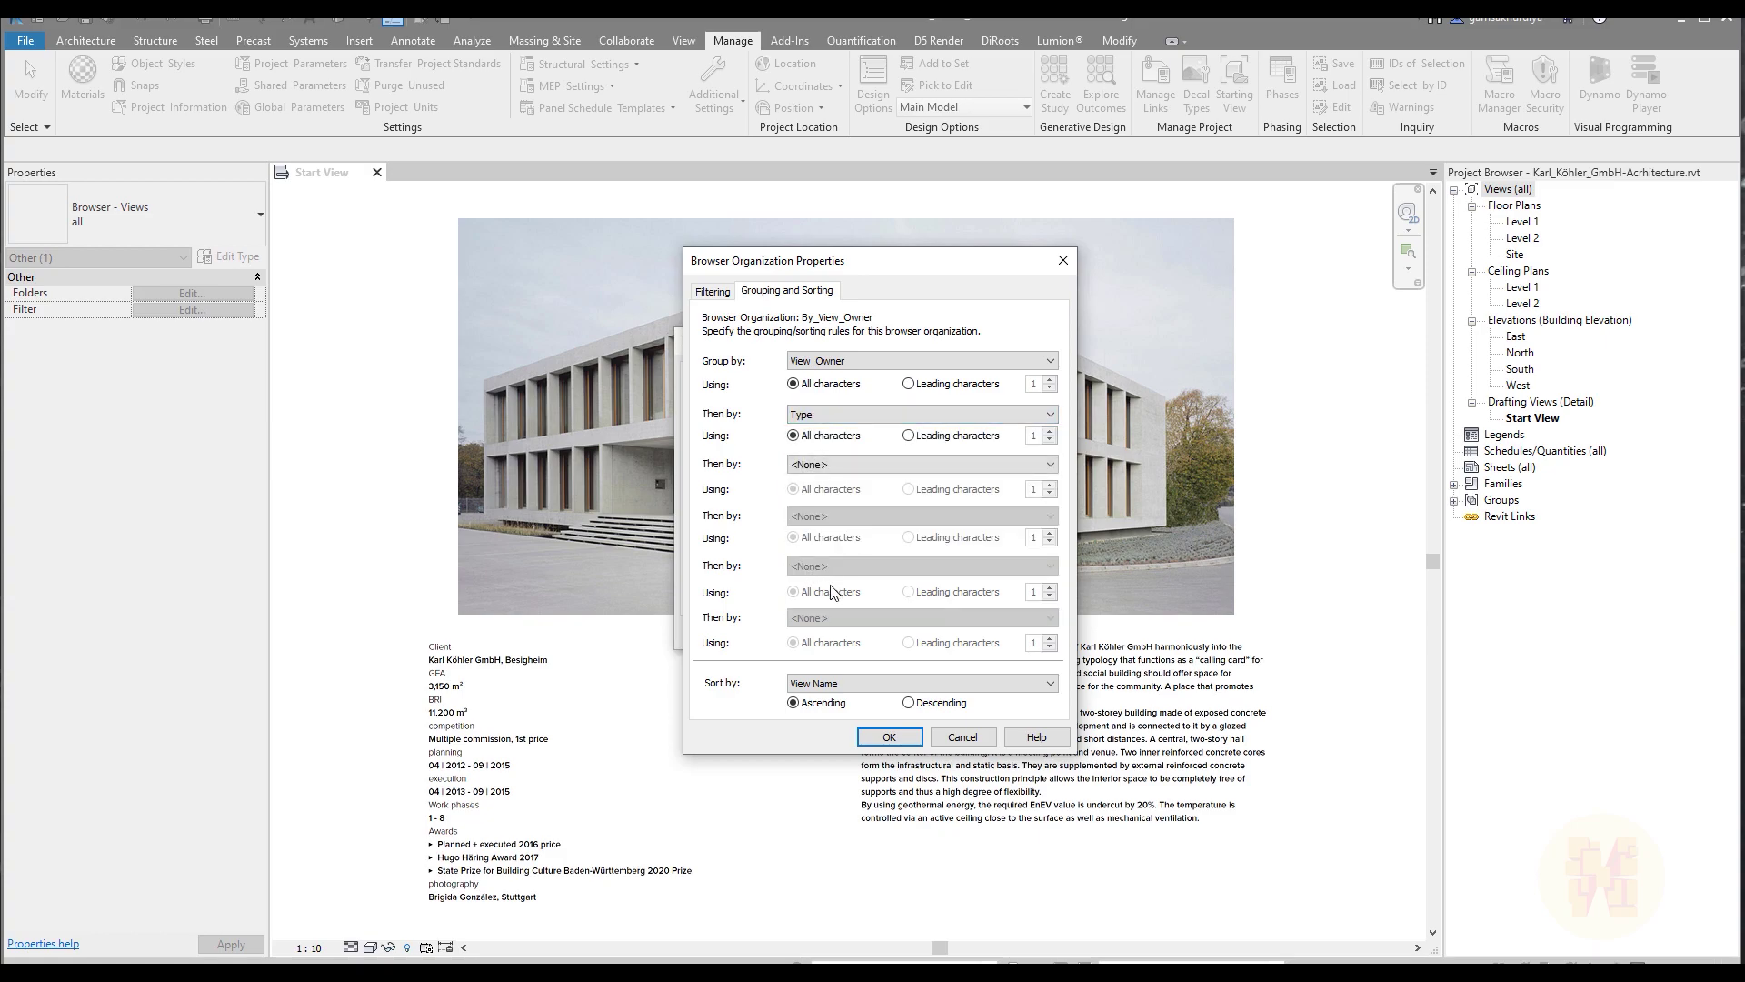
click(890, 737)
click(817, 630)
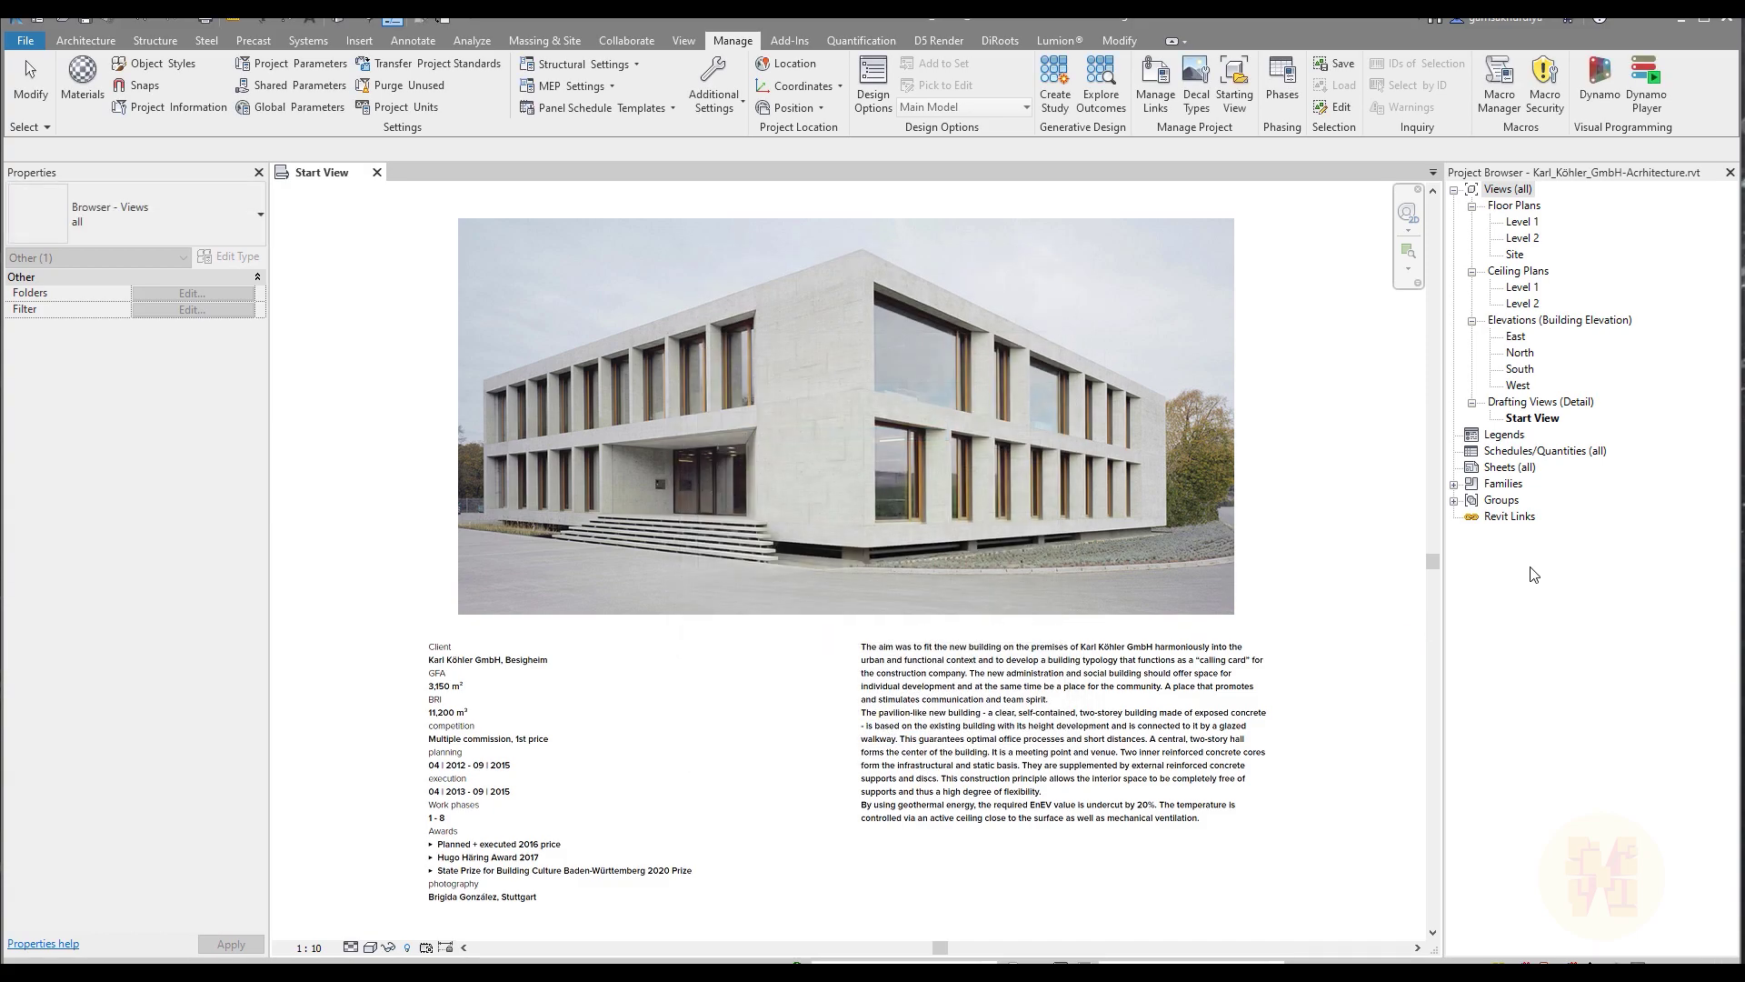
- Apply the By_View_Owner organization scheme to the views in the Project Browser
click(1523, 286)
click(1507, 189)
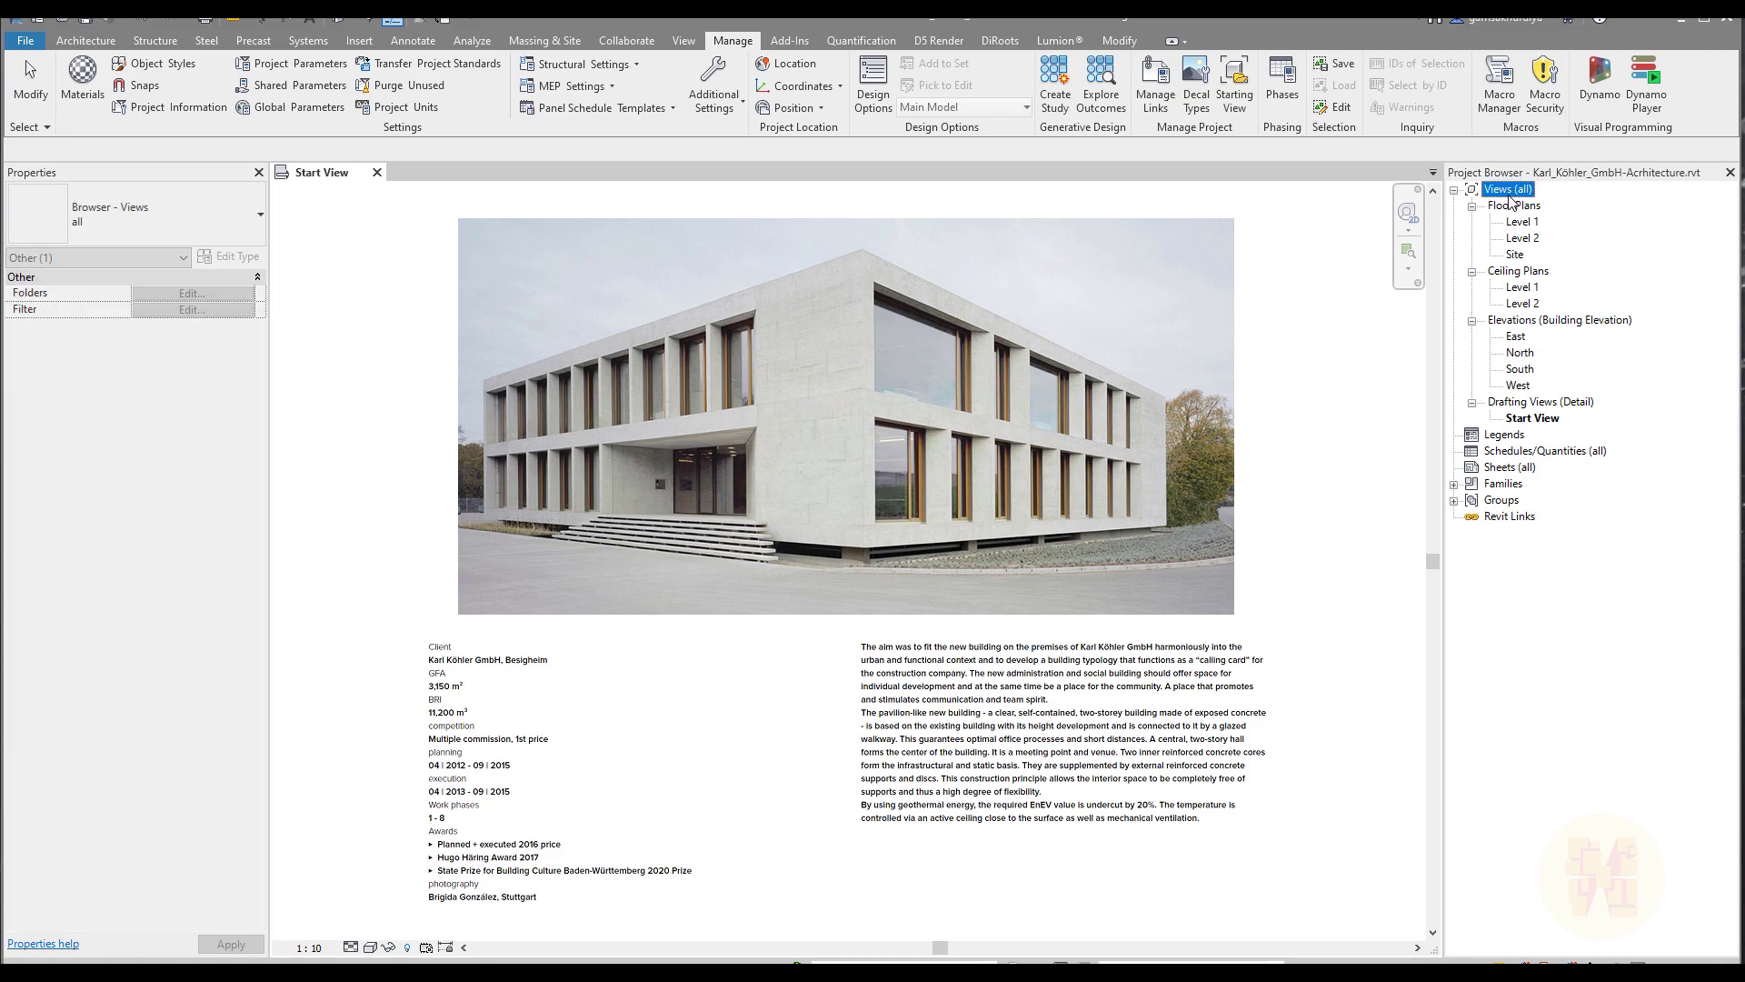
right_click(1509, 191)
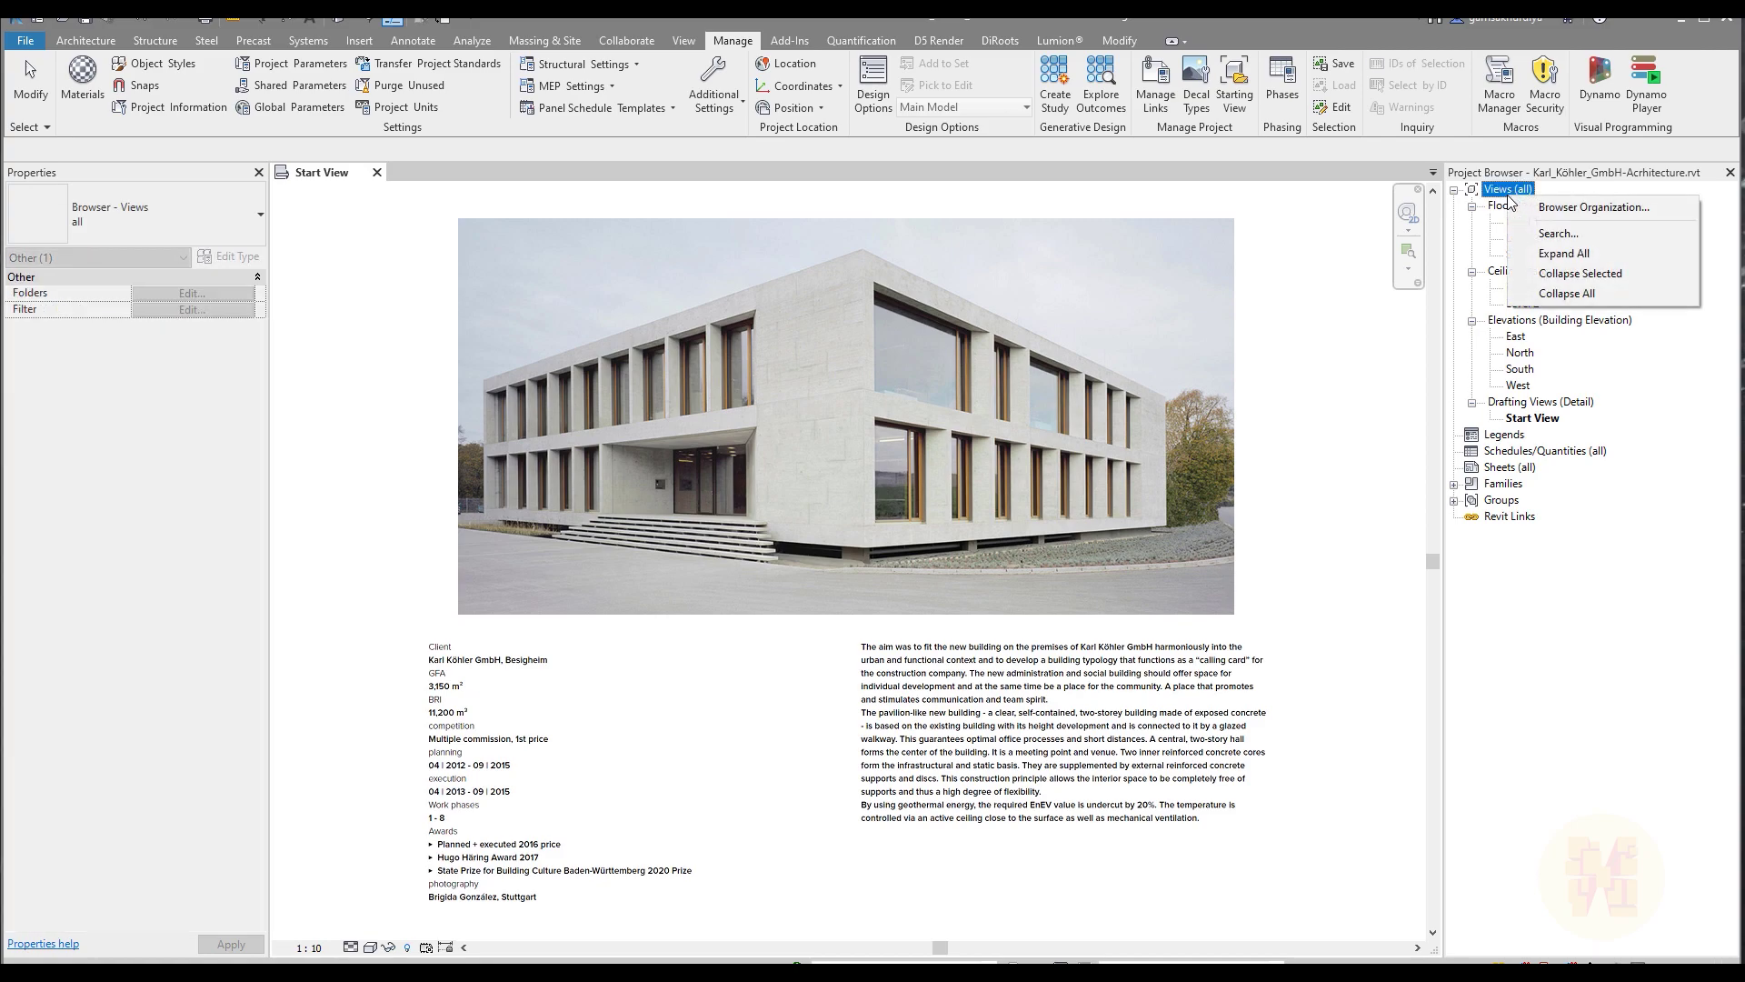
click(1569, 209)
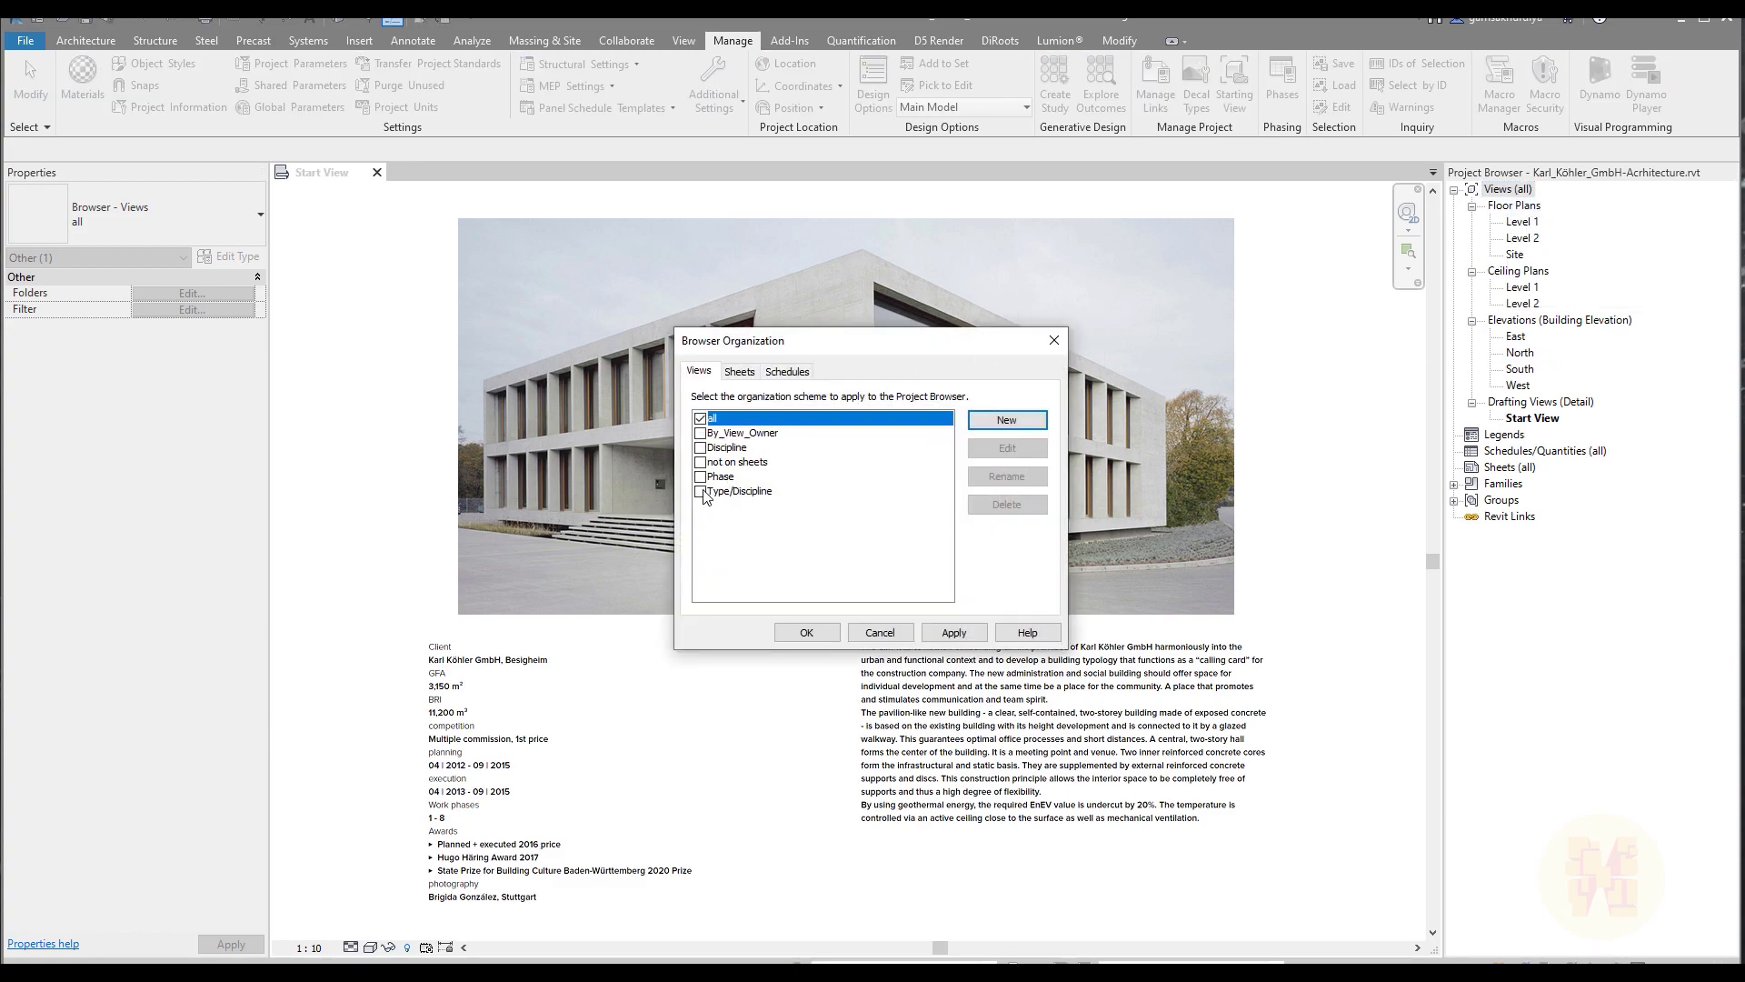
click(700, 433)
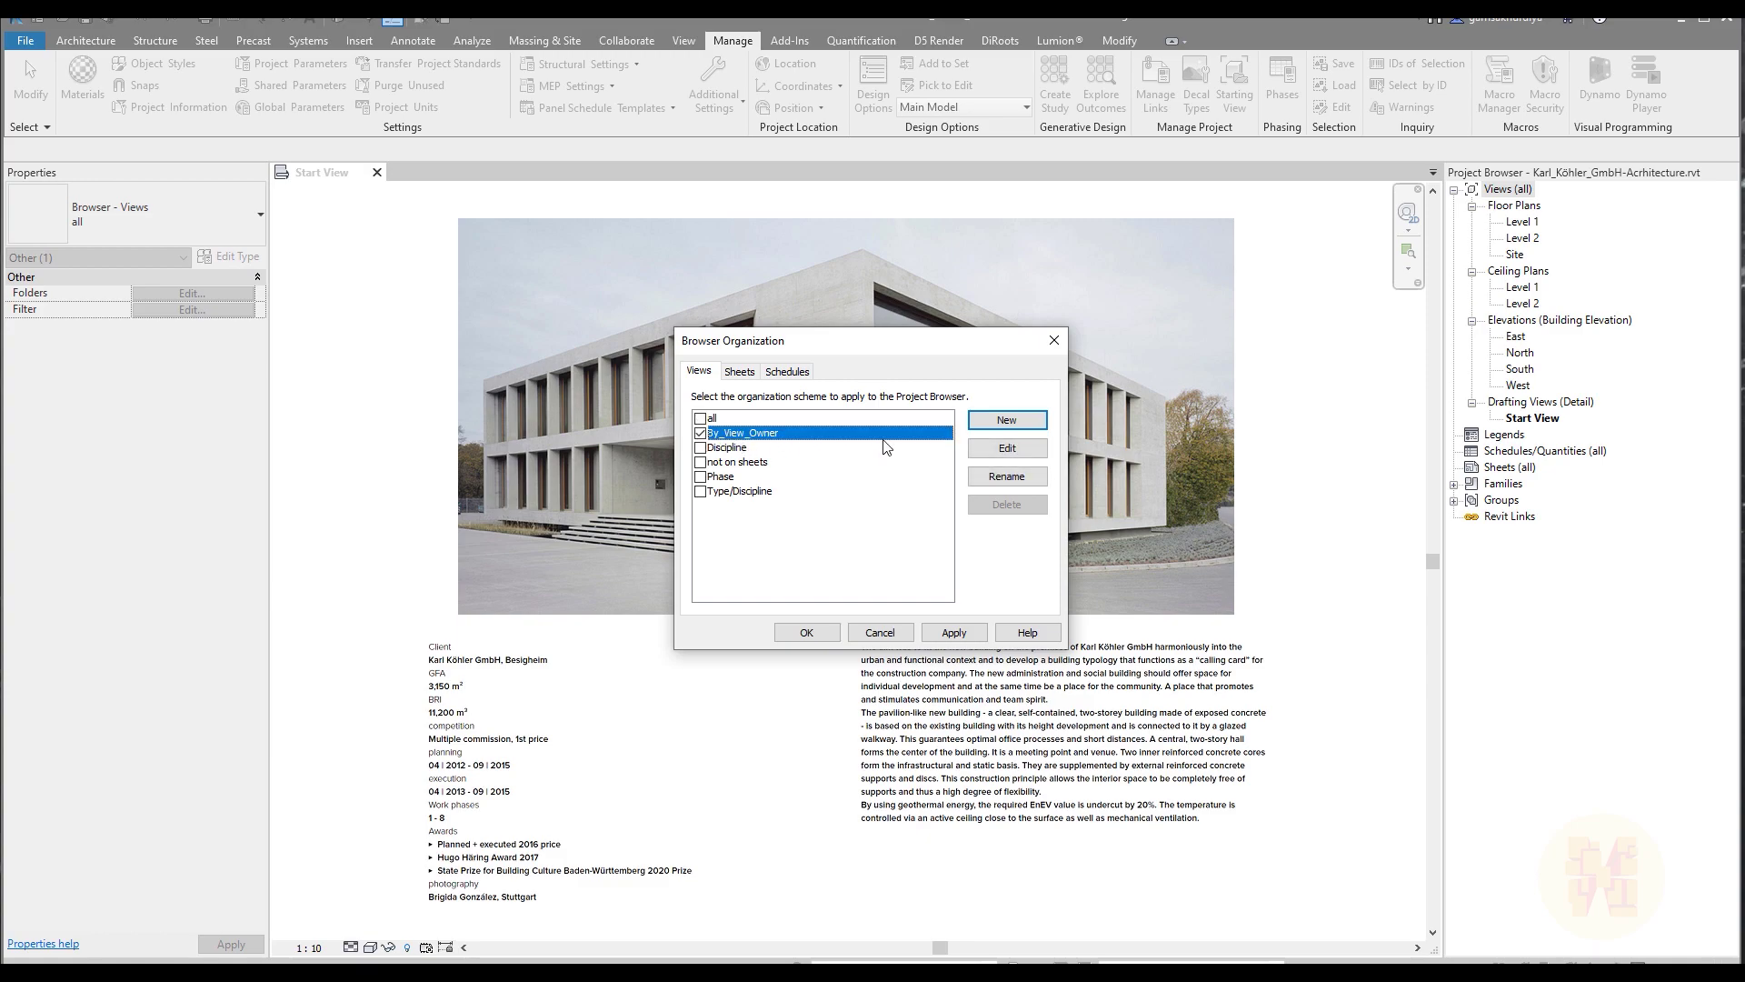
click(812, 633)
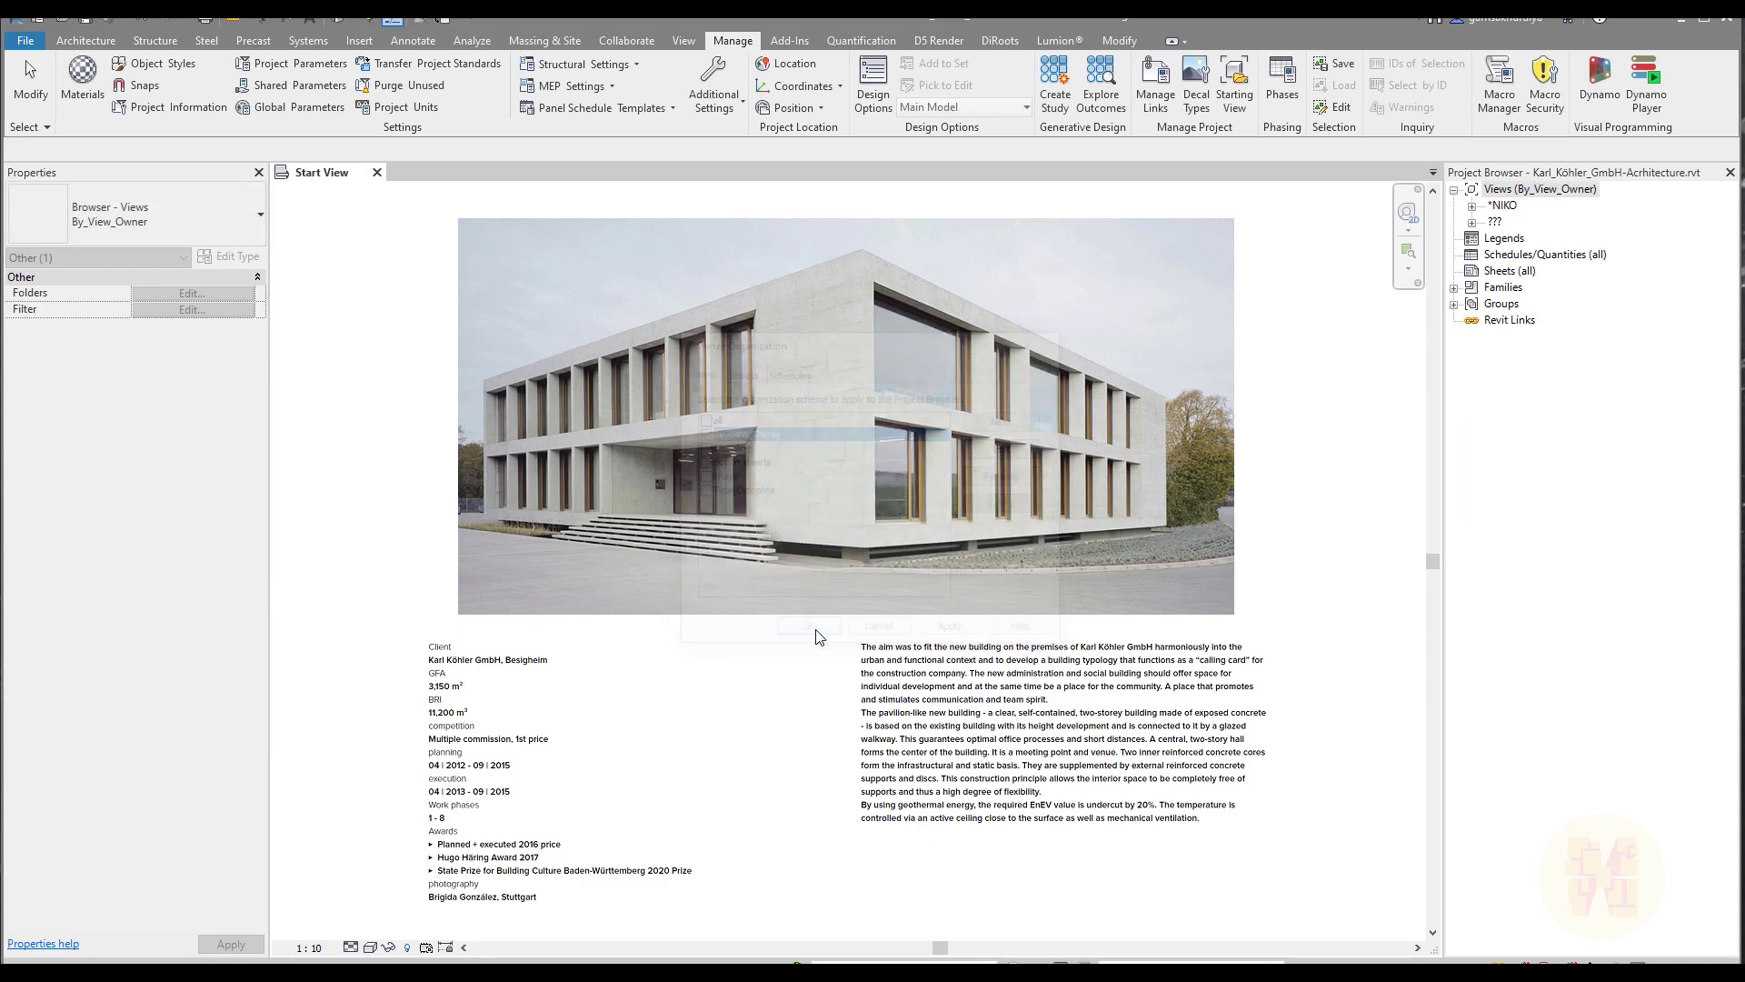
- Assign the existing owner entry as View_Owner for the Level 1, Level 2 and Site floor plans
click(1472, 207)
double_click(1514, 223)
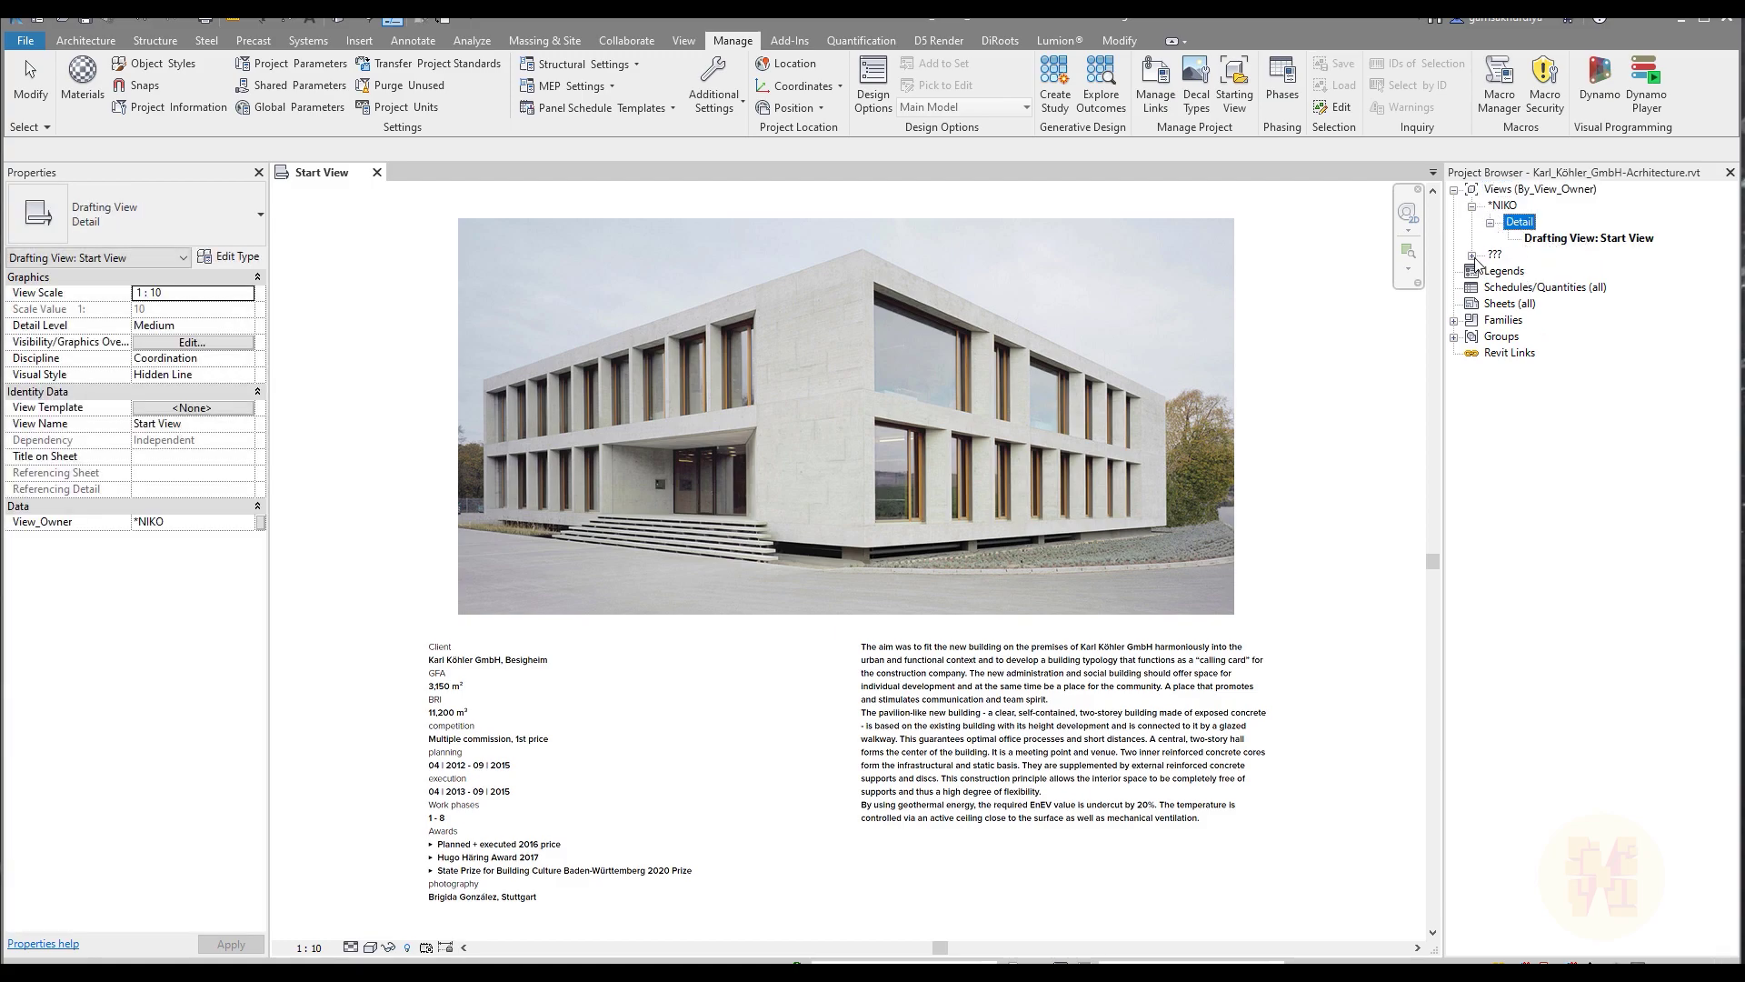
click(1472, 255)
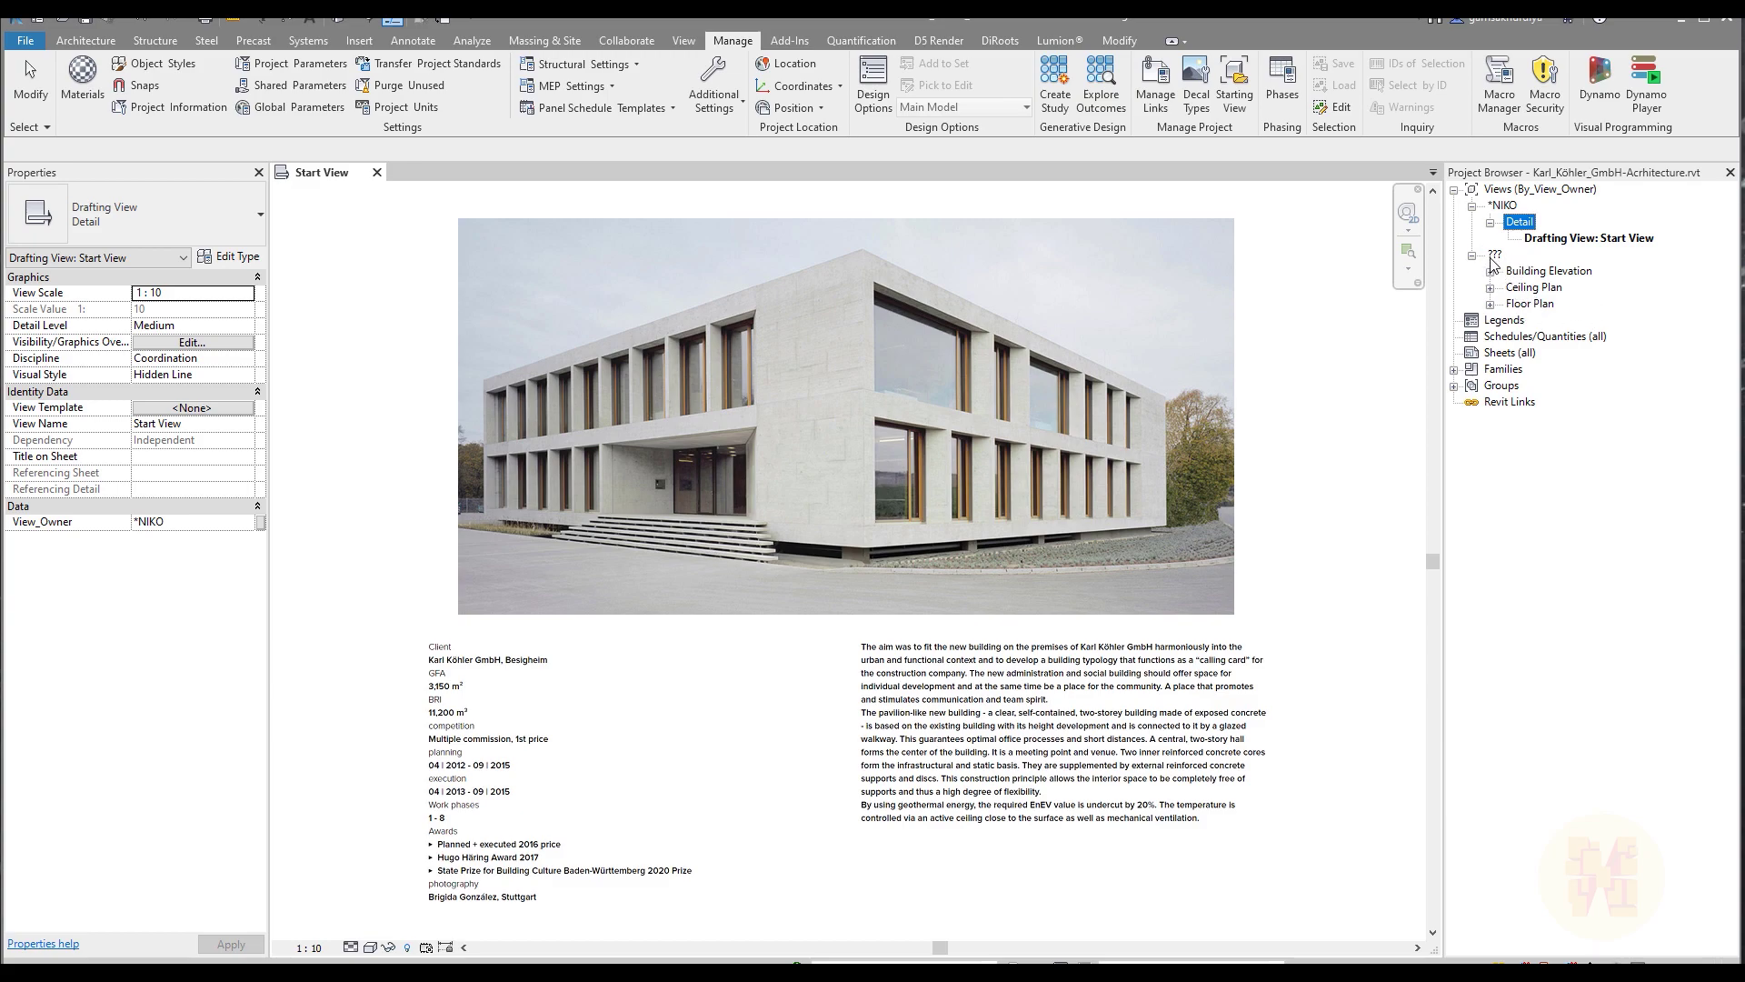
click(1491, 304)
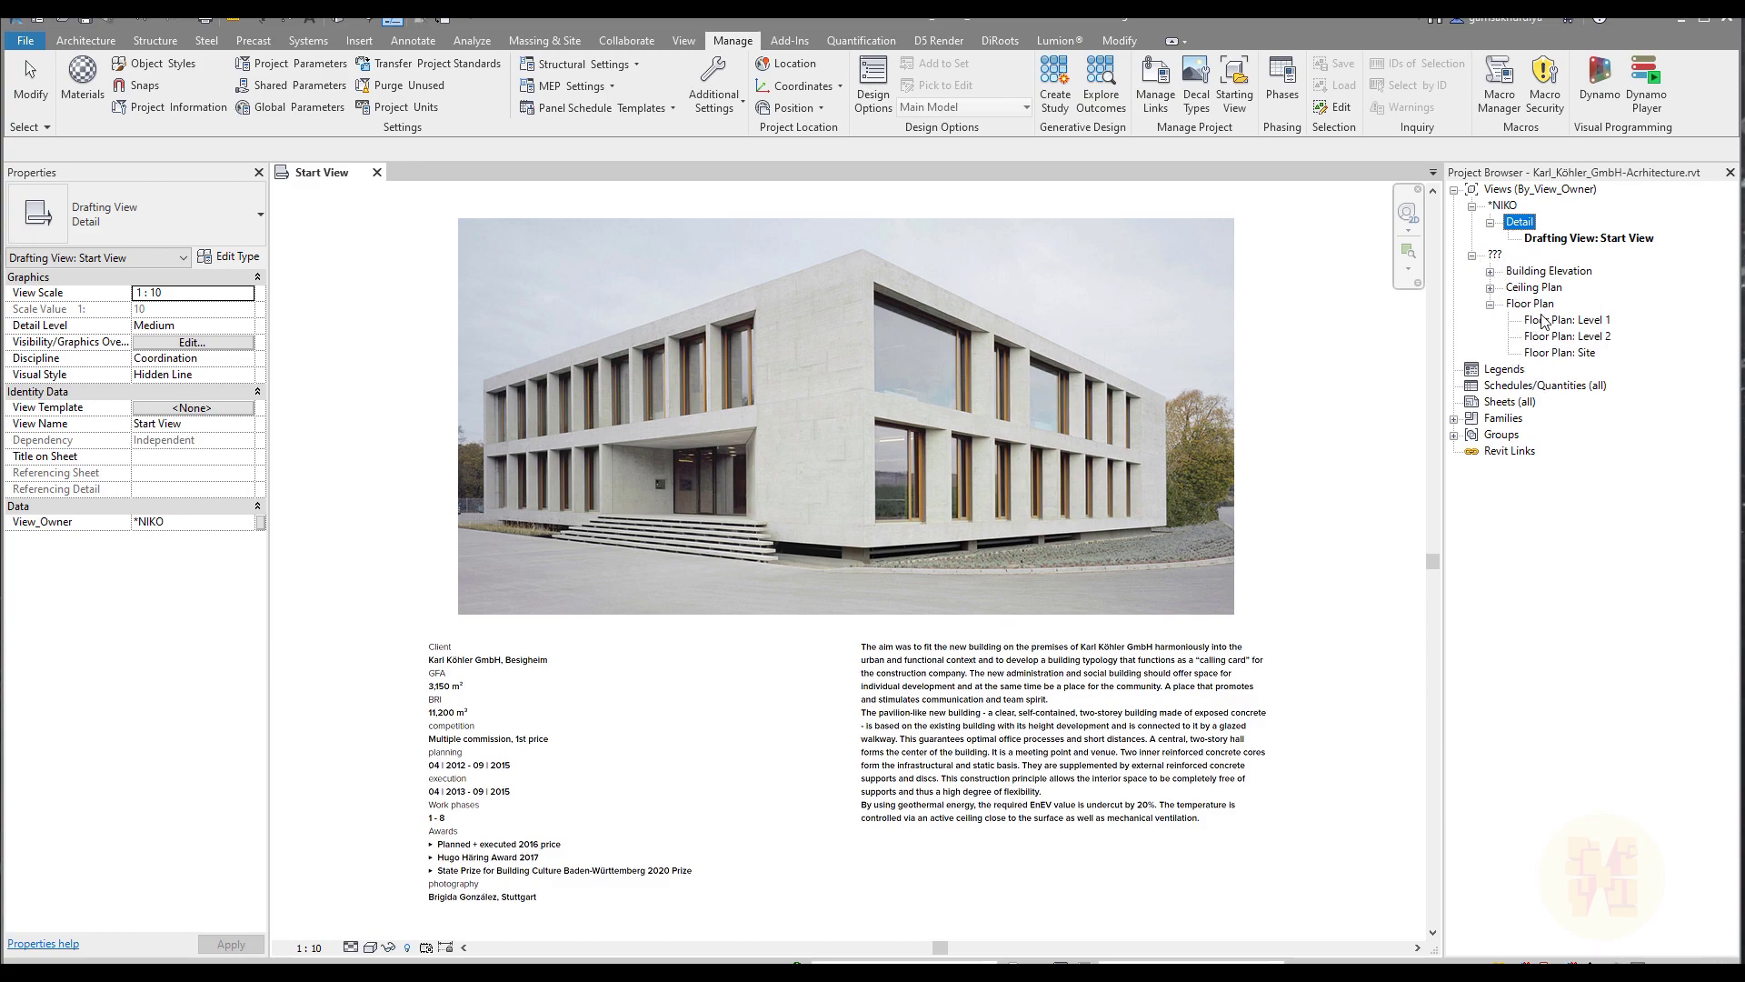
click(1550, 321)
shift+click(1551, 354)
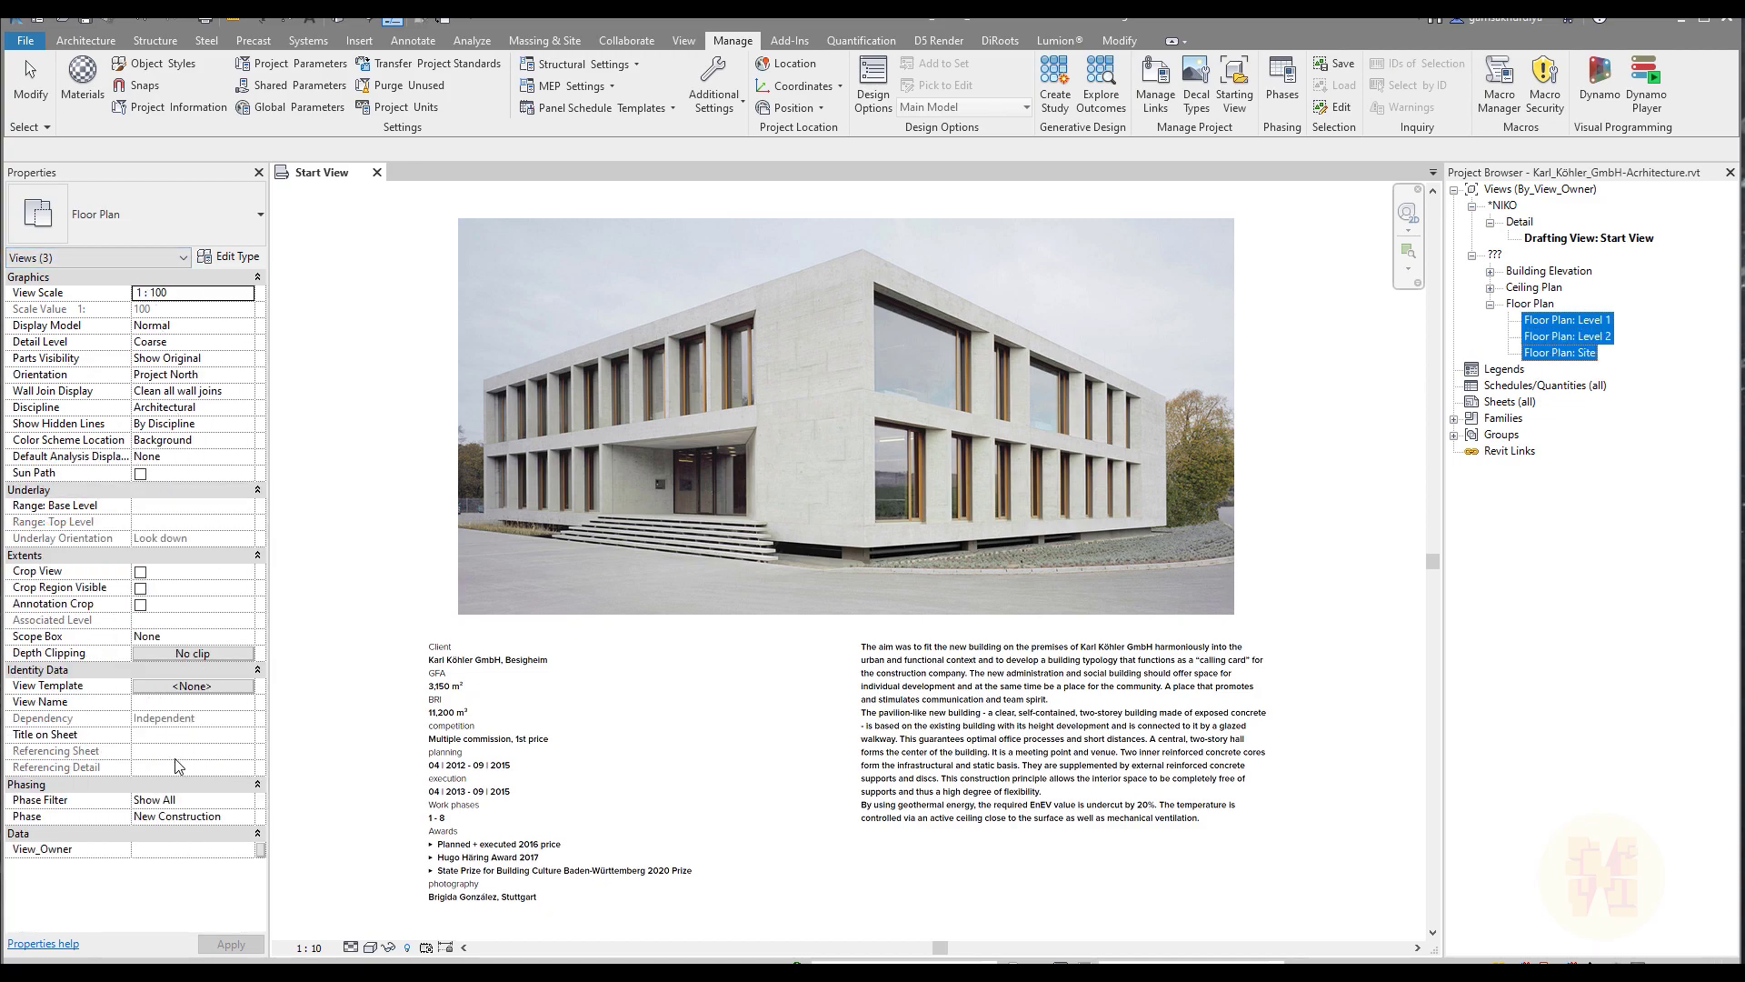
click(187, 849)
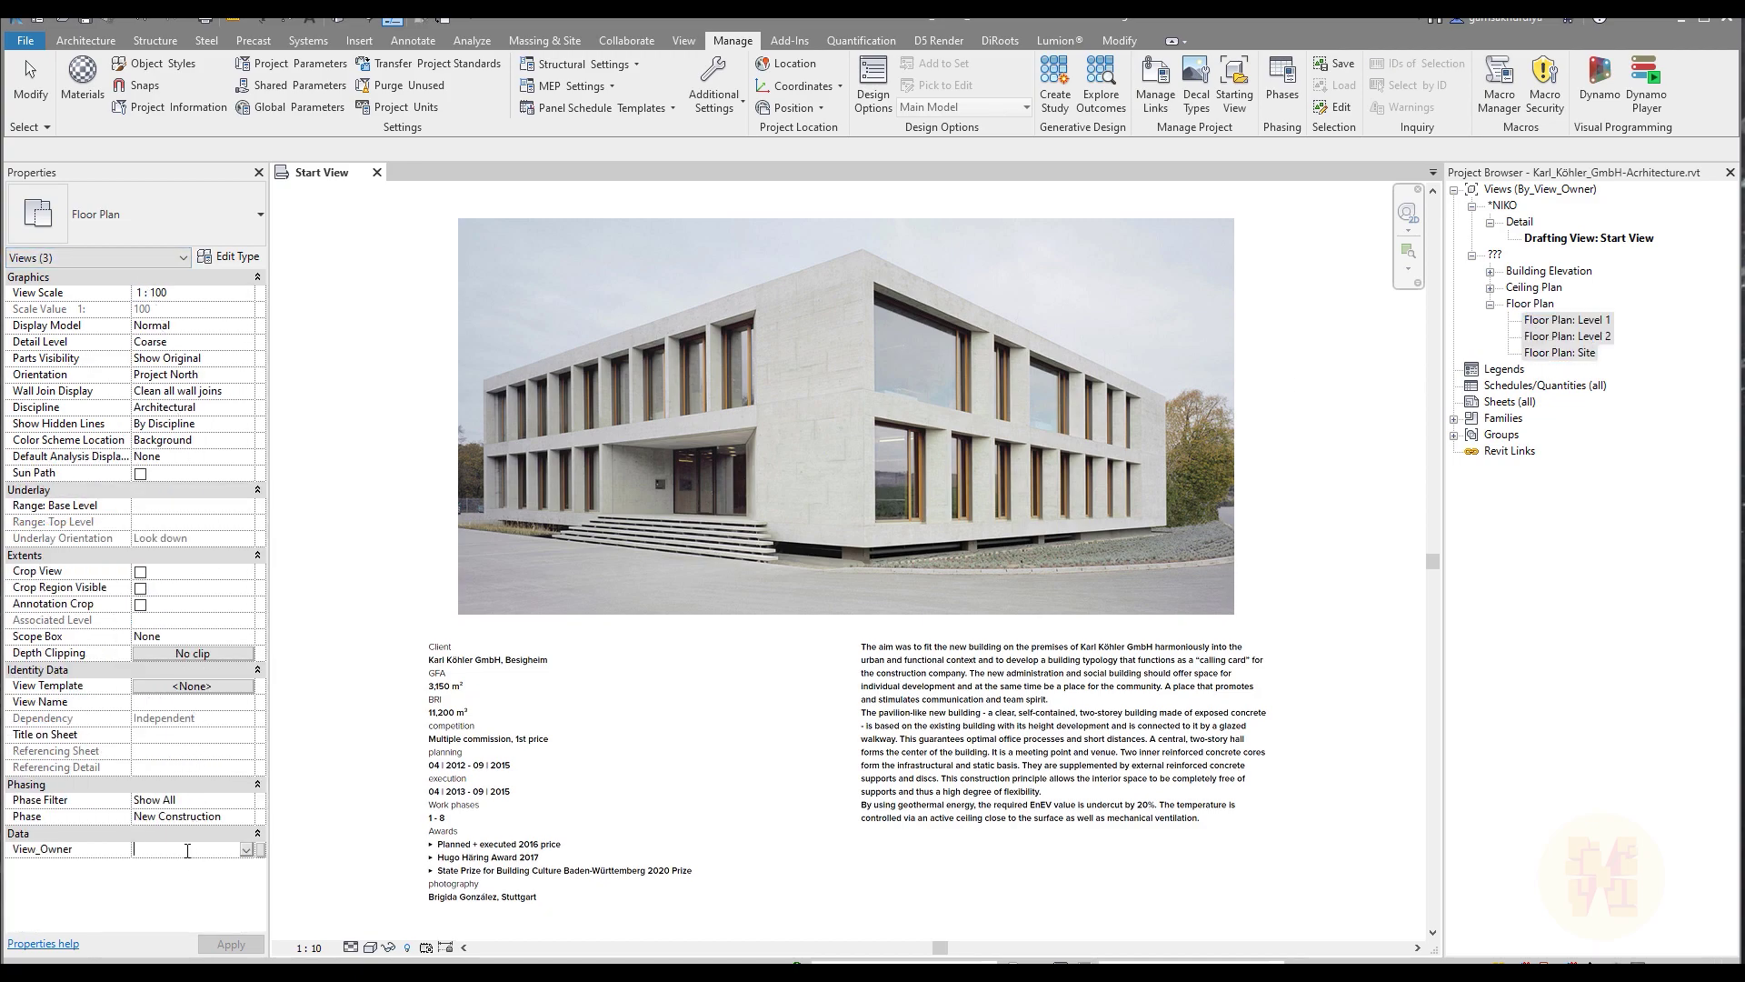
click(246, 849)
click(186, 877)
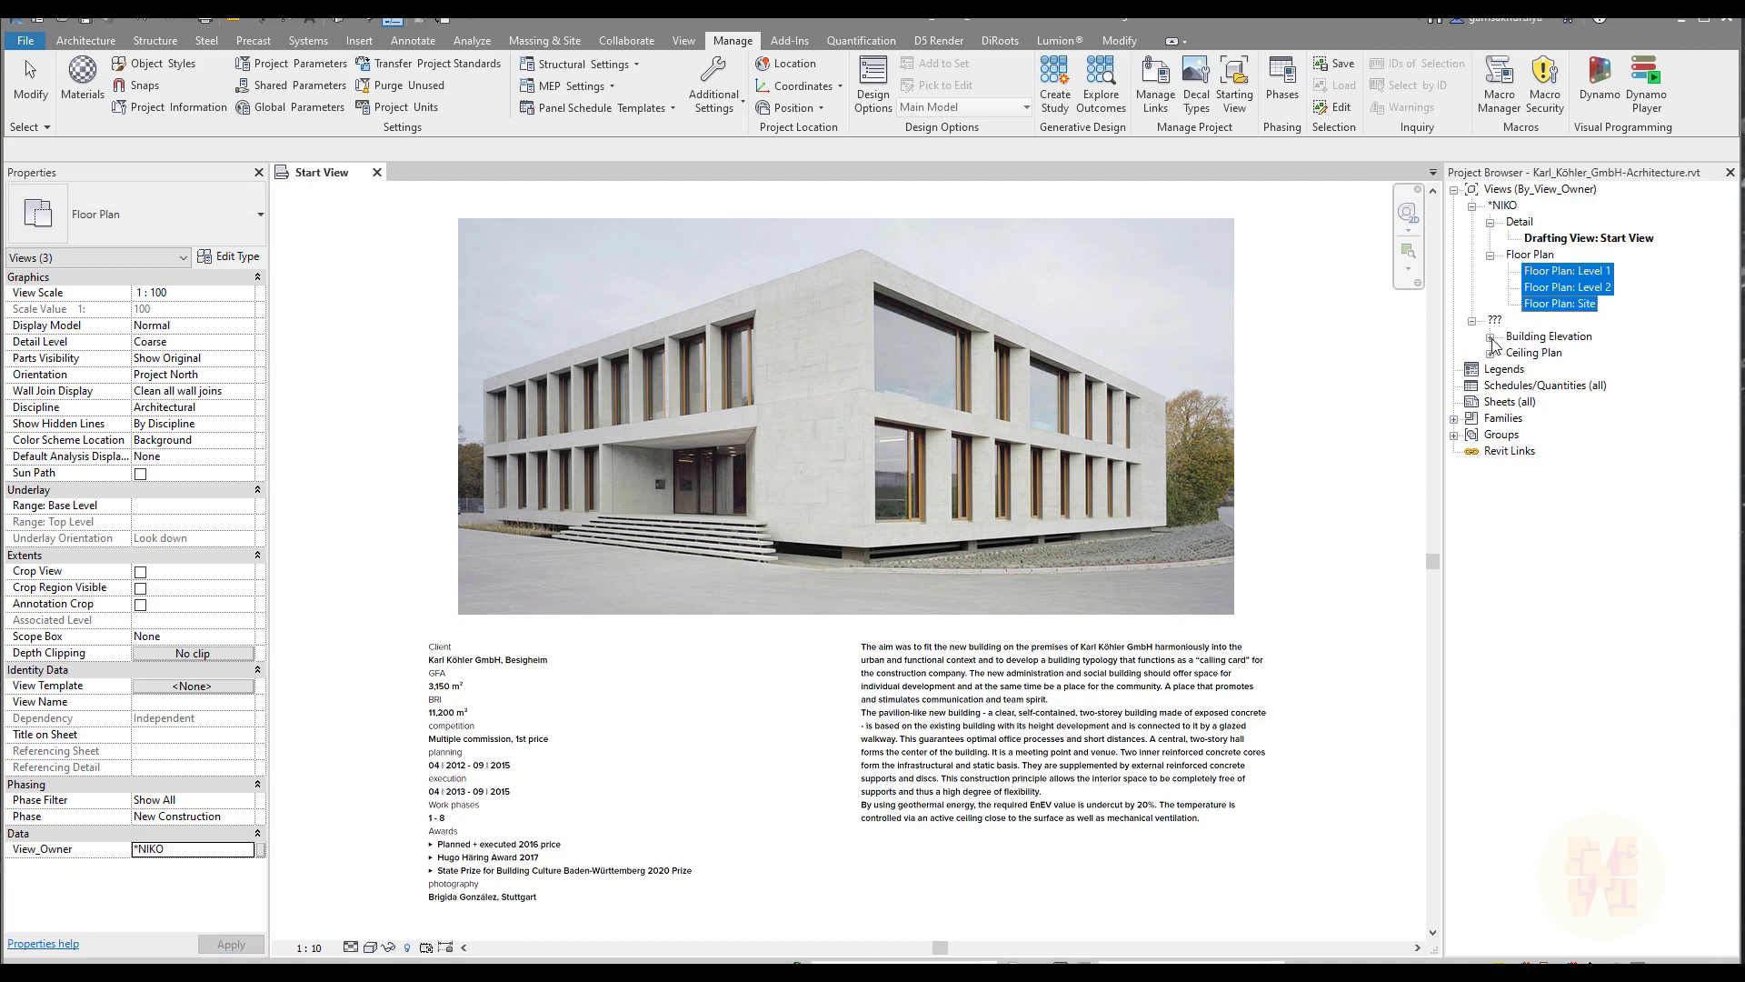
- Assign the same View_Owner entry to the East, North, South and West building elevations
click(1491, 337)
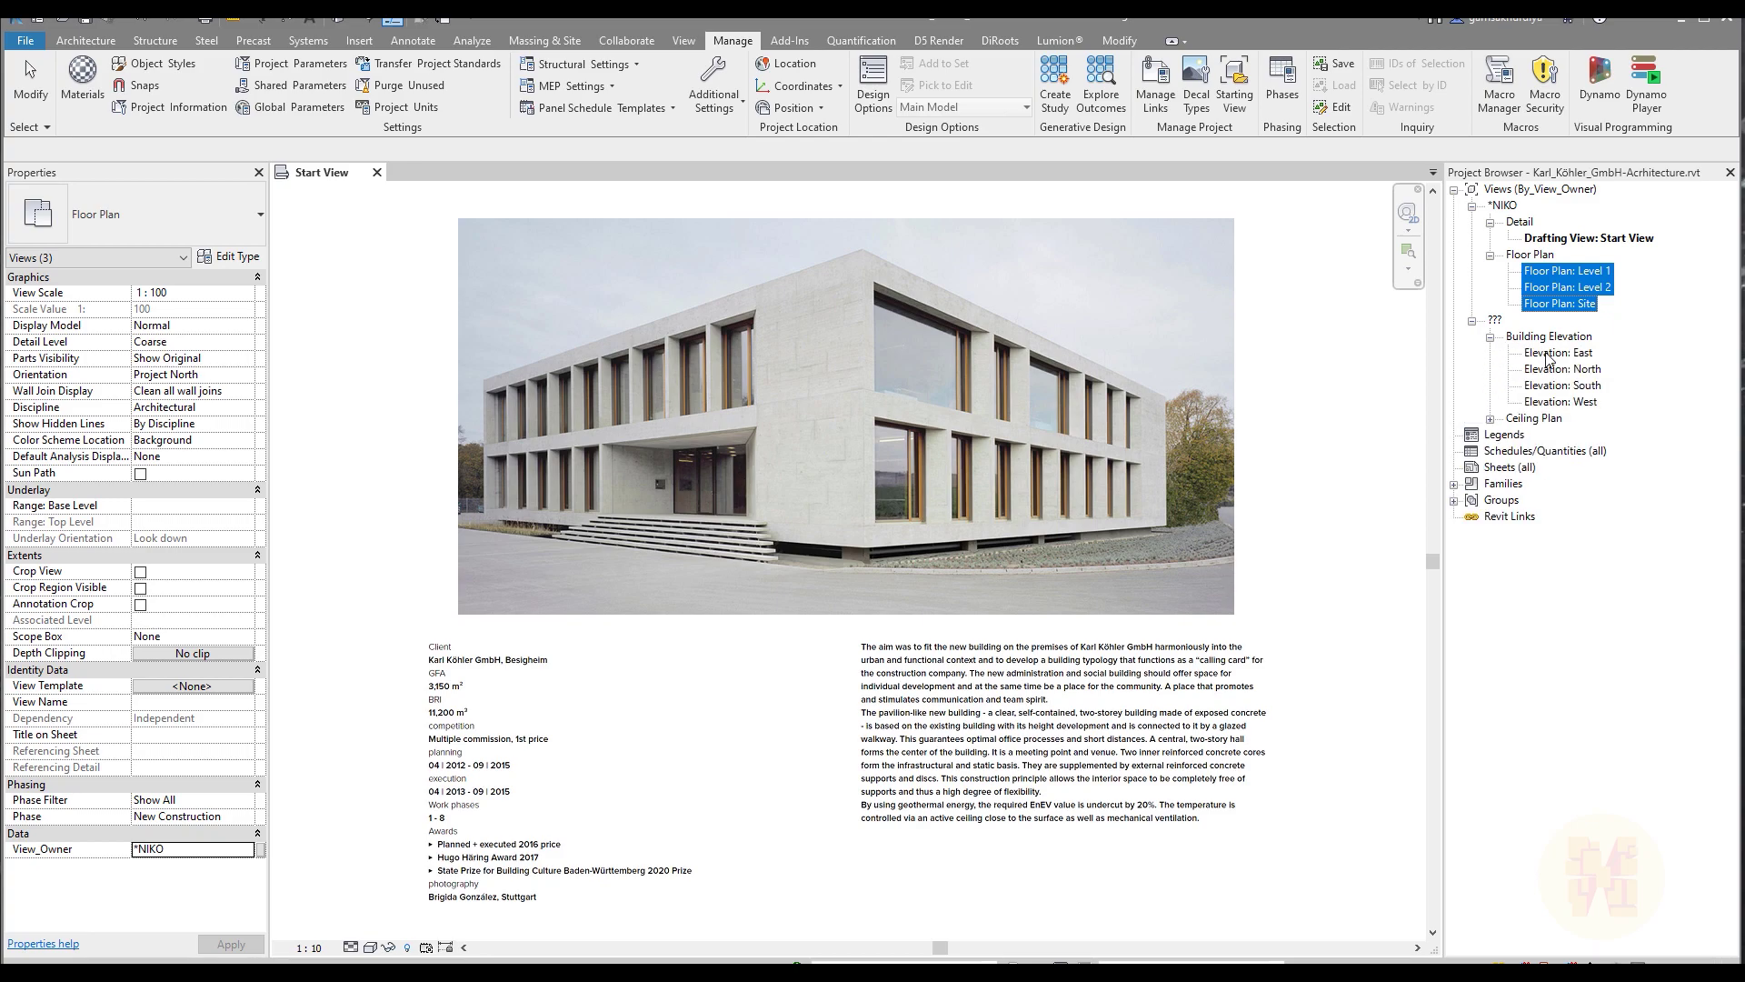
click(1548, 356)
shift+click(1545, 402)
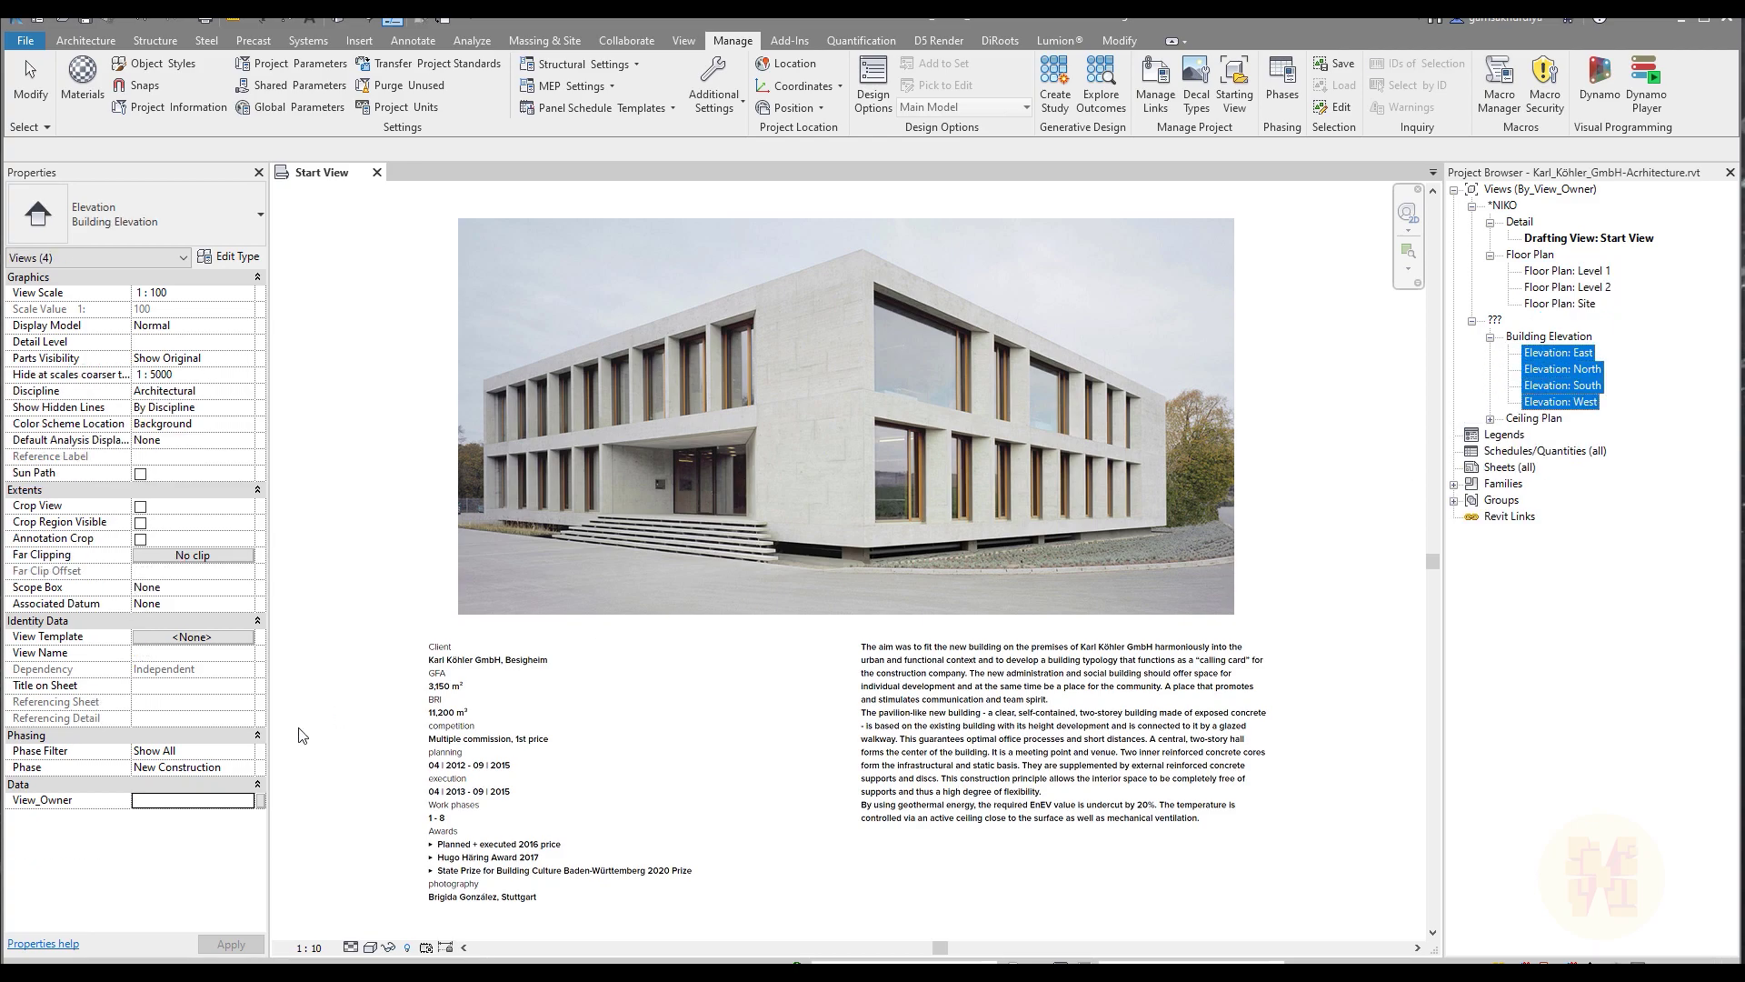
click(260, 800)
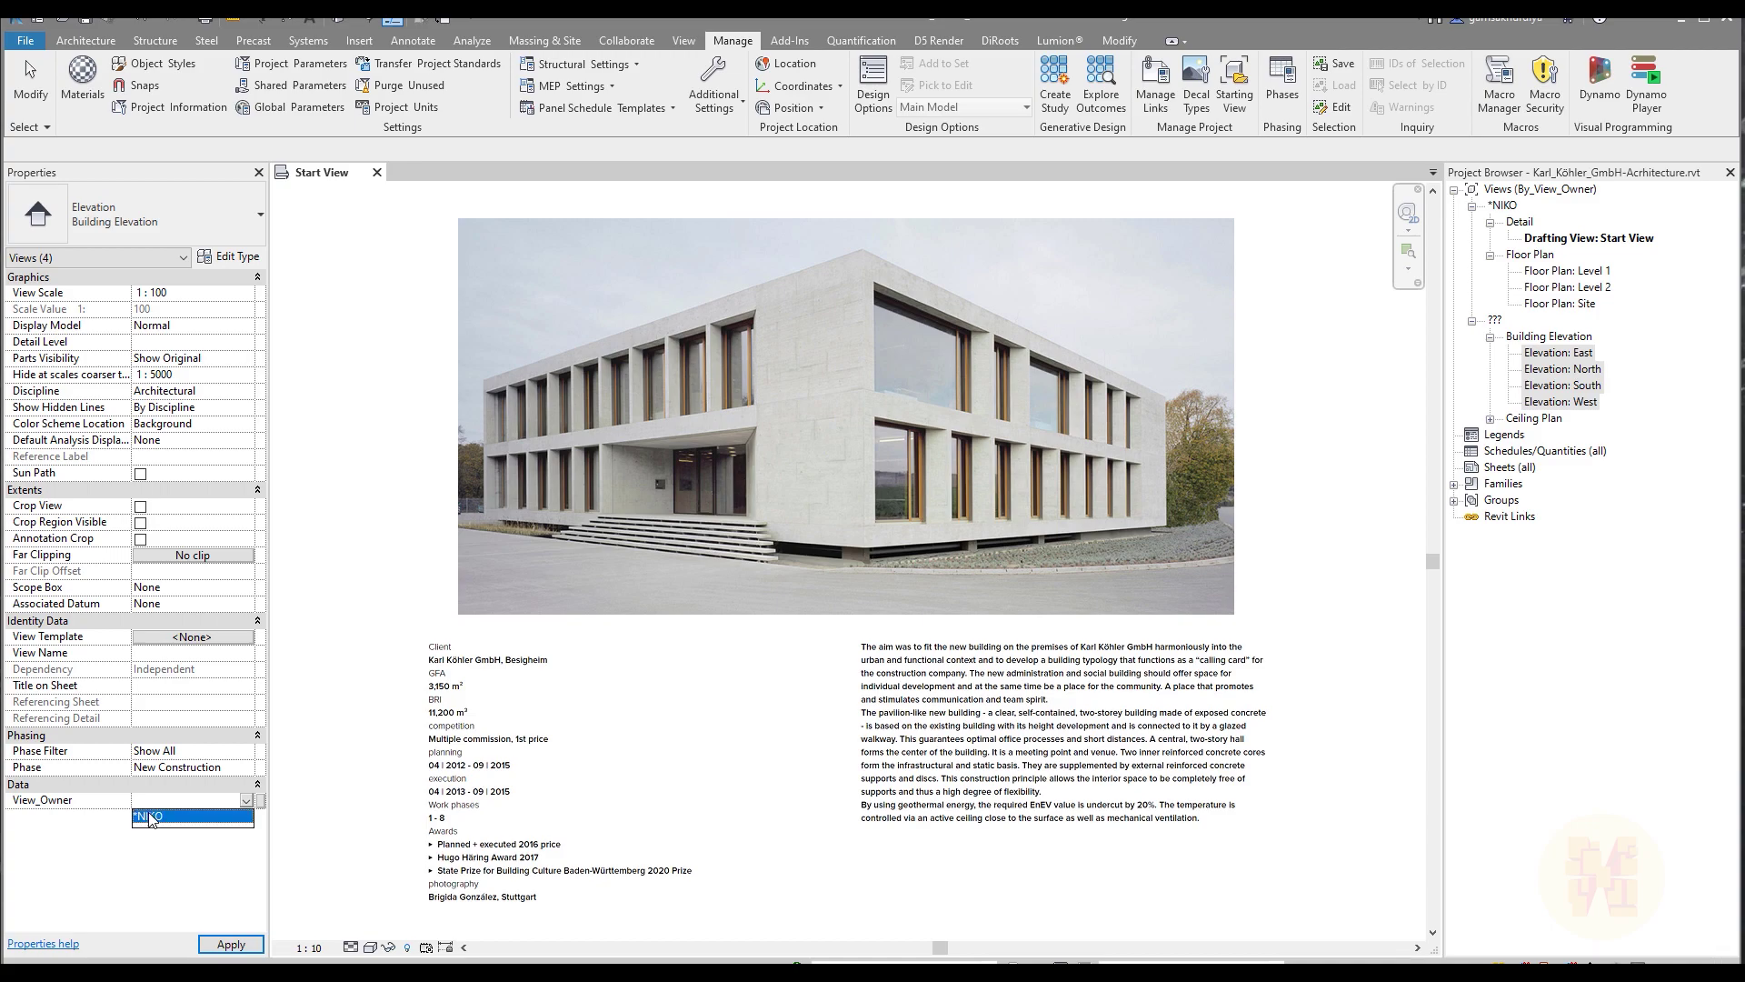
click(150, 818)
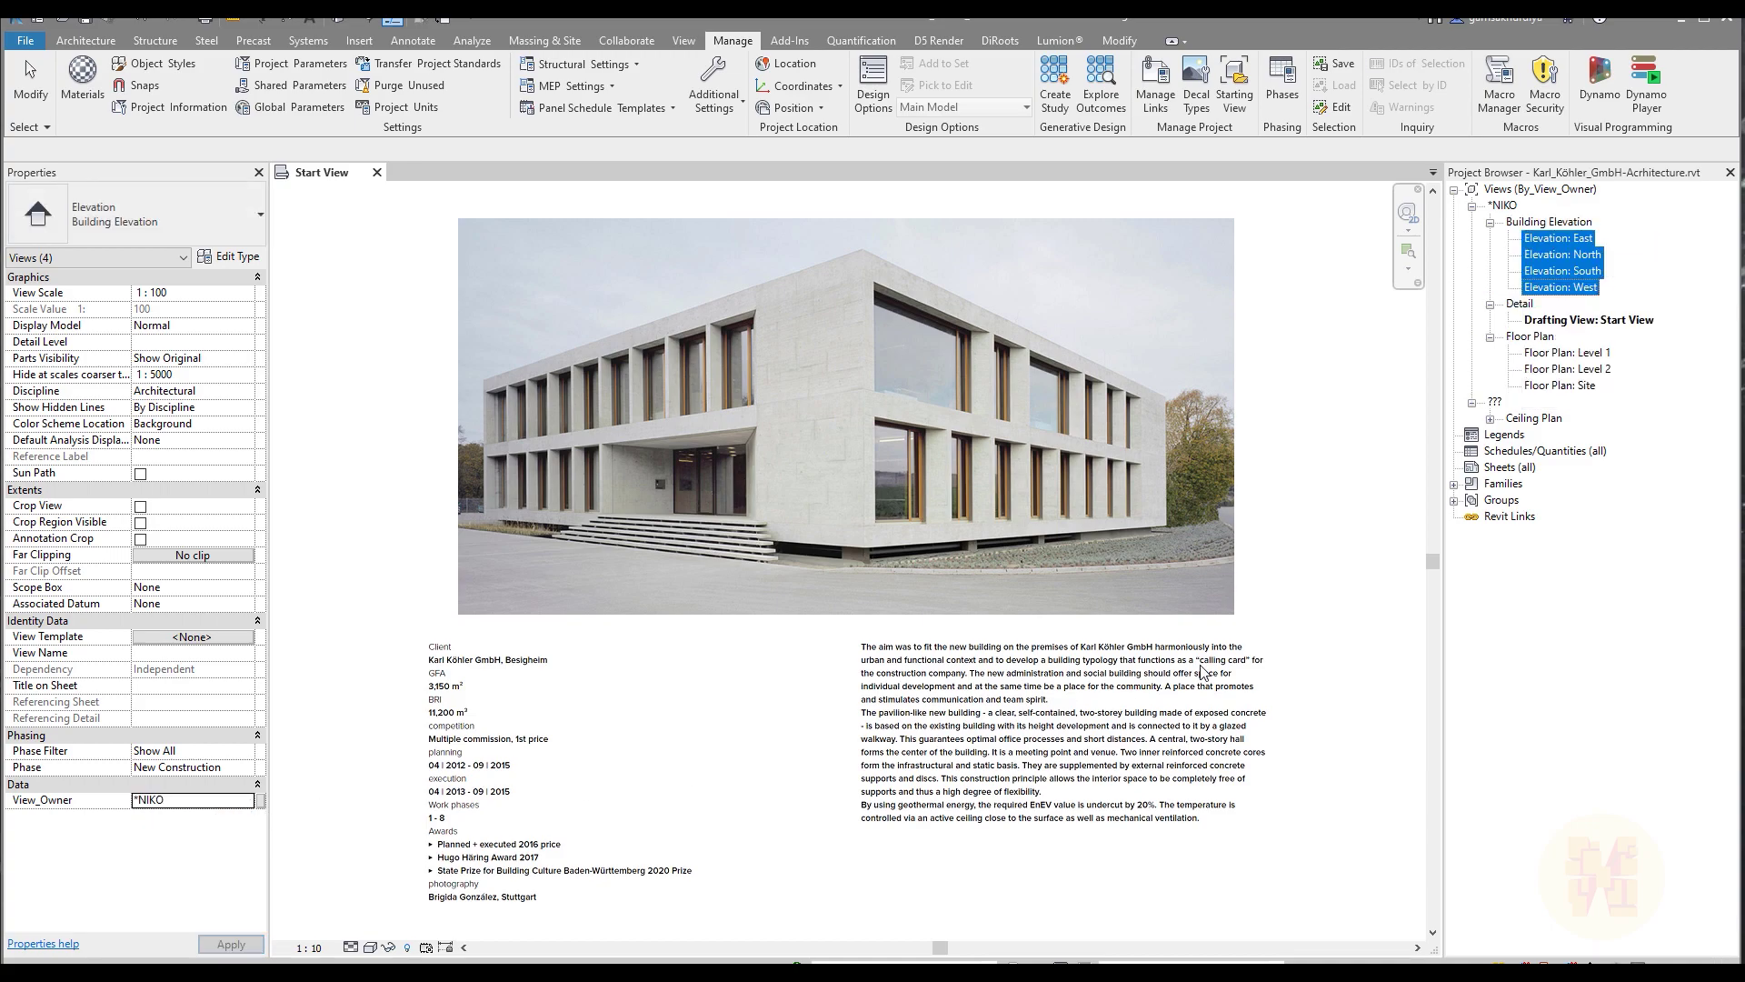
- Assign the same View_Owner entry to the Level 1 and Level 2 reflected ceiling plans
click(1491, 418)
click(1563, 434)
shift+click(1563, 451)
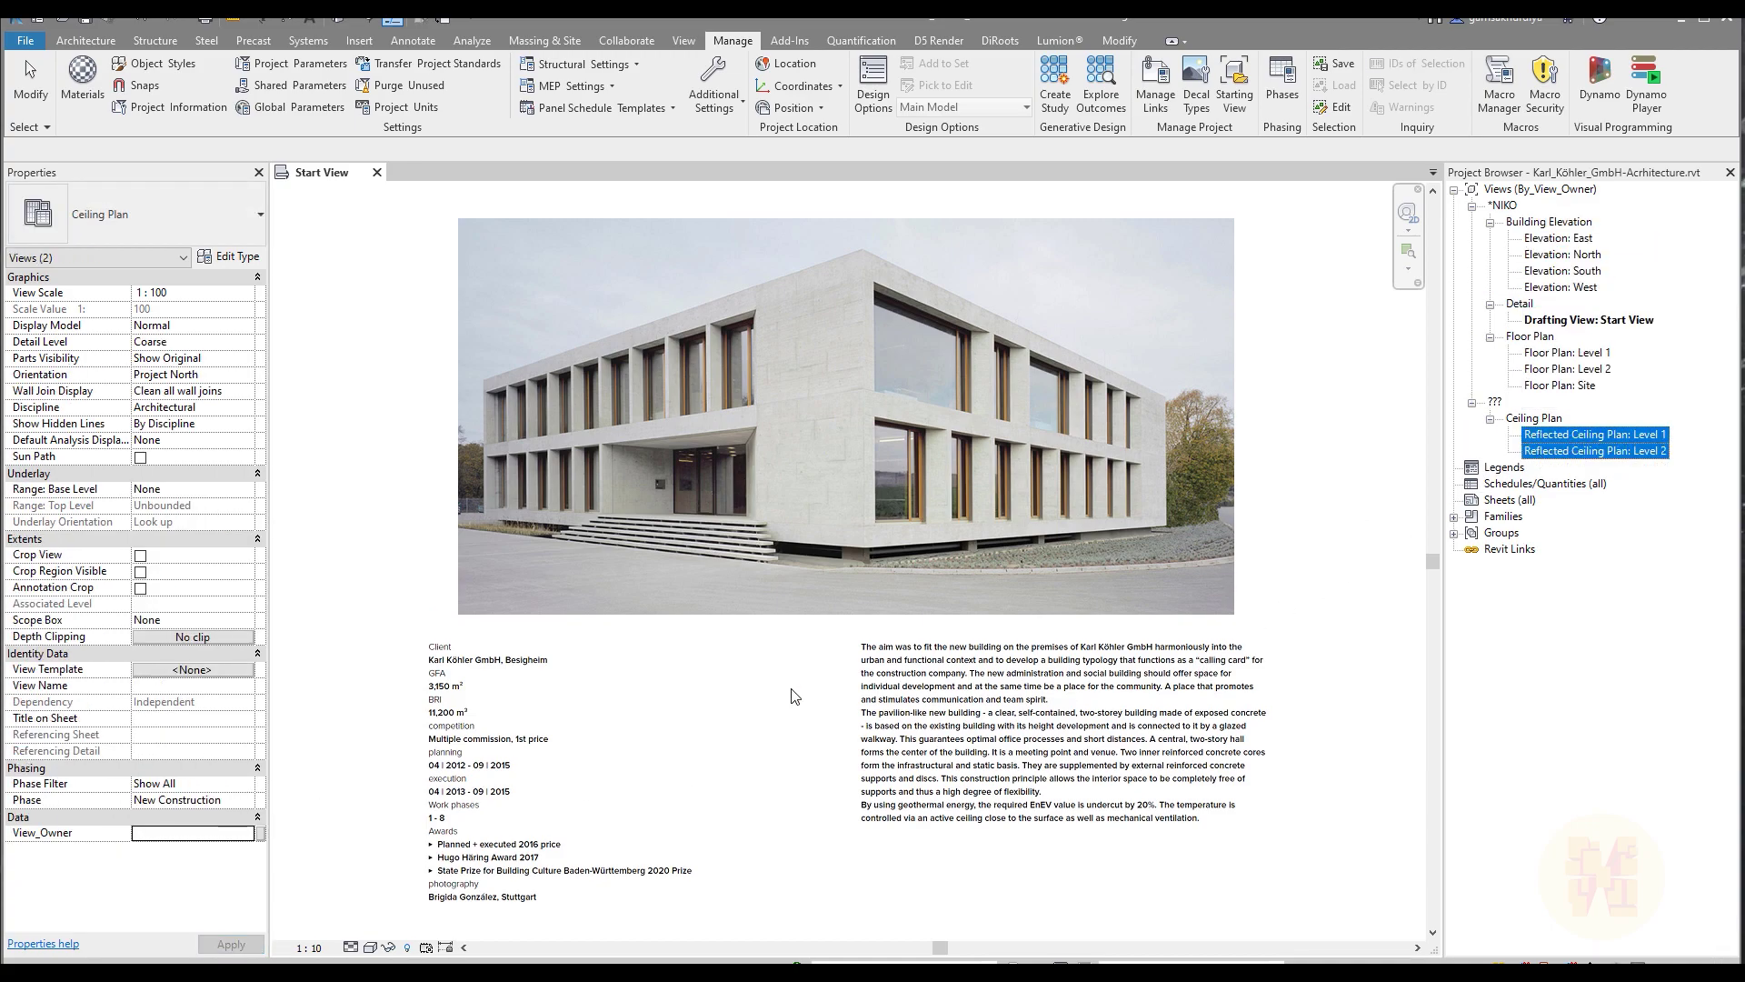
click(246, 834)
click(247, 834)
click(191, 850)
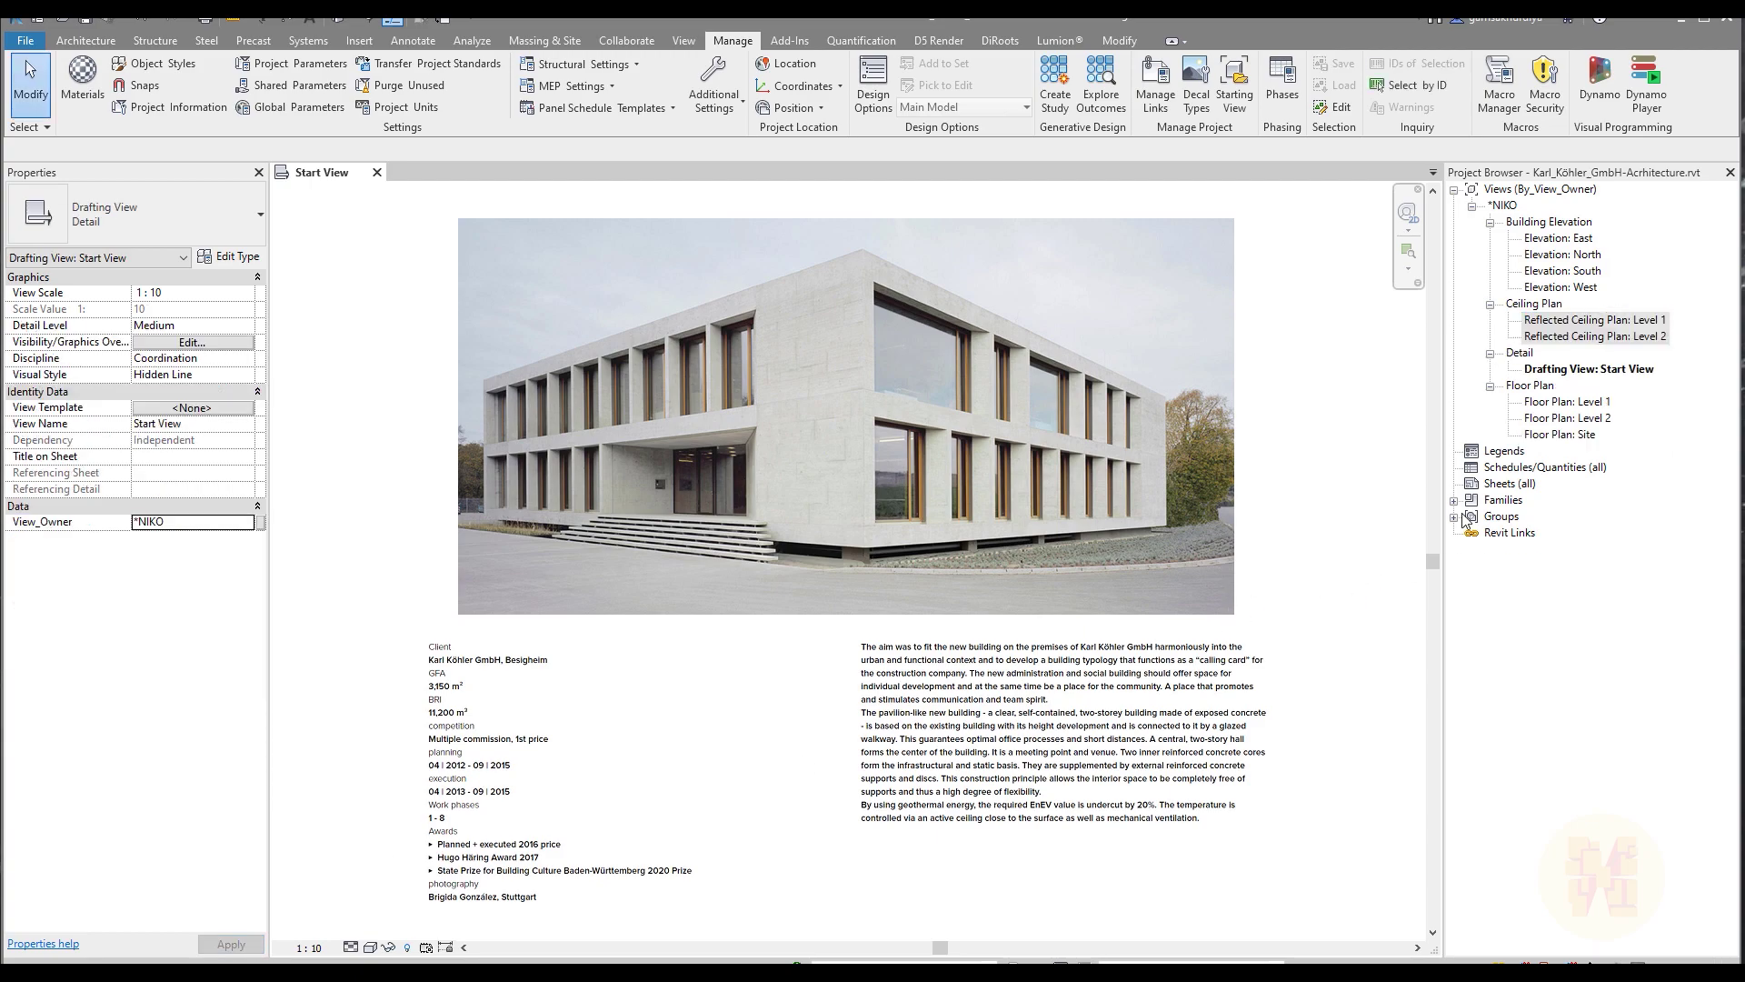
- Open the Level 1 floor plan from the owner's view group
click(1473, 207)
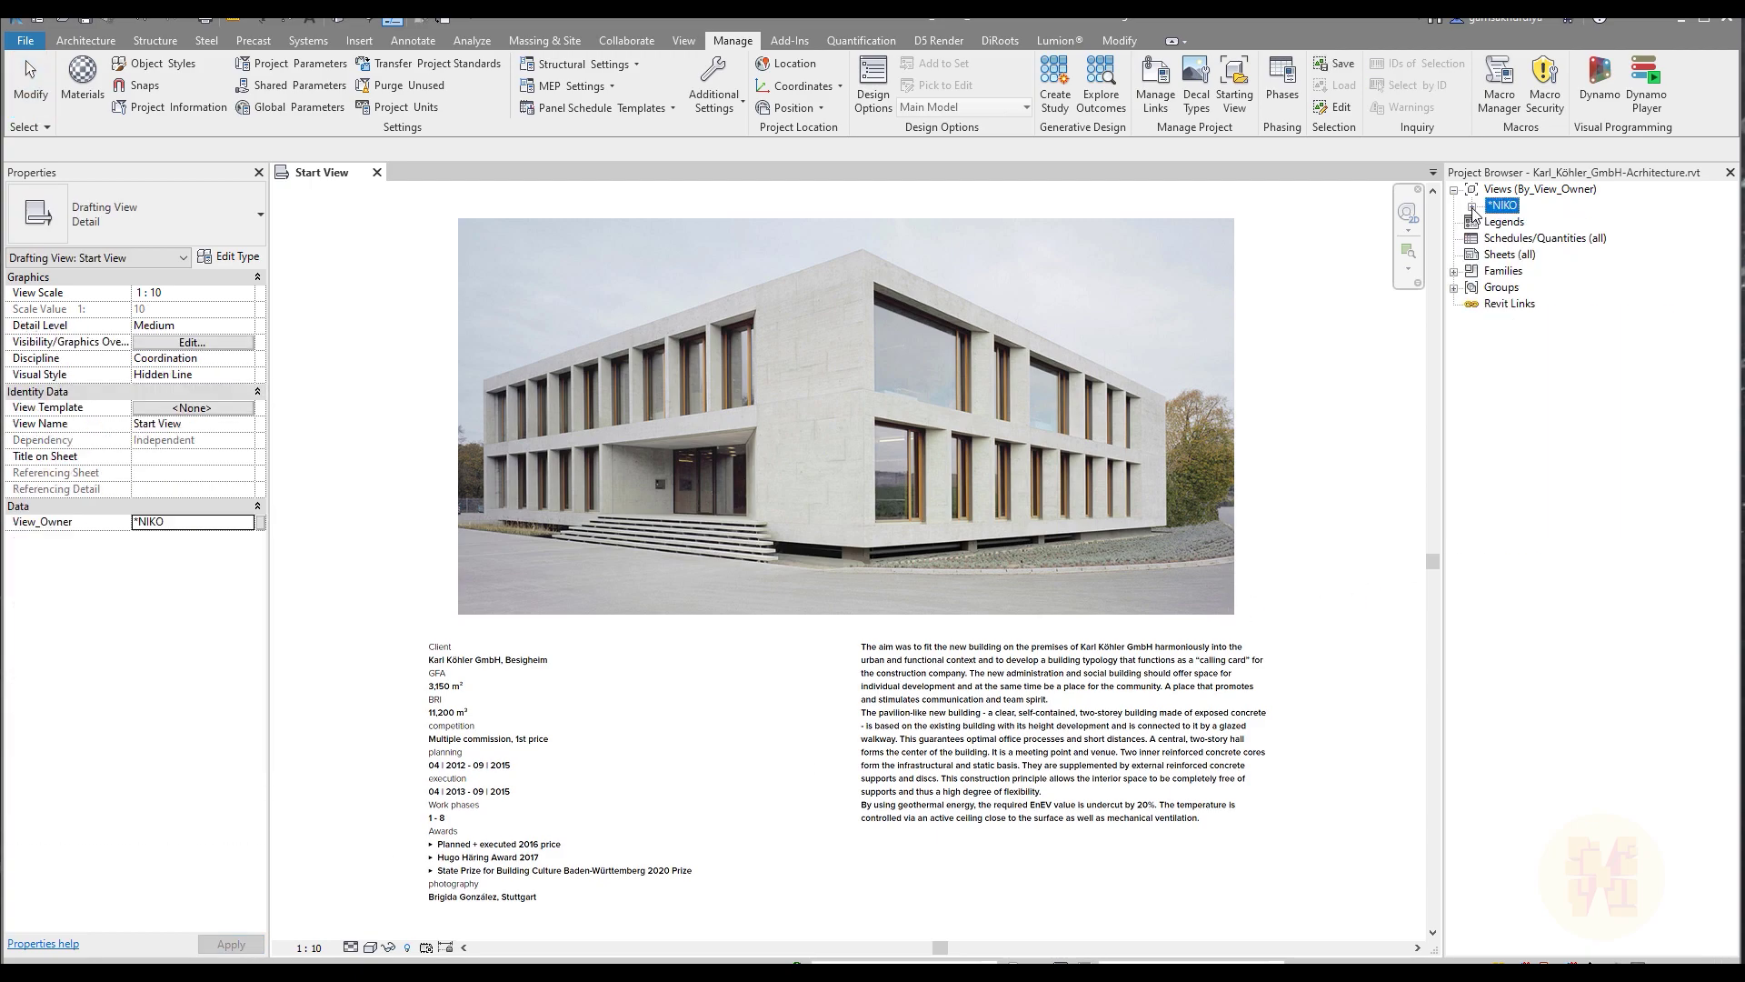
click(1472, 206)
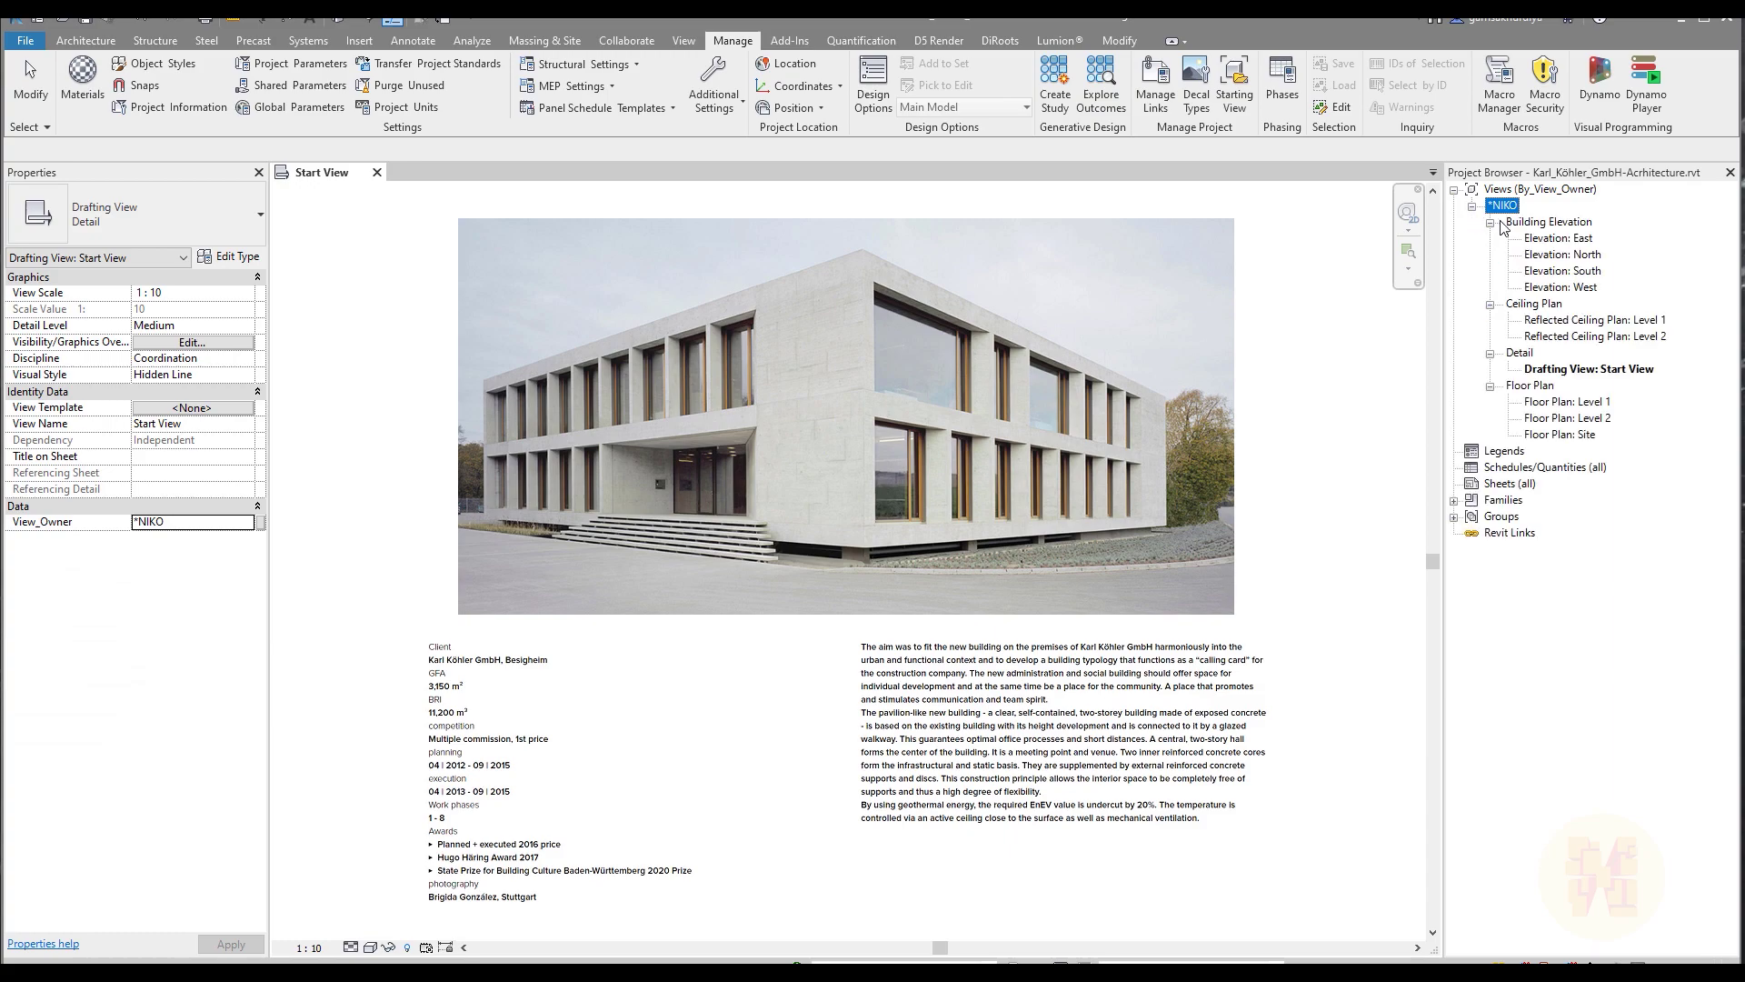
click(1554, 402)
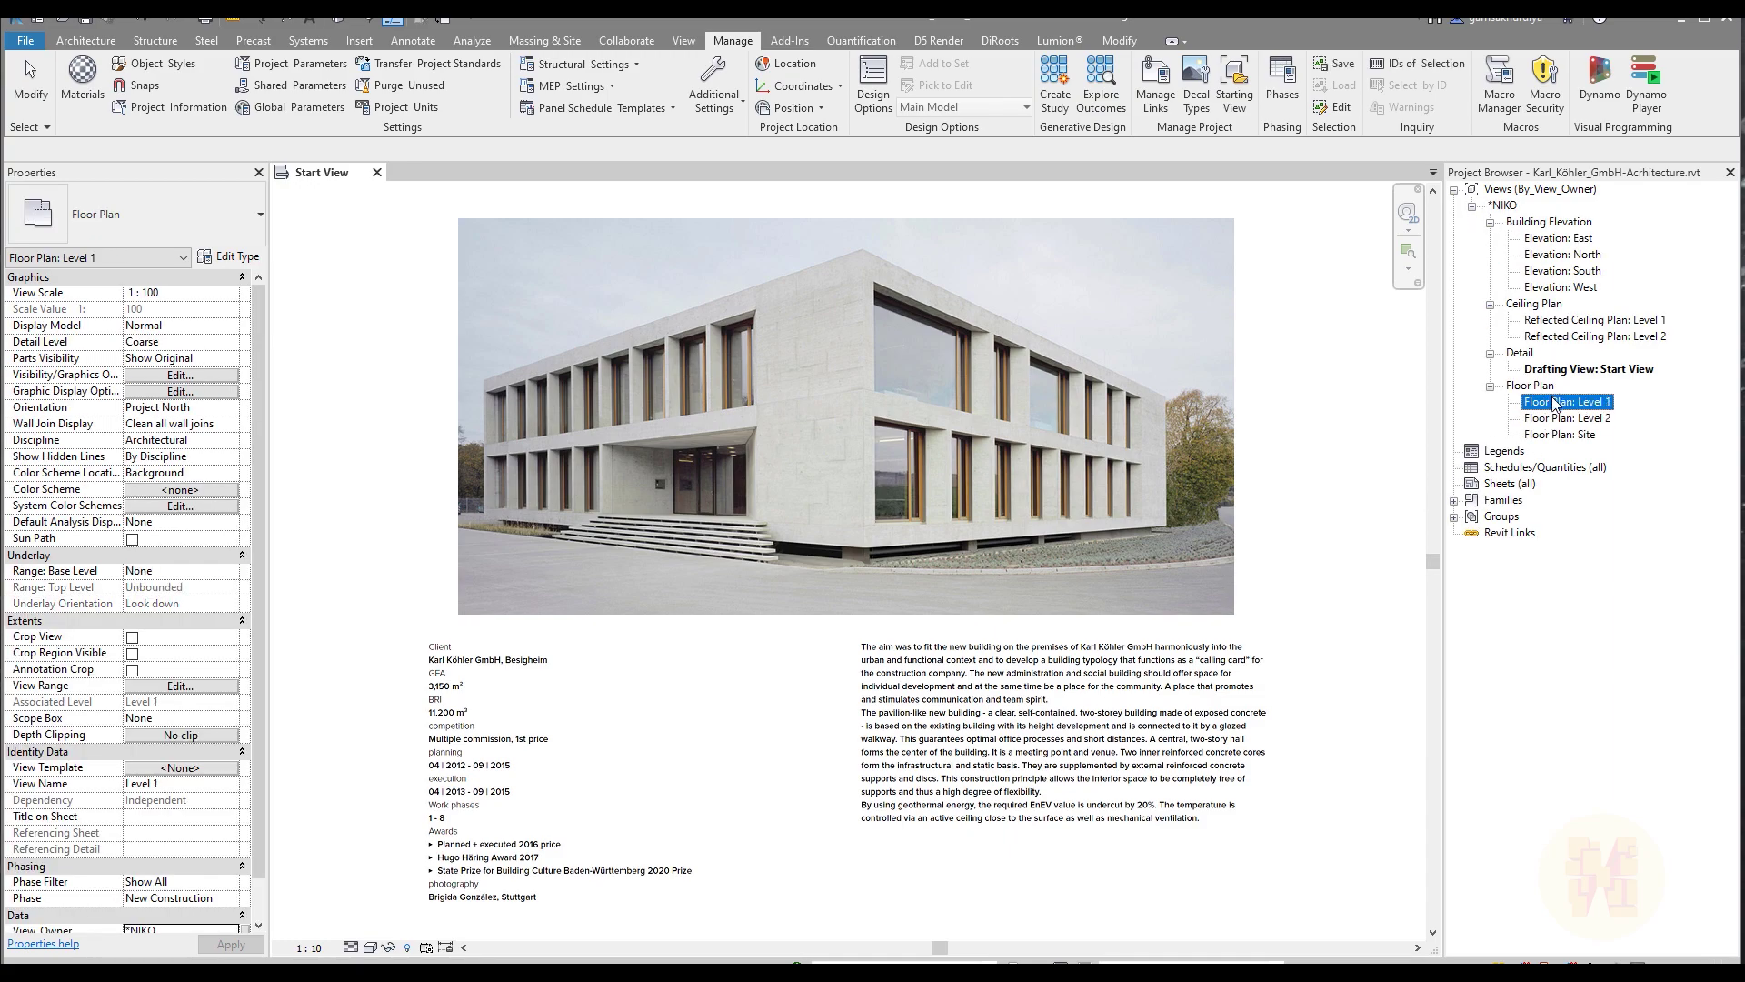
click(1339, 576)
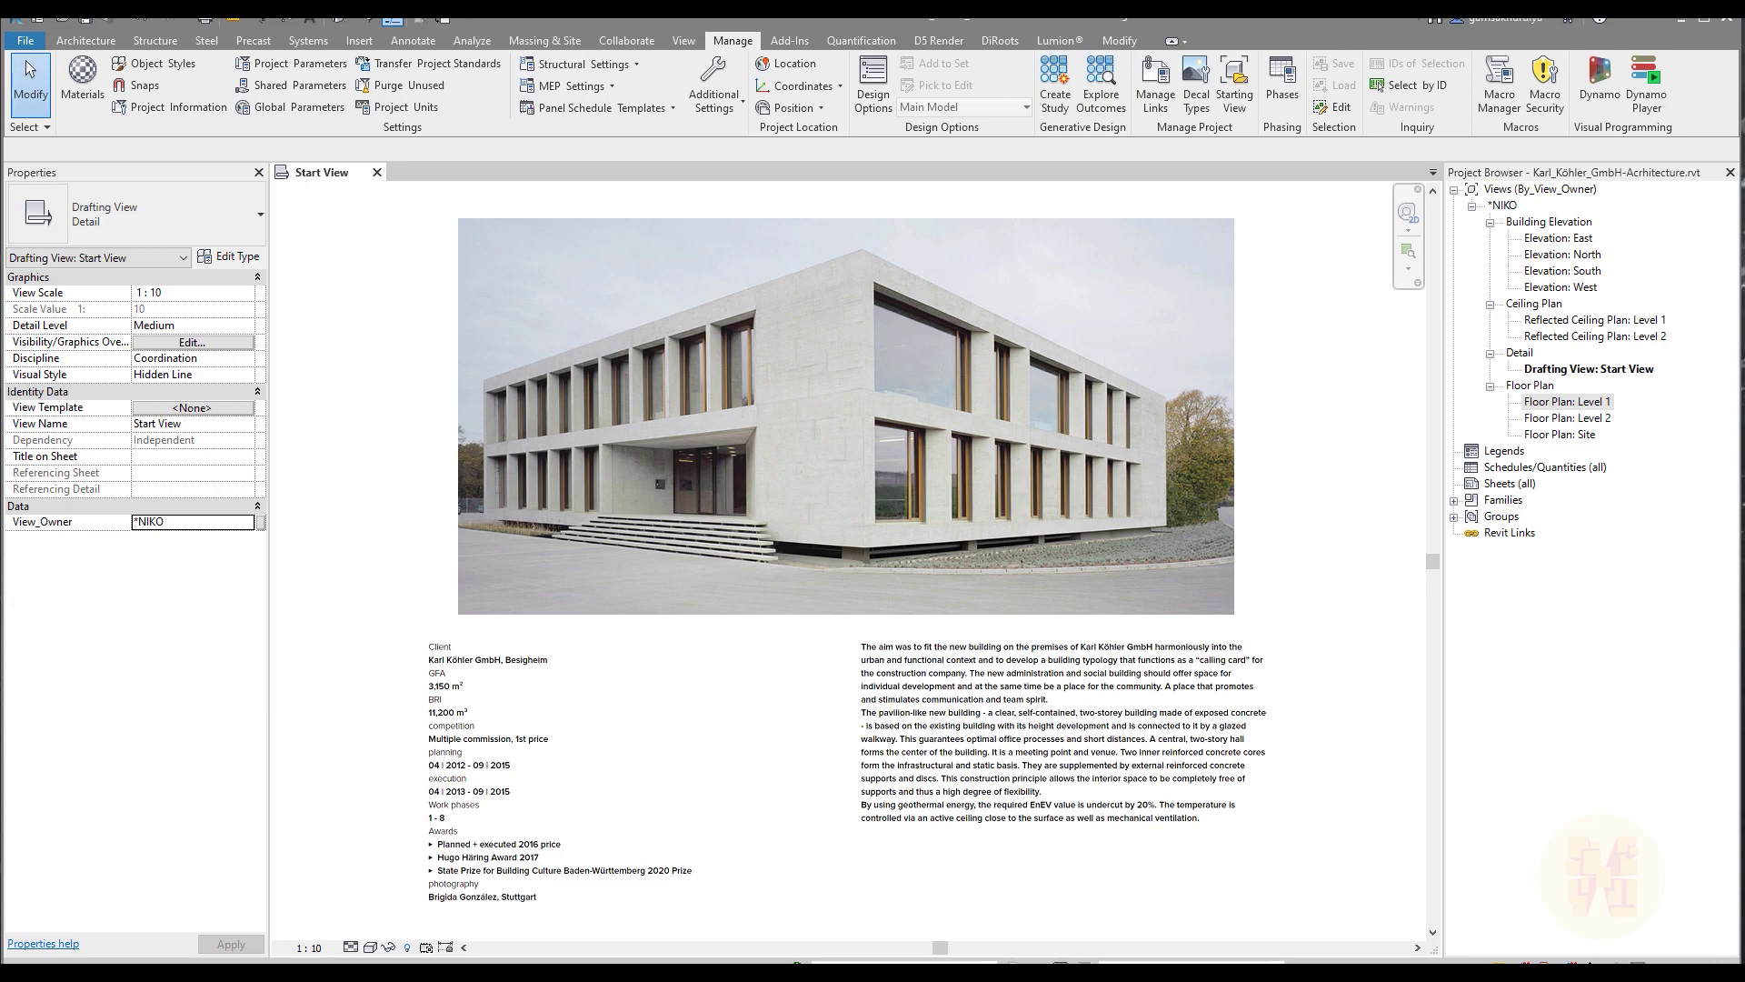
click(1586, 402)
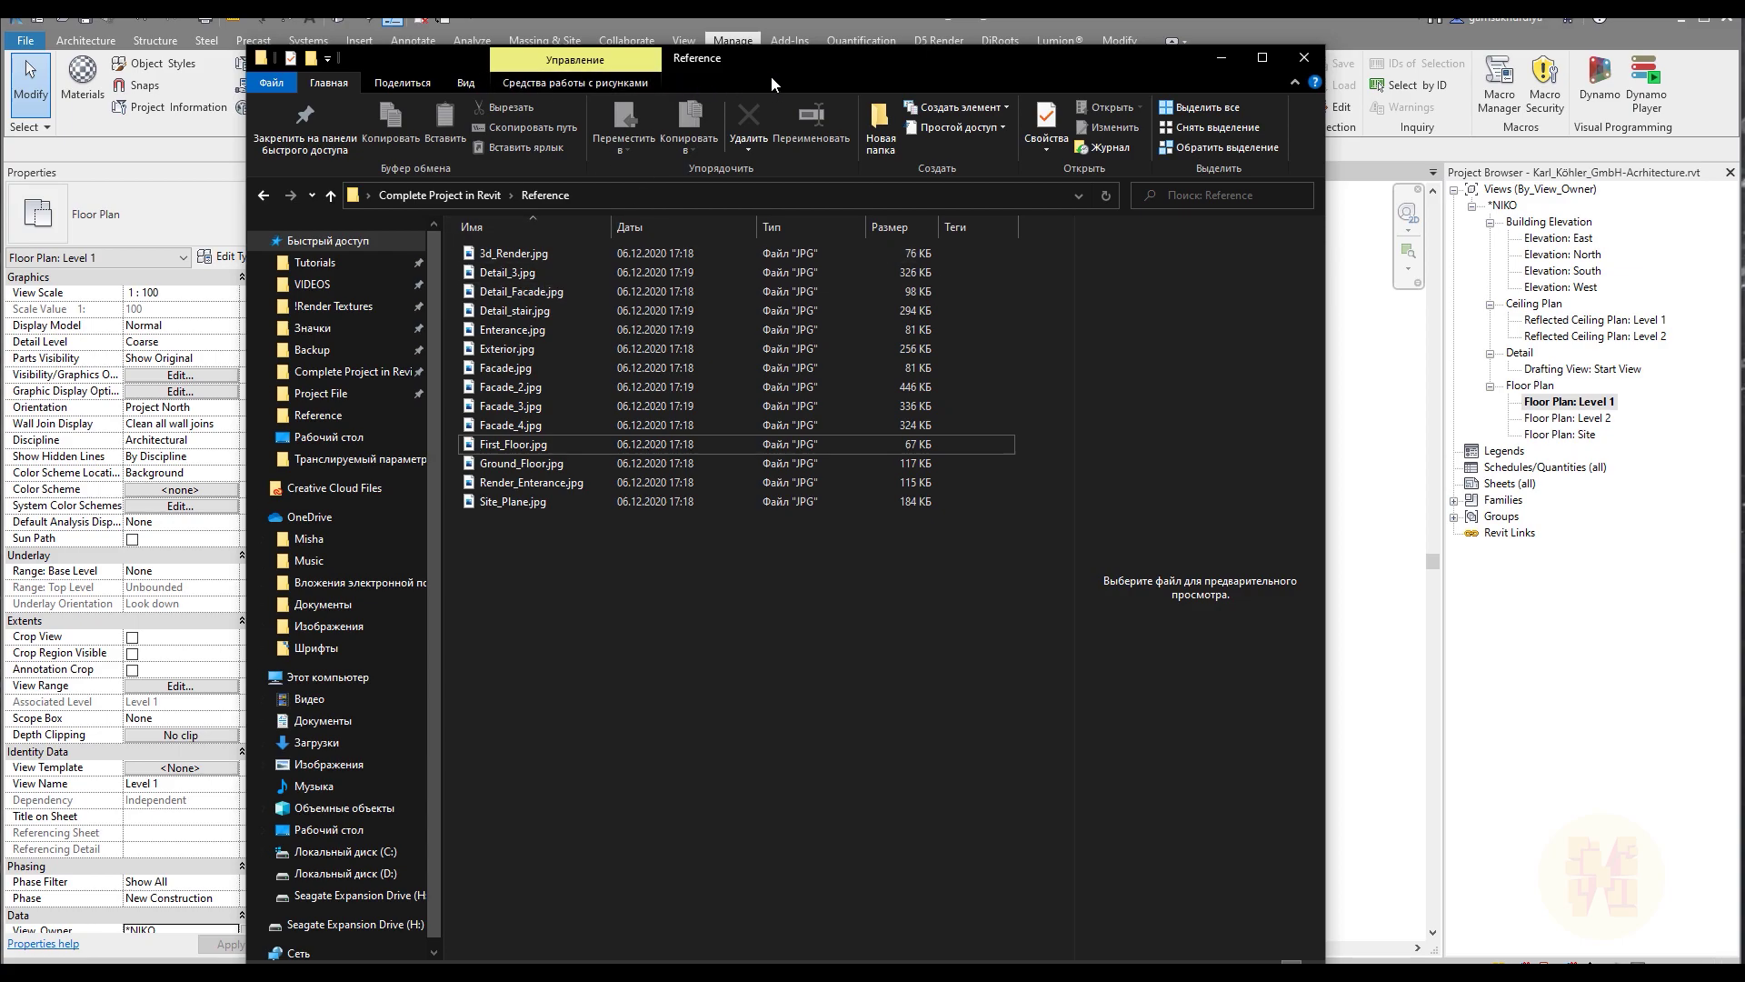
- Switch to File Explorer, show the Reference folder's files as thumbnails and view the Ground_Floor.jpg image
drag(909, 51, 1084, 26)
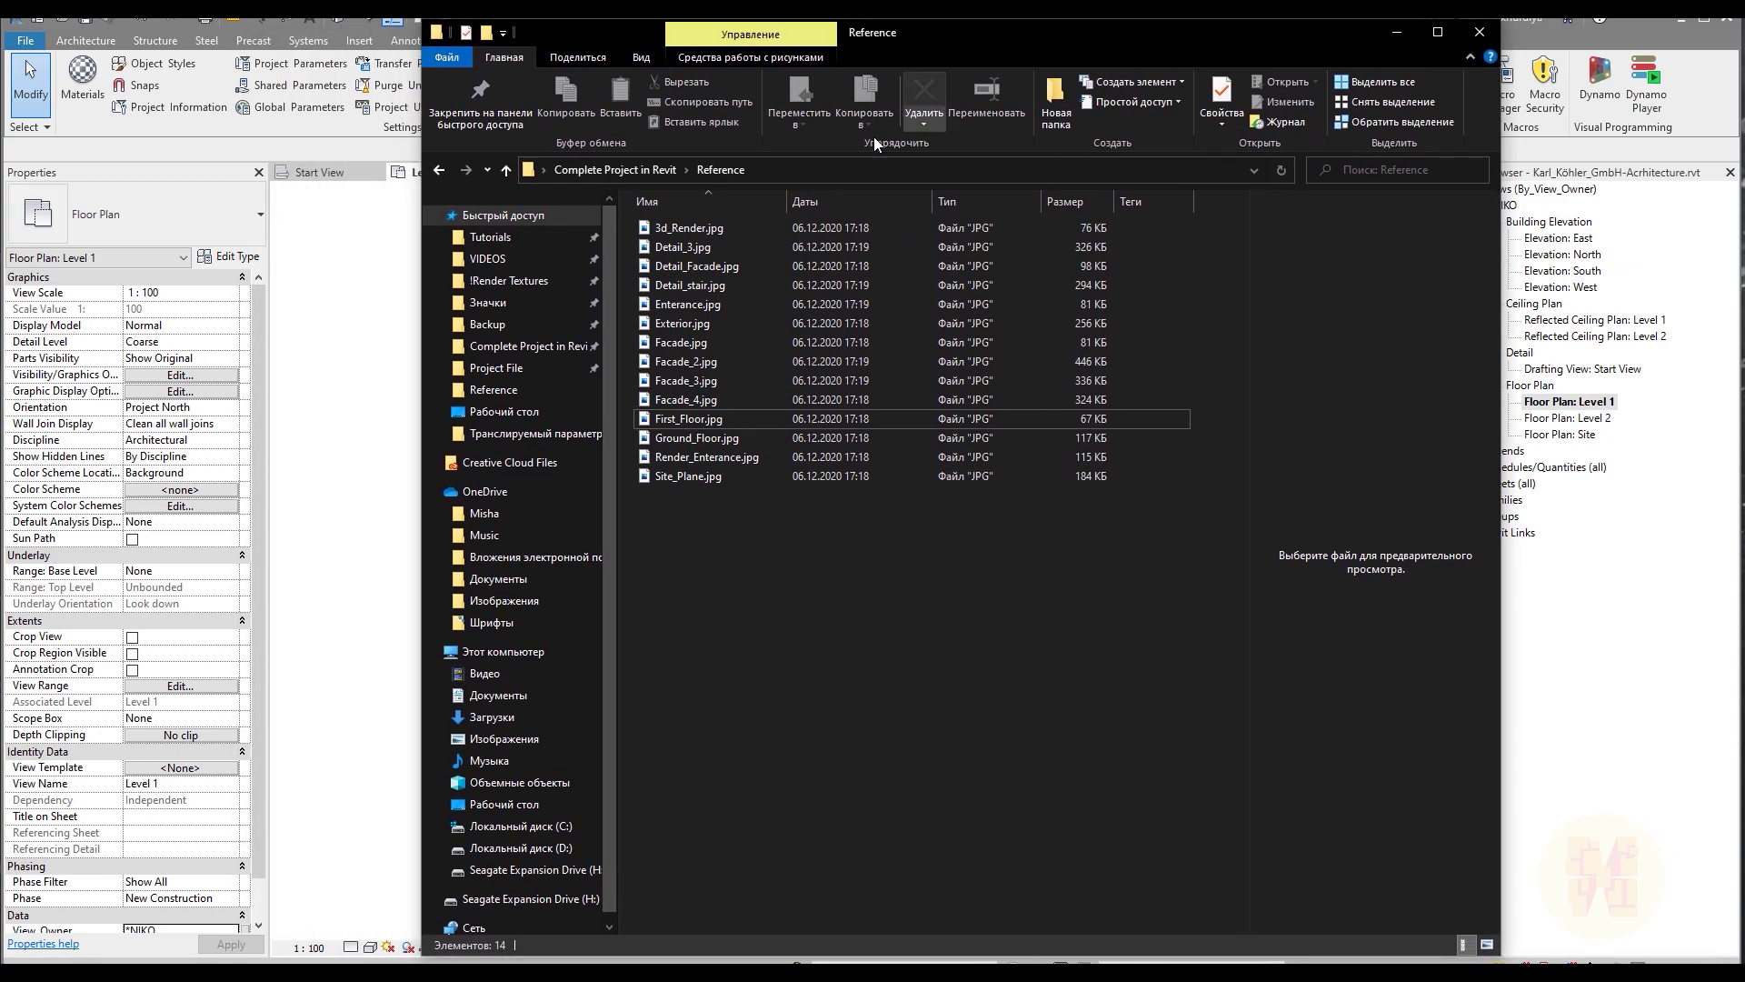
click(1488, 944)
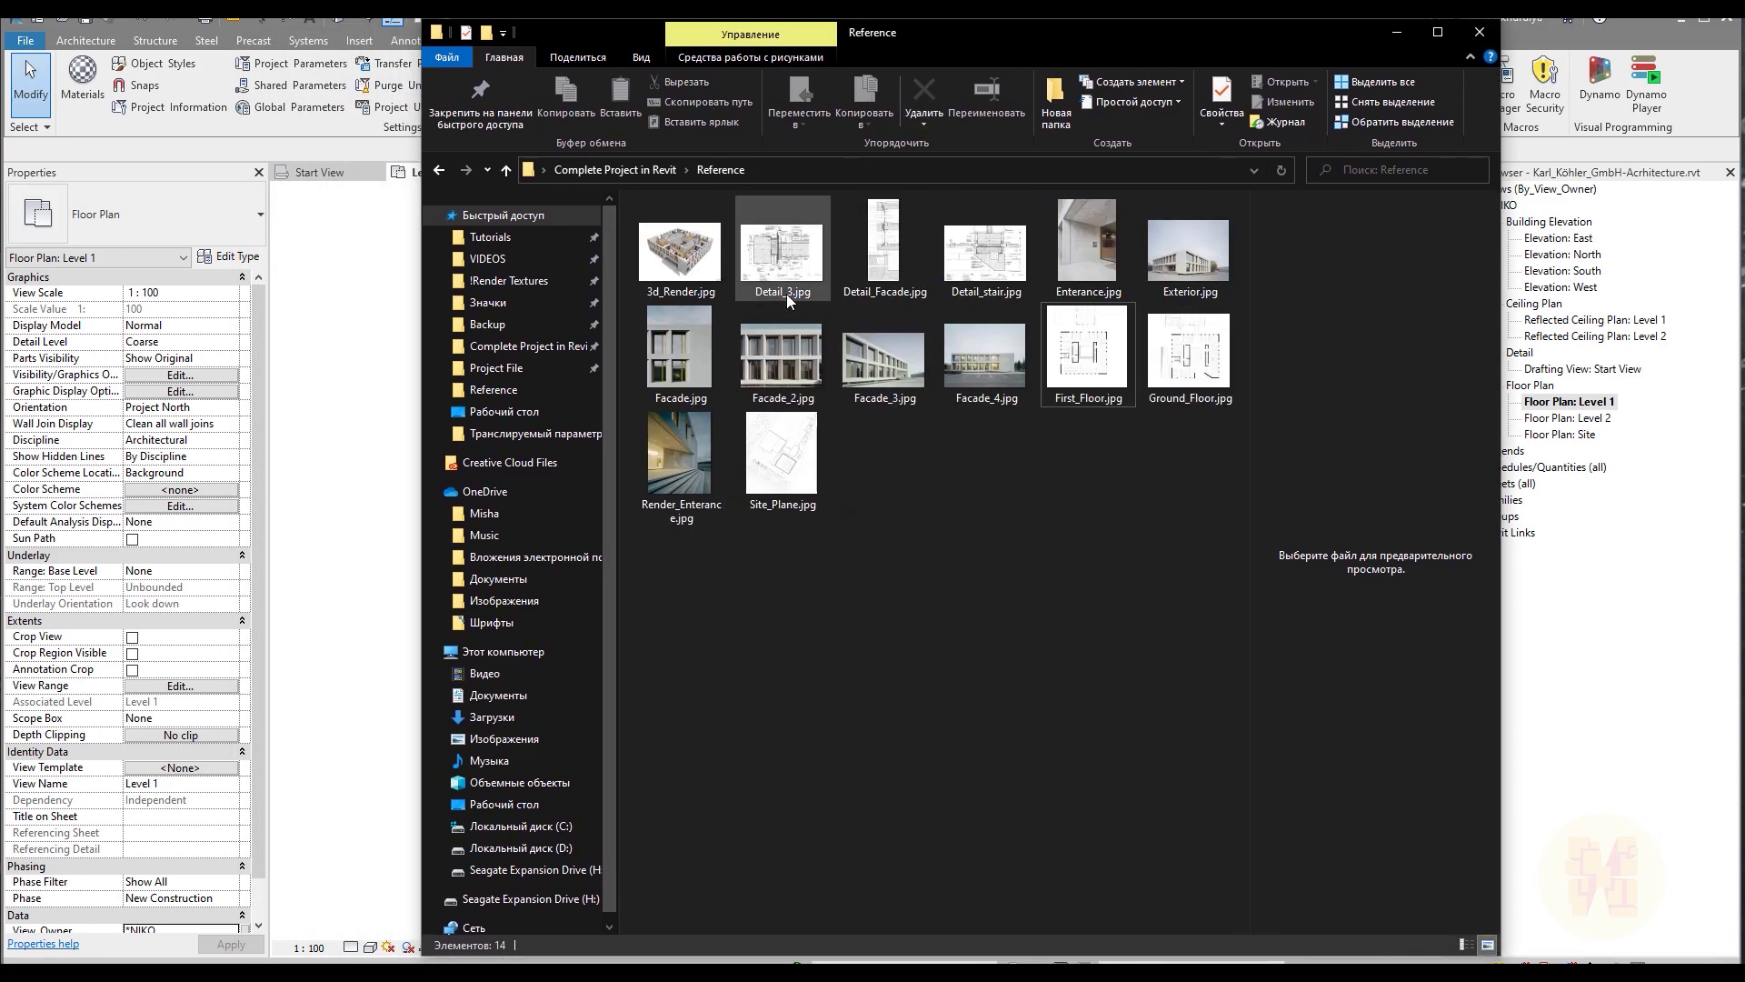
click(1159, 376)
double_click(1159, 375)
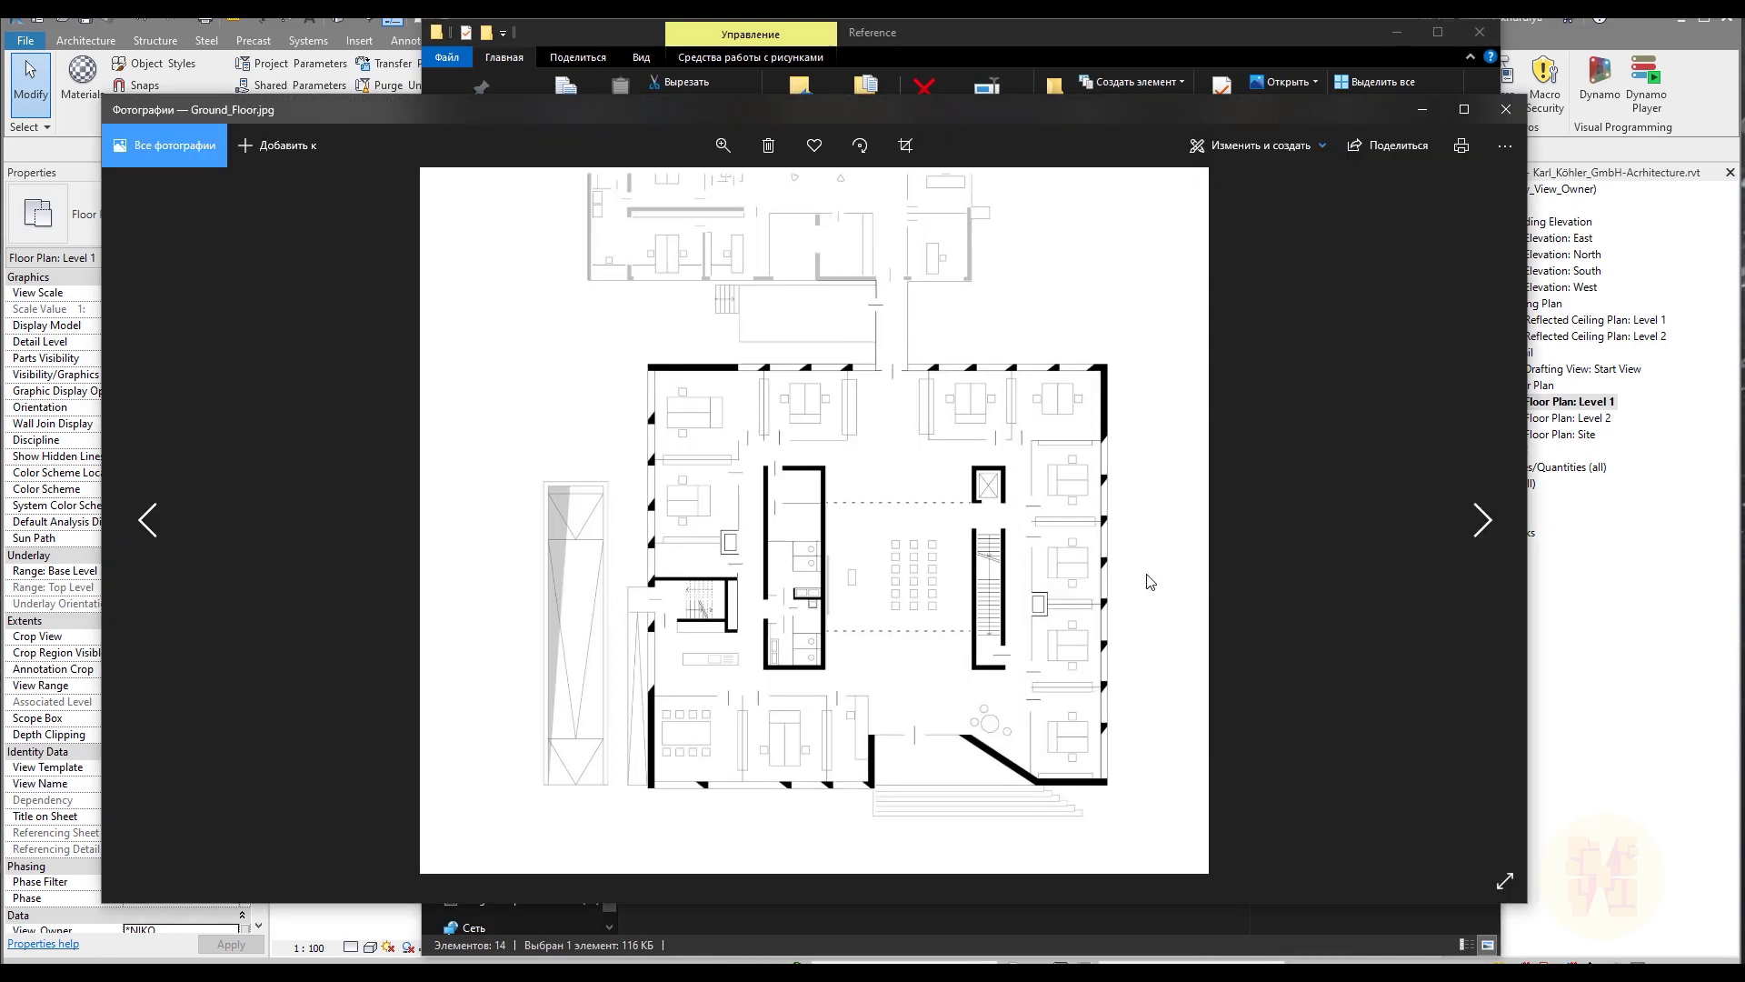
click(1507, 109)
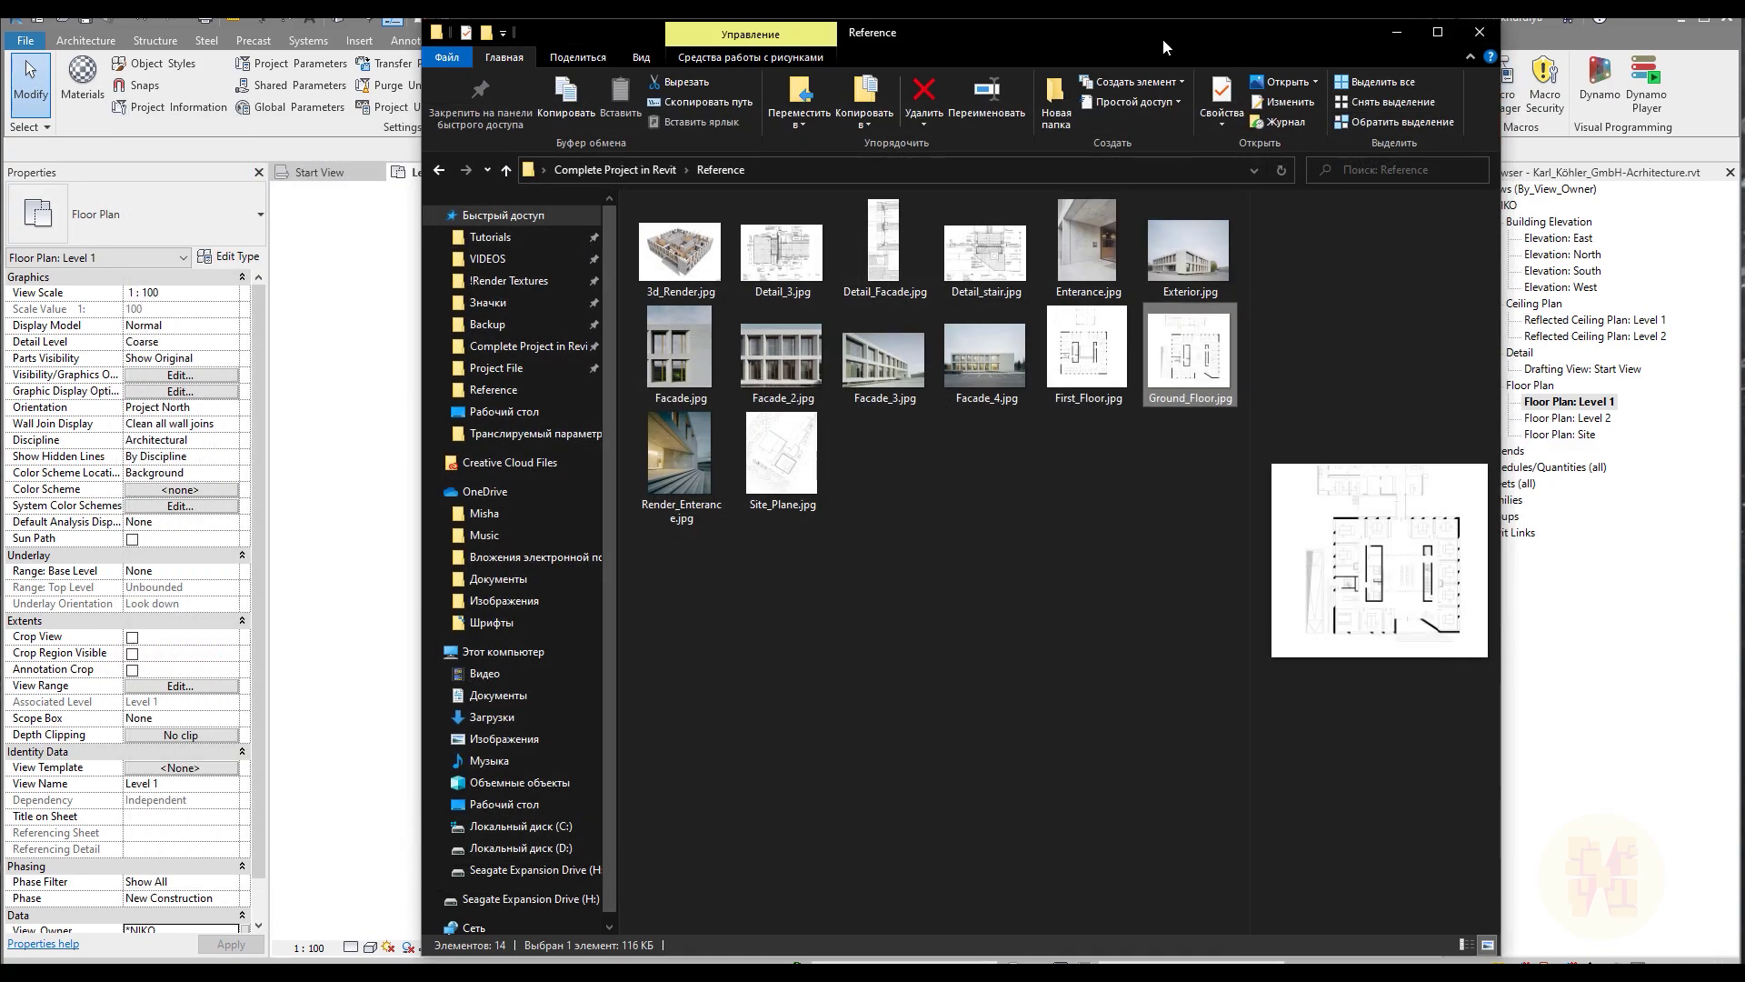
- Import Ground_Floor.jpg from the Reference folder into the Level 1 floor plan, placing it between the elevation markers
drag(1164, 38, 1547, 55)
drag(1530, 329, 701, 499)
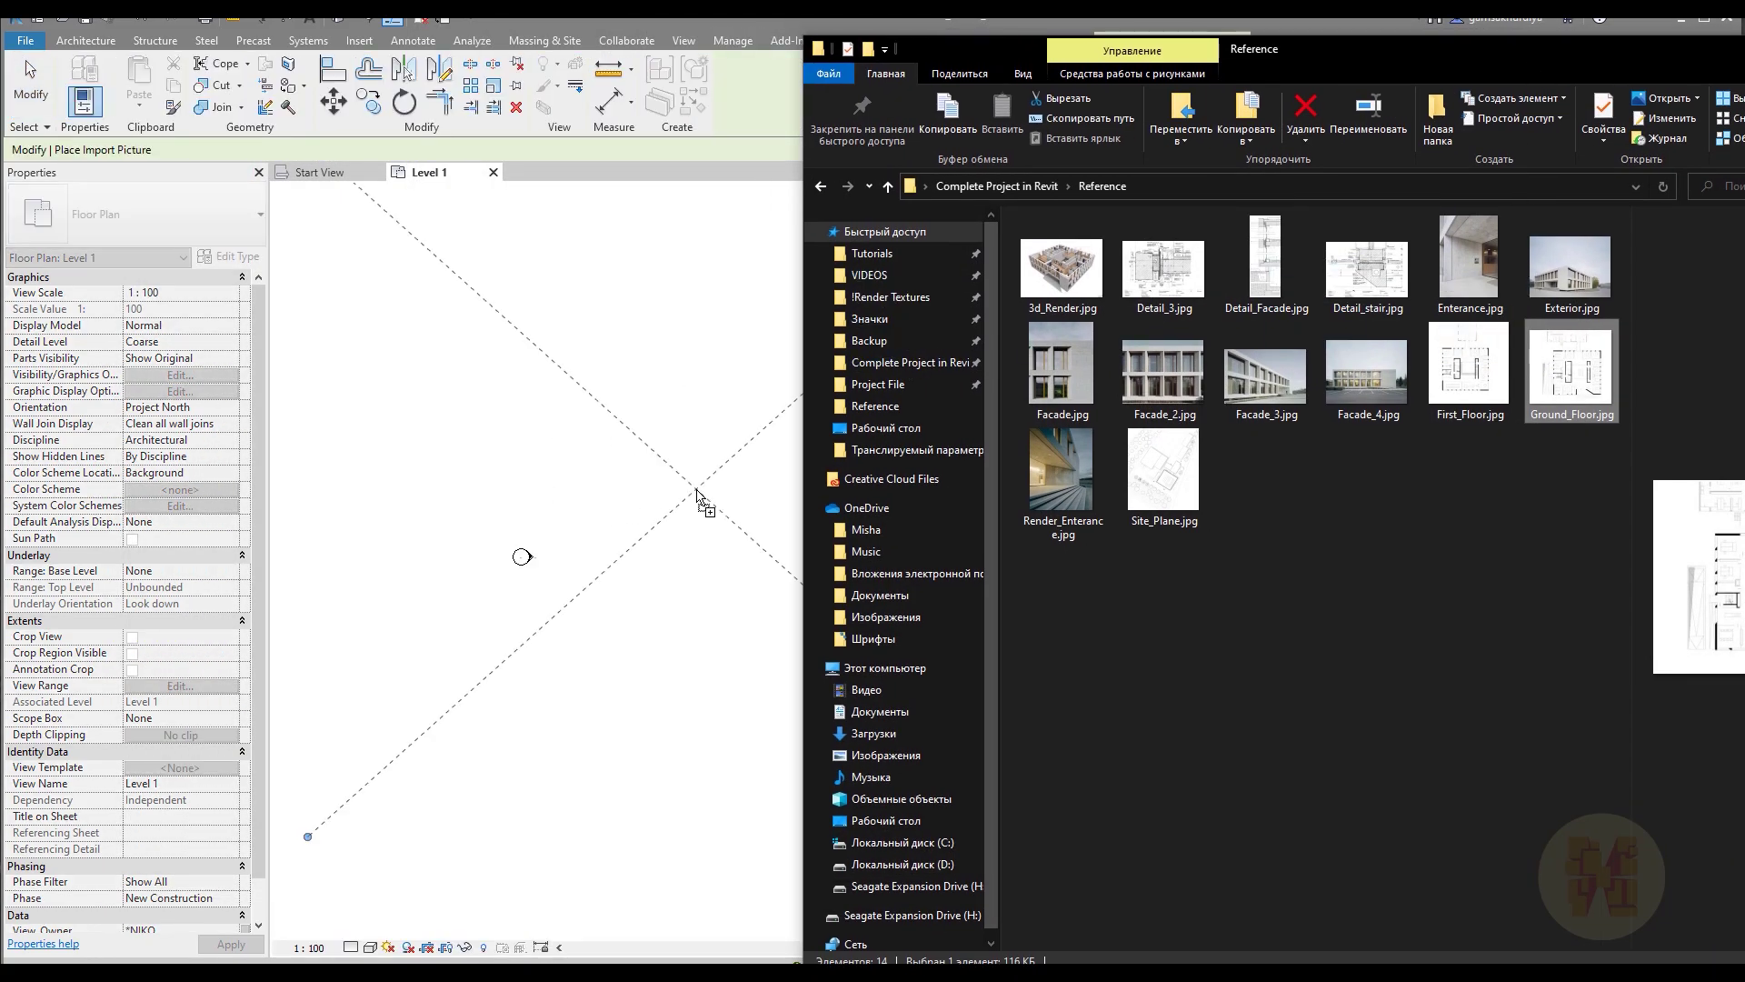
click(729, 537)
scroll(775, 460, down, 3)
drag(738, 576, 784, 568)
click(1266, 585)
- Move the elevation markers outward in the Level 1 floor plan so they stand clear of the imported ground floor image
drag(539, 377, 858, 635)
drag(636, 582, 504, 398)
key(Escape)
mouse_move(663, 879)
mouse_down()
mouse_move(987, 581)
mouse_move(1161, 642)
mouse_up()
click(1196, 467)
scroll(809, 628, up, 3)
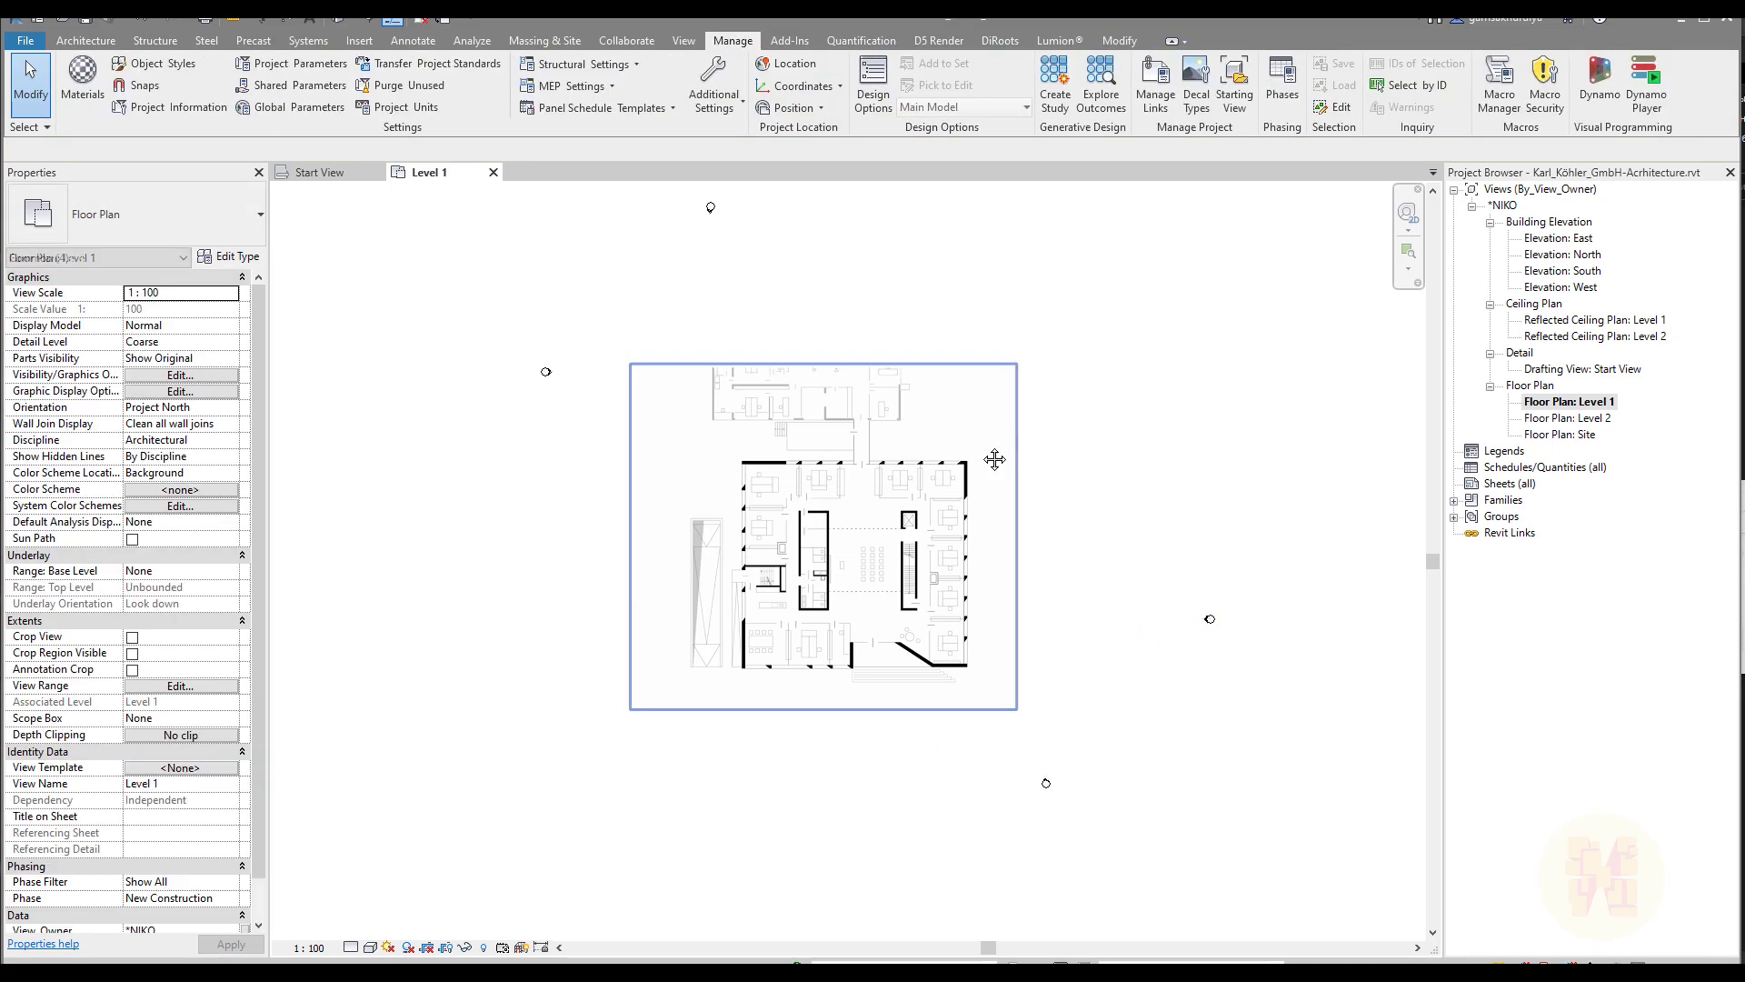
- Start a point-to-point measurement and examine the ground floor image around the cores, stairs and entrance for a doorway usable as a scale reference
scroll(816, 693, up, 2)
click(234, 18)
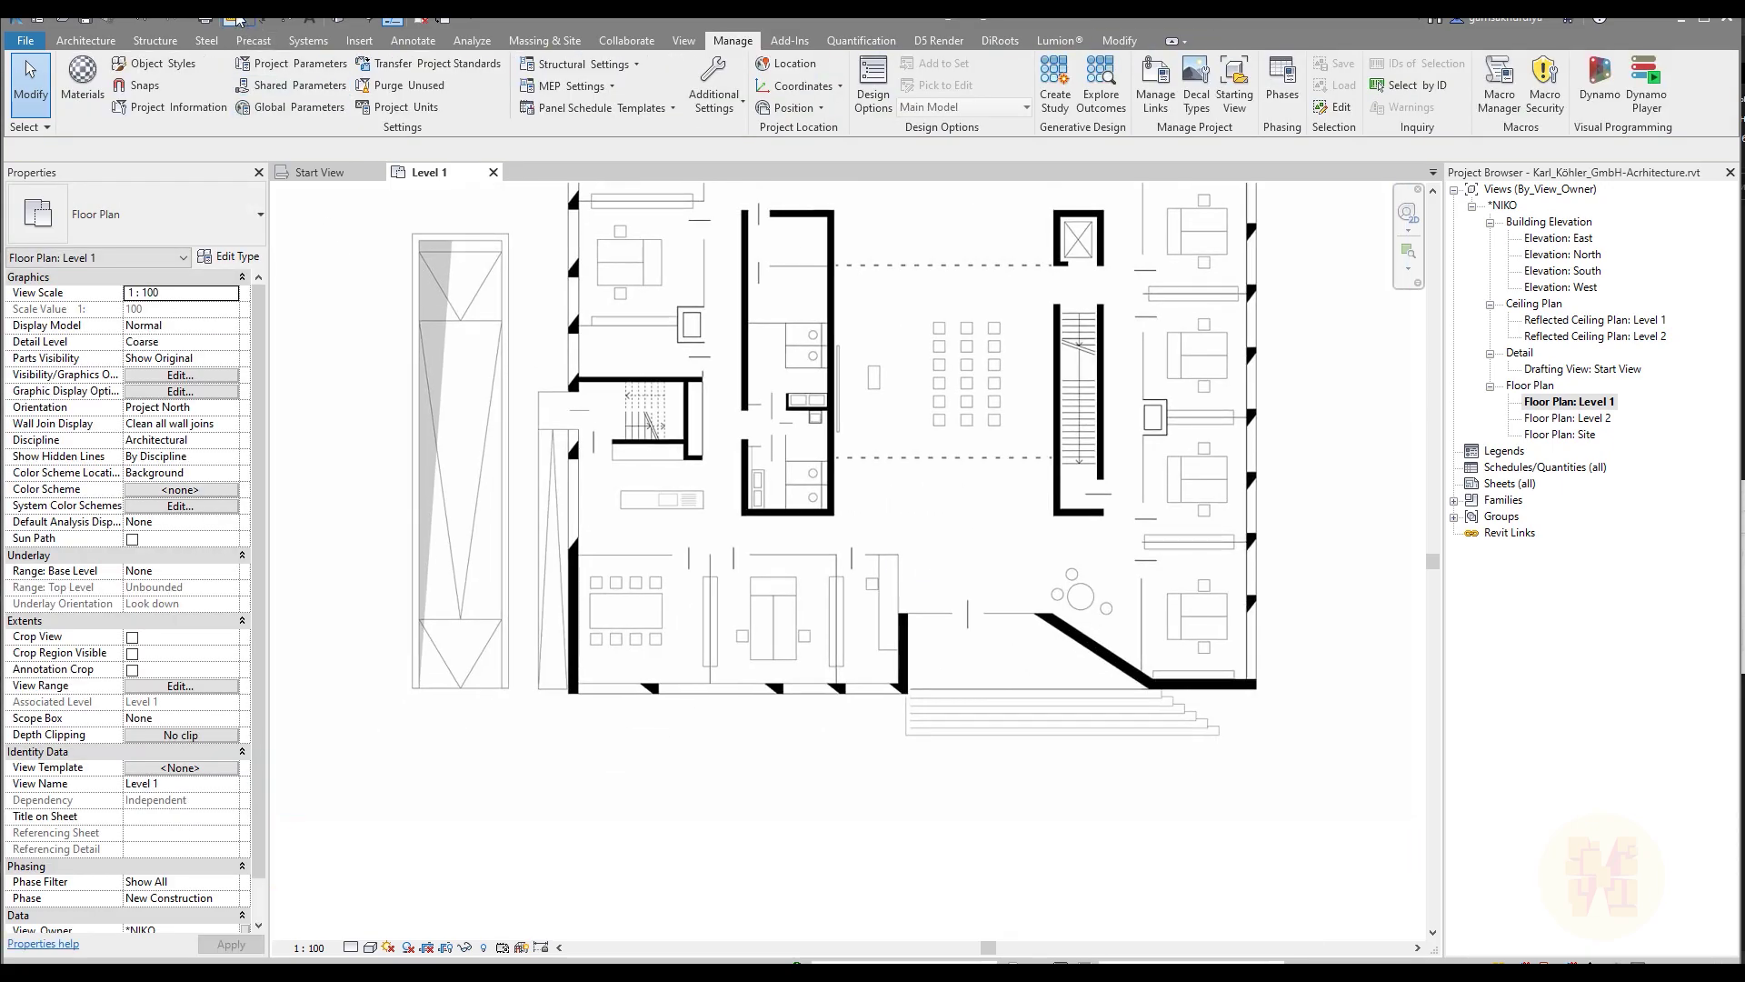
middle_drag(997, 639, 747, 592)
middle_drag(751, 377, 774, 515)
middle_drag(841, 600, 828, 477)
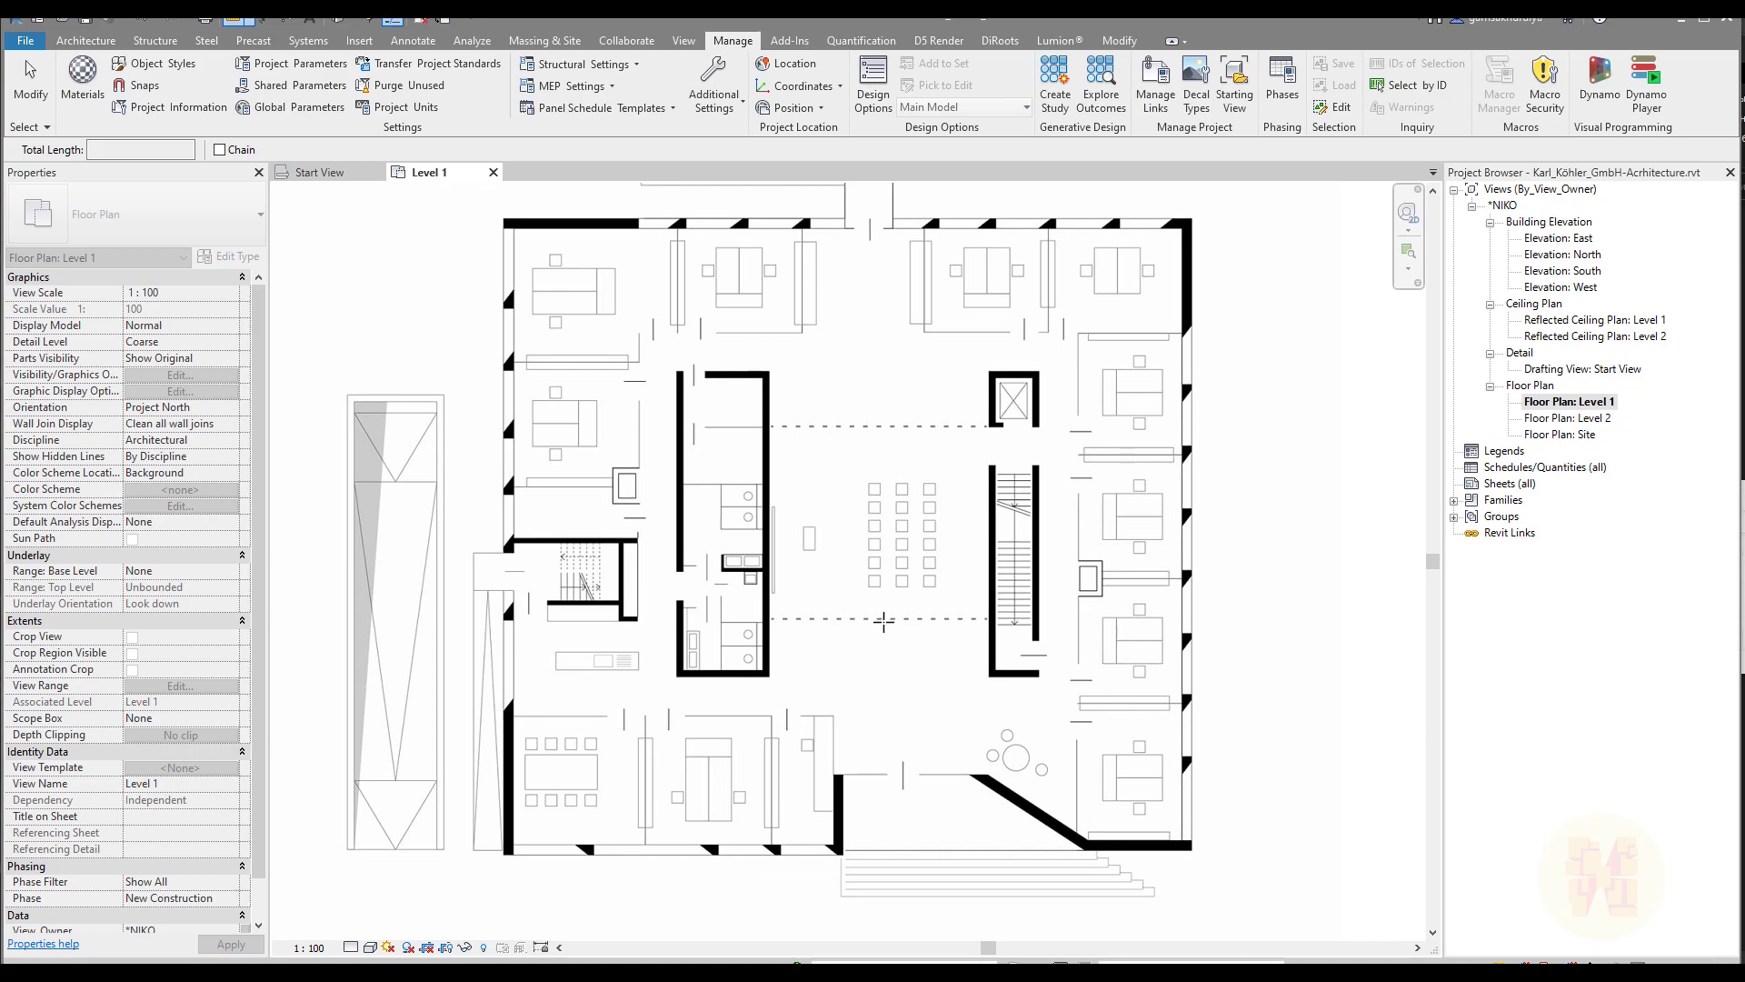
middle_drag(955, 647, 849, 663)
middle_drag(837, 456, 864, 767)
middle_drag(796, 558, 836, 208)
scroll(780, 536, up, 2)
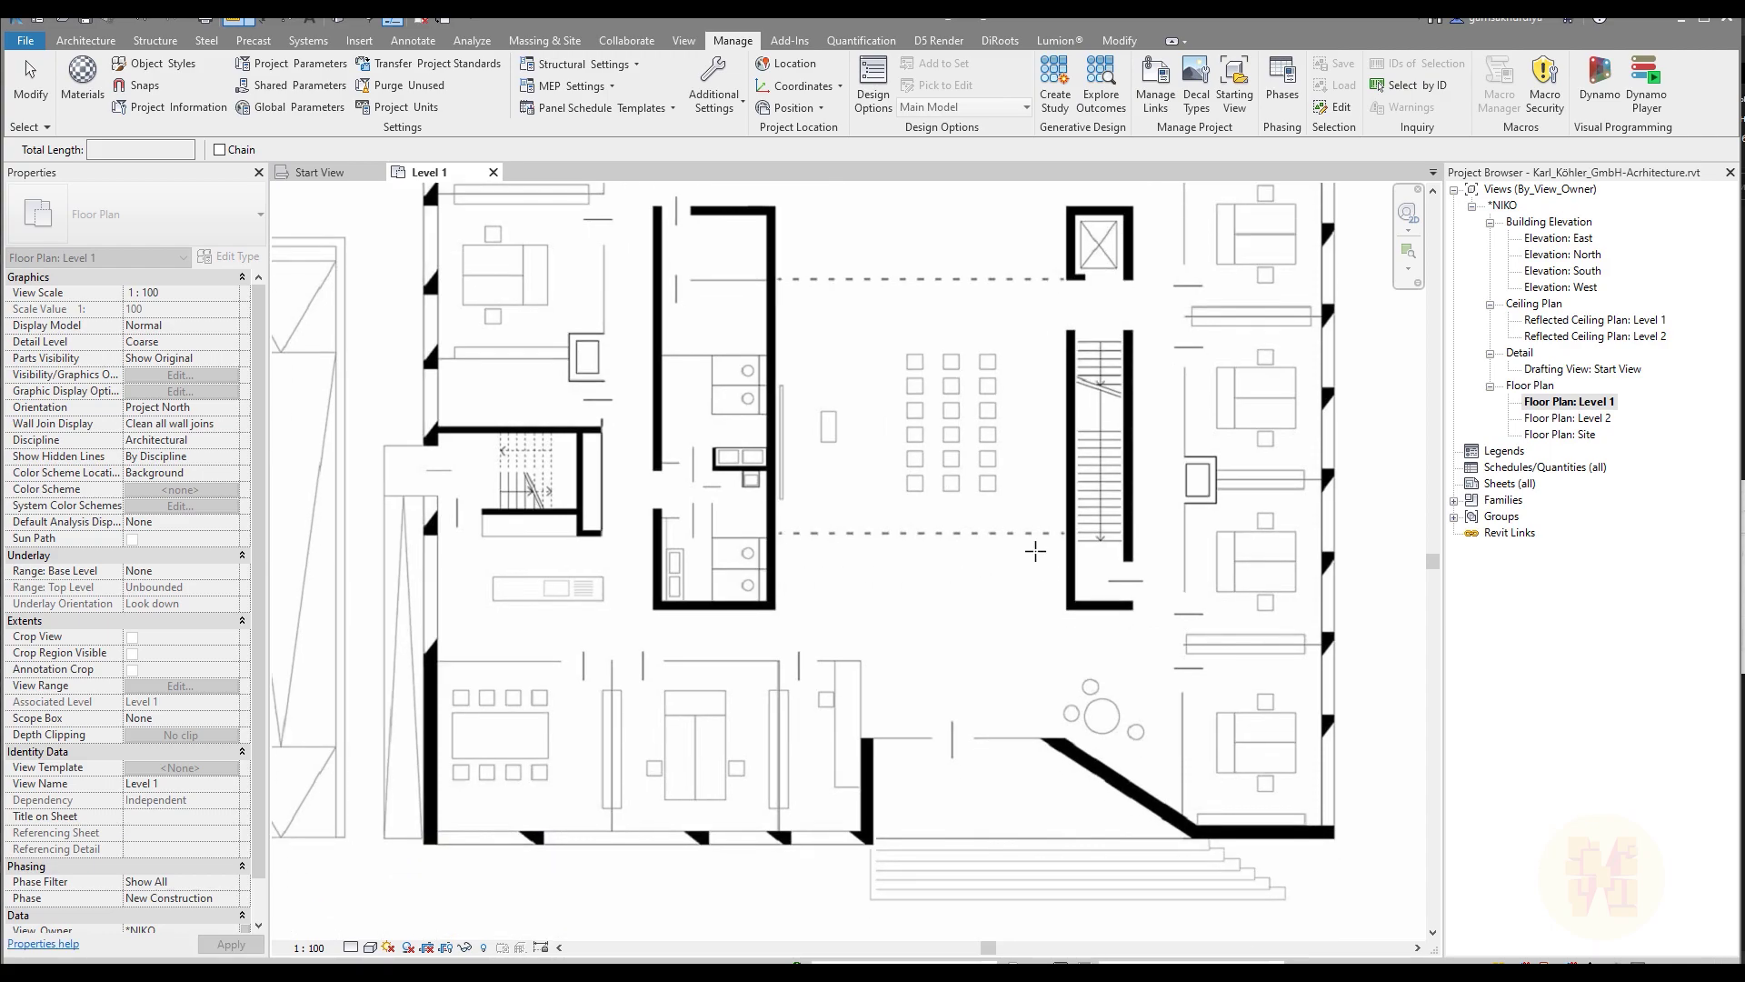
middle_drag(1157, 560, 925, 502)
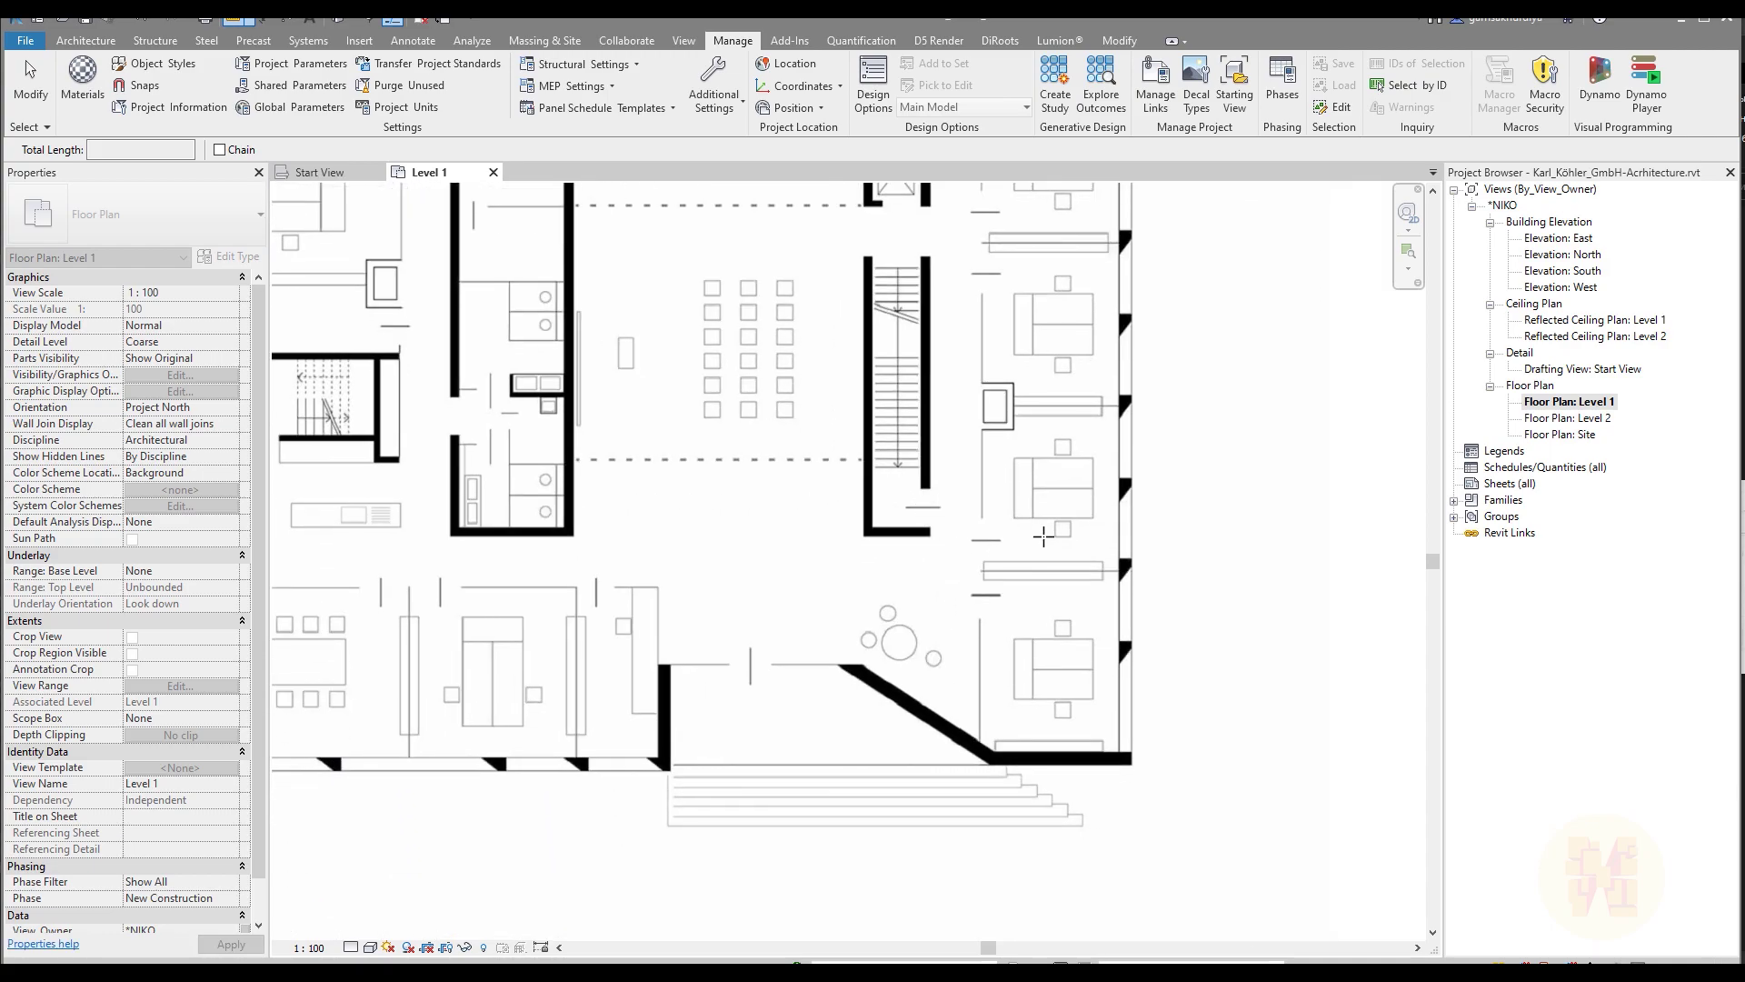
middle_drag(864, 586, 1051, 564)
middle_drag(857, 526, 860, 624)
middle_drag(641, 637, 704, 629)
middle_drag(697, 473, 700, 582)
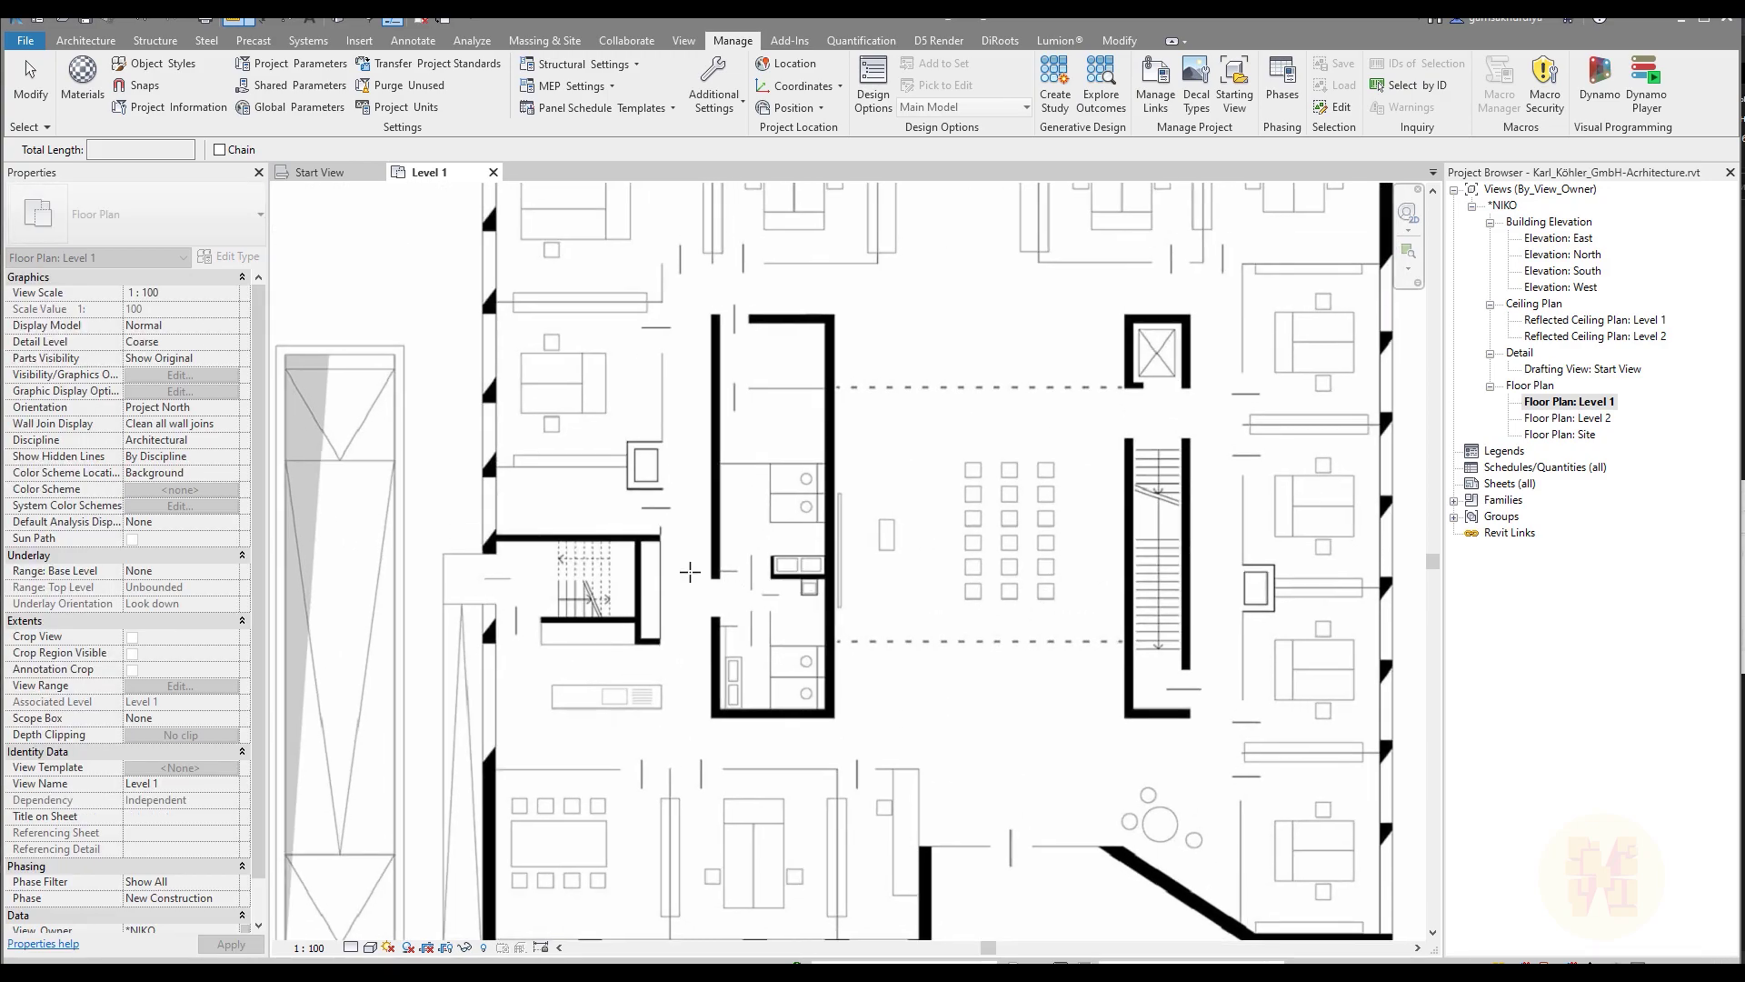
- Measure the width of the door opening at the upper end of the western core
scroll(727, 293, up, 6)
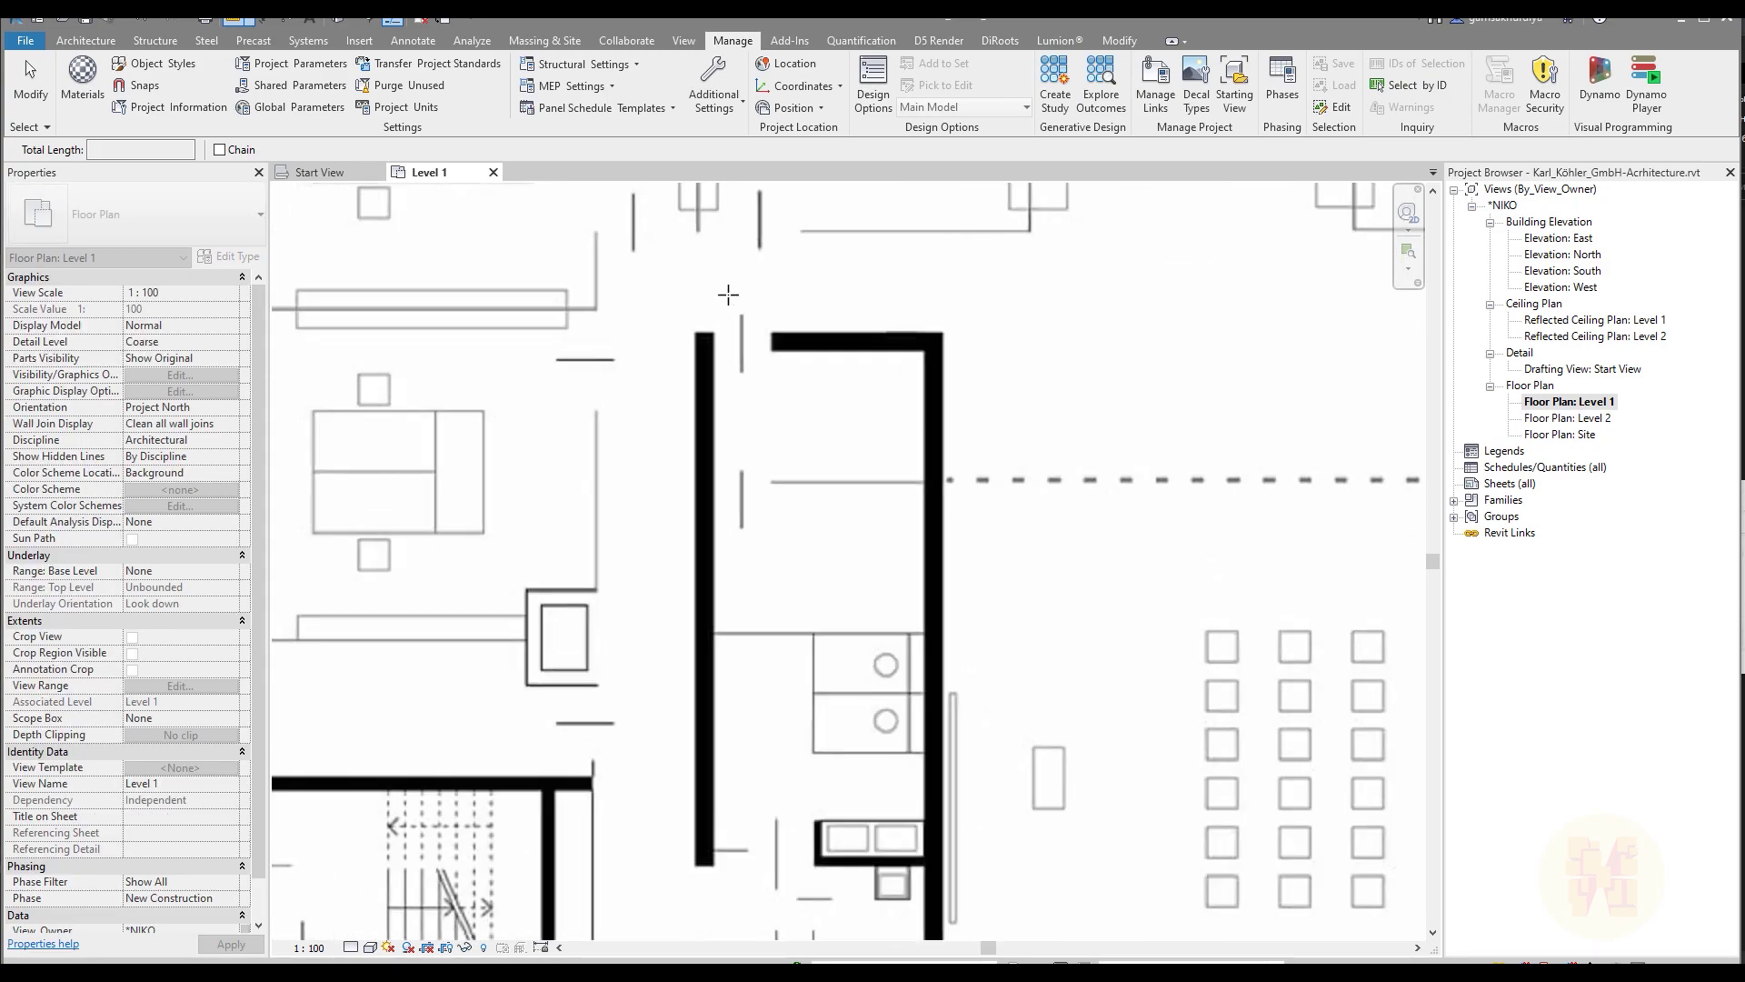
middle_drag(747, 321, 744, 413)
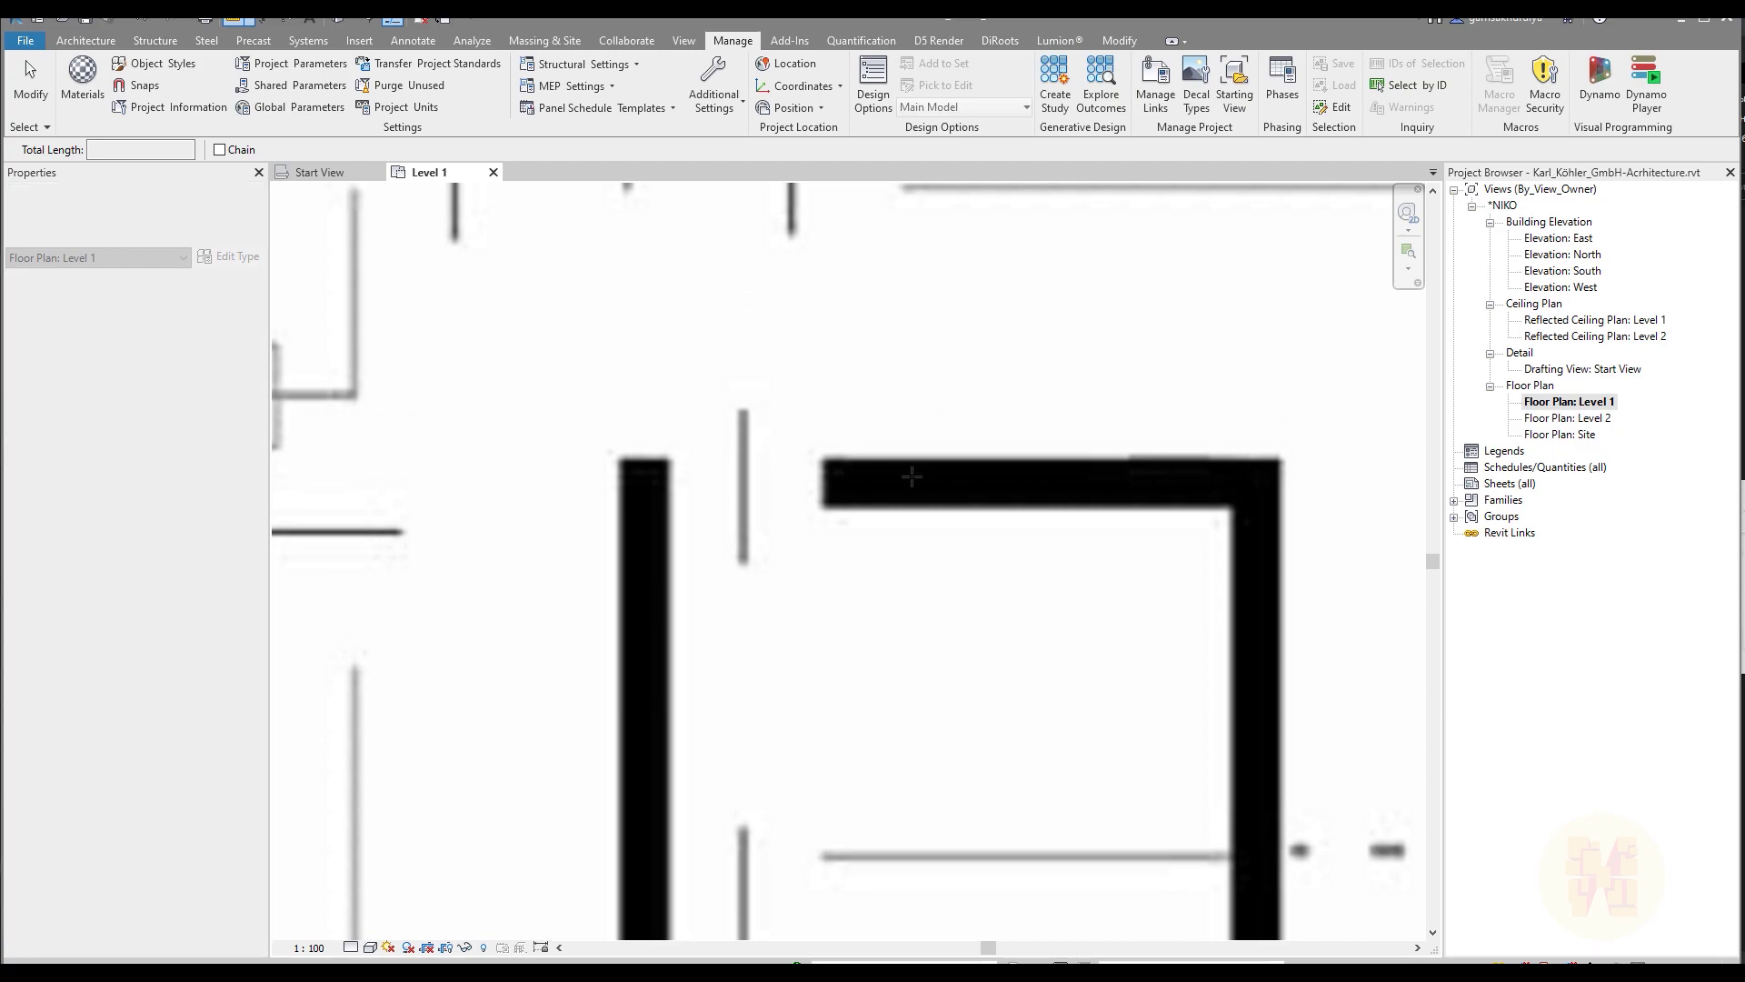
click(670, 482)
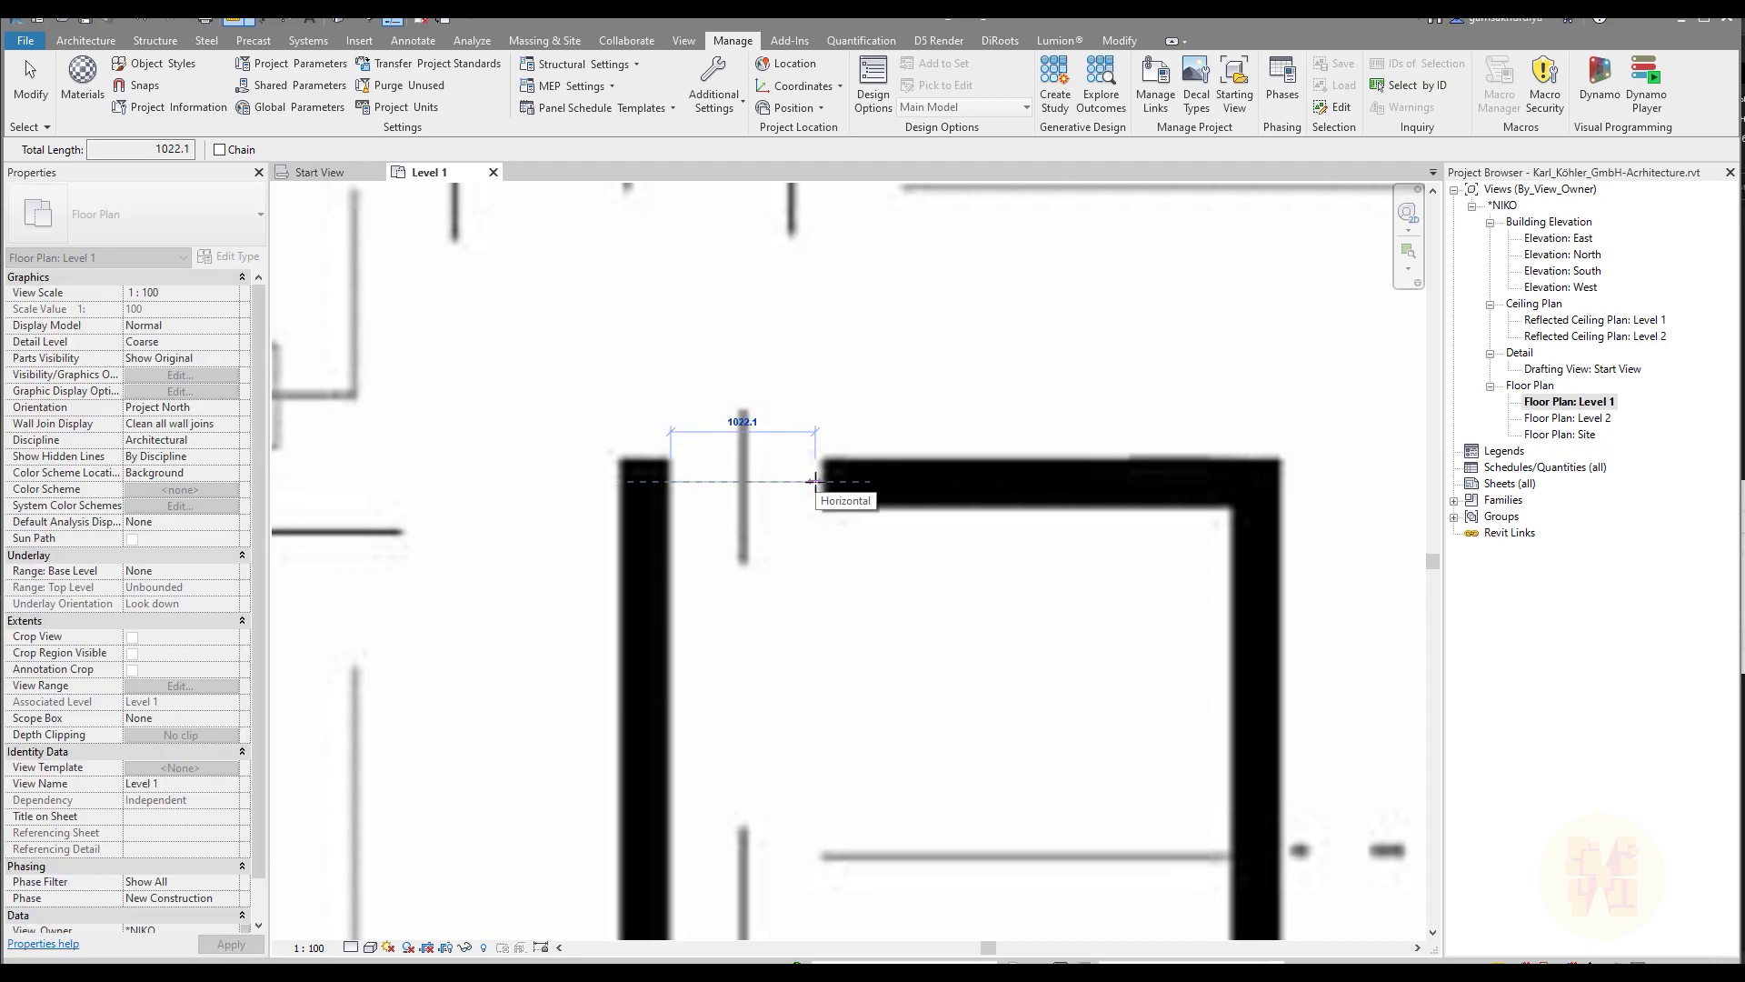
key(Escape)
key(Escape)
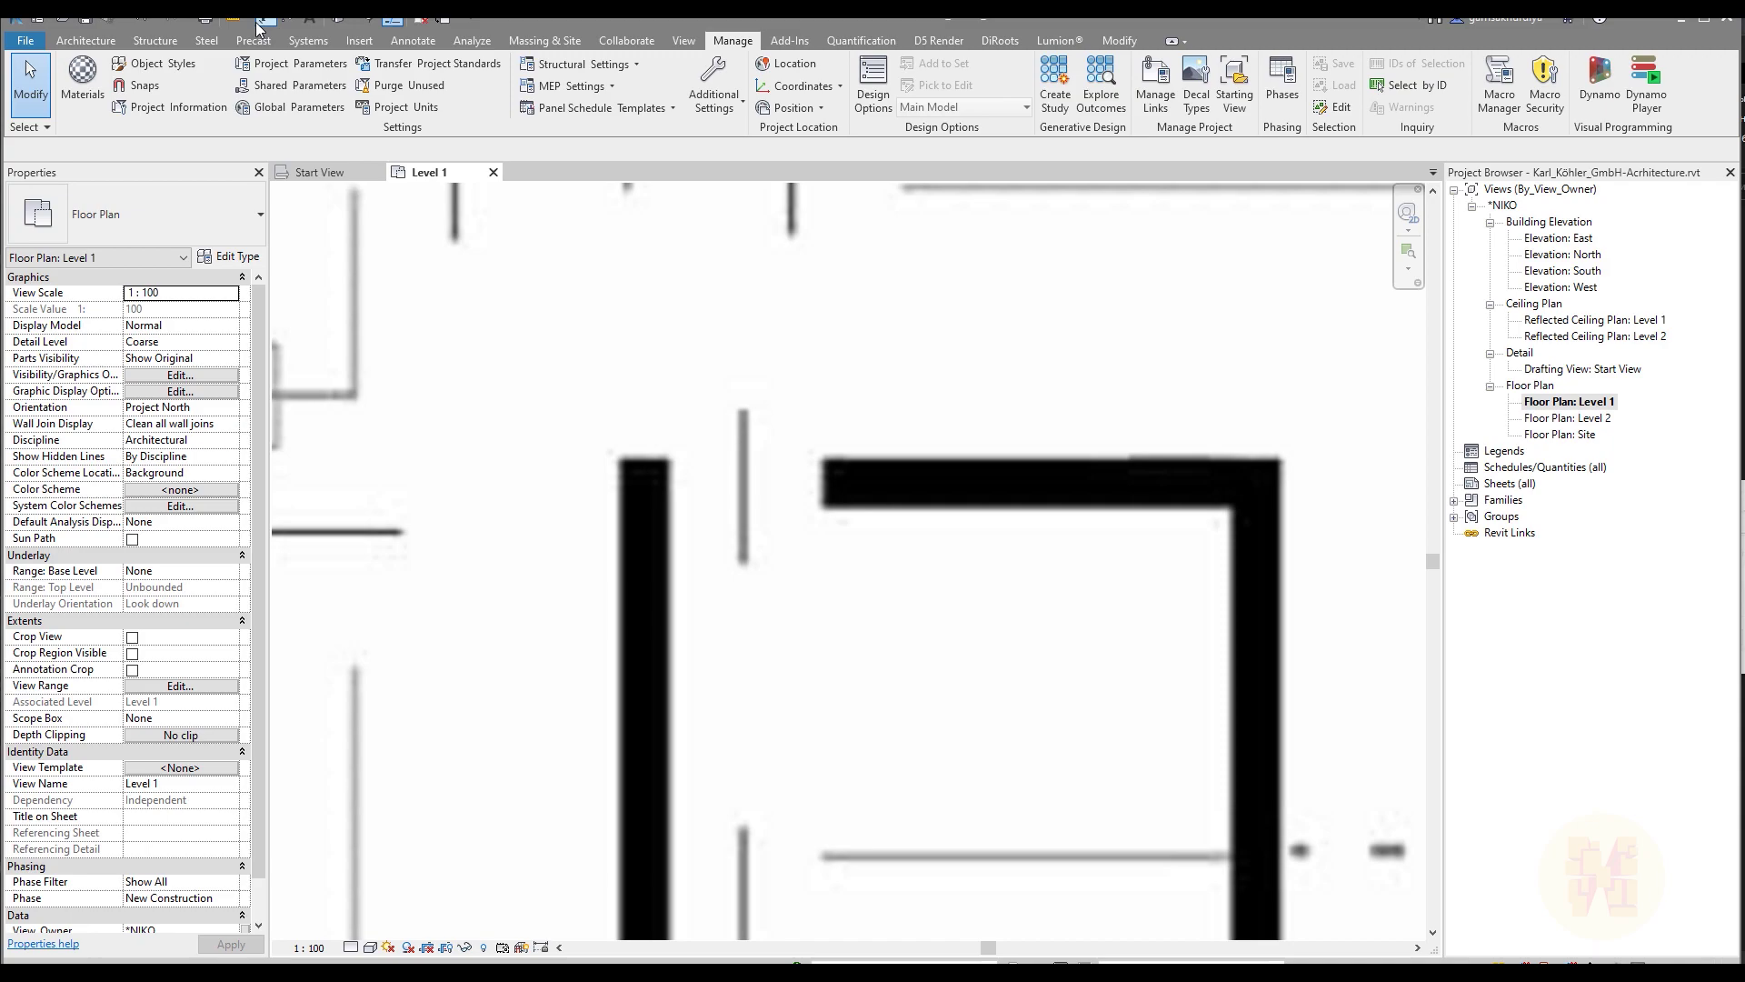
- Draw a 900 mm horizontal model line across the western core's upper door opening, starting at the edge of the core's left wall
click(85, 40)
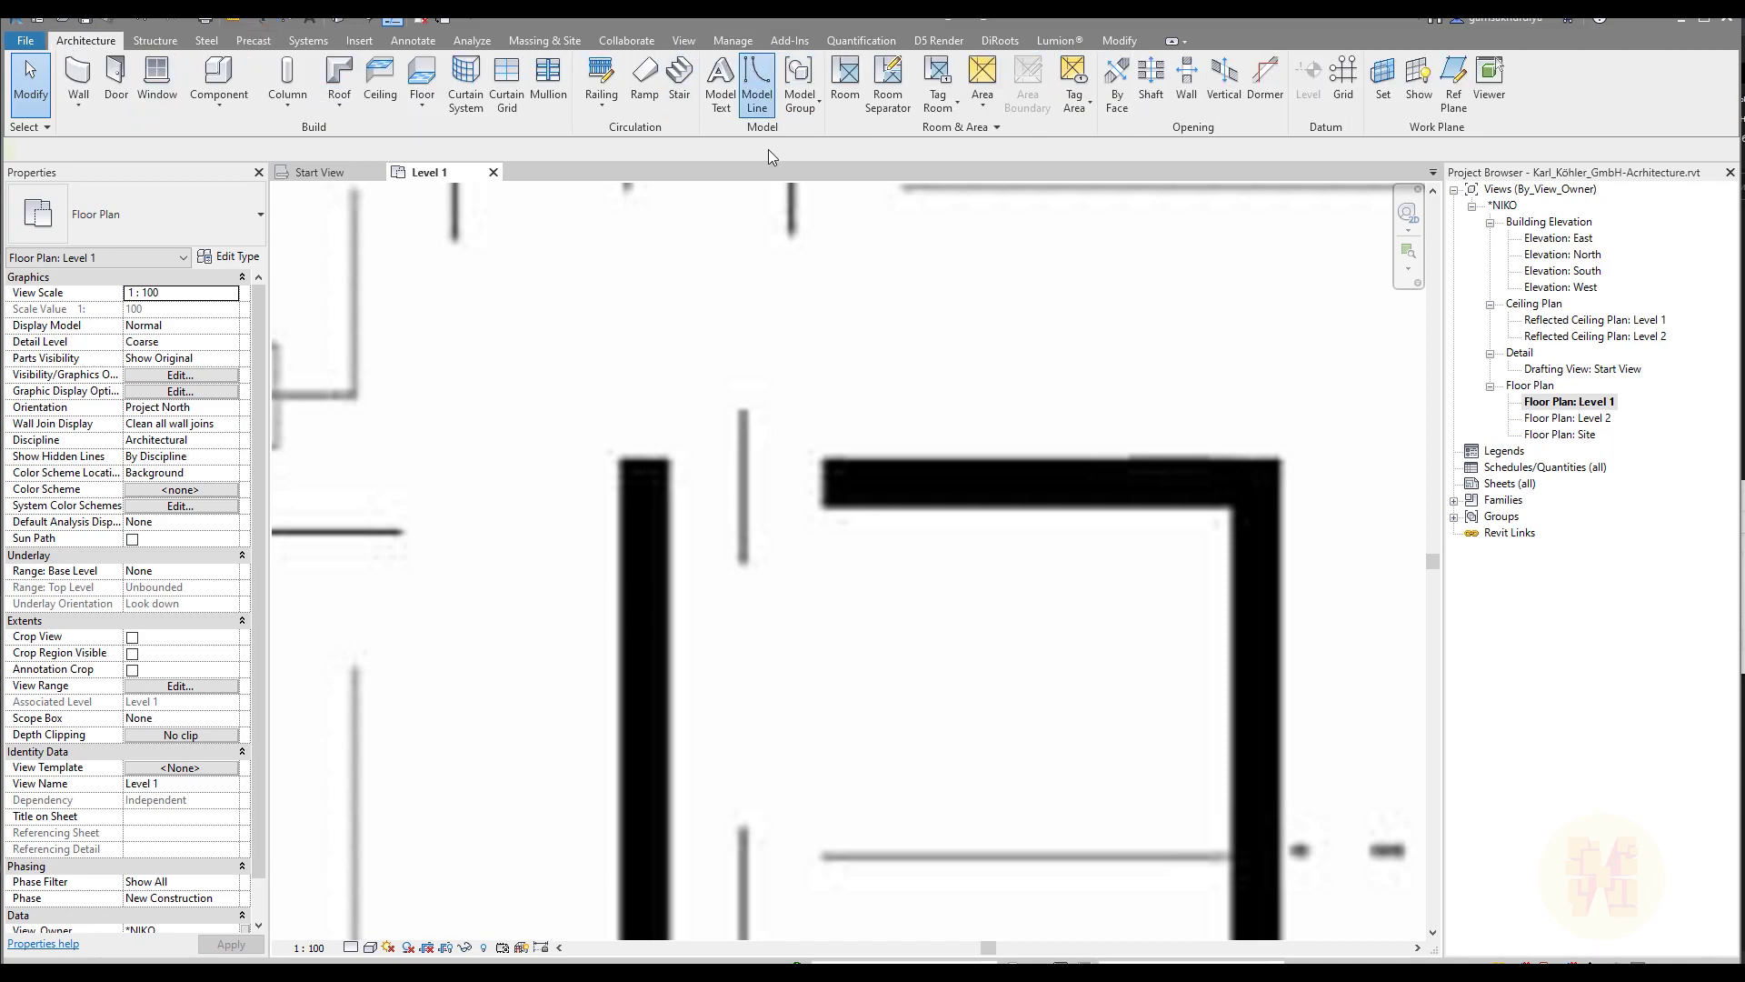
click(757, 80)
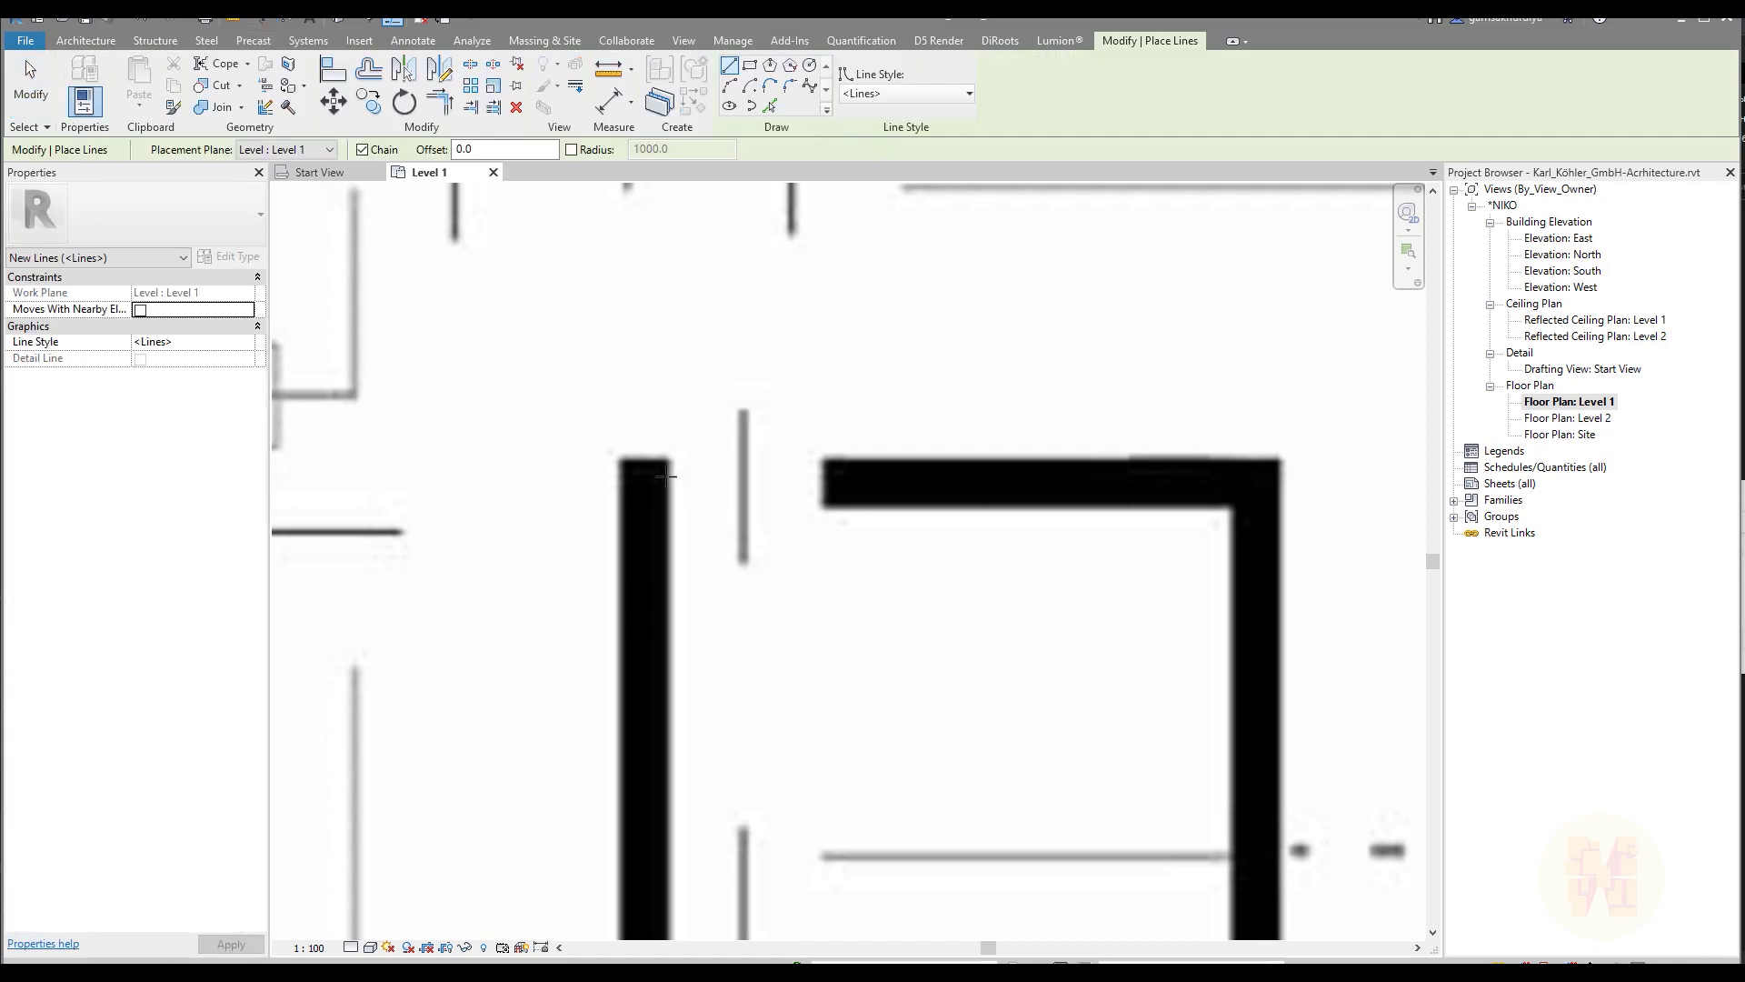
click(672, 476)
text(6)
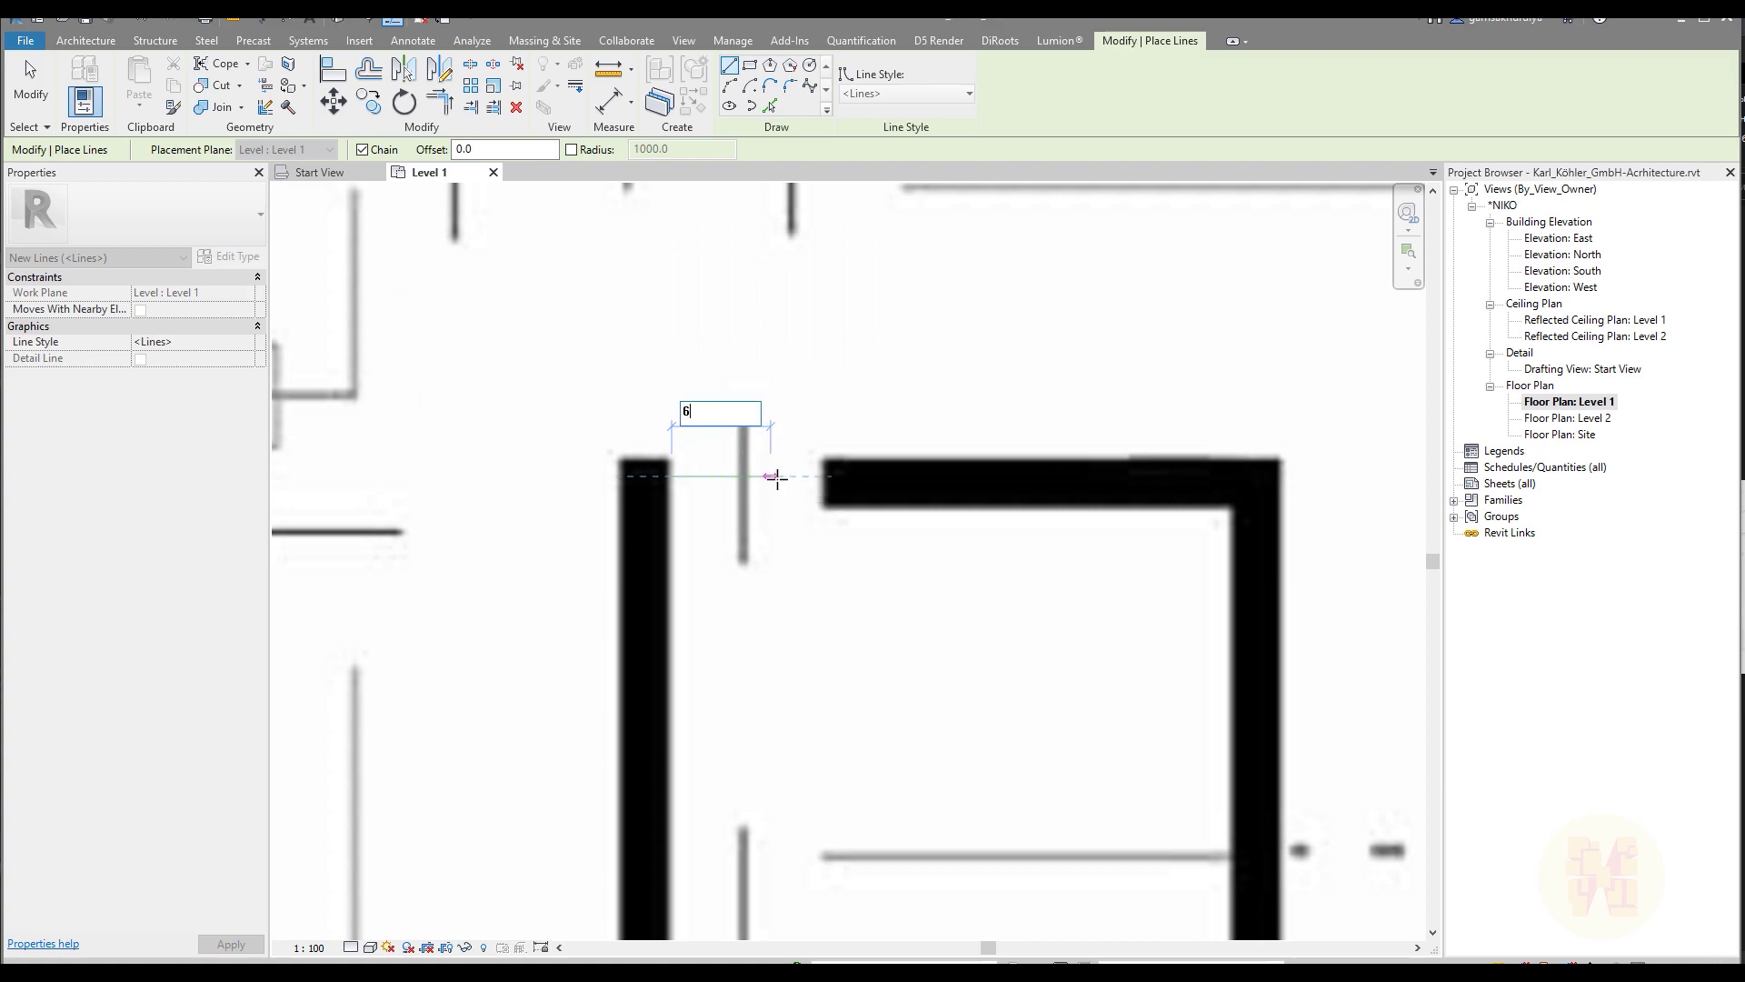
text(00)
key(Return)
key(Escape)
key(Escape)
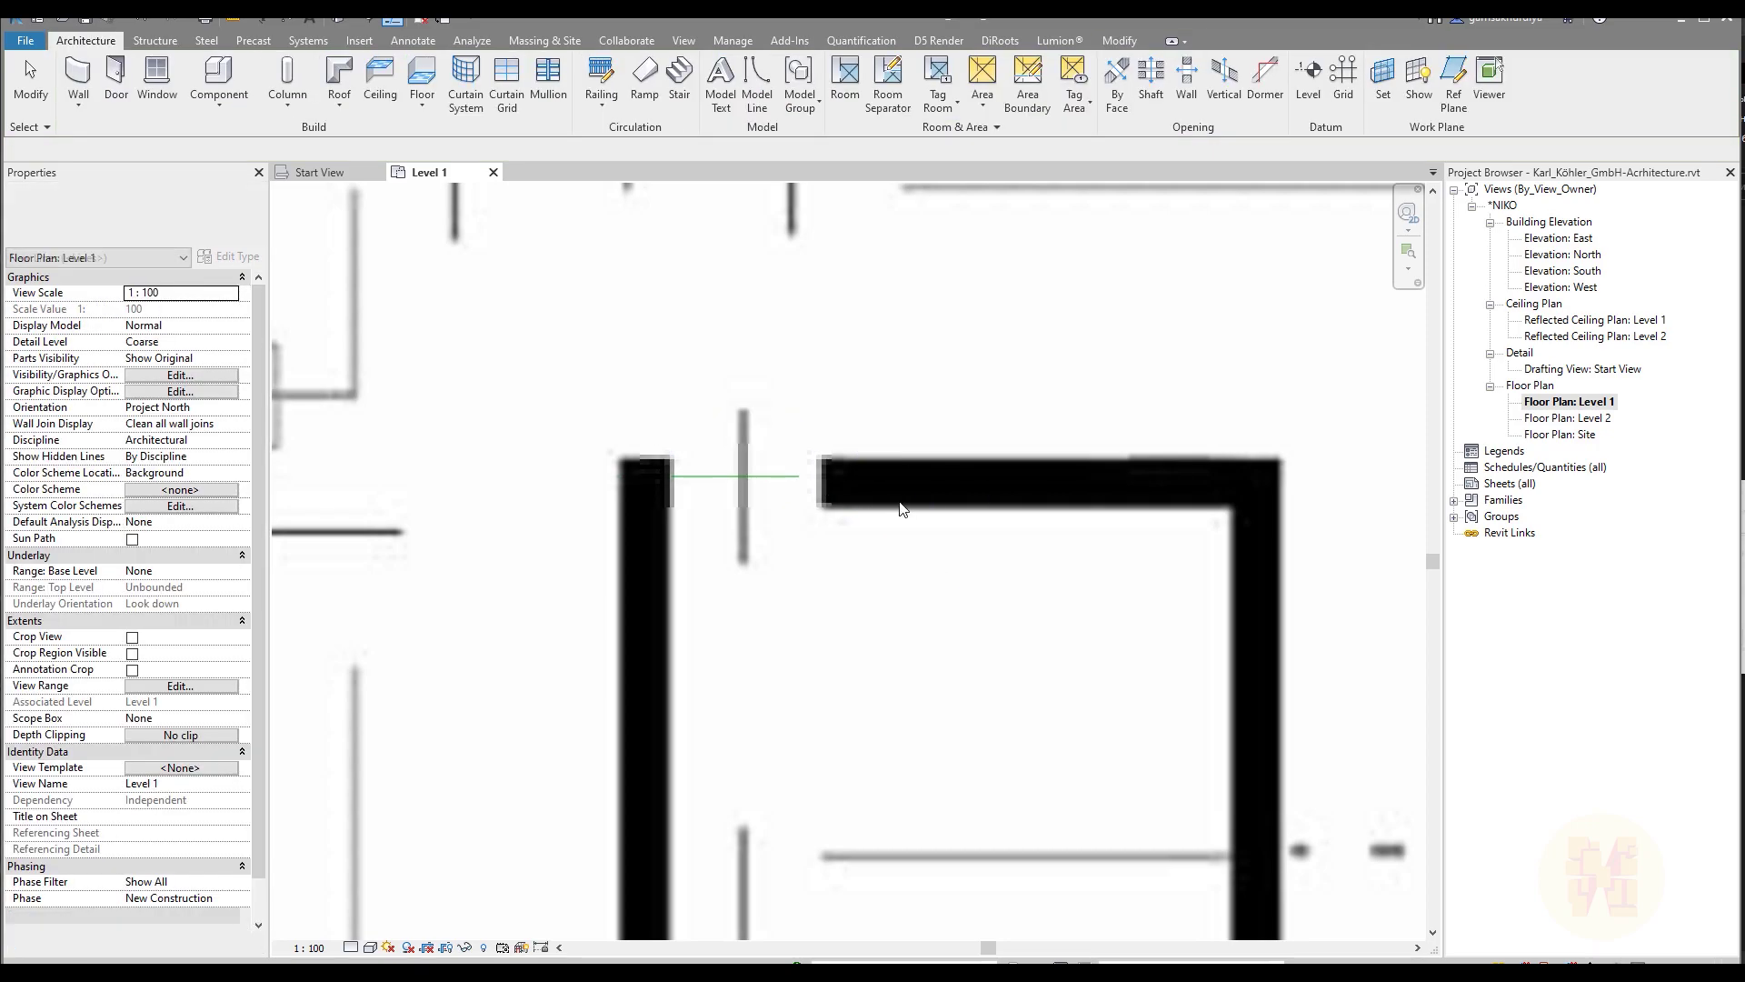
- Scale the Ground_Floor.jpg image from the doorway's left edge so the opening width matches the reference model line
click(899, 496)
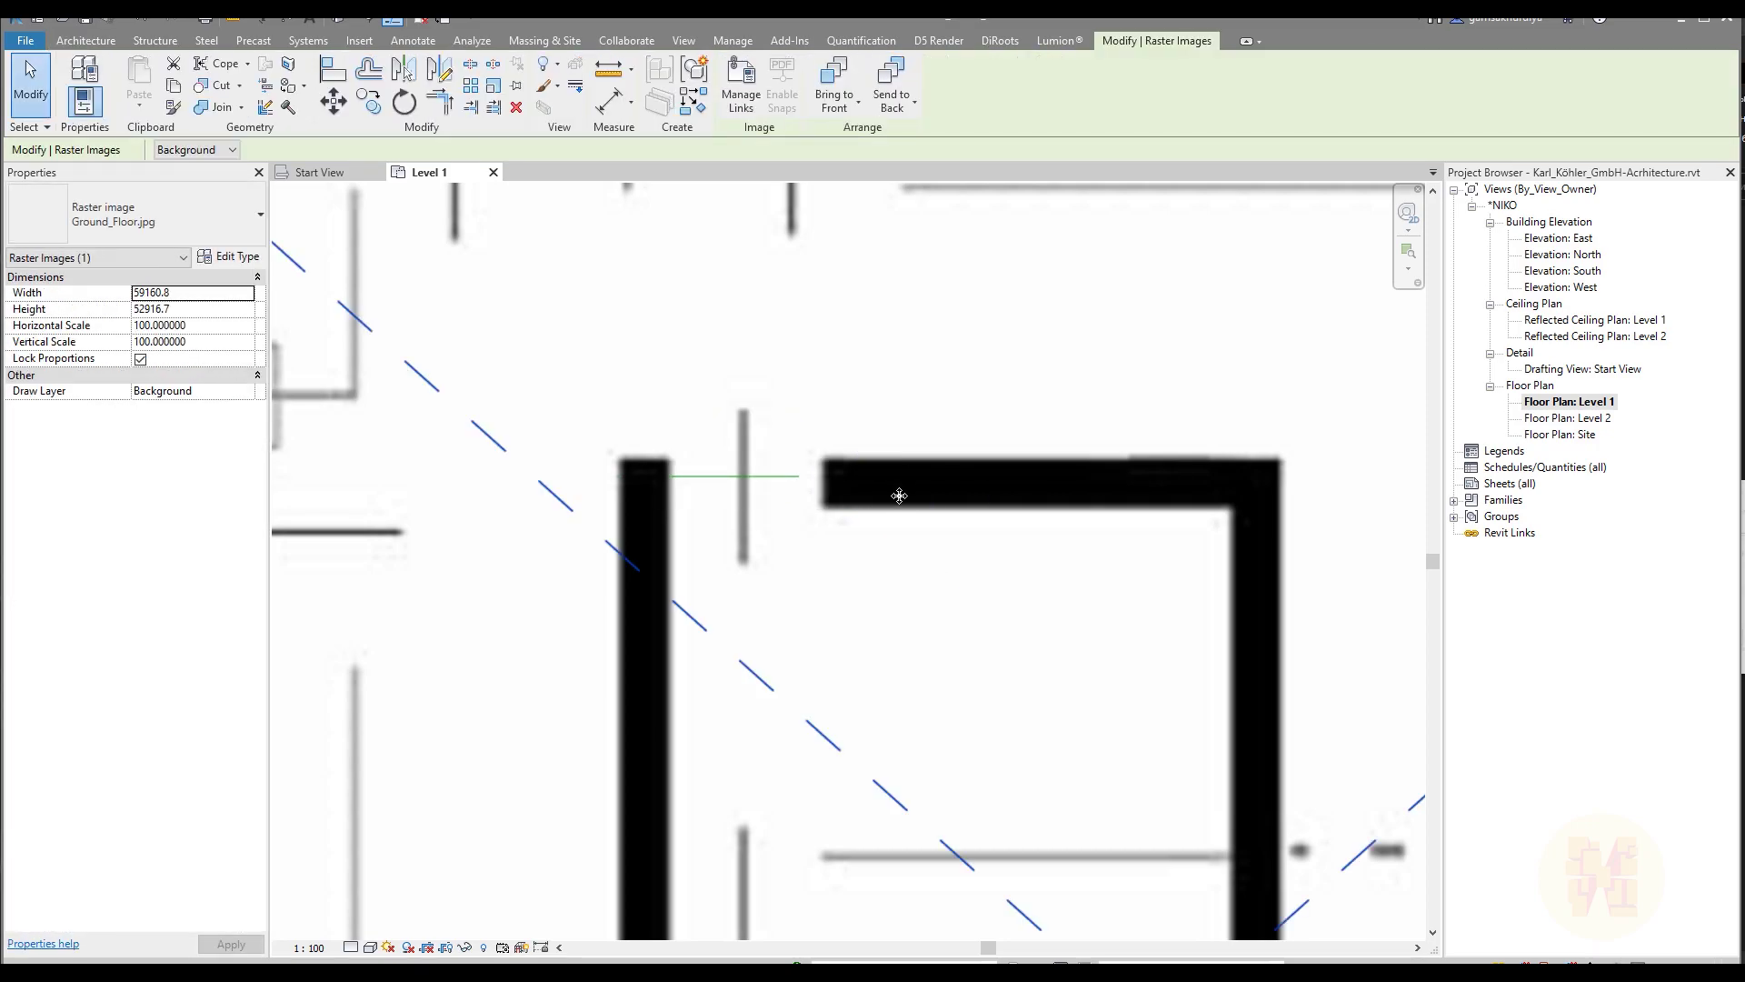
click(491, 89)
click(671, 475)
scroll(824, 478, up, 3)
click(822, 478)
click(743, 472)
key(Escape)
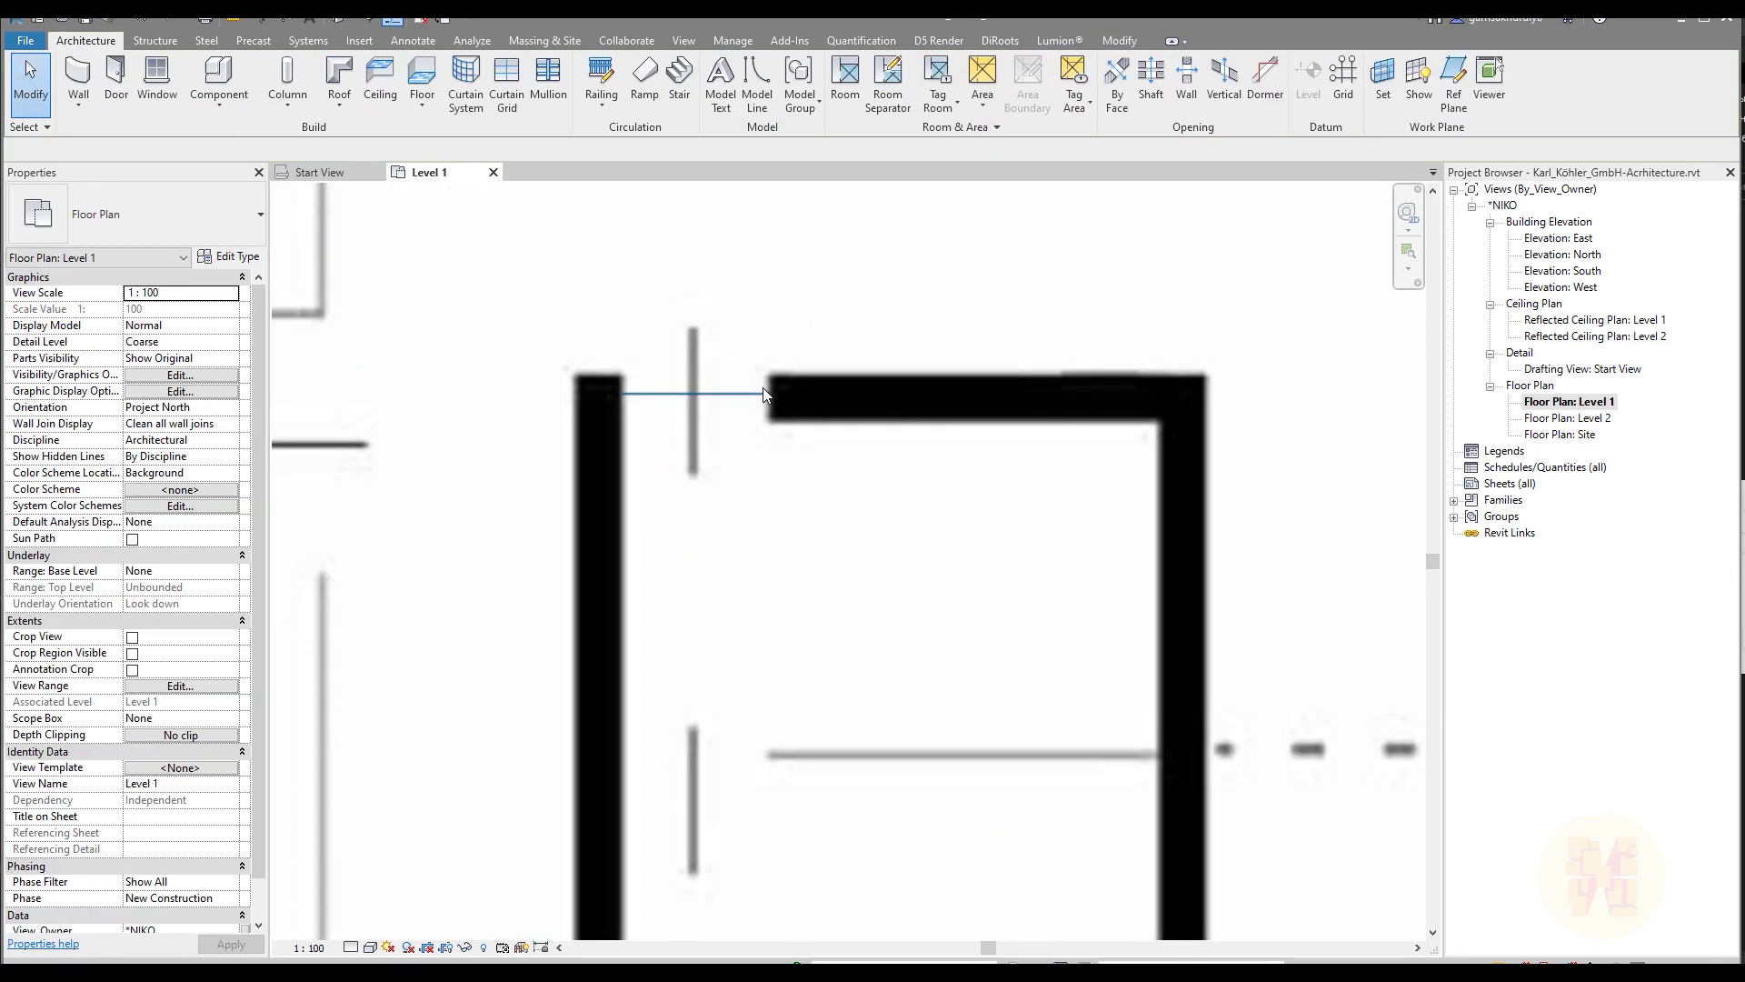
- Delete the reference model line in the doorway and pin the Ground_Floor.jpg image in place
click(760, 394)
key(Delete)
scroll(864, 270, down, 8)
middle_drag(1003, 317, 894, 473)
scroll(896, 479, down, 3)
scroll(664, 477, up, 3)
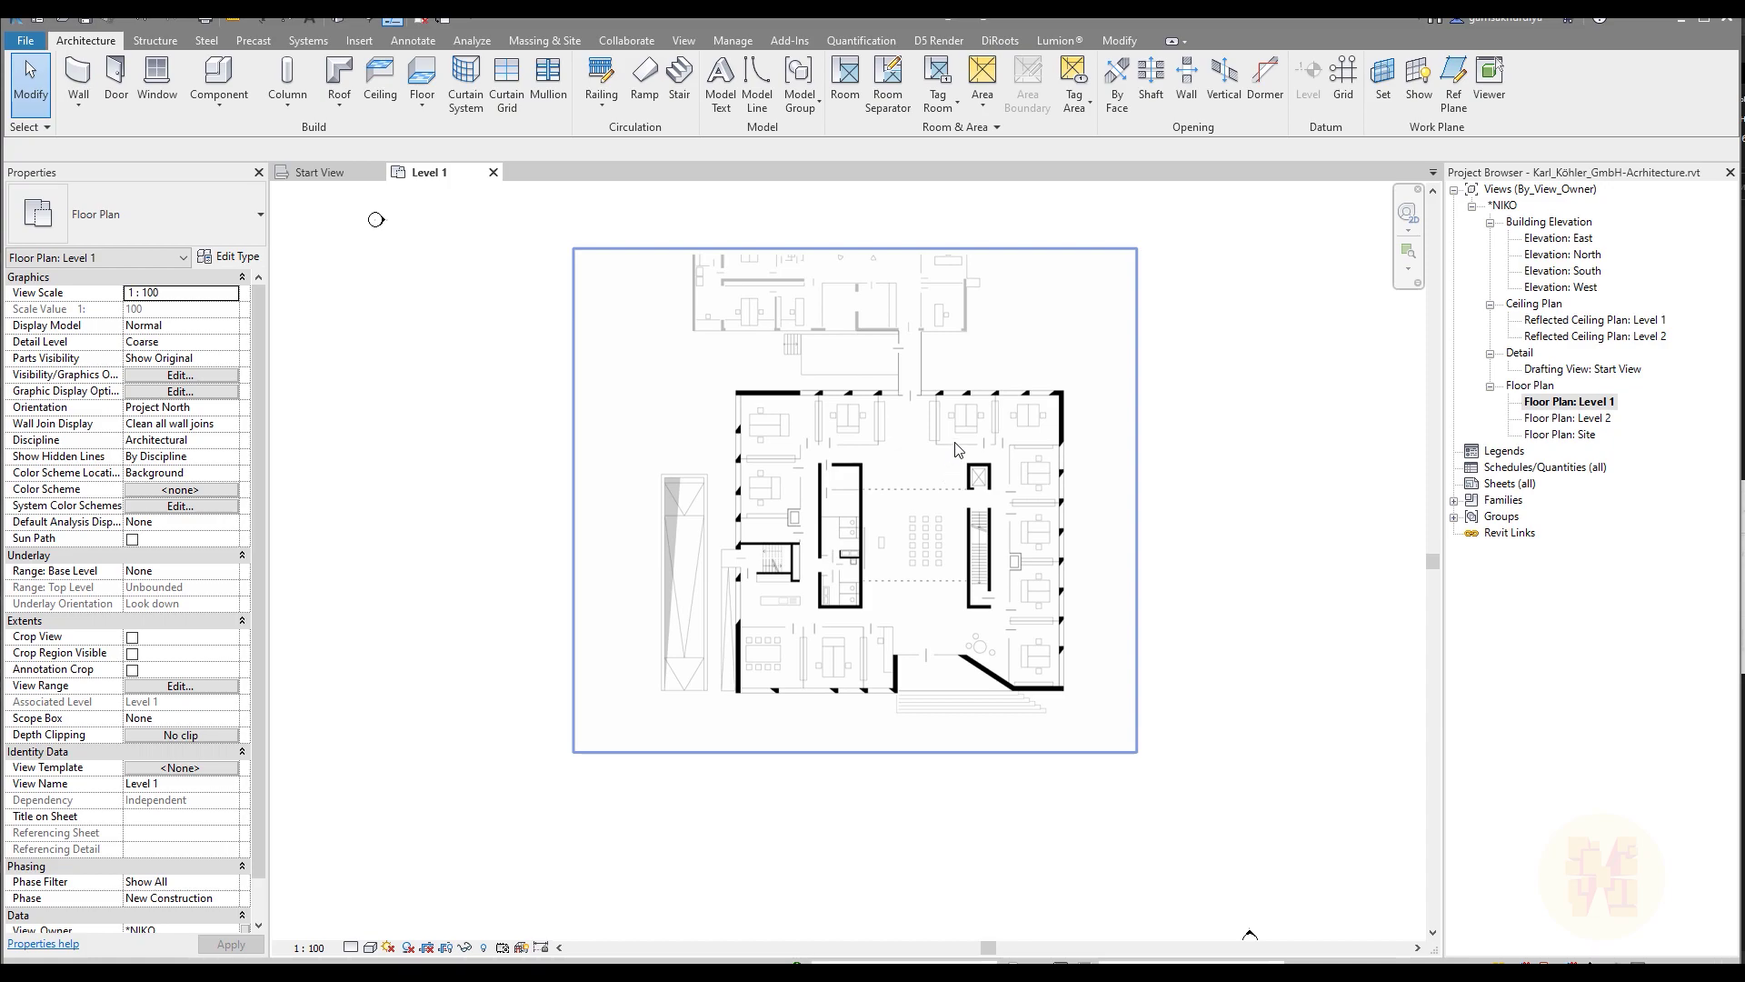
click(941, 416)
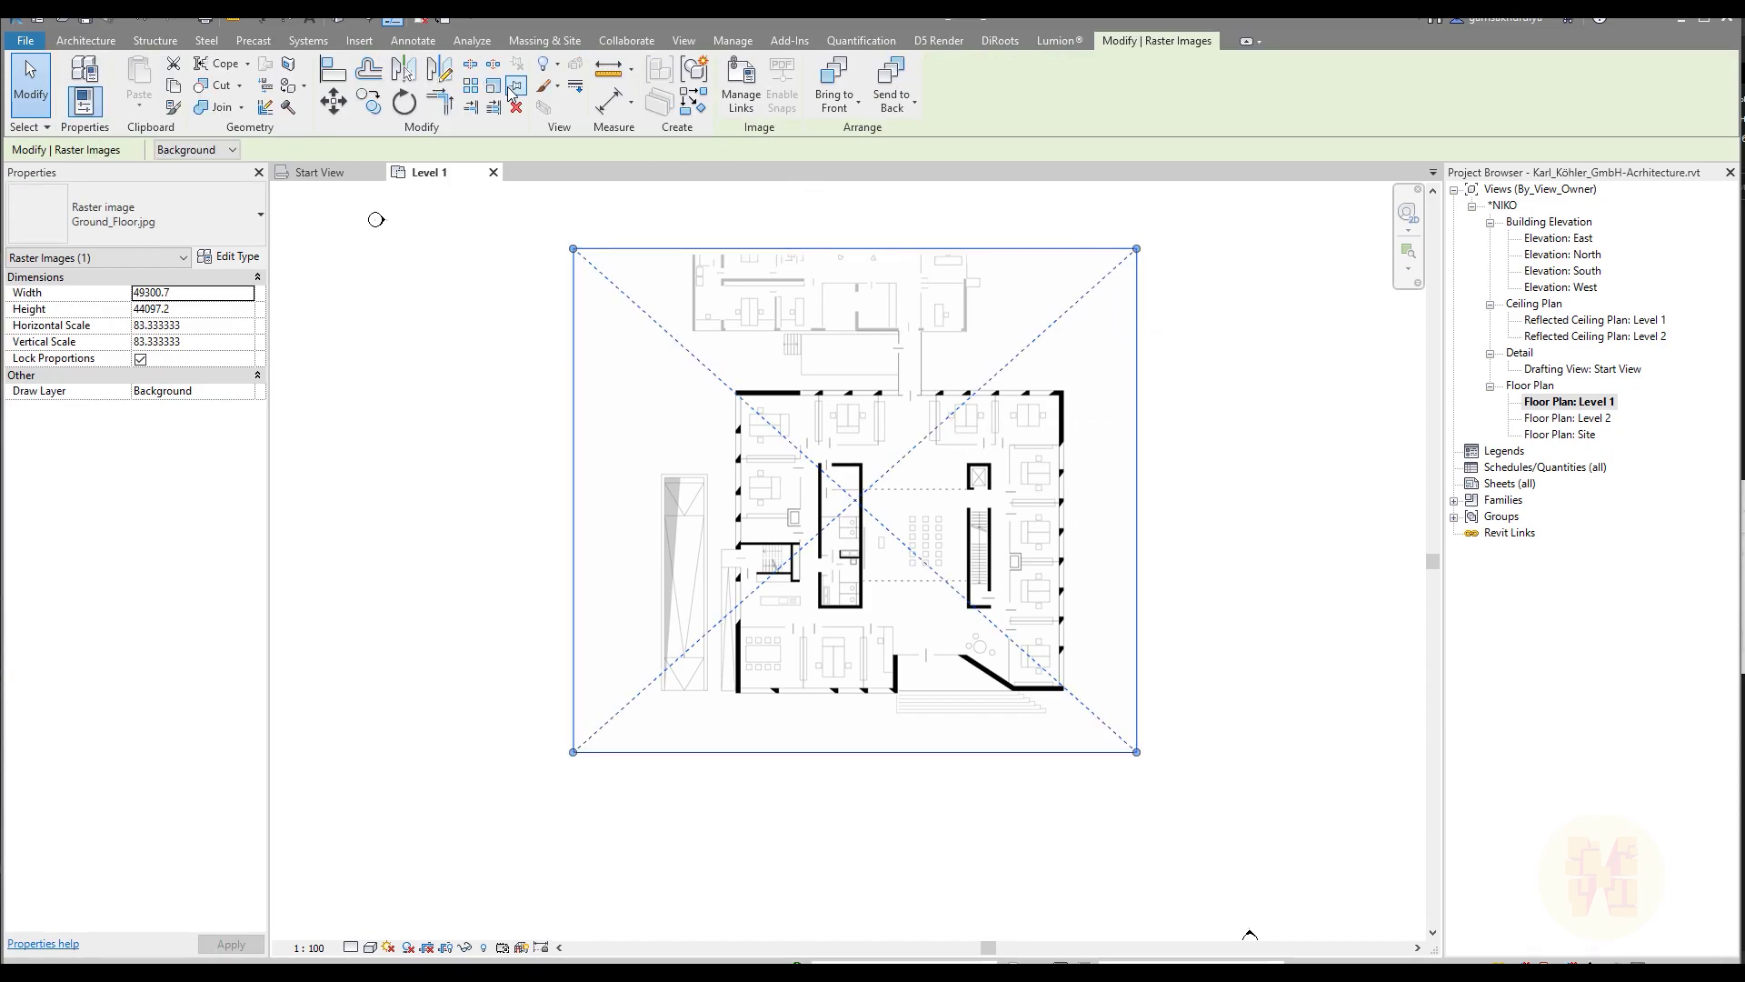
click(498, 432)
middle_drag(673, 515, 666, 592)
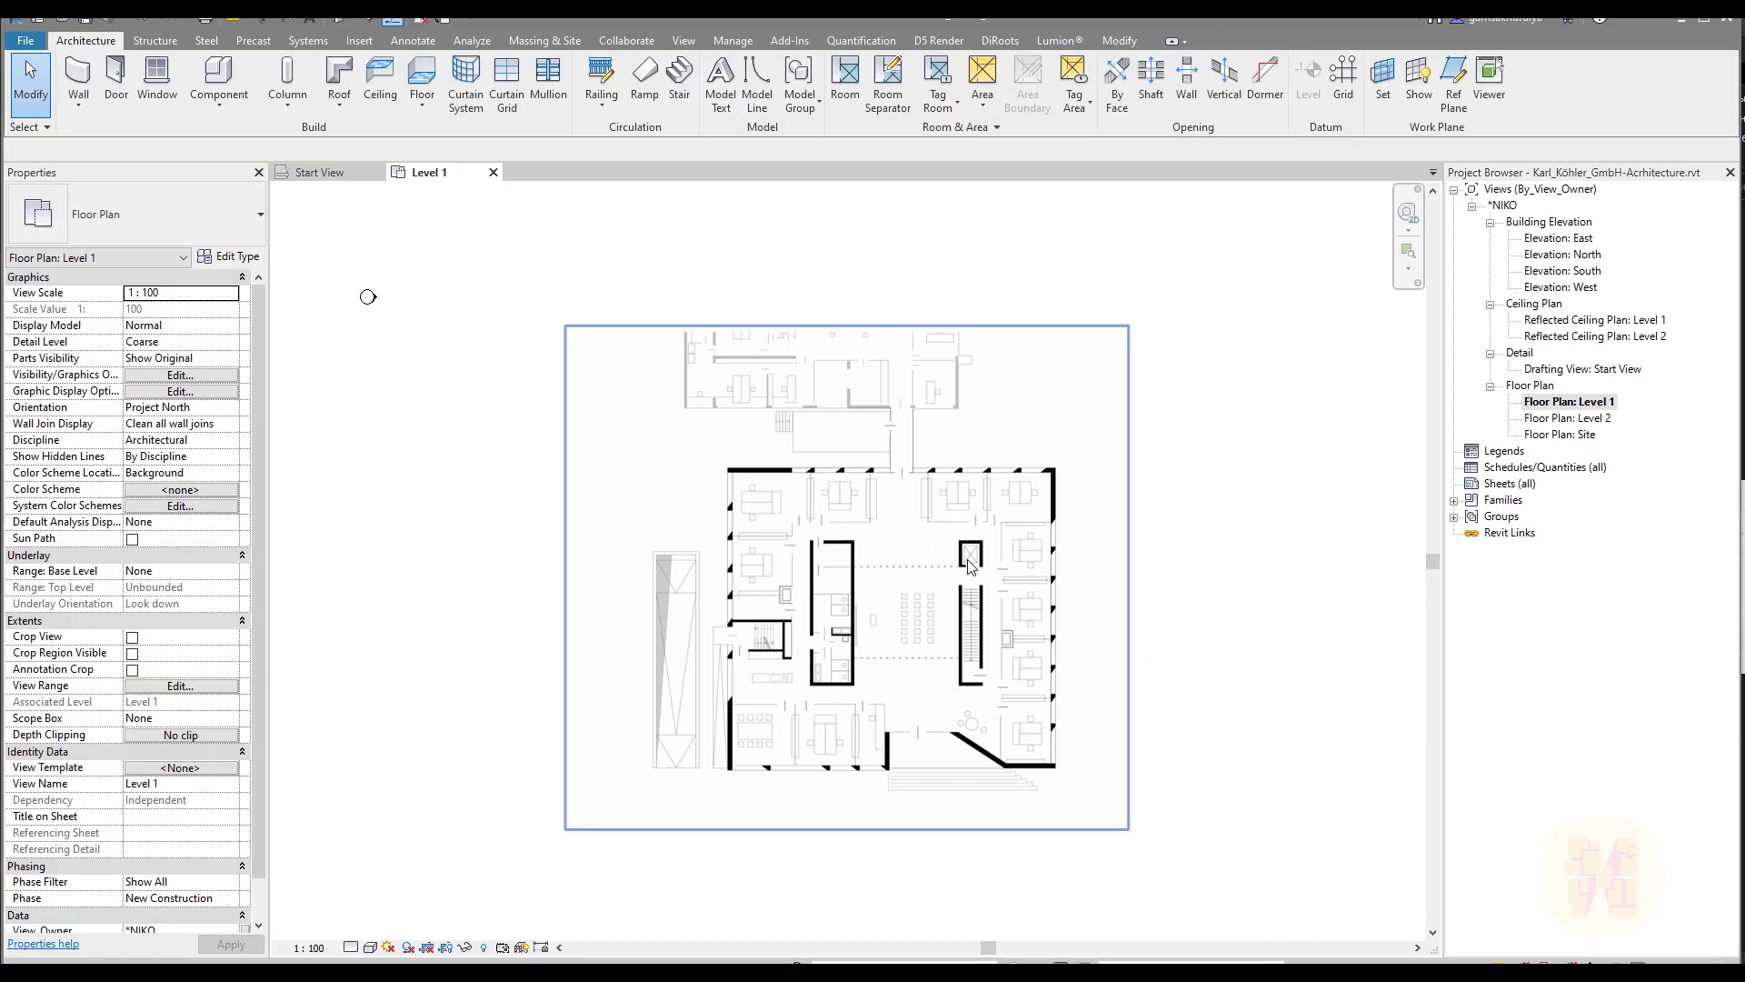
- Examine the facade, core and stair walls in the ground floor image for suitable grid positions
scroll(887, 553, up, 5)
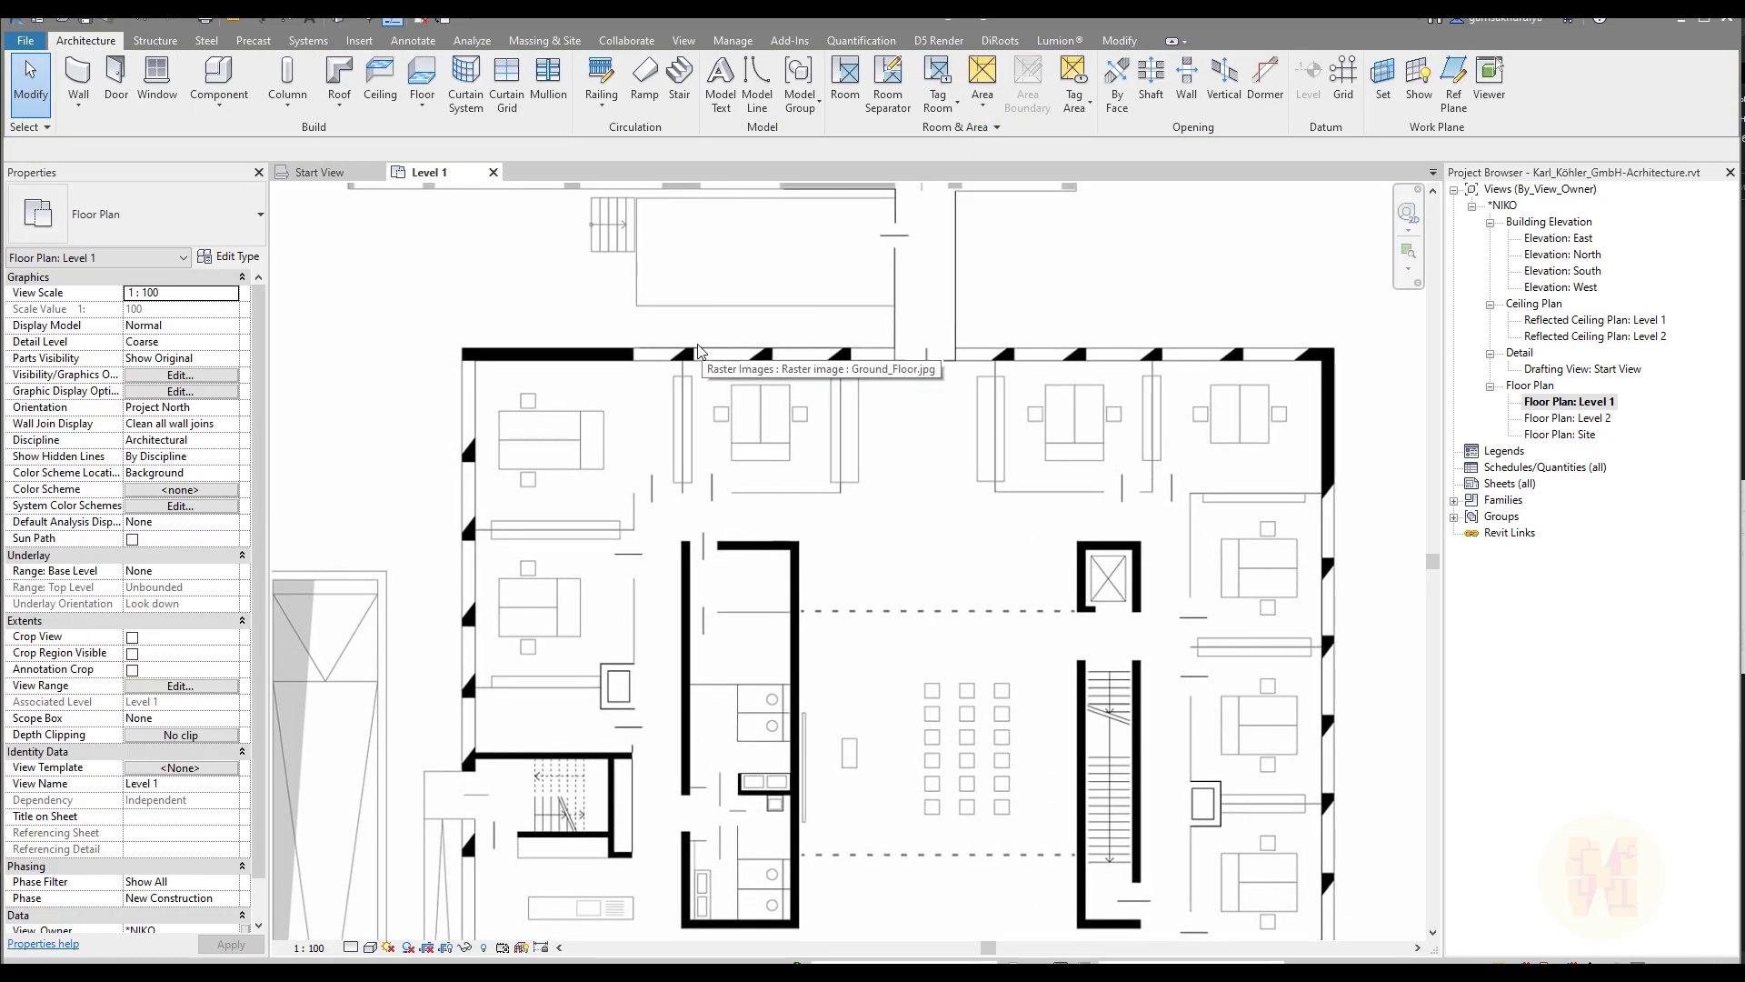
scroll(906, 352, down, 4)
scroll(832, 353, up, 6)
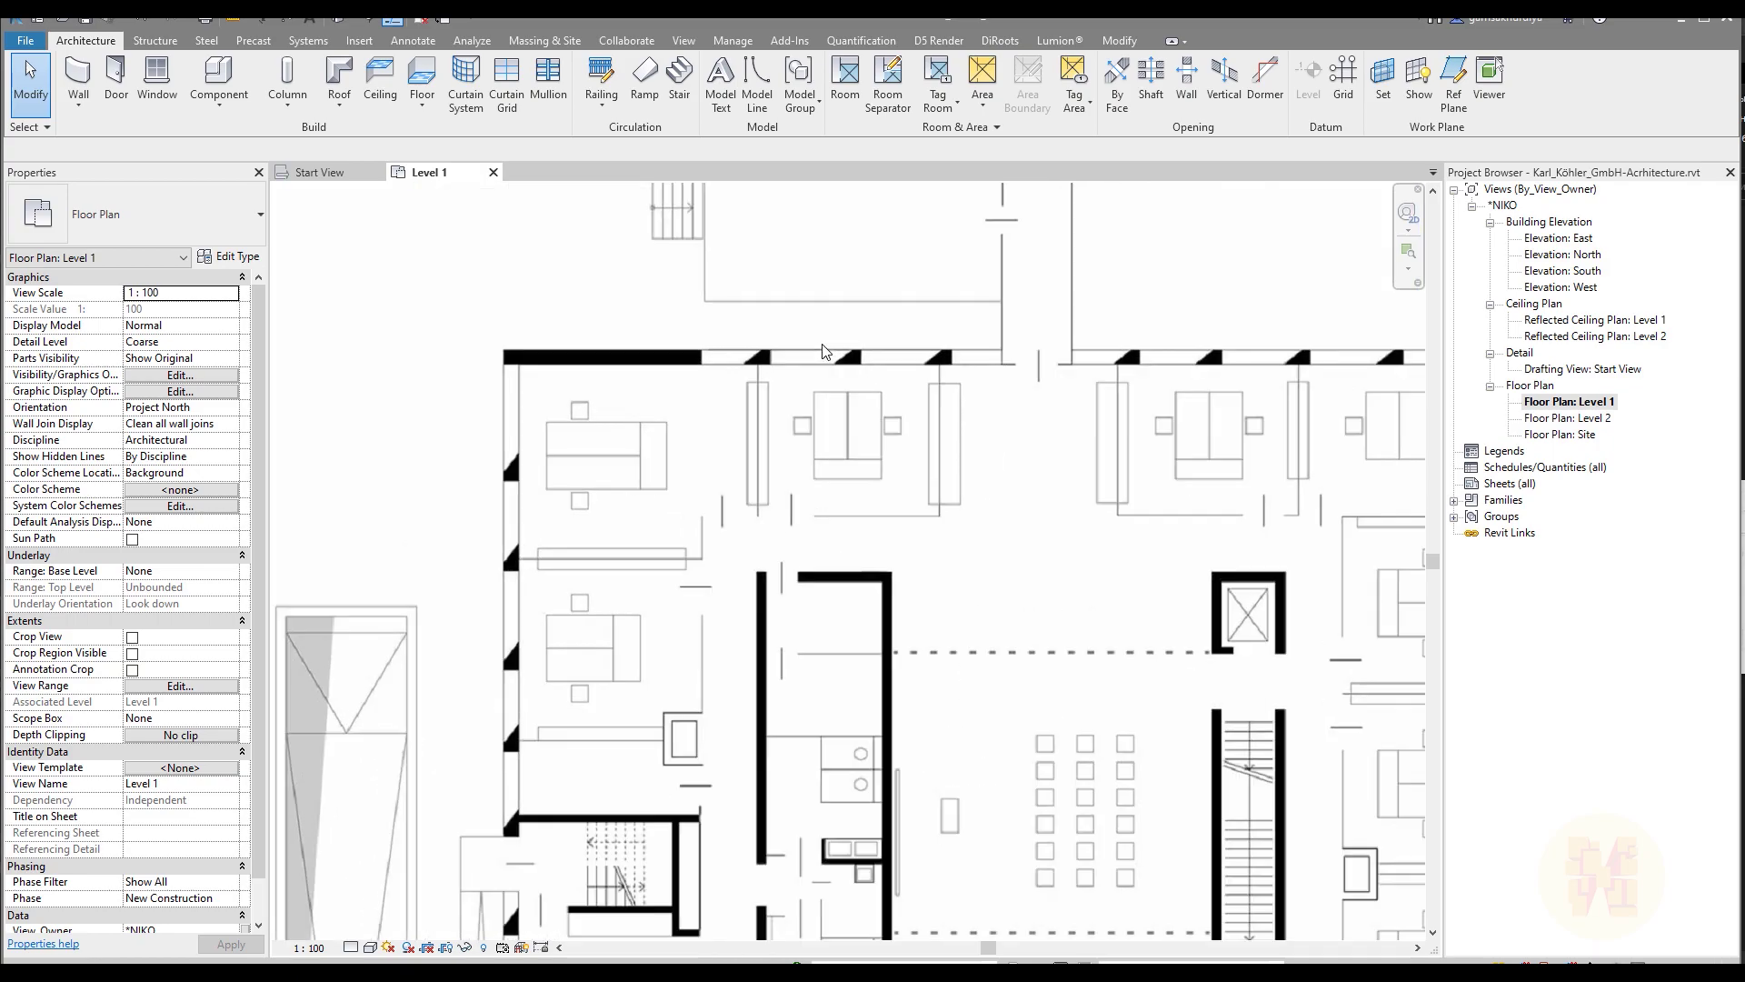
middle_drag(809, 552, 706, 133)
scroll(532, 434, down, 4)
scroll(682, 572, up, 3)
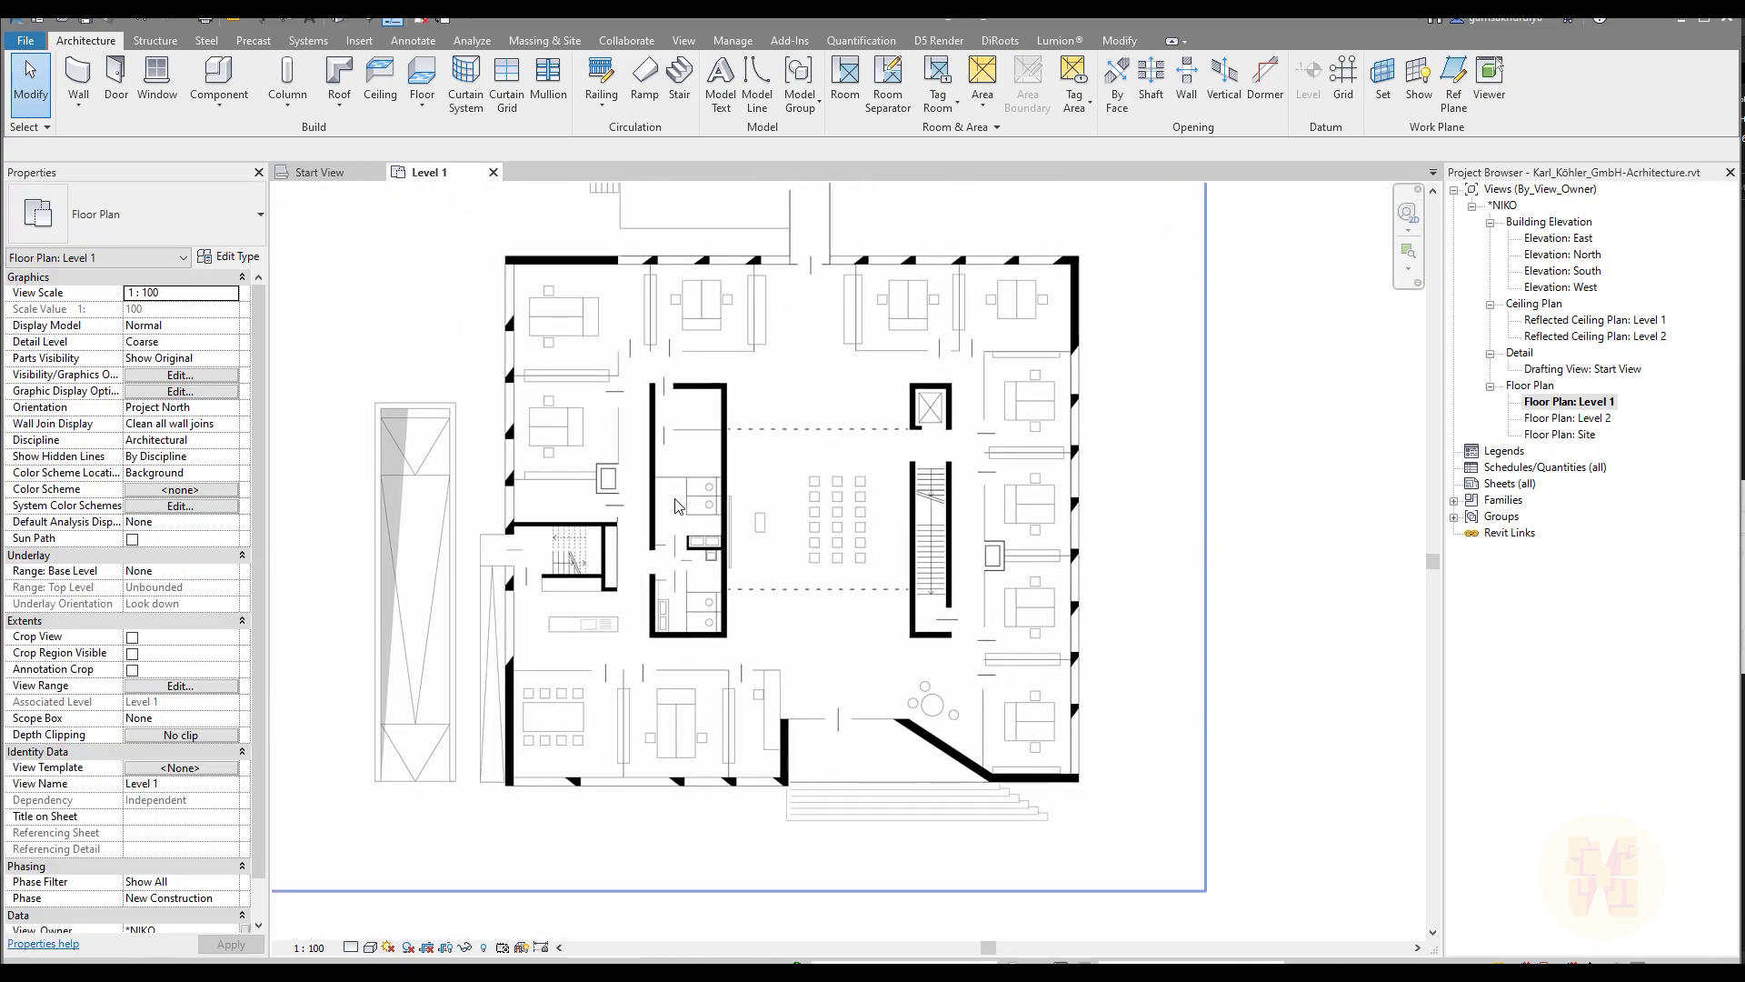
middle_drag(684, 573, 662, 483)
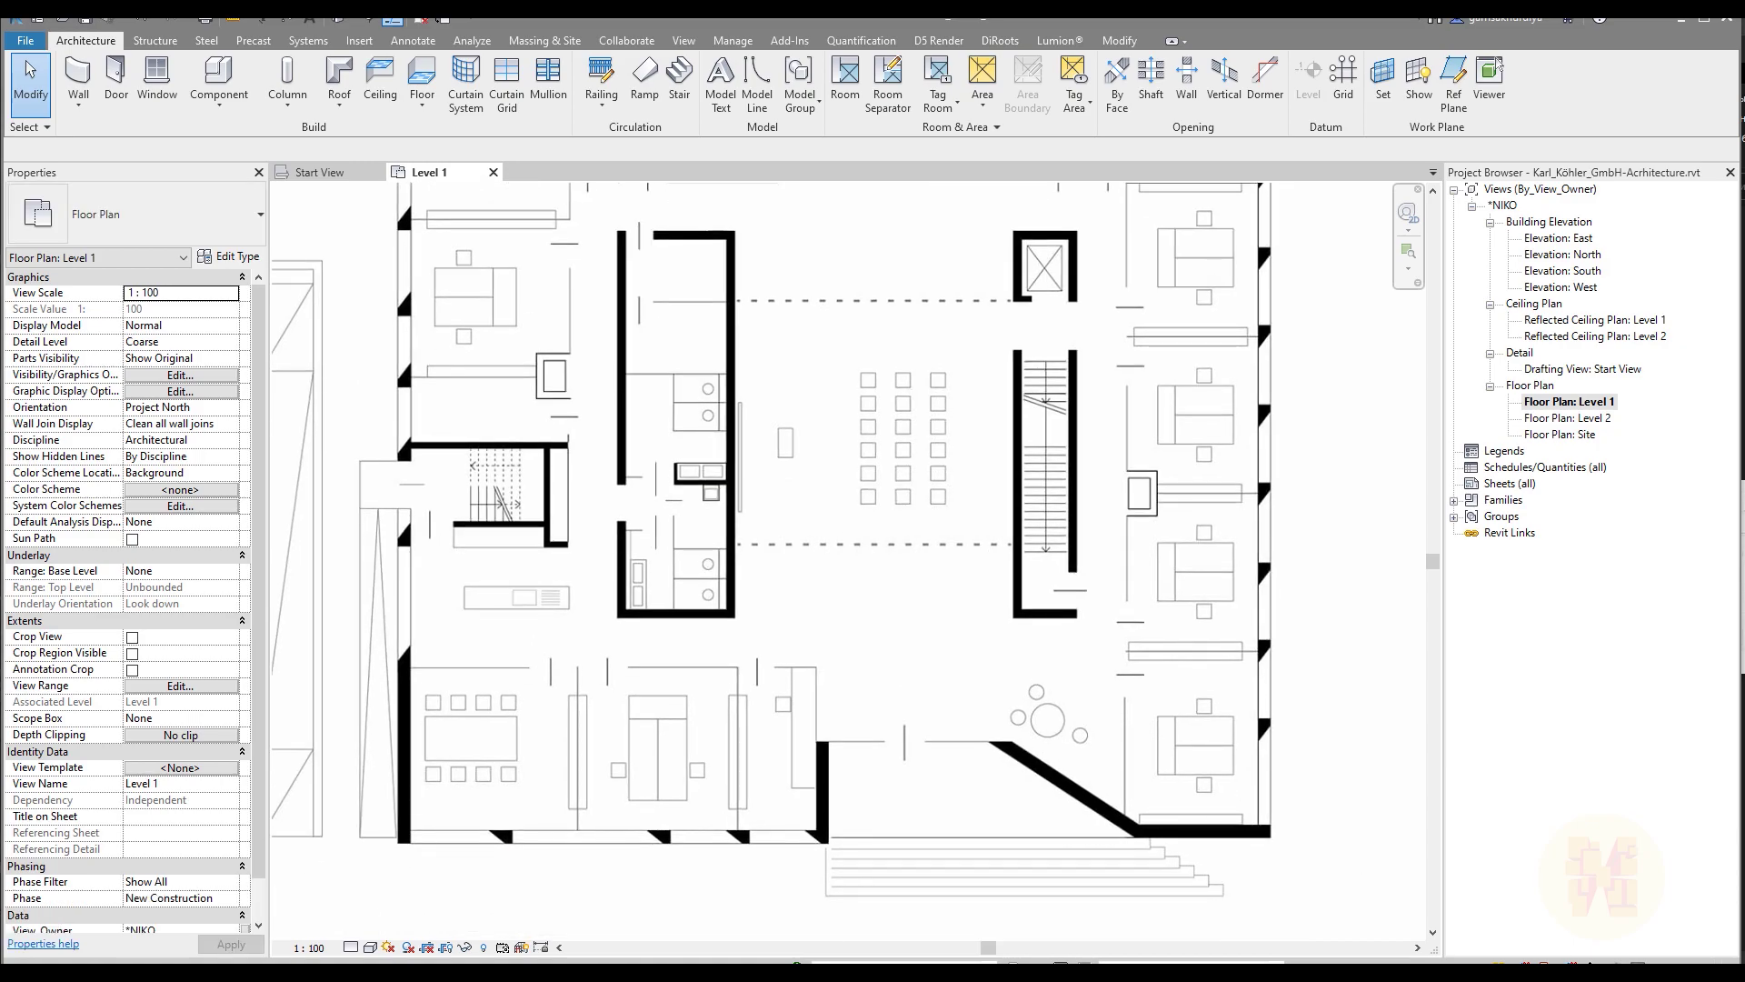
key(alt+Tab)
click(748, 593)
scroll(709, 525, down, 3)
middle_drag(649, 477, 698, 527)
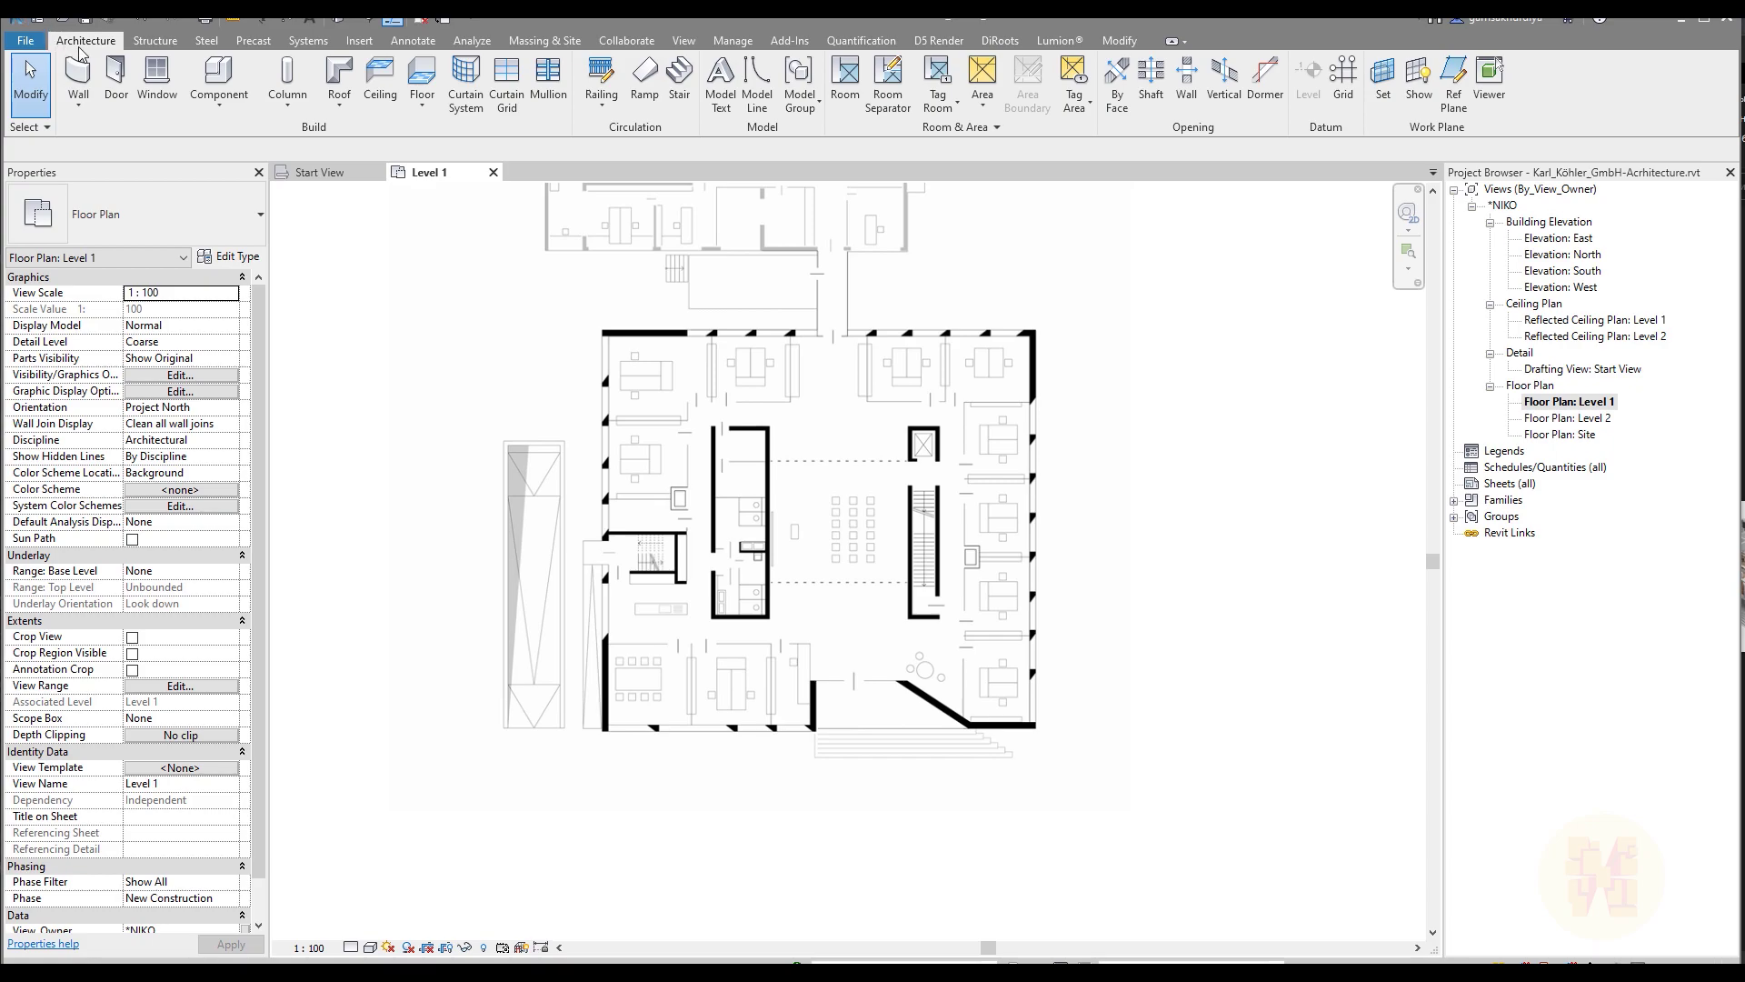
- Draw a horizontal grid line along the cores' upper walls, from the elevator core's outer corner to beyond the ramp on the west side
click(1344, 80)
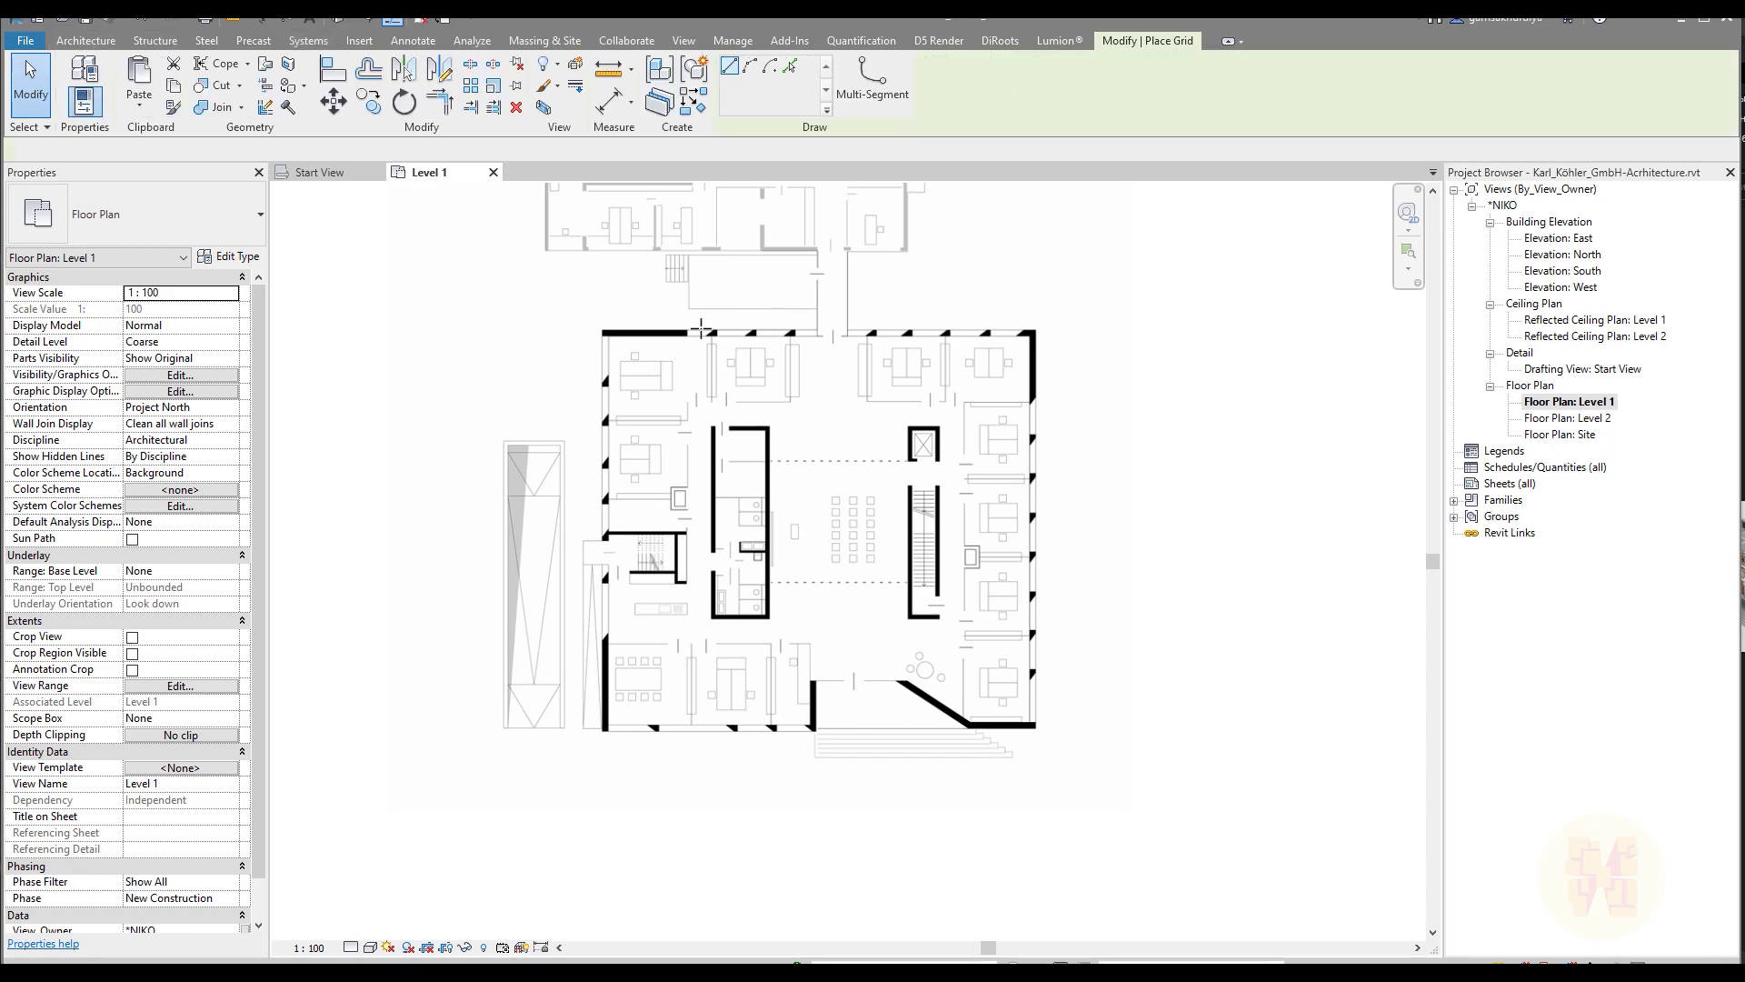
scroll(838, 573, up, 3)
middle_drag(838, 573, 865, 506)
scroll(1066, 534, up, 2)
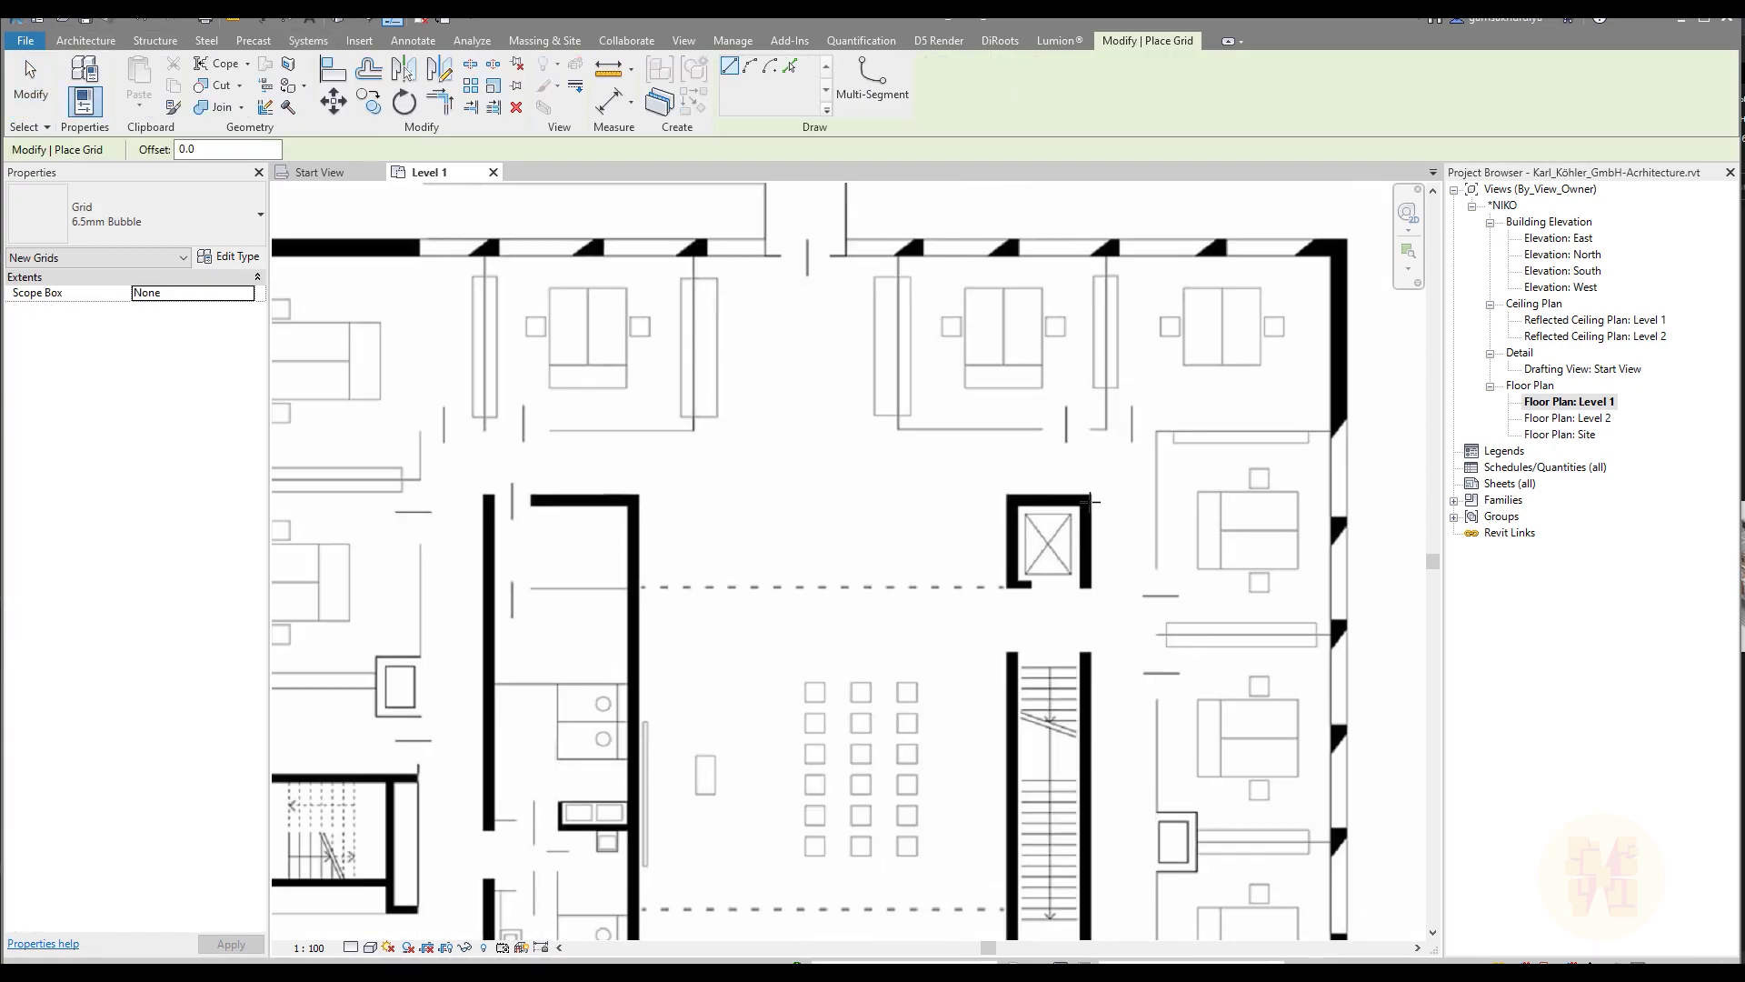
click(1092, 498)
scroll(846, 515, down, 2)
middle_drag(672, 516, 801, 504)
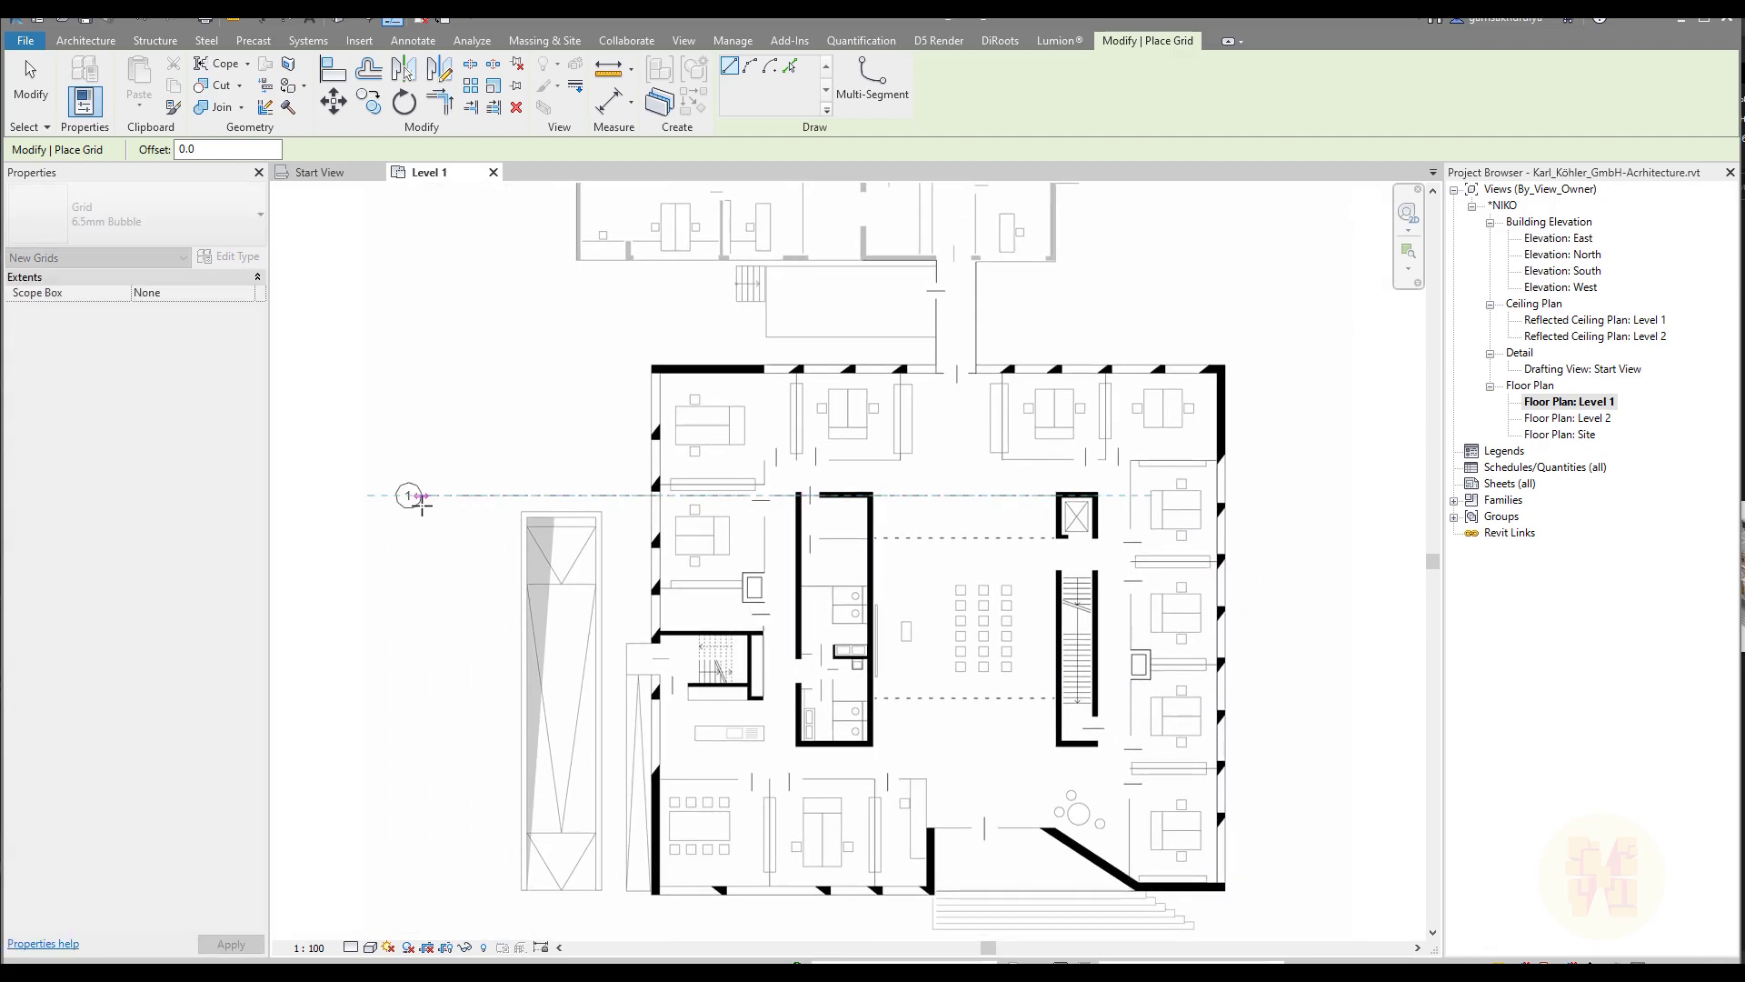
click(366, 496)
key(Escape)
key(Escape)
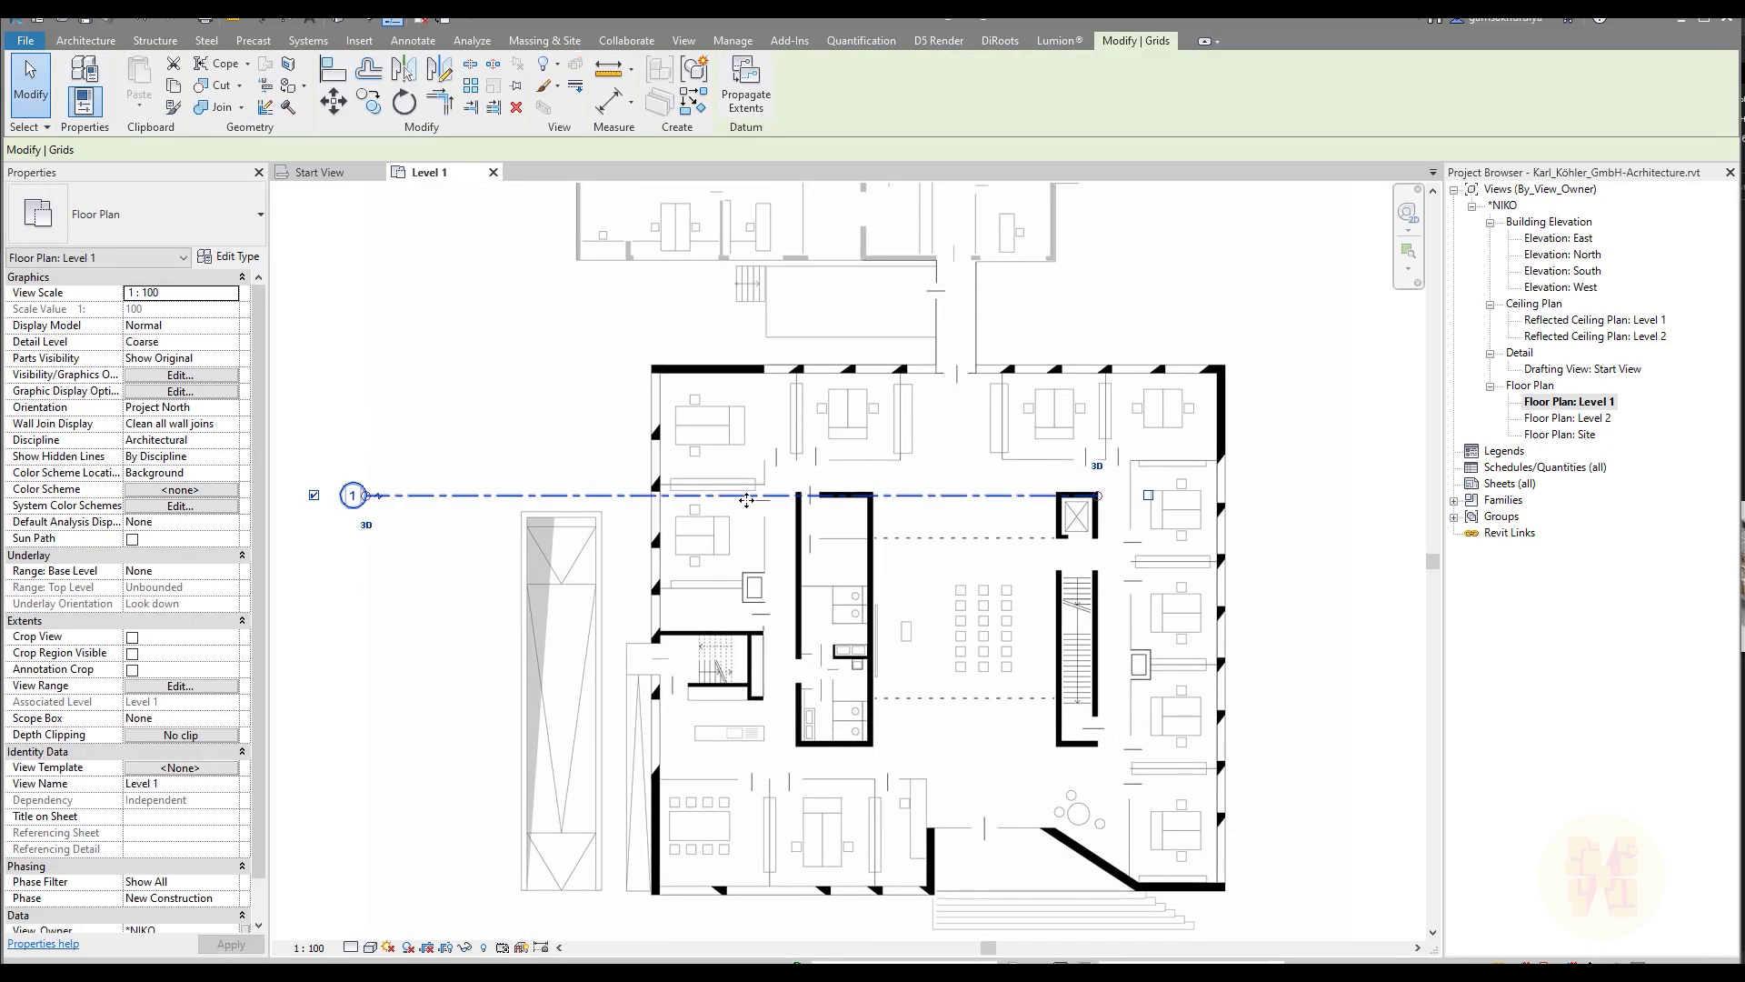
- Extend the horizontal grid line's eastern end beyond the building's east facade
middle_drag(861, 492, 799, 496)
click(799, 496)
middle_drag(1072, 503, 852, 491)
drag(815, 485, 1221, 485)
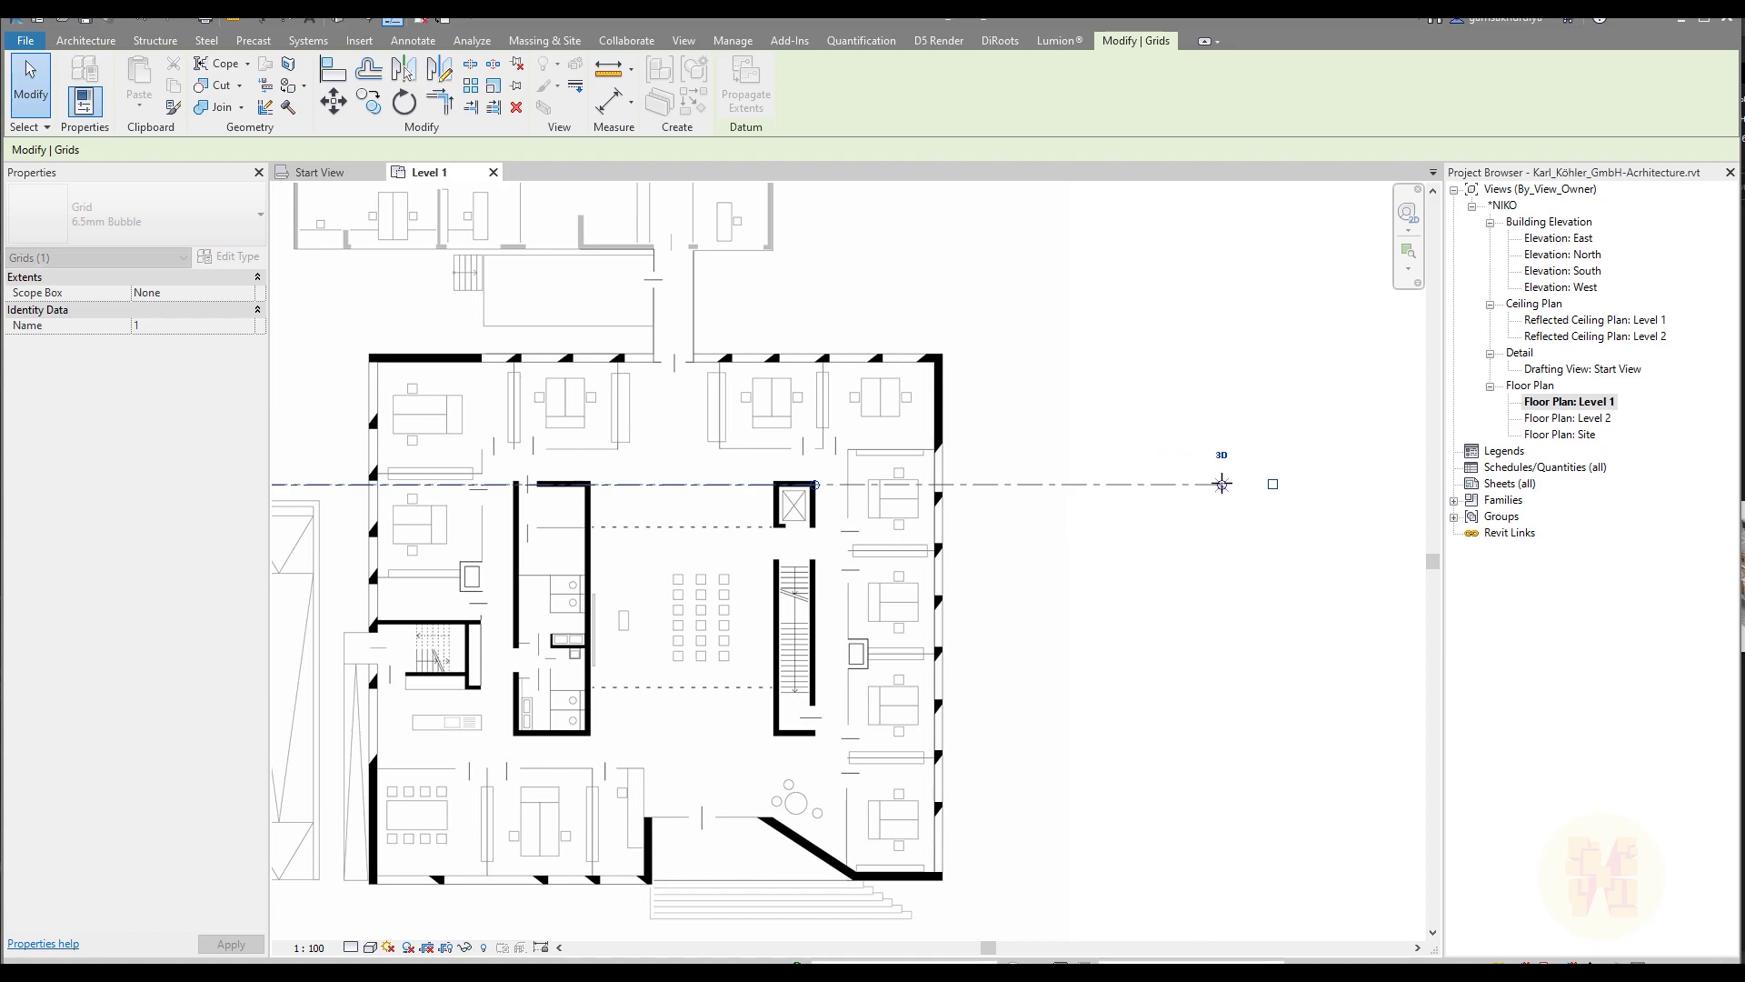
scroll(1016, 454, down, 2)
middle_drag(633, 471, 768, 417)
scroll(781, 416, up, 3)
middle_drag(855, 455, 742, 431)
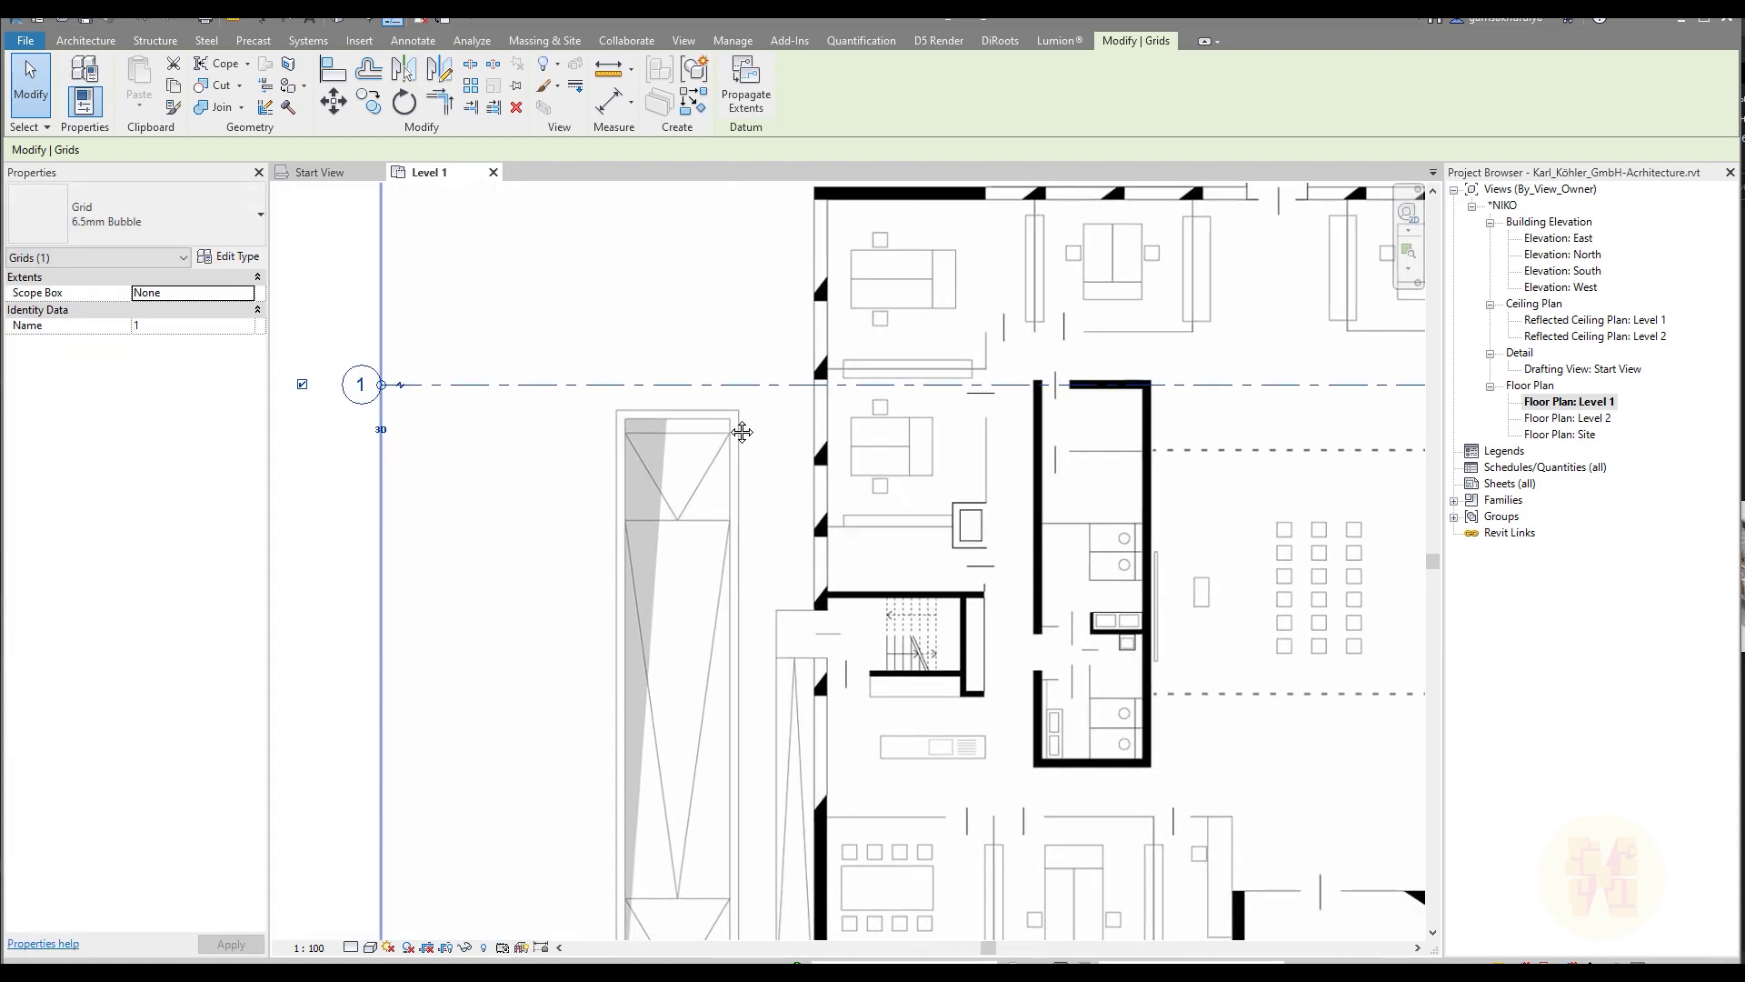
key(Escape)
- Copy the horizontal grid line down onto the upper wall of the western staircase
click(553, 384)
click(334, 100)
middle_drag(779, 304, 552, 231)
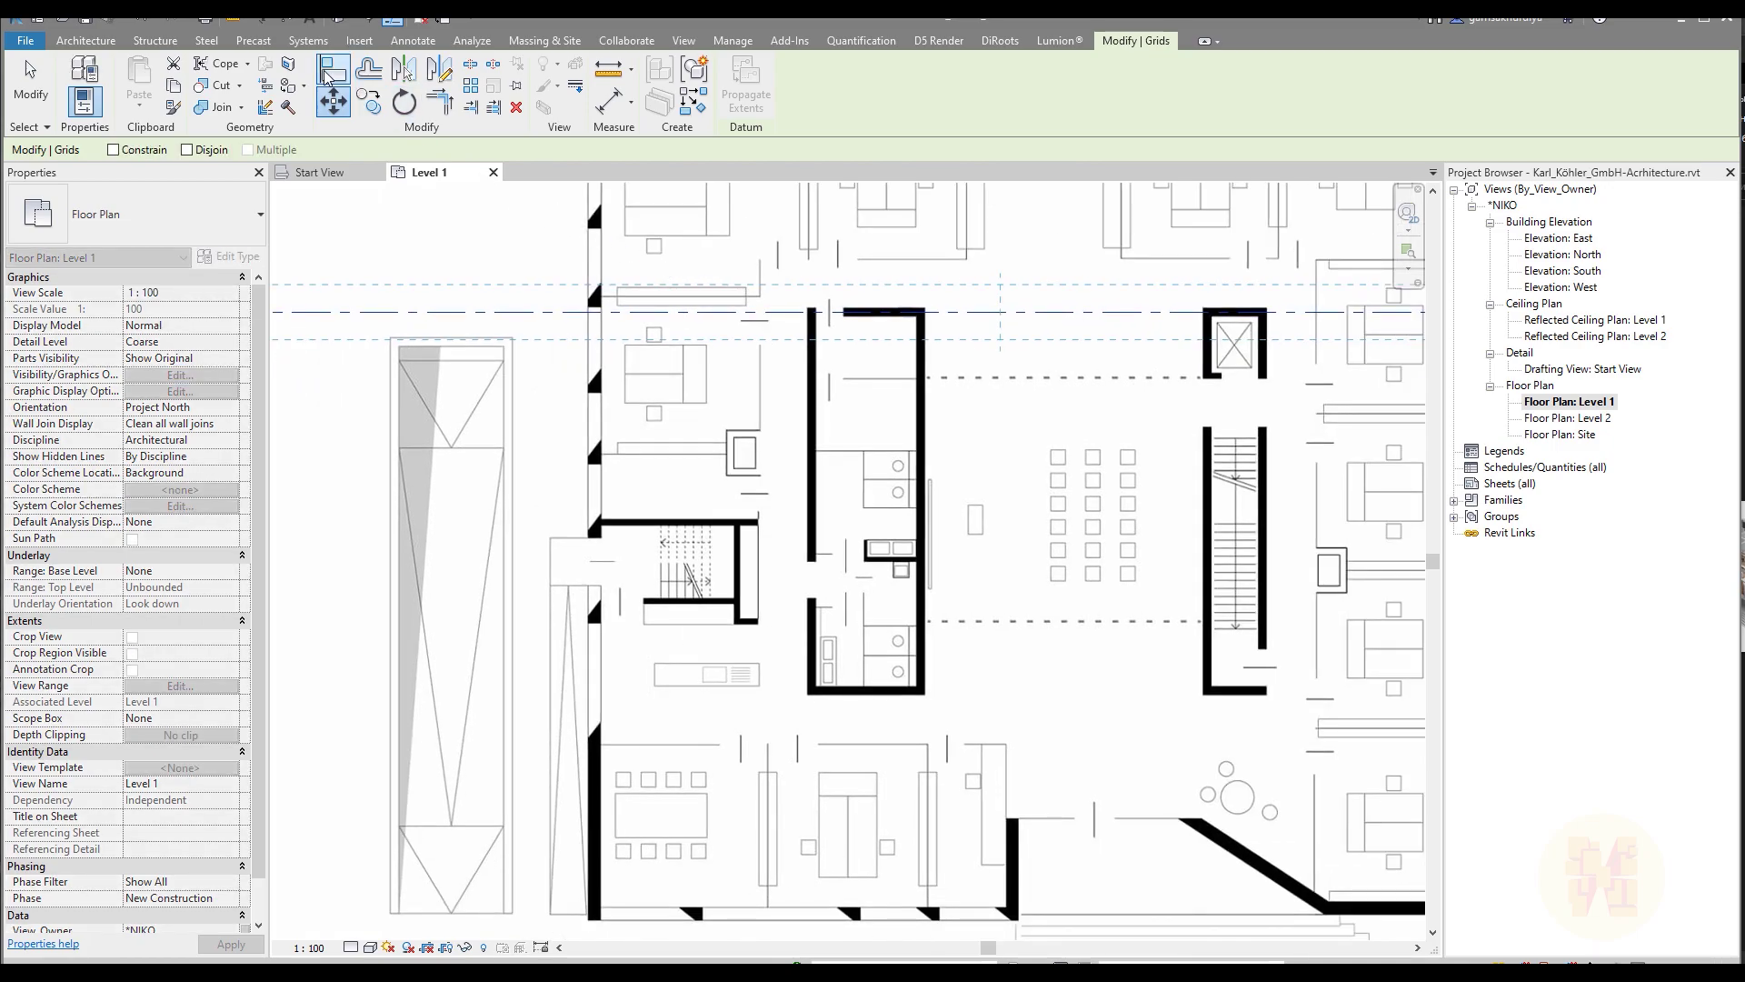
click(368, 100)
scroll(827, 313, up, 2)
click(956, 314)
scroll(621, 691, up, 2)
scroll(621, 691, up, 2)
click(625, 658)
- Copy the grid line on the western staircase's upper wall down onto the staircase's lower wall
scroll(639, 643, down, 8)
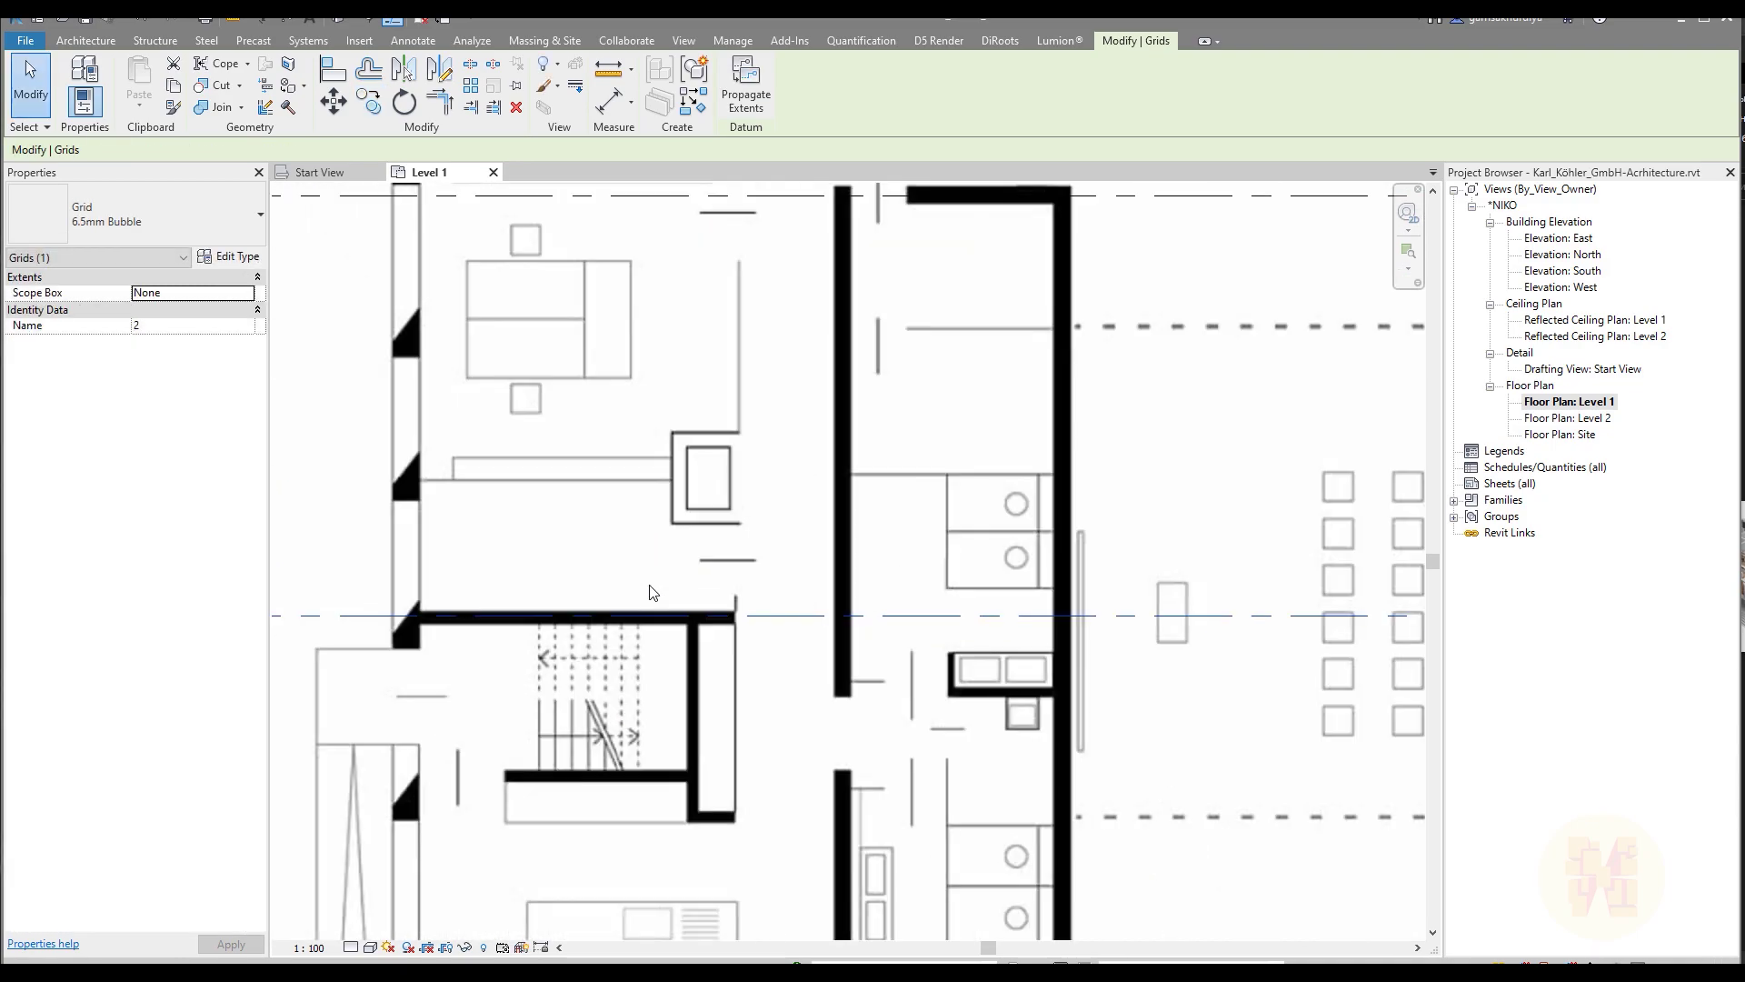
scroll(868, 511, down, 1)
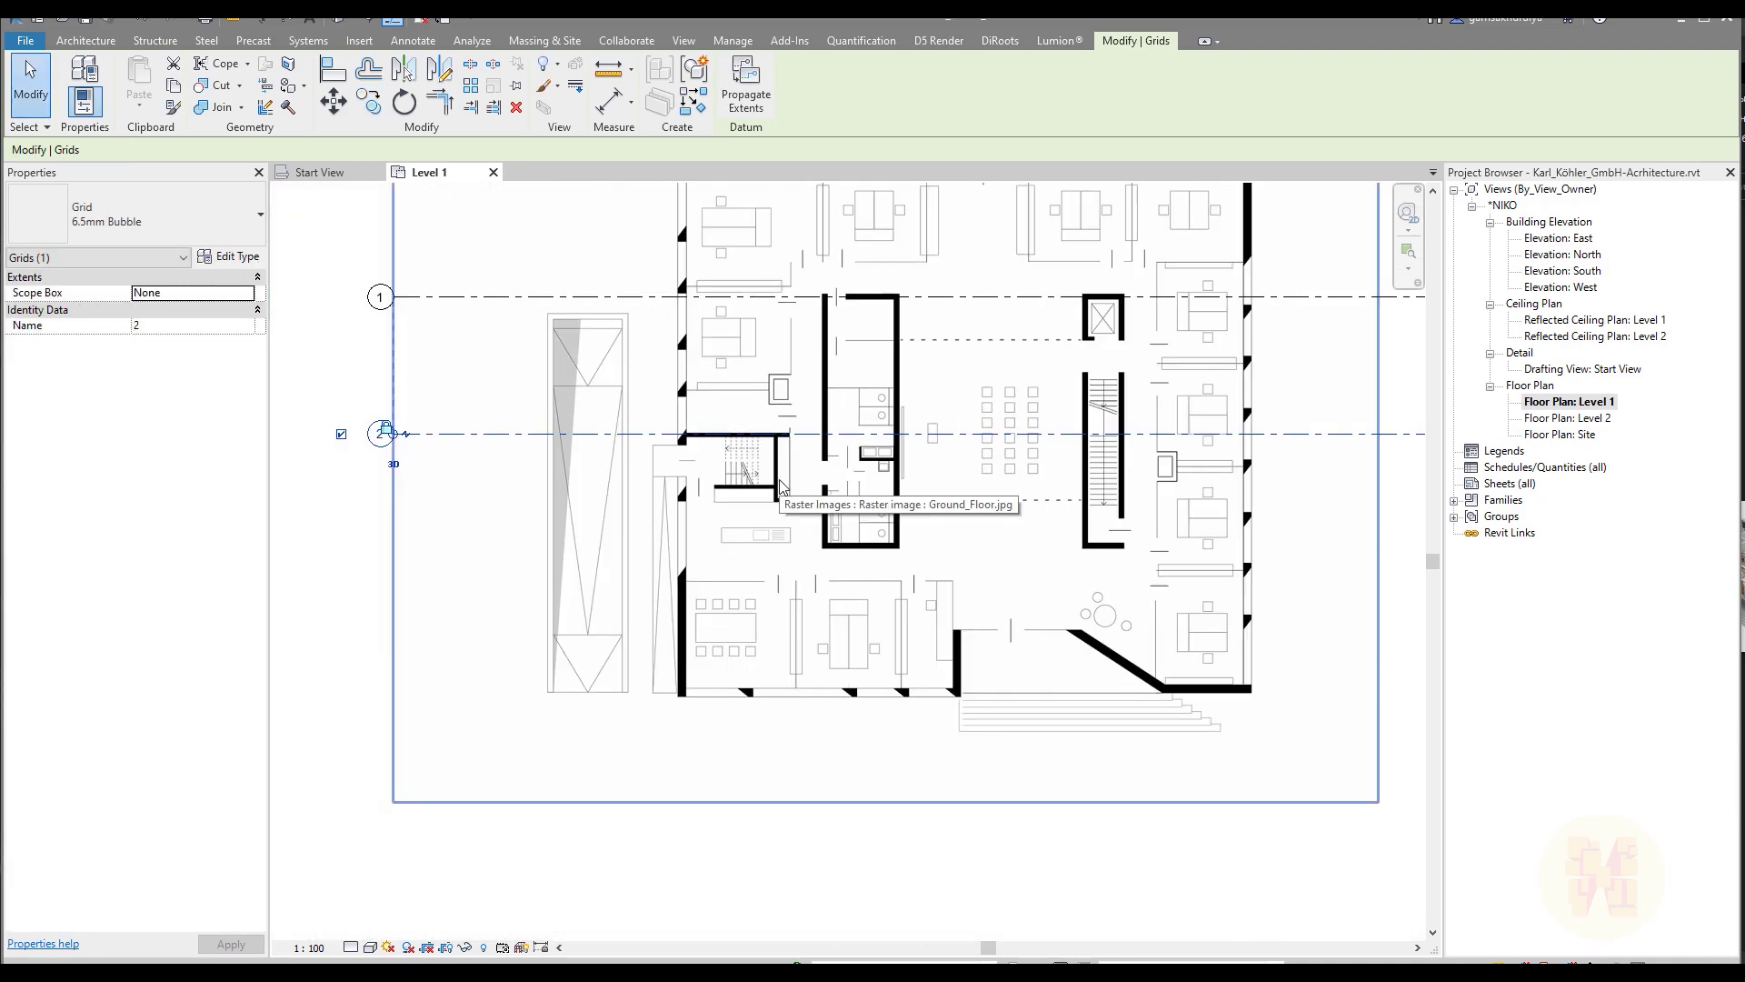
scroll(698, 507, up, 3)
scroll(698, 507, up, 1)
scroll(799, 495, up, 1)
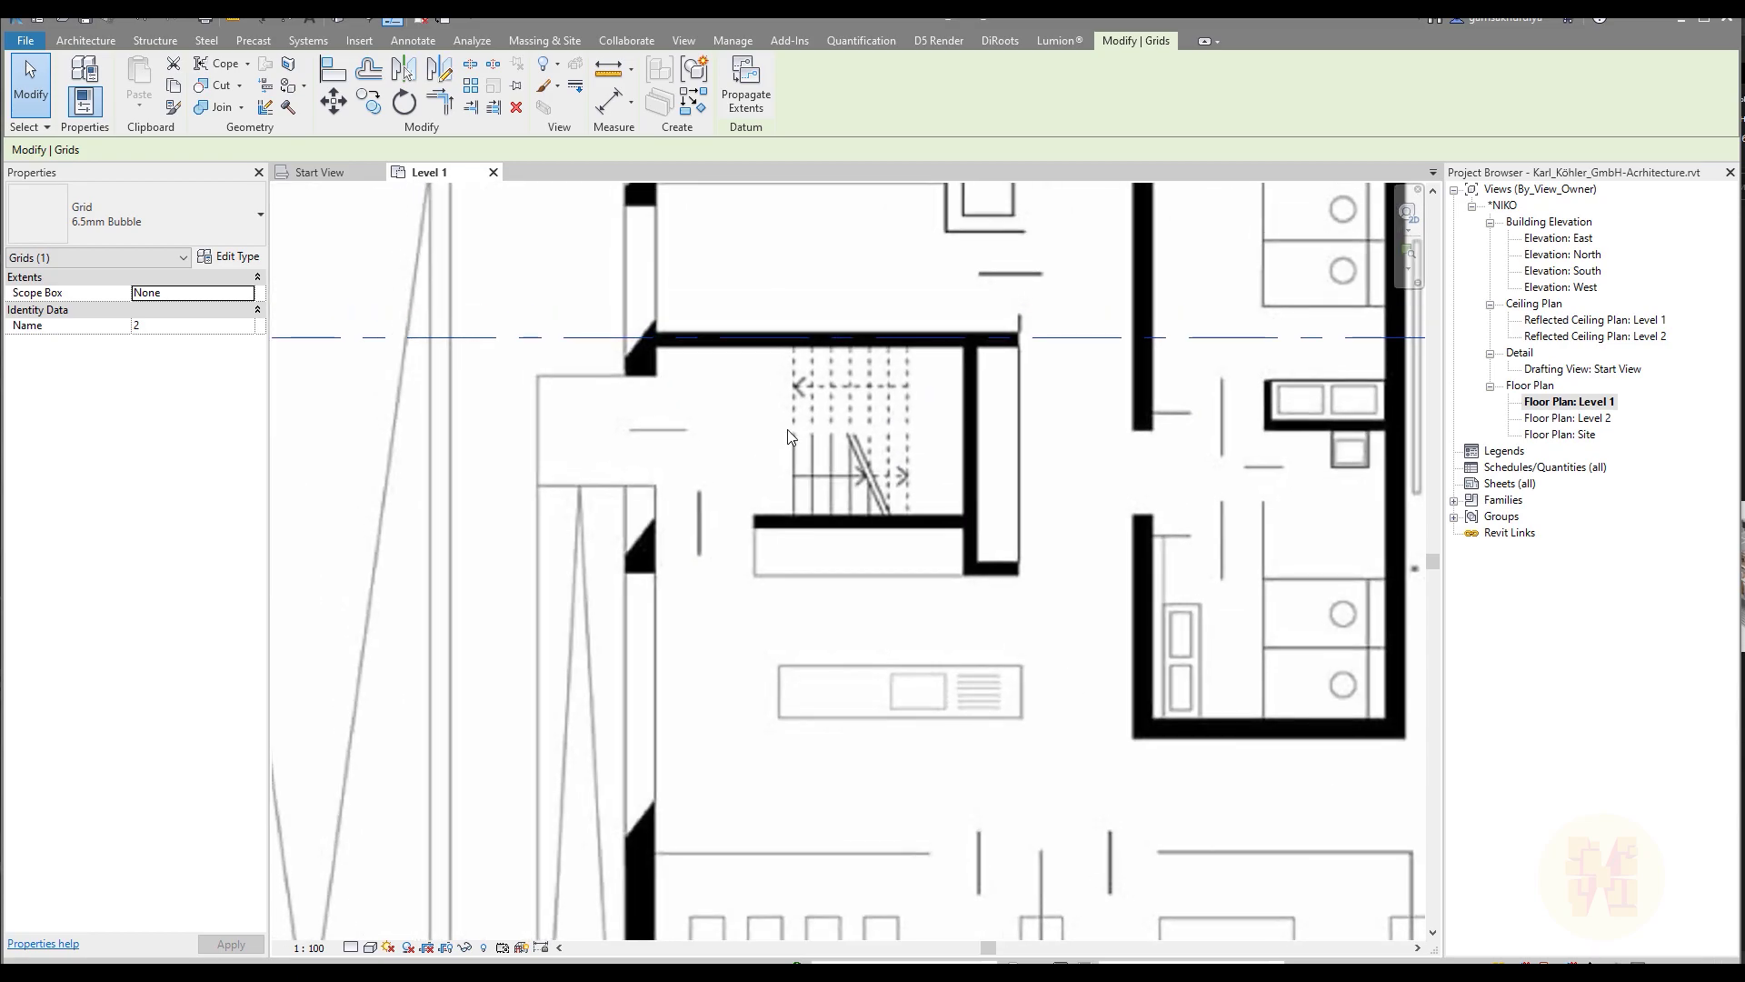
click(368, 102)
click(844, 339)
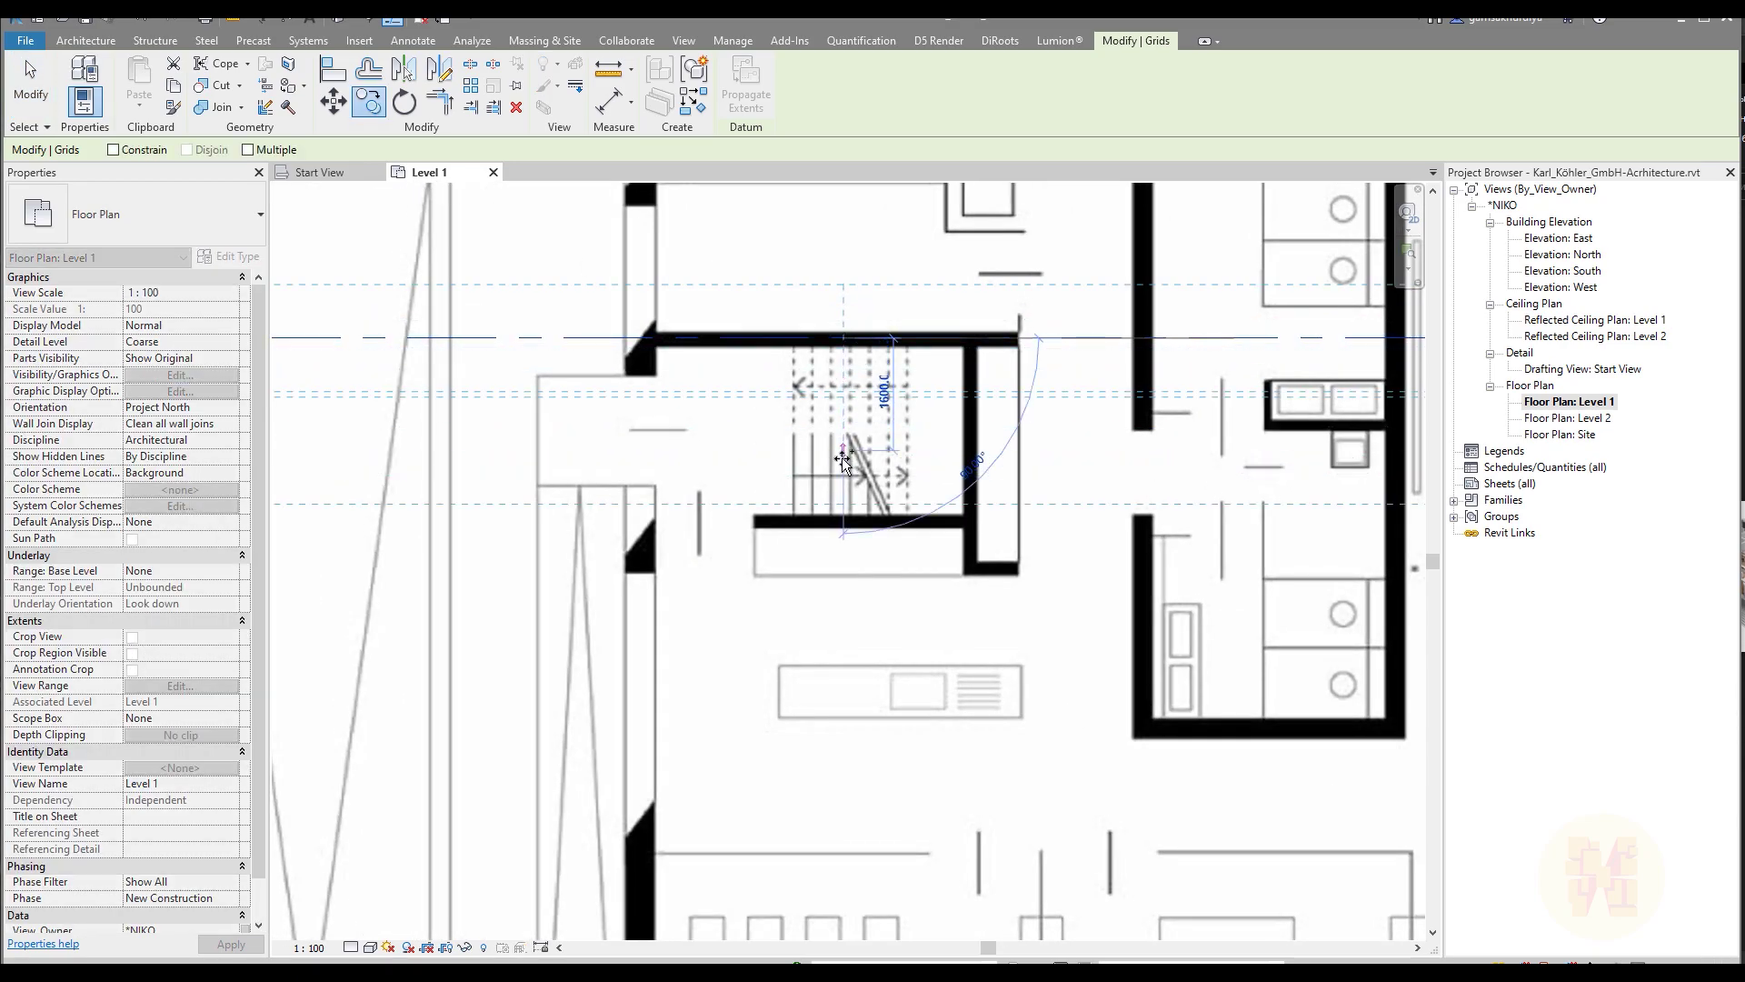
click(844, 523)
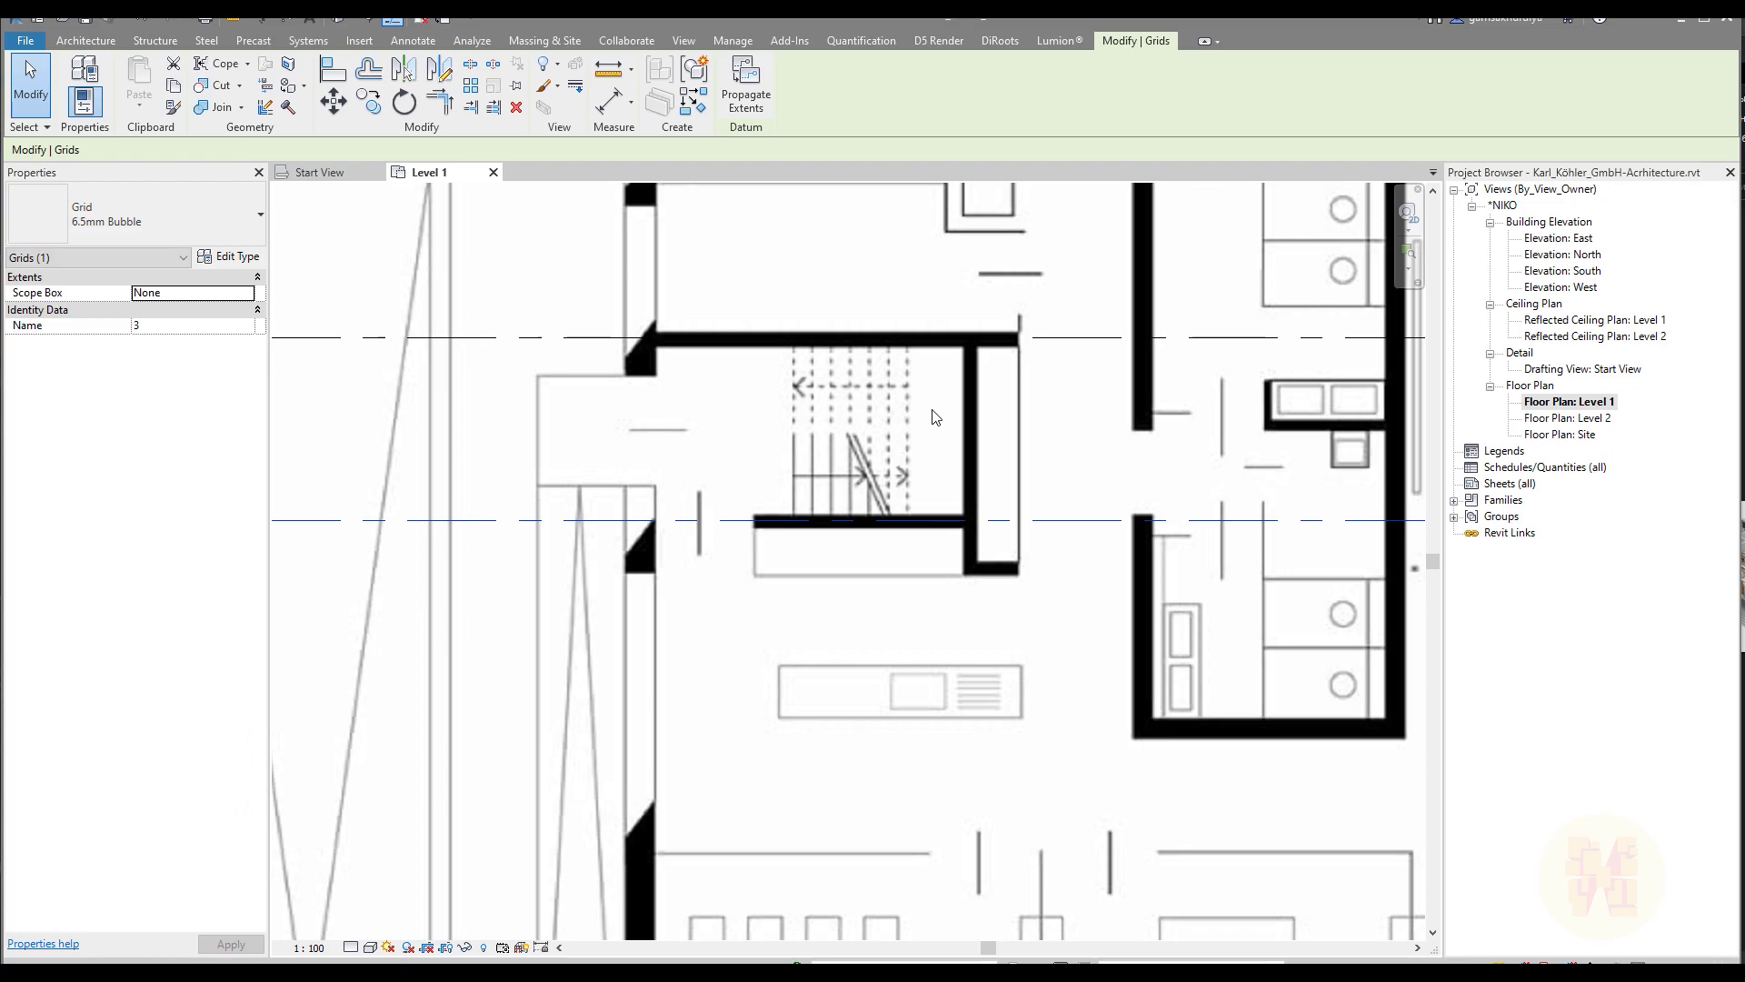
- Copy grid 3 down 3000 mm onto the lower wall of the toilet core
scroll(955, 558, down, 4)
scroll(851, 469, up, 2)
middle_drag(851, 469, 857, 502)
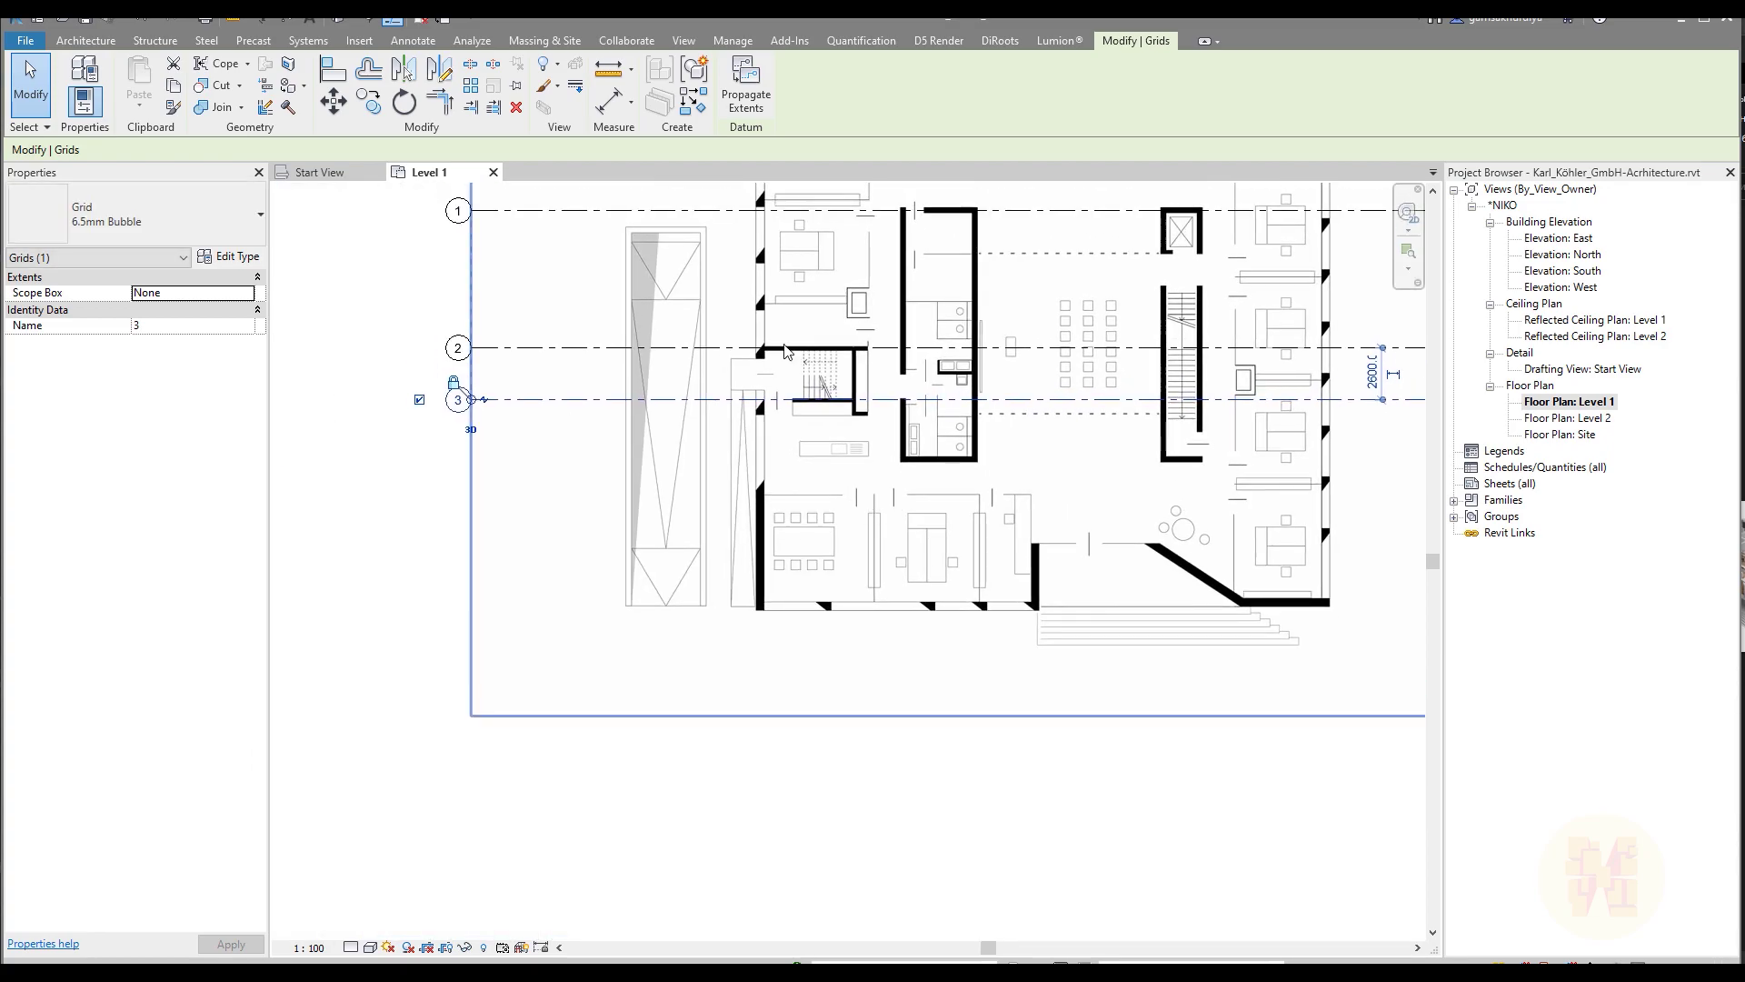
click(369, 102)
scroll(837, 413, up, 5)
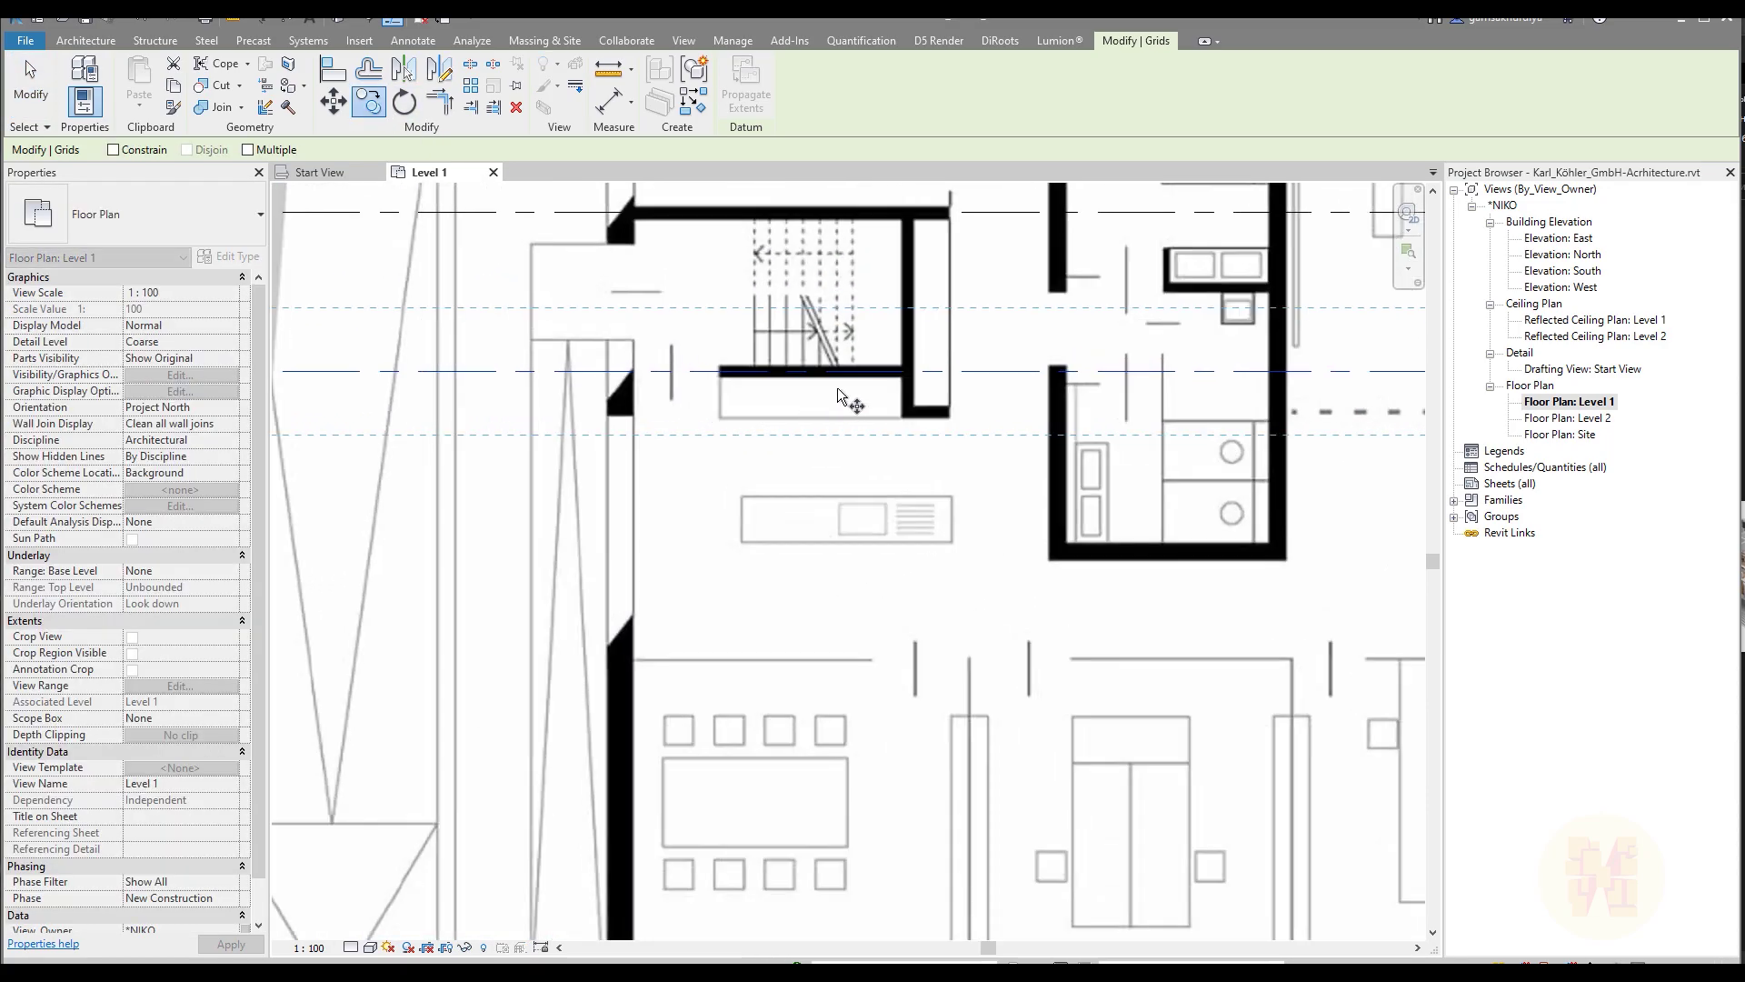
click(1070, 371)
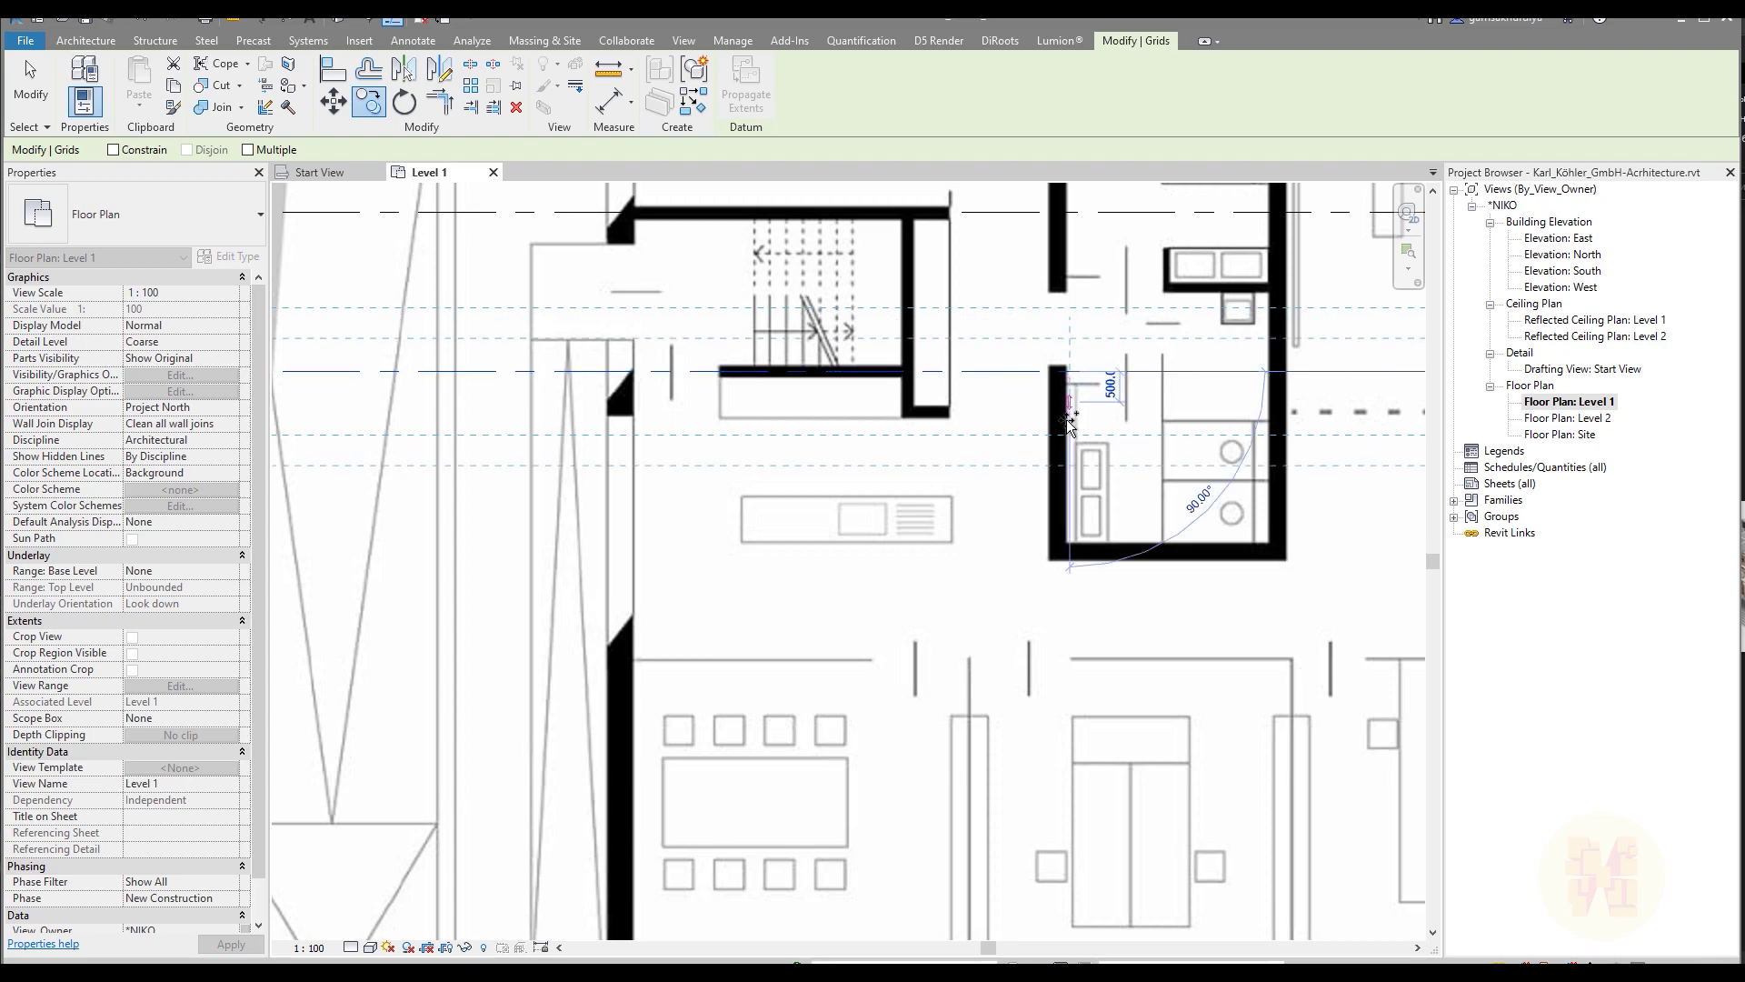
click(1073, 551)
scroll(914, 561, down, 5)
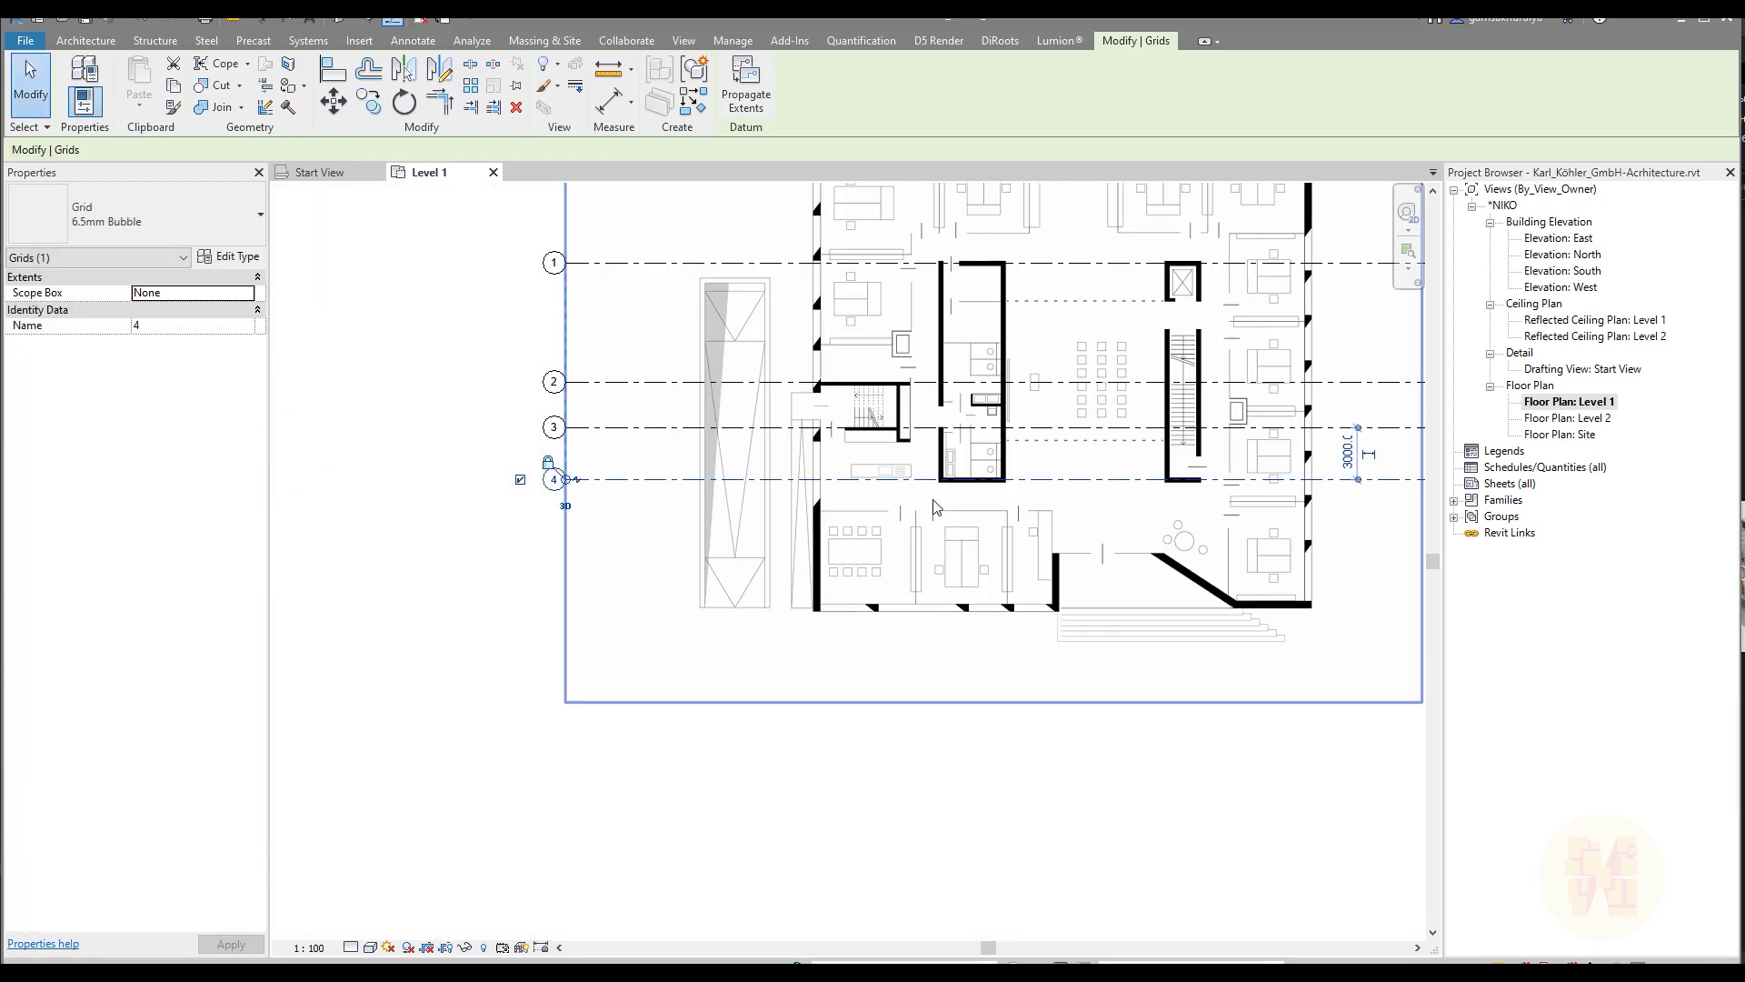
- Copy the grid line on the toilet core's lower wall down onto the centre of the south facade wall
scroll(914, 561, up, 3)
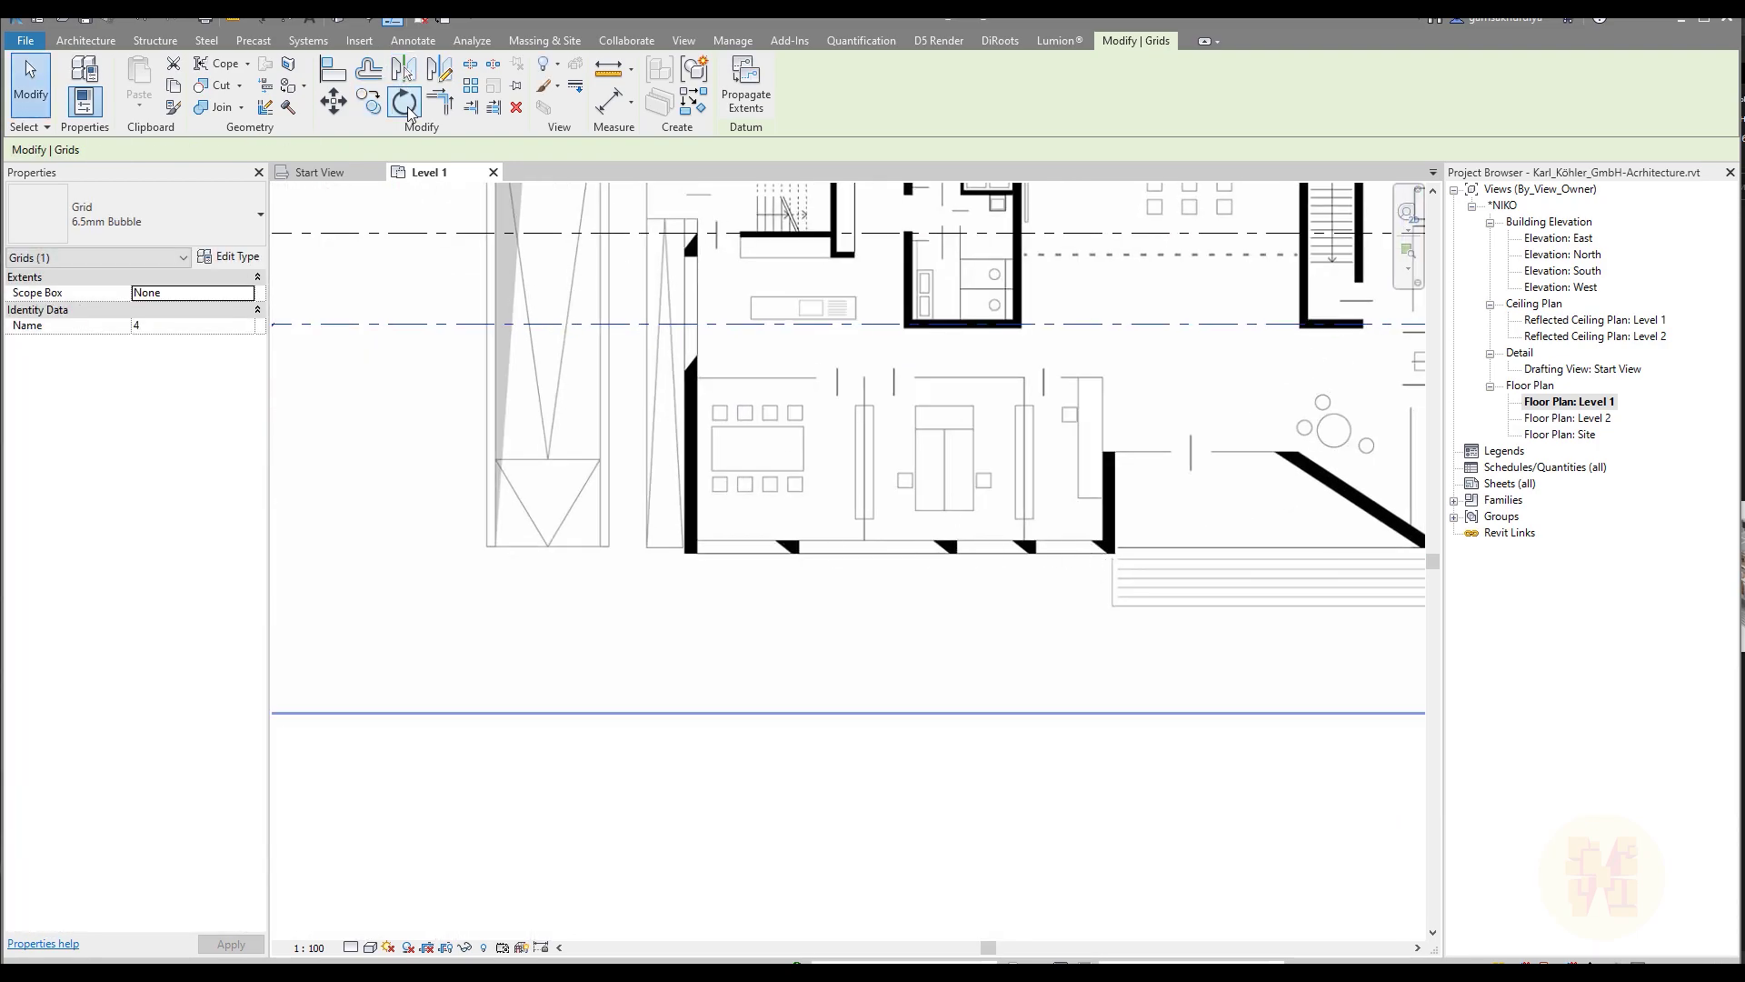
click(369, 102)
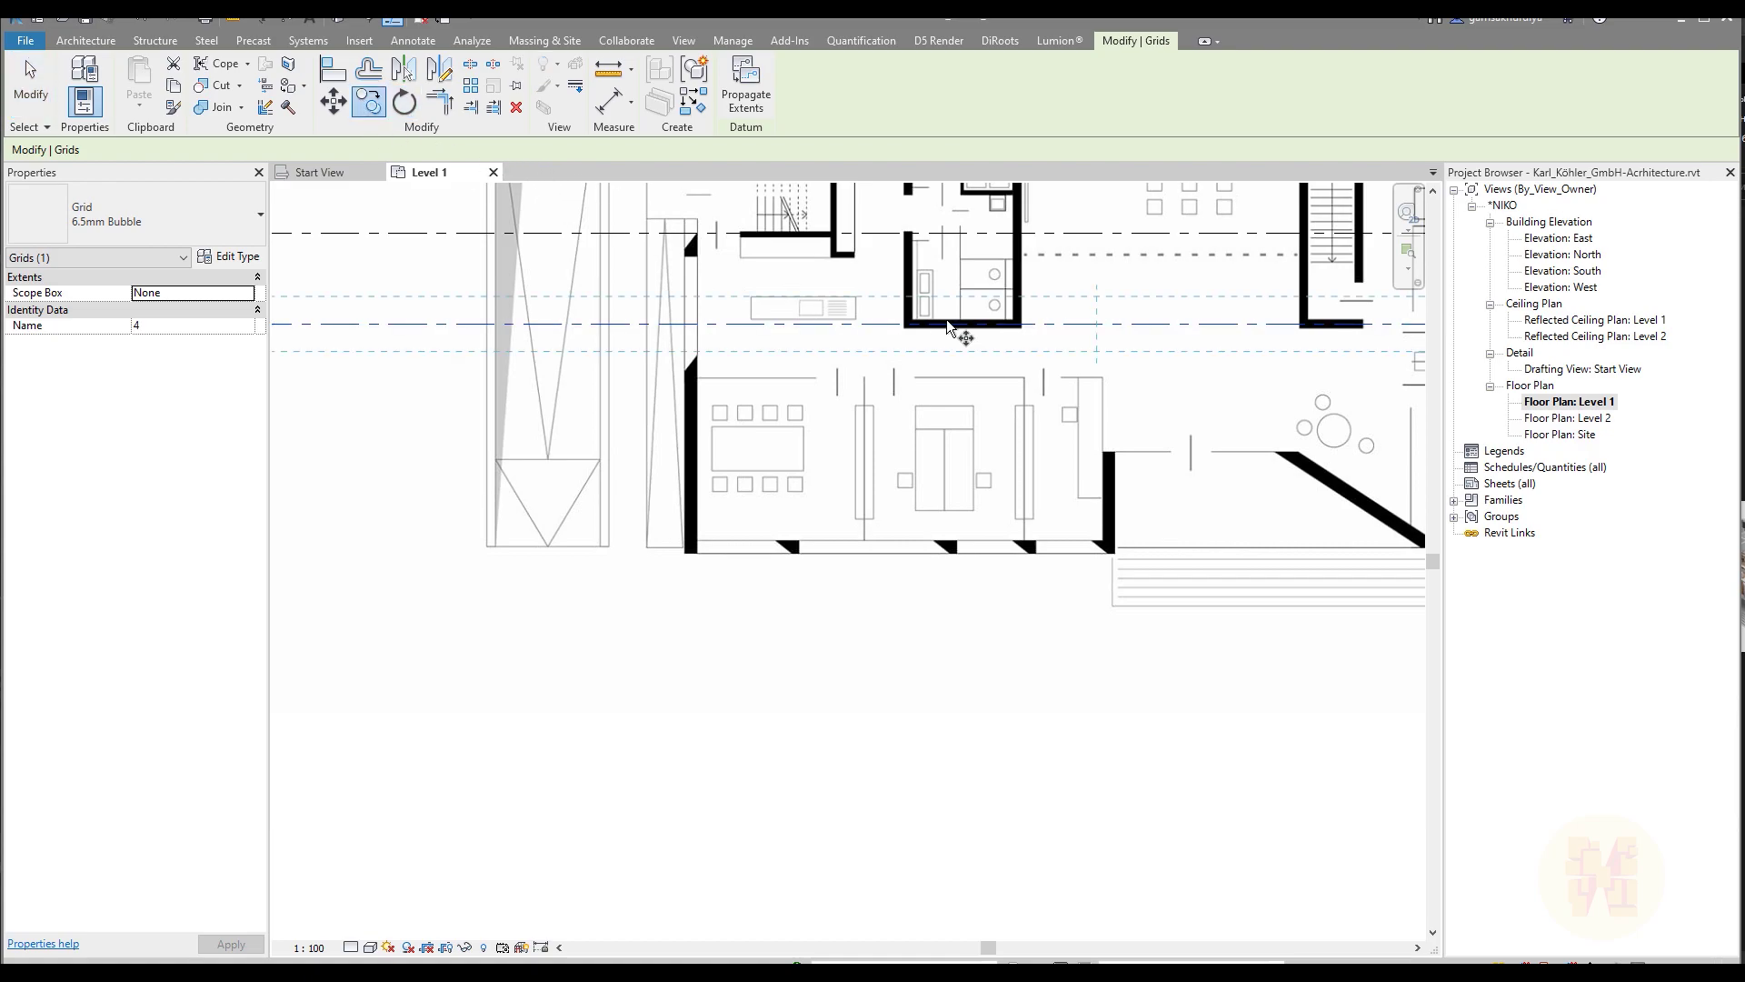
click(945, 344)
scroll(946, 506, up, 4)
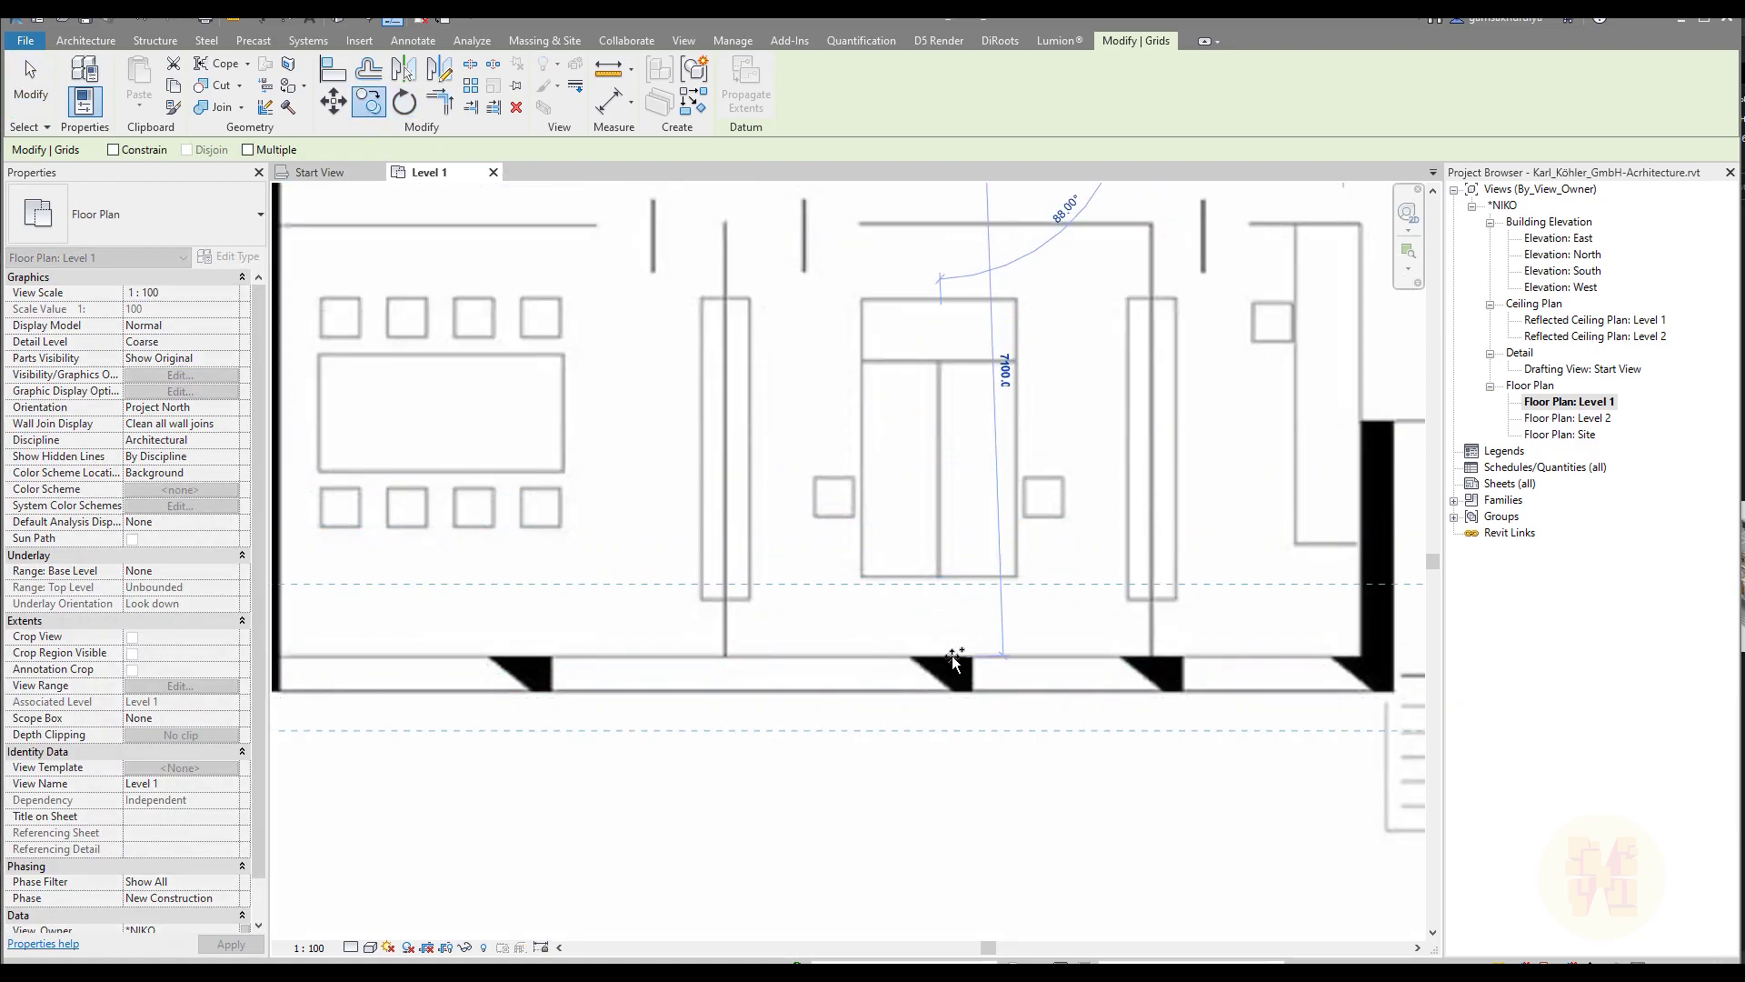
click(945, 673)
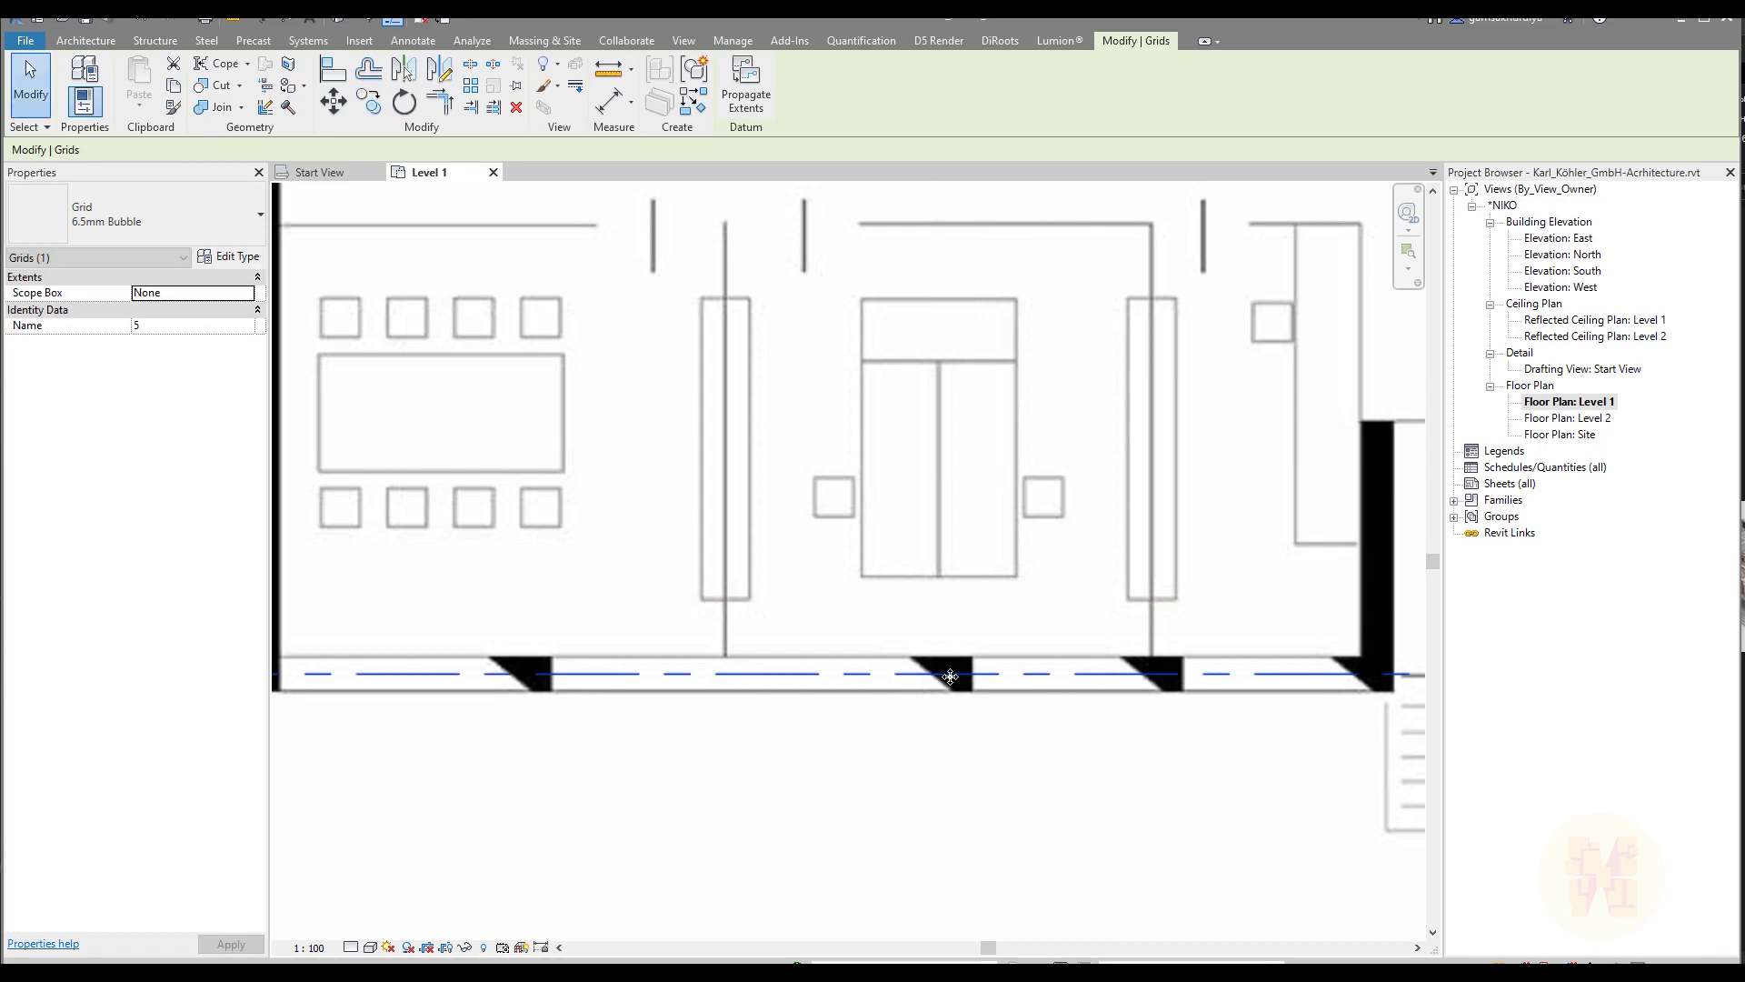
scroll(954, 624, down, 6)
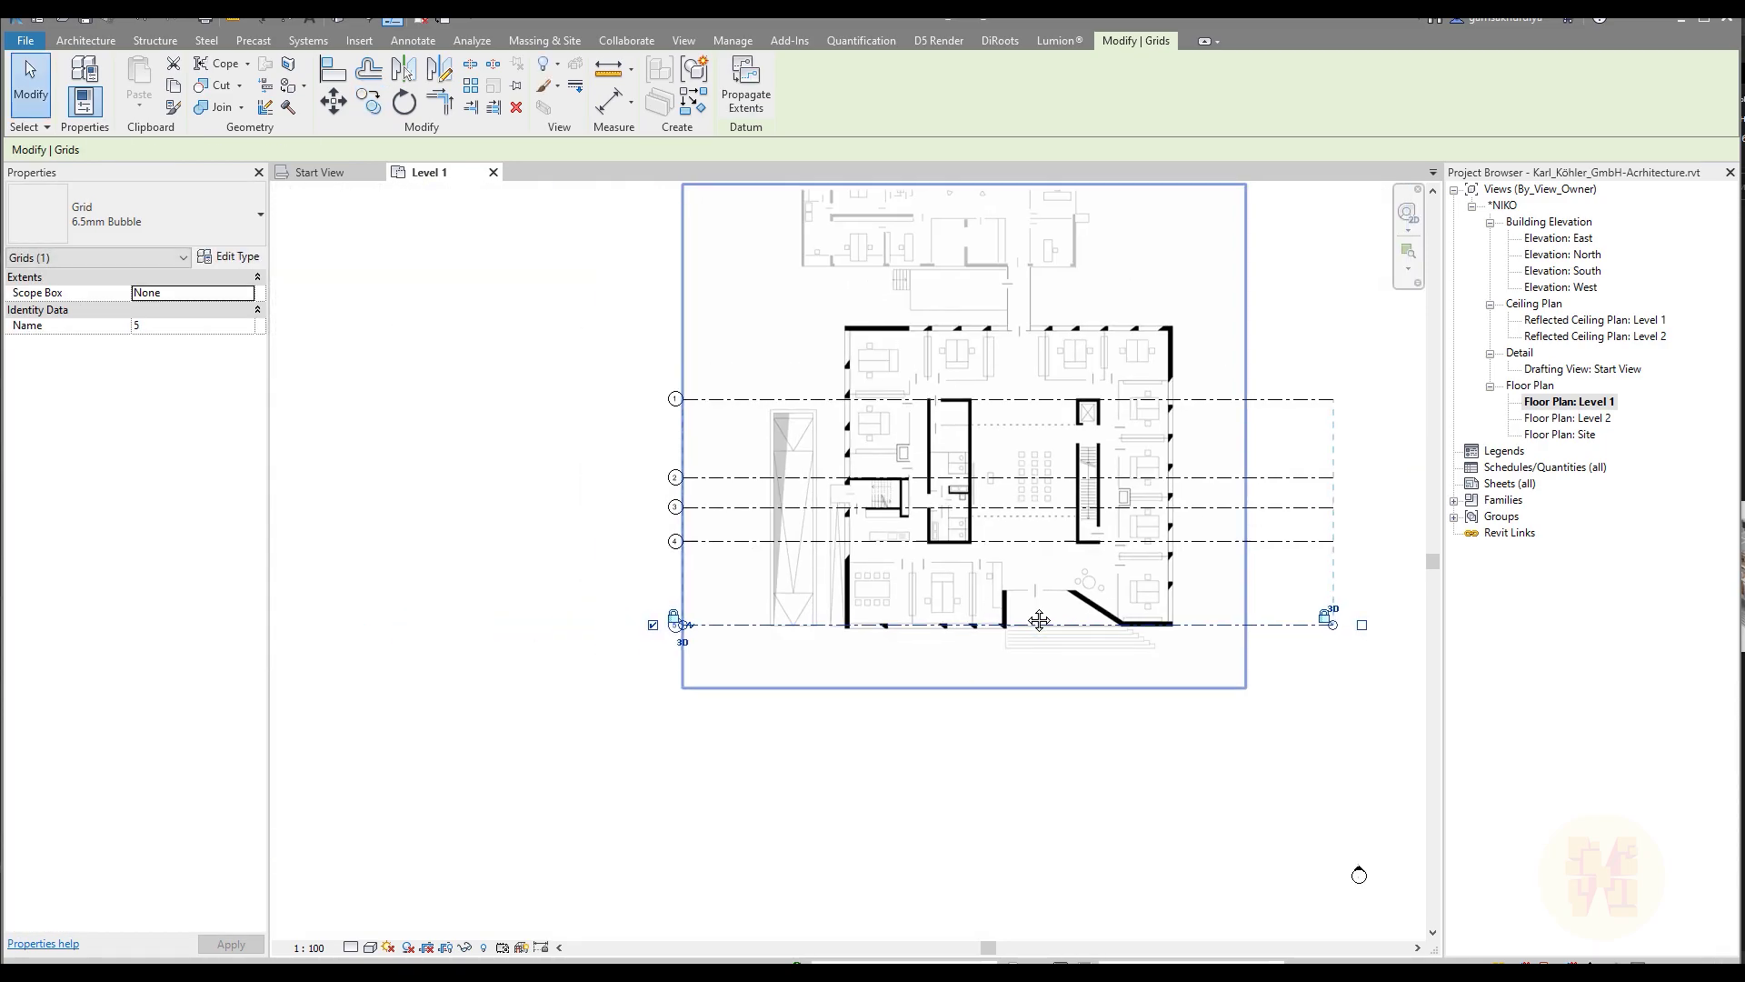
- Copy grid 1 up onto the centre of the north facade wall
scroll(863, 434, up, 4)
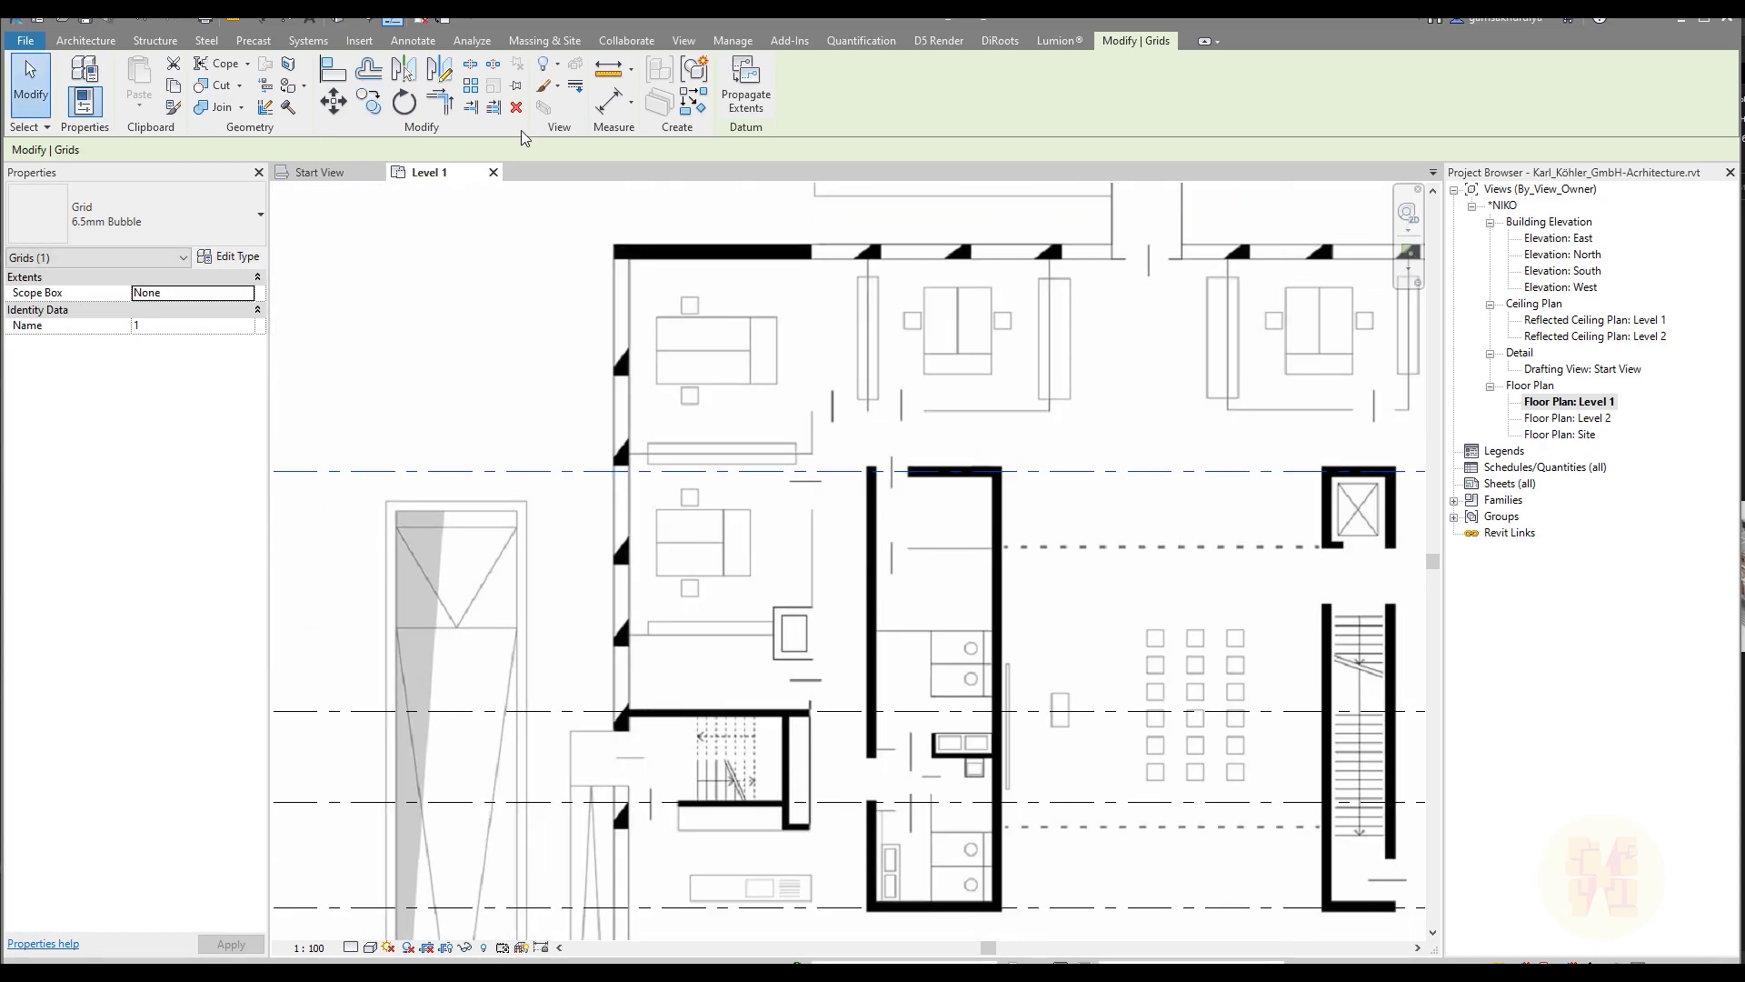
click(369, 101)
scroll(714, 482, up, 3)
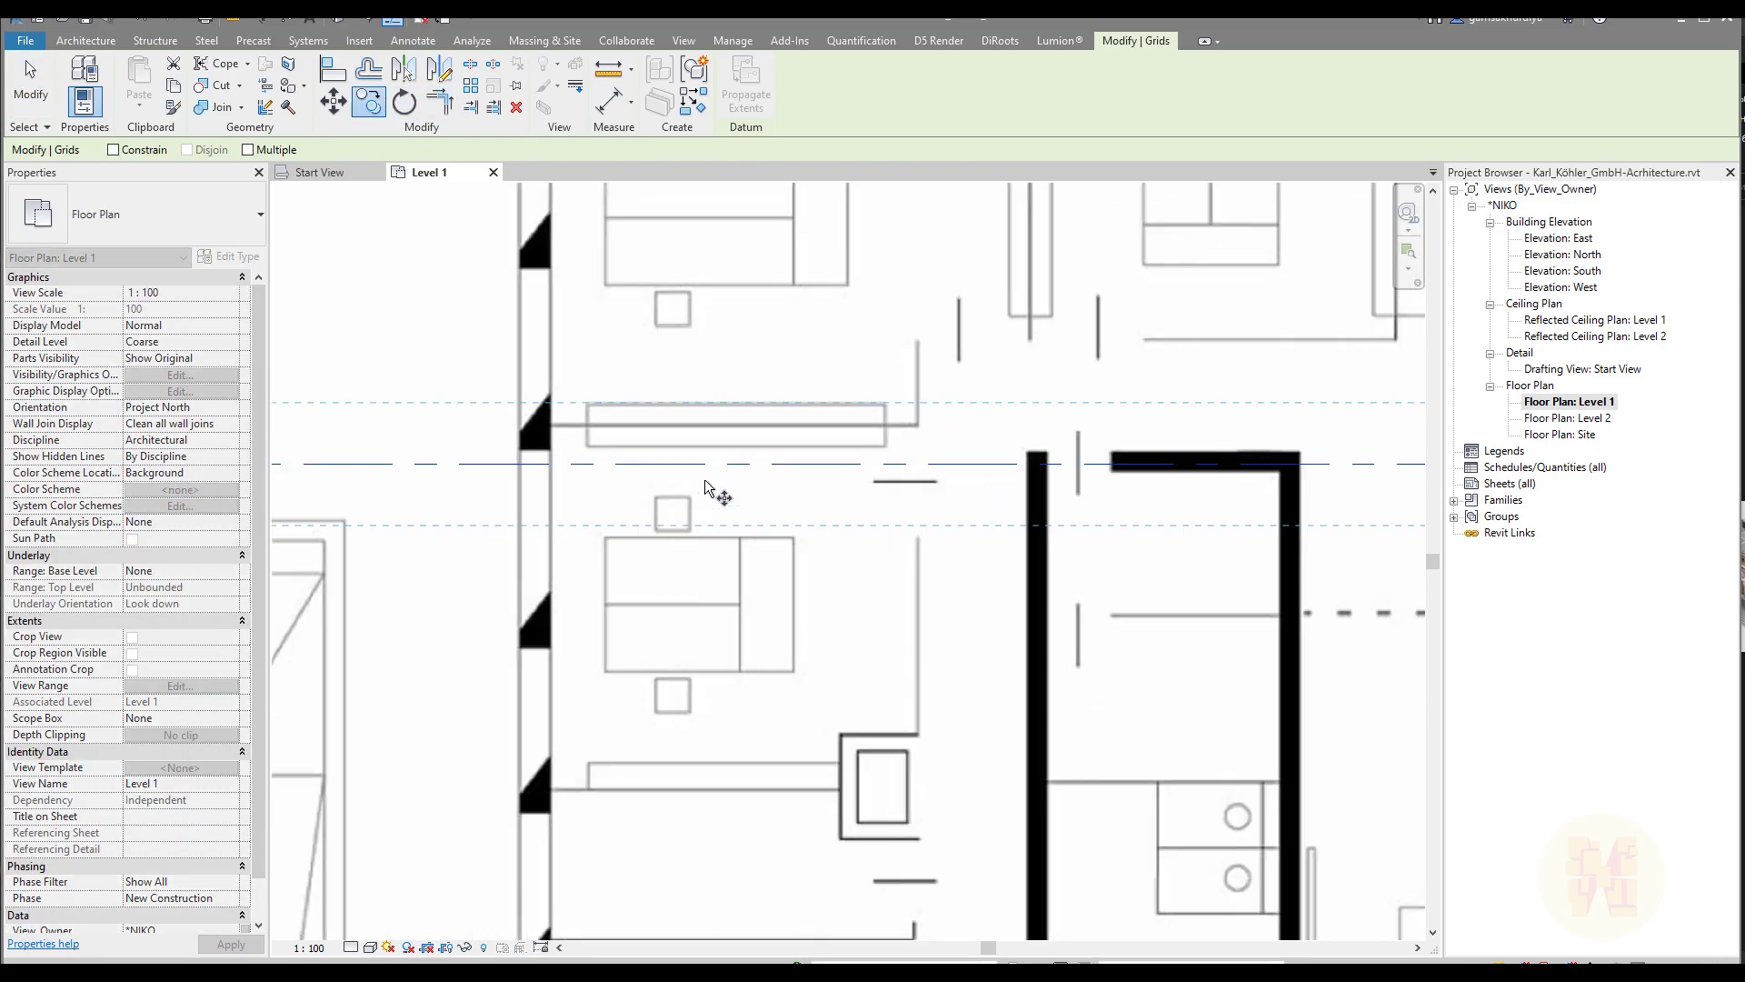
scroll(836, 413, up, 1)
middle_drag(836, 413, 665, 491)
click(1030, 552)
middle_drag(1053, 479, 982, 777)
click(969, 344)
scroll(1045, 454, down, 6)
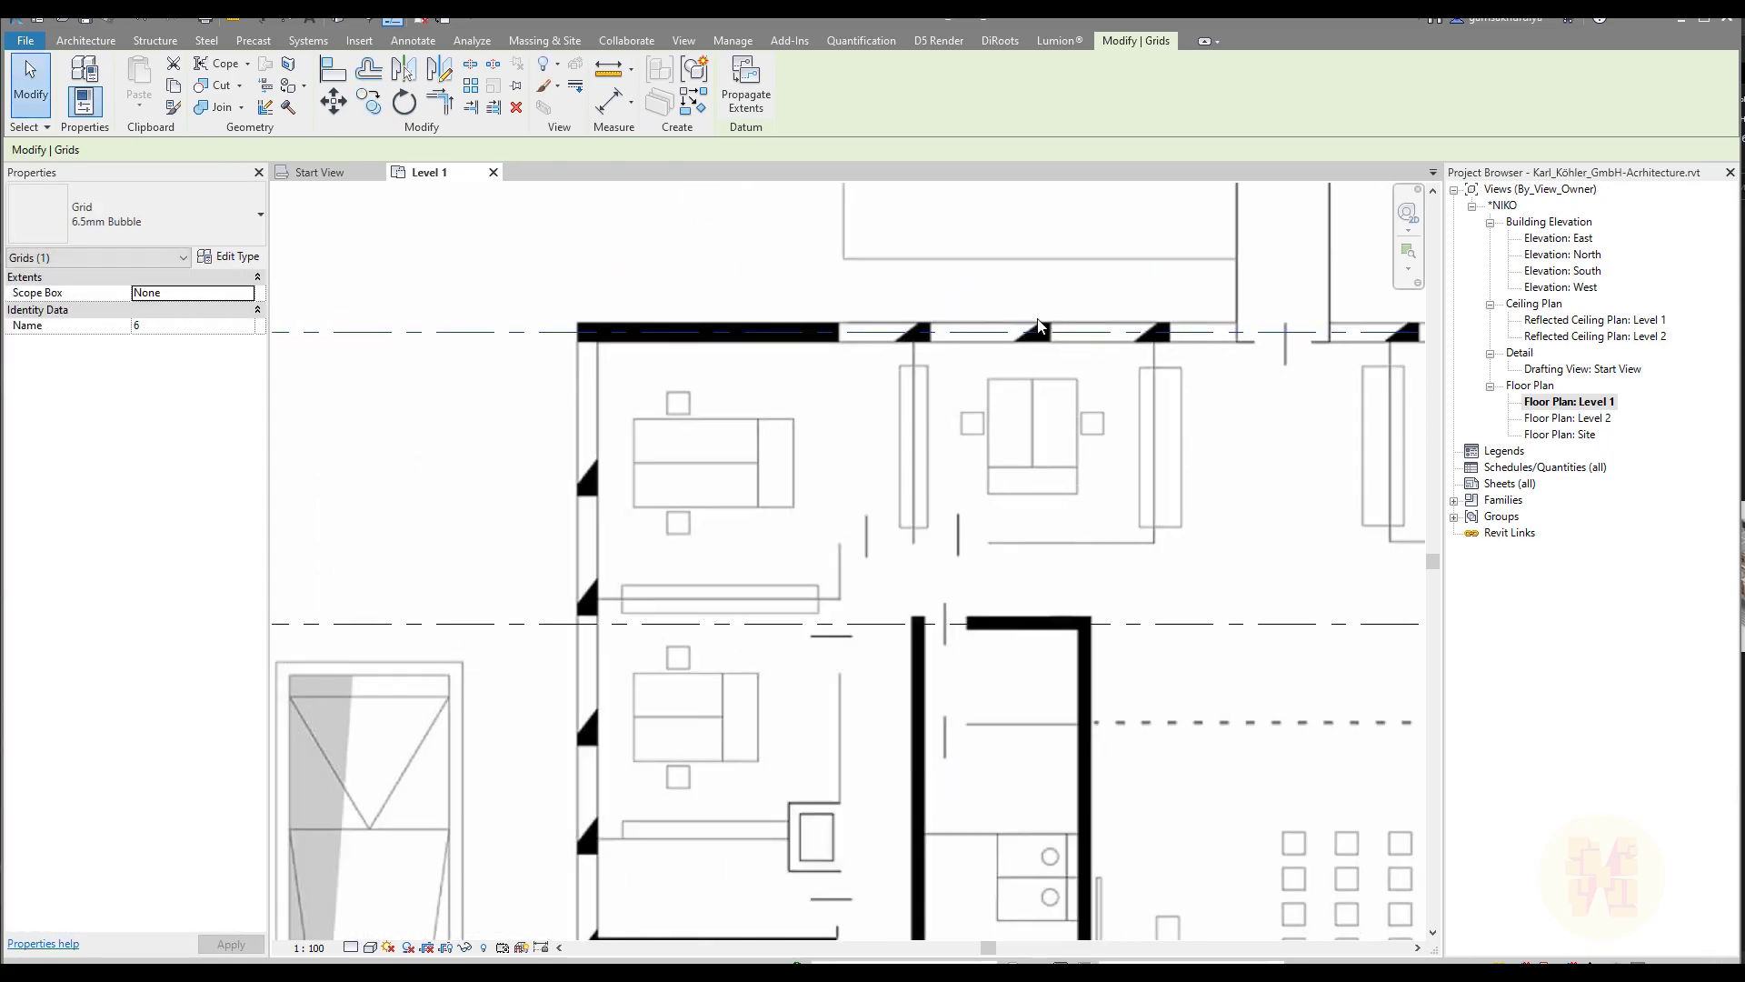
key(Escape)
middle_drag(1004, 419, 905, 512)
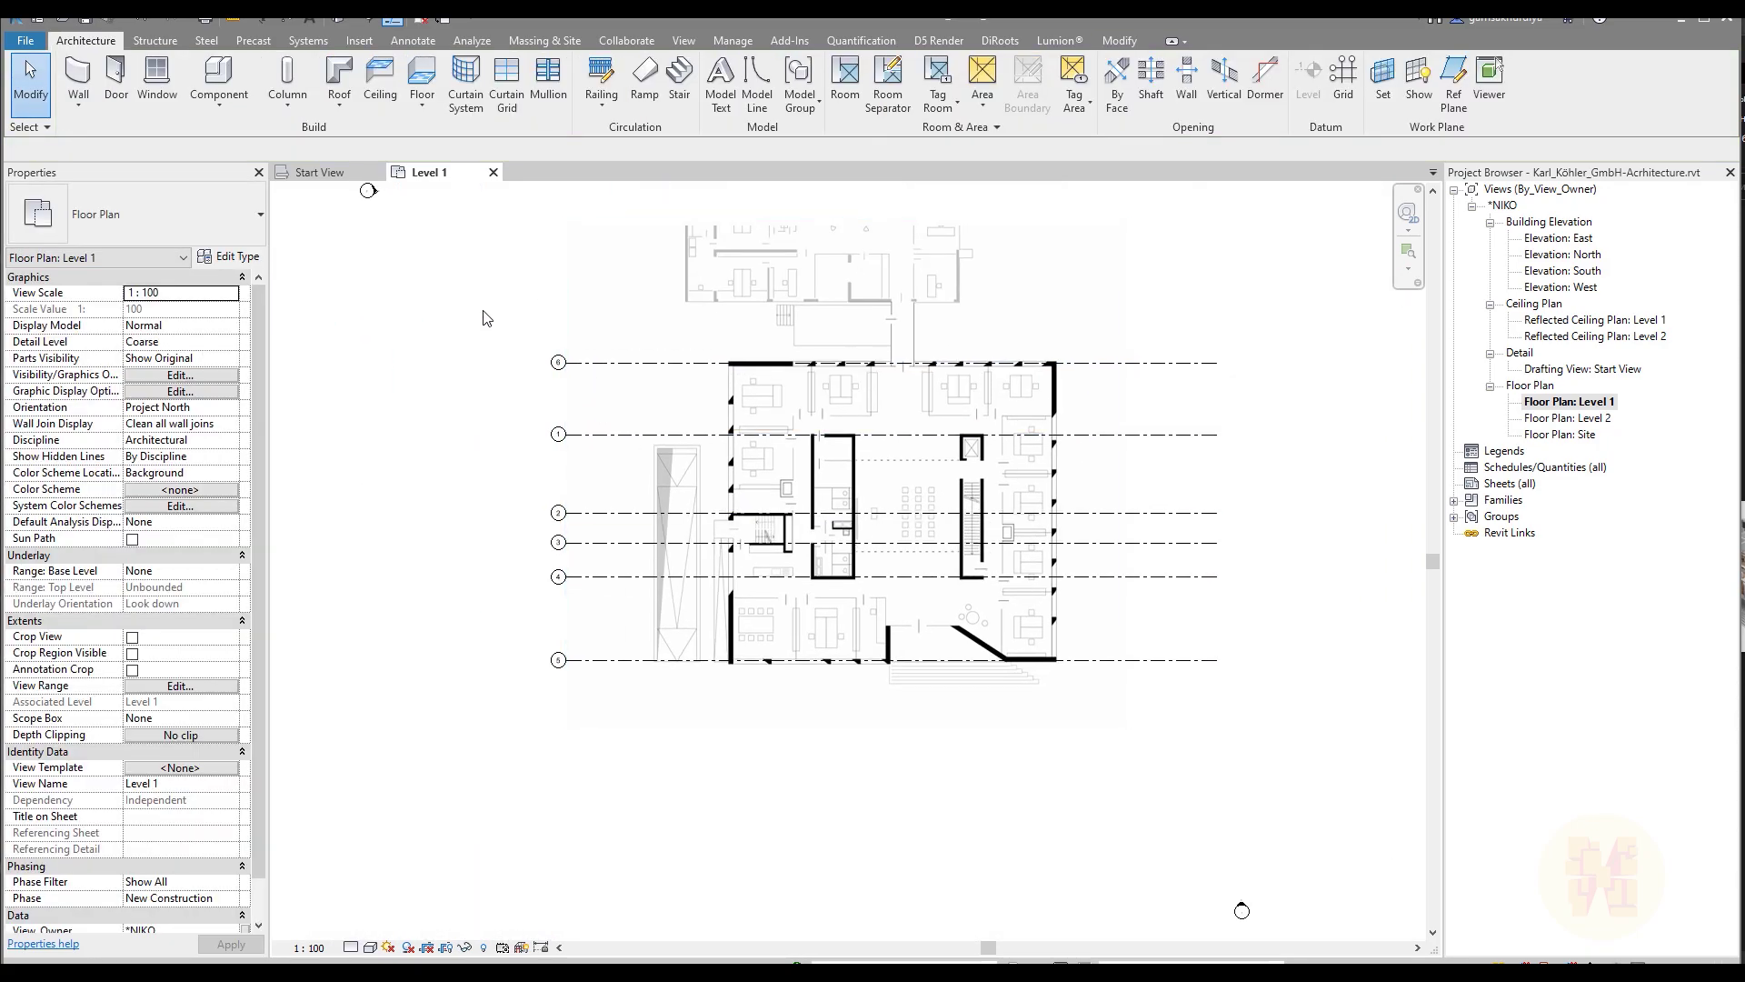
- Draw a vertical grid line along the west facade wall, from above the north facade to below the south facade
middle_drag(773, 573, 751, 571)
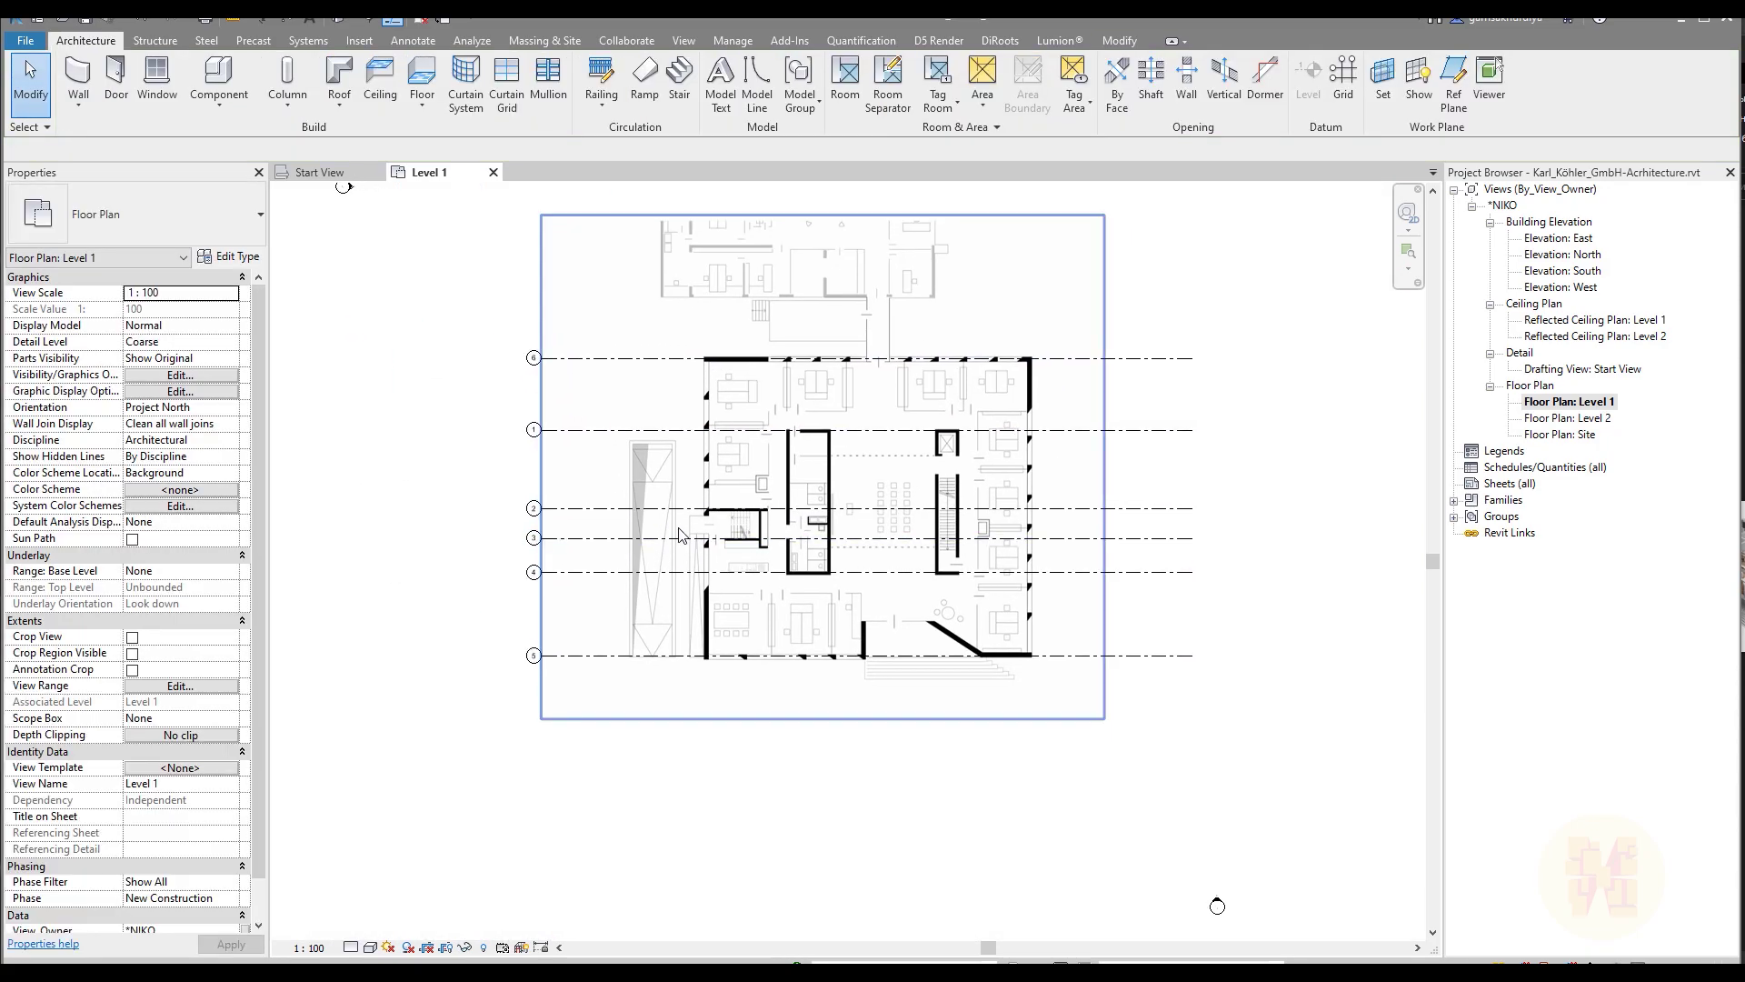
scroll(782, 559, up, 2)
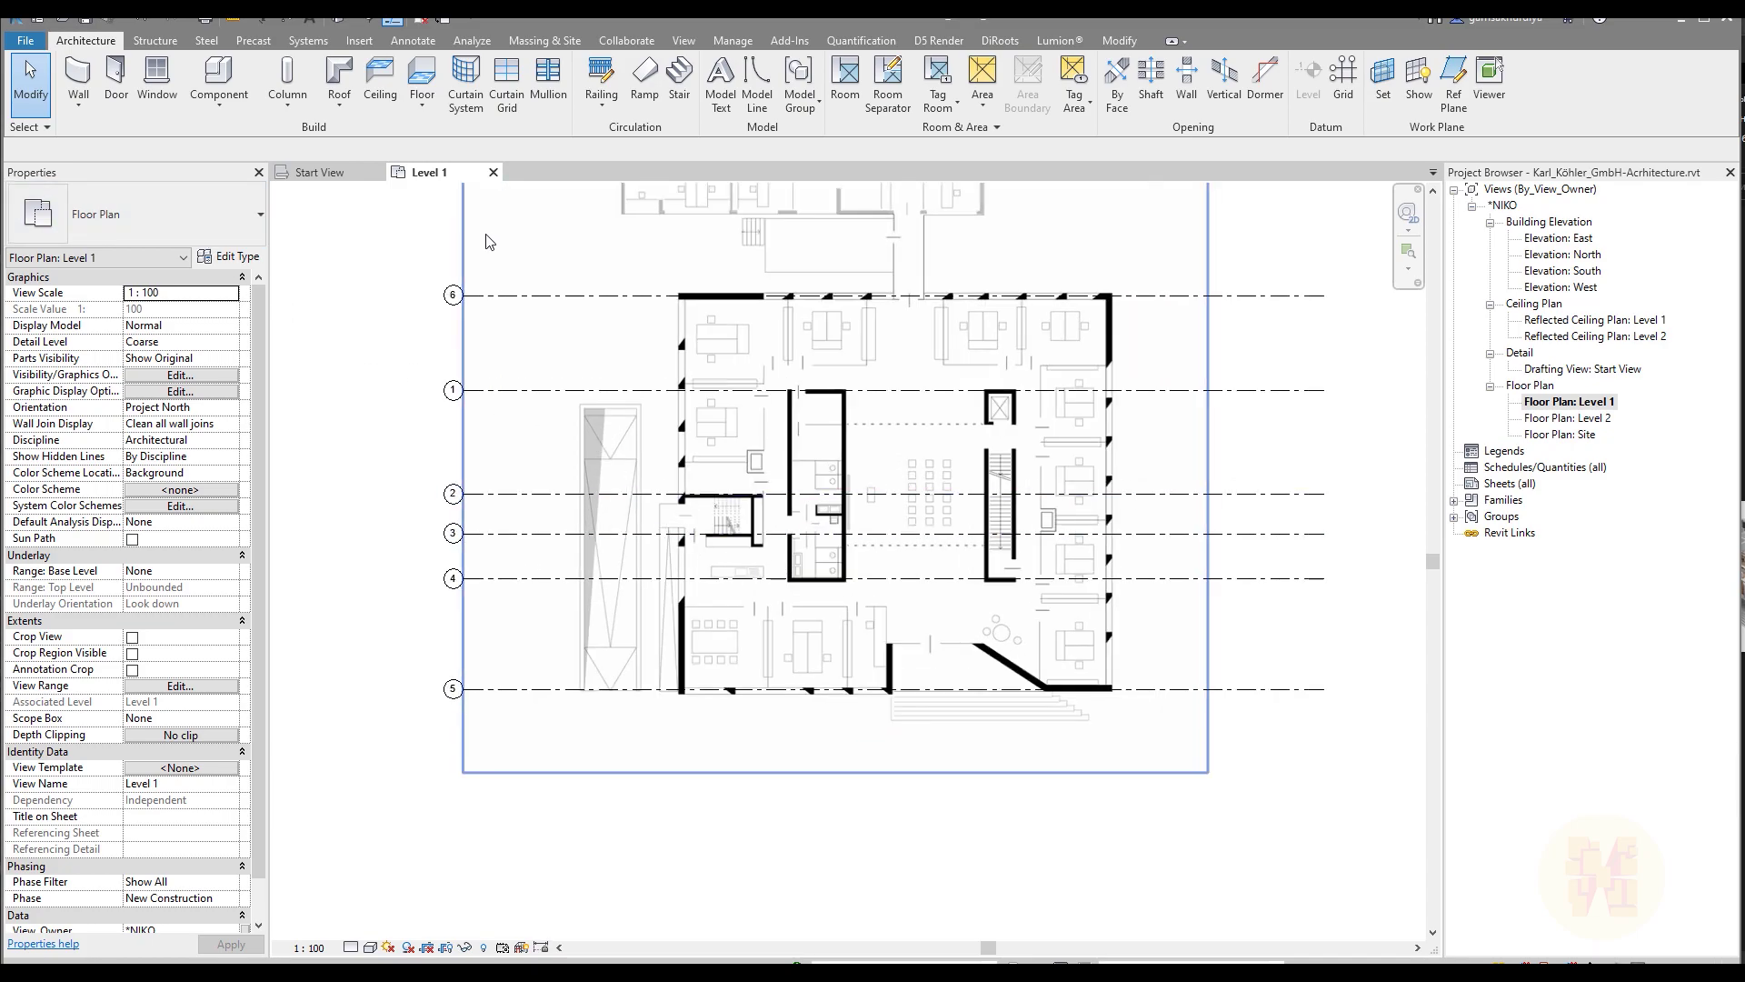
click(1342, 77)
scroll(647, 233, up, 6)
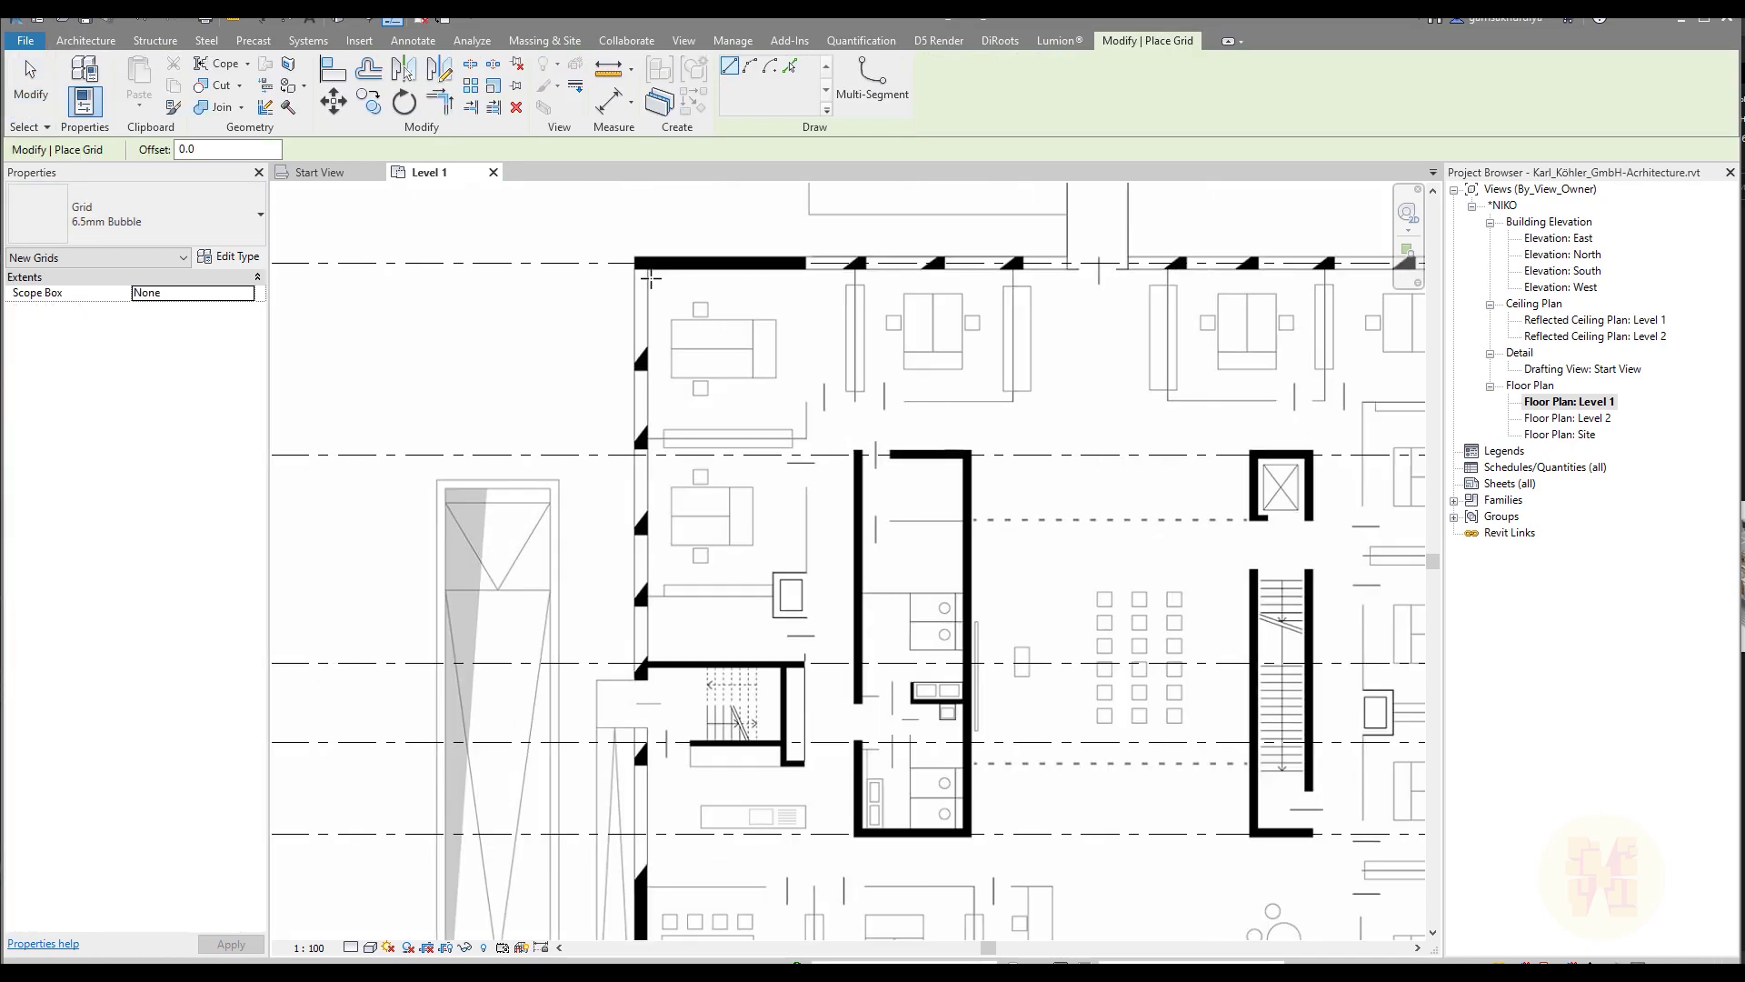
scroll(673, 393, down, 4)
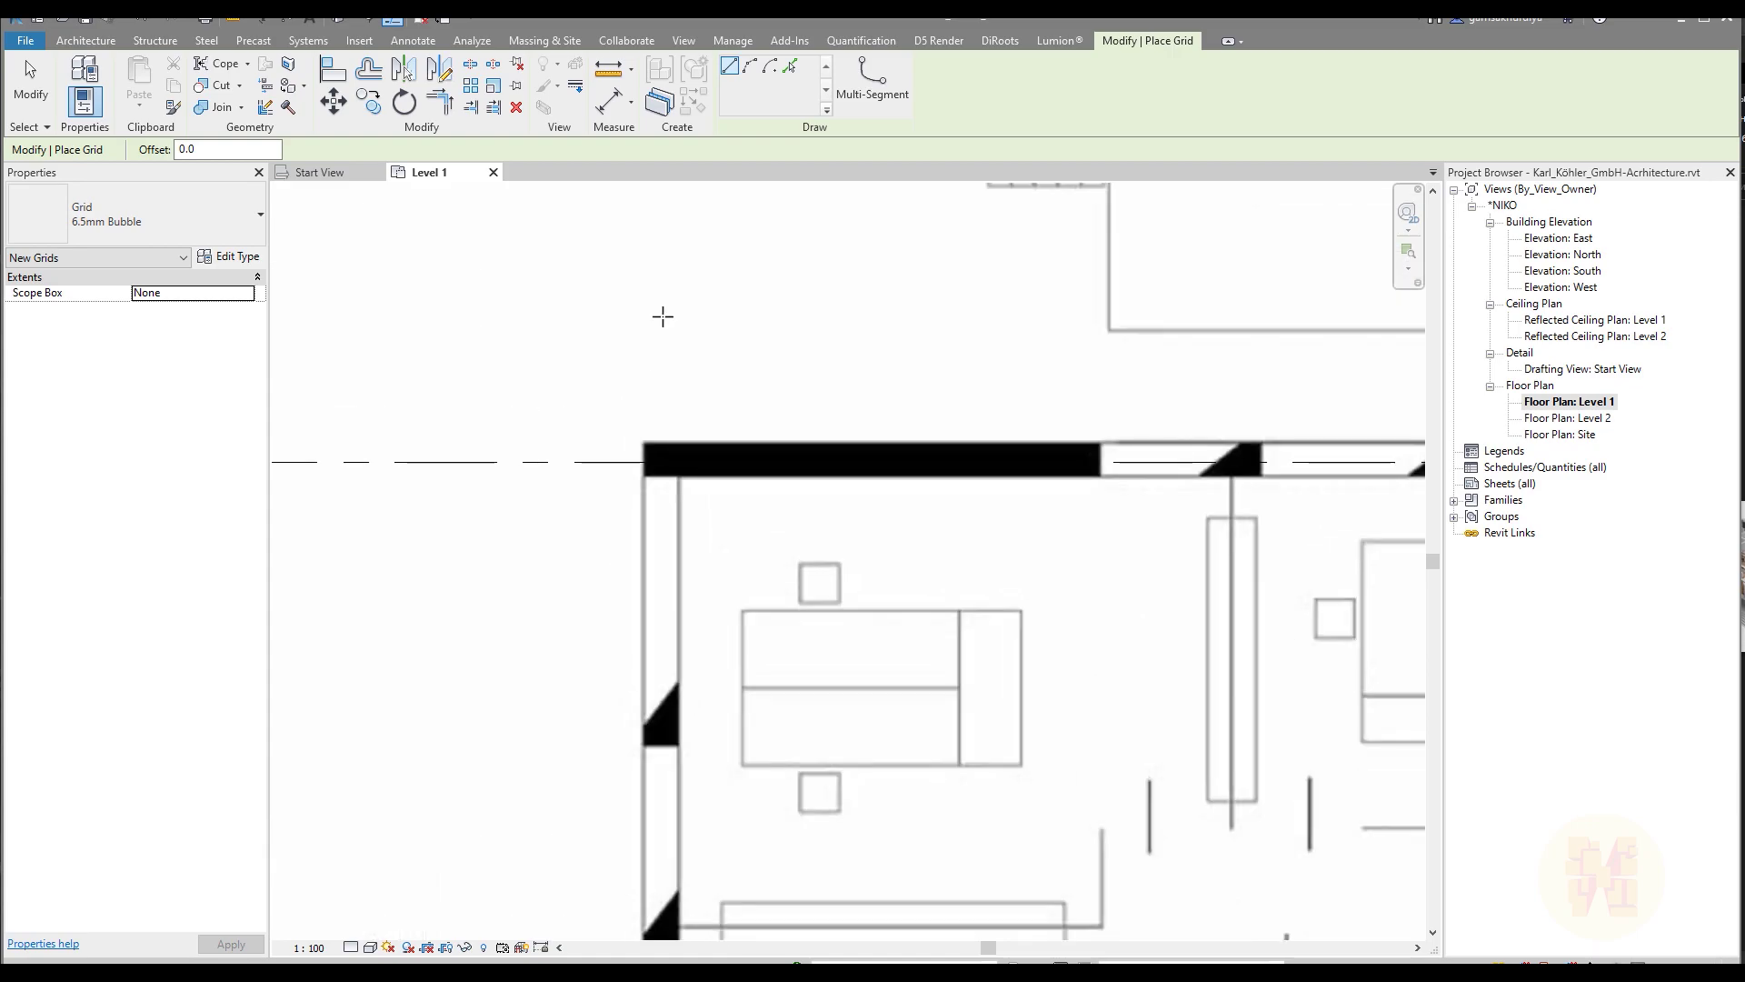
click(663, 312)
scroll(662, 314, down, 2)
scroll(674, 706, up, 5)
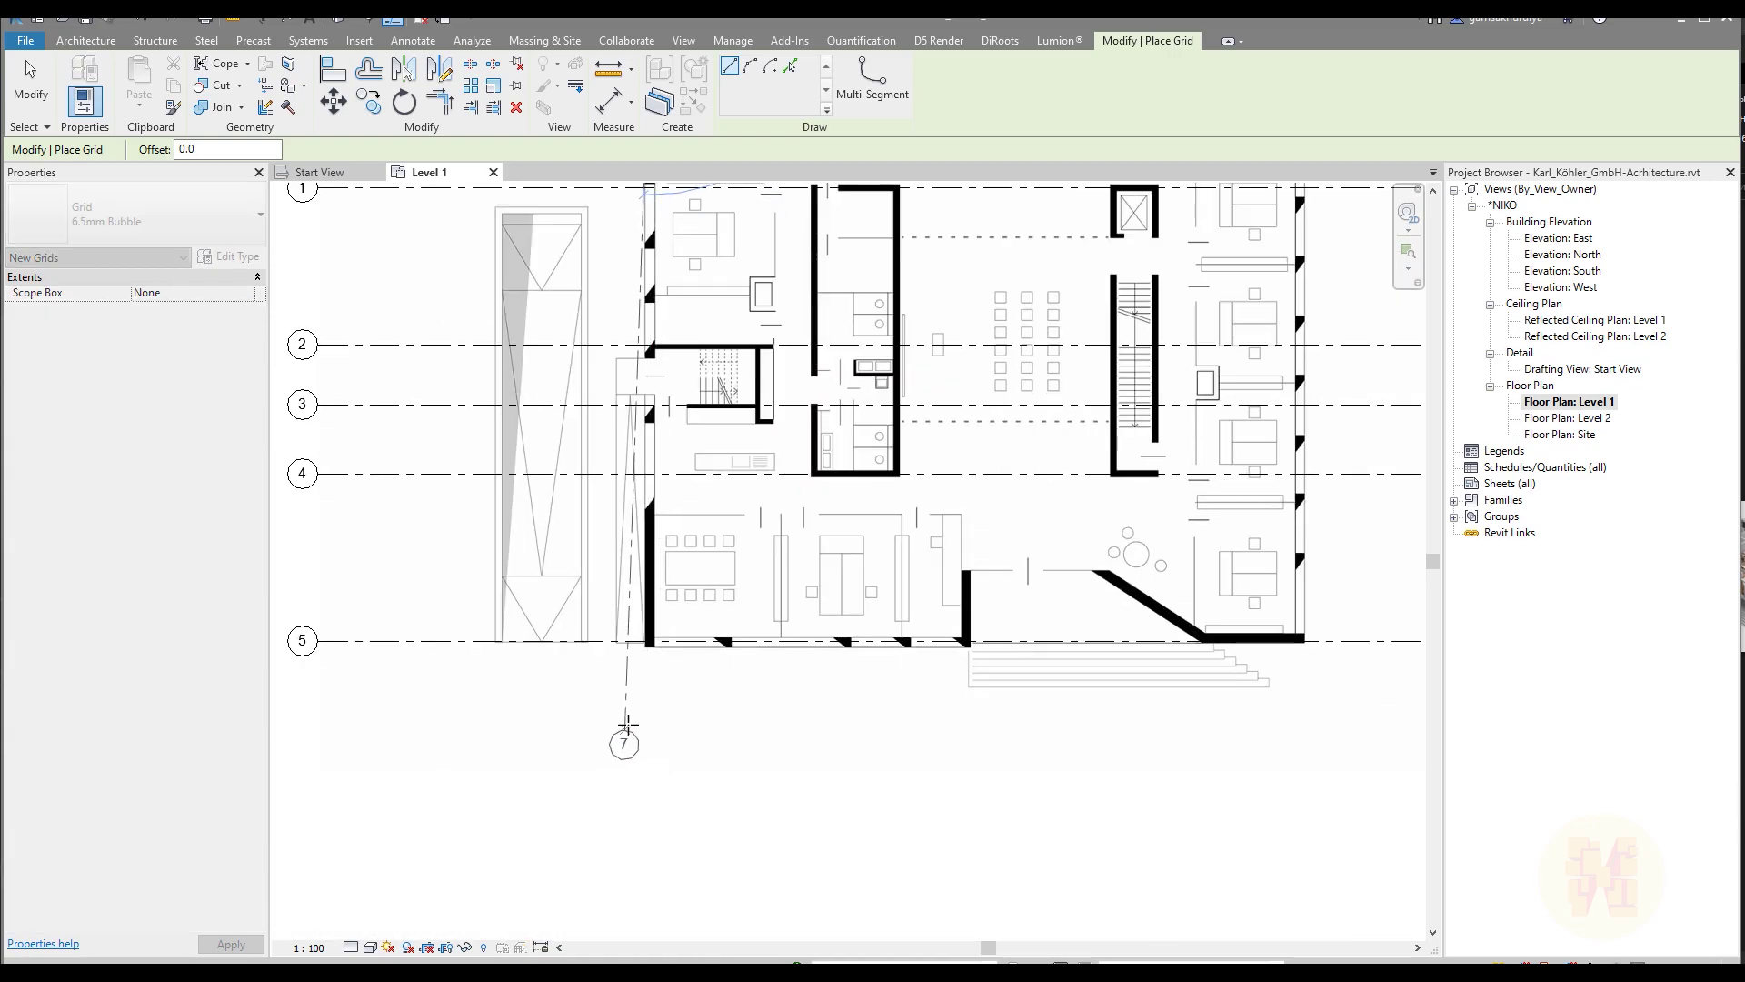
click(666, 692)
key(Escape)
key(Escape)
- Rename the vertical grid line on the west facade as A
double_click(669, 720)
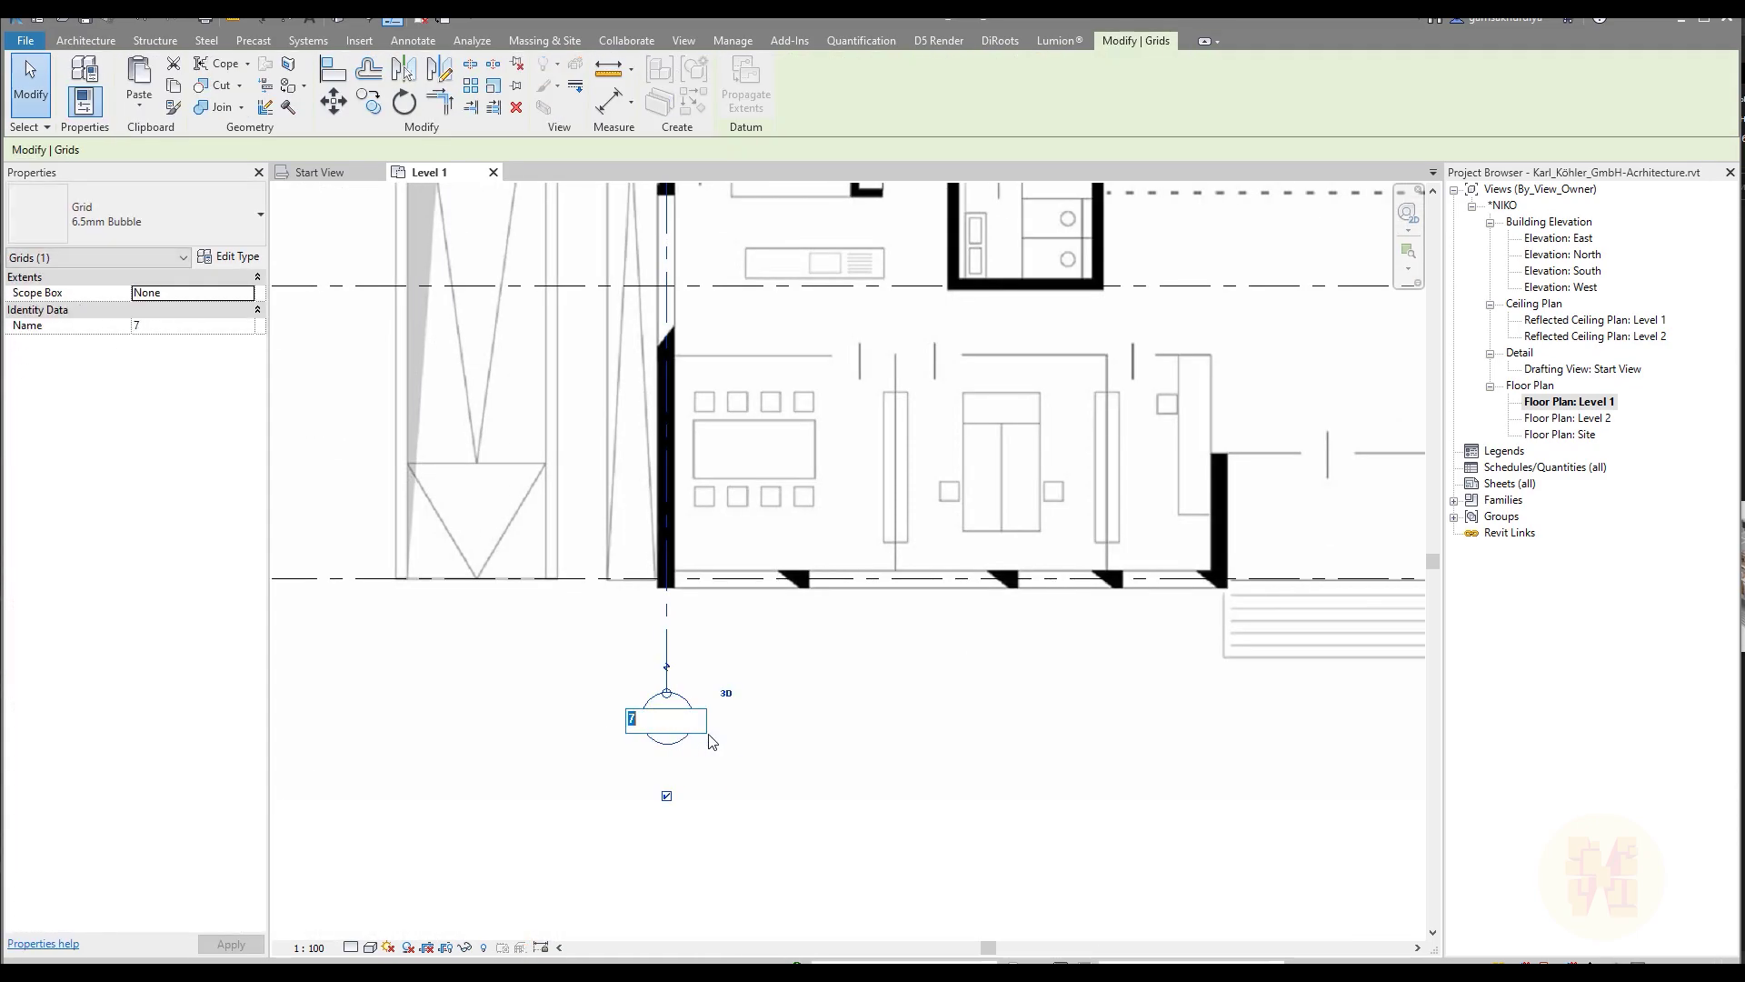
text(A)
key(Return)
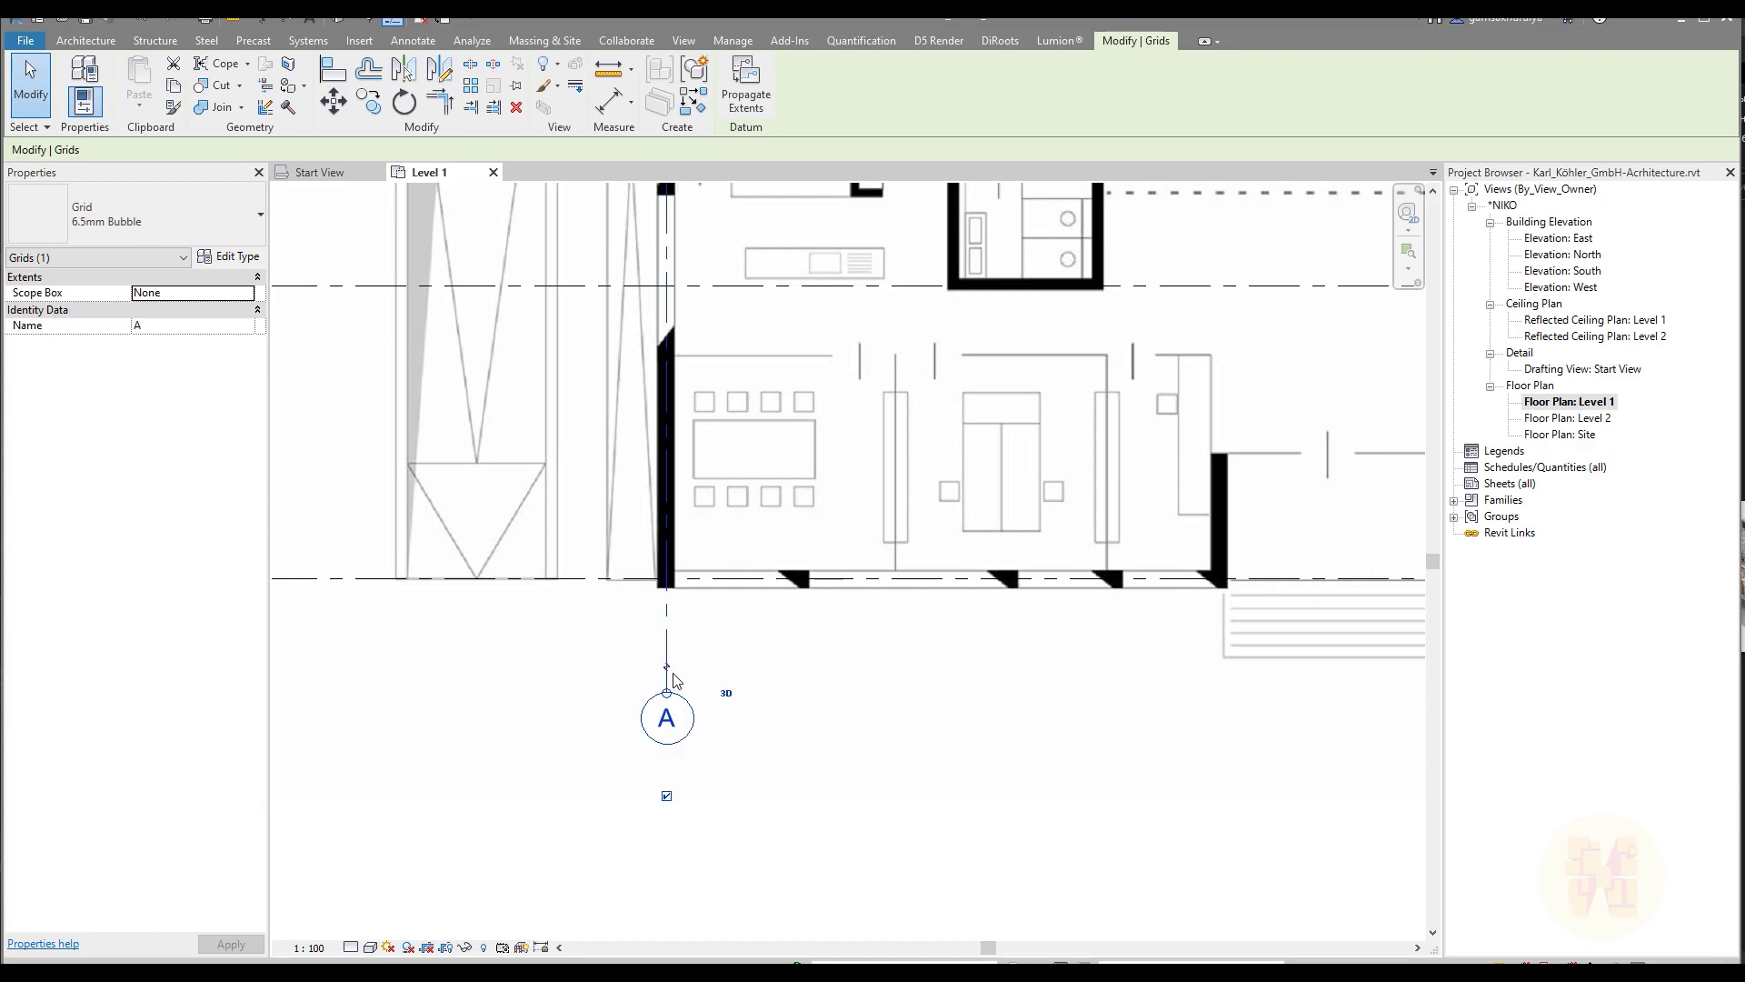
scroll(671, 673, down, 2)
click(784, 757)
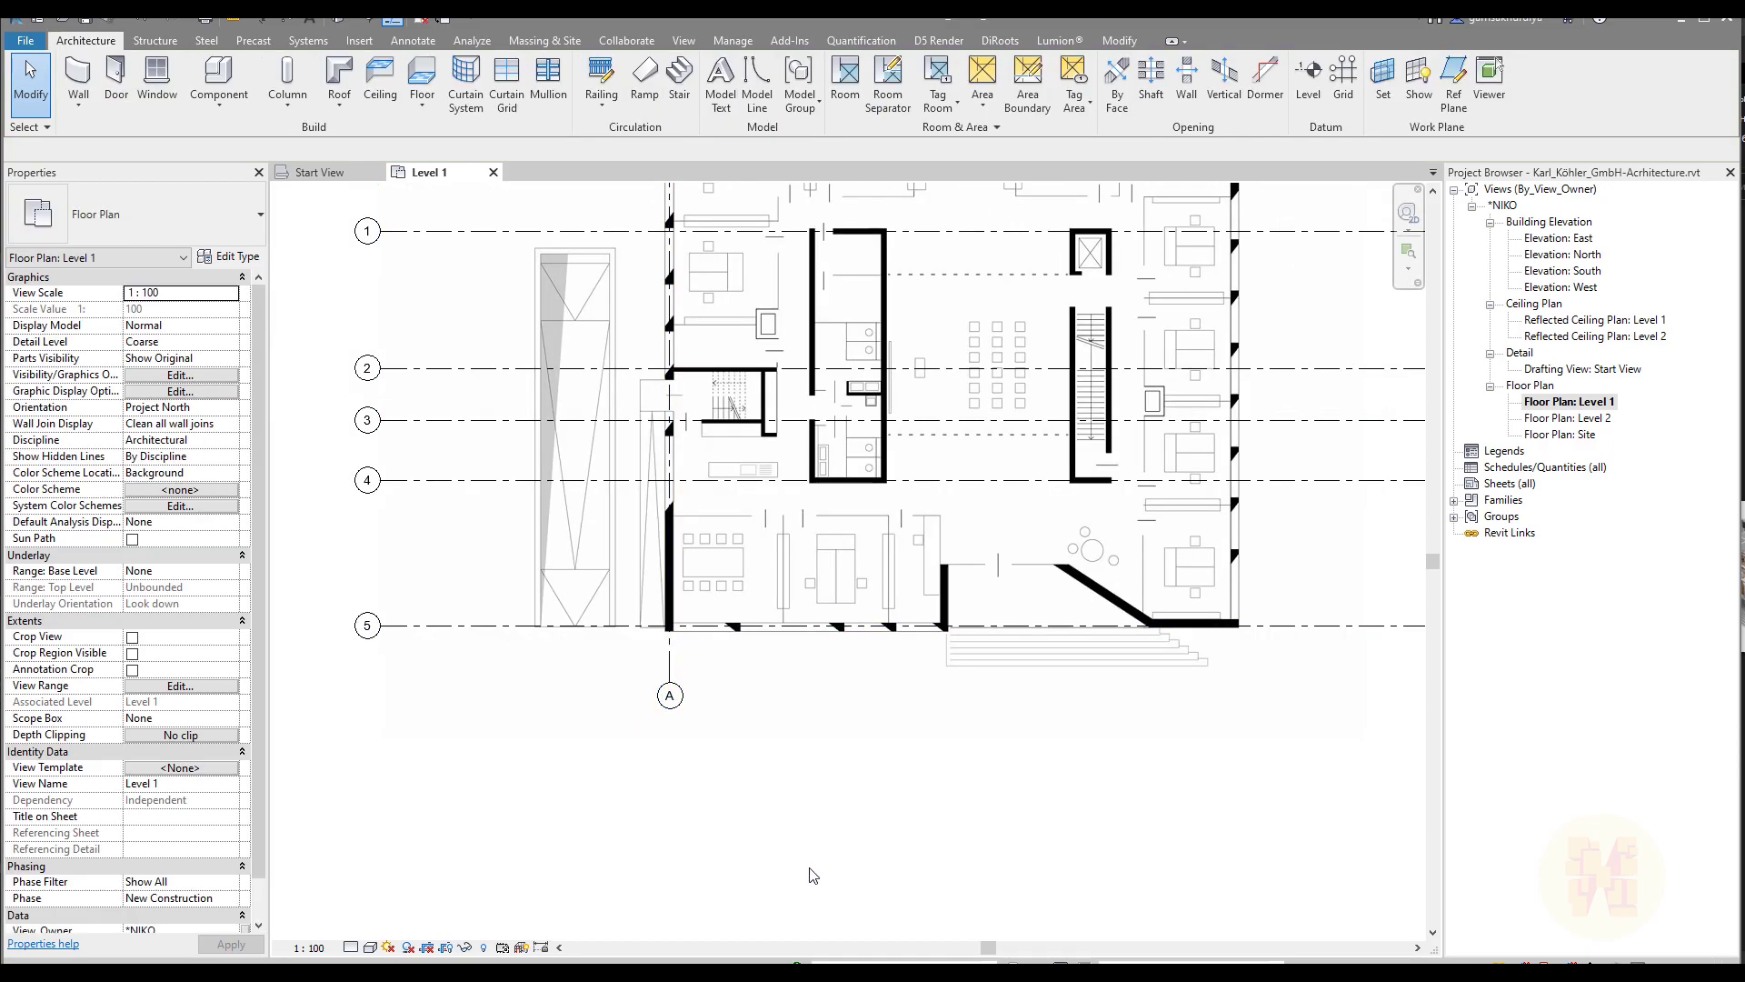
- Copy grid A east onto the east wall of the western staircase
click(670, 701)
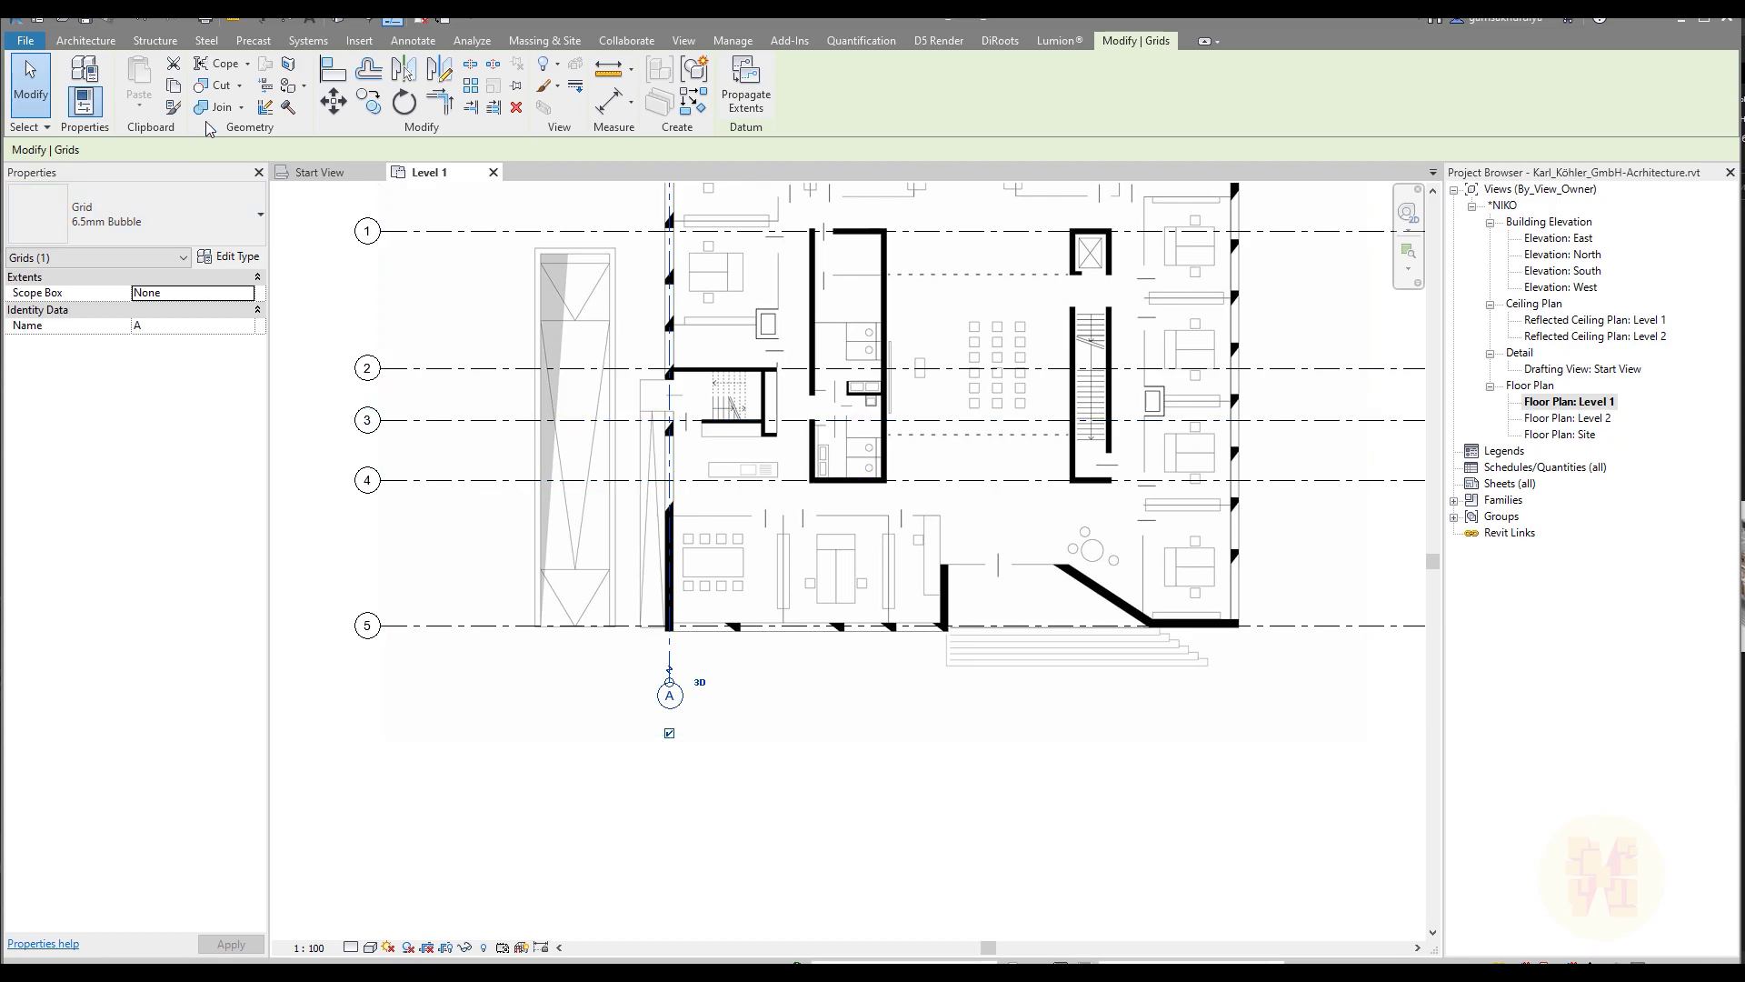
click(368, 102)
scroll(779, 423, up, 6)
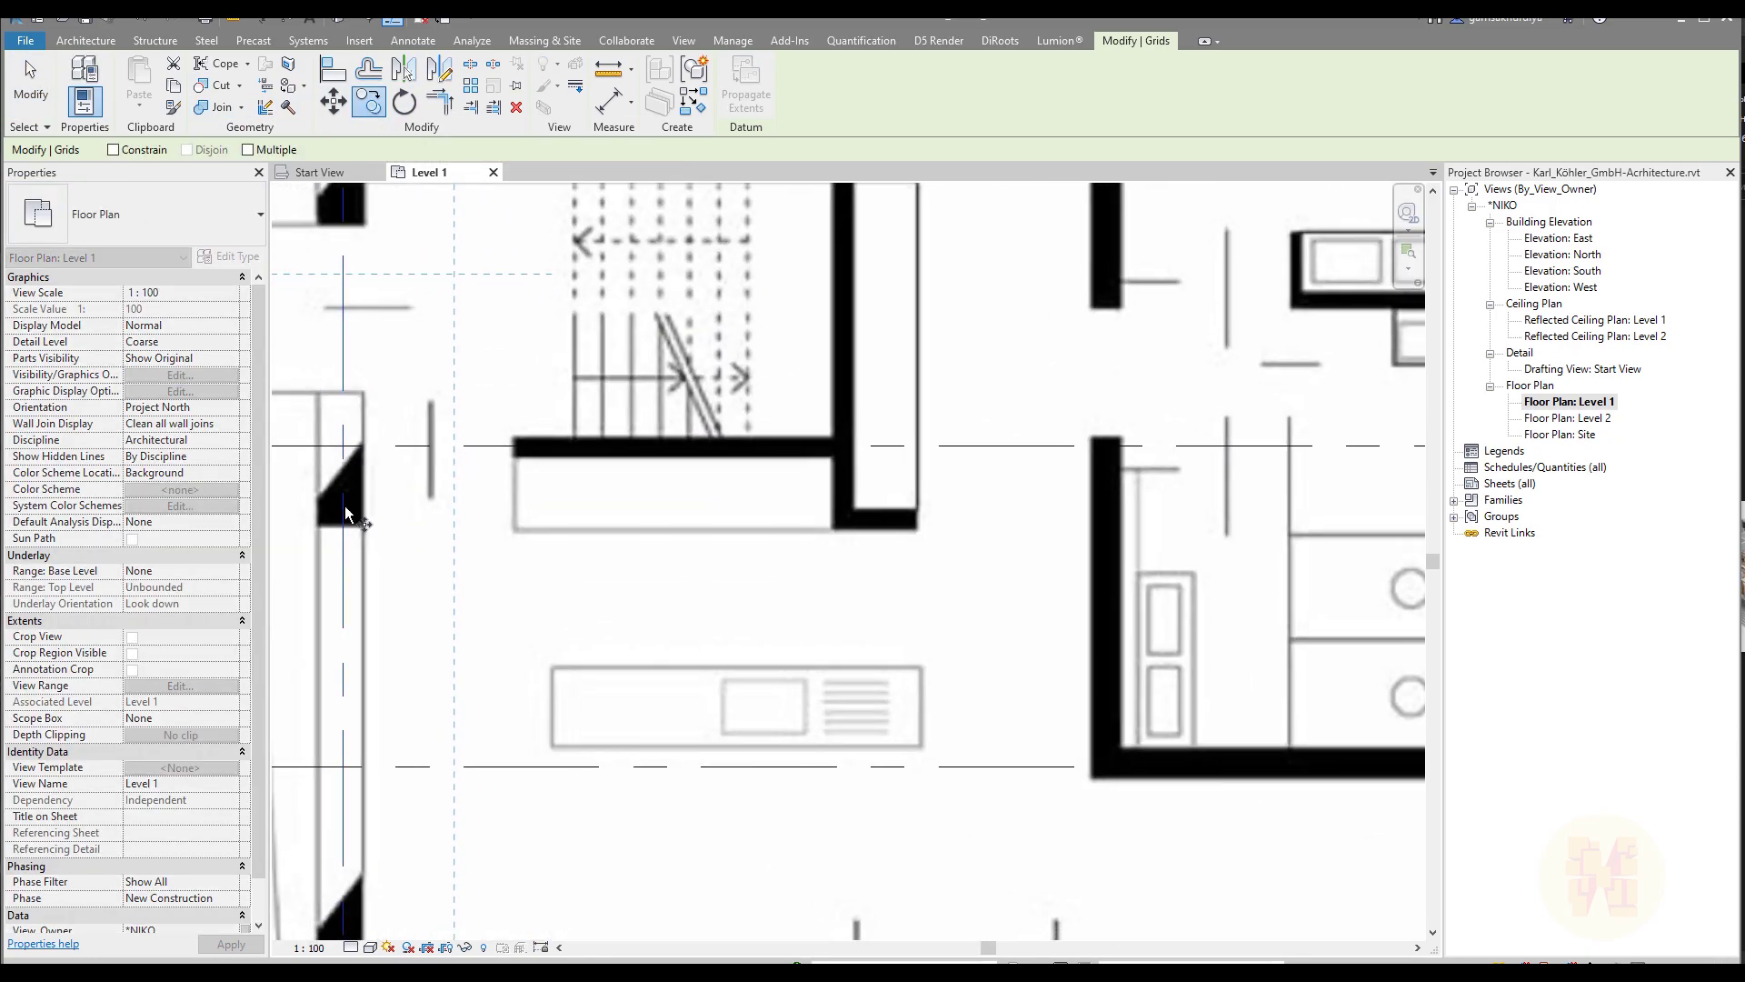
click(342, 507)
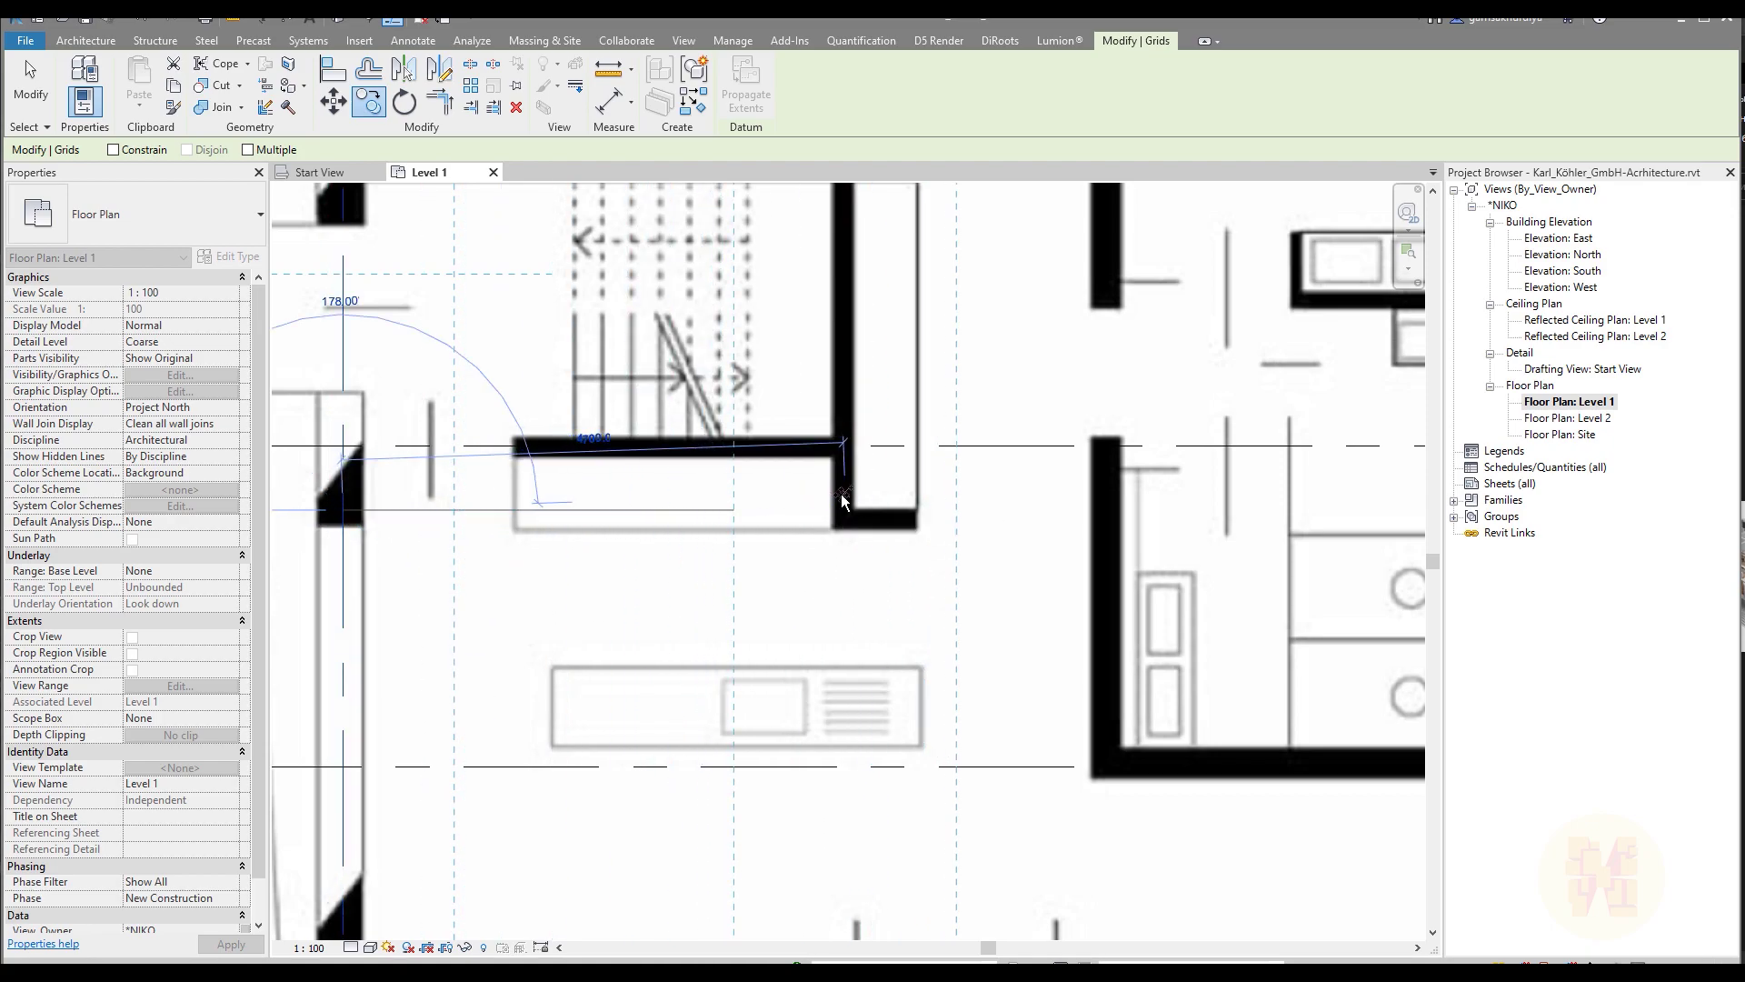
click(843, 499)
scroll(860, 476, down, 5)
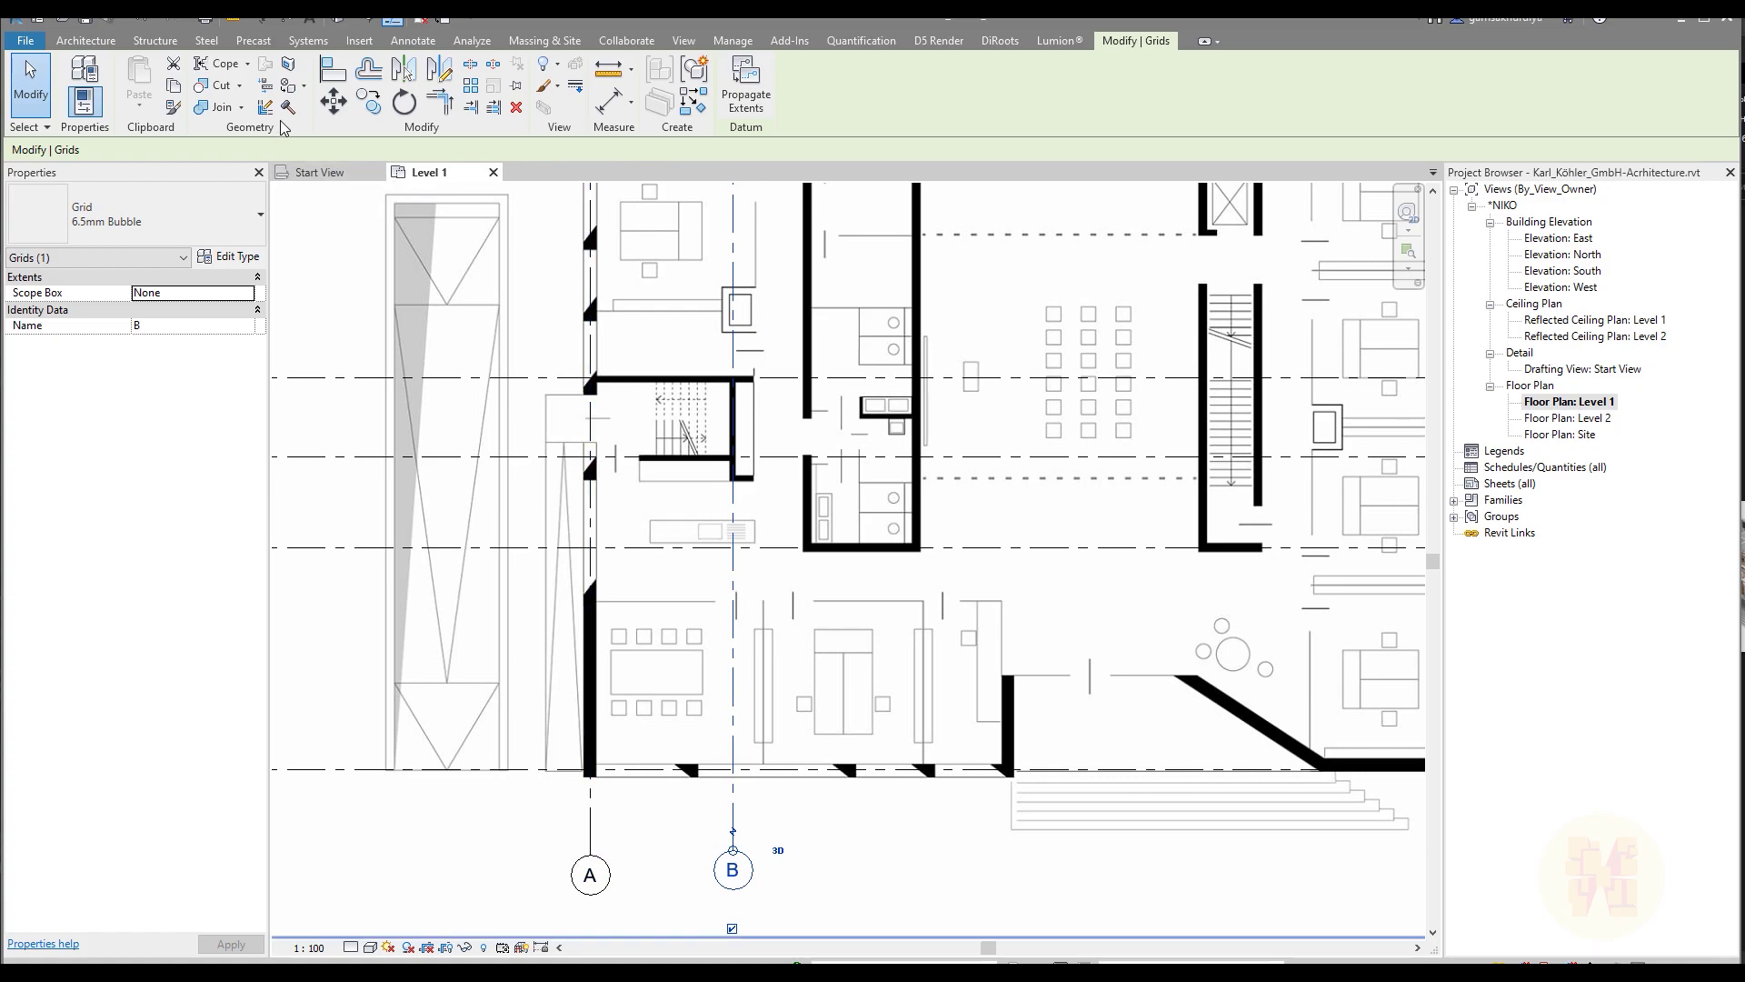
- Copy grid B east onto the west wall of the toilet core
click(368, 100)
scroll(790, 445, up, 6)
click(430, 545)
click(731, 562)
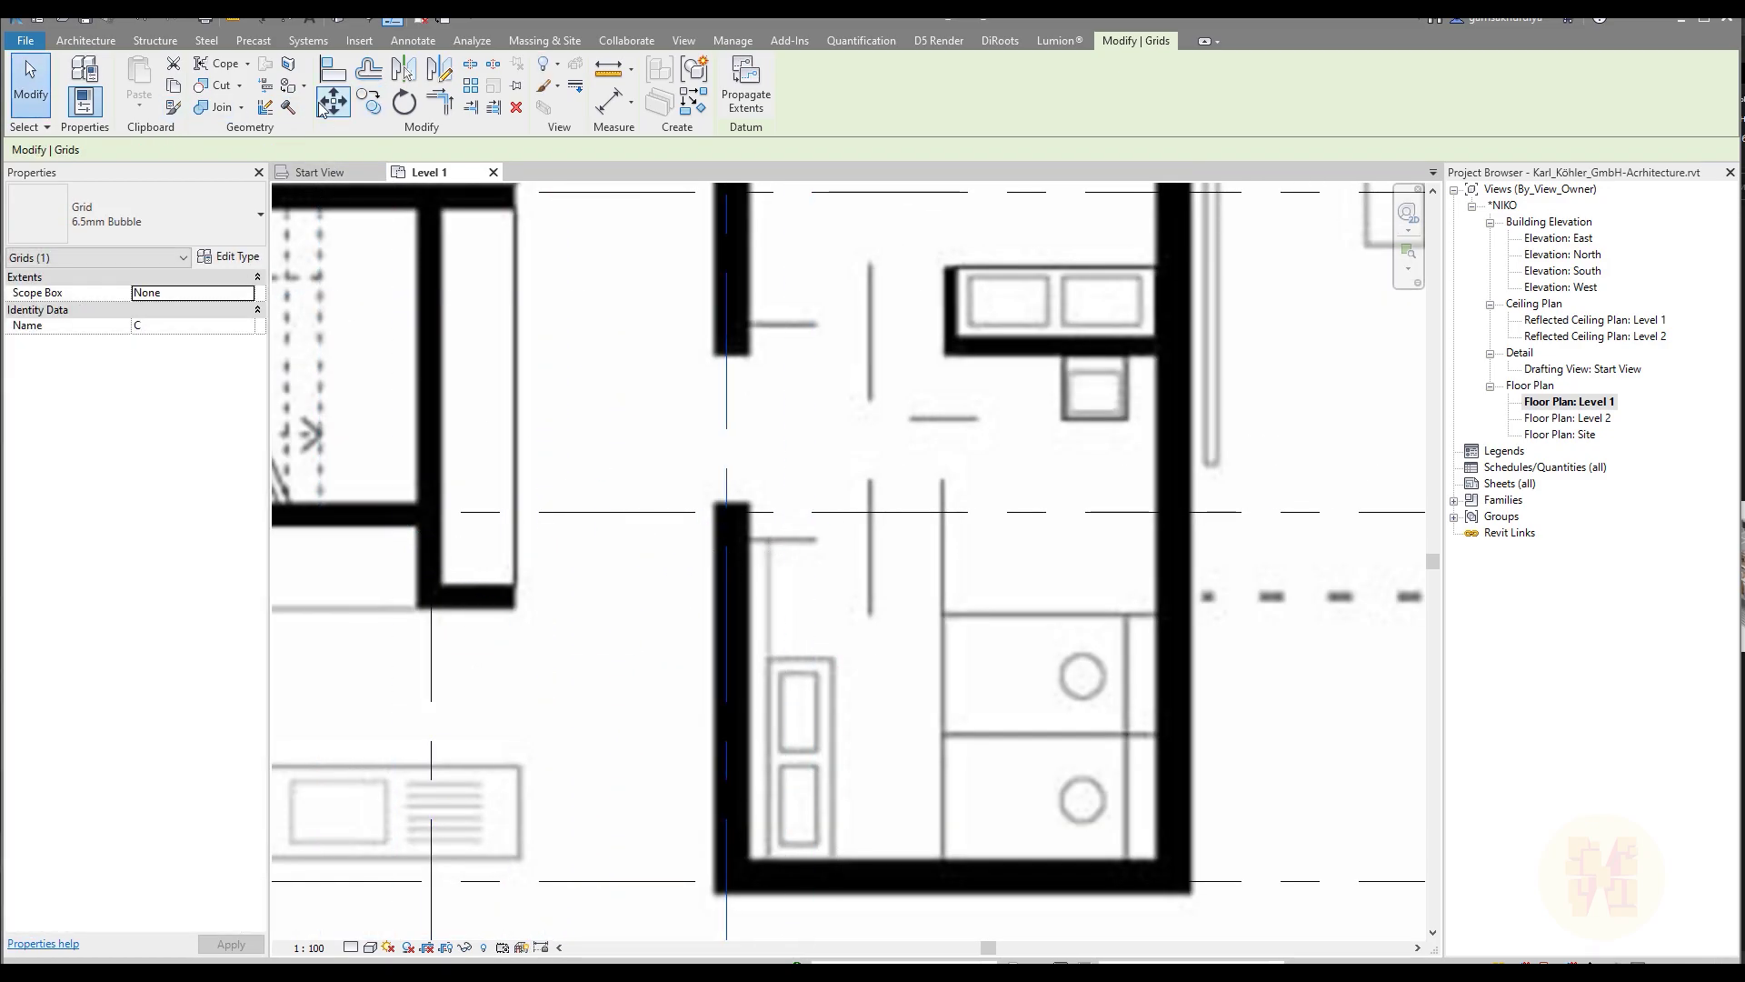
- Copy grid C east onto the east wall of the toilet core
click(368, 100)
click(726, 548)
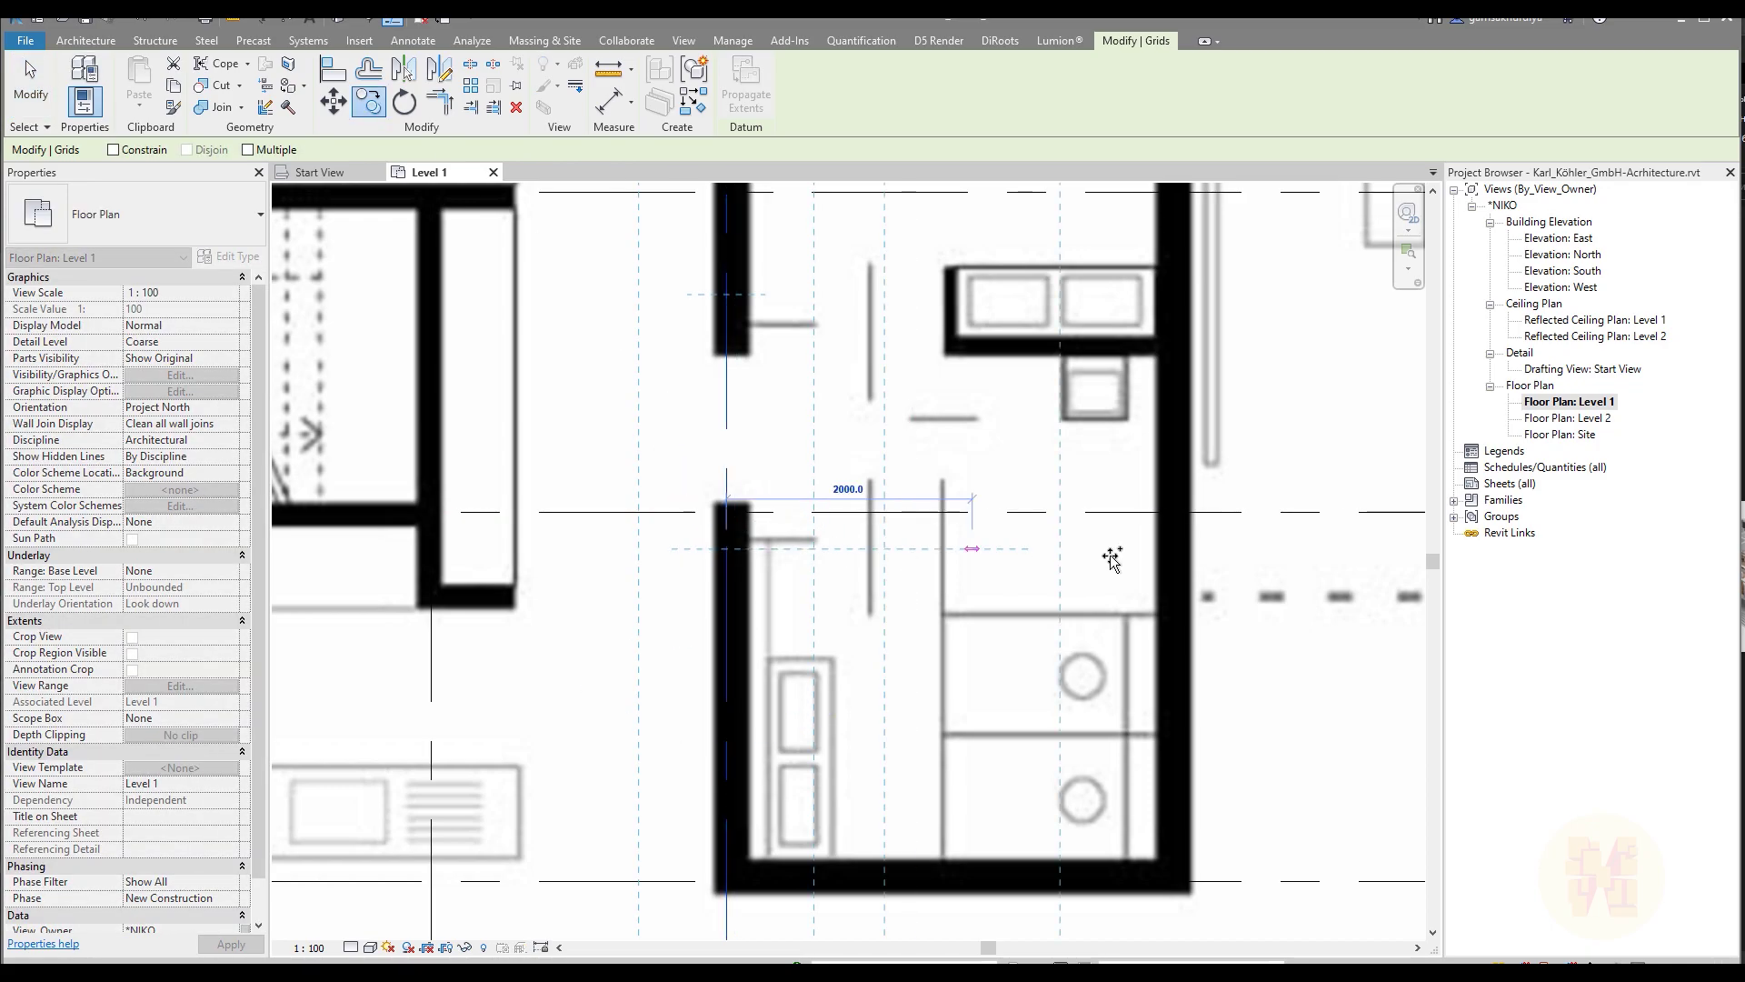
click(1175, 551)
scroll(1136, 527, down, 5)
middle_drag(1104, 502, 568, 501)
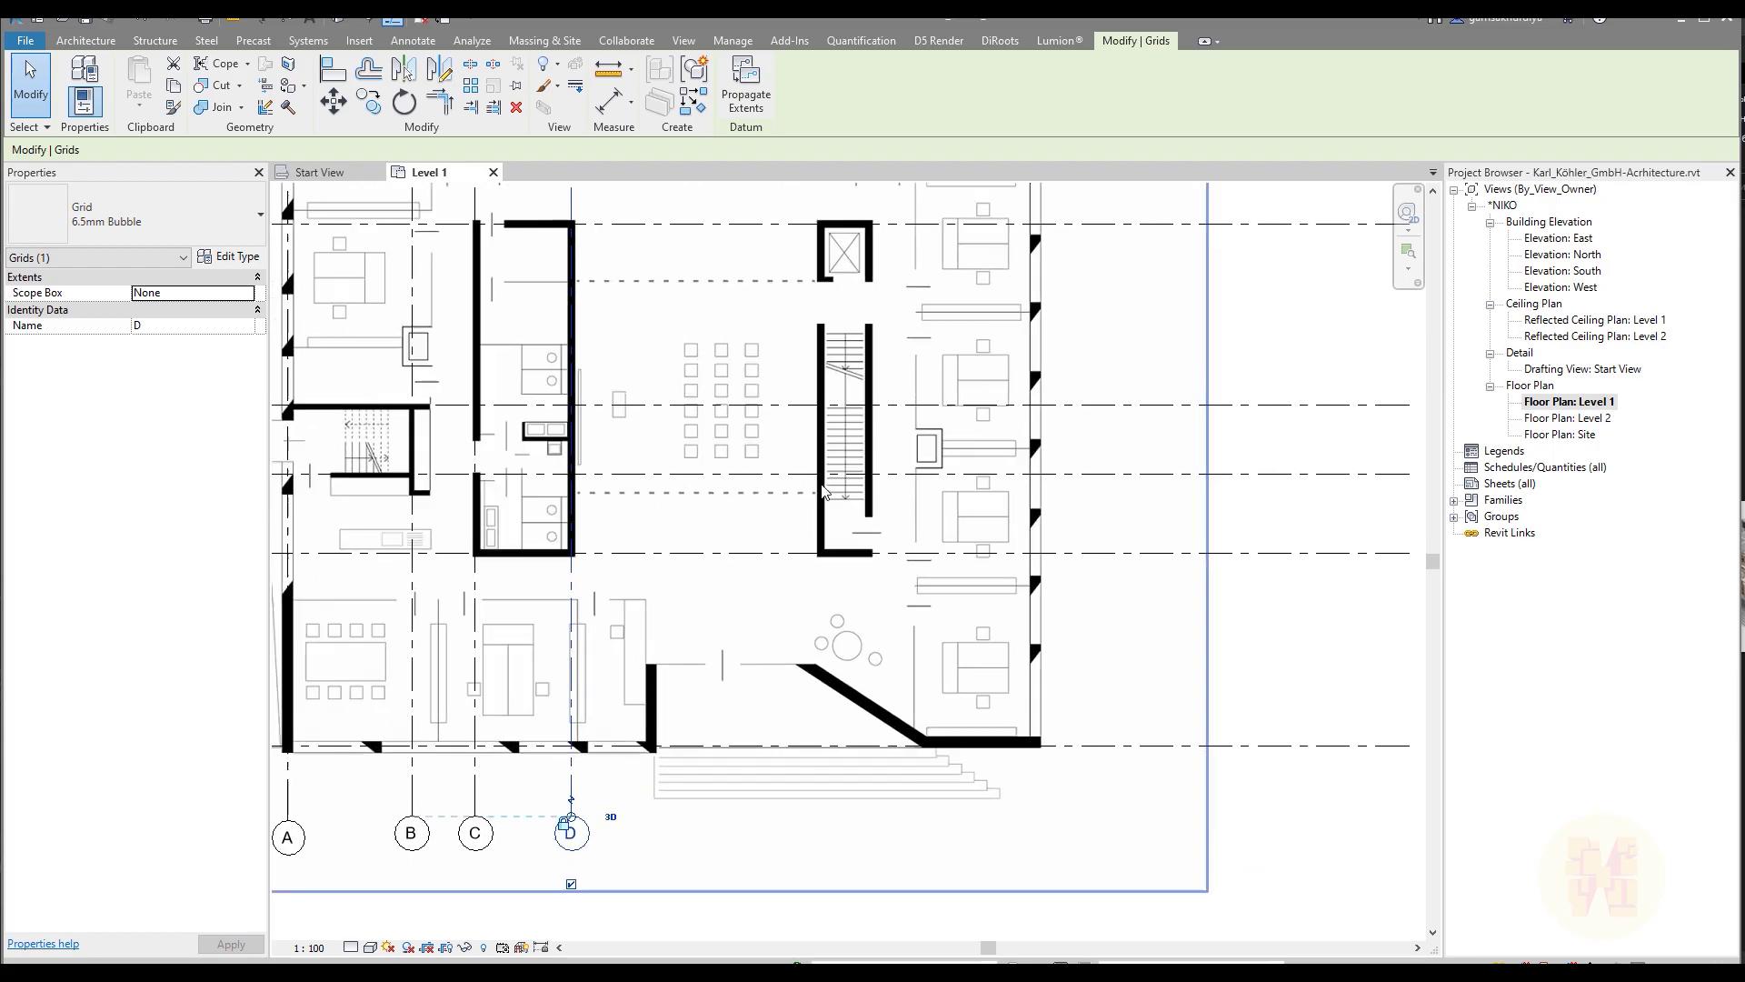
- Copy grid D east onto the west wall of the eastern staircase core
scroll(697, 440, up, 3)
click(370, 102)
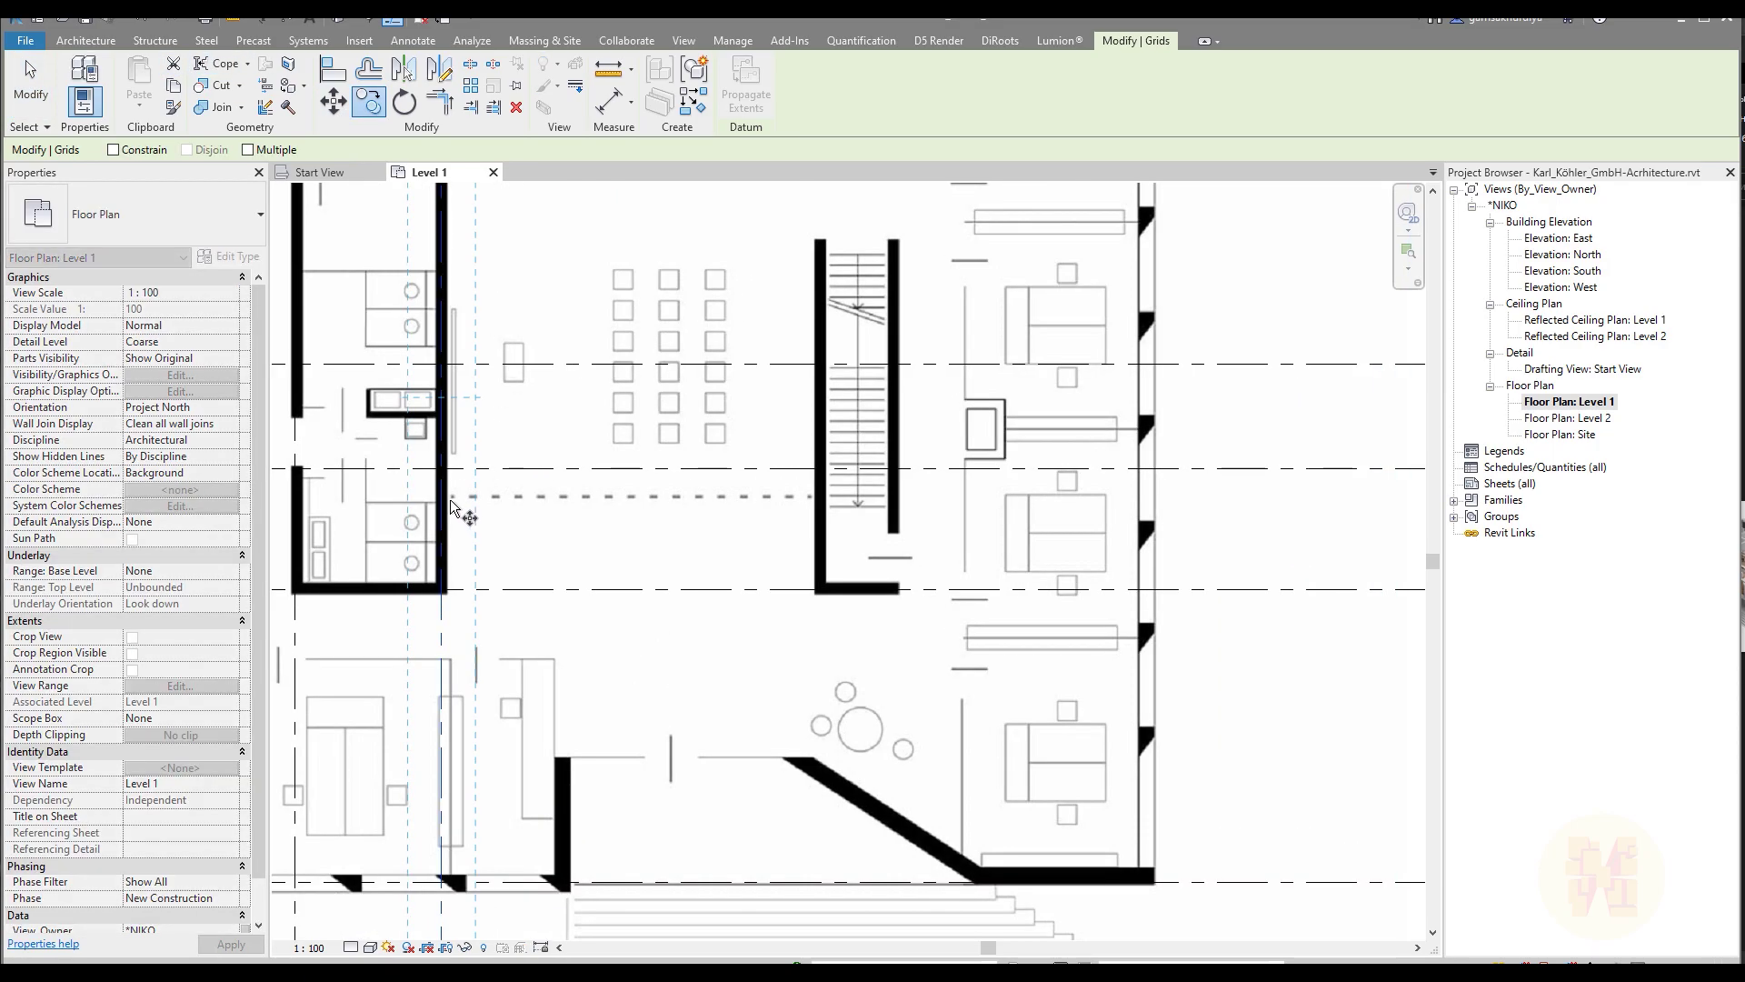
scroll(805, 500, up, 7)
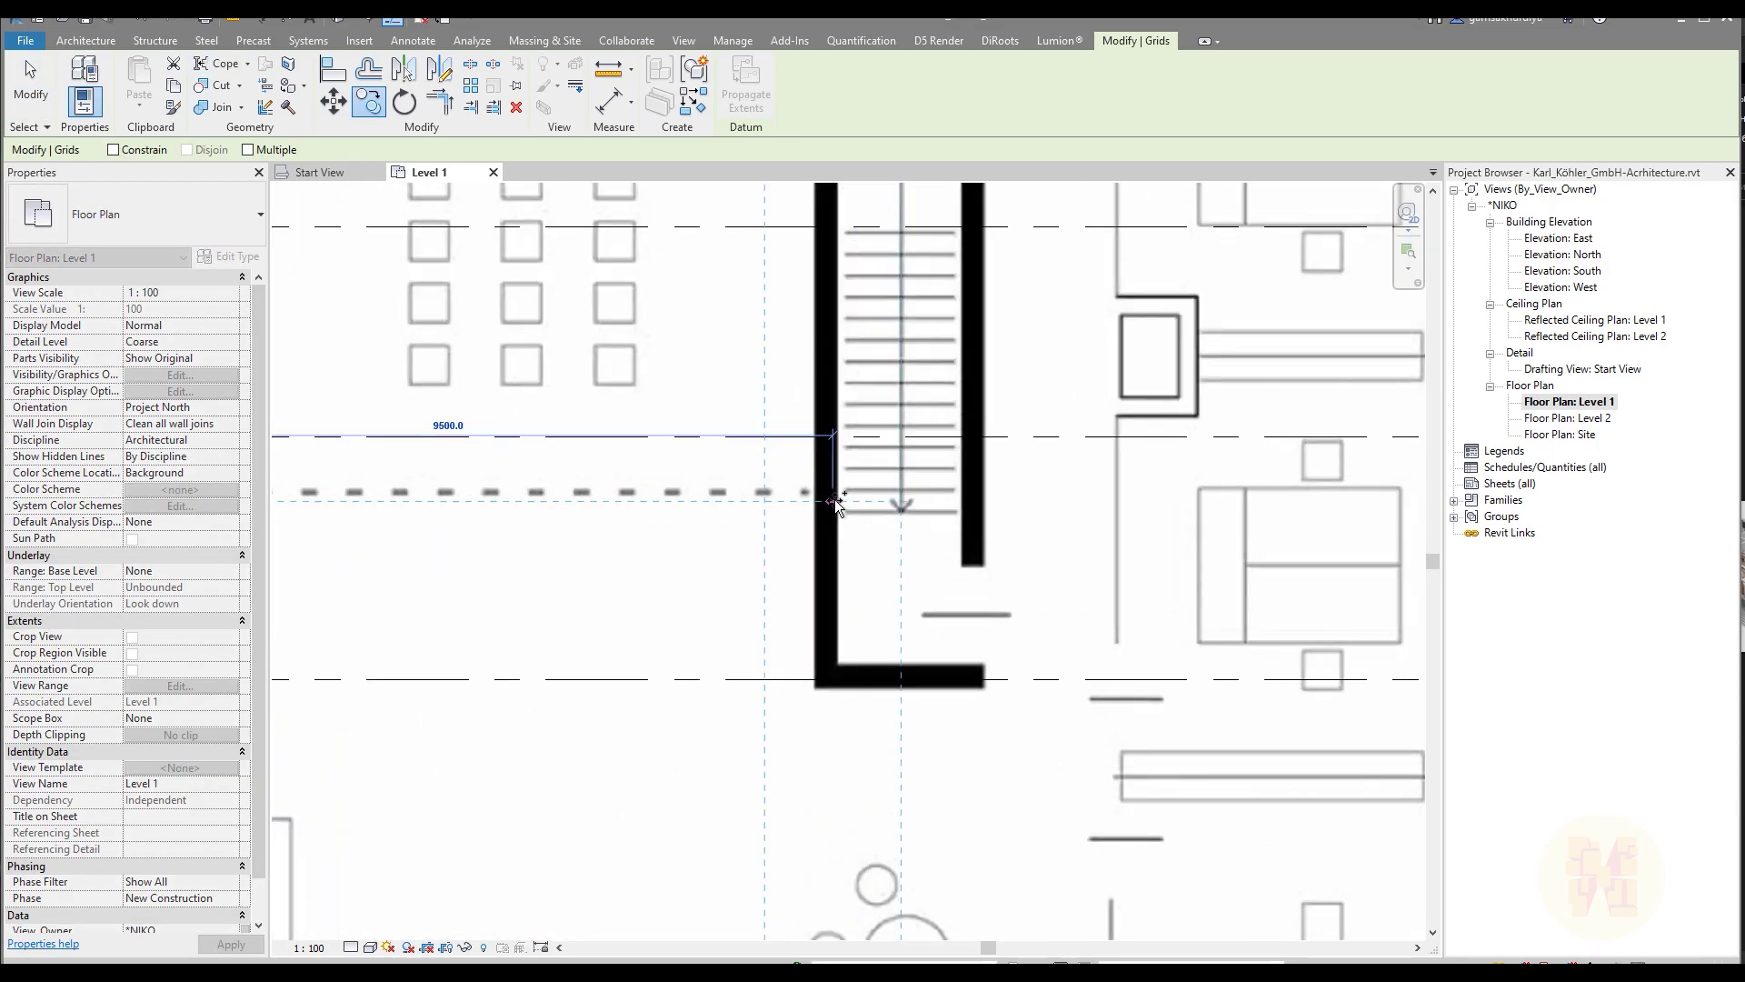
click(813, 504)
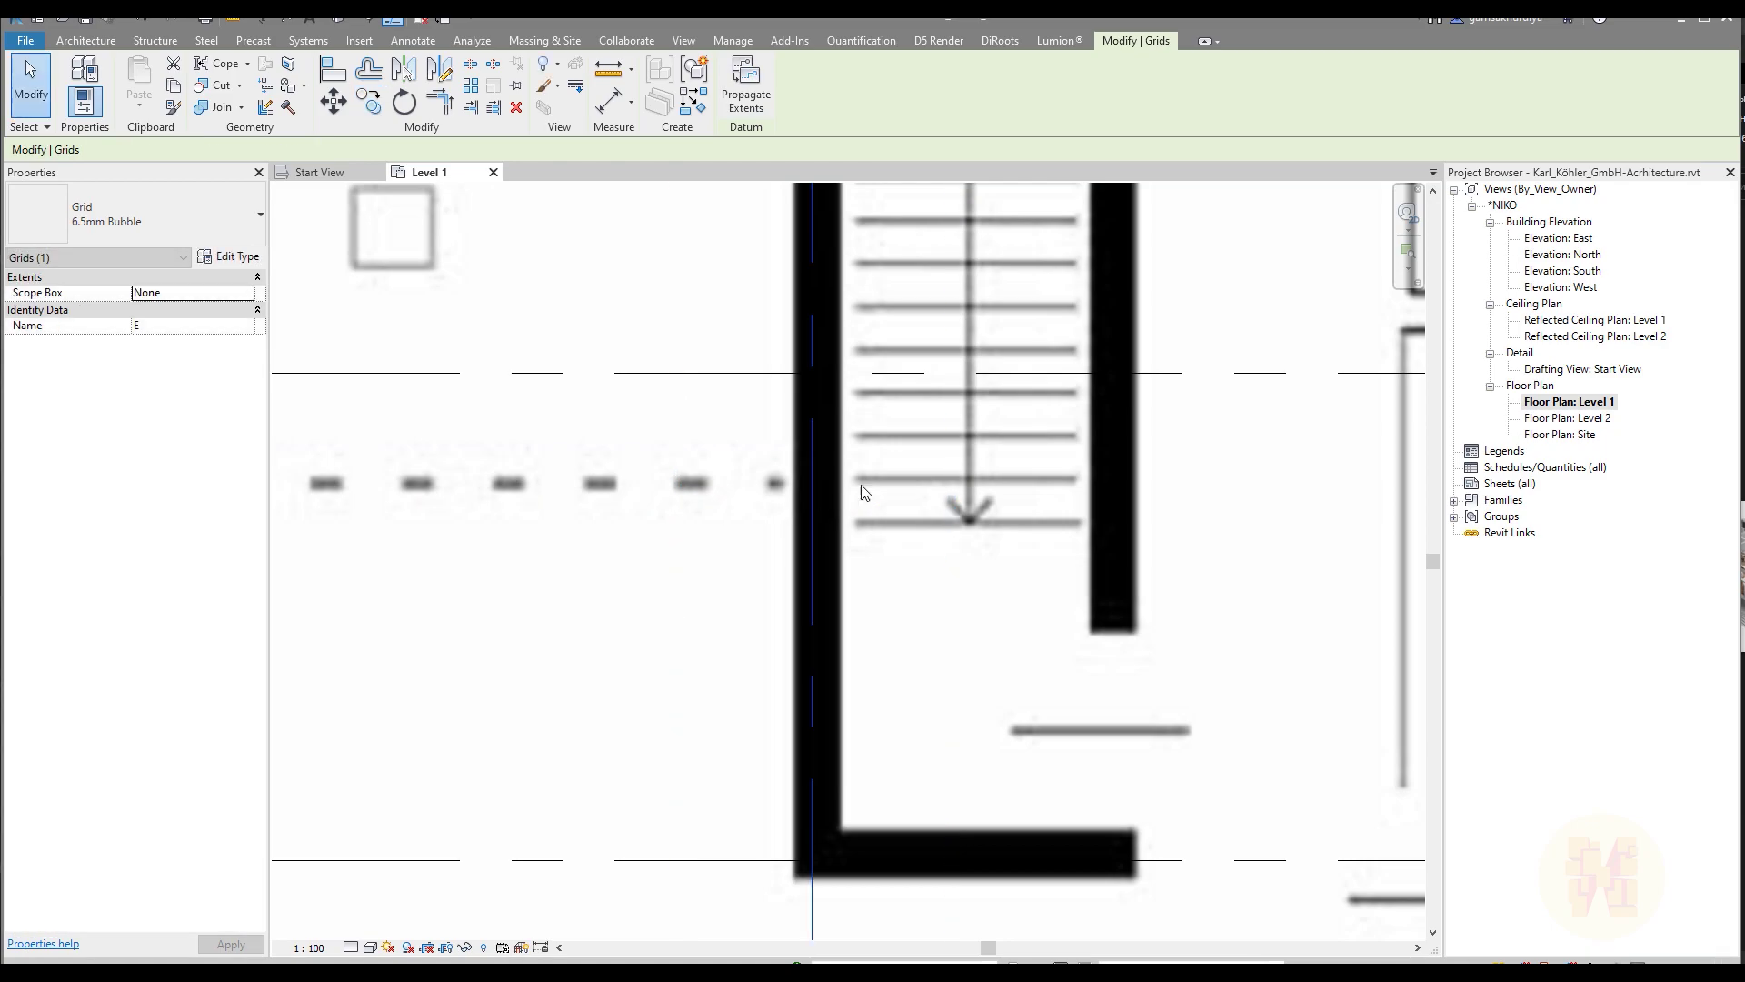
- Copy grid E about 1840 mm east onto the east wall of the eastern staircase core
scroll(870, 427, down, 2)
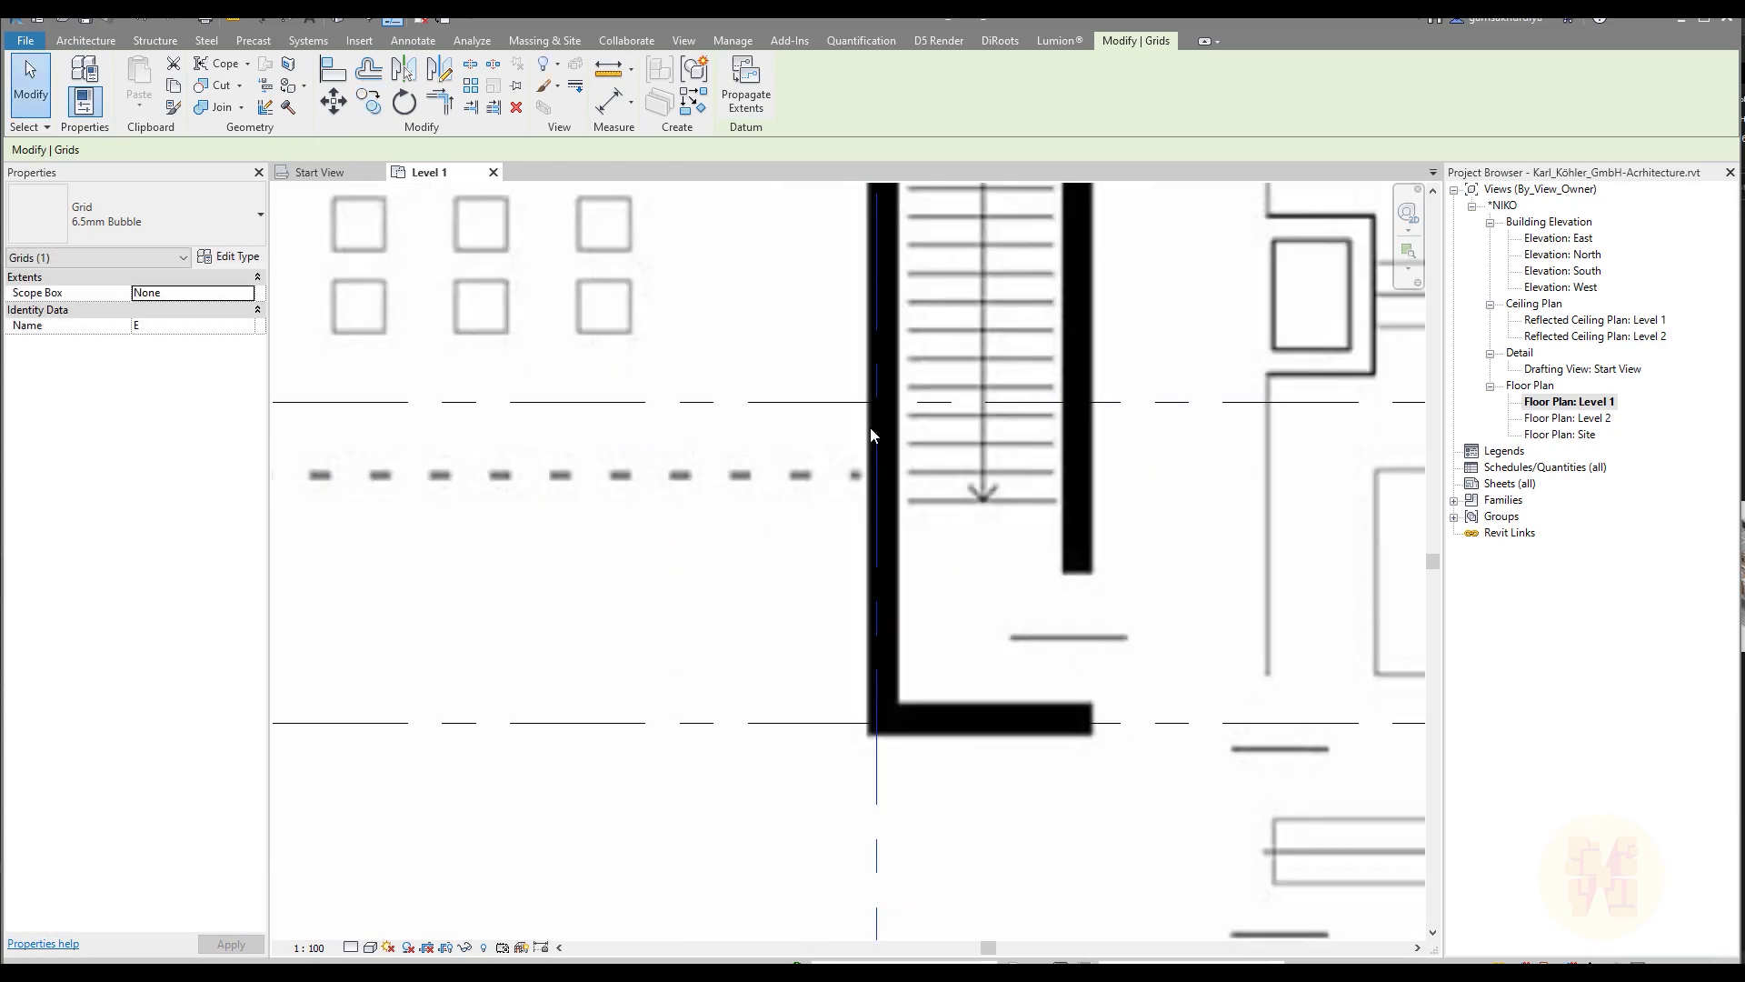
click(368, 102)
click(878, 509)
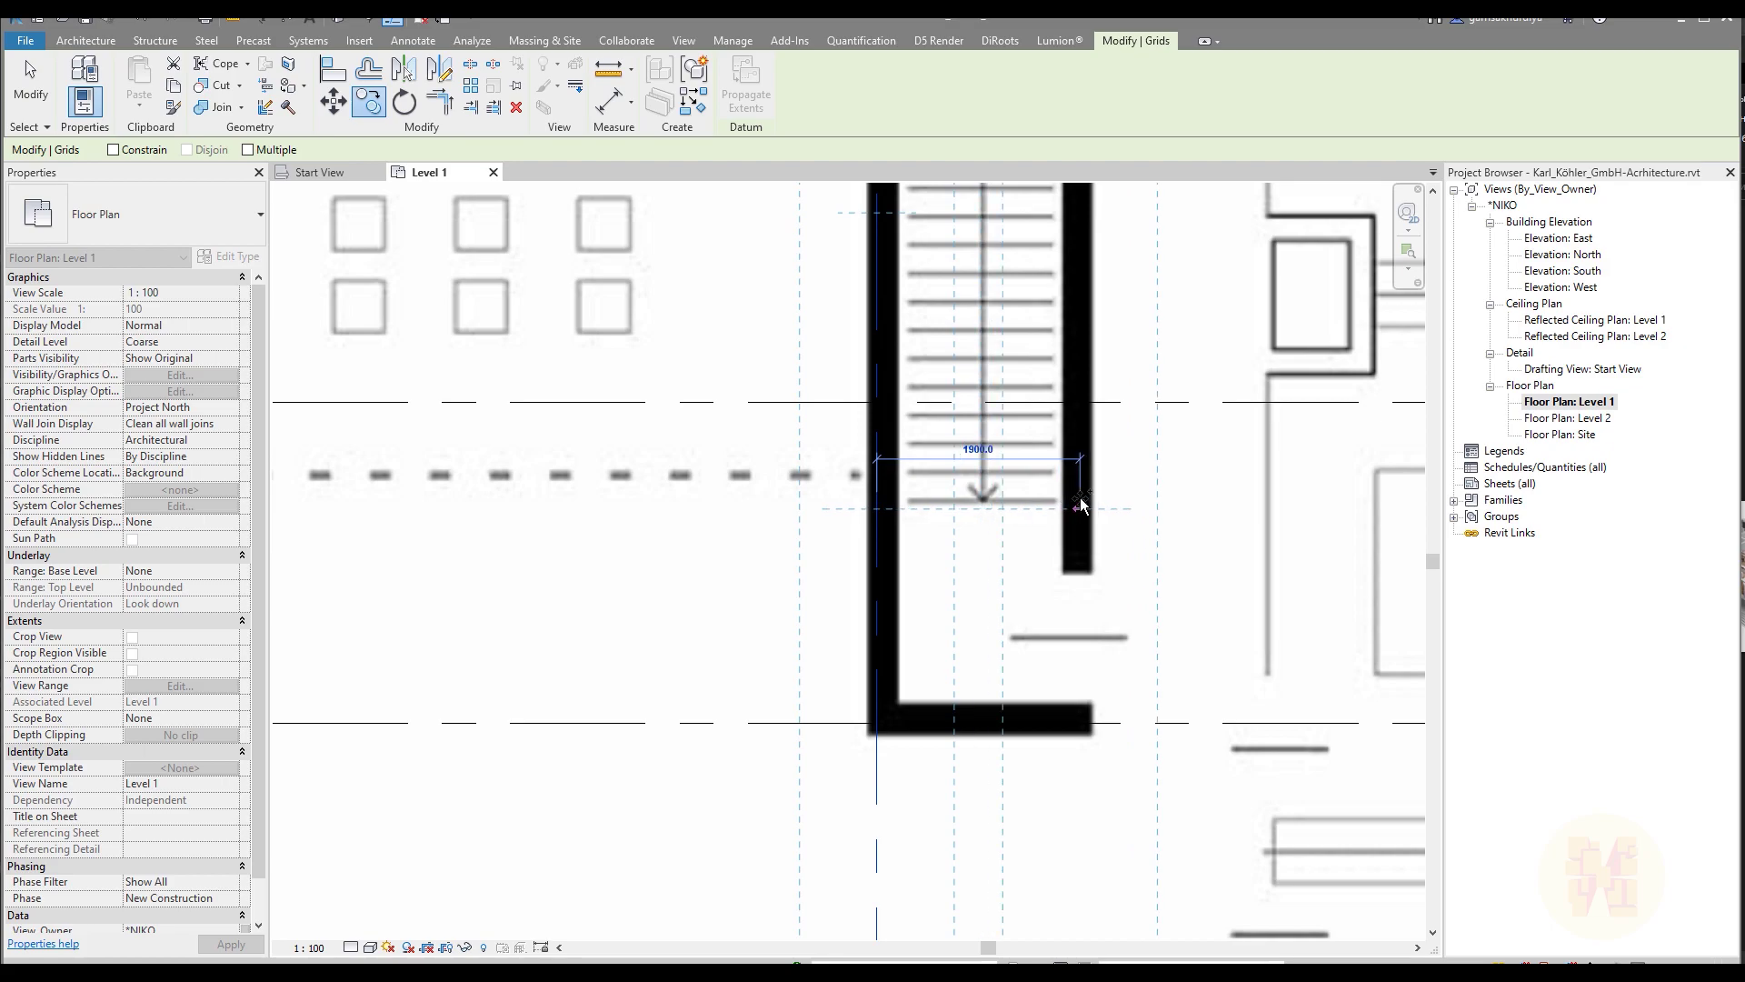
middle_drag(1082, 505, 831, 502)
scroll(822, 500, up, 3)
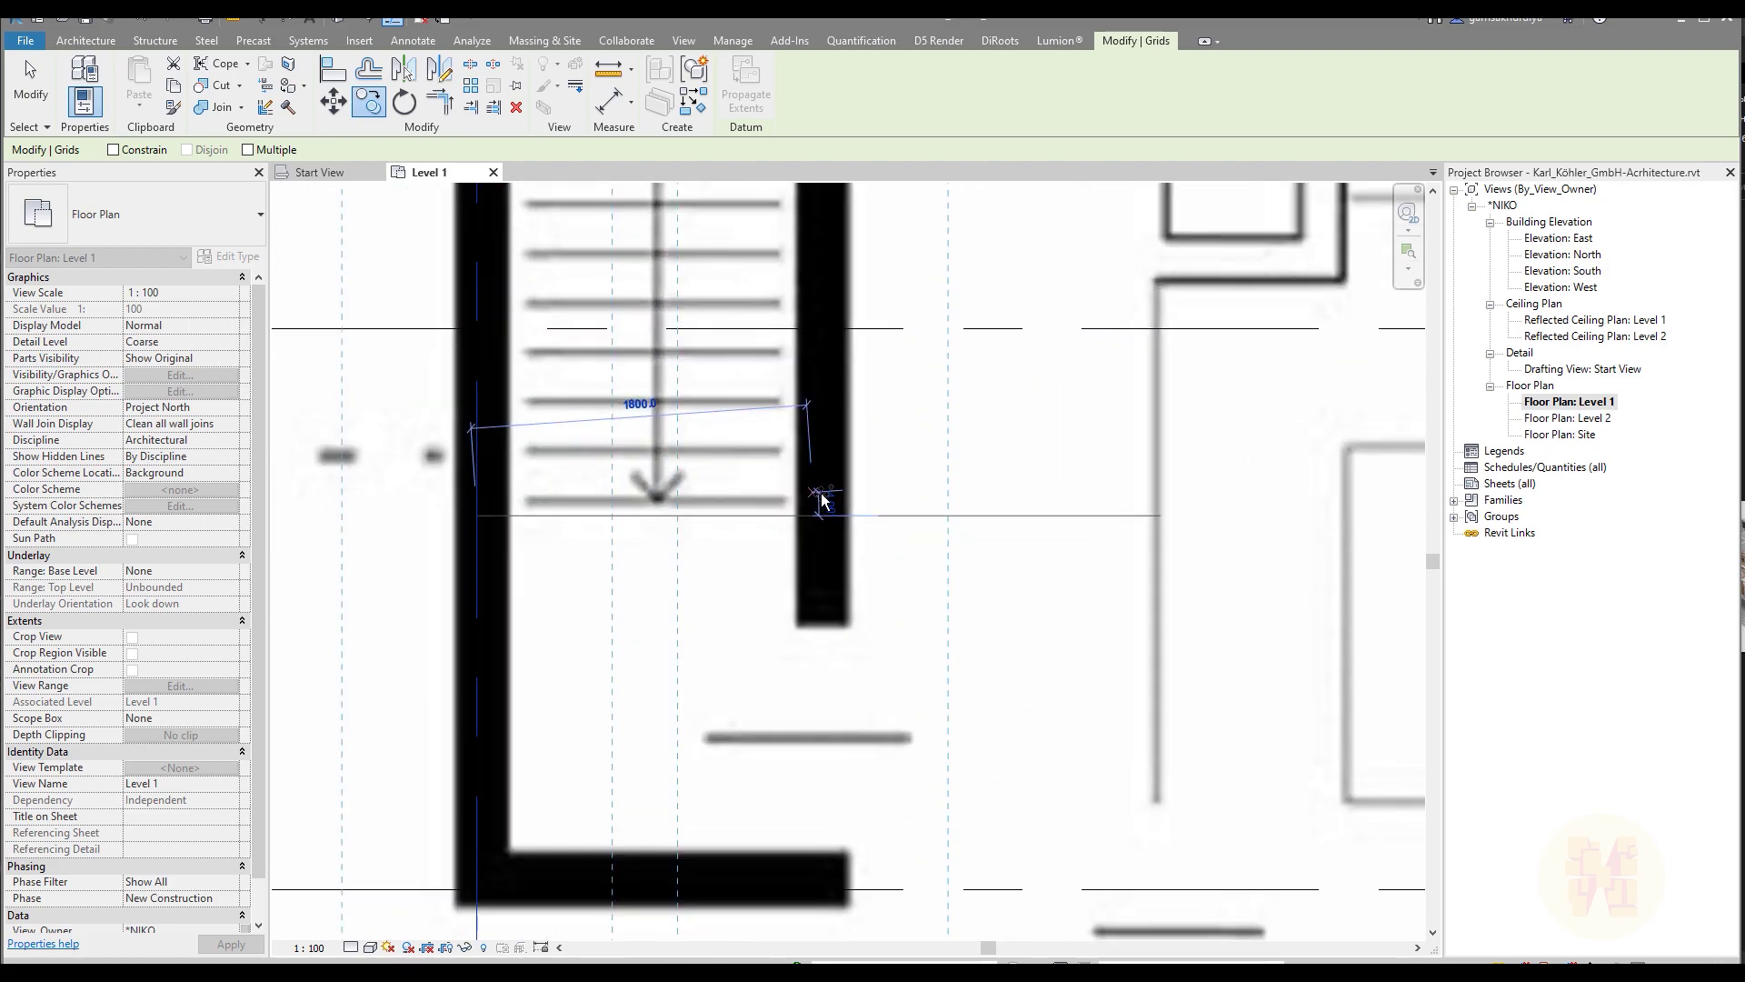
scroll(822, 500, up, 2)
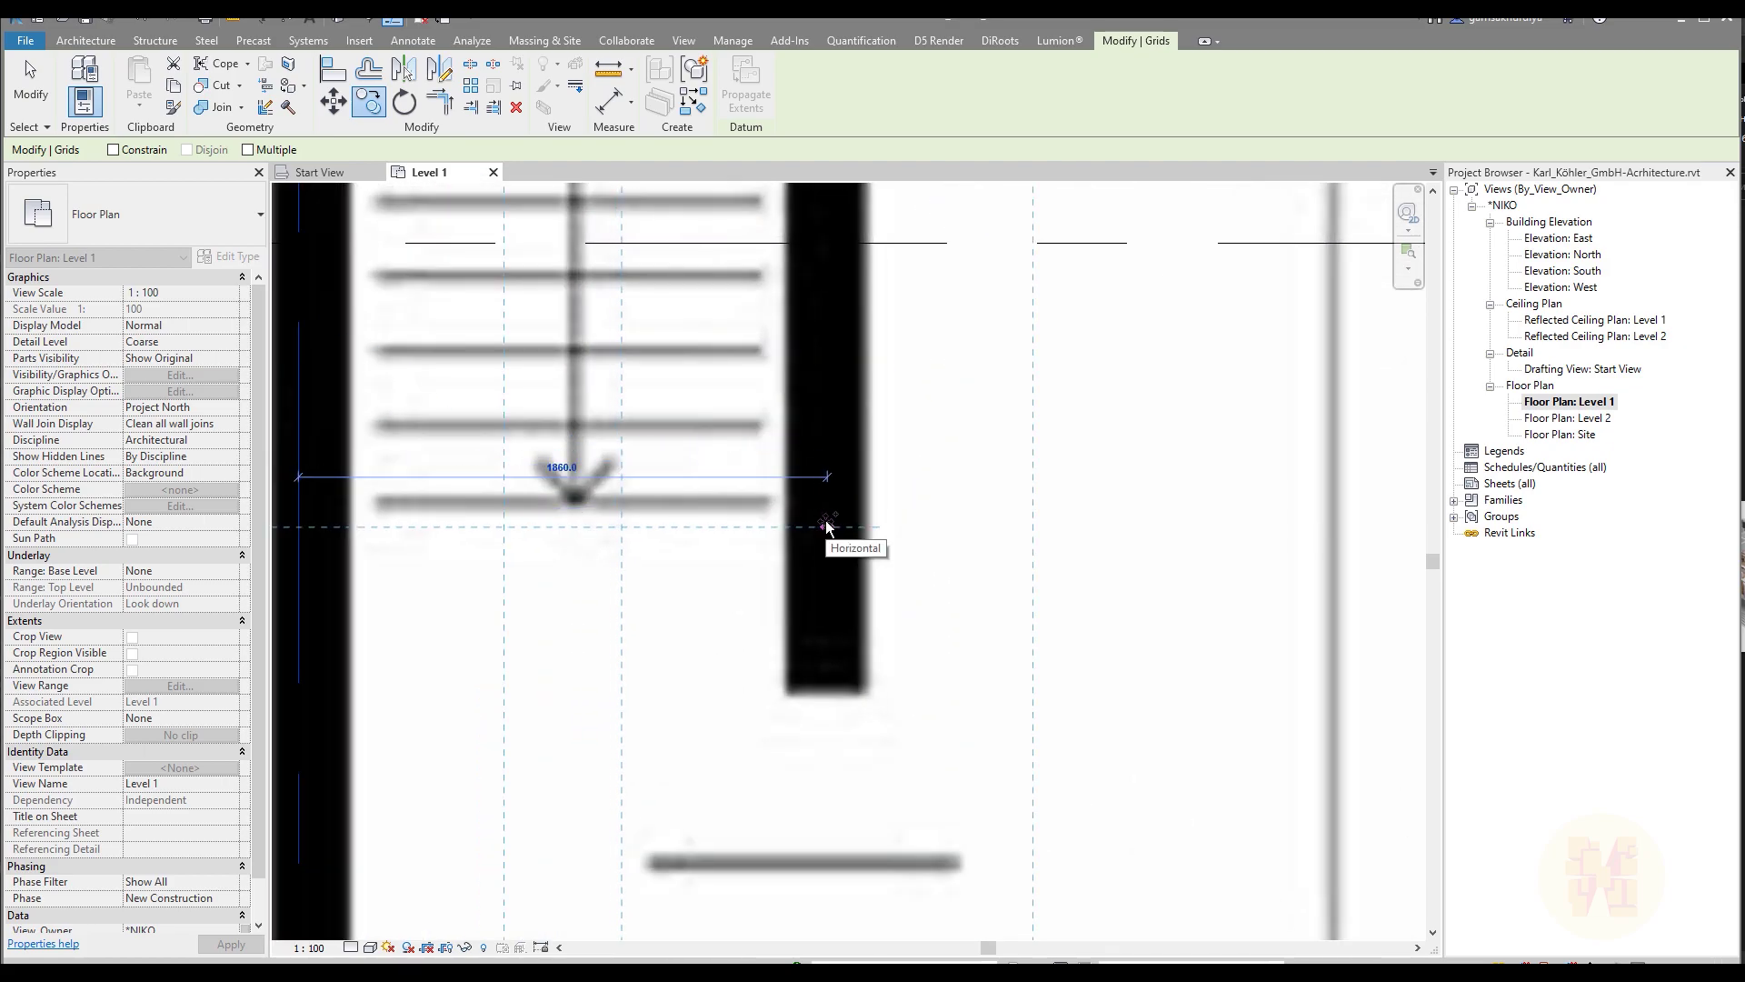
click(827, 525)
- Copy grid F about 6300 mm east onto the eastern facade wall
scroll(822, 528, down, 5)
scroll(821, 532, up, 3)
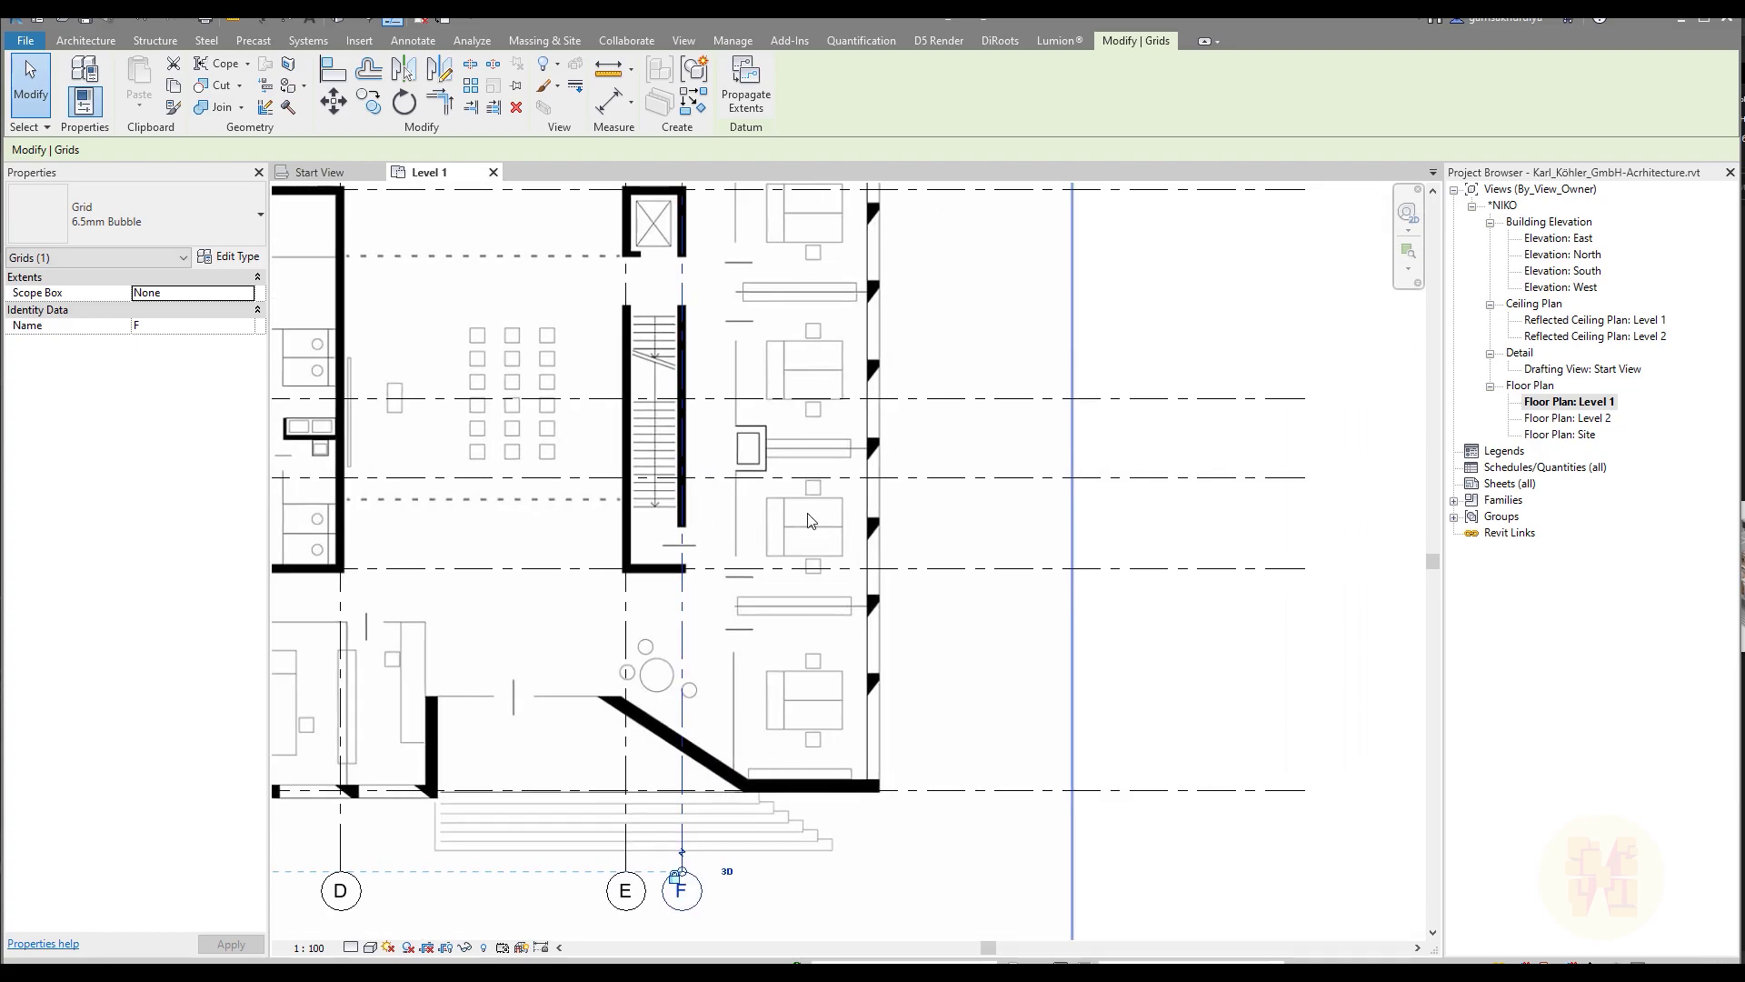
click(361, 106)
scroll(660, 398, up, 4)
click(738, 564)
middle_drag(1032, 561, 511, 453)
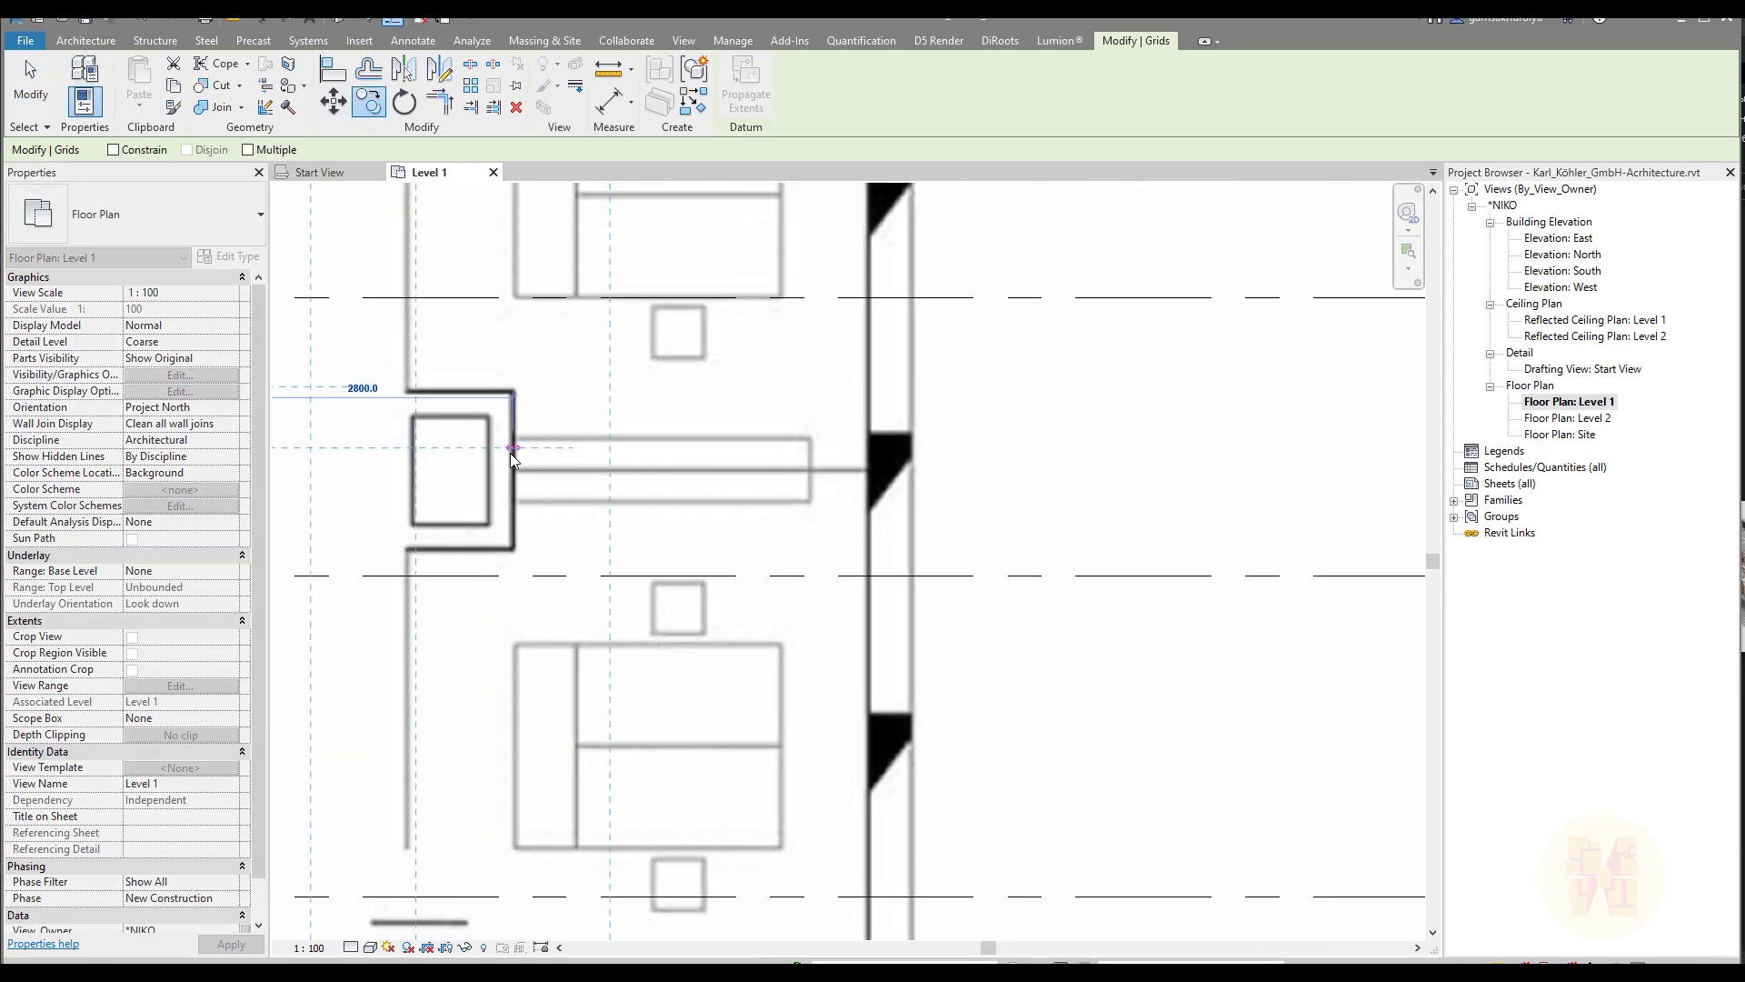
click(884, 457)
scroll(886, 436, down, 6)
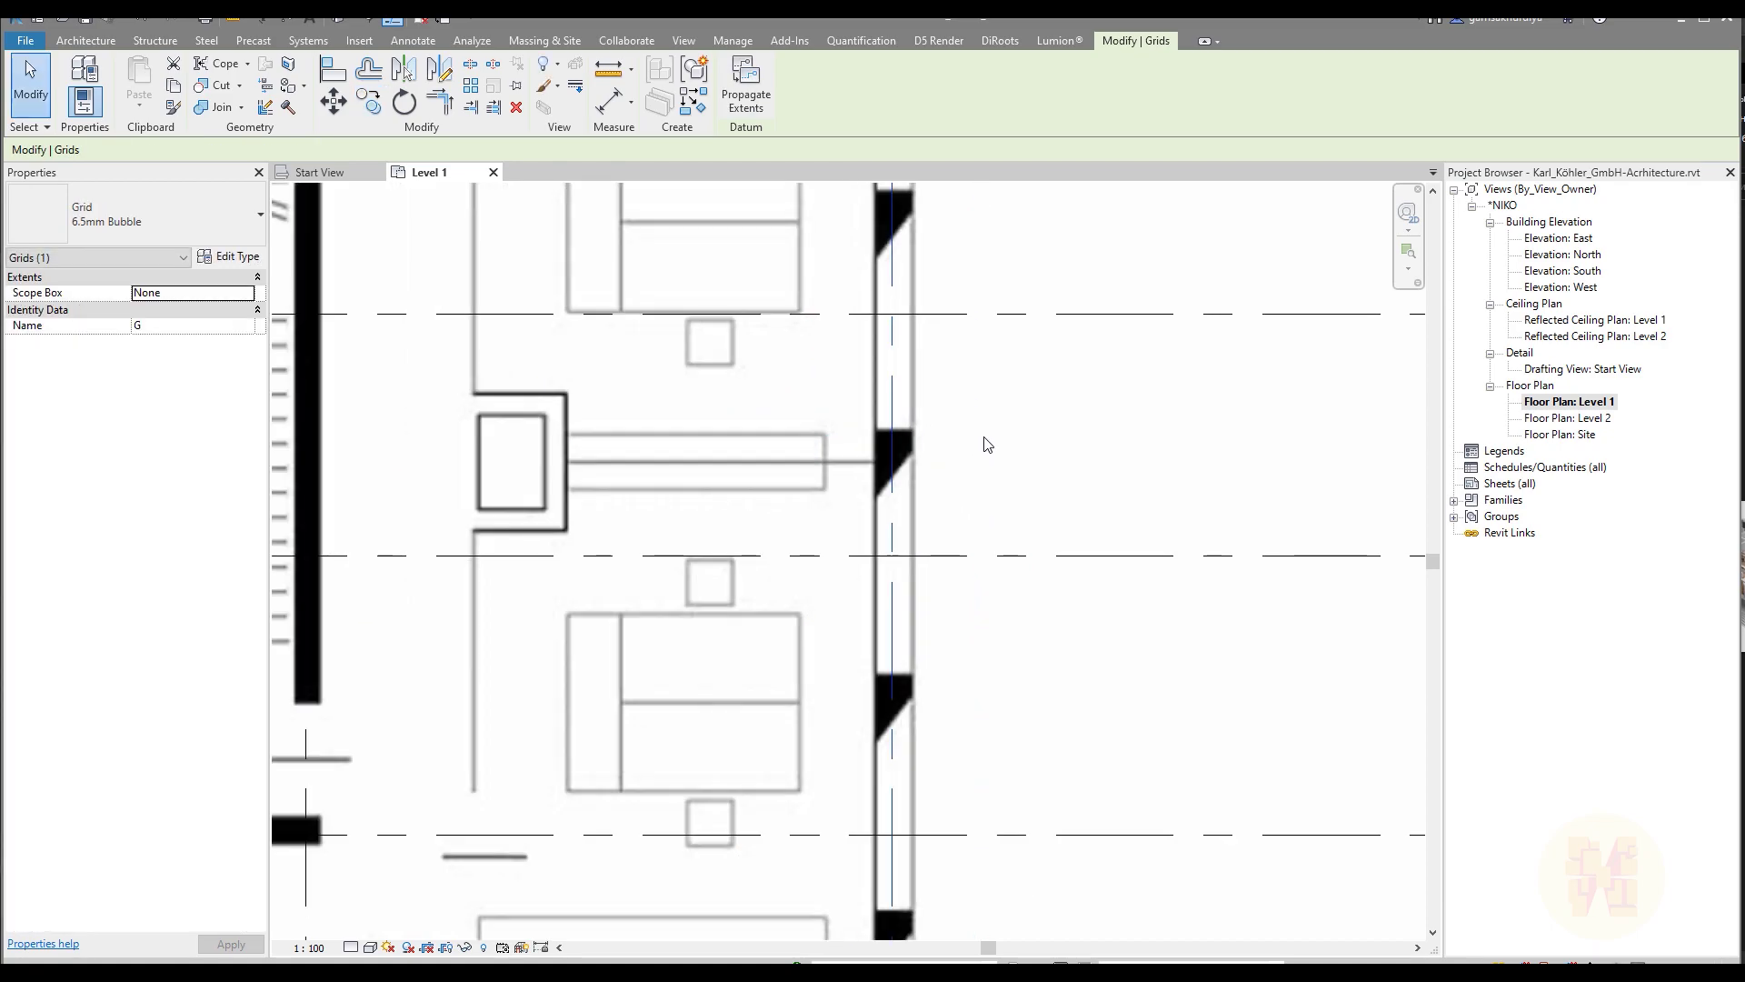
key(Escape)
- Shorten the numbered horizontal grids at their west ends, bringing the bubbles closer to the building
middle_drag(823, 482, 892, 545)
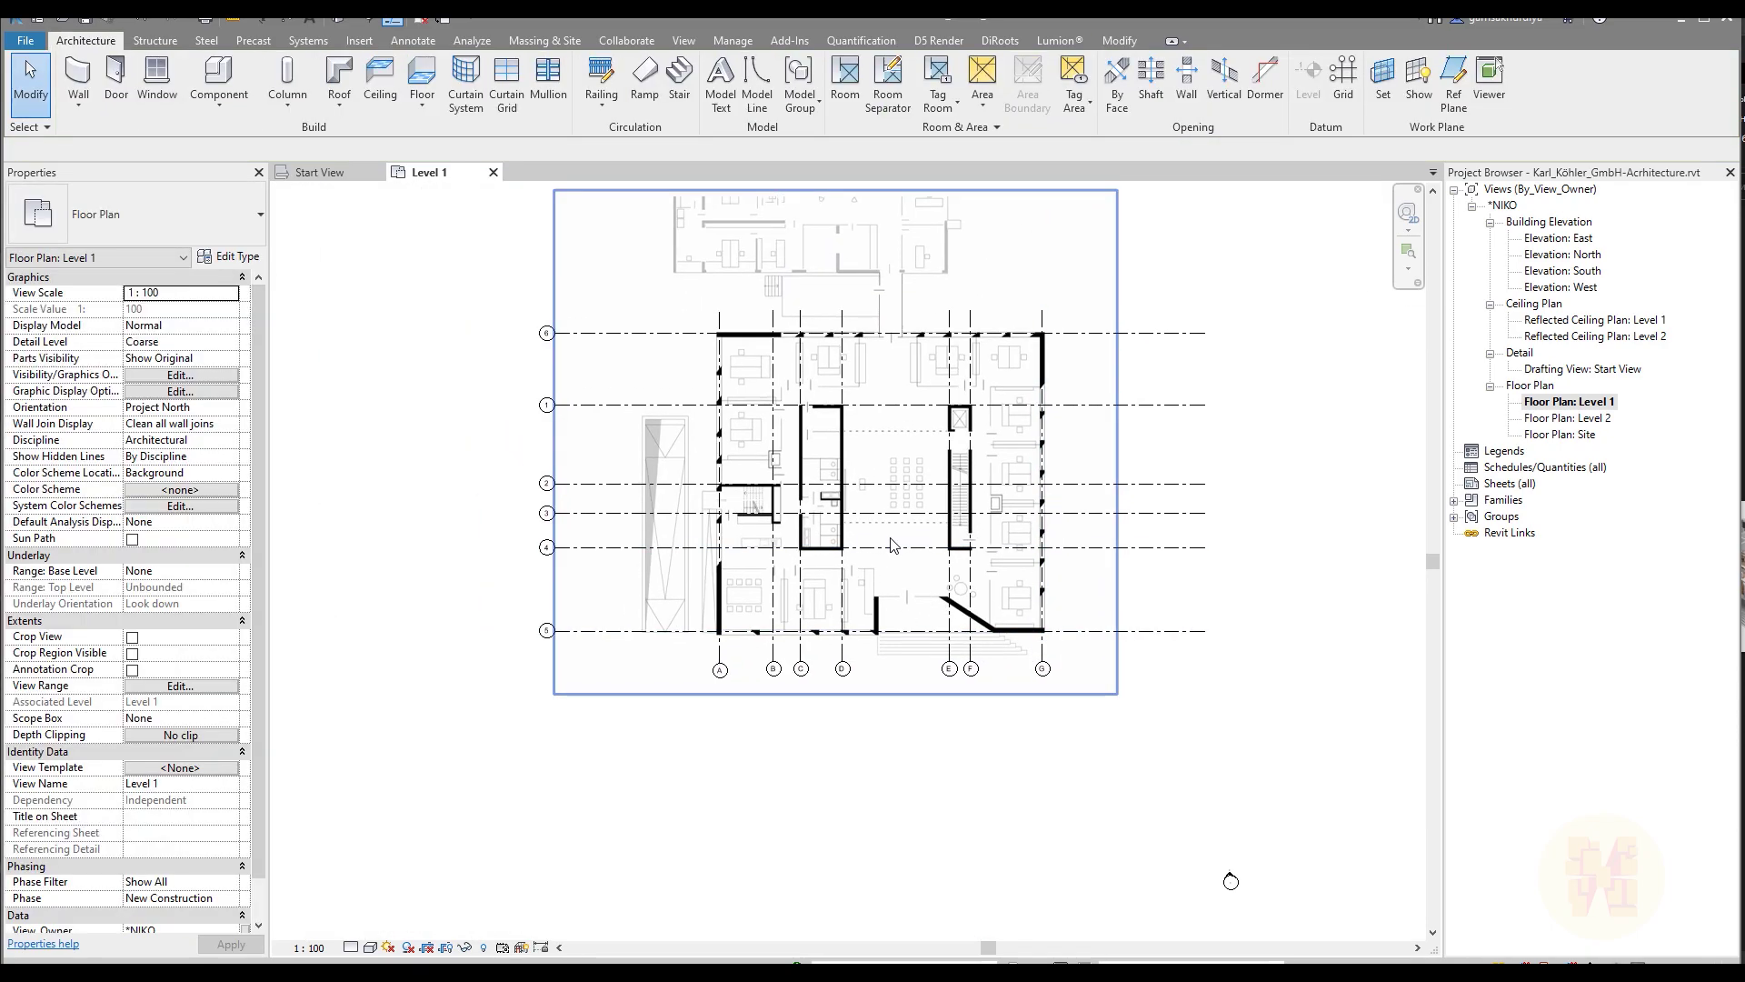
click(576, 330)
scroll(580, 325, up, 3)
key(Escape)
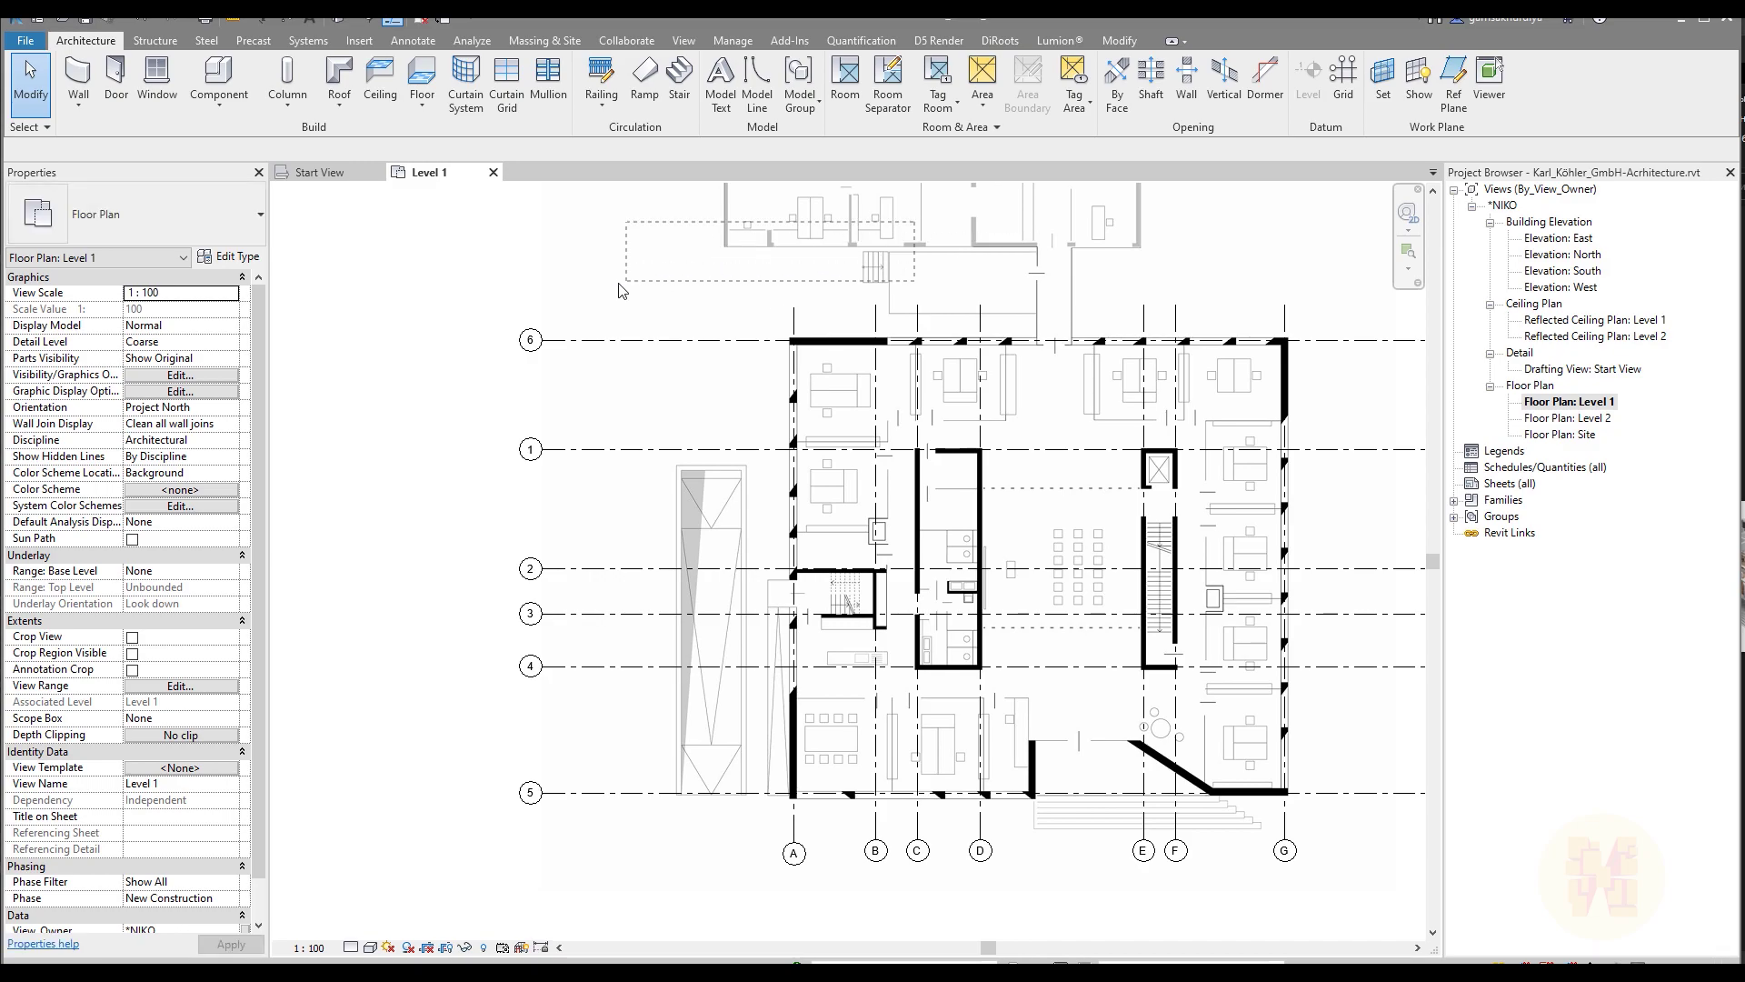
click(589, 342)
drag(543, 340, 708, 340)
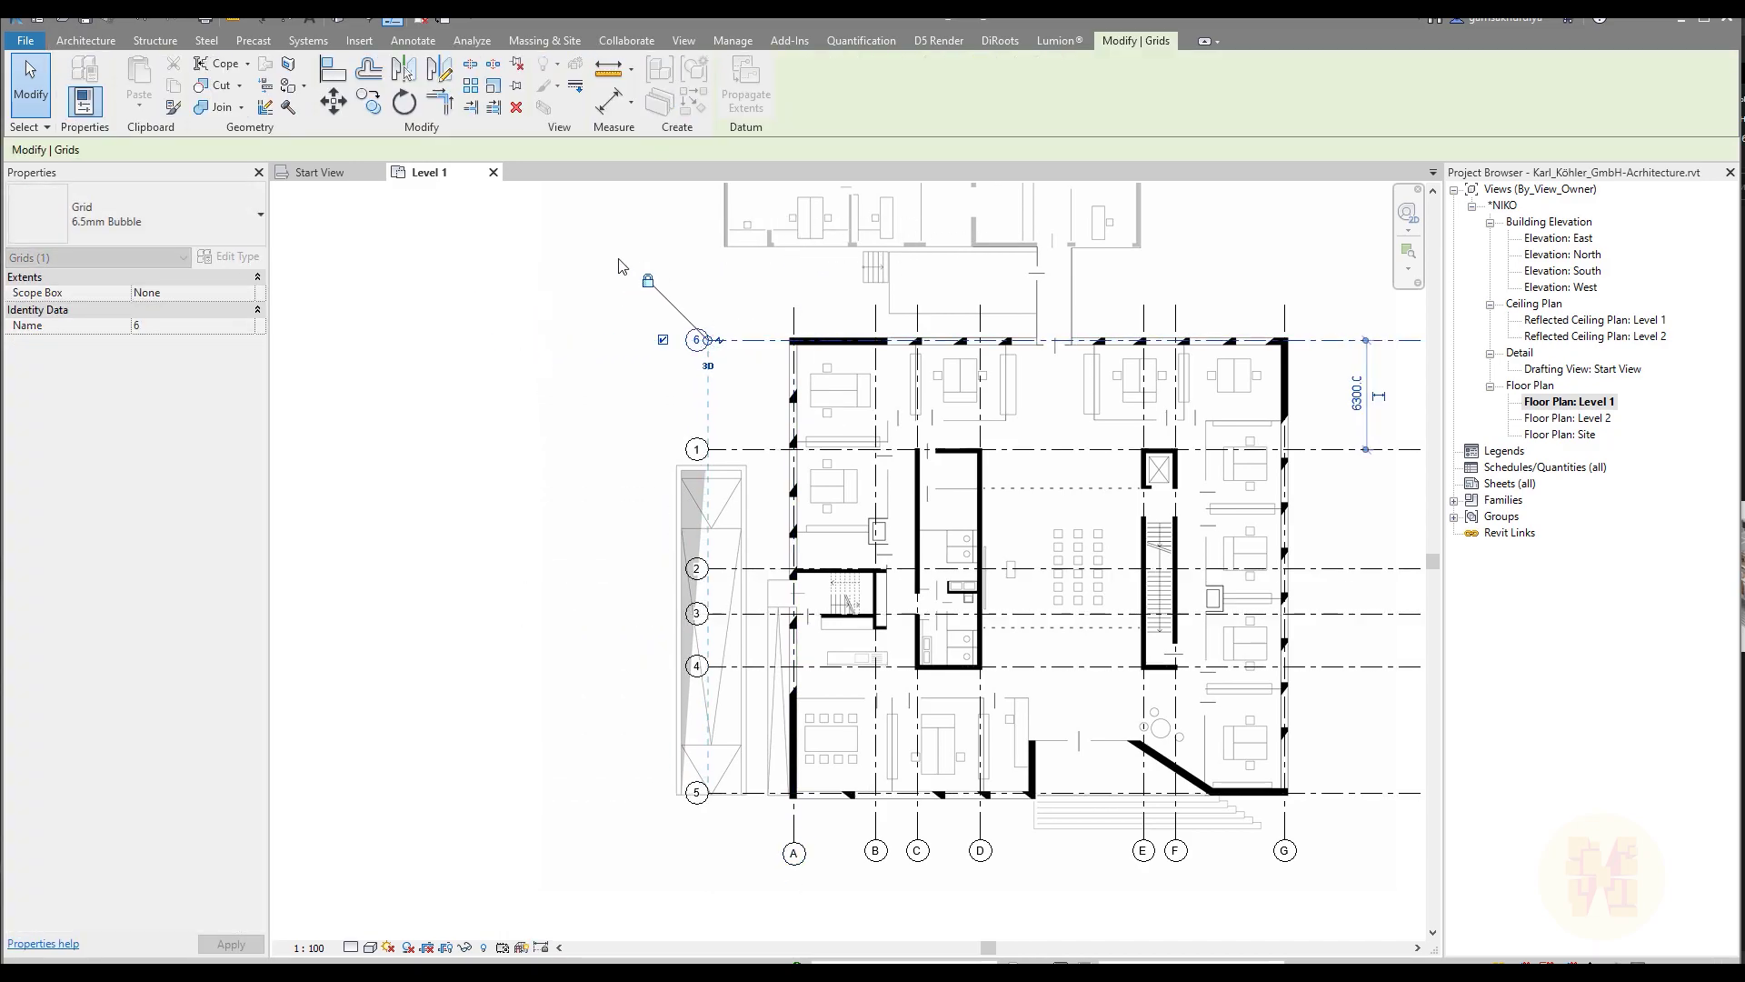
click(519, 434)
- Shorten the numbered horizontal grids at their east ends so they stop just beyond grid G
scroll(846, 422, down, 3)
middle_drag(1039, 438, 807, 429)
scroll(812, 387, up, 2)
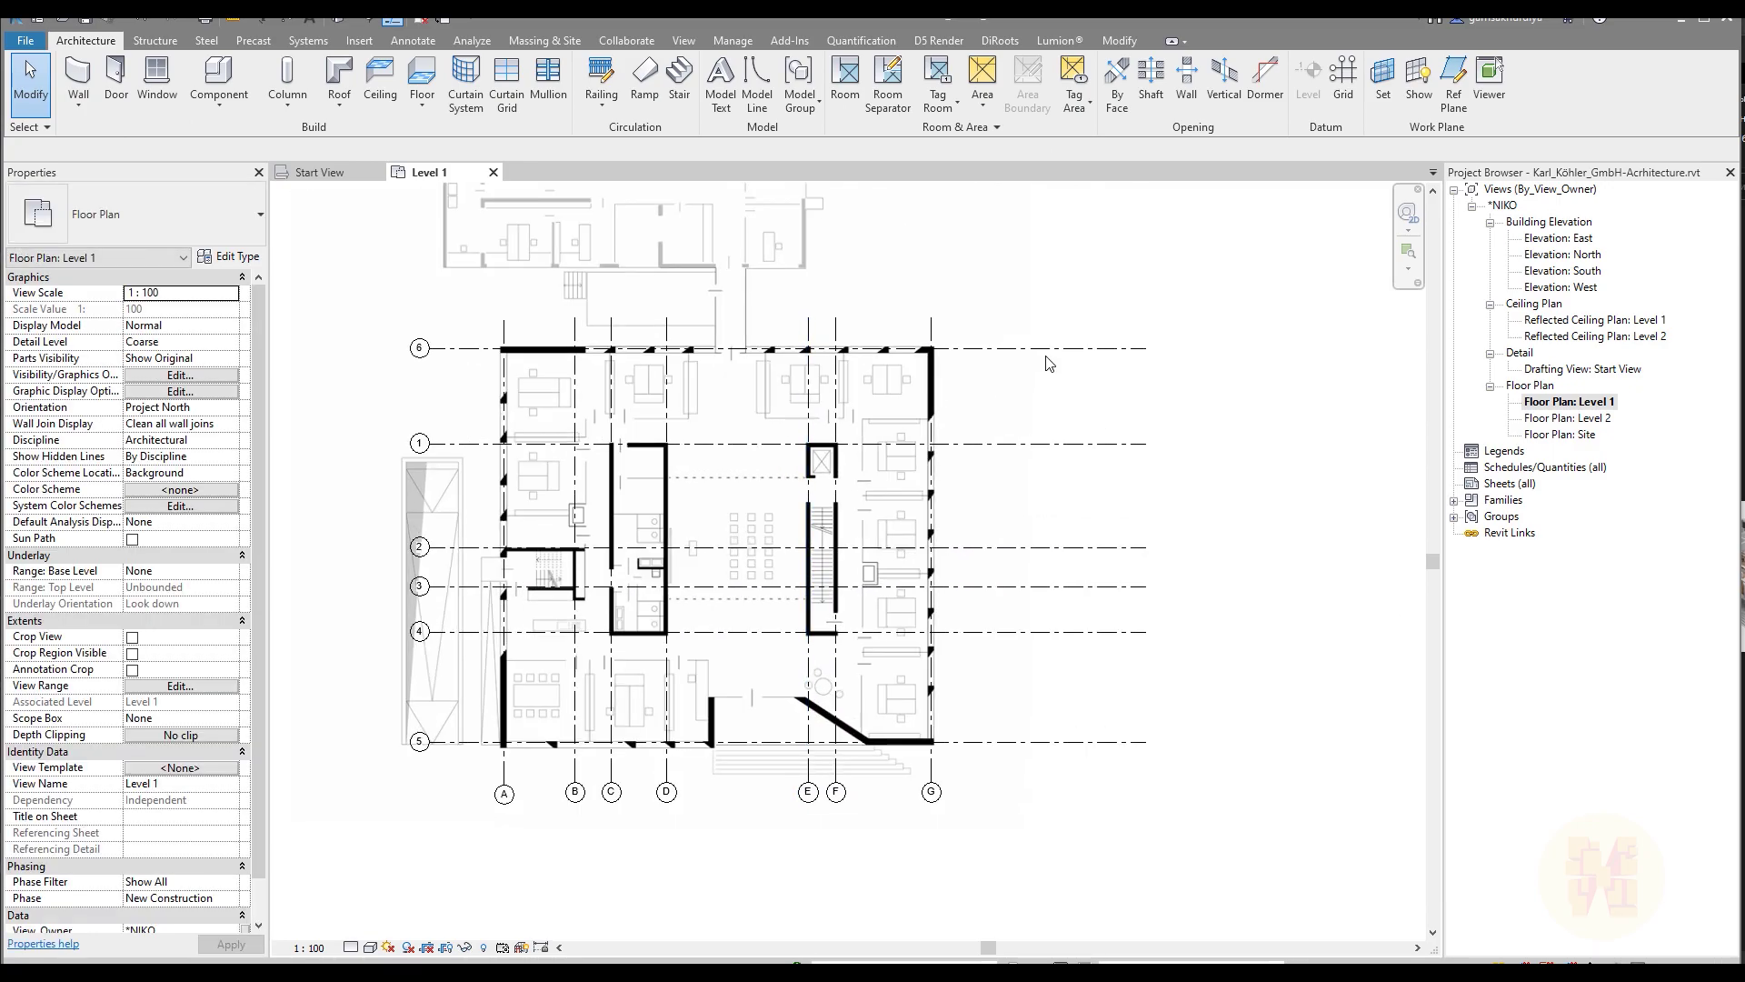
click(1045, 349)
drag(978, 326, 982, 328)
click(1175, 440)
- Place a continuous aligned dimension string through grids 5, 4, 3, 2 and 1 along the building's west side
scroll(678, 436, up, 1)
middle_drag(678, 436, 867, 340)
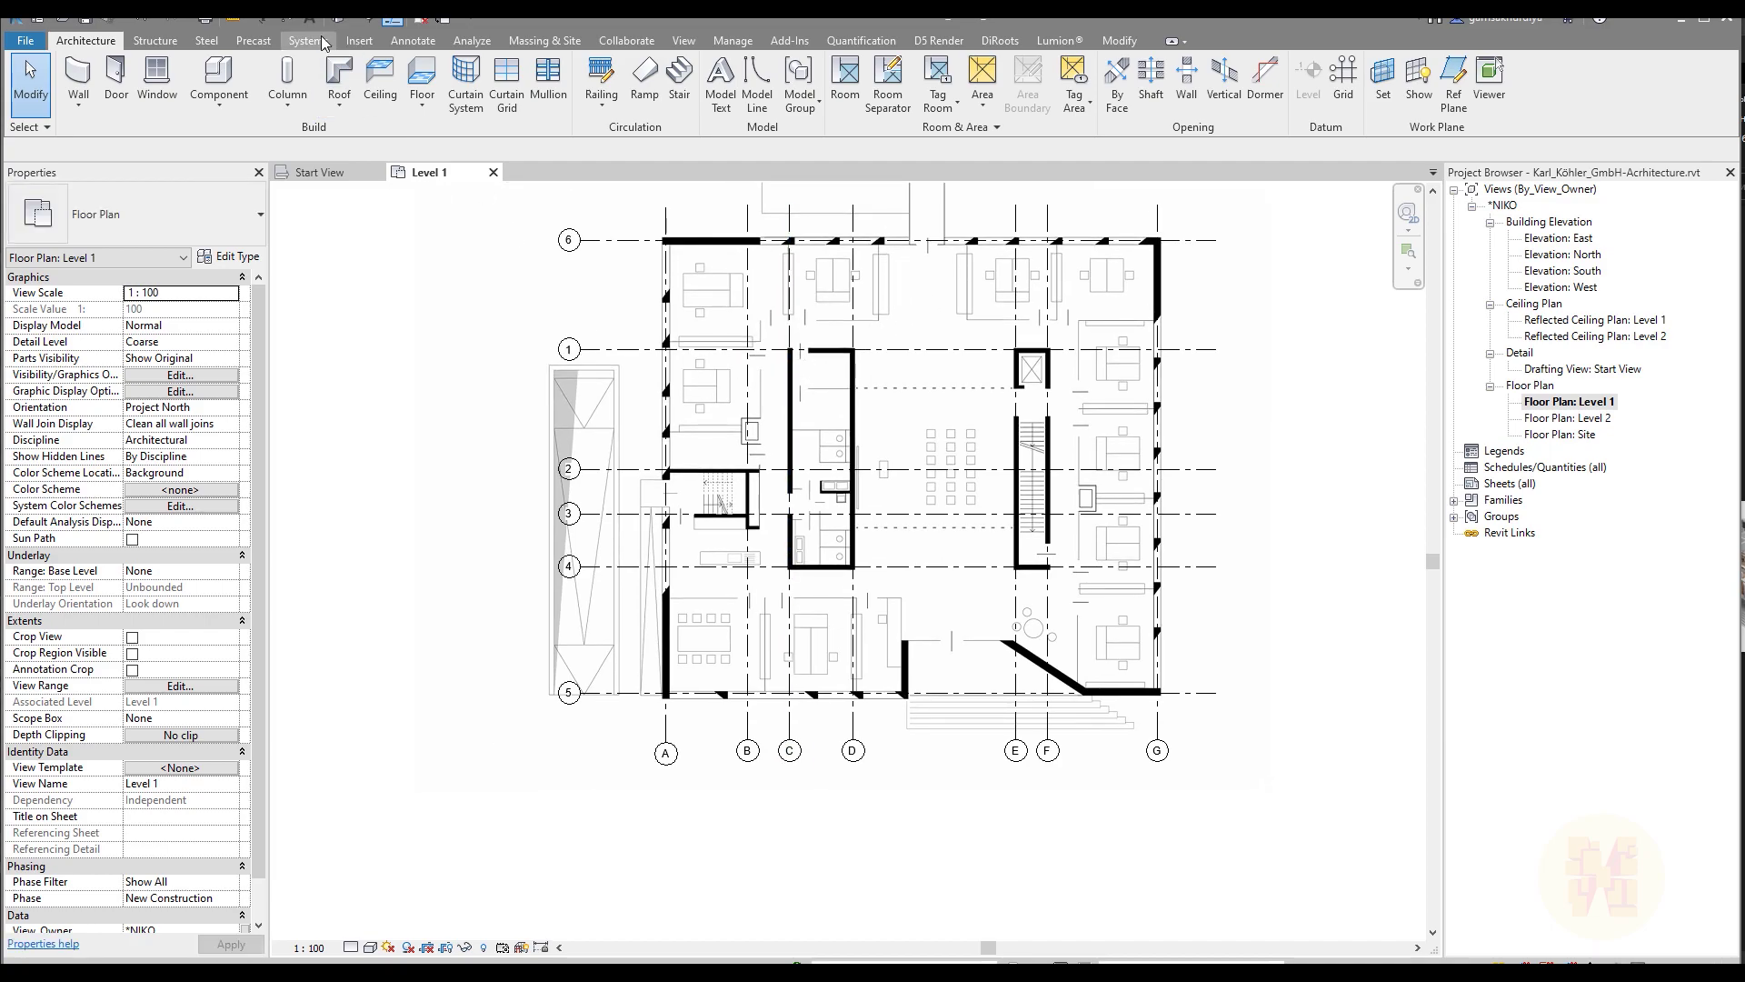
click(272, 18)
scroll(633, 671, up, 2)
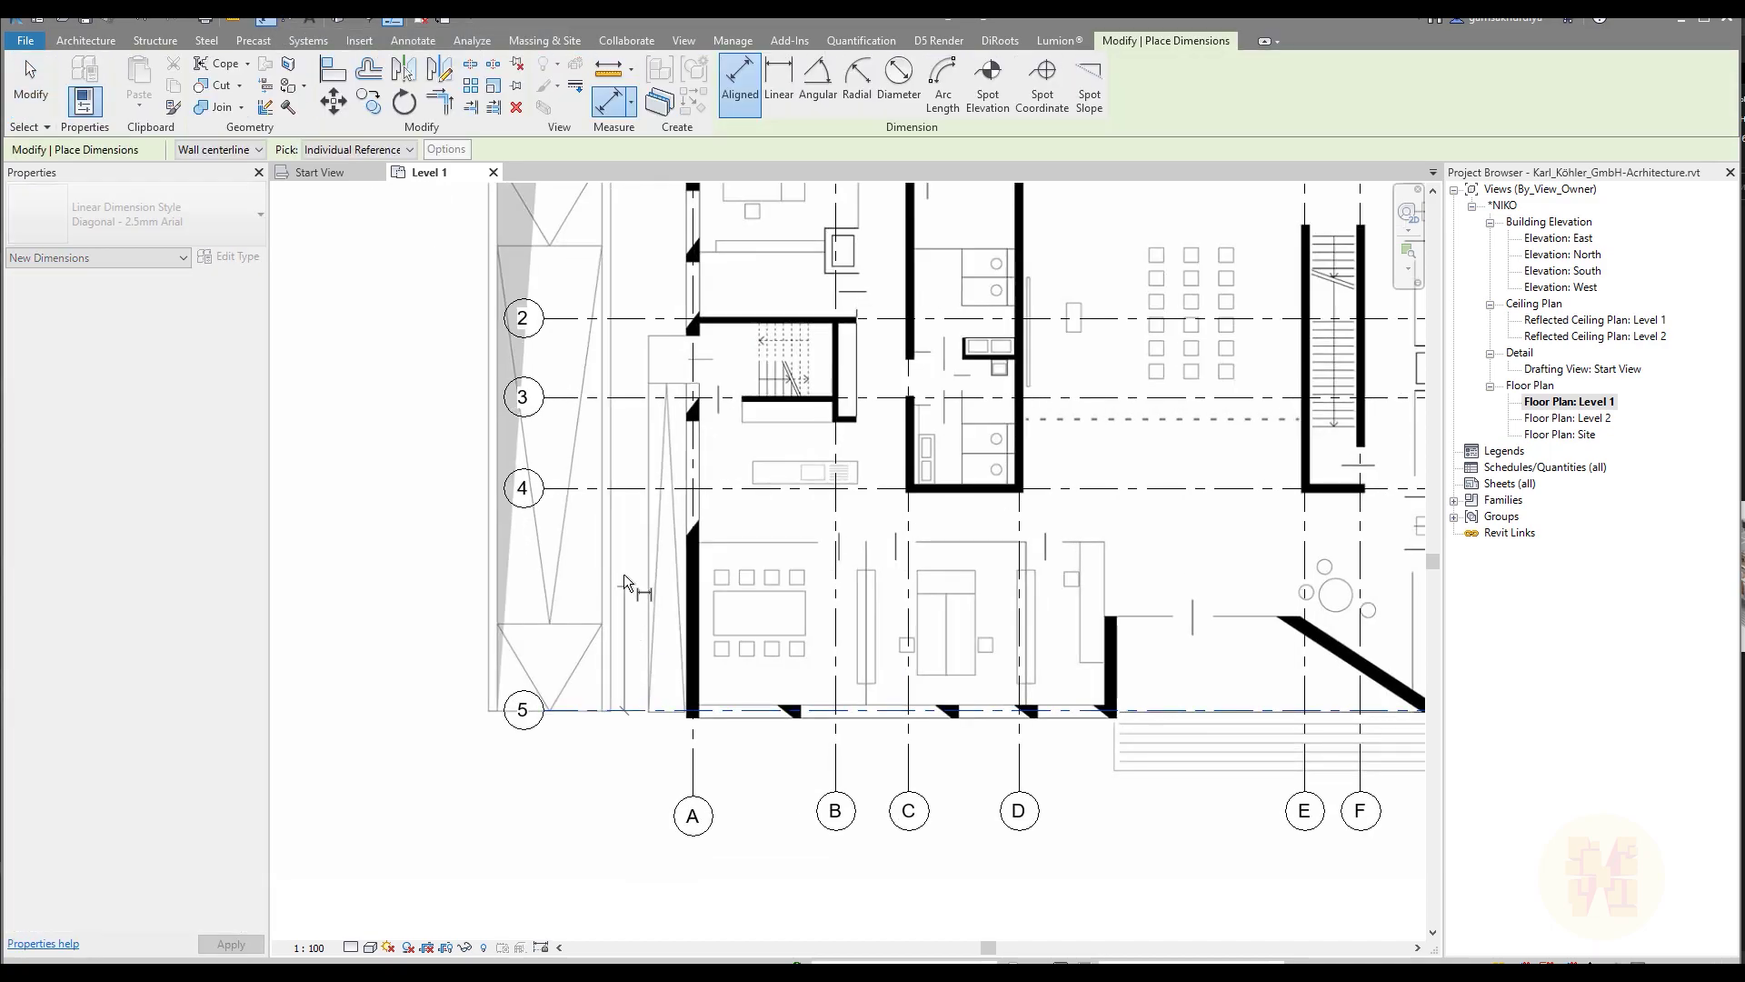
click(631, 394)
click(636, 318)
middle_drag(652, 353, 726, 582)
click(689, 341)
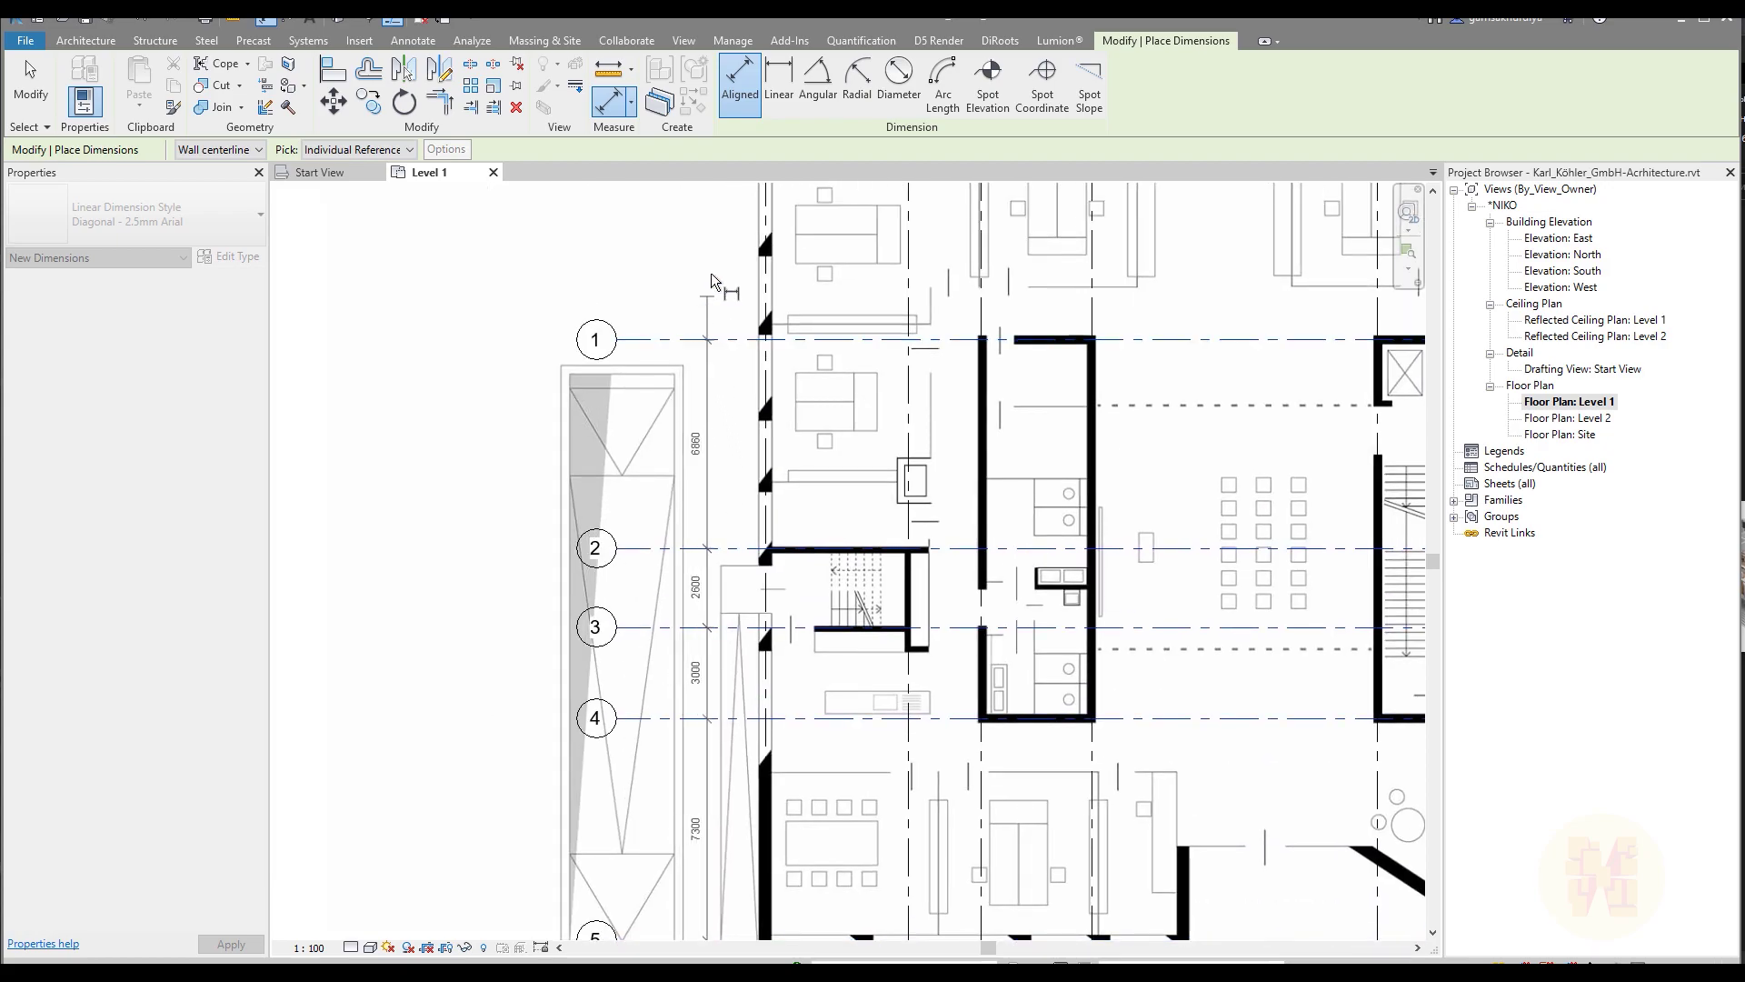
click(694, 205)
scroll(695, 211, down, 3)
scroll(714, 535, up, 3)
click(716, 612)
middle_drag(738, 488, 839, 876)
key(Escape)
key(Escape)
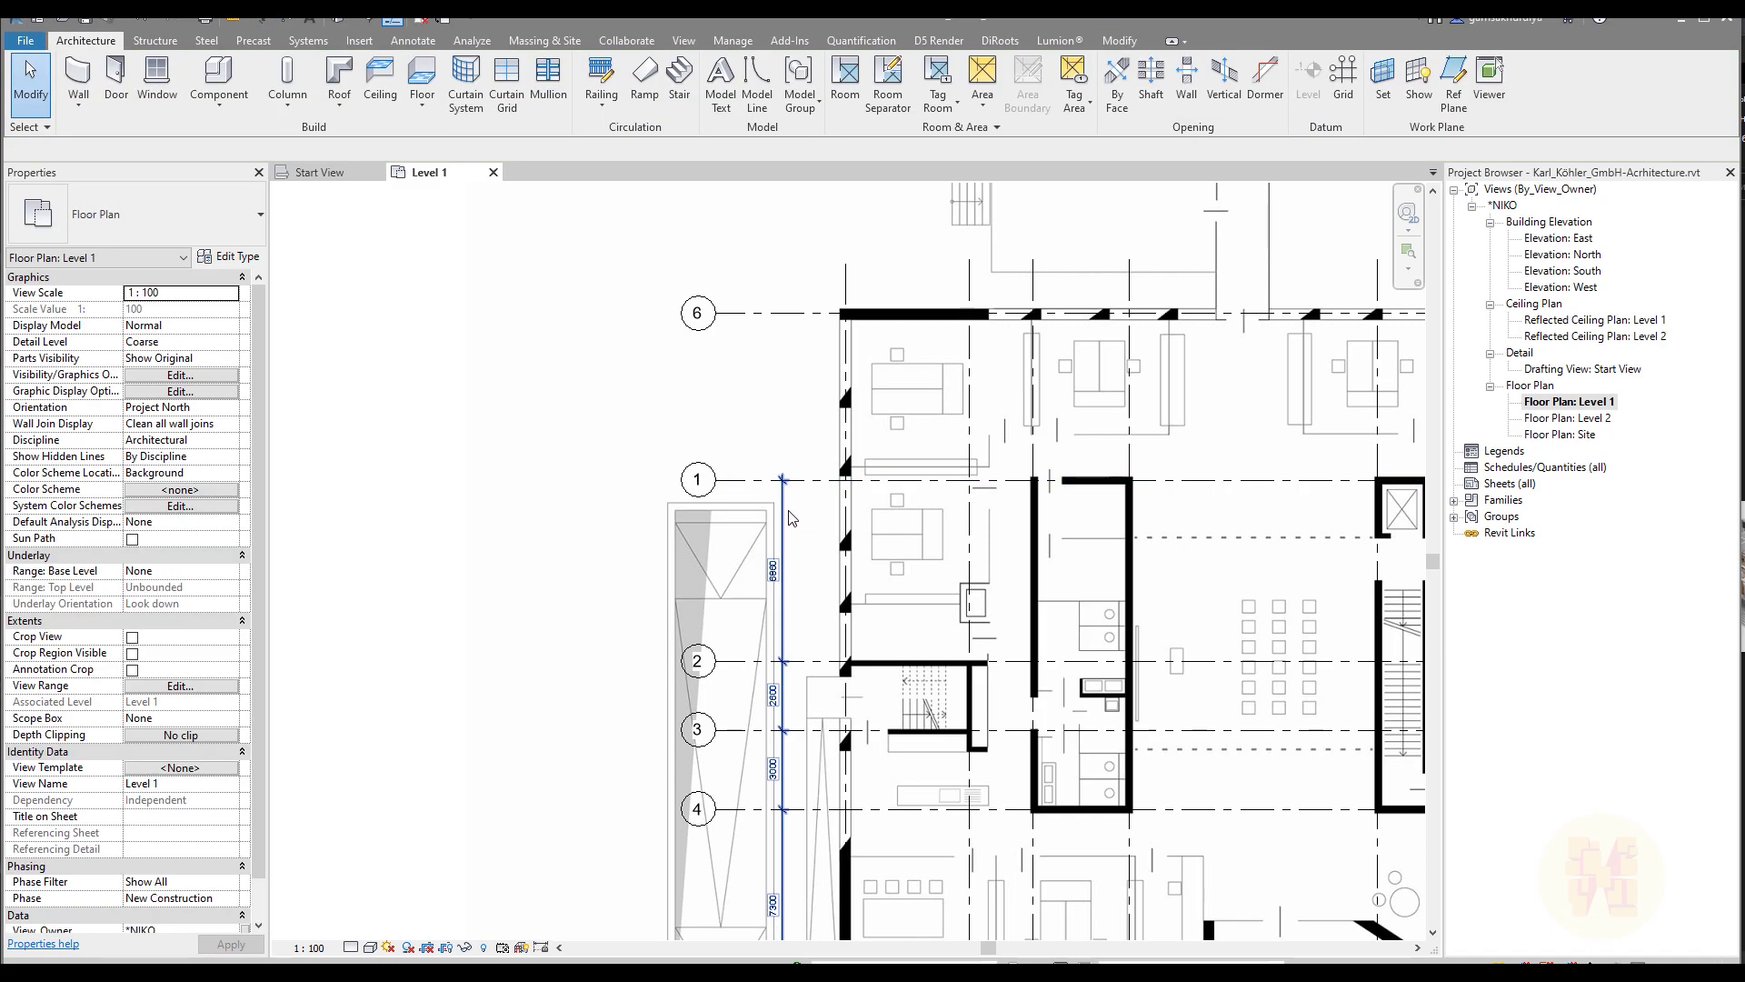
- Edit the vertical dimension string's witness lines to include grid 6
click(781, 546)
click(956, 73)
click(778, 312)
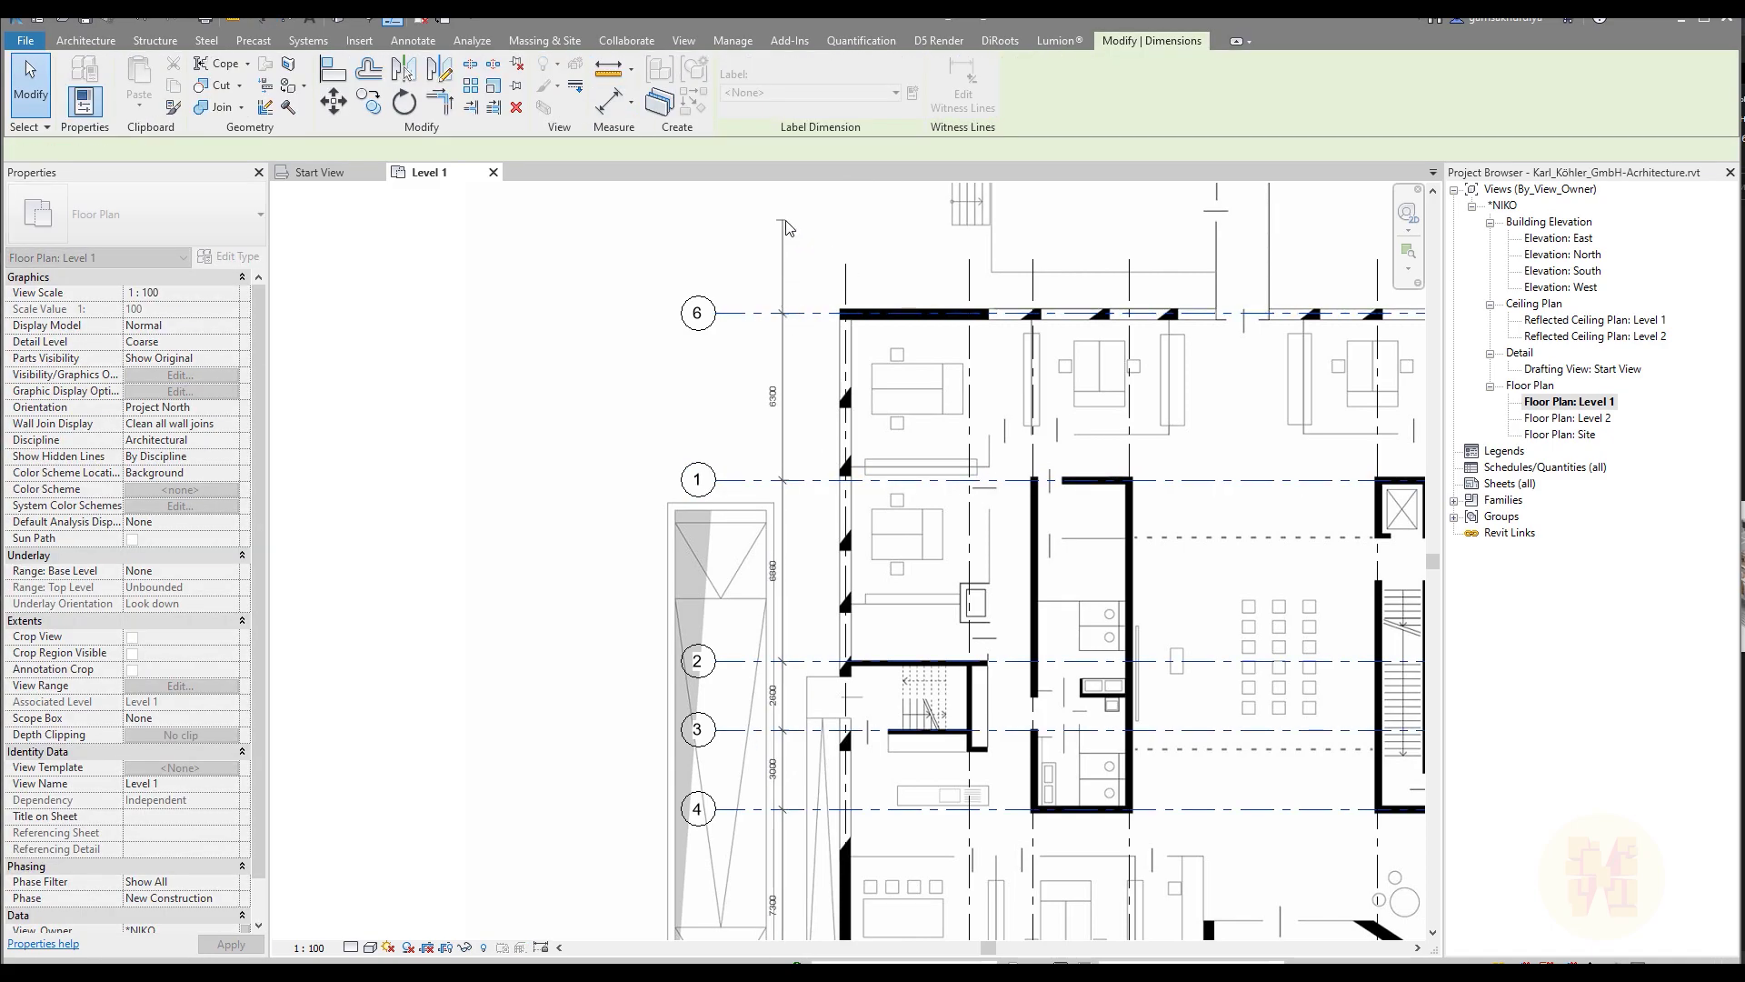
click(778, 220)
key(Escape)
- Override the project settings in the Diagonal - 2.5mm Arial dimension type's units format, rounding millimetres to 3 decimal places
scroll(782, 496, up, 2)
scroll(751, 595, down, 5)
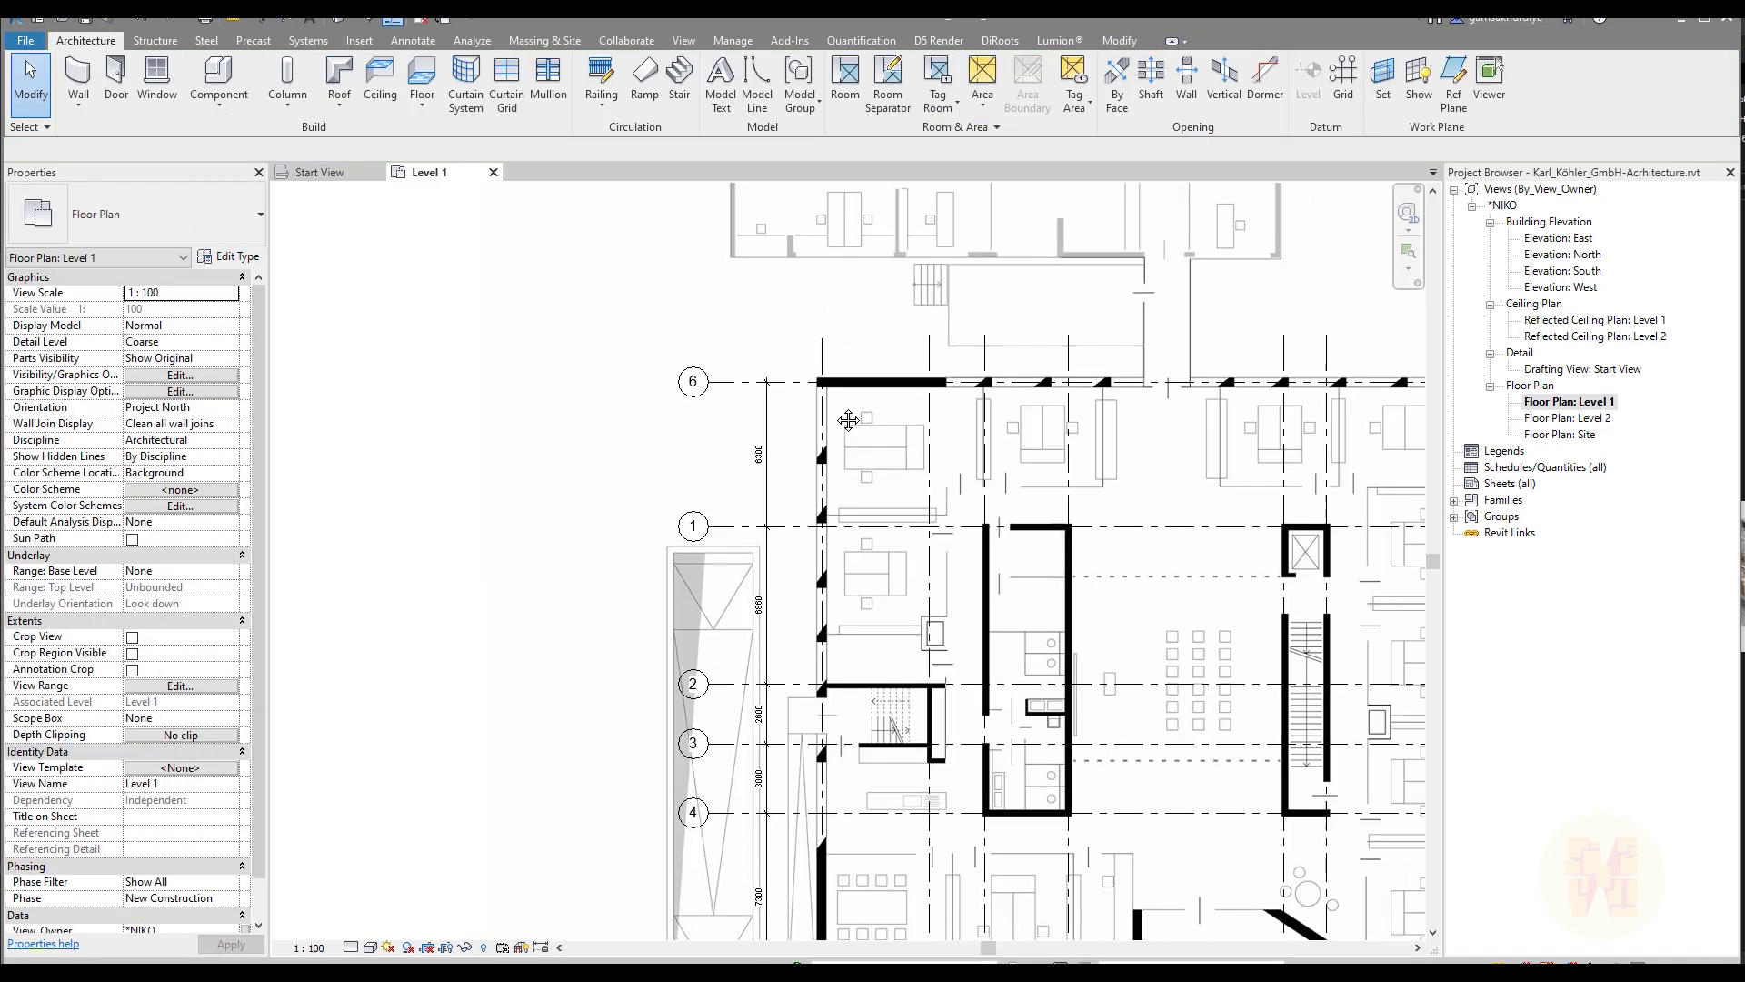
middle_drag(853, 455, 840, 155)
scroll(829, 489, up, 3)
click(717, 603)
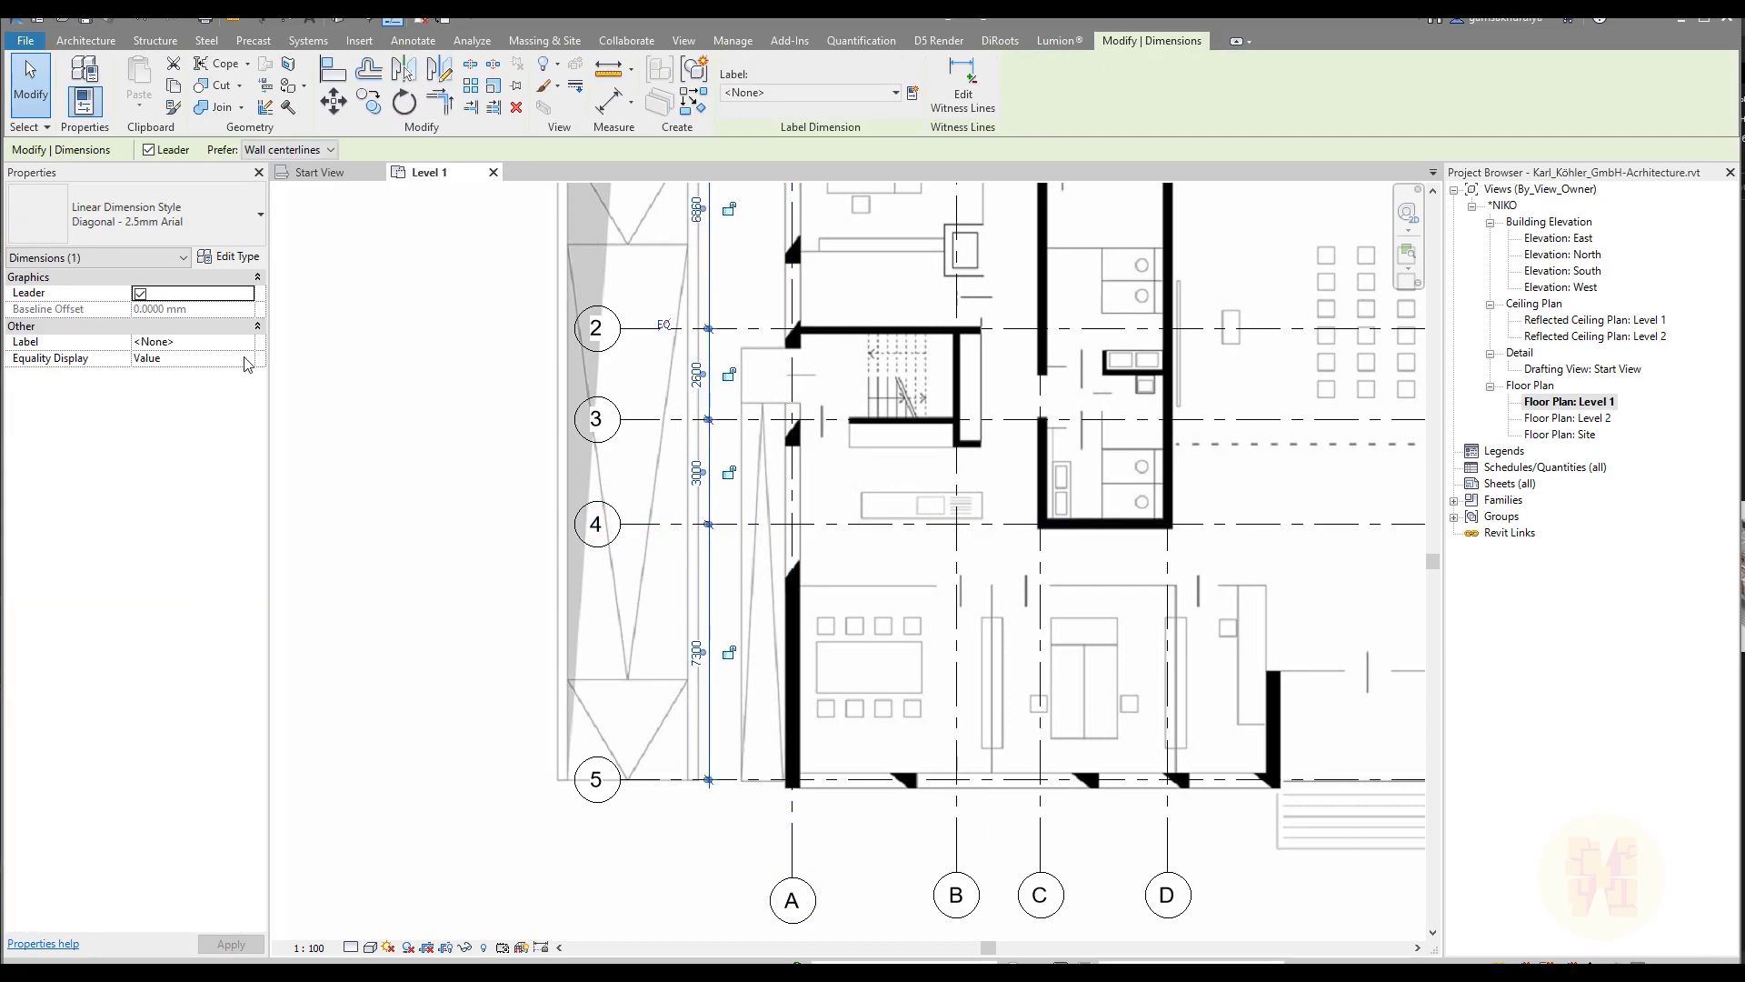
click(233, 257)
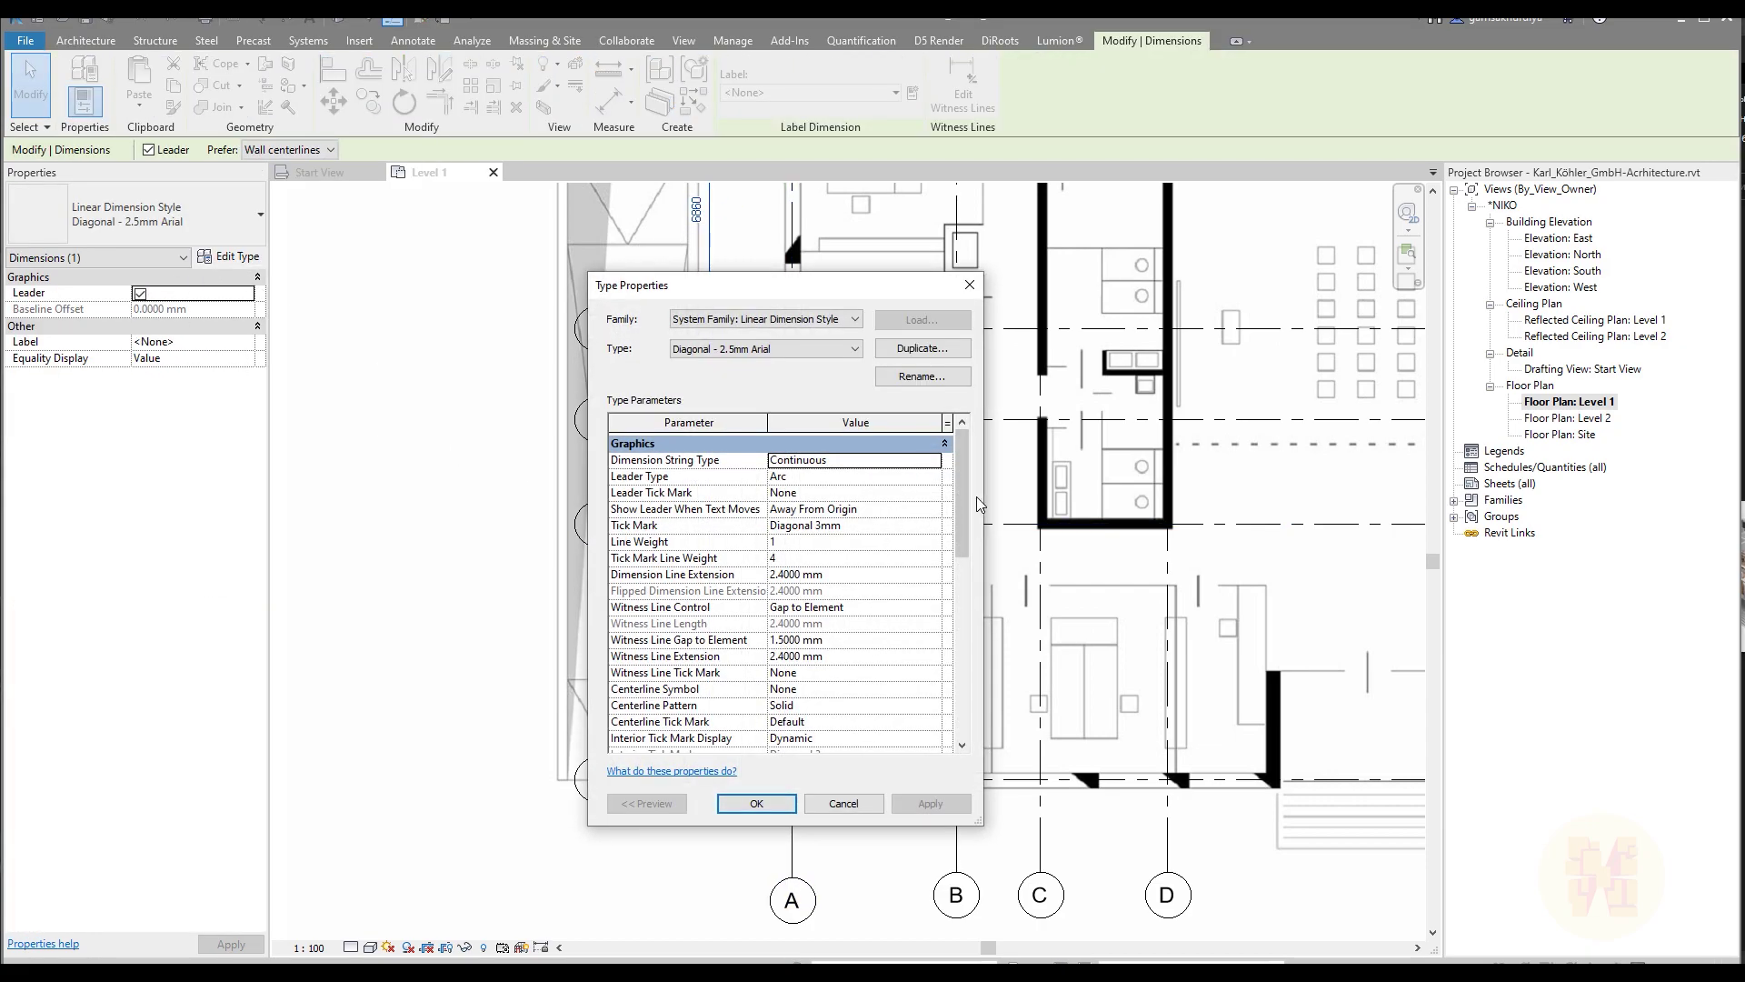
drag(966, 520, 966, 668)
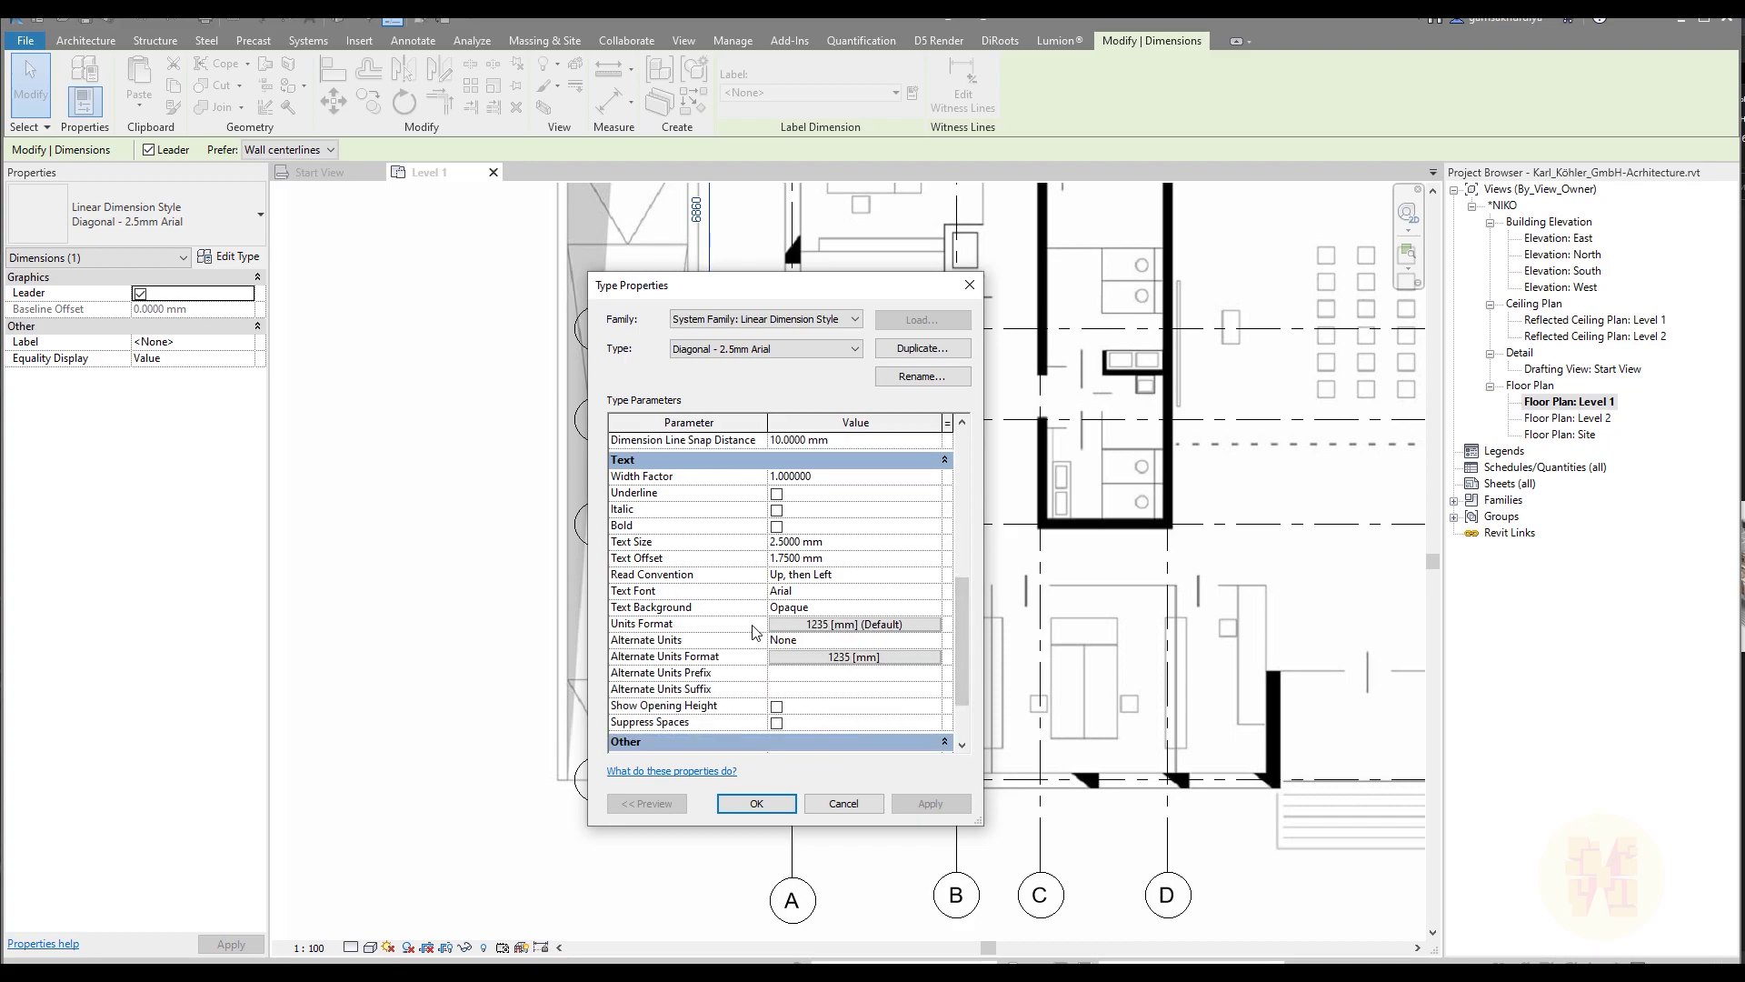
click(876, 625)
click(677, 433)
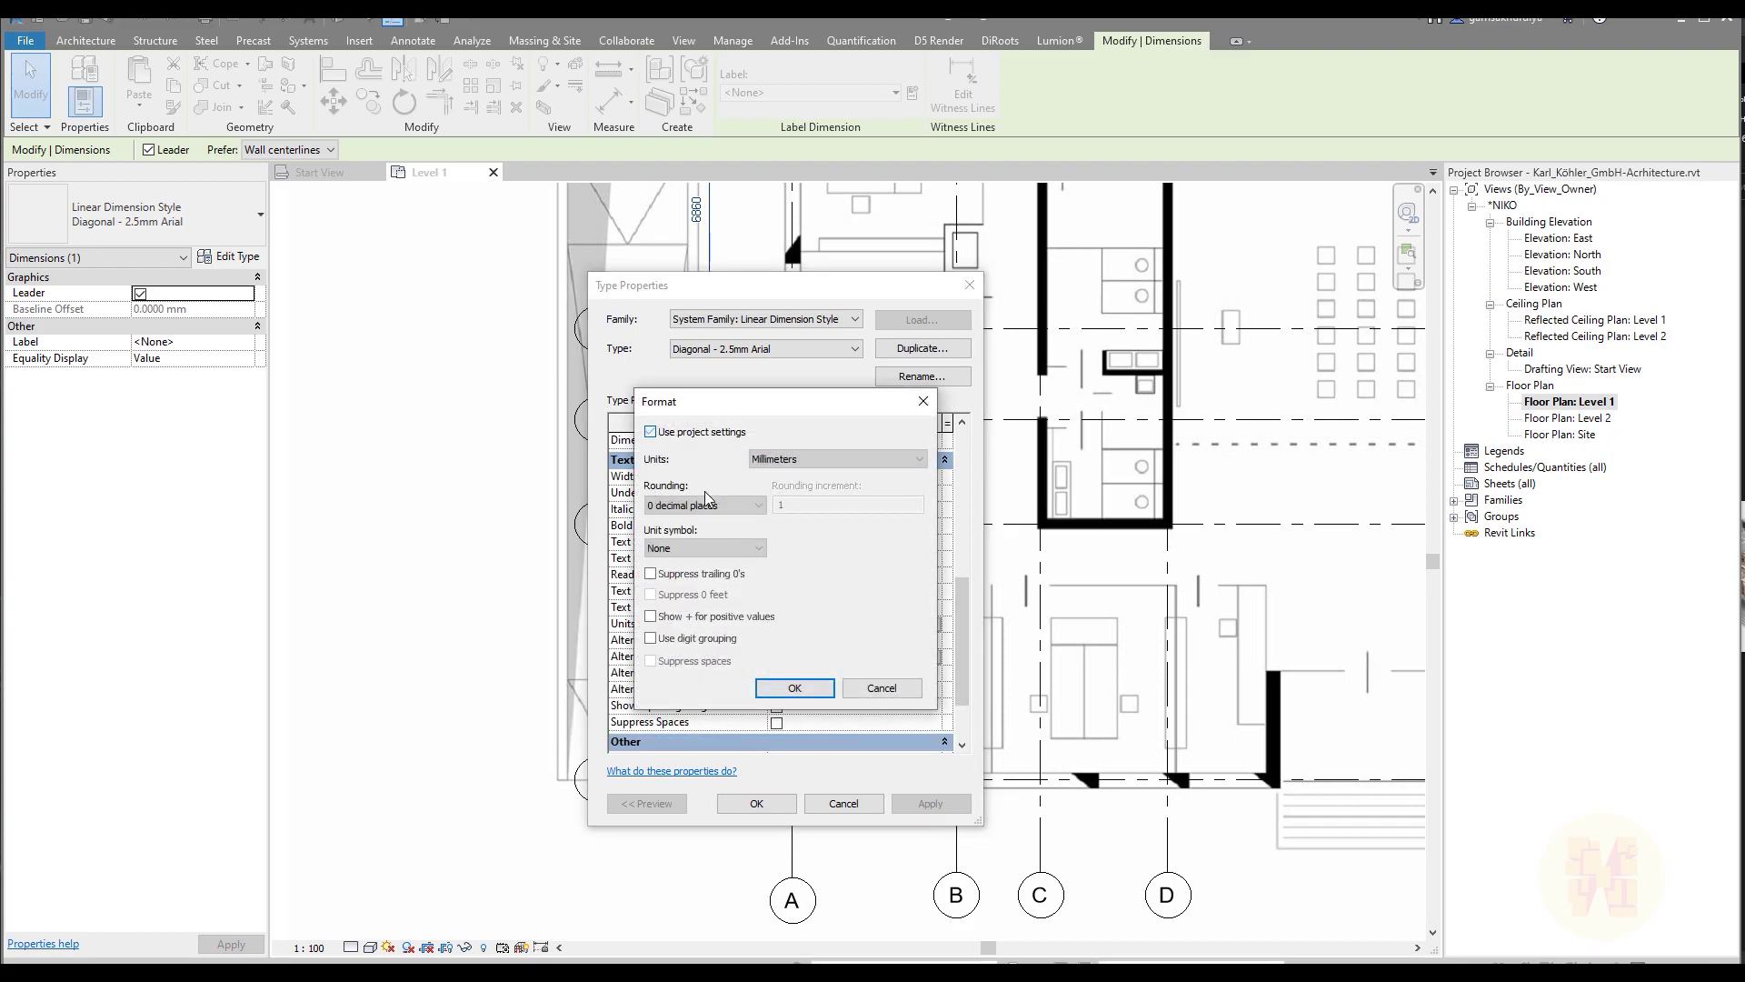
click(724, 505)
scroll(725, 509, up, 1)
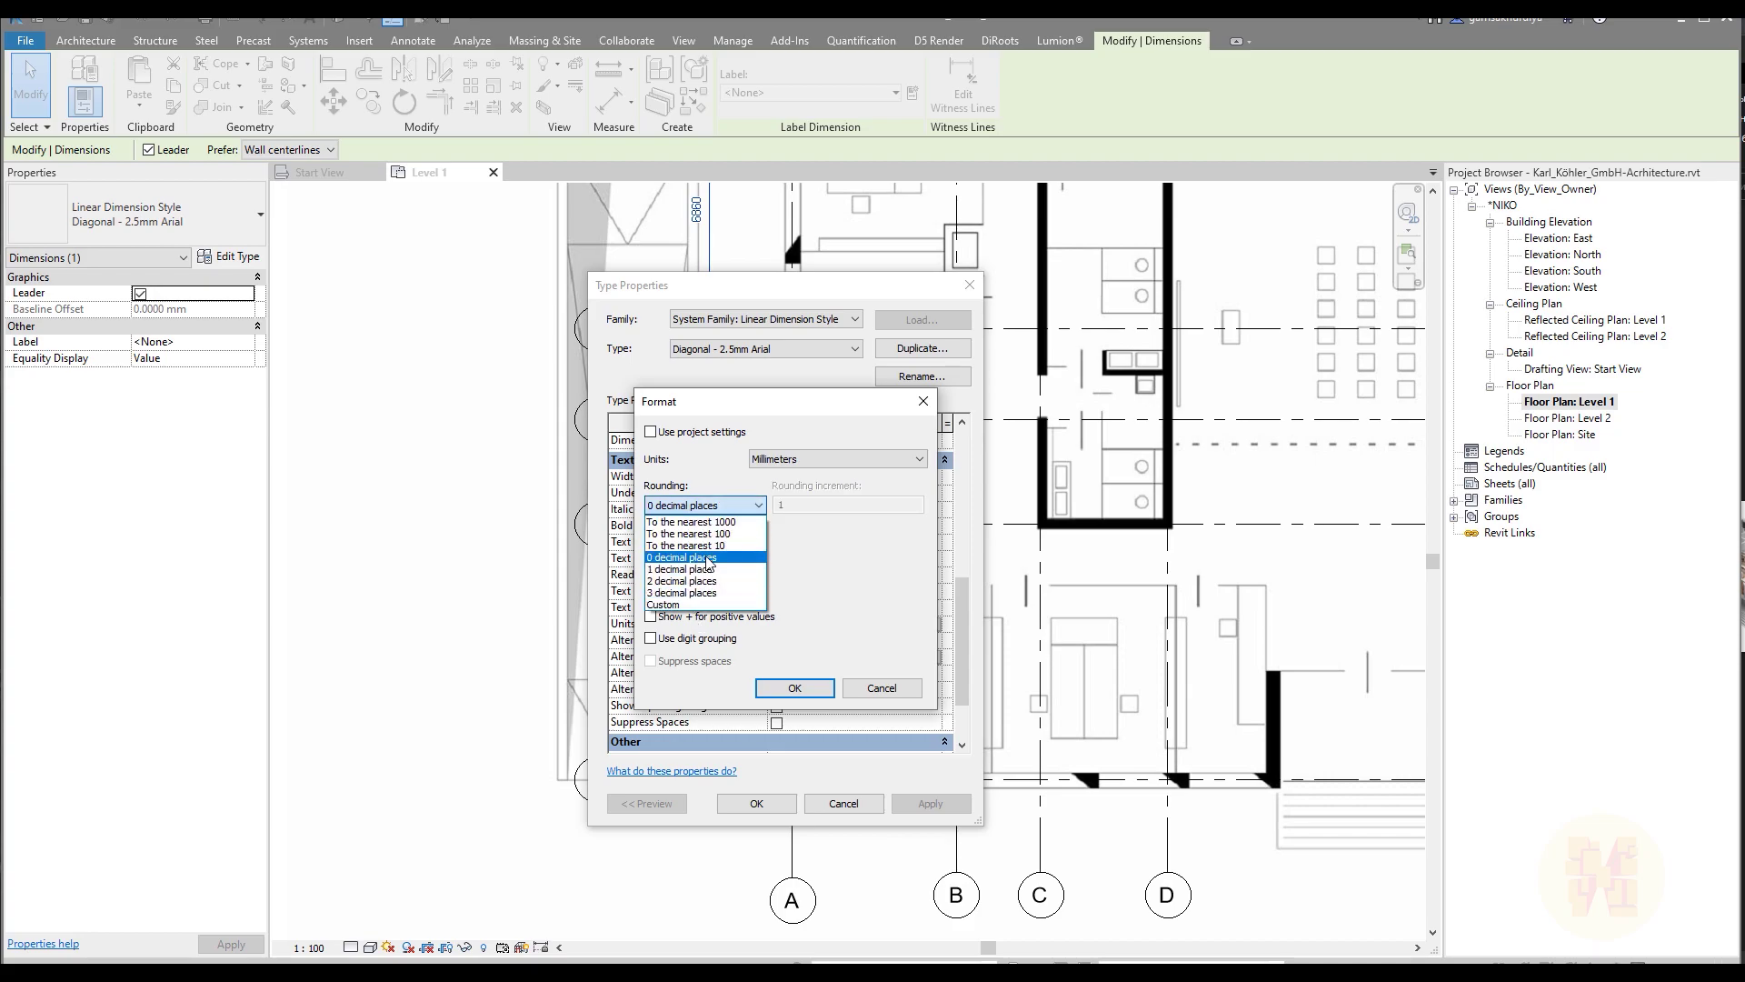
click(733, 520)
click(733, 507)
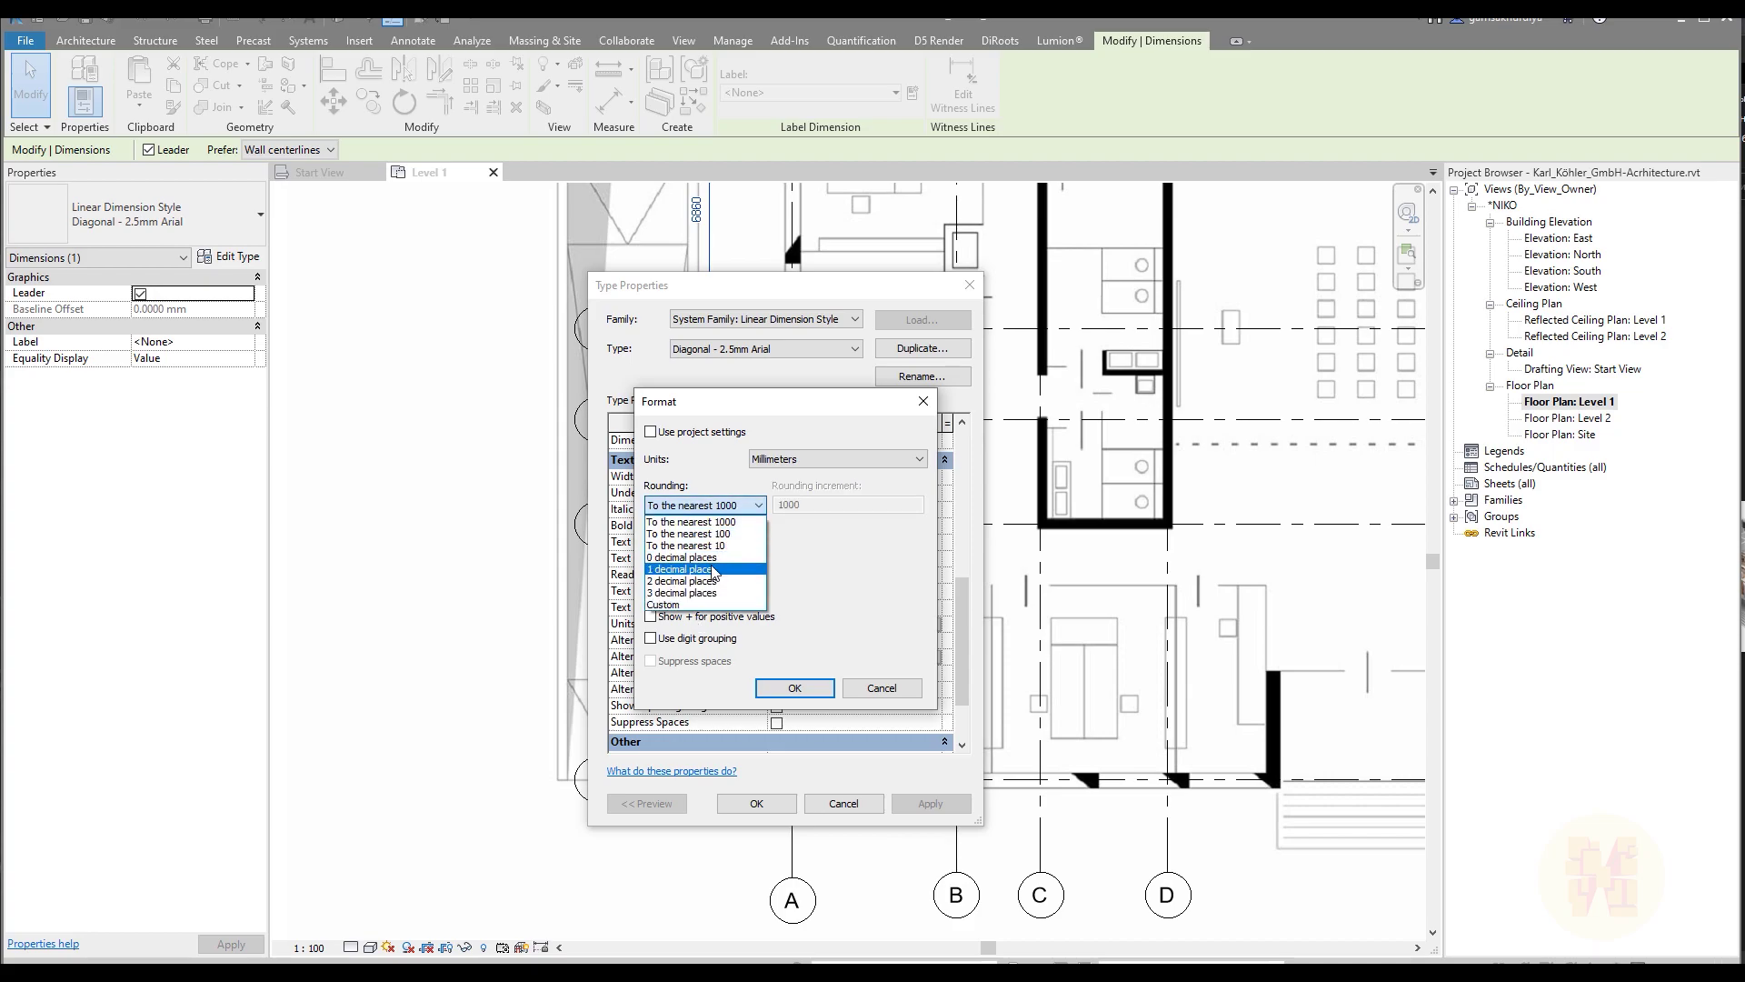
click(712, 594)
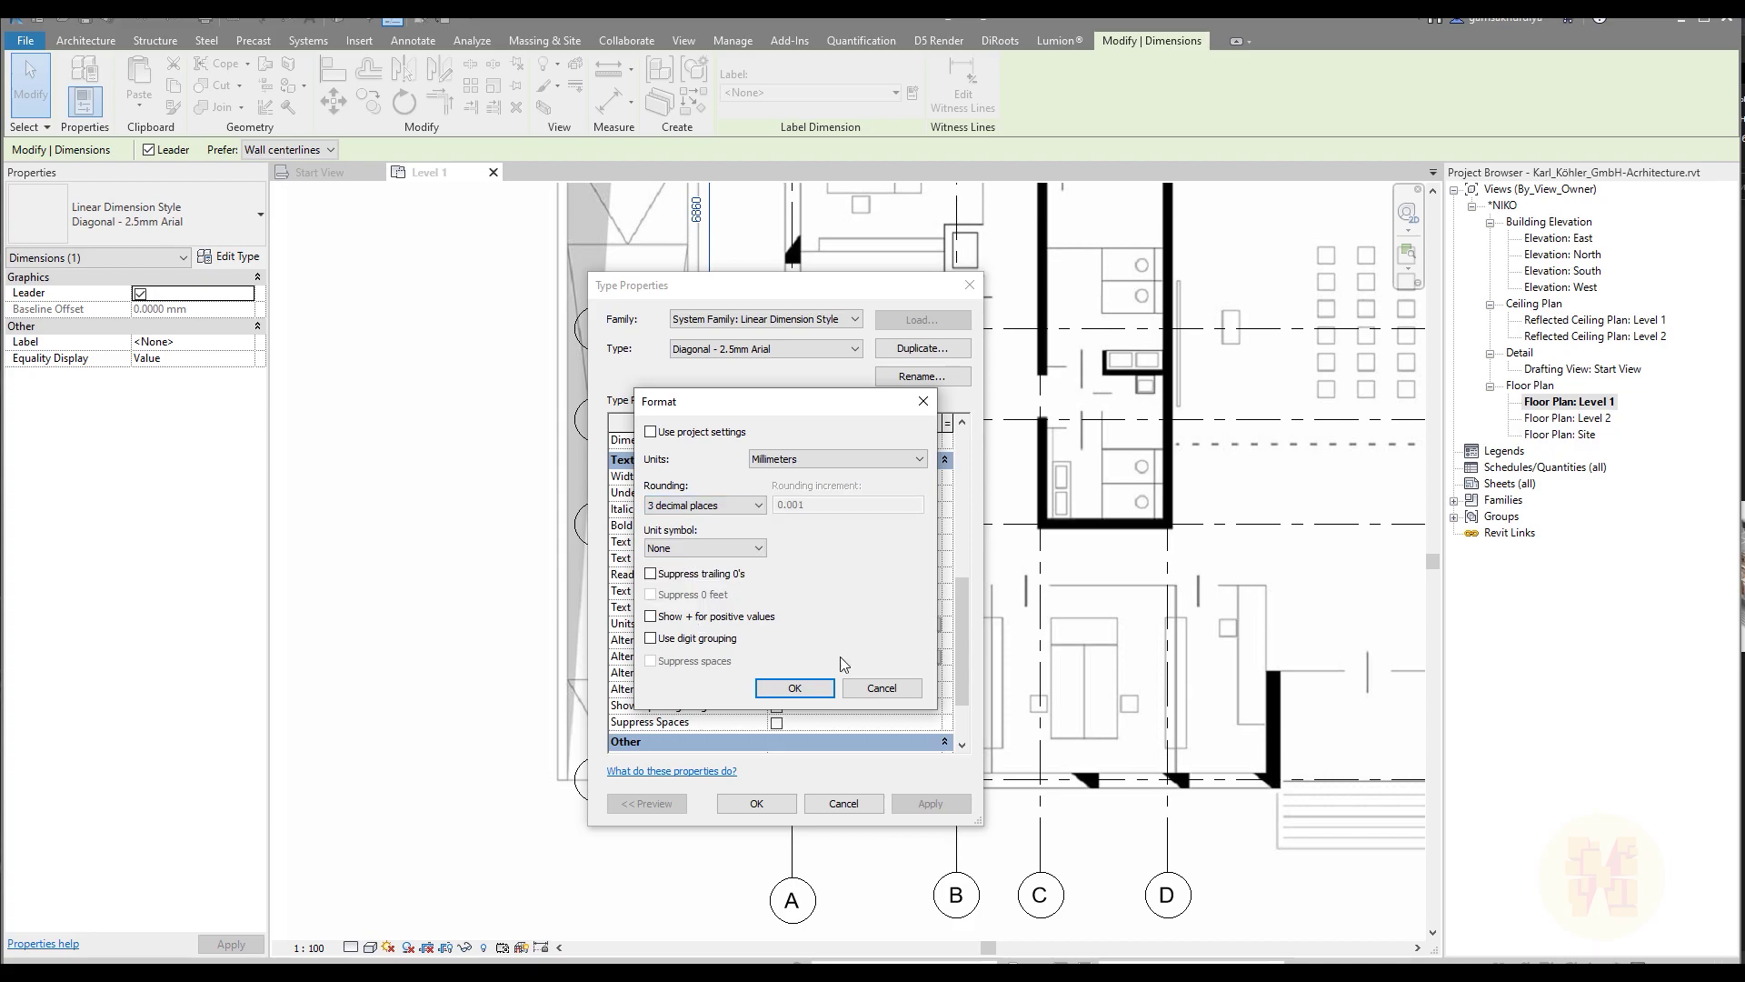
click(795, 689)
click(756, 803)
key(Escape)
- Place a continuous aligned dimension string through grids A to G, between the south facade and the grid bubbles
middle_drag(818, 462, 802, 650)
middle_drag(786, 308, 761, 464)
middle_drag(796, 654, 666, 208)
middle_drag(691, 545, 669, 318)
key(d)
key(i)
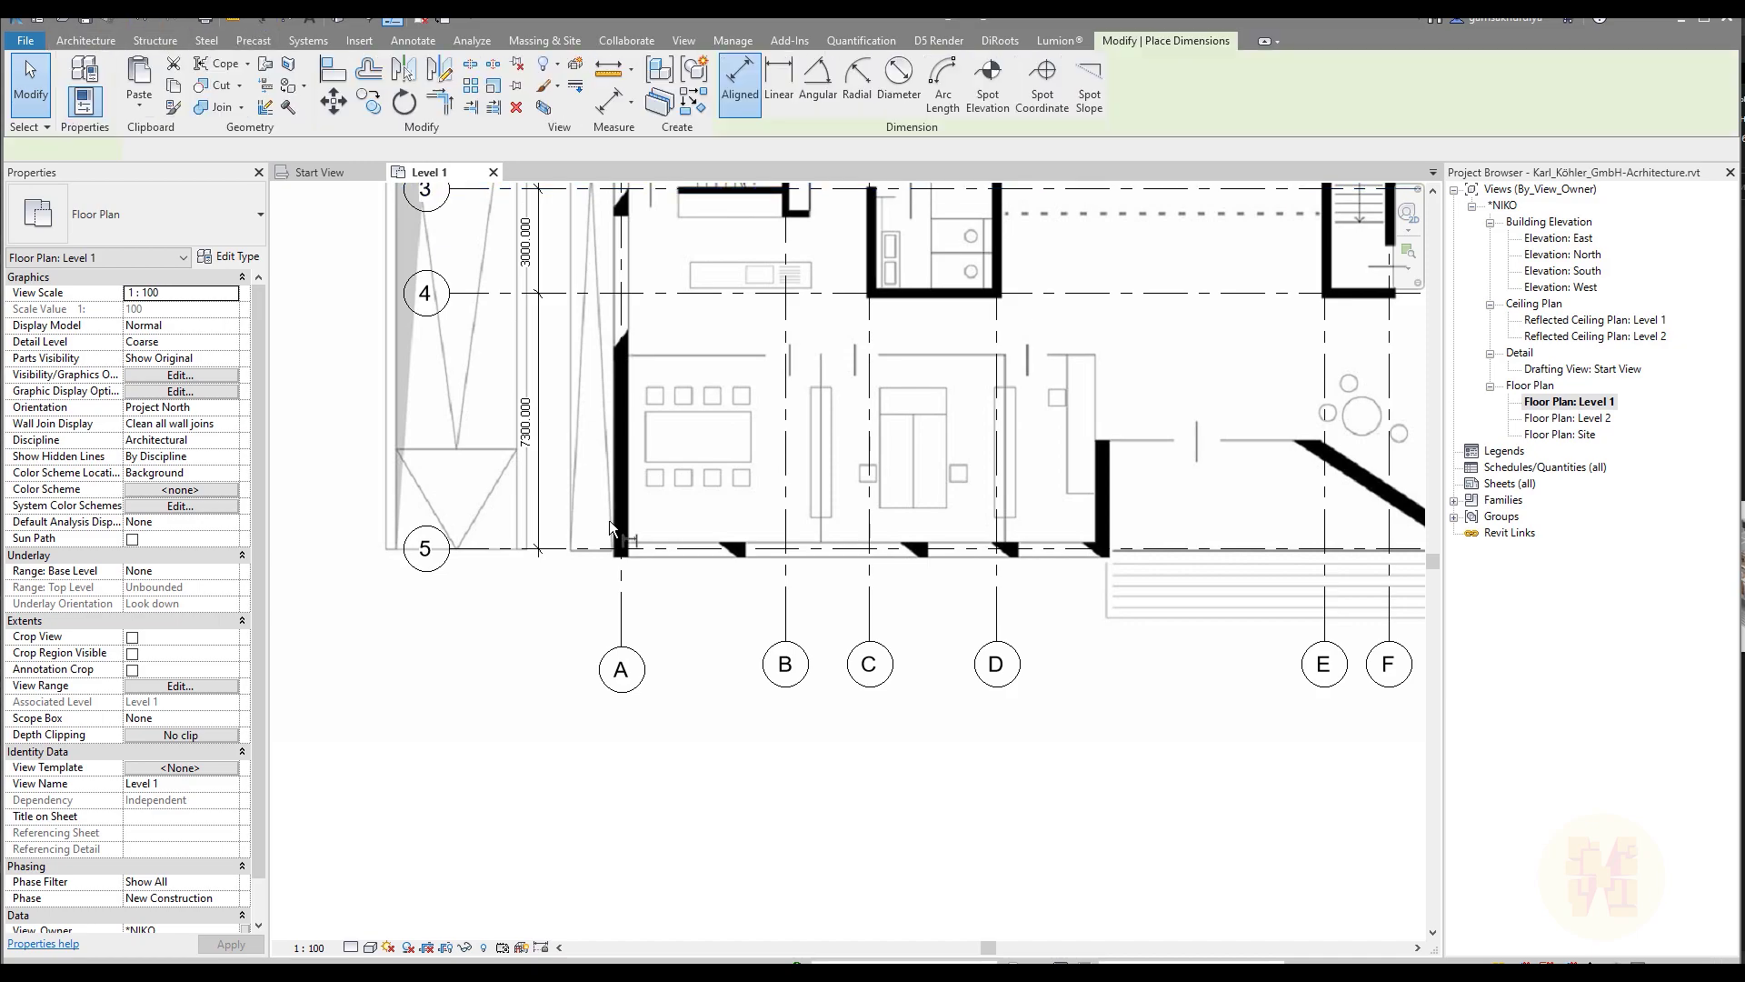
click(627, 600)
click(787, 624)
click(869, 618)
click(998, 615)
middle_drag(1154, 632, 560, 591)
click(682, 570)
click(746, 571)
click(967, 572)
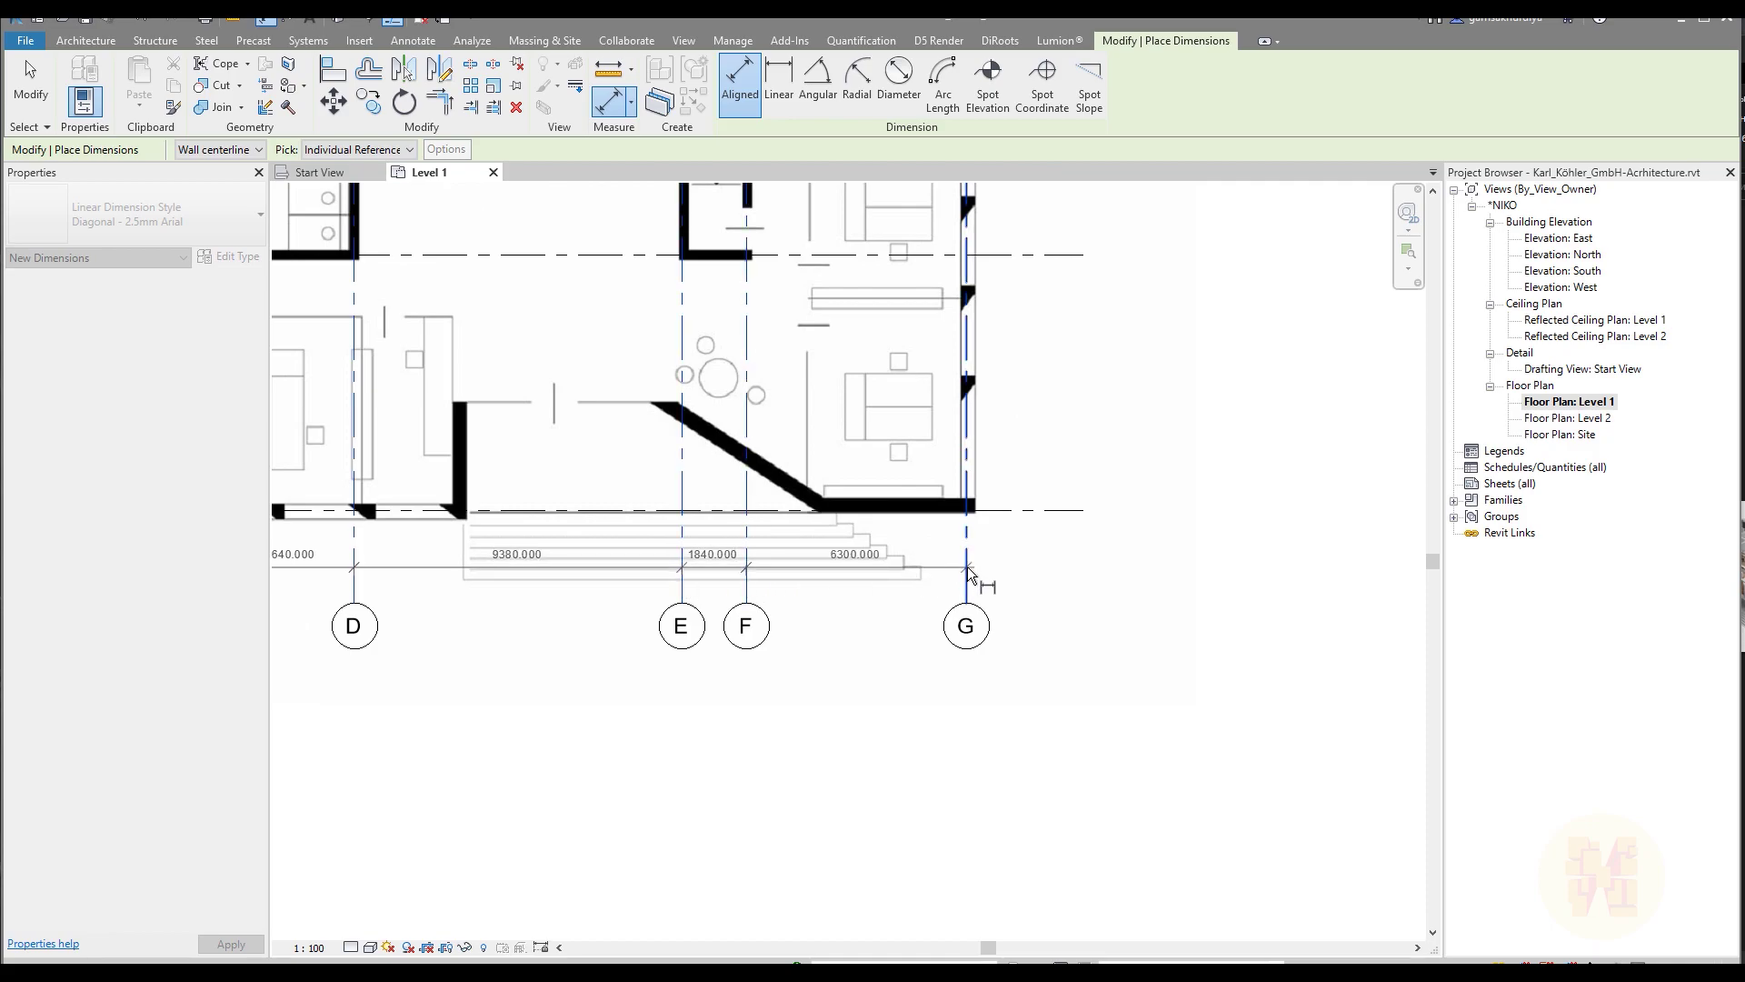
click(1193, 582)
key(Escape)
key(Escape)
- Extend the south ends of grids B to G slightly to line up their bubbles with grid A's bubble
click(745, 543)
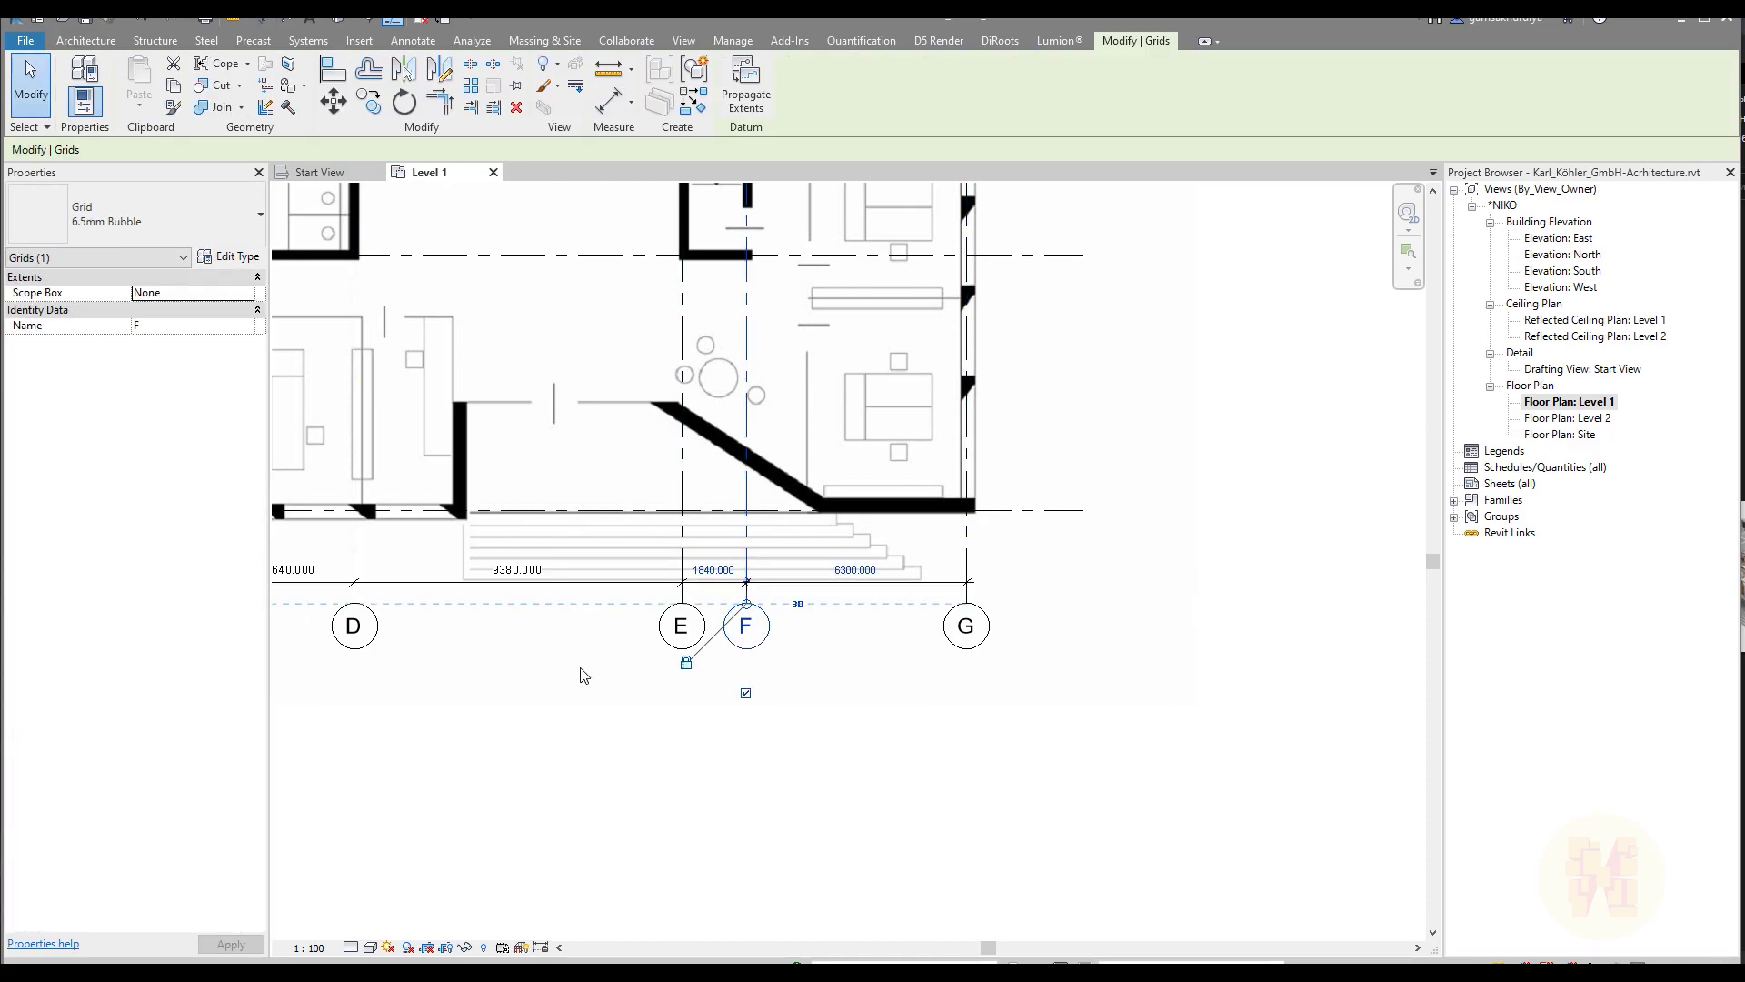
middle_drag(576, 670, 1033, 590)
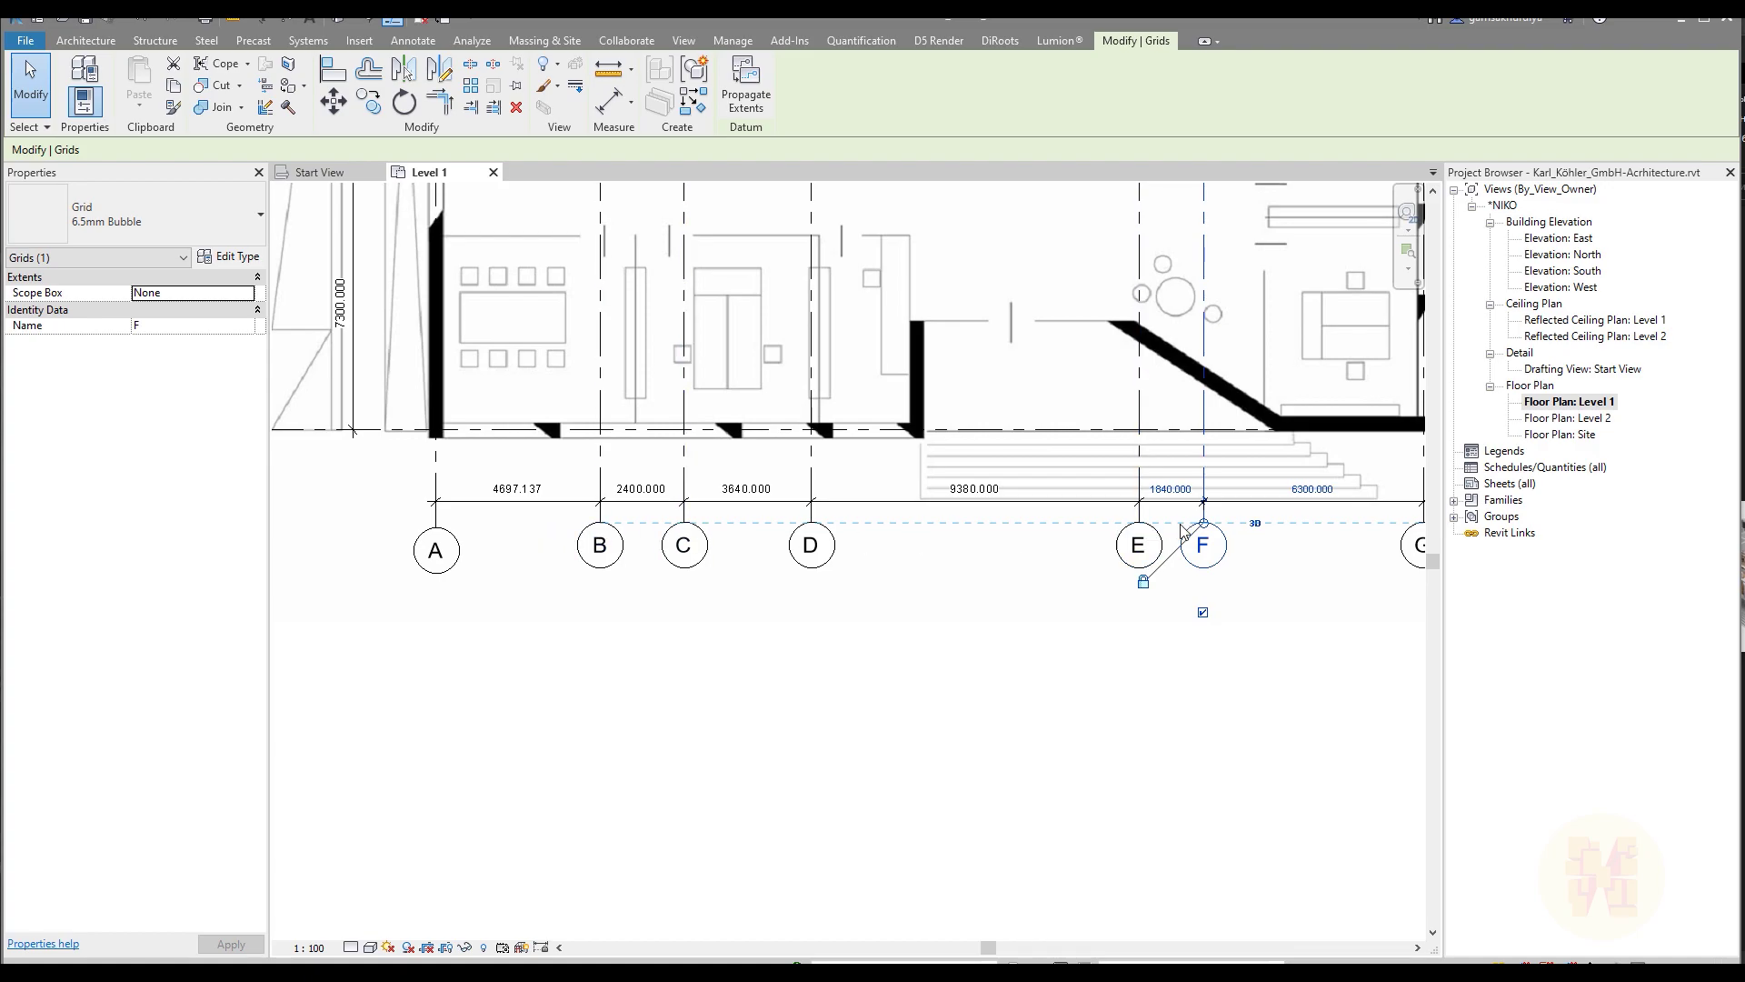
drag(1203, 523, 1201, 546)
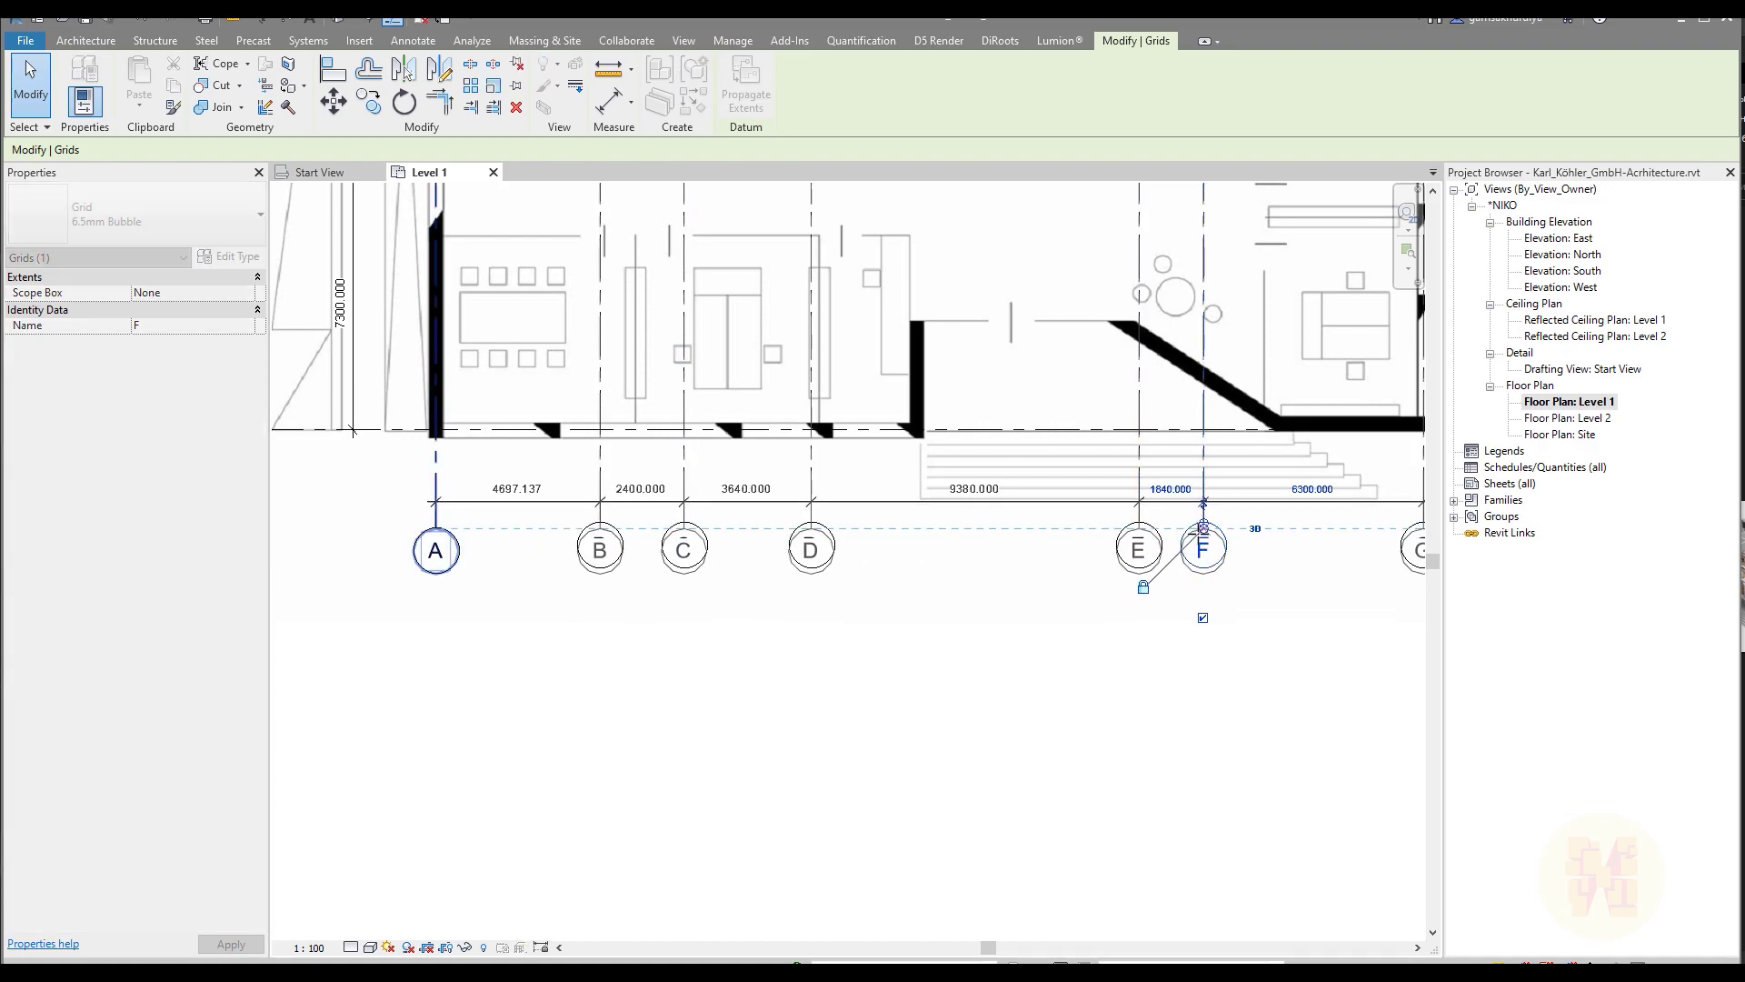
key(Escape)
- Set the units format of the Diagonal - 2.5mm Arial dimension type to use the project settings
middle_drag(997, 662, 934, 680)
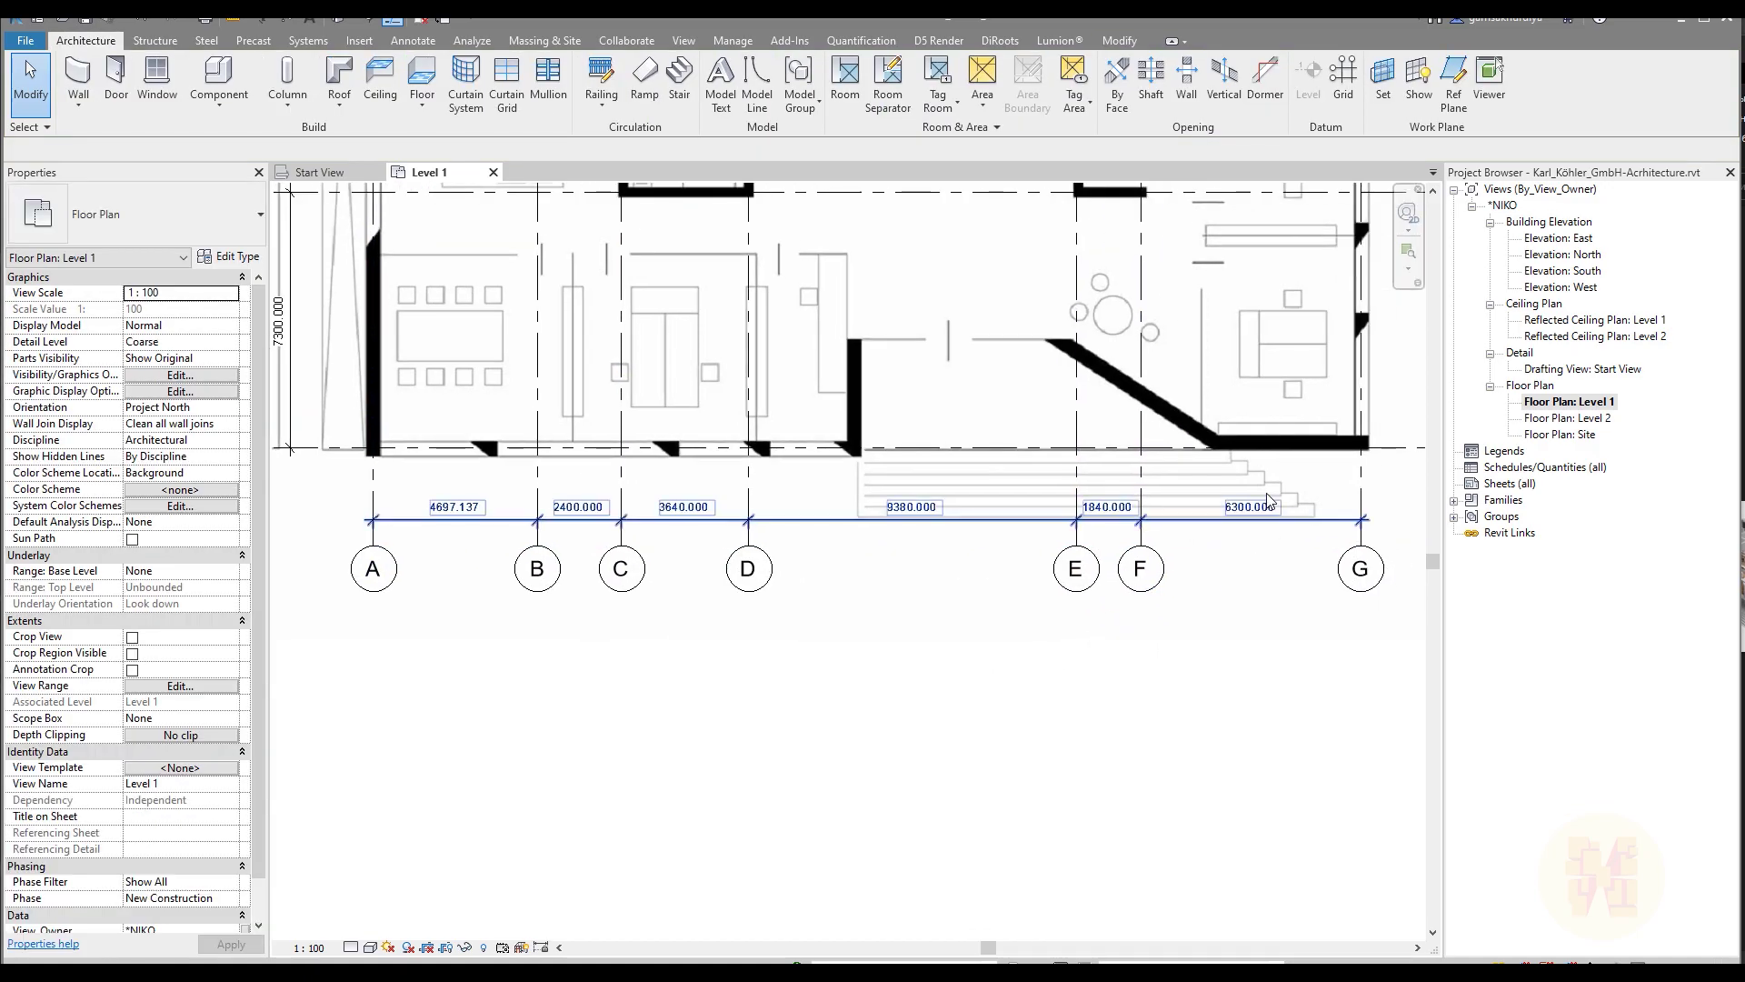
middle_drag(663, 470, 782, 510)
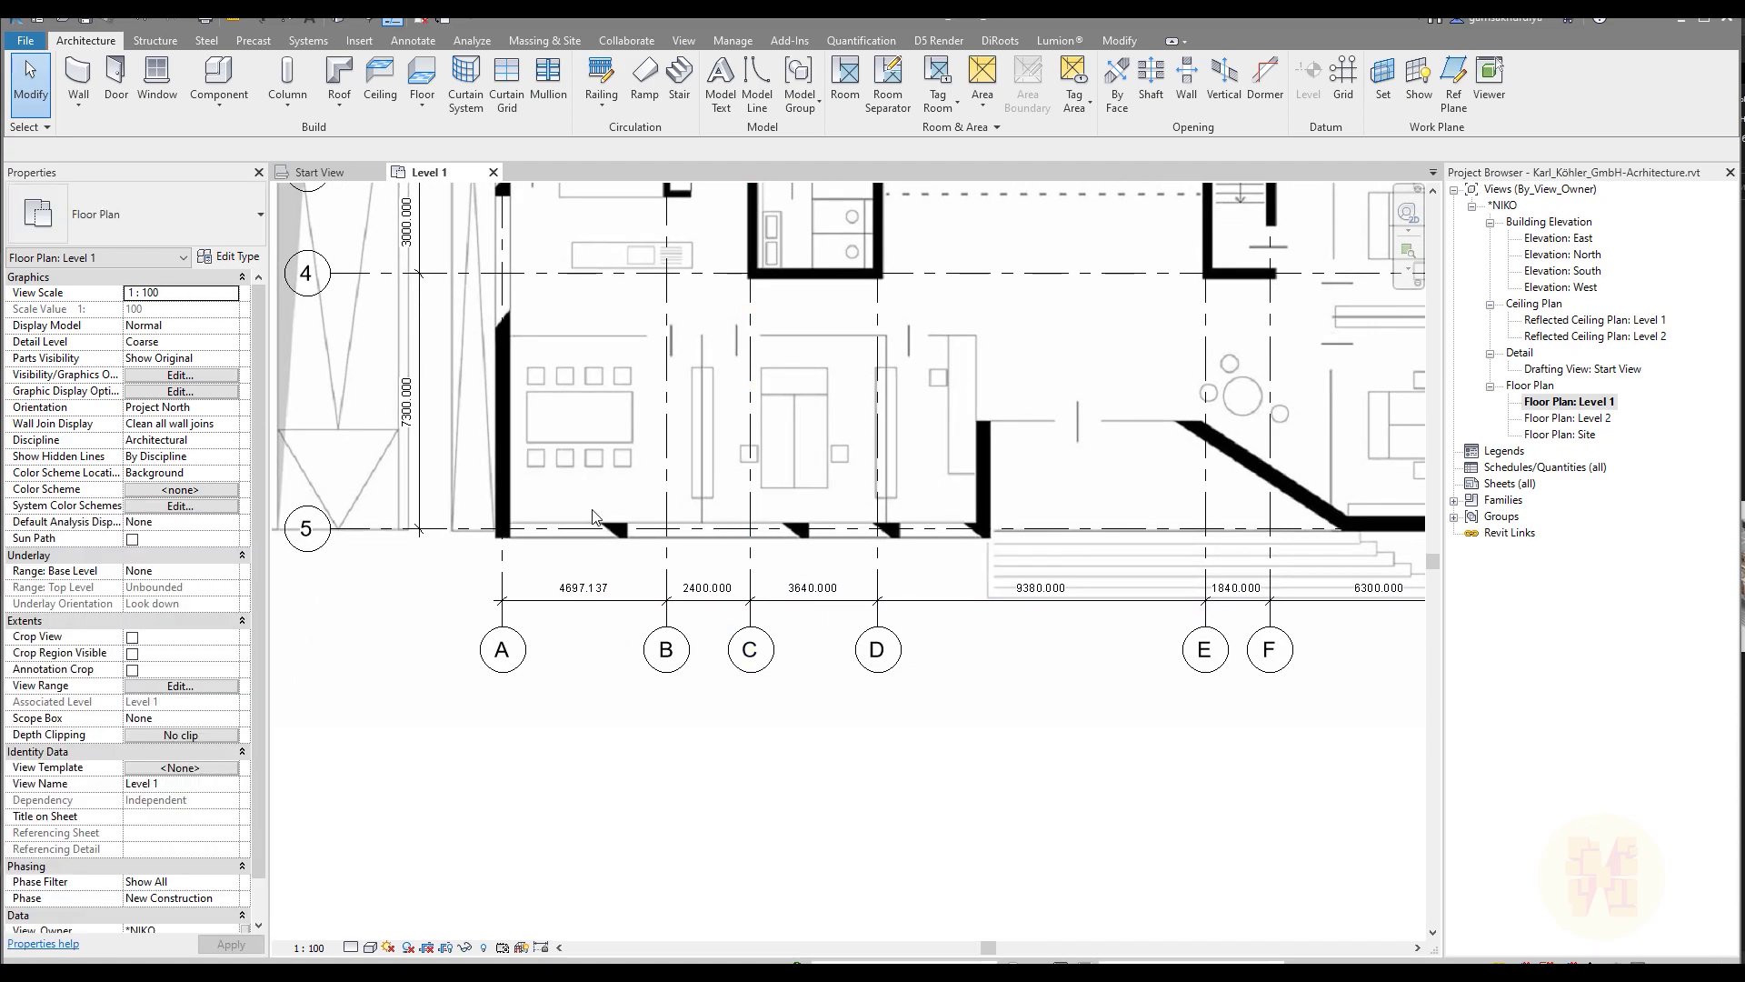
double_click(718, 602)
scroll(877, 636, down, 8)
click(877, 558)
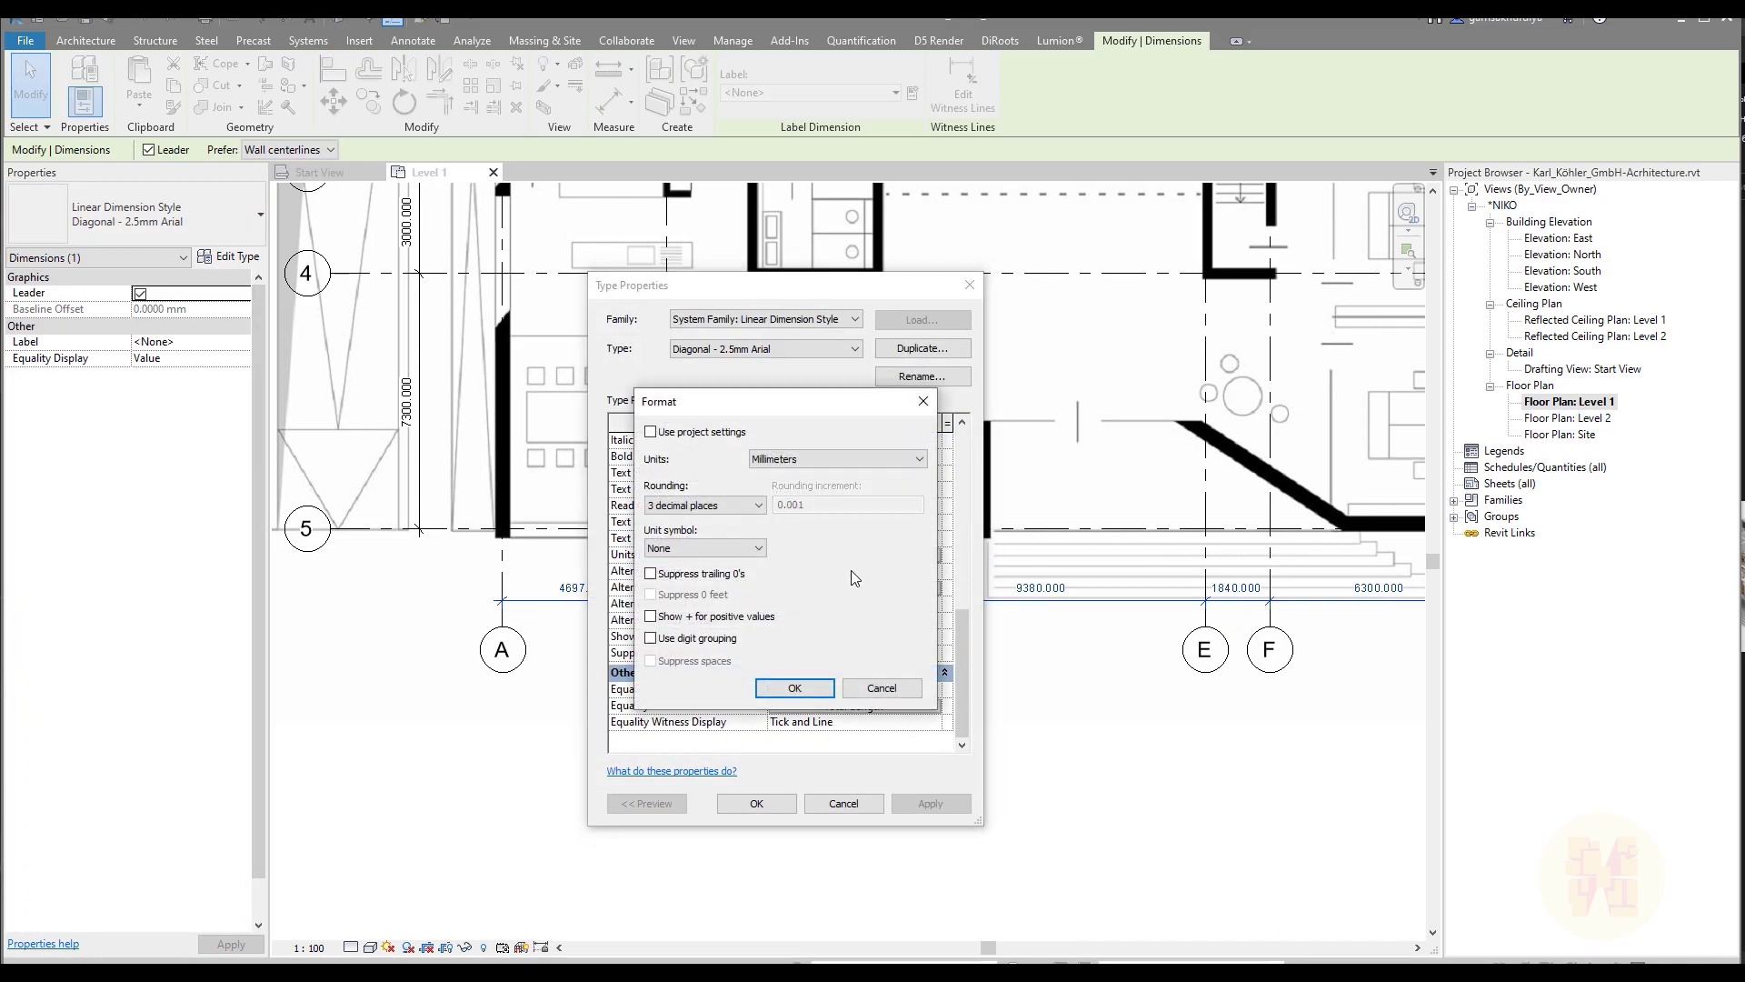
click(651, 432)
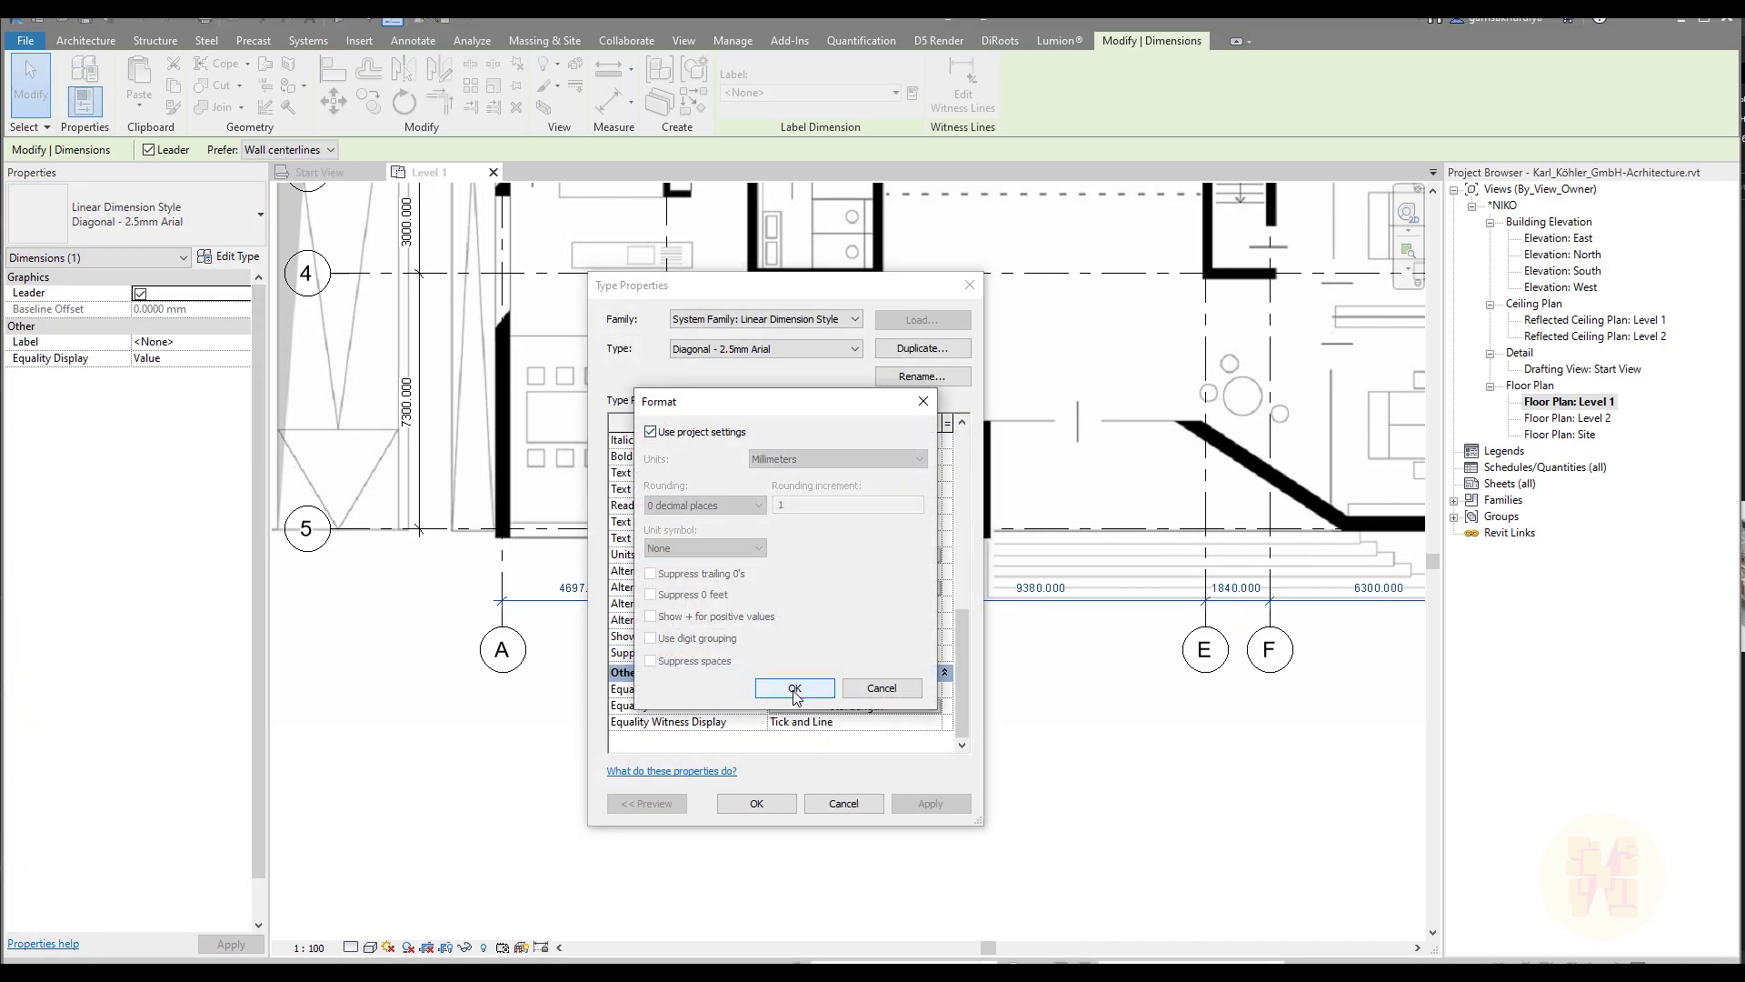
click(794, 688)
click(756, 802)
click(927, 762)
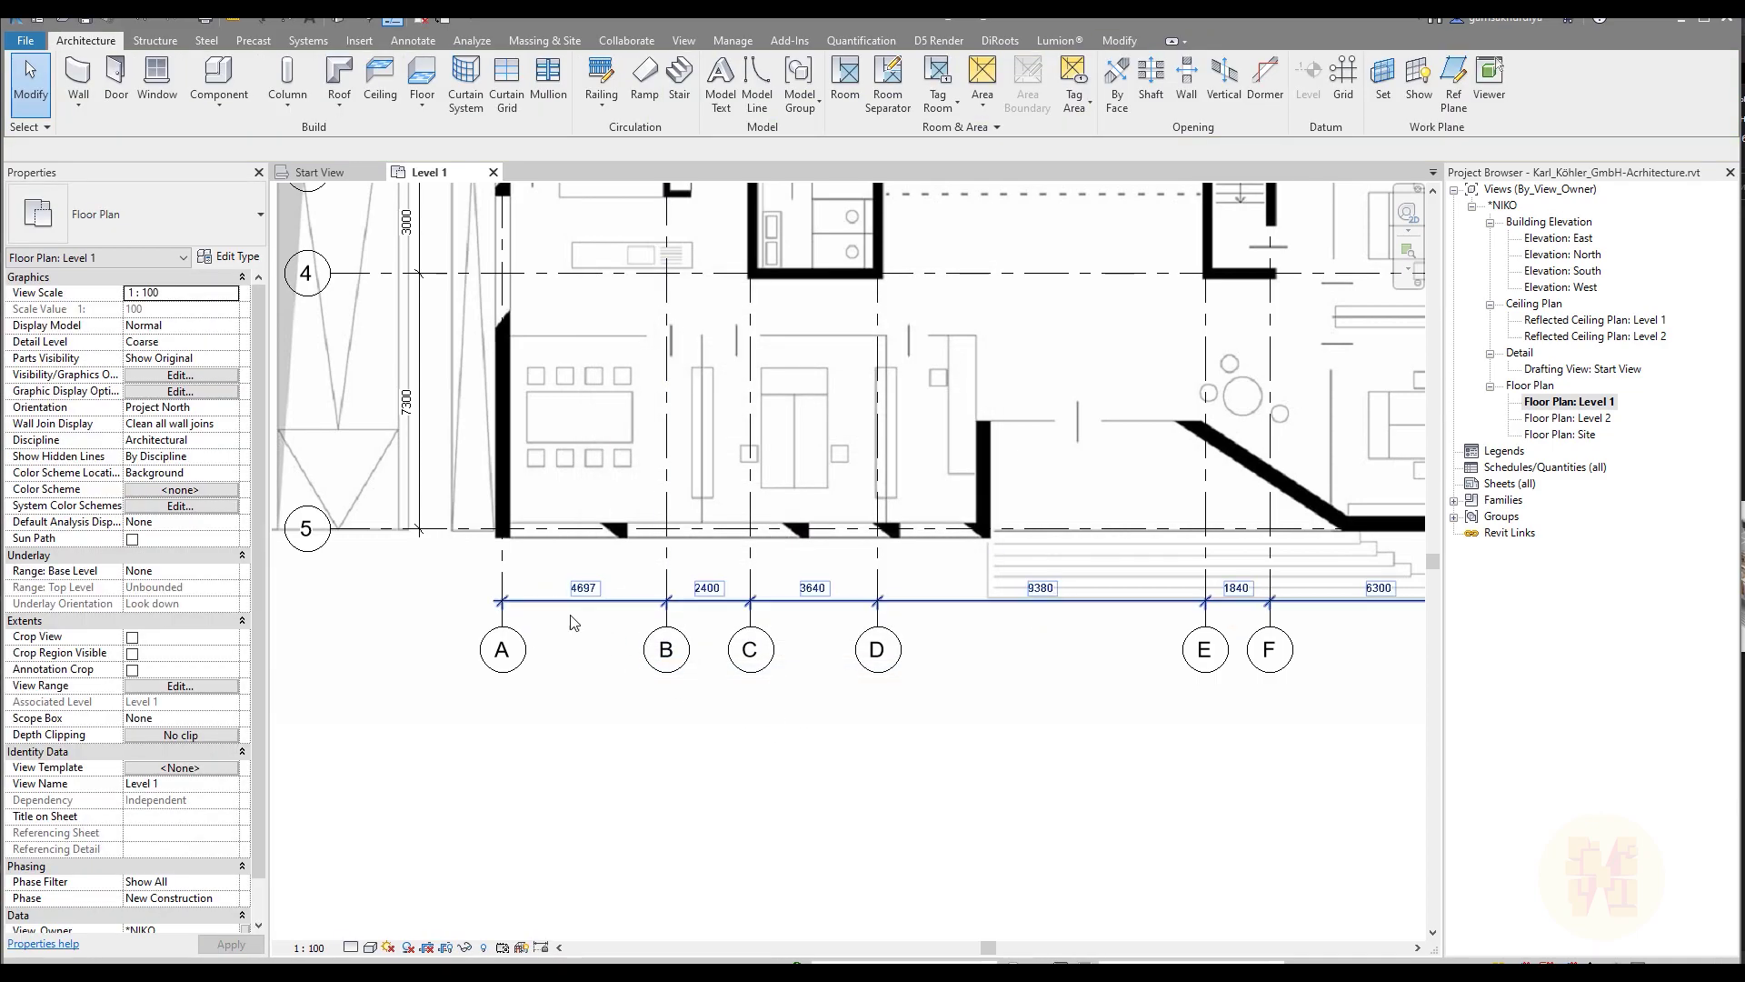
scroll(614, 617, up, 4)
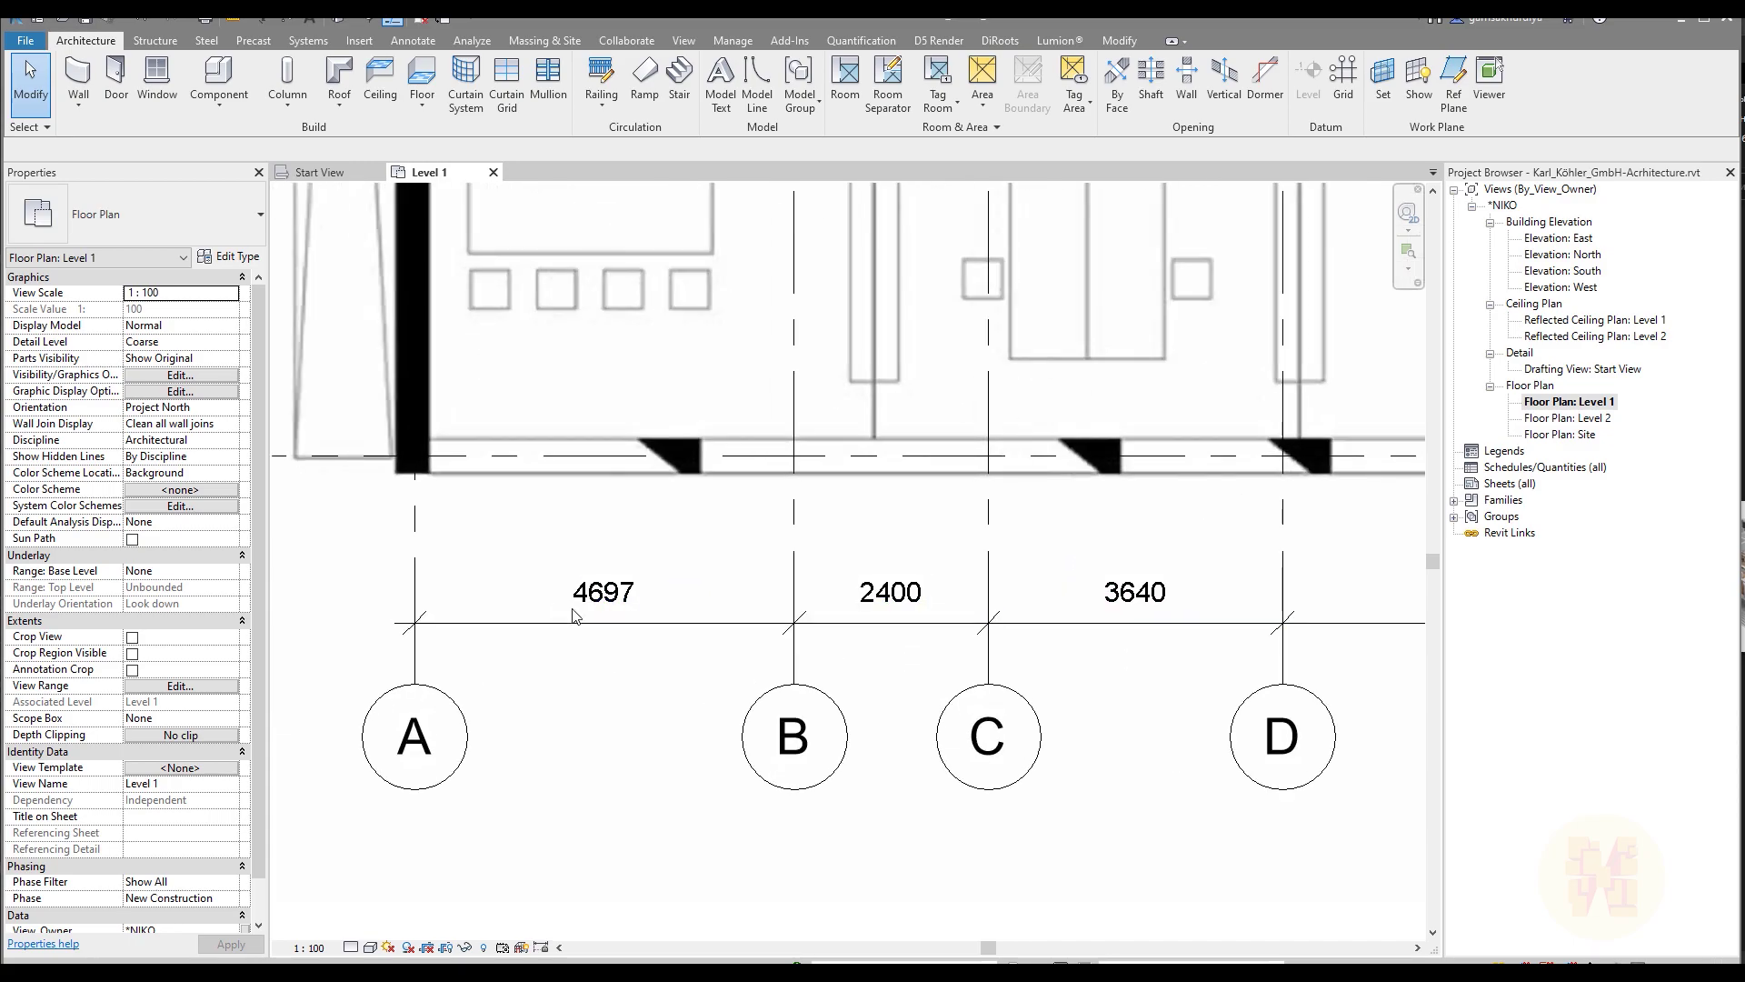
- Set the spacing between grids A and B to 4700 mm by moving grid A
click(415, 565)
click(604, 596)
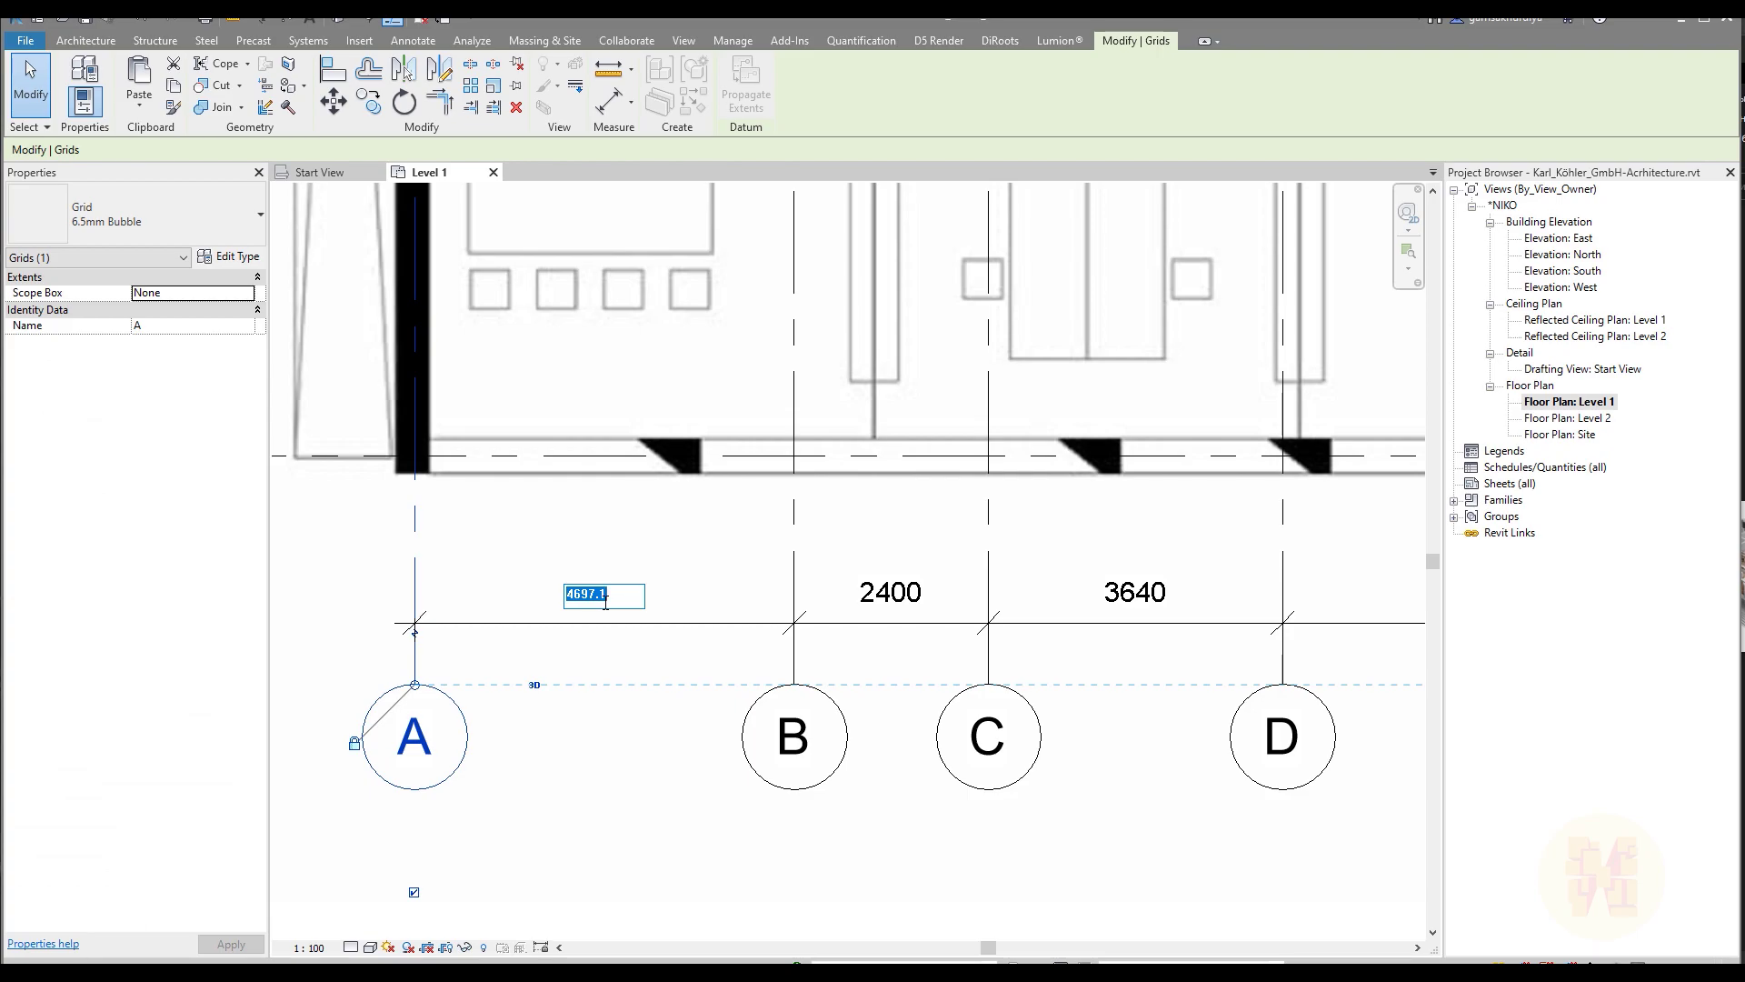
text(4700)
key(Return)
key(Escape)
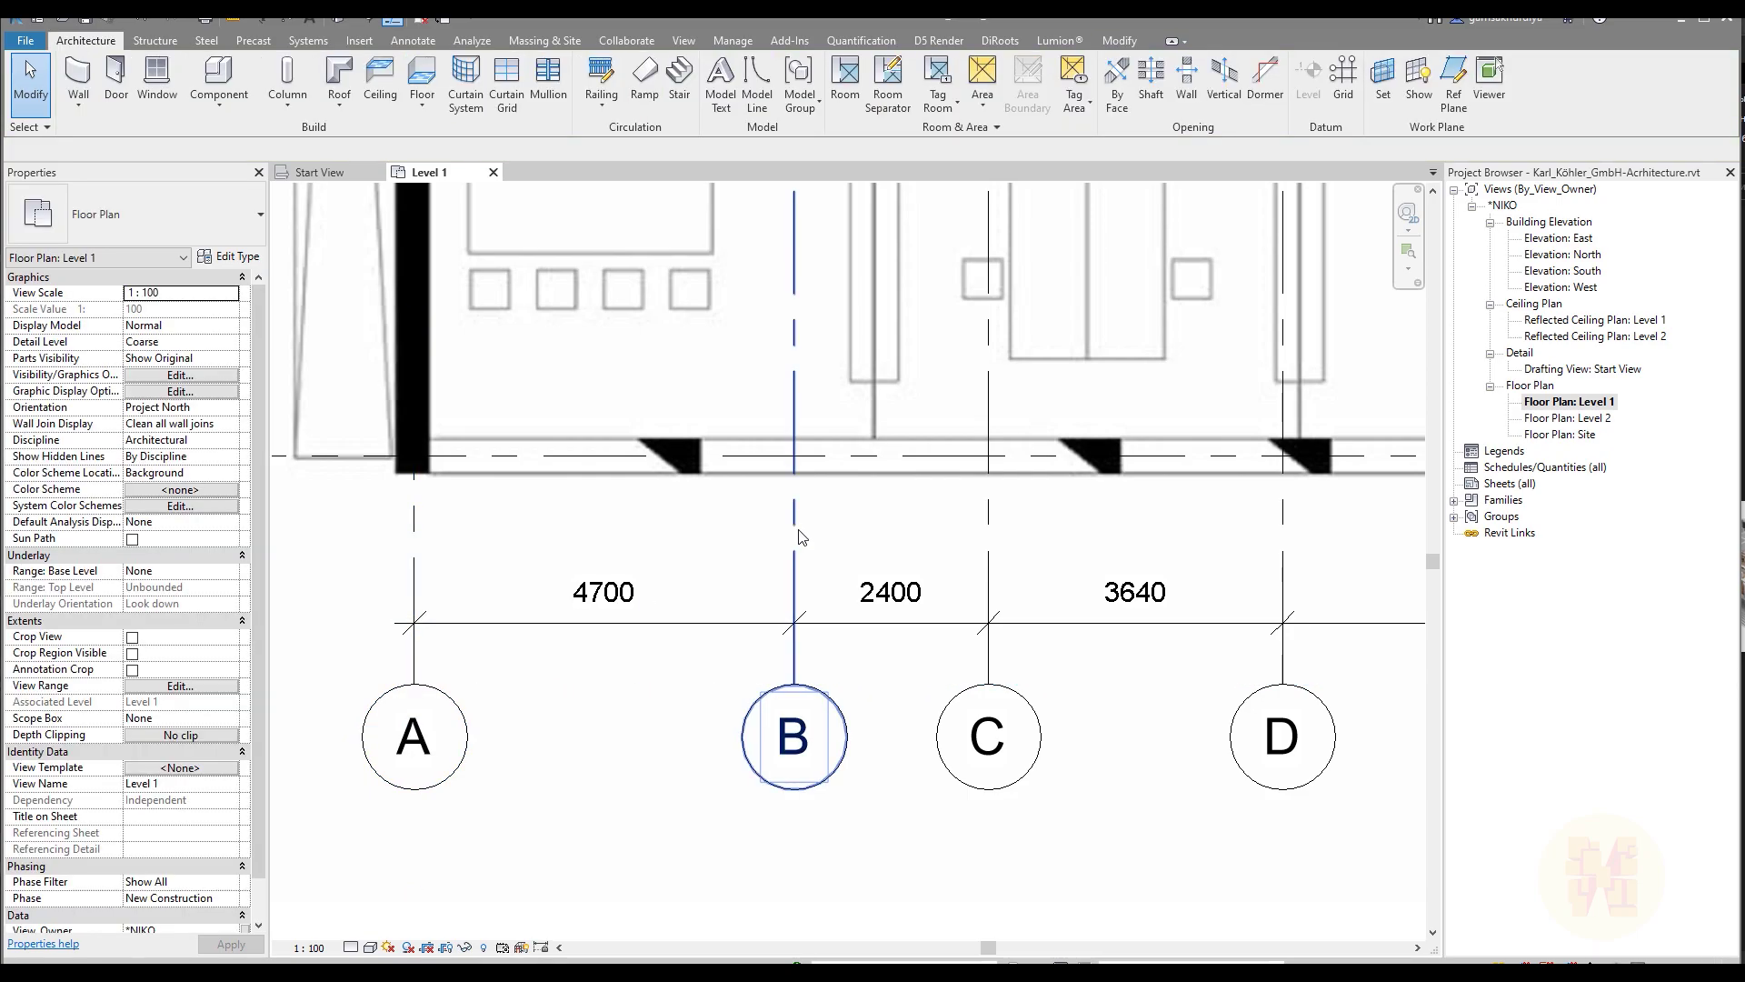
- Examine the dimension strings between the lettered grids along the south side and the numbered grids along the west side
scroll(882, 730, down, 5)
scroll(961, 688, up, 4)
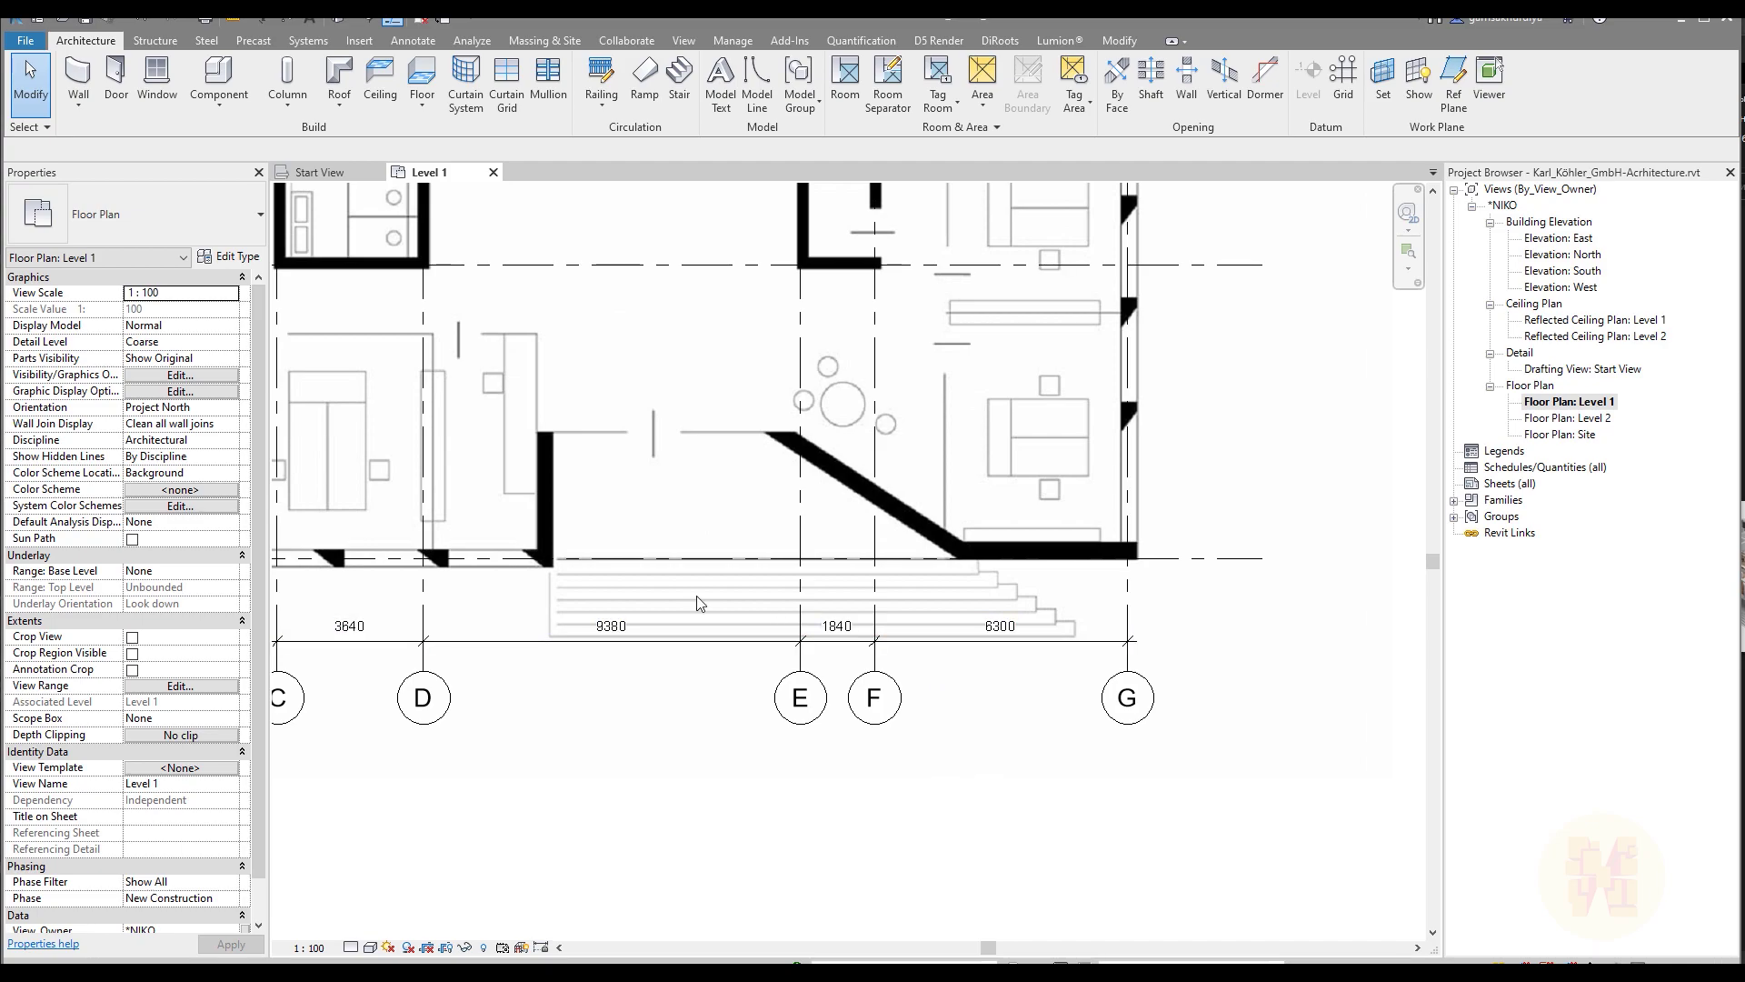
middle_drag(275, 386, 765, 606)
middle_drag(521, 580, 601, 851)
middle_drag(473, 350, 500, 705)
scroll(591, 657, down, 2)
scroll(541, 665, up, 2)
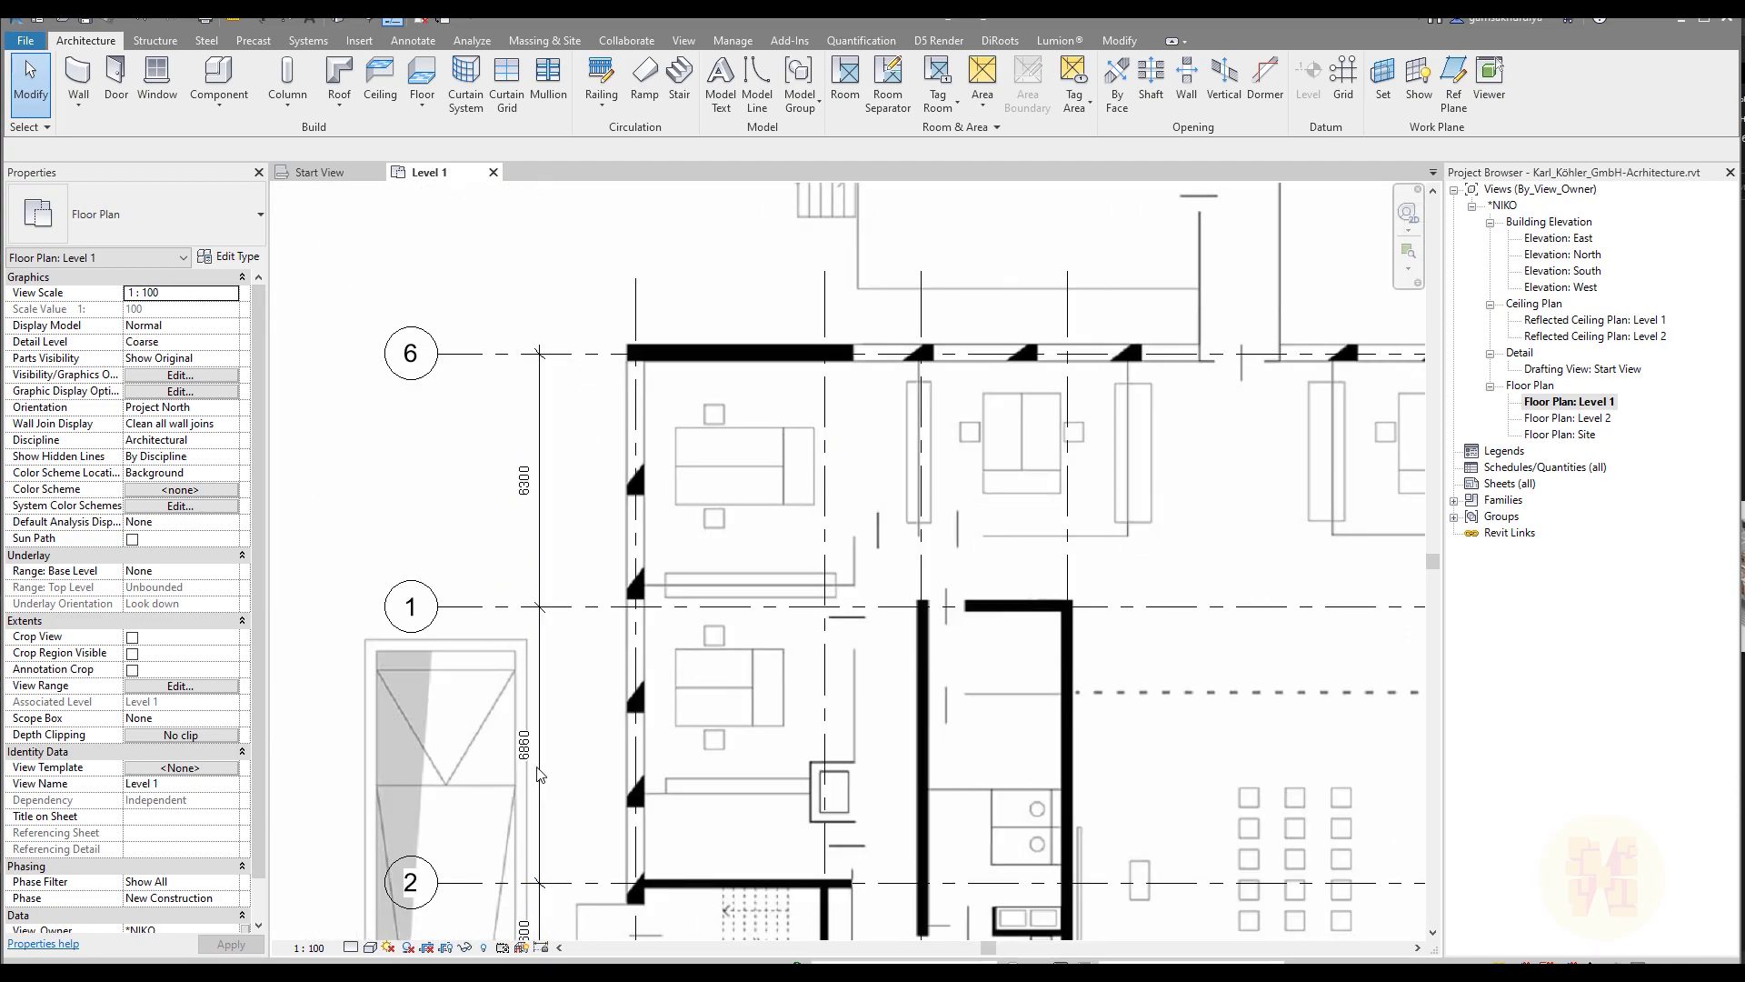
scroll(667, 735, down, 2)
middle_drag(1011, 794, 820, 462)
scroll(860, 534, down, 3)
scroll(859, 534, down, 1)
middle_drag(822, 591, 877, 587)
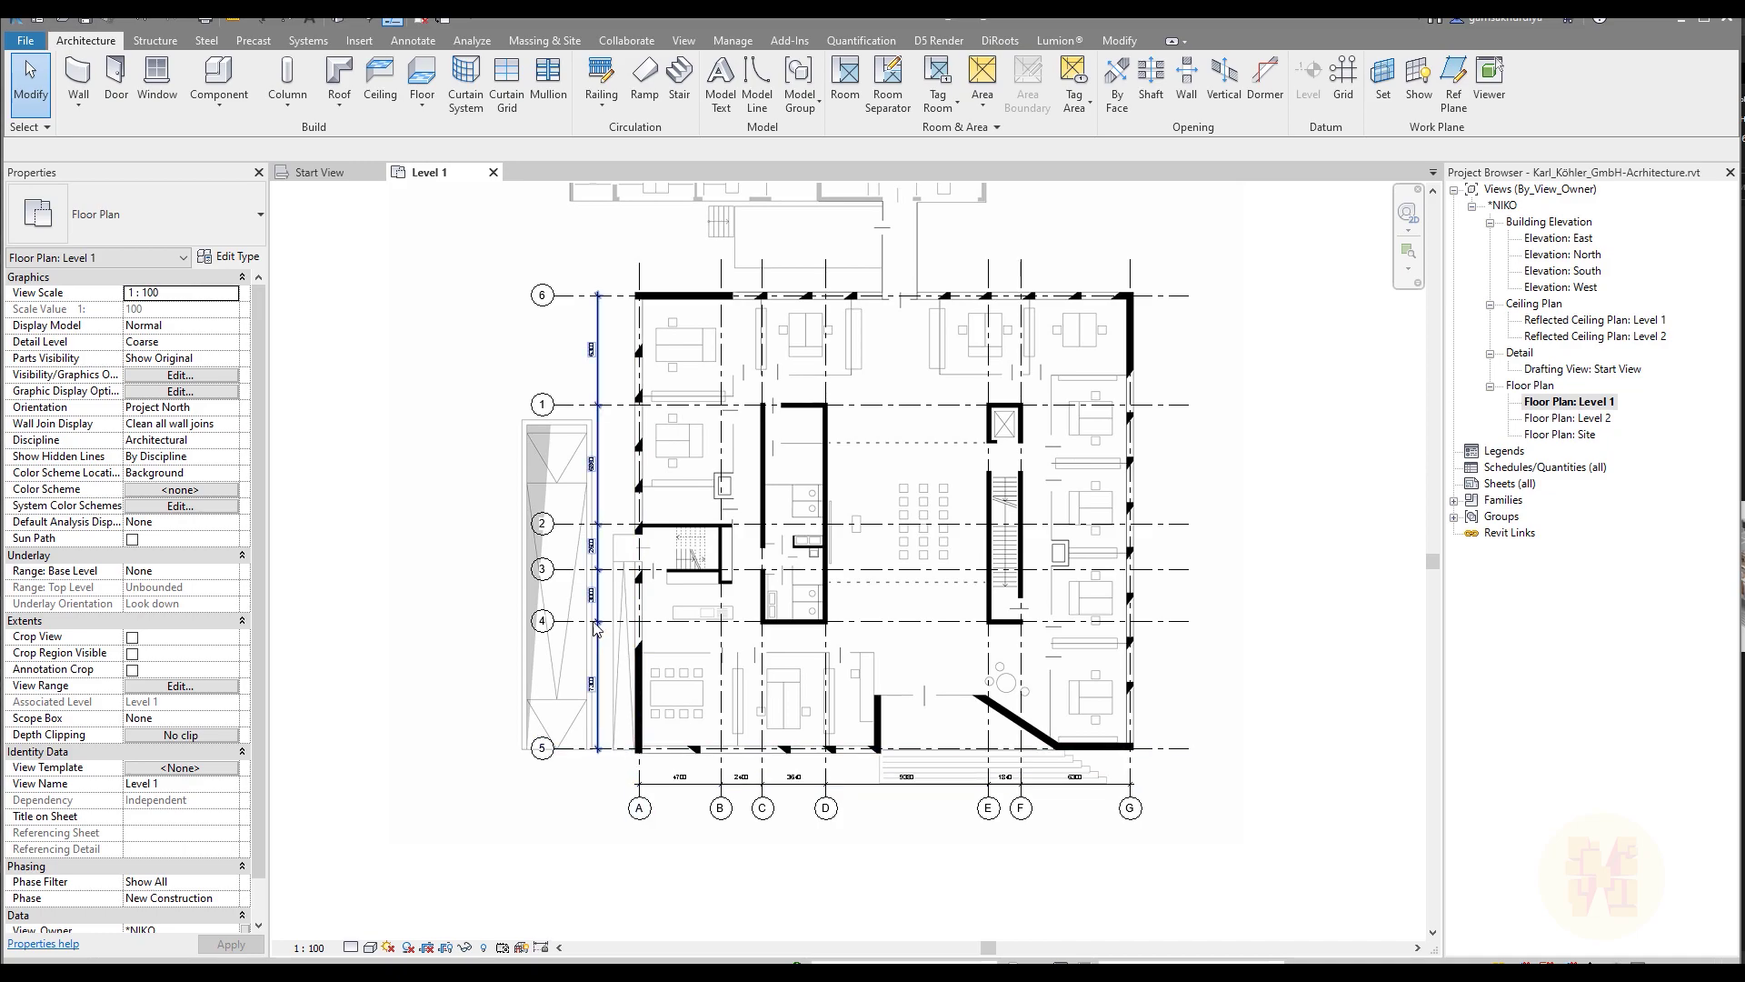
- Try to rename the southernmost grid, 5, as 1
click(542, 750)
scroll(542, 750, up, 3)
scroll(542, 755, up, 2)
click(200, 327)
mouse_move(323, 448)
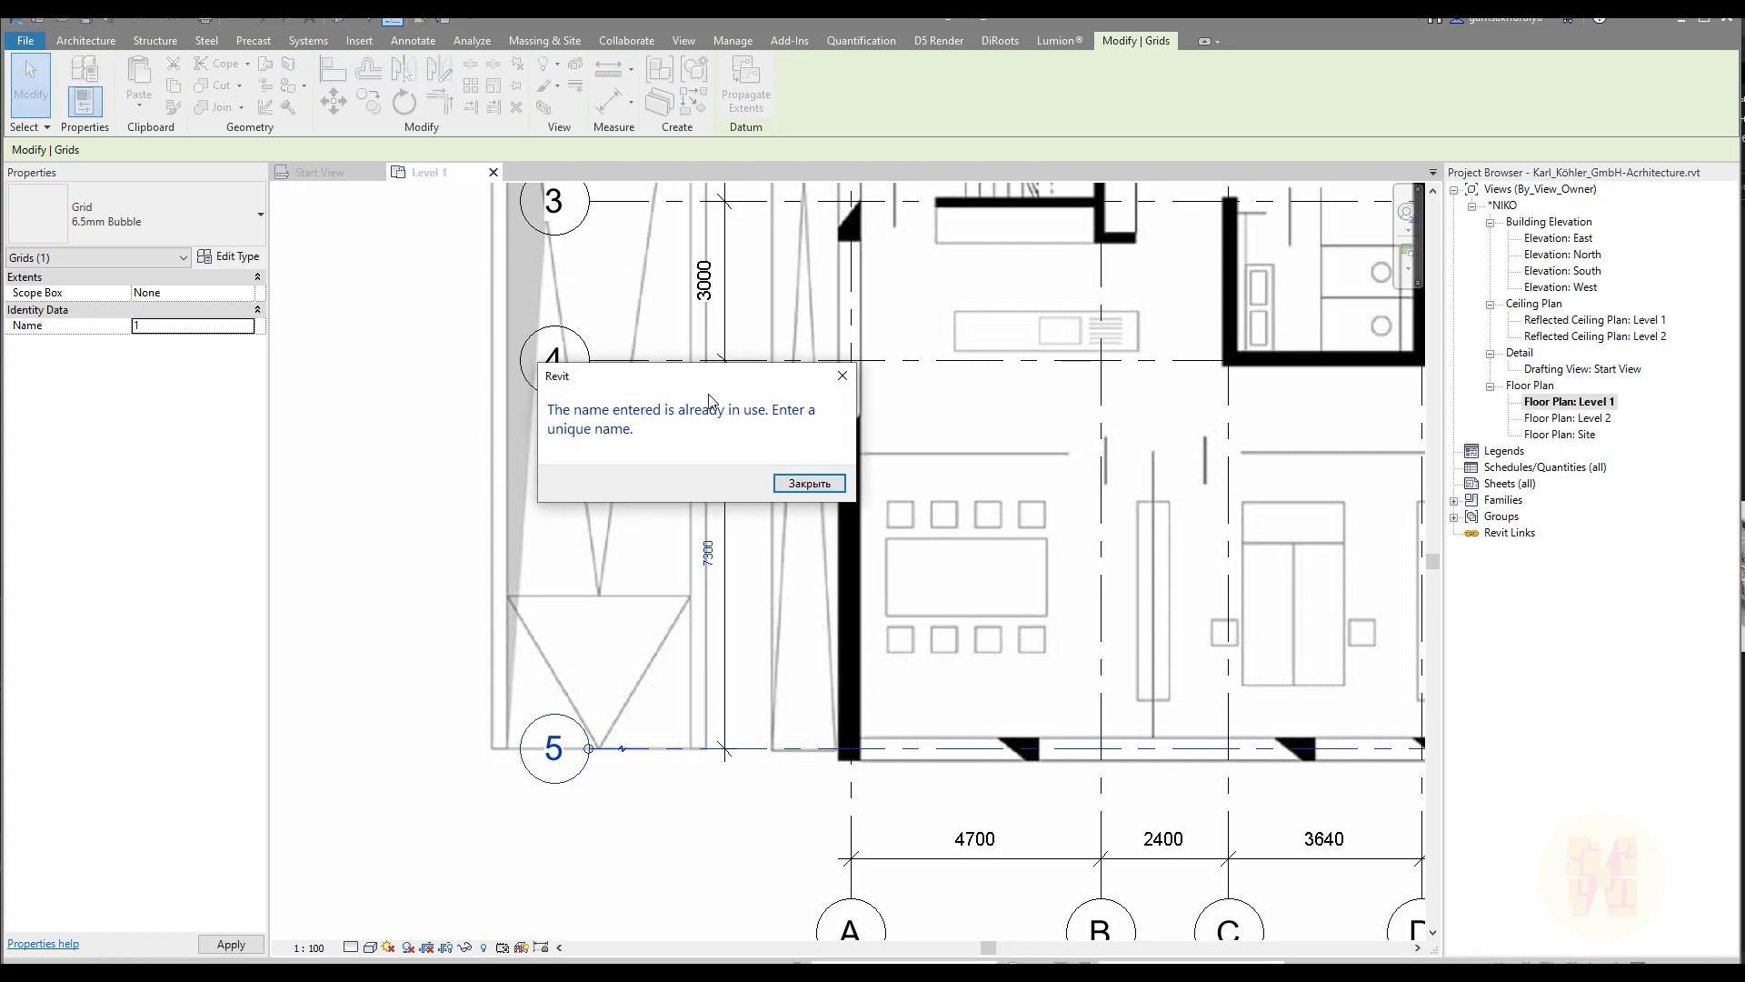
click(809, 484)
scroll(582, 482, down, 5)
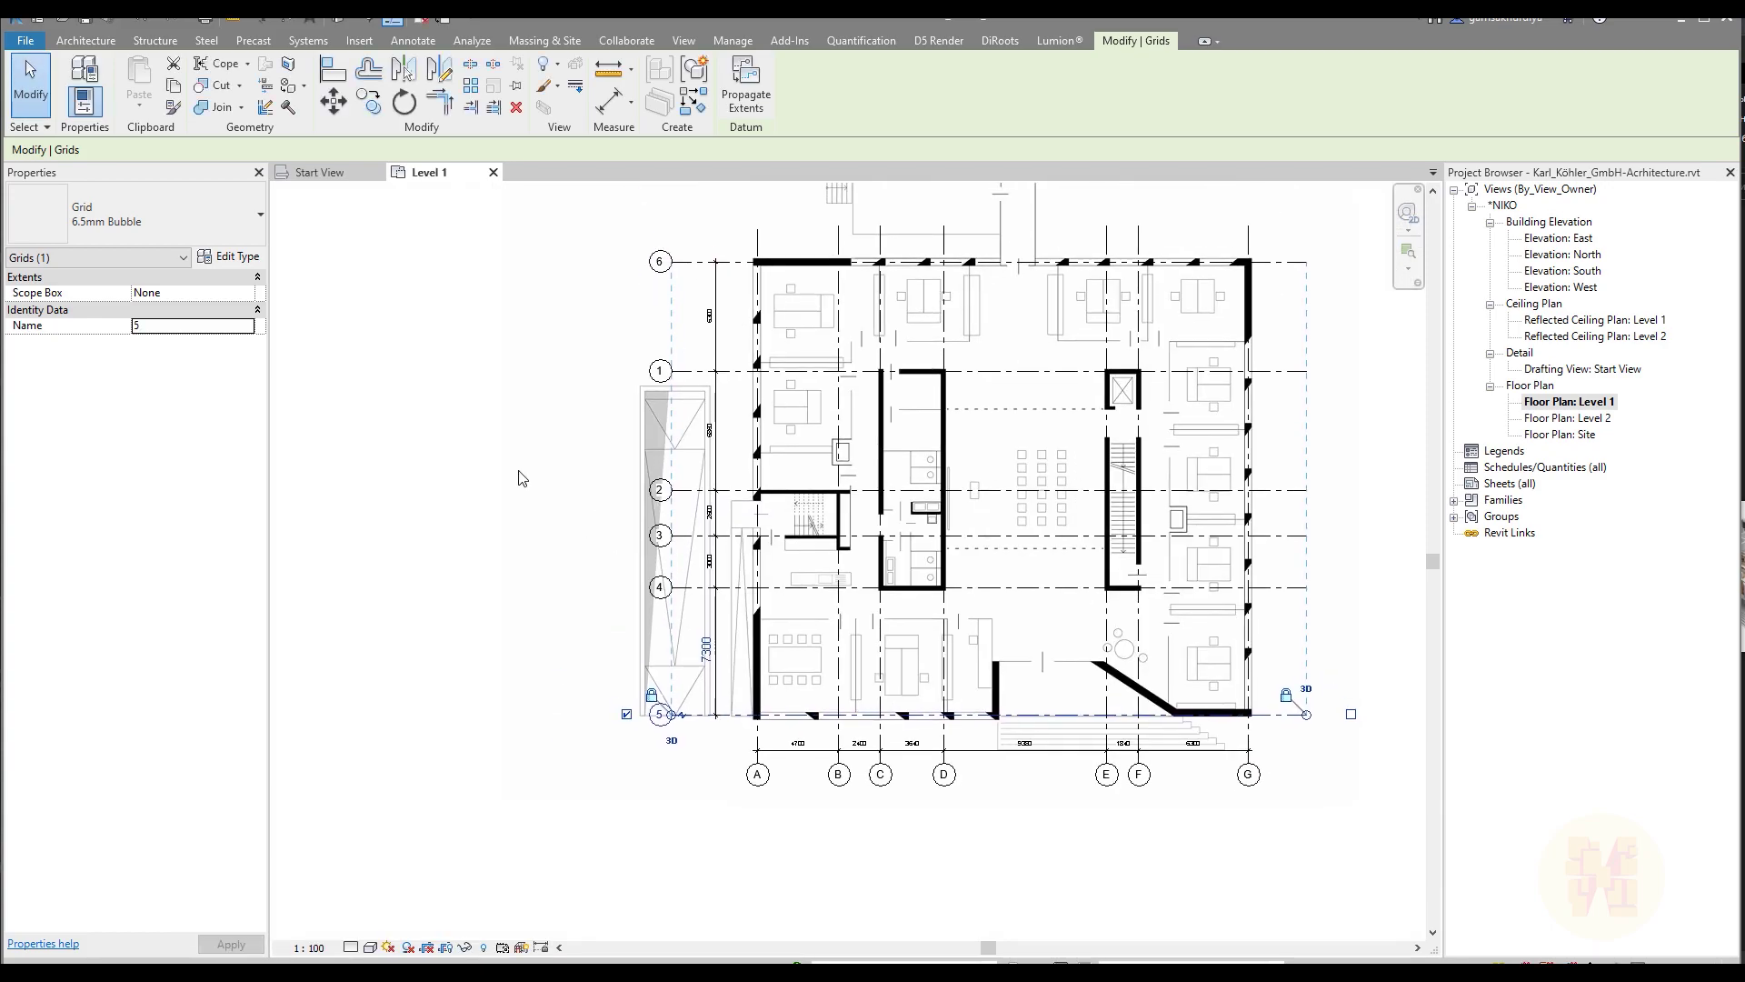
click(517, 467)
- Rename grid 1 as 12
scroll(641, 399, up, 3)
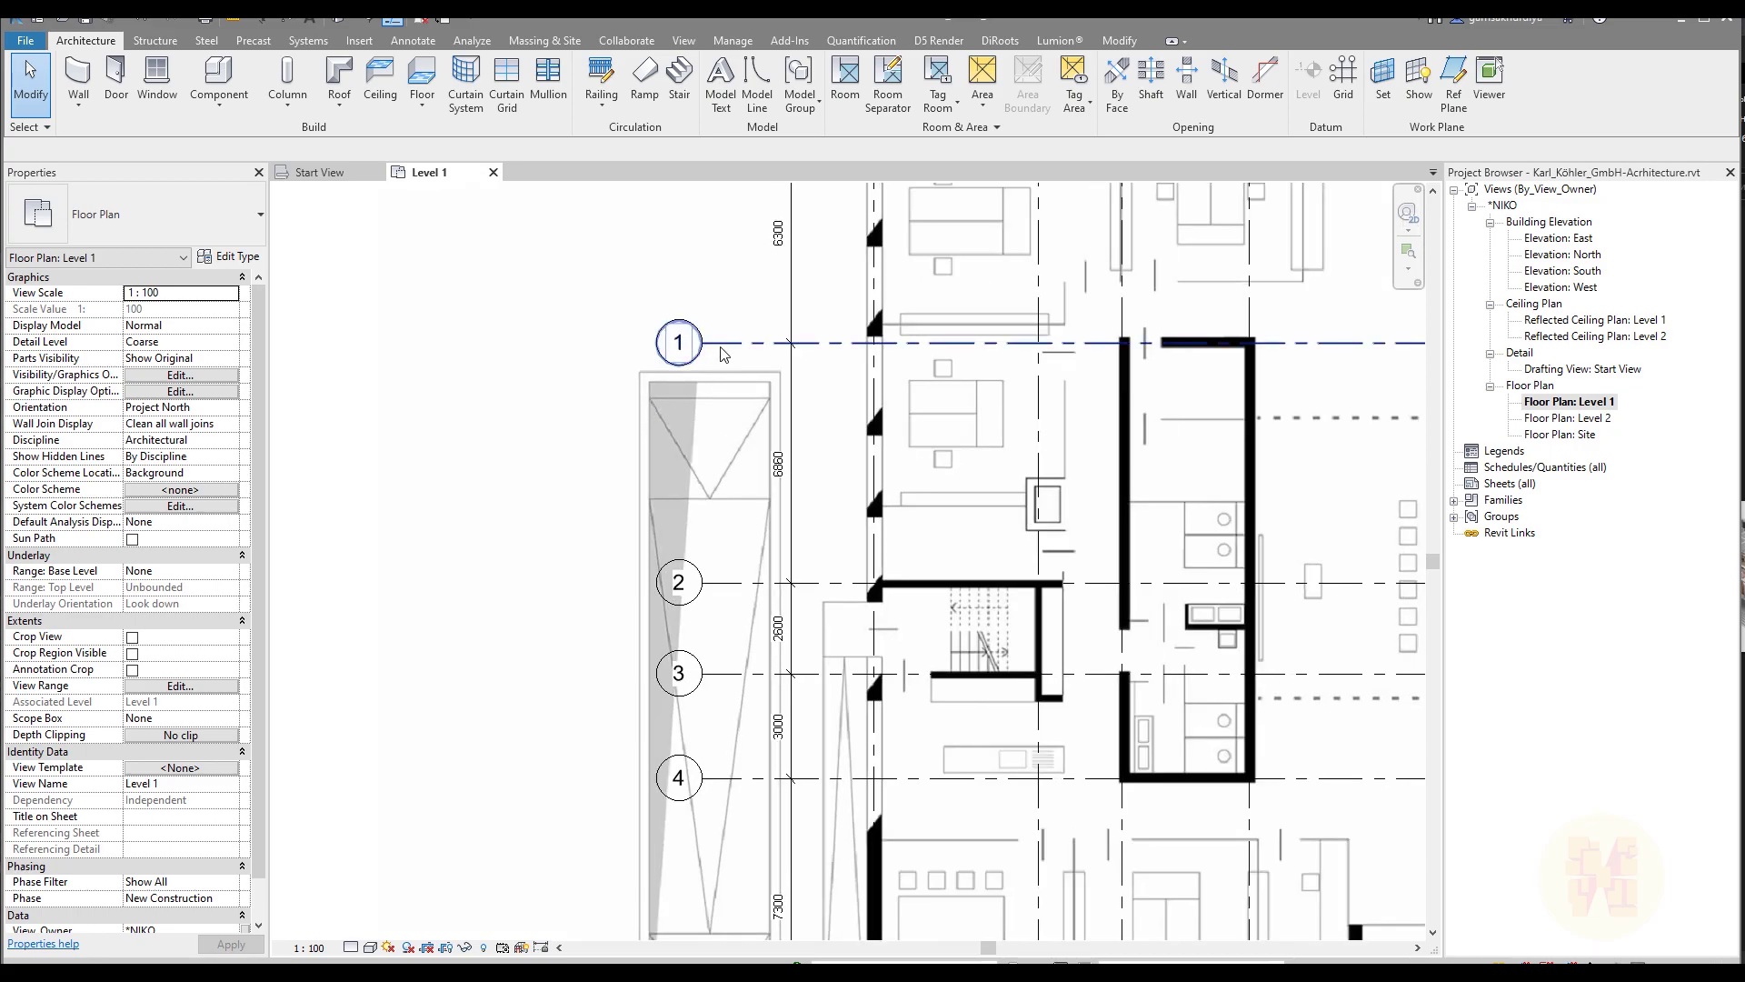
click(724, 354)
click(679, 342)
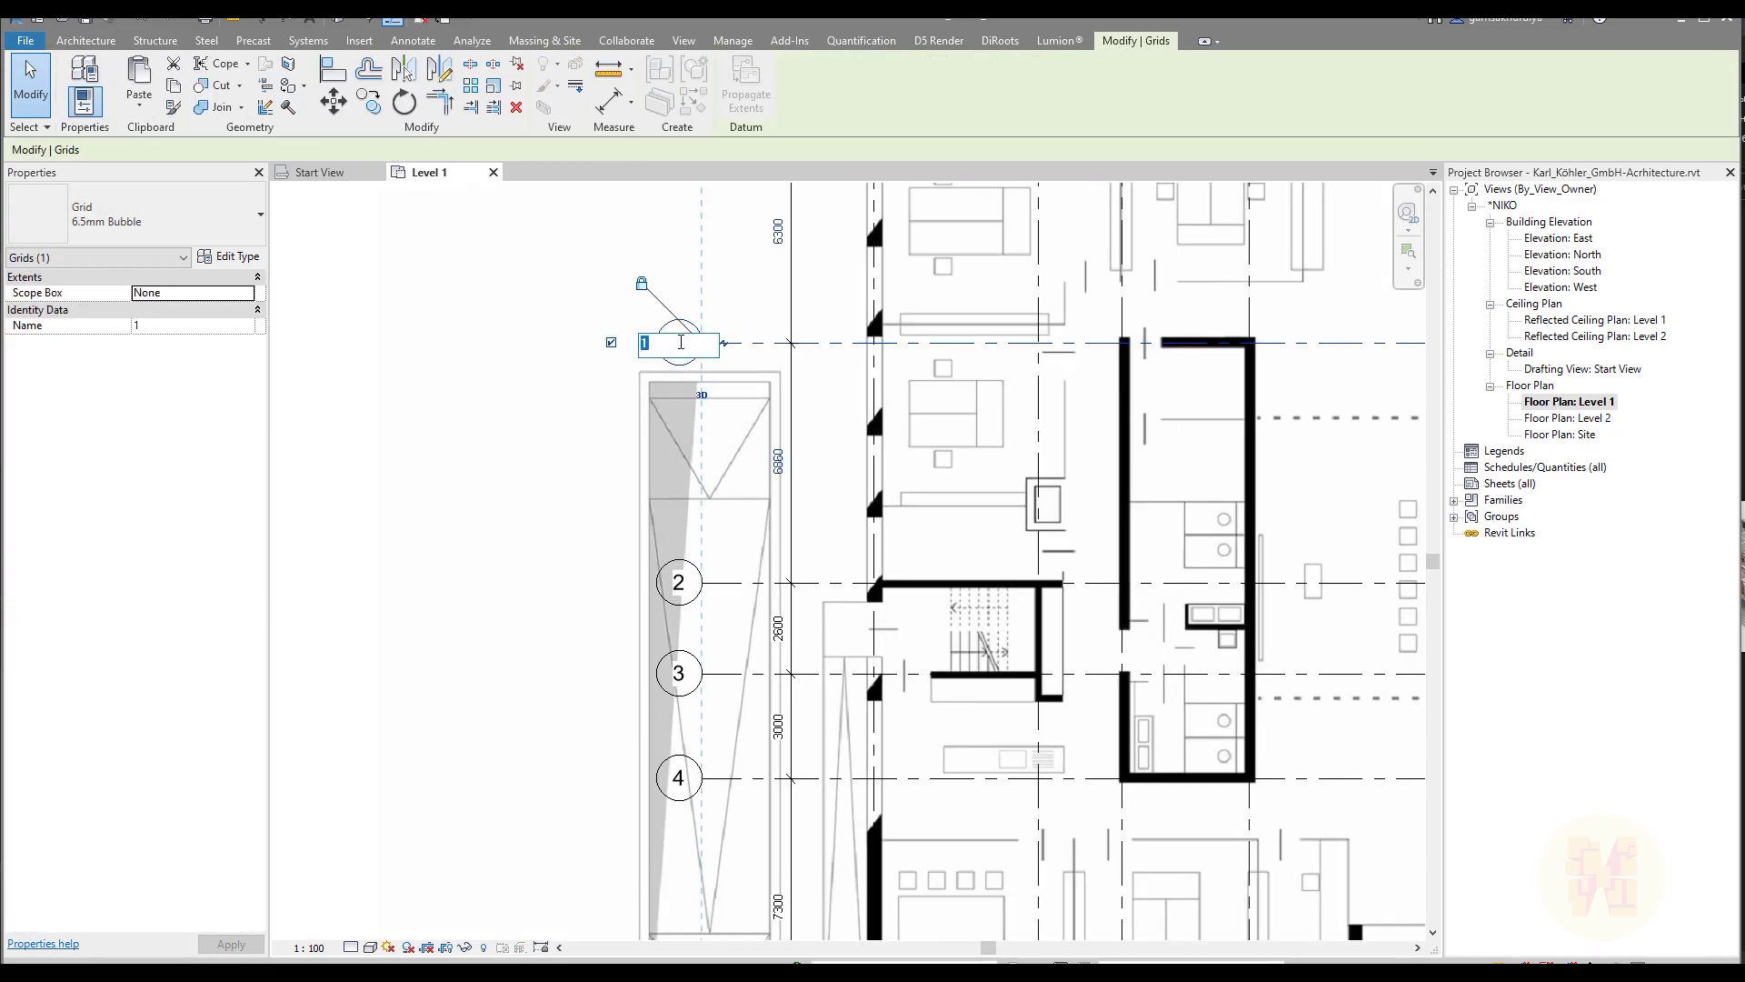
text(12)
key(Return)
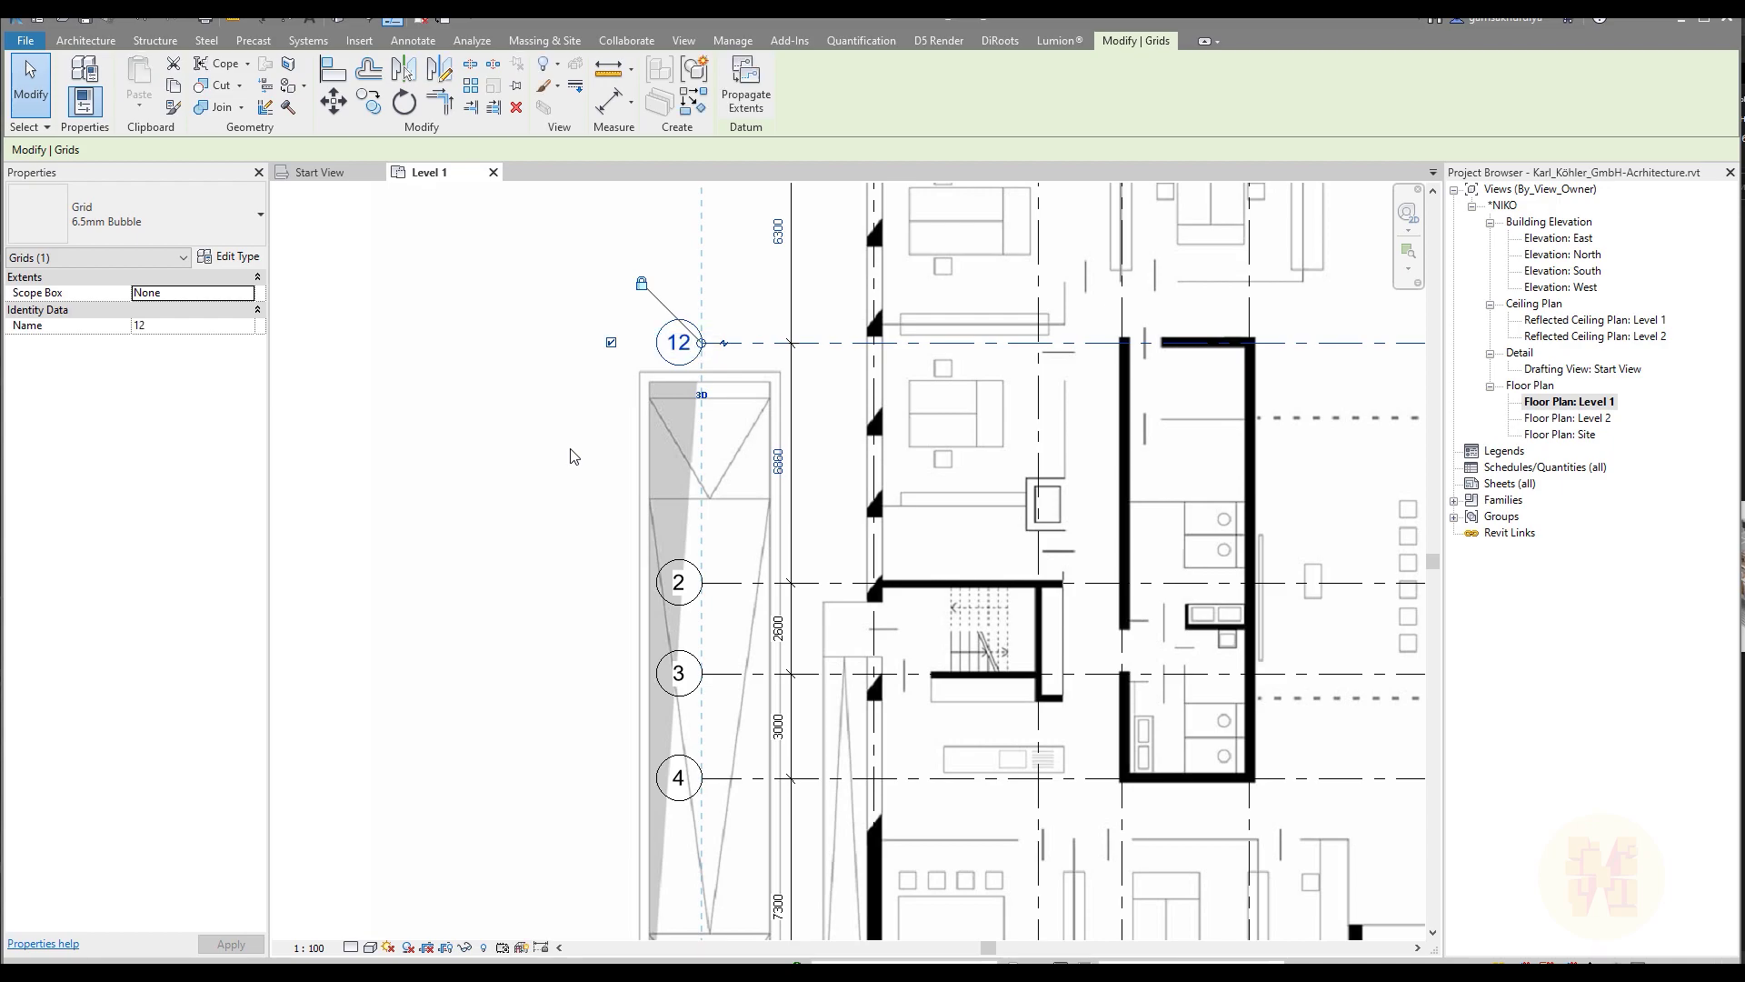
- Rename grid 5 along the south facade as 1
scroll(578, 454, down, 5)
scroll(617, 709, up, 4)
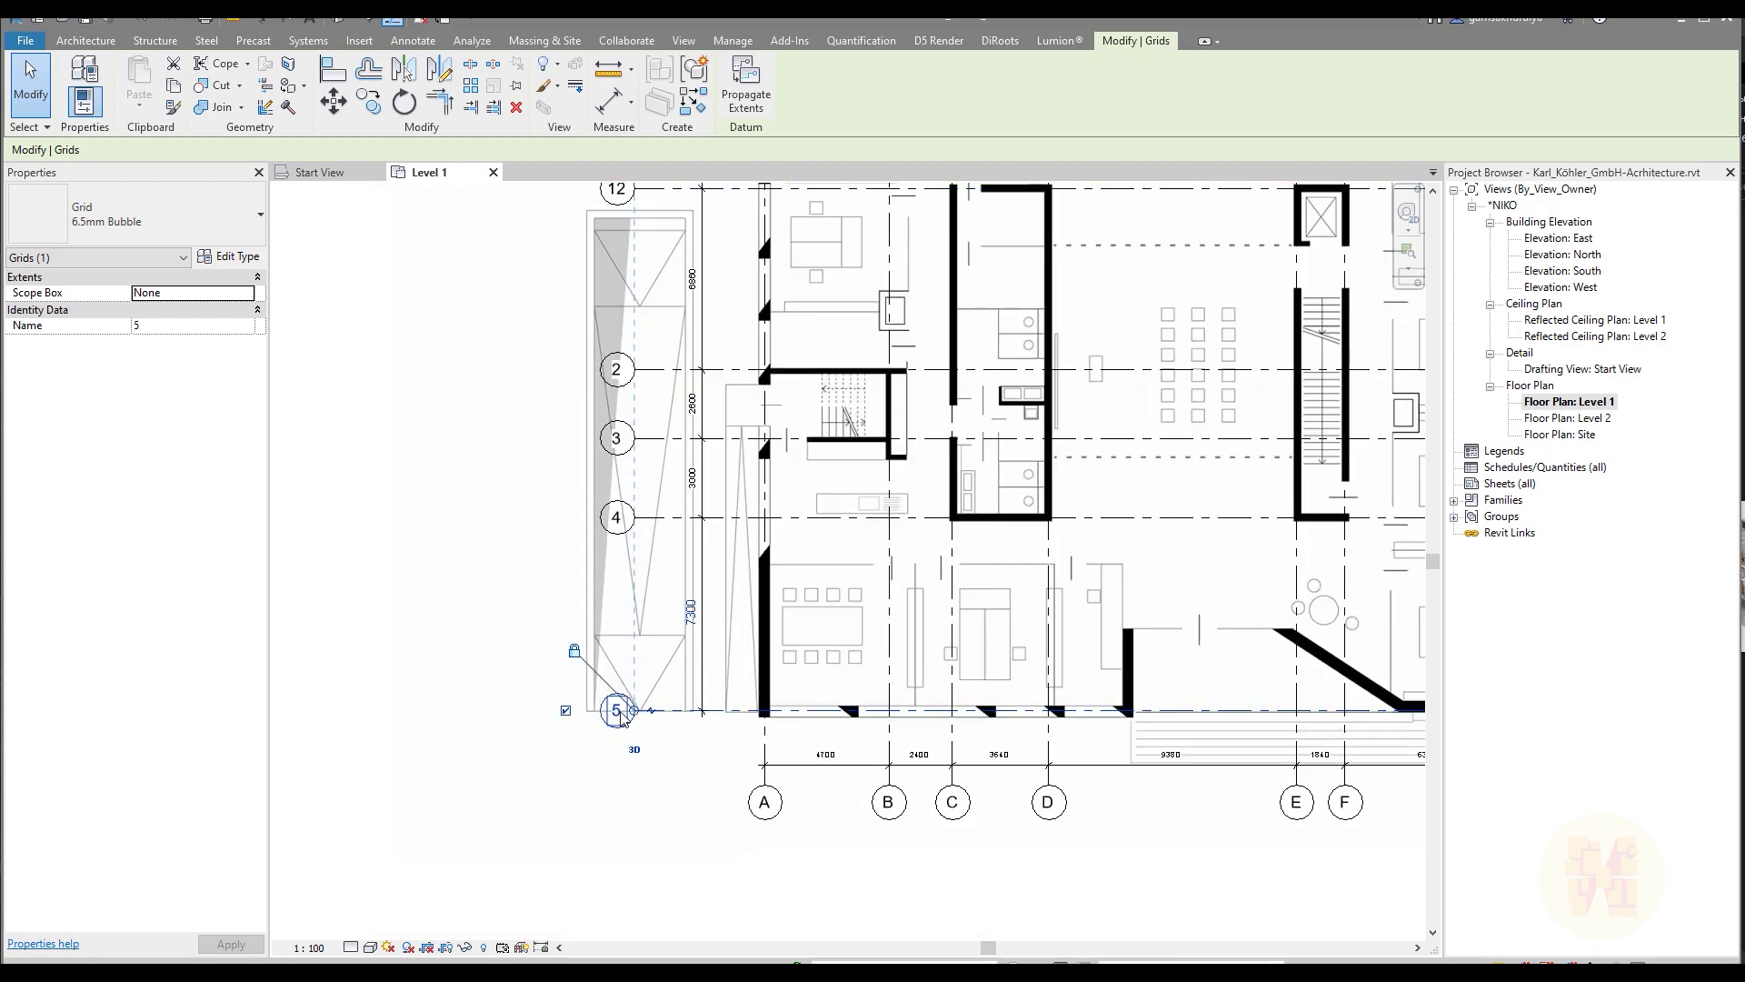
click(619, 714)
text(1)
key(Return)
- Try to rename grid 2 as 4
click(616, 517)
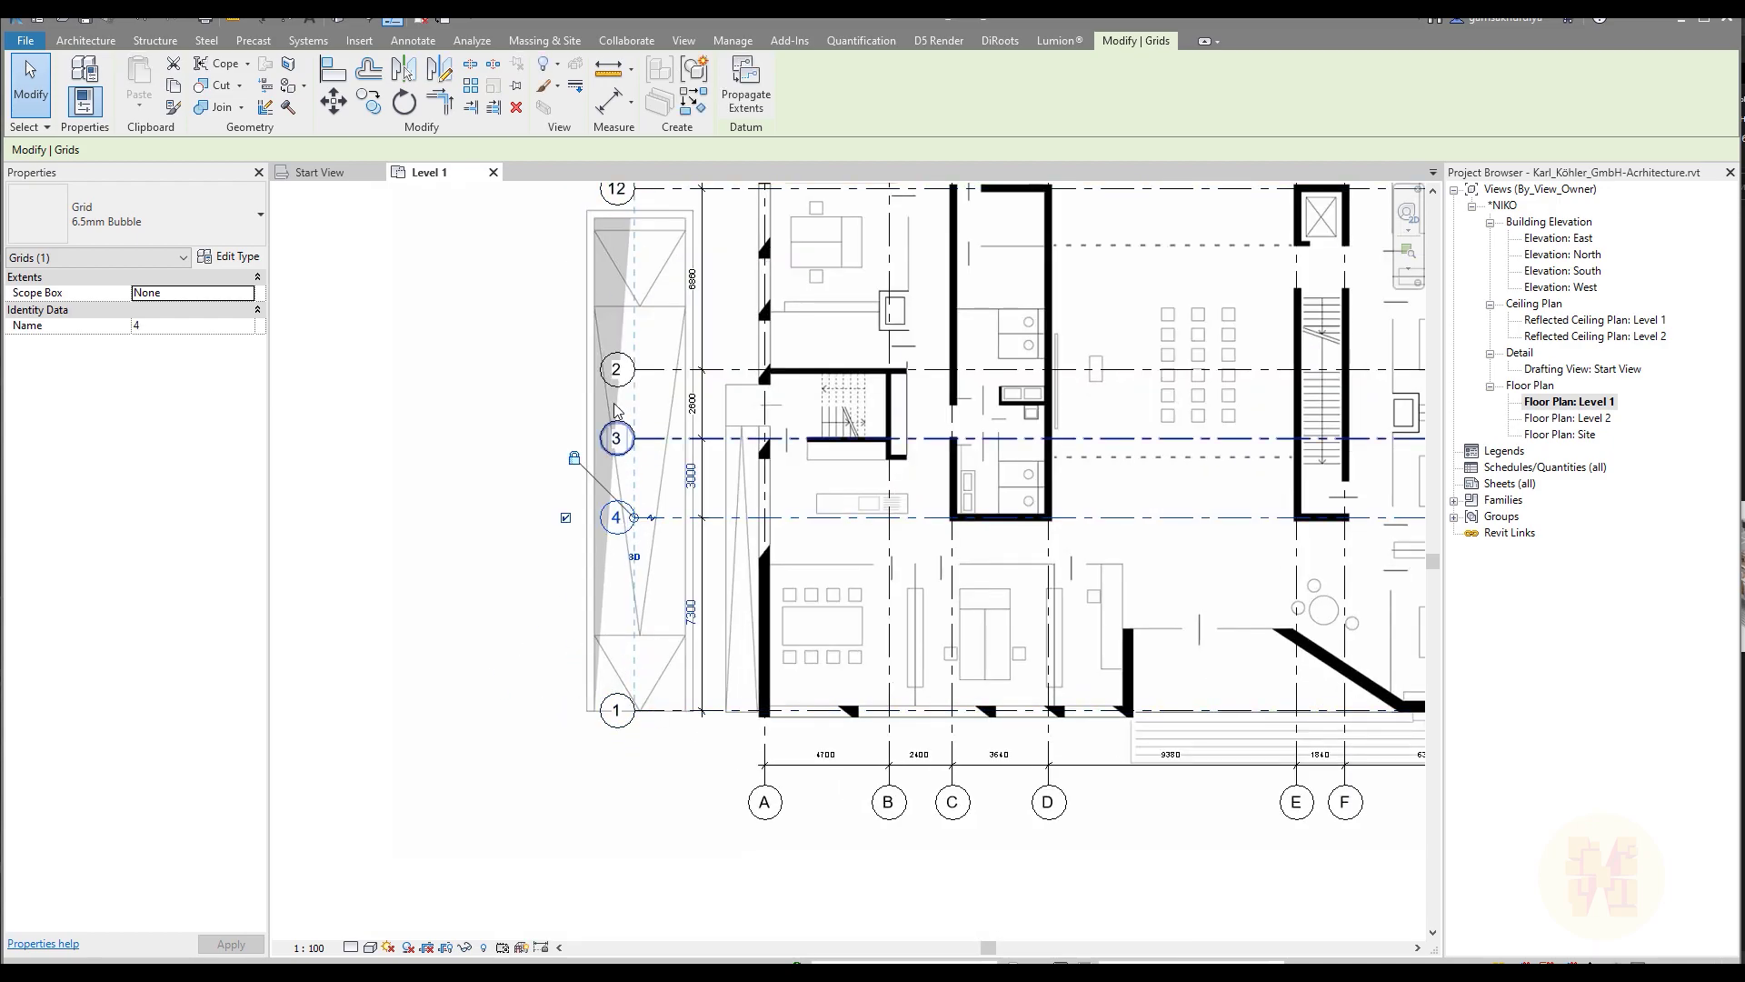
click(616, 368)
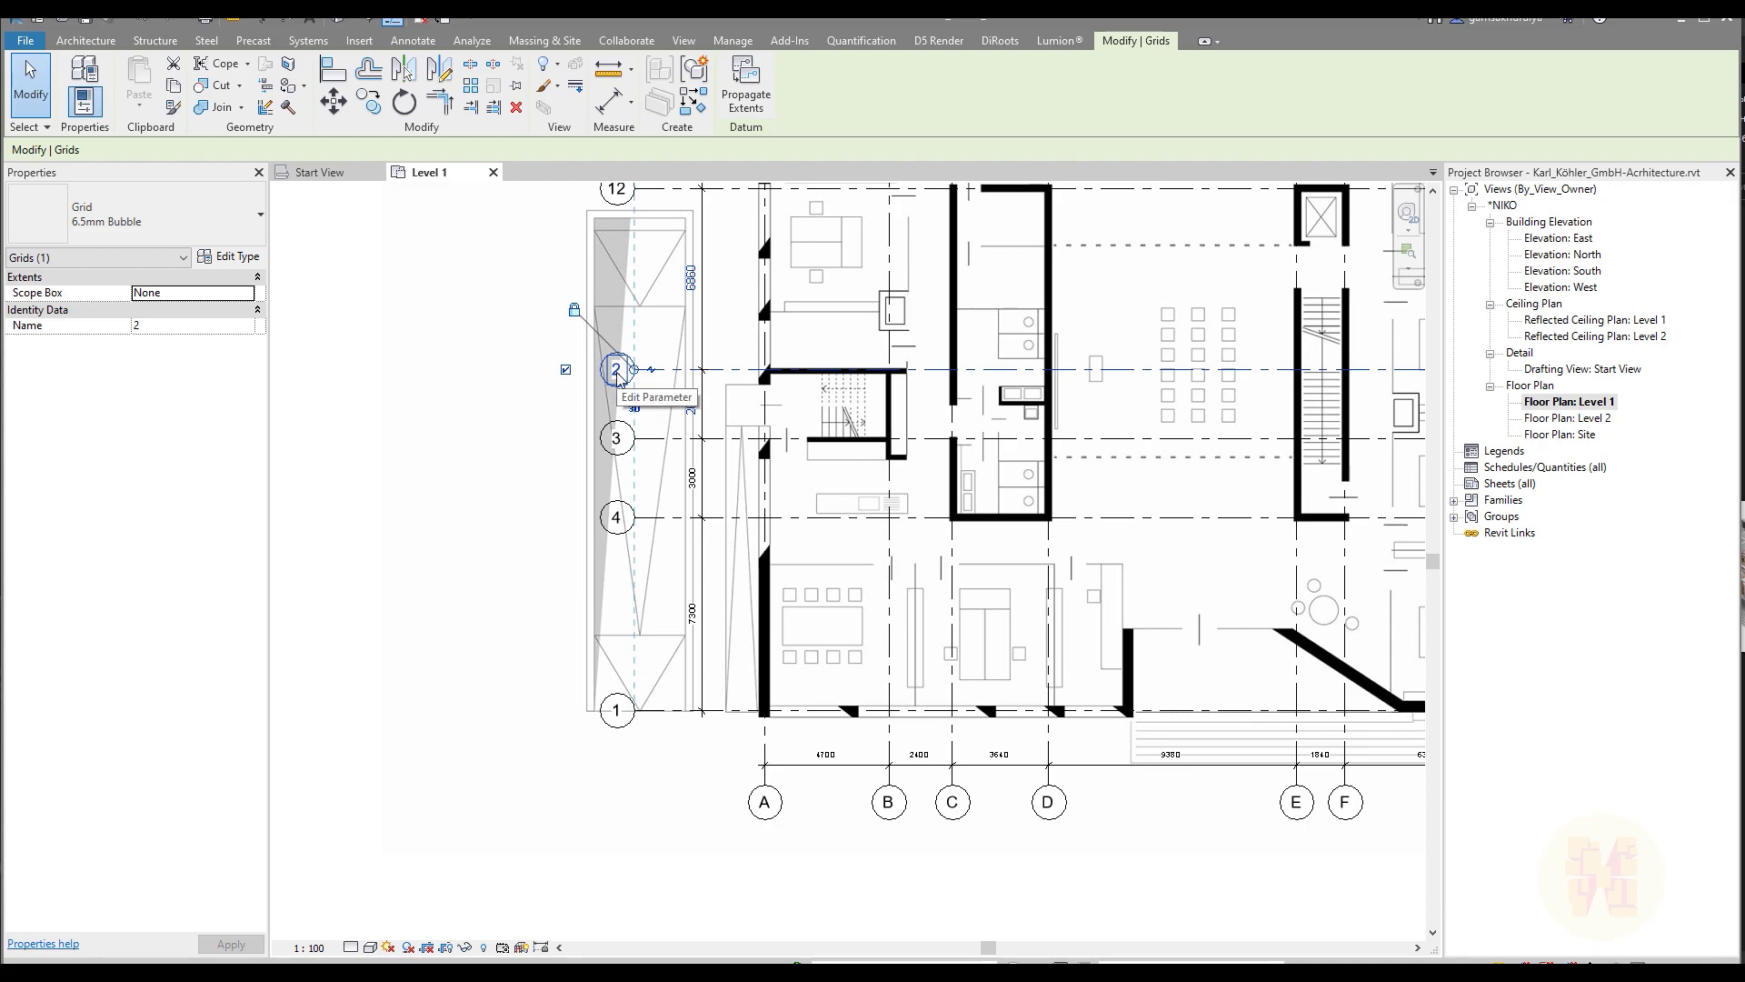
click(224, 325)
text(4)
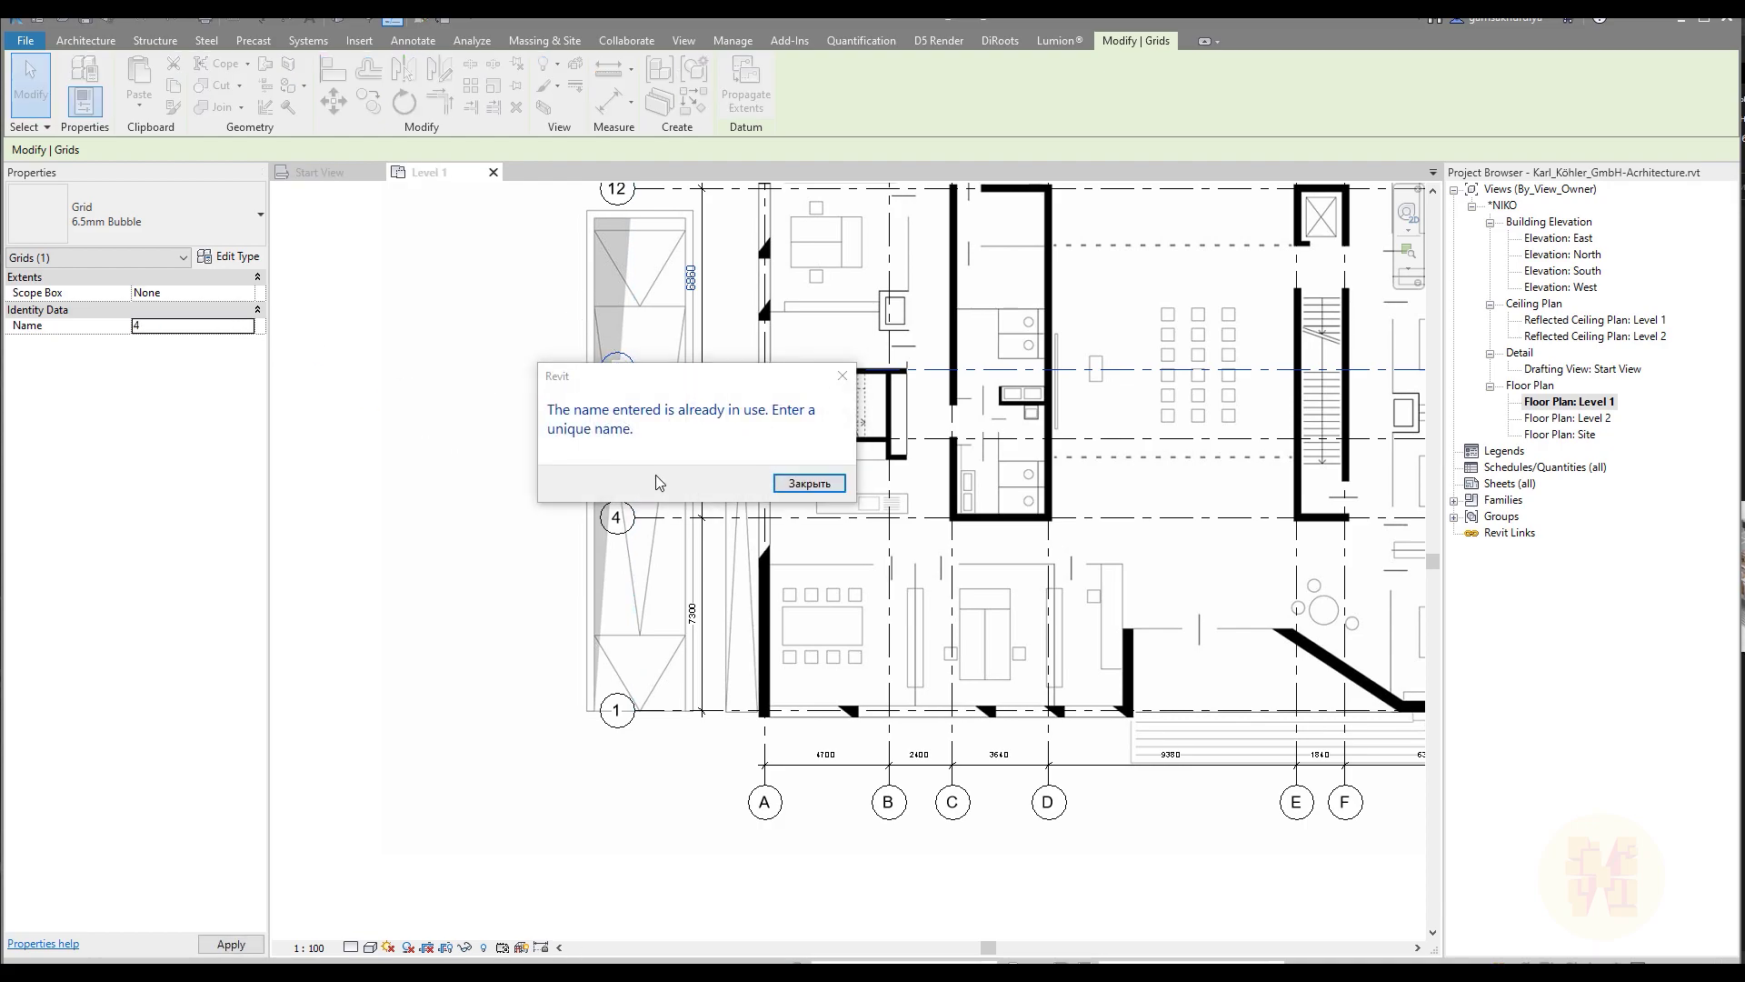
click(805, 484)
- Rename grid 4 as 11
click(618, 520)
click(618, 518)
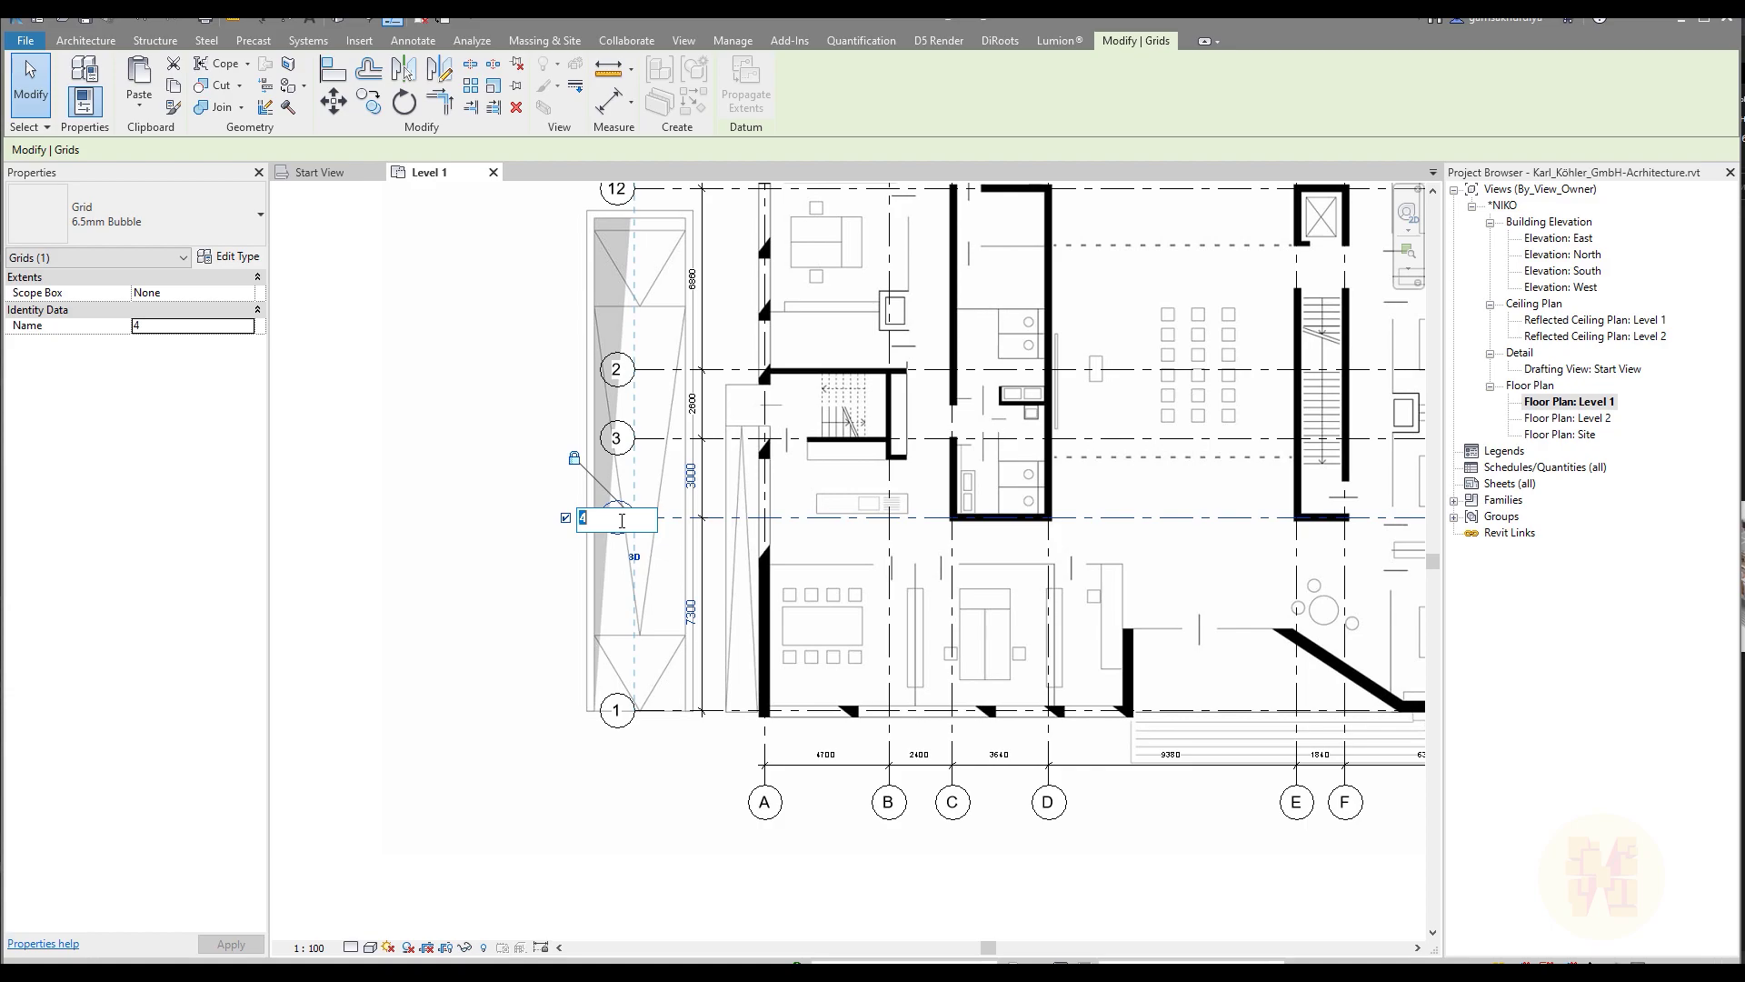
key(Return)
- Try to rename grid 2 as 11
click(617, 369)
click(612, 368)
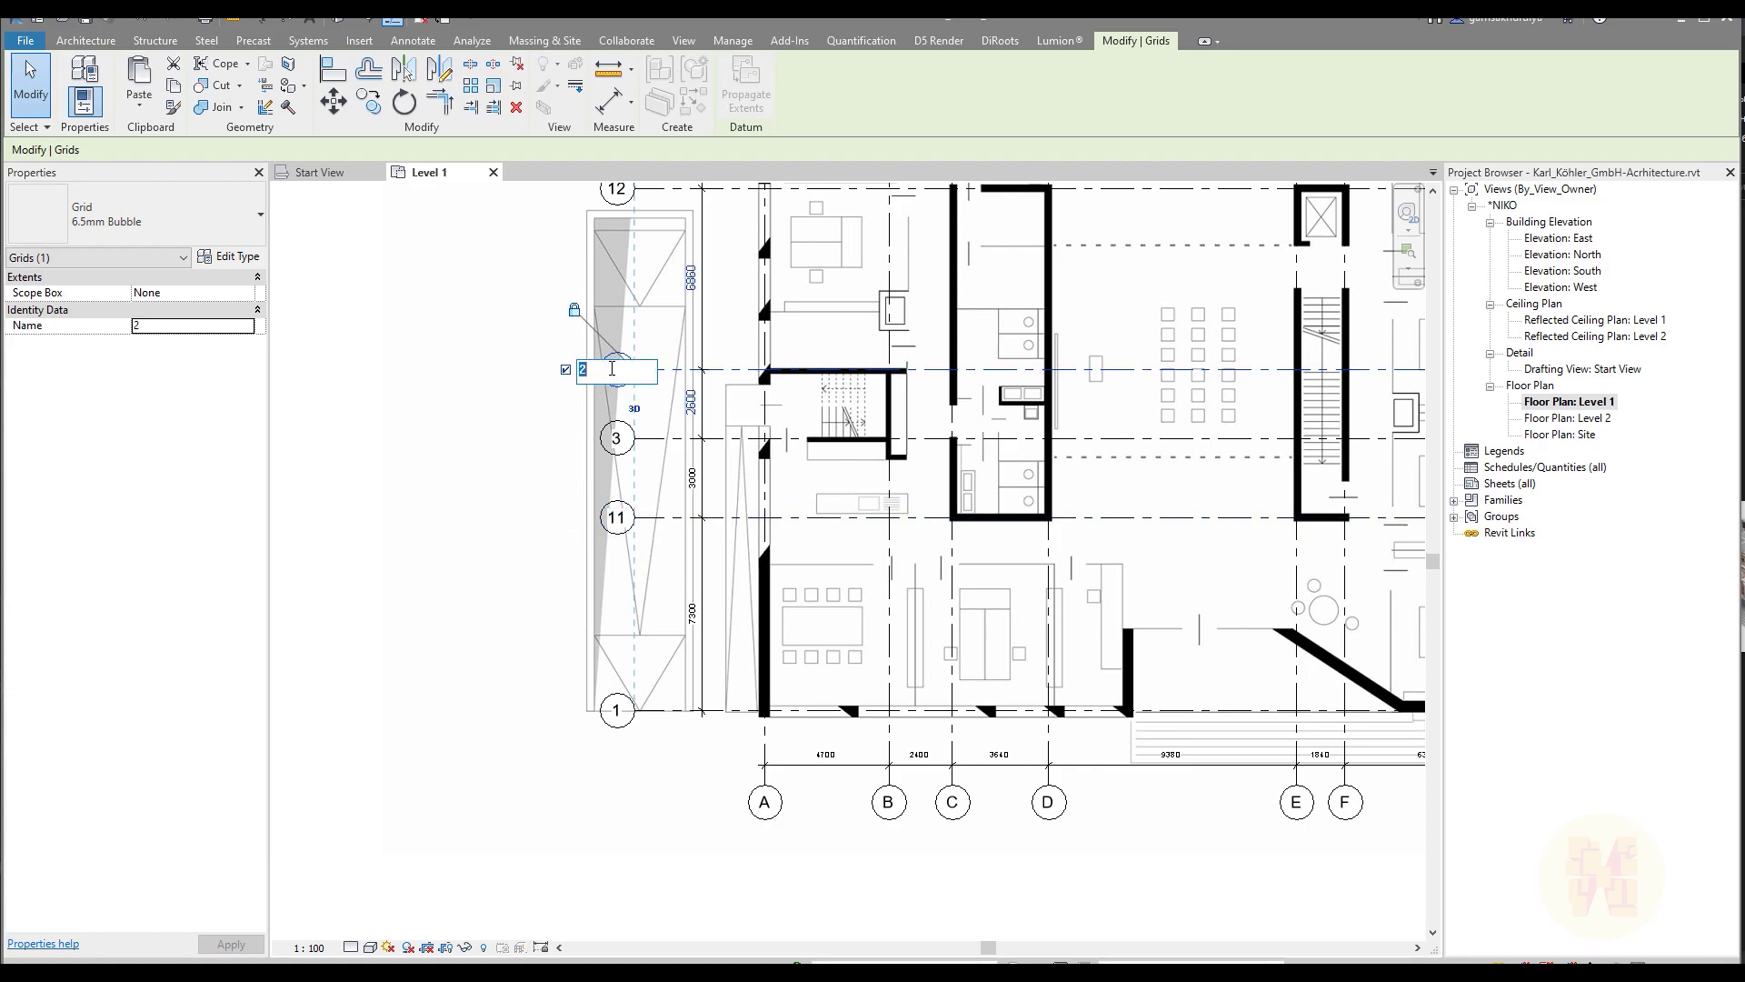
text(11)
key(Return)
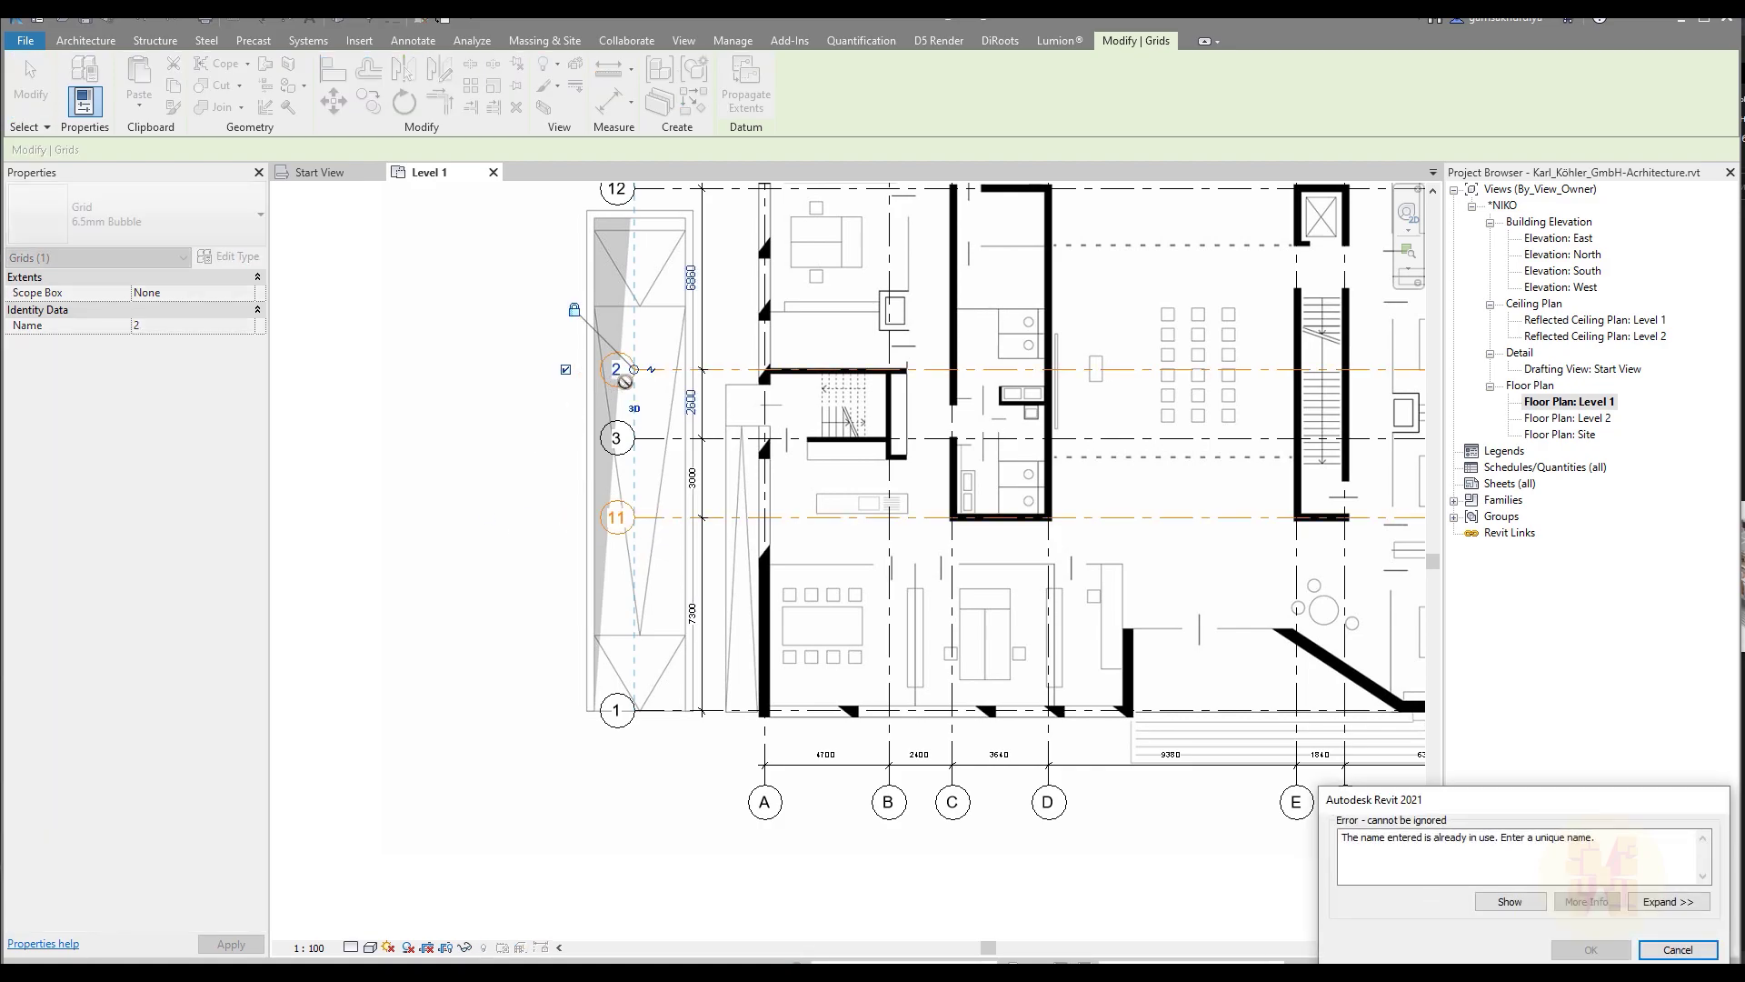
click(1678, 950)
- Try to rename grid 11 as 2
drag(625, 523, 613, 518)
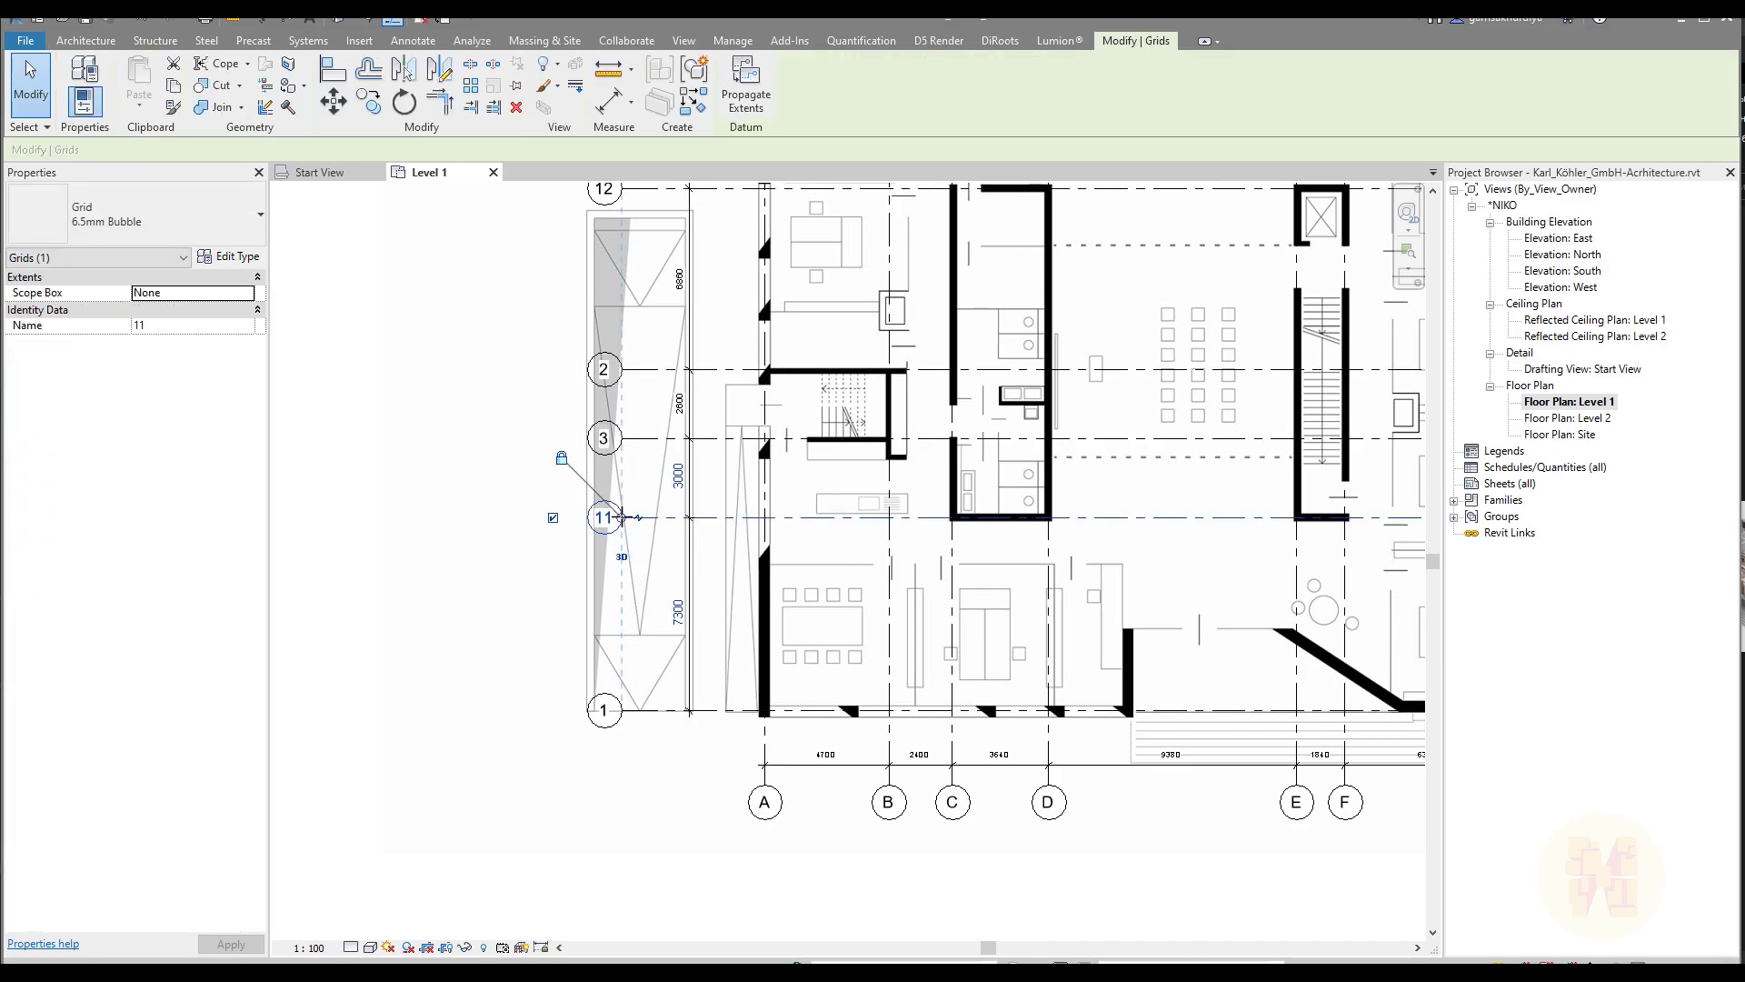
click(604, 518)
text(2)
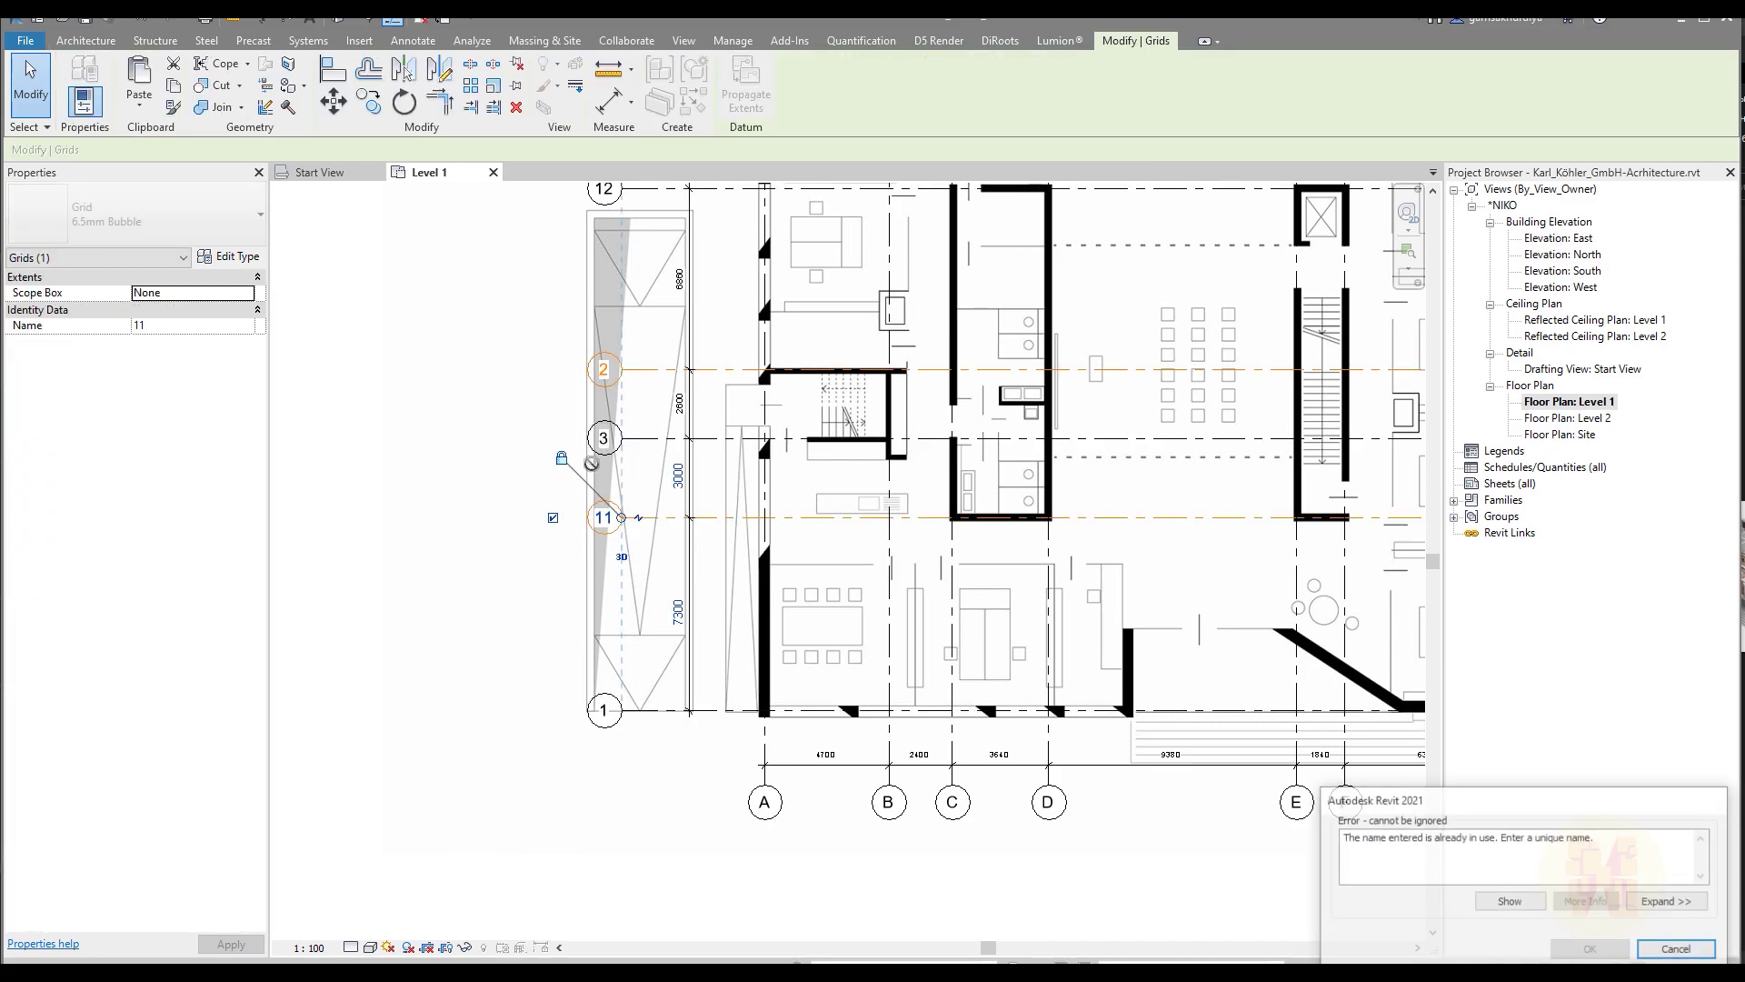
key(Return)
click(1678, 950)
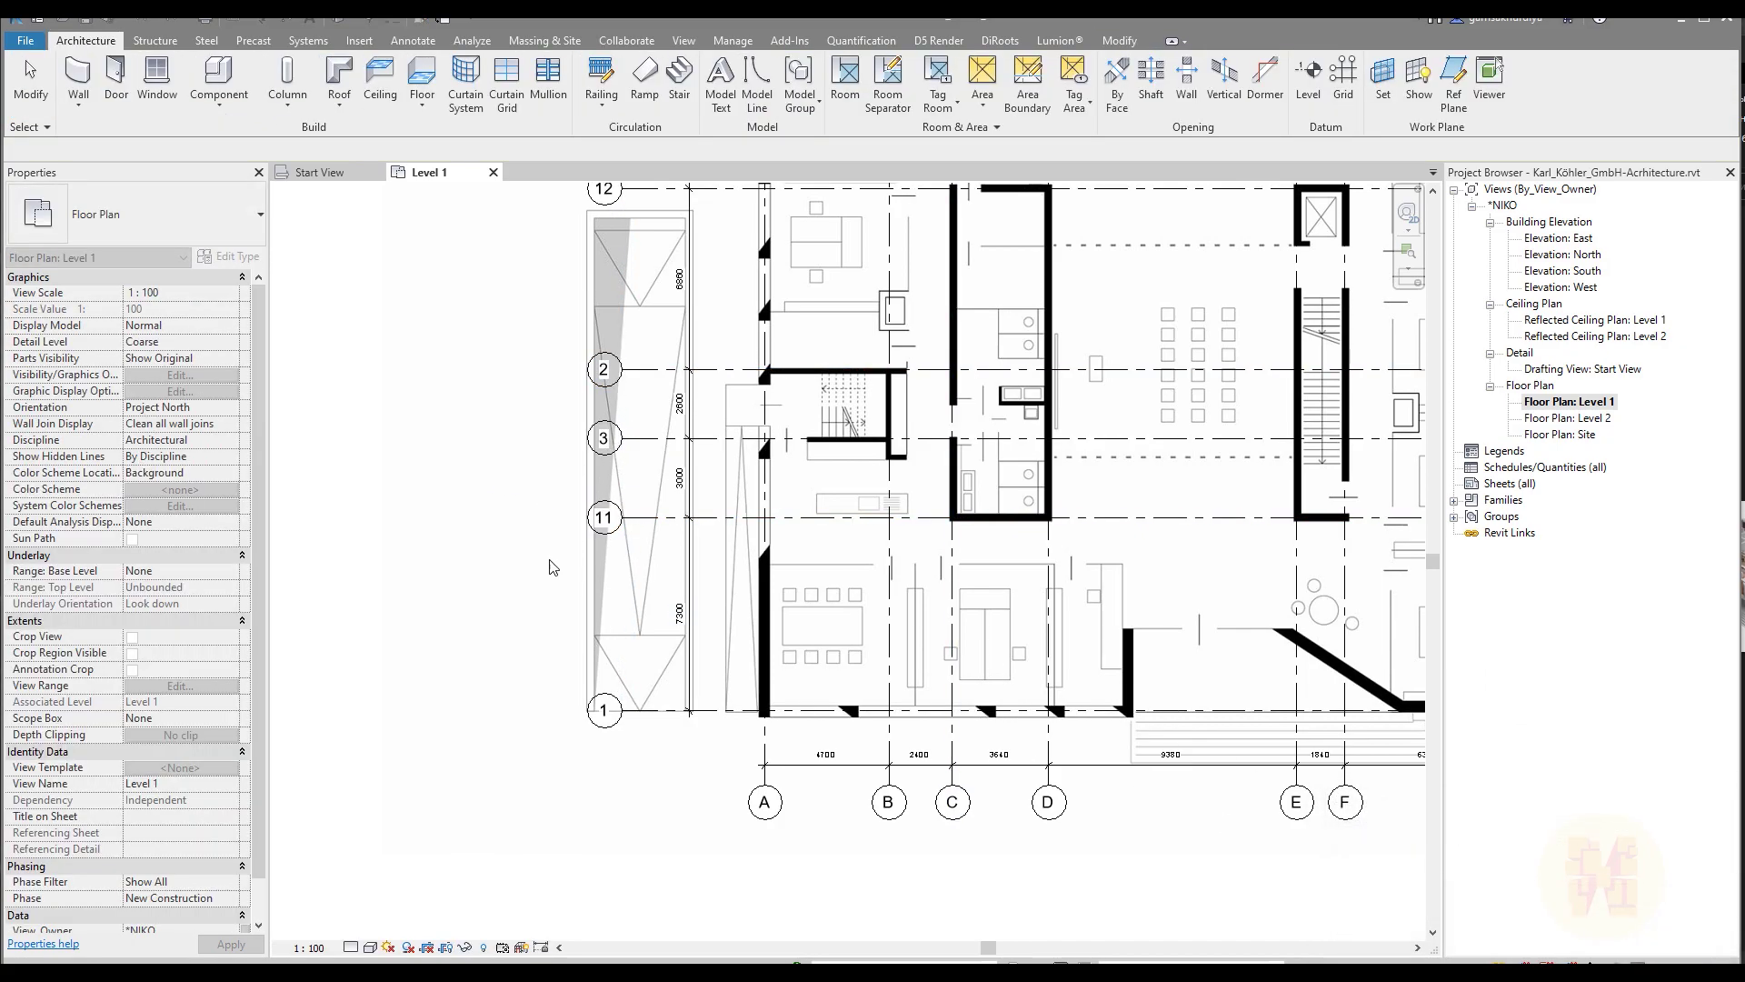
- Rename grid 2 as 22
double_click(602, 370)
text(2)
key(Return)
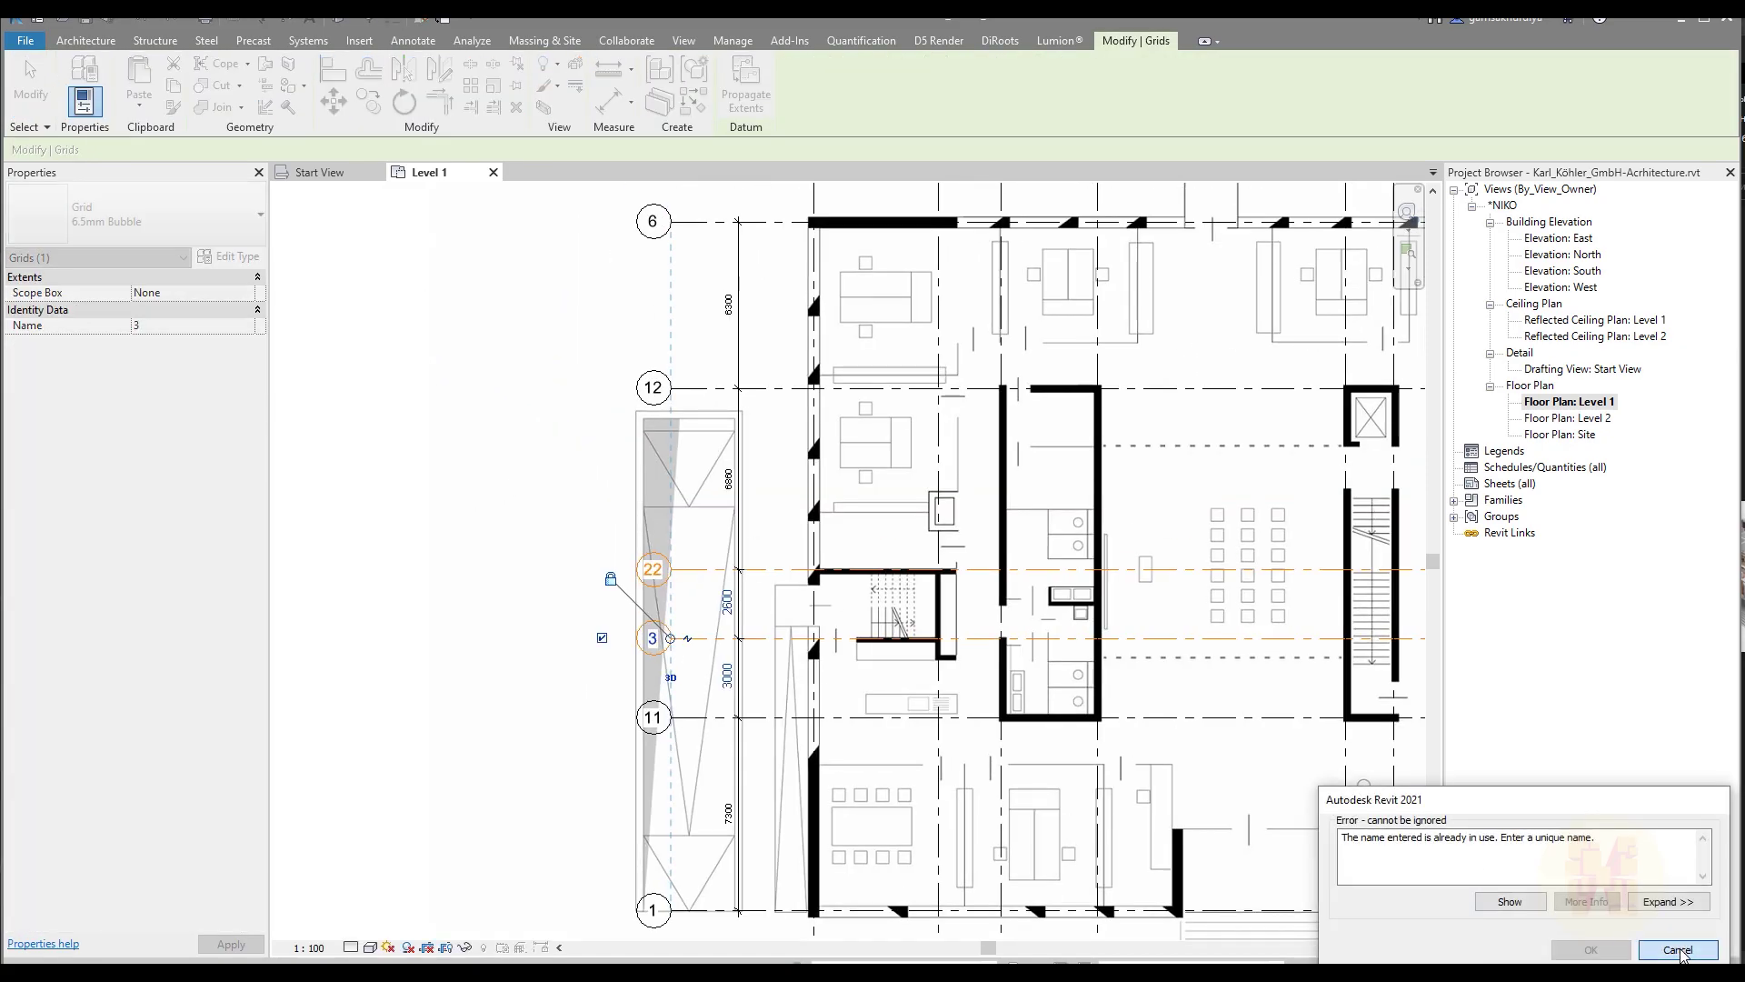
click(1678, 950)
- Rename grid 3 as 33 and the northernmost grid, 6, as 55
click(636, 638)
click(640, 638)
text(33)
key(Return)
double_click(640, 388)
double_click(642, 220)
text(55)
key(Return)
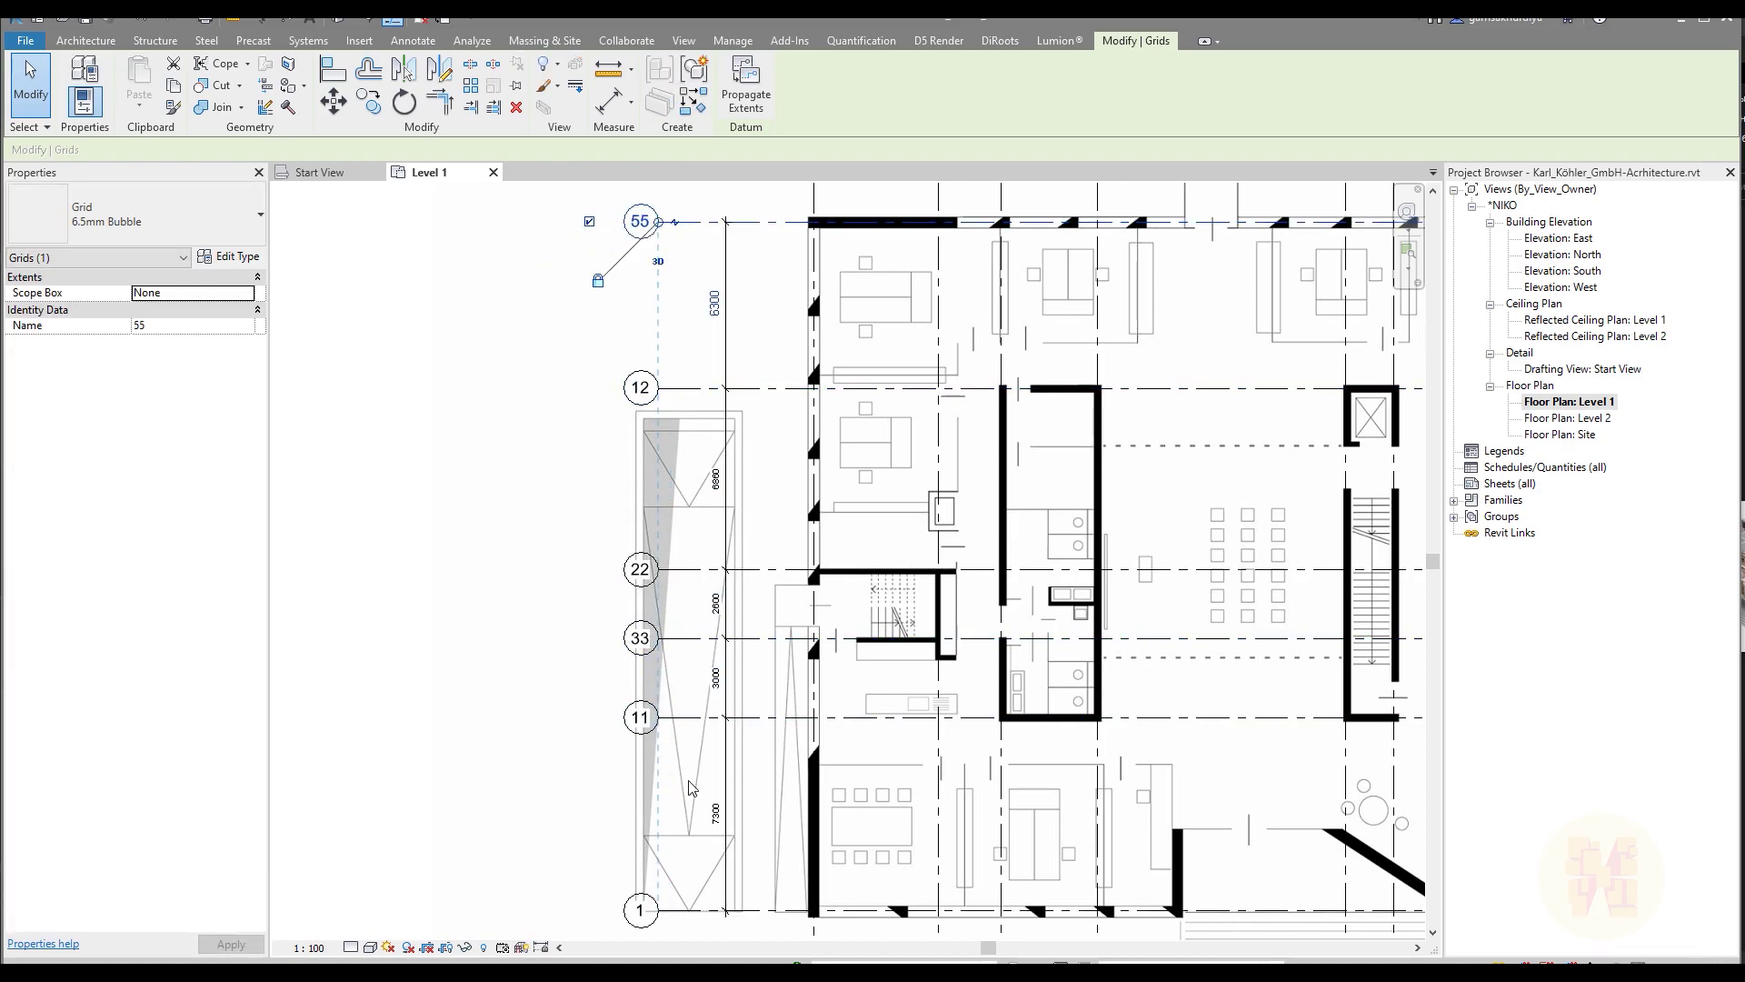
- Rename grid 11, the first one north of grid 1, as 2
middle_drag(542, 509, 539, 417)
click(638, 625)
click(642, 622)
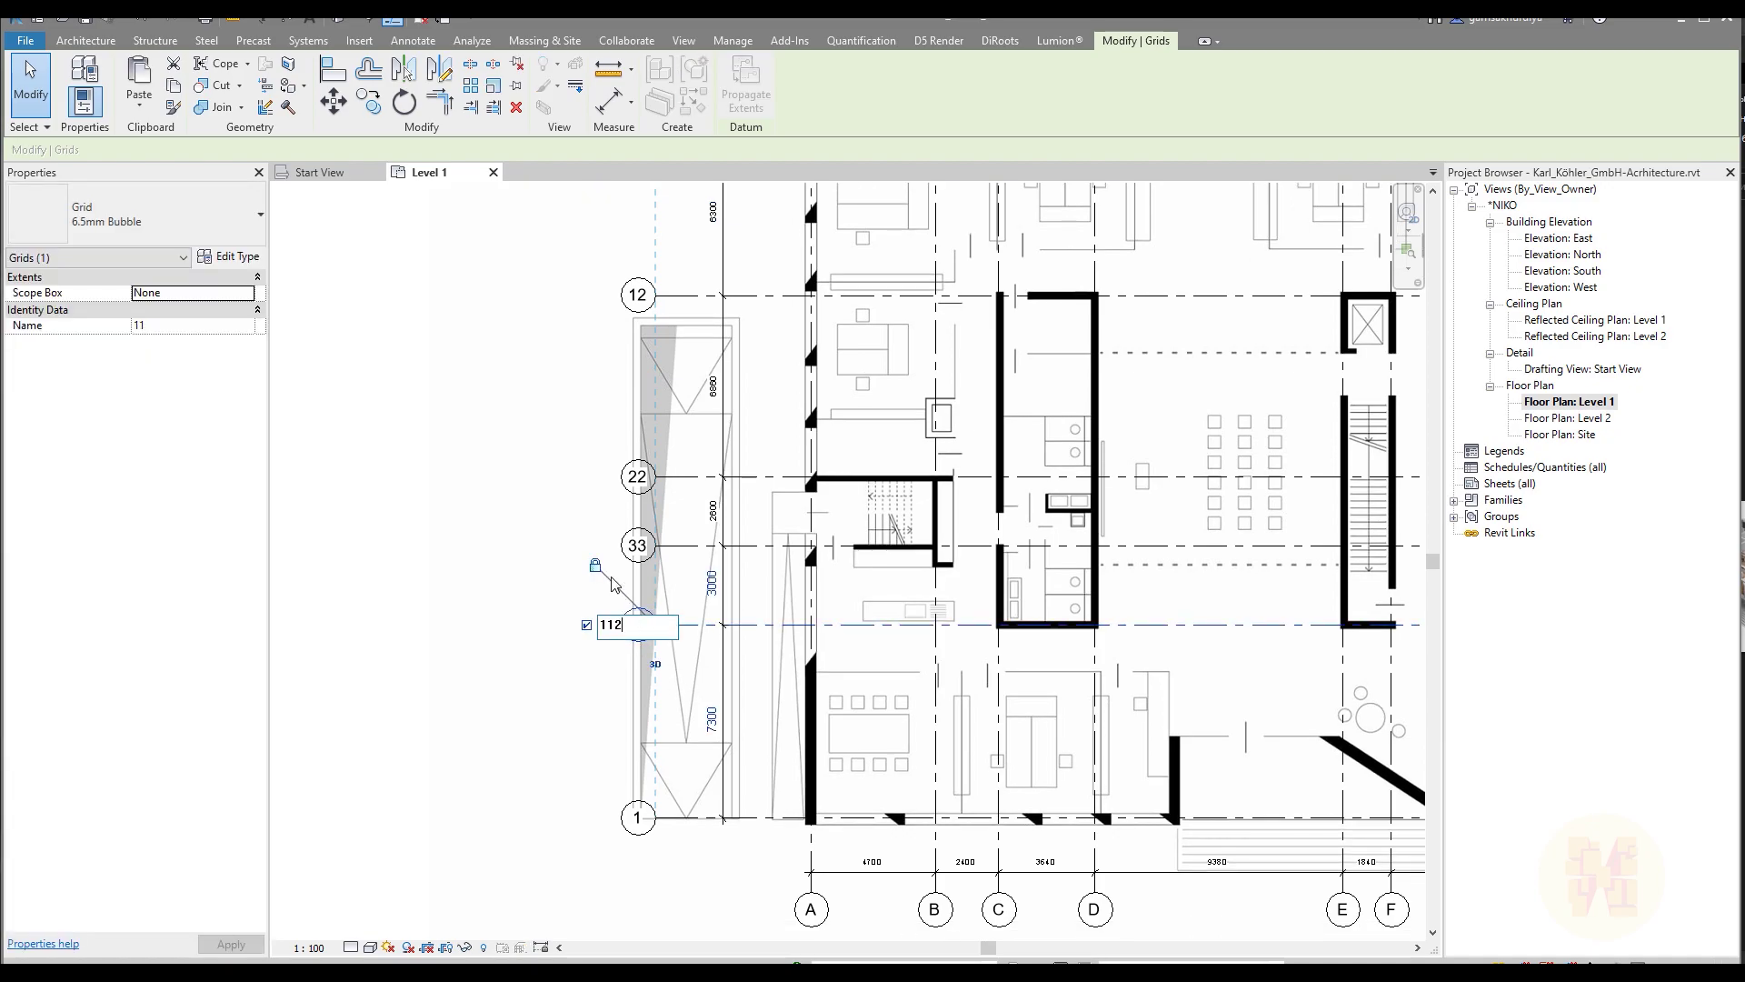
text(2)
key(Return)
- Rename grid 33 as 3
click(642, 546)
drag(653, 545, 634, 548)
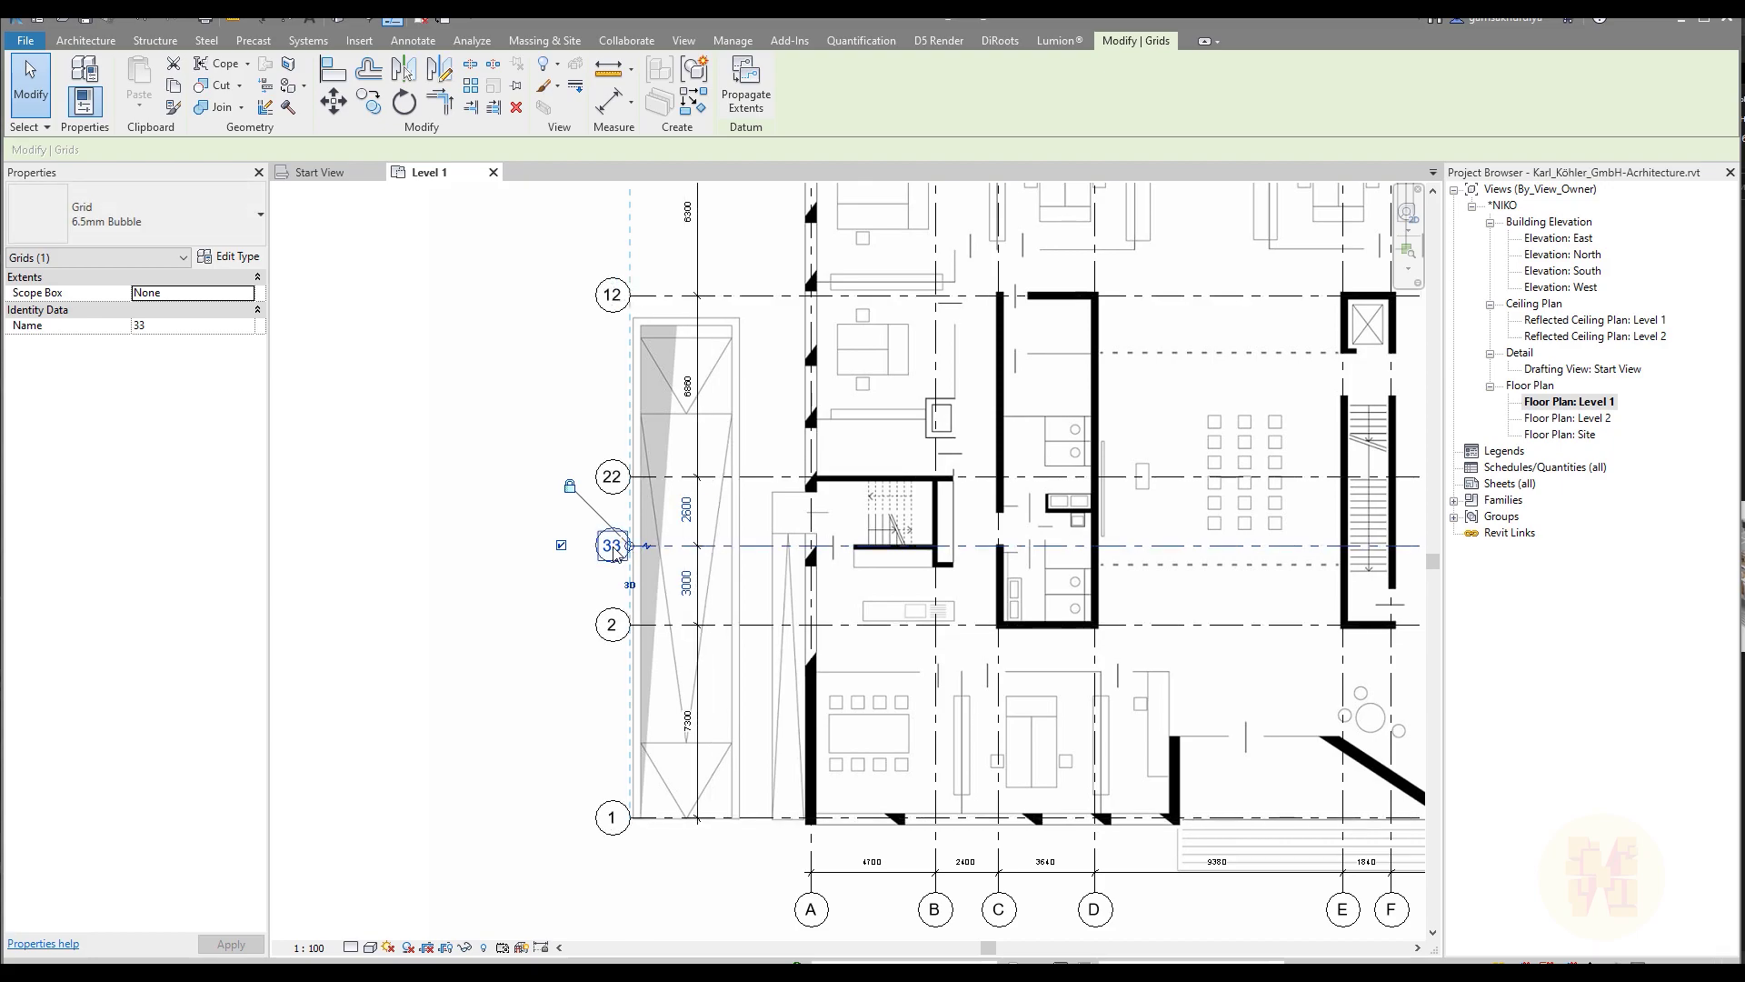
click(612, 546)
text(3)
key(Return)
- Rename grid 22 as 4
click(612, 476)
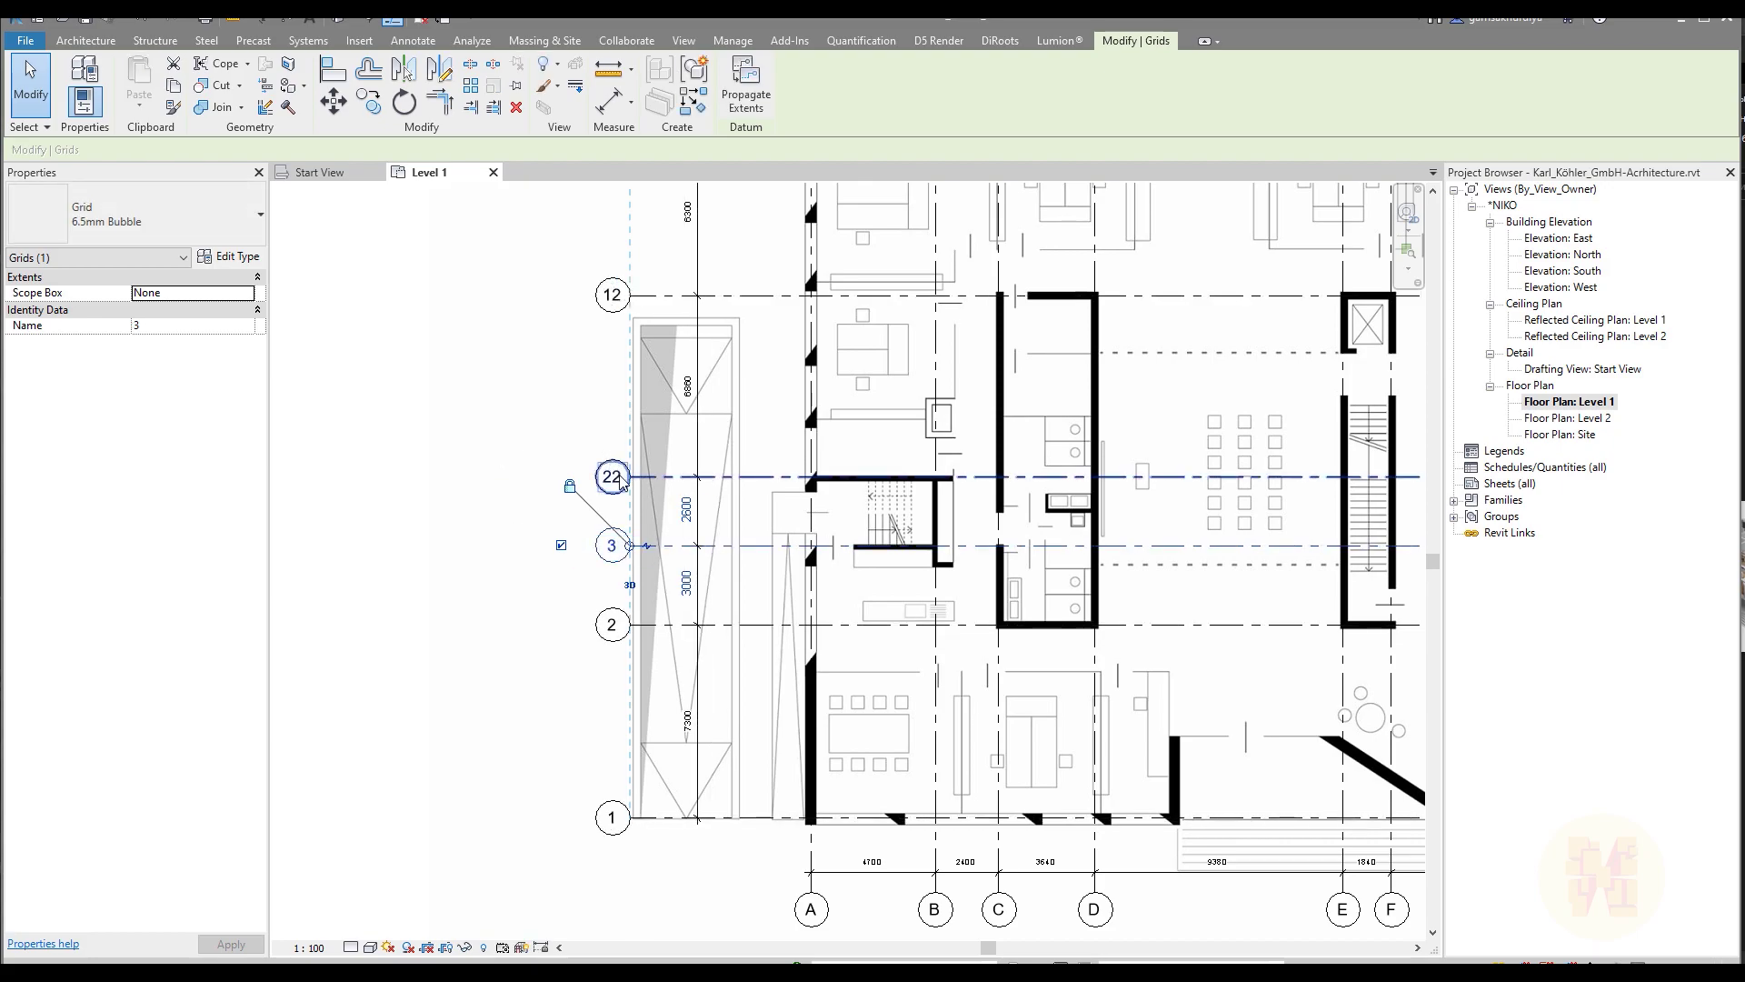
drag(614, 477, 602, 477)
click(603, 473)
text(4)
key(Return)
- Rename the northernmost grid, 55, as 6
middle_drag(495, 372, 529, 624)
click(649, 545)
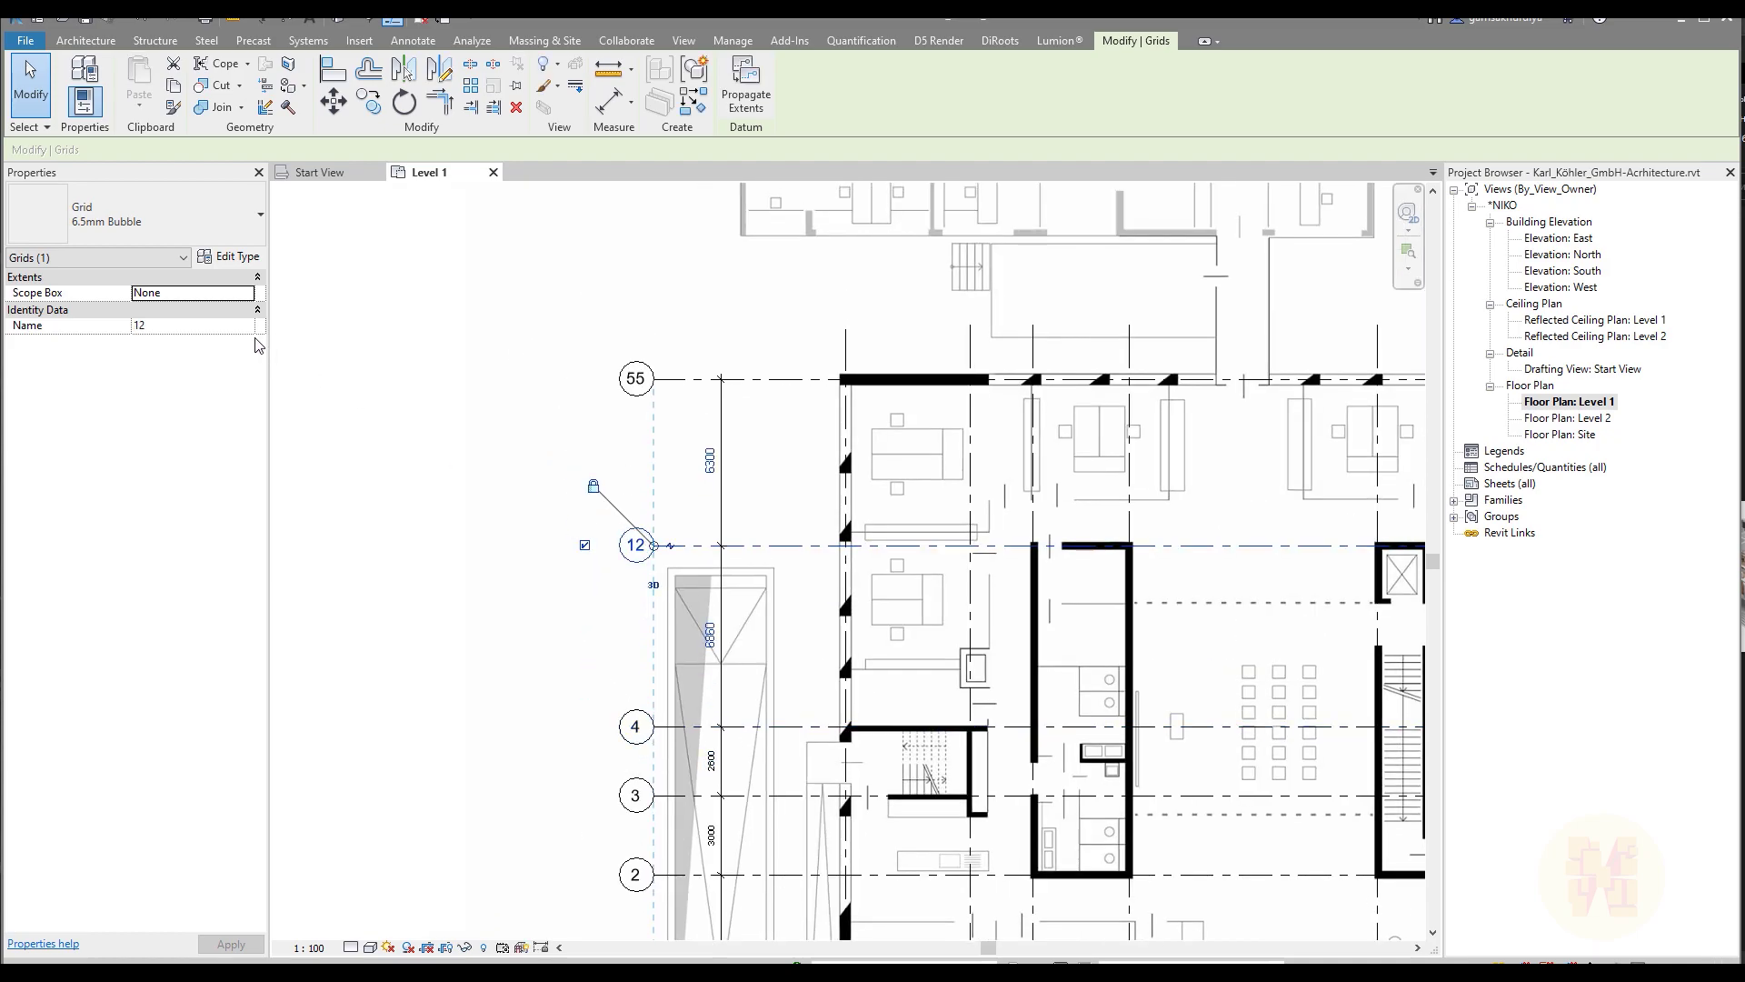
click(200, 327)
click(489, 405)
click(649, 378)
click(183, 328)
text(6)
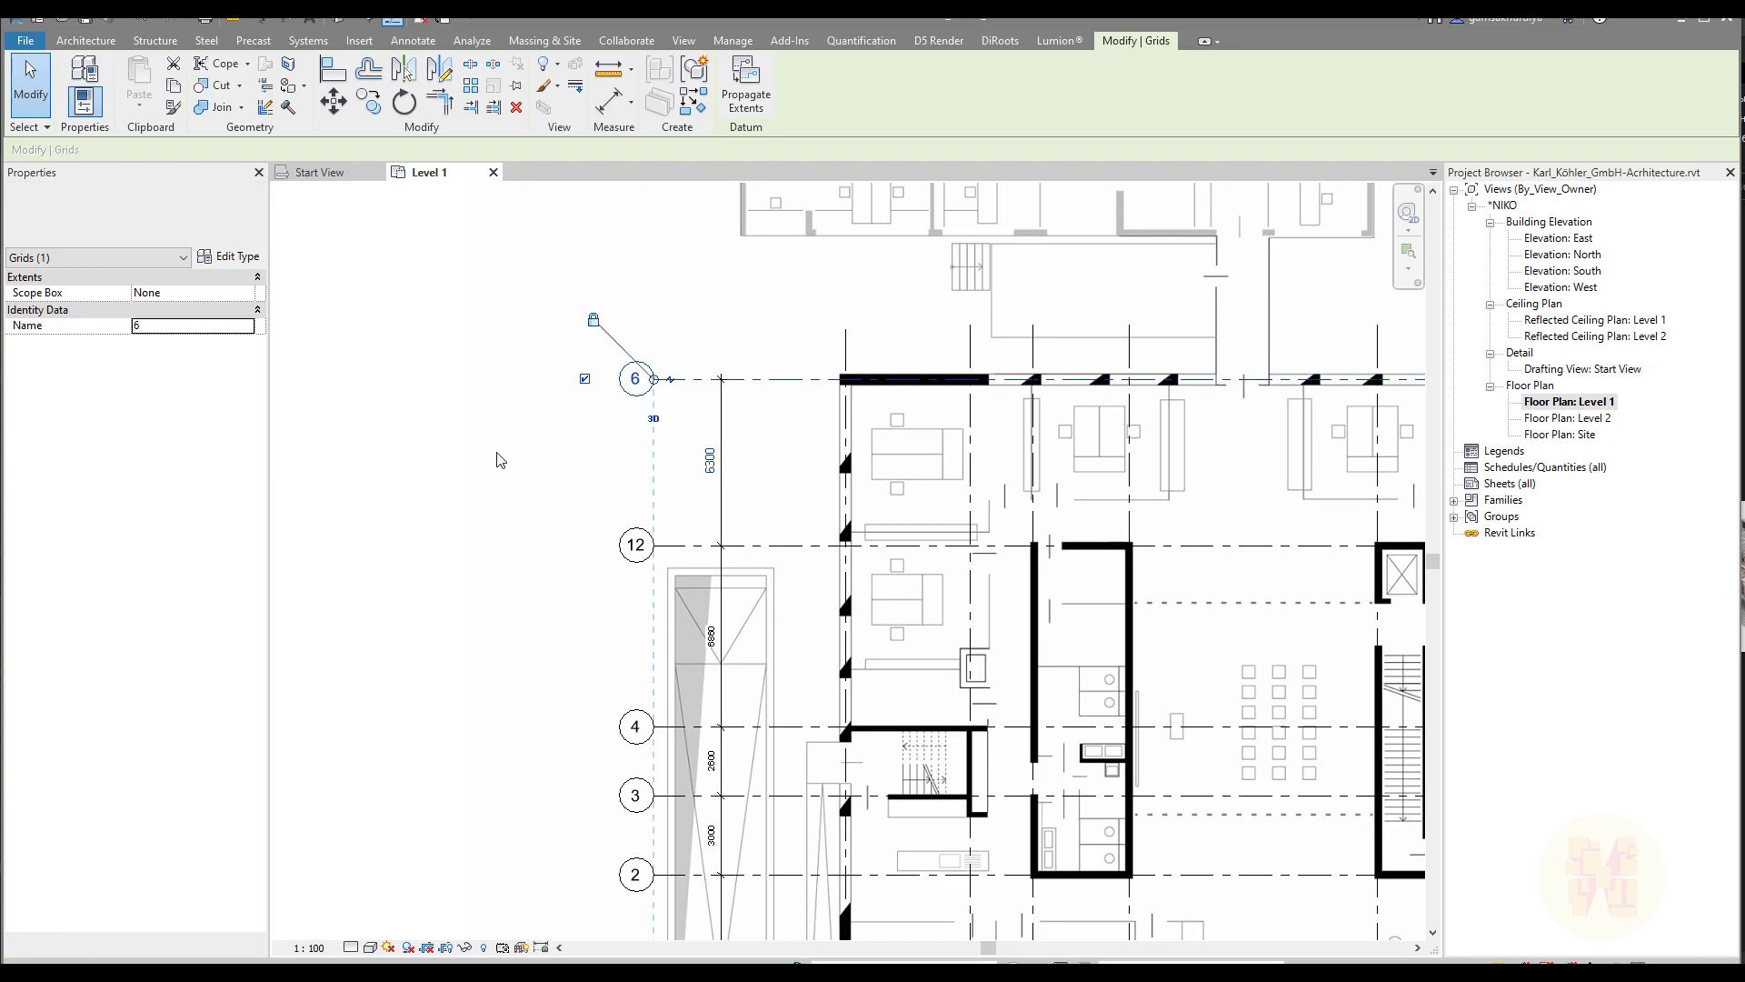
click(494, 455)
- Shorten the west ends of the numbered grids to bring their bubbles closer to the building
scroll(627, 398, down, 3)
scroll(628, 398, up, 1)
click(631, 289)
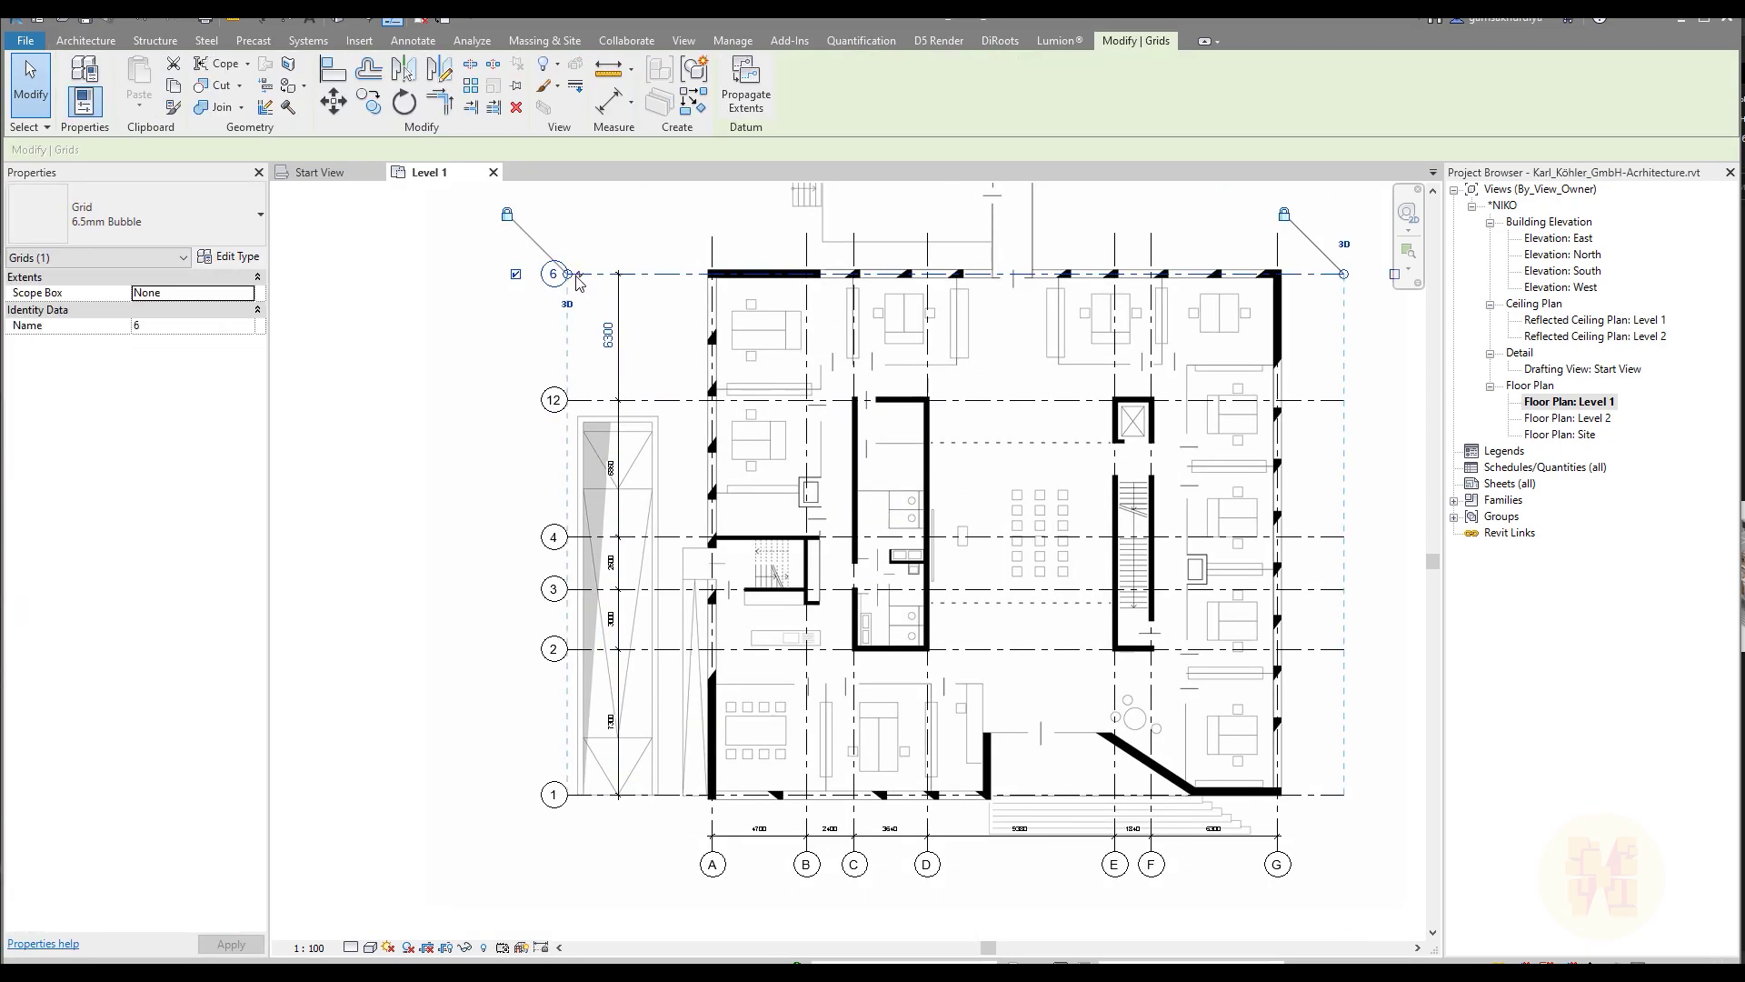
drag(633, 278, 615, 278)
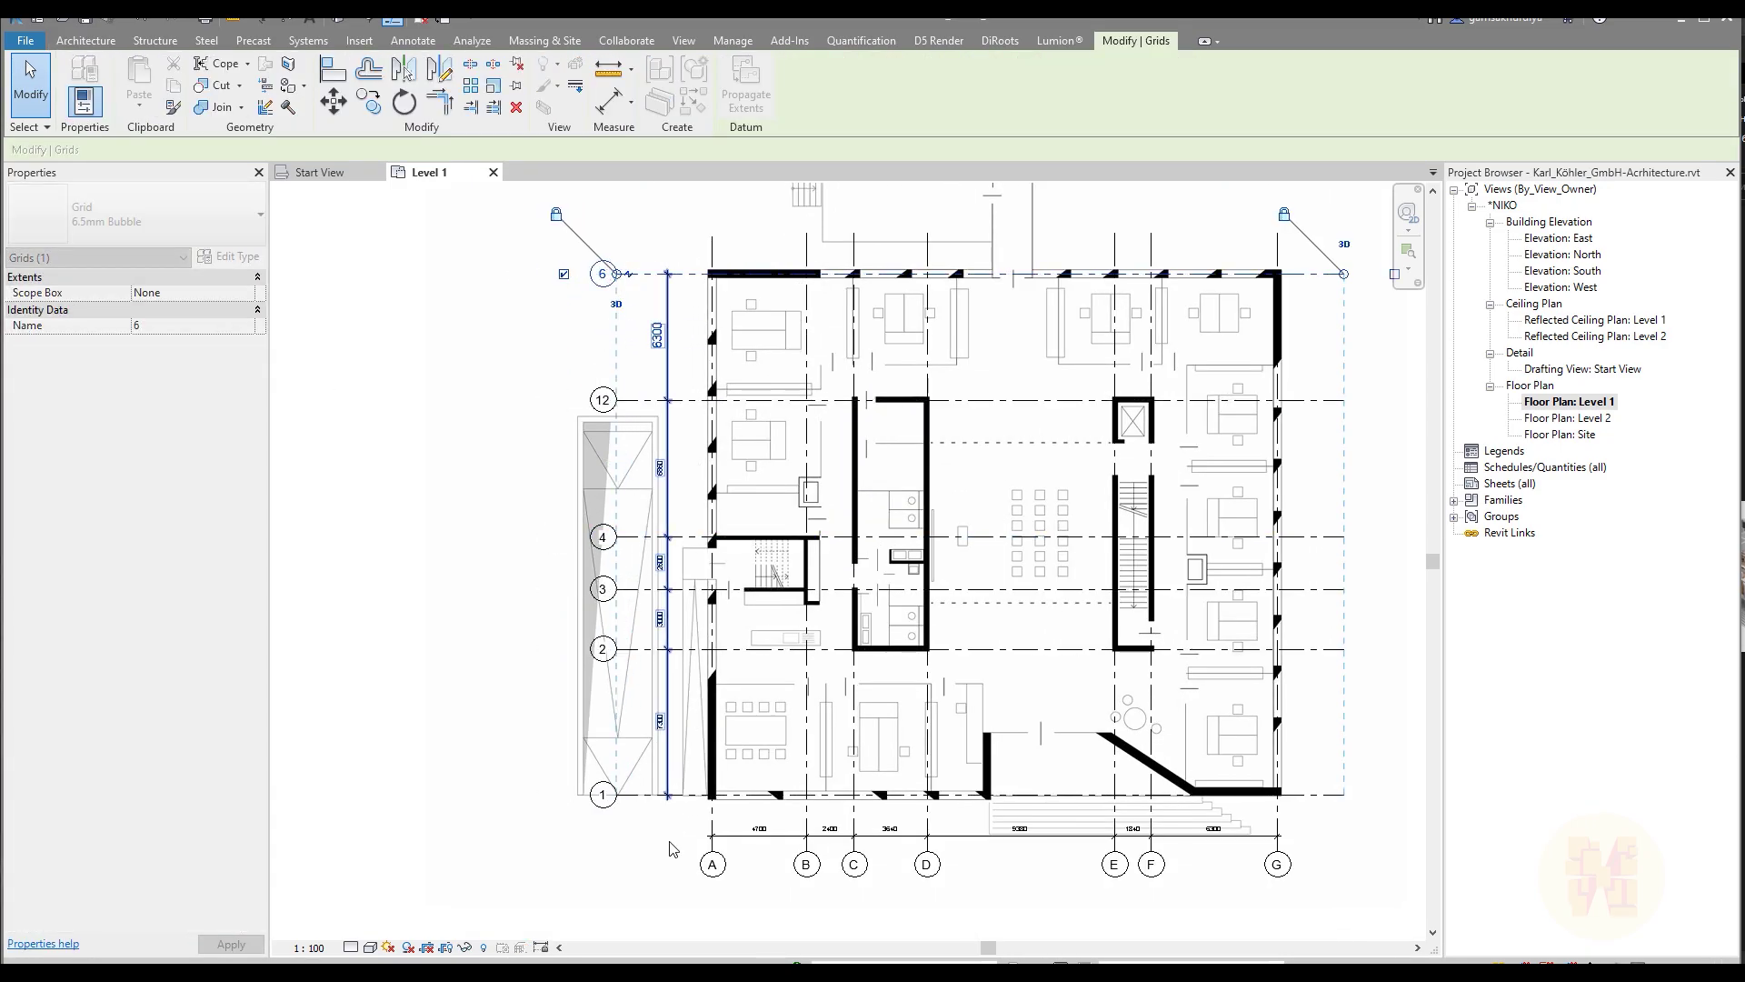
click(670, 827)
- Select the grids and dimensions in the plan, filter the dimensions out of the selection, and pin the grids
middle_drag(683, 845, 574, 700)
scroll(573, 700, down, 1)
middle_drag(413, 607, 451, 645)
drag(428, 229, 1287, 865)
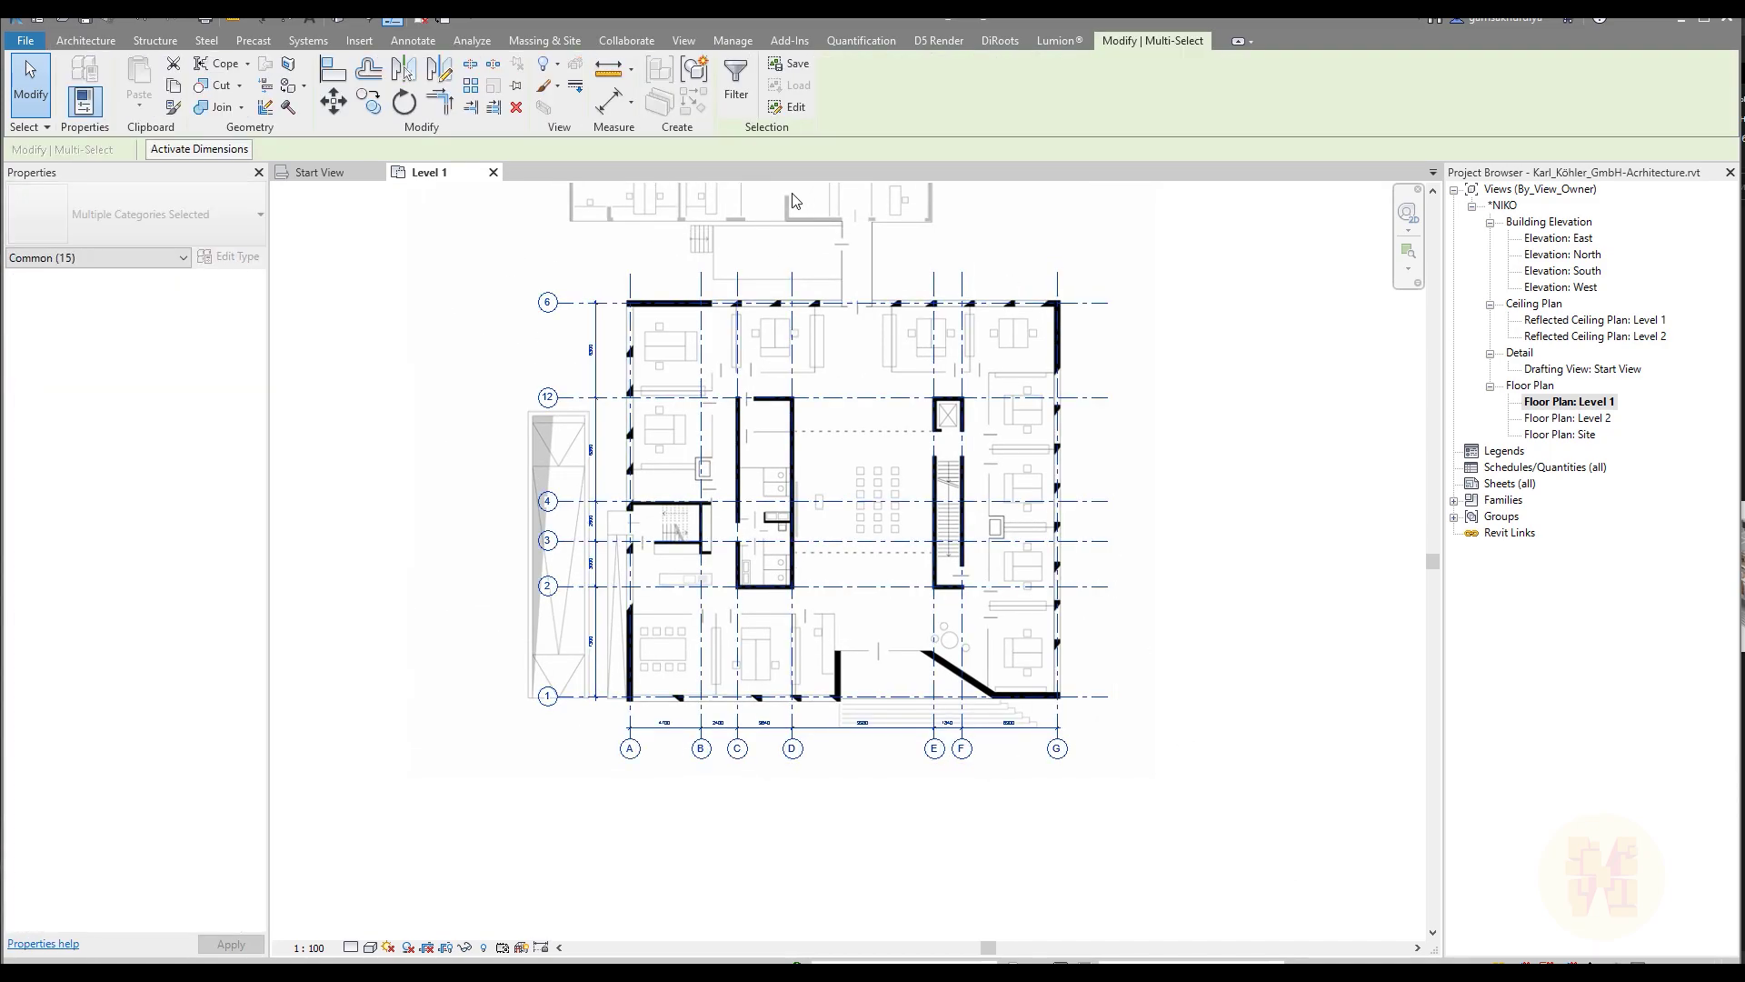
click(736, 82)
click(706, 382)
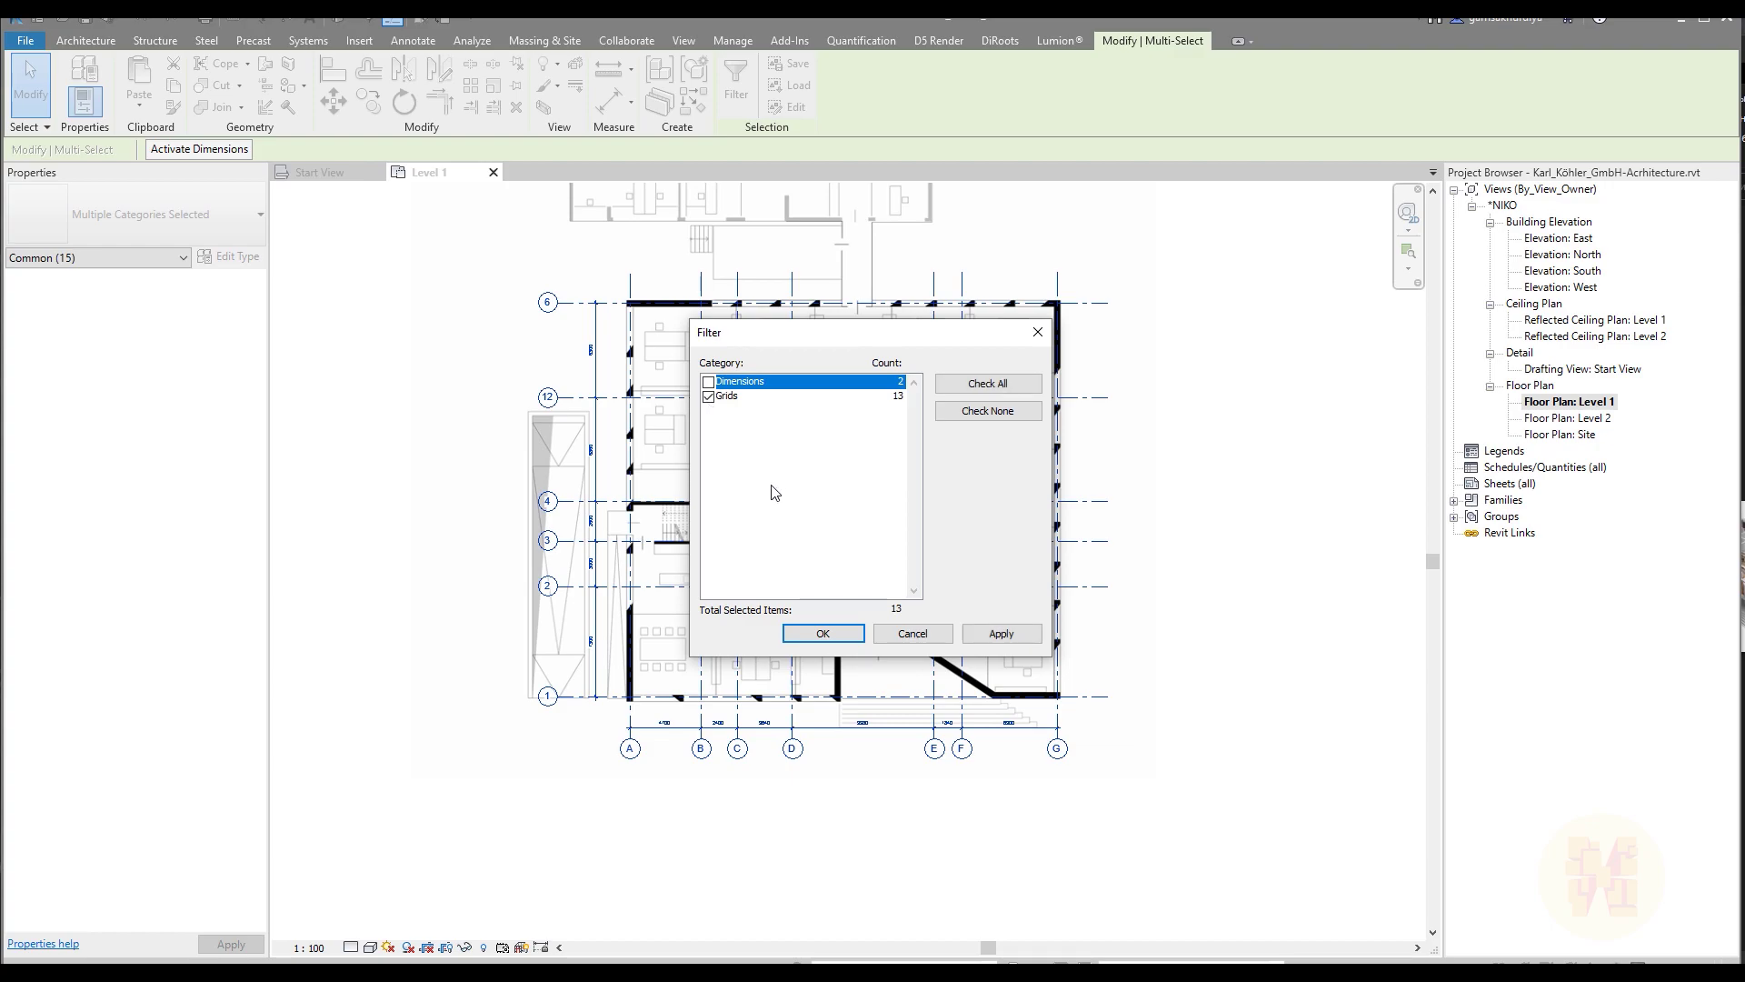
click(822, 633)
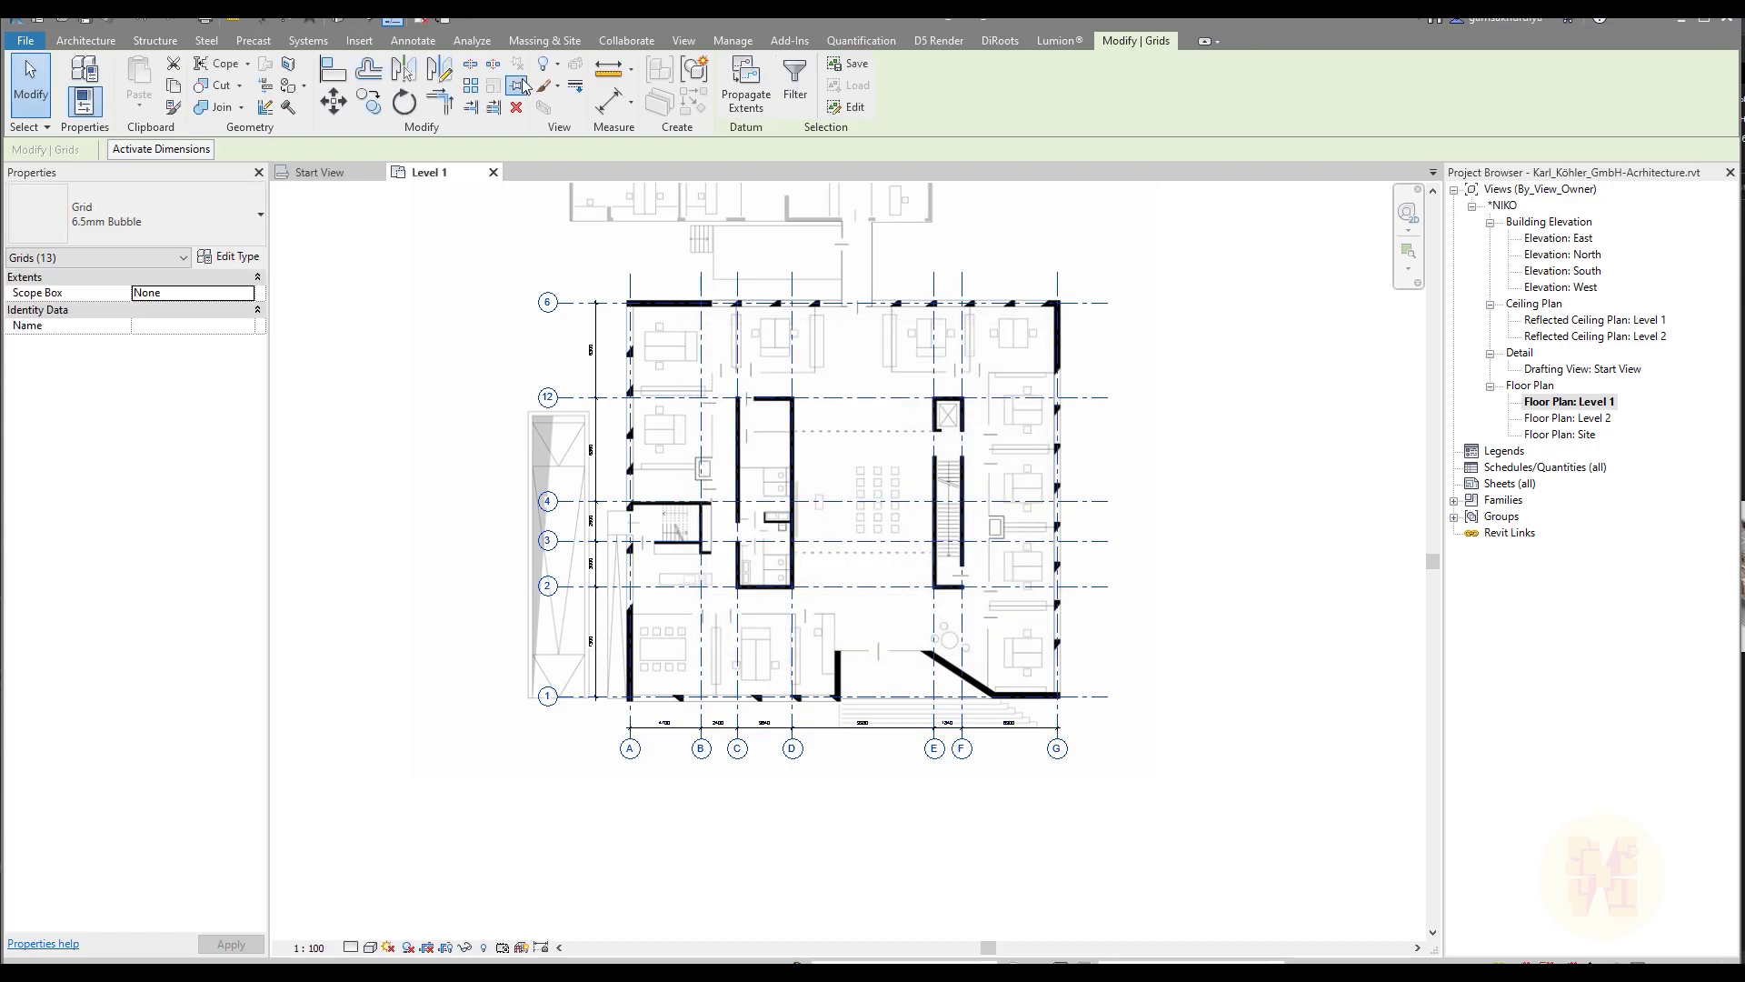
click(1216, 391)
- Open the East building elevation view
middle_drag(1205, 440, 1127, 447)
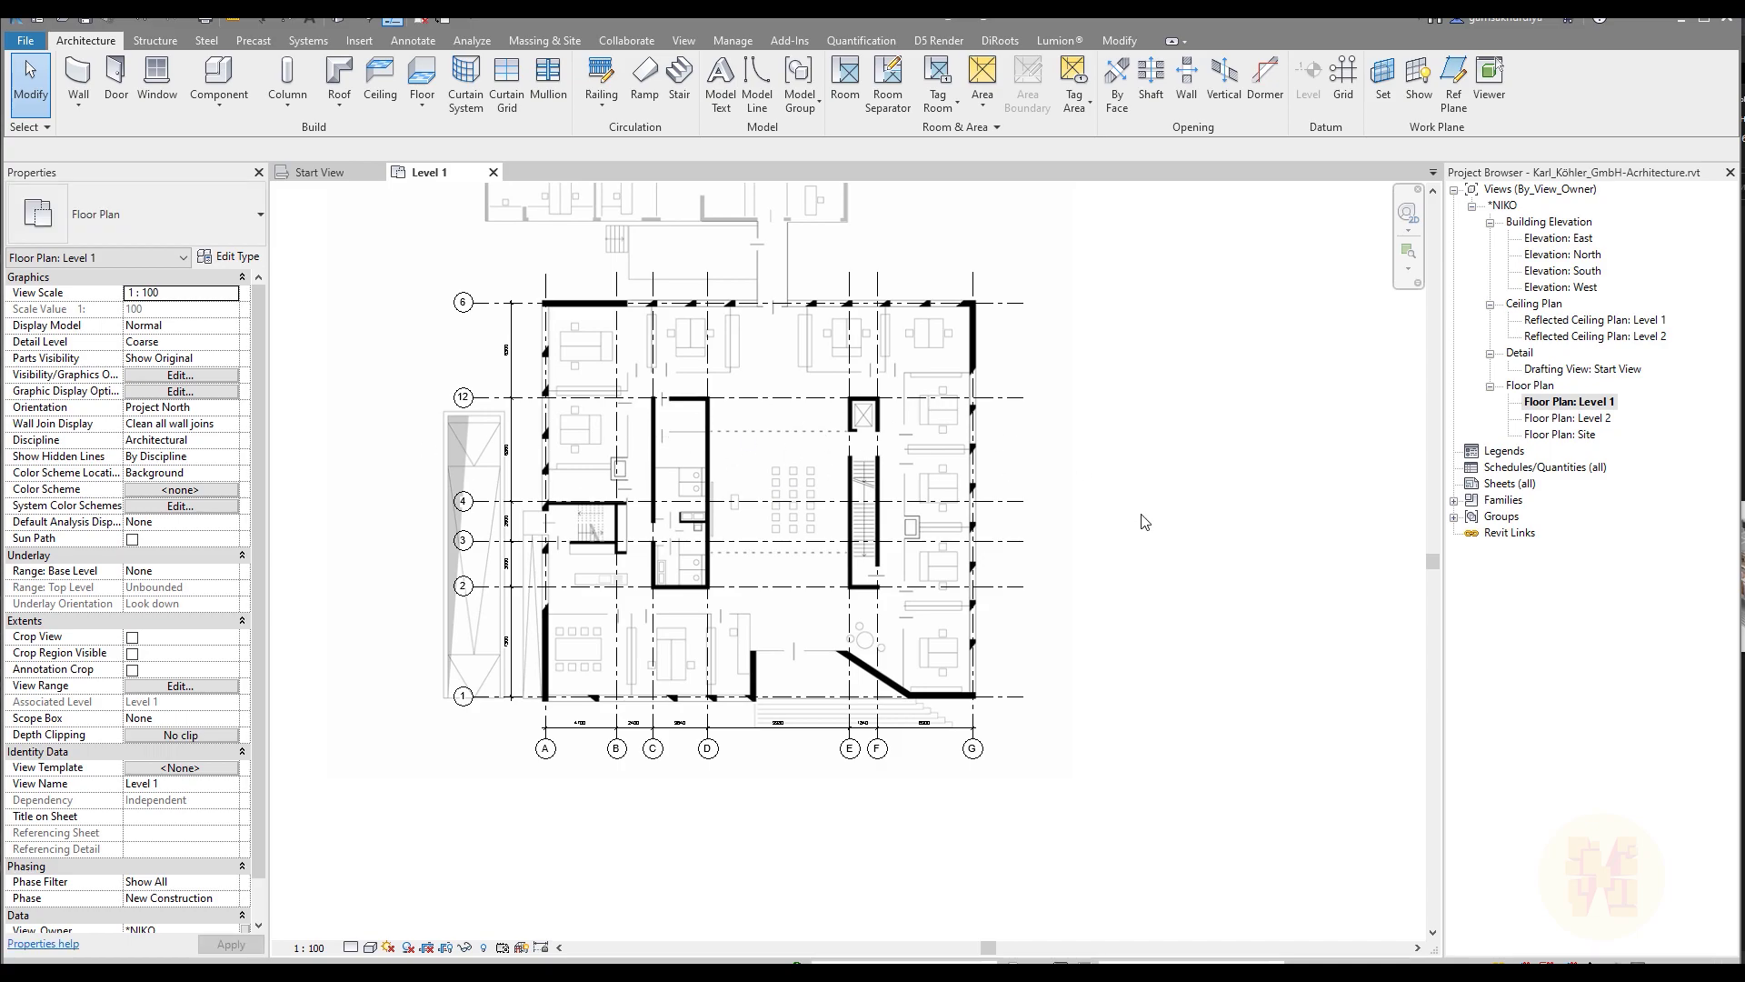
middle_drag(923, 621, 948, 647)
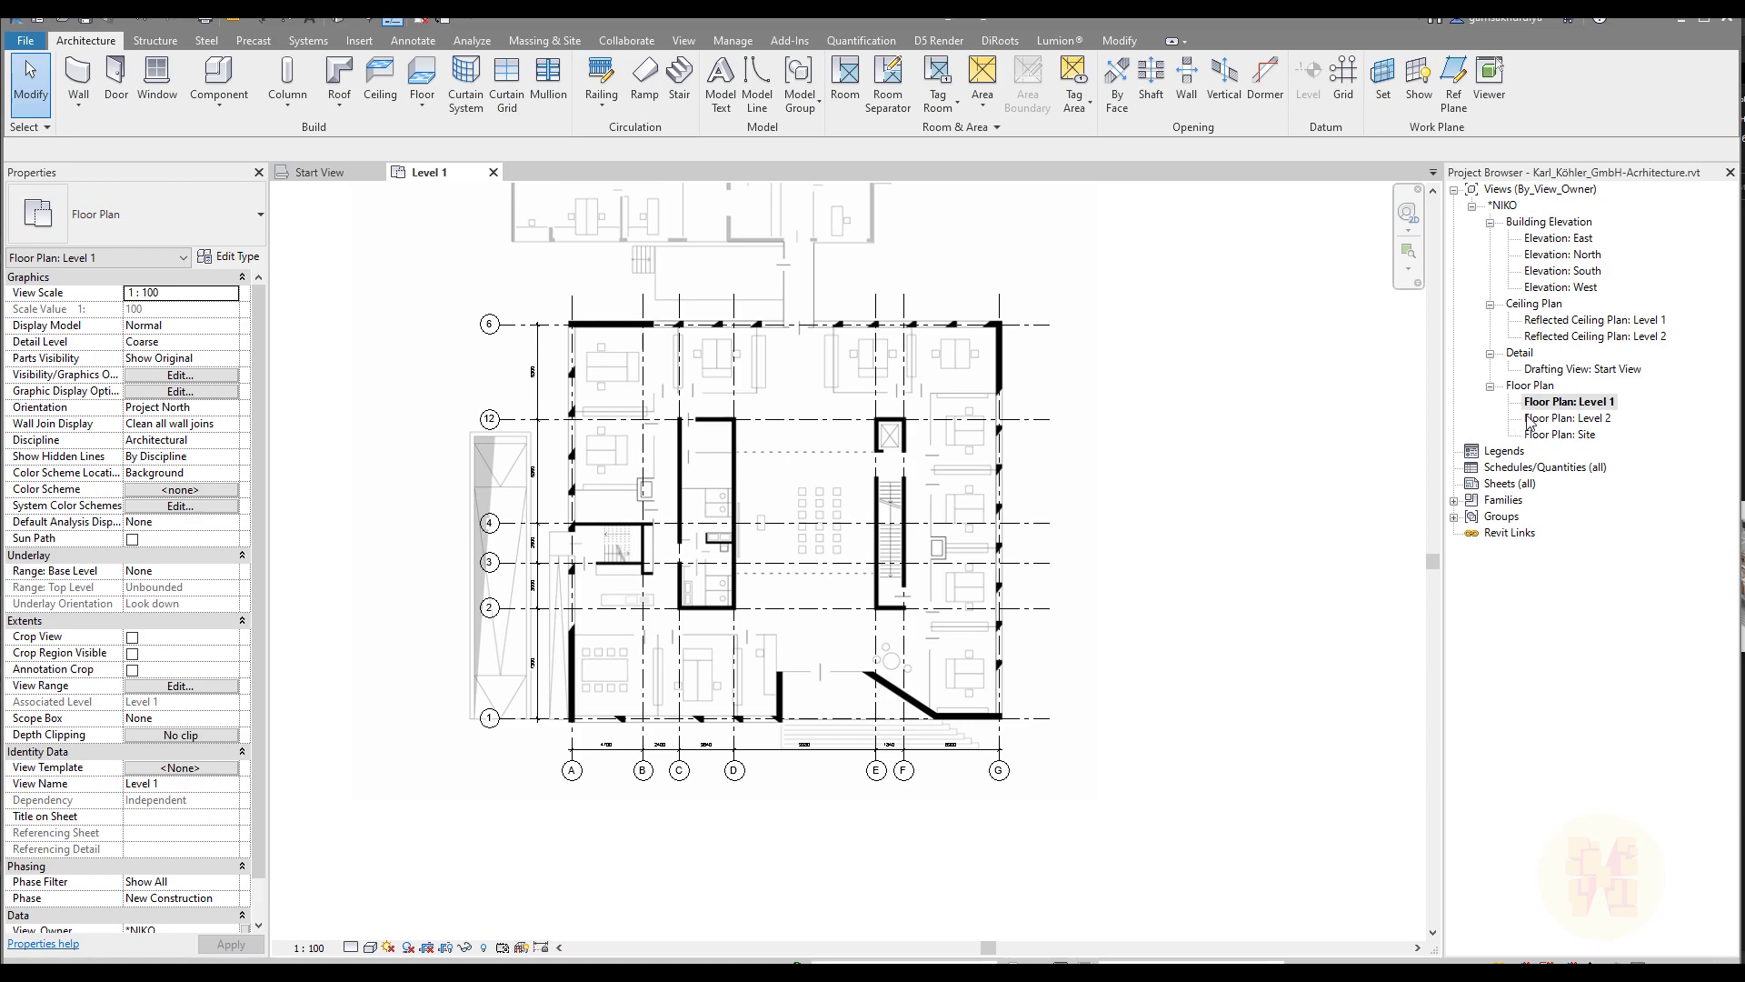
double_click(1556, 238)
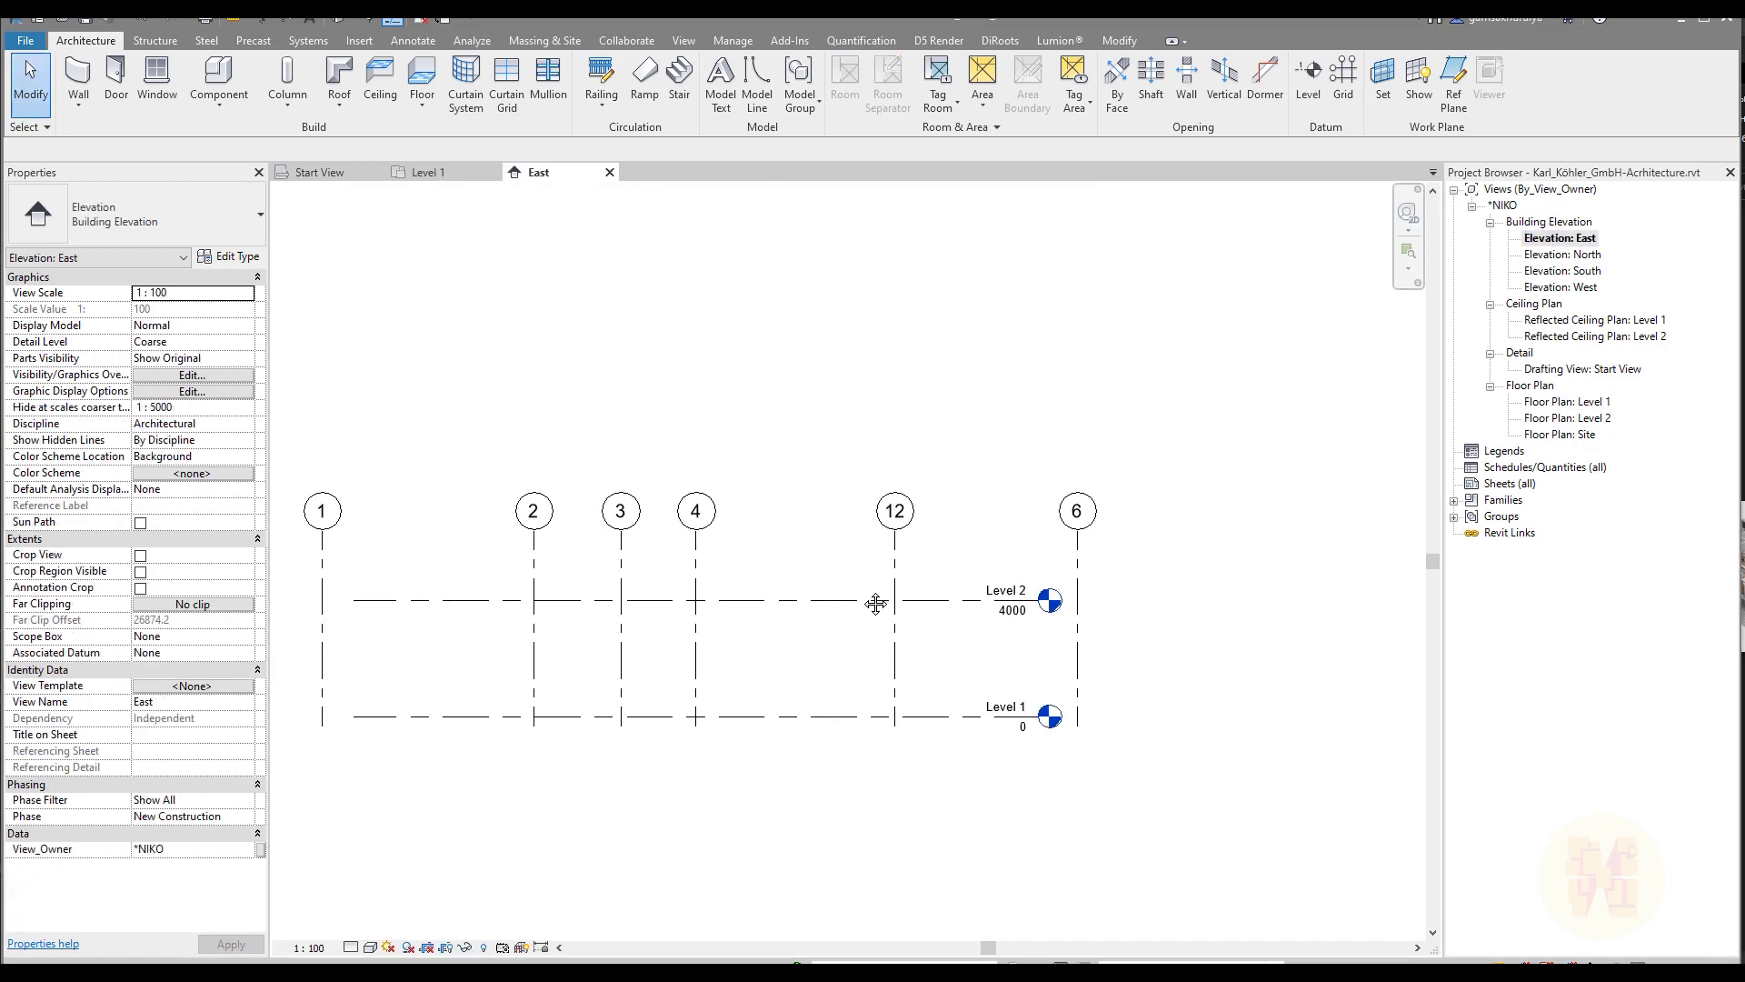
- Extend the head ends of the Level 1 and Level 2 lines past grid 6 in the East elevation
middle_drag(876, 604, 861, 603)
click(916, 601)
mouse_move(1035, 651)
middle_down()
mouse_move(782, 627)
mouse_move(1057, 642)
middle_up()
click(966, 916)
scroll(945, 664, down, 2)
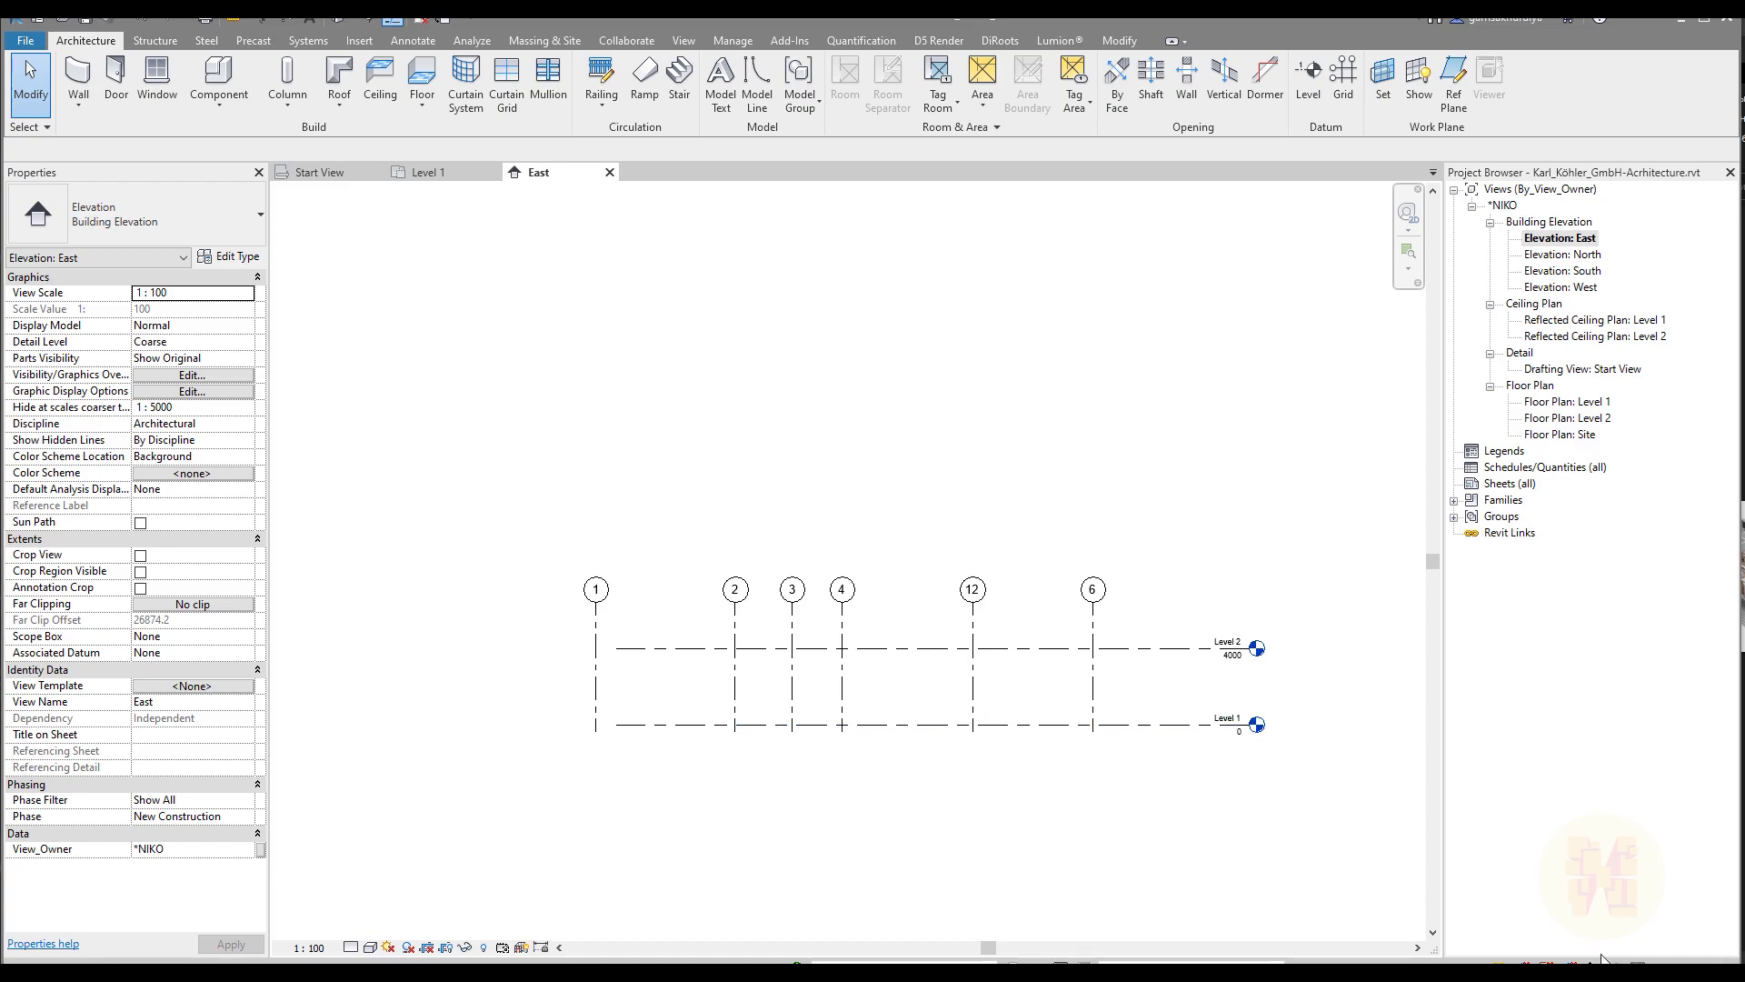
- Select all six grids in the East elevation and unpin them
drag(1140, 518, 585, 615)
click(647, 540)
click(599, 604)
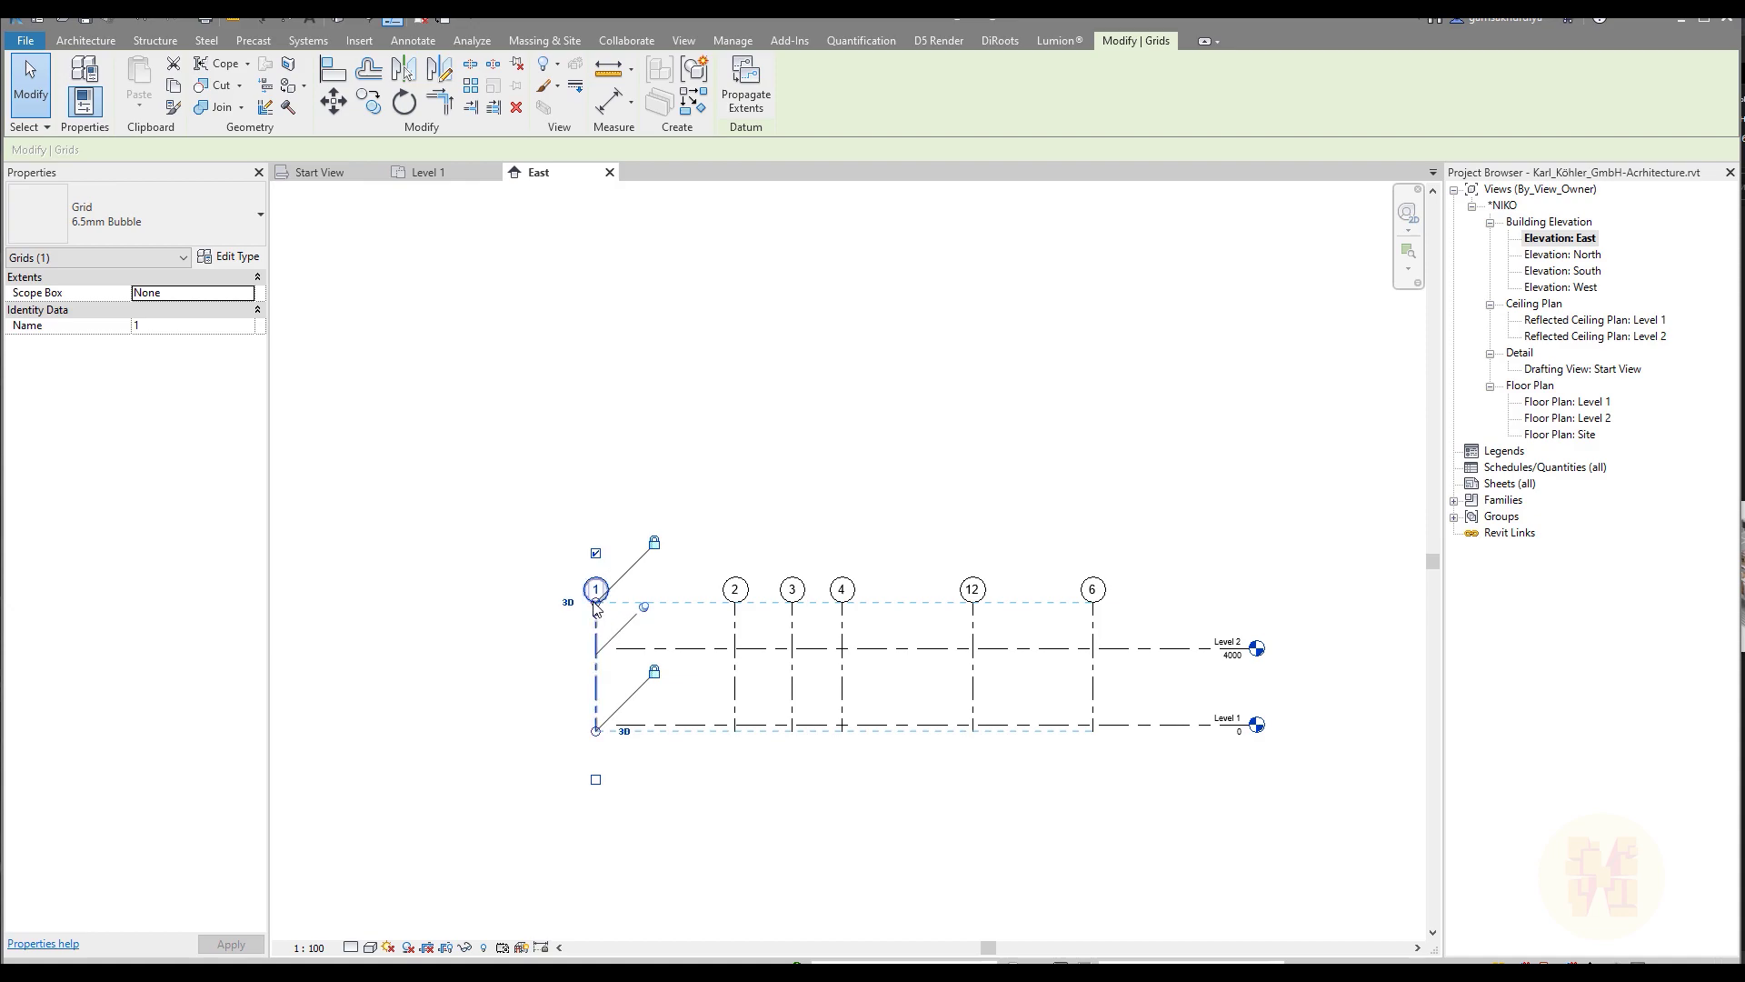
drag(1149, 516, 500, 618)
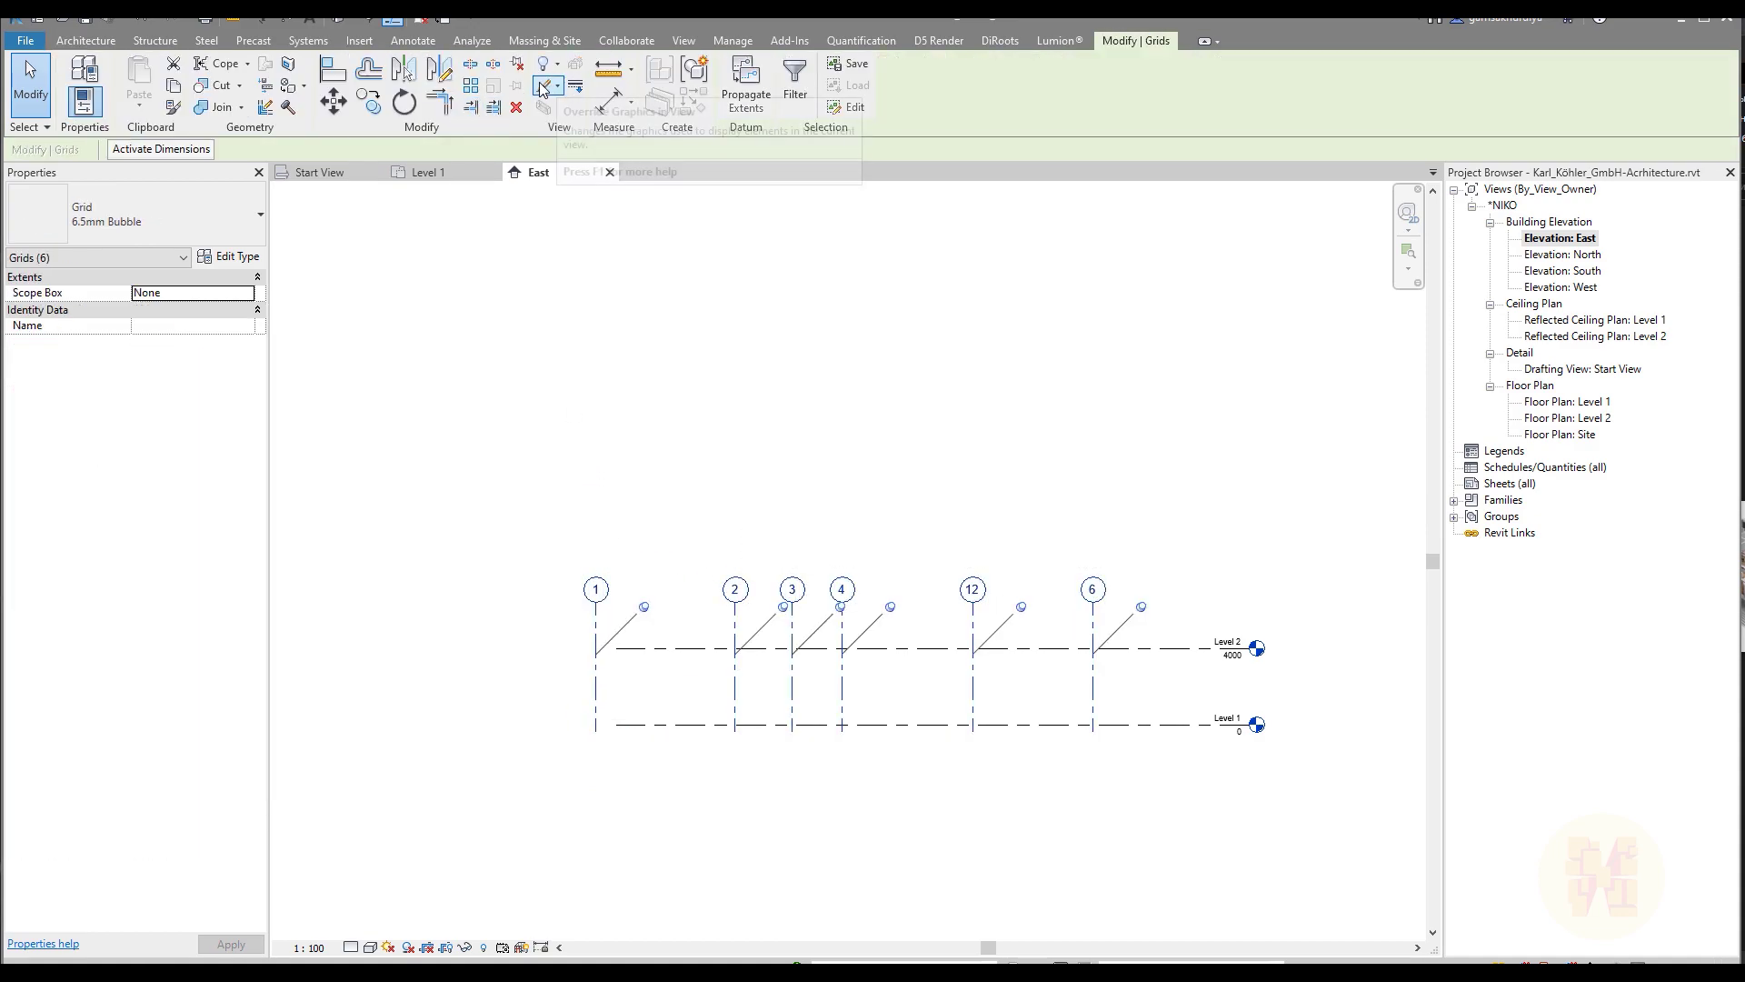
click(577, 291)
- Extend the aligned grids upward well above Level 2 and downward below Level 1
click(599, 600)
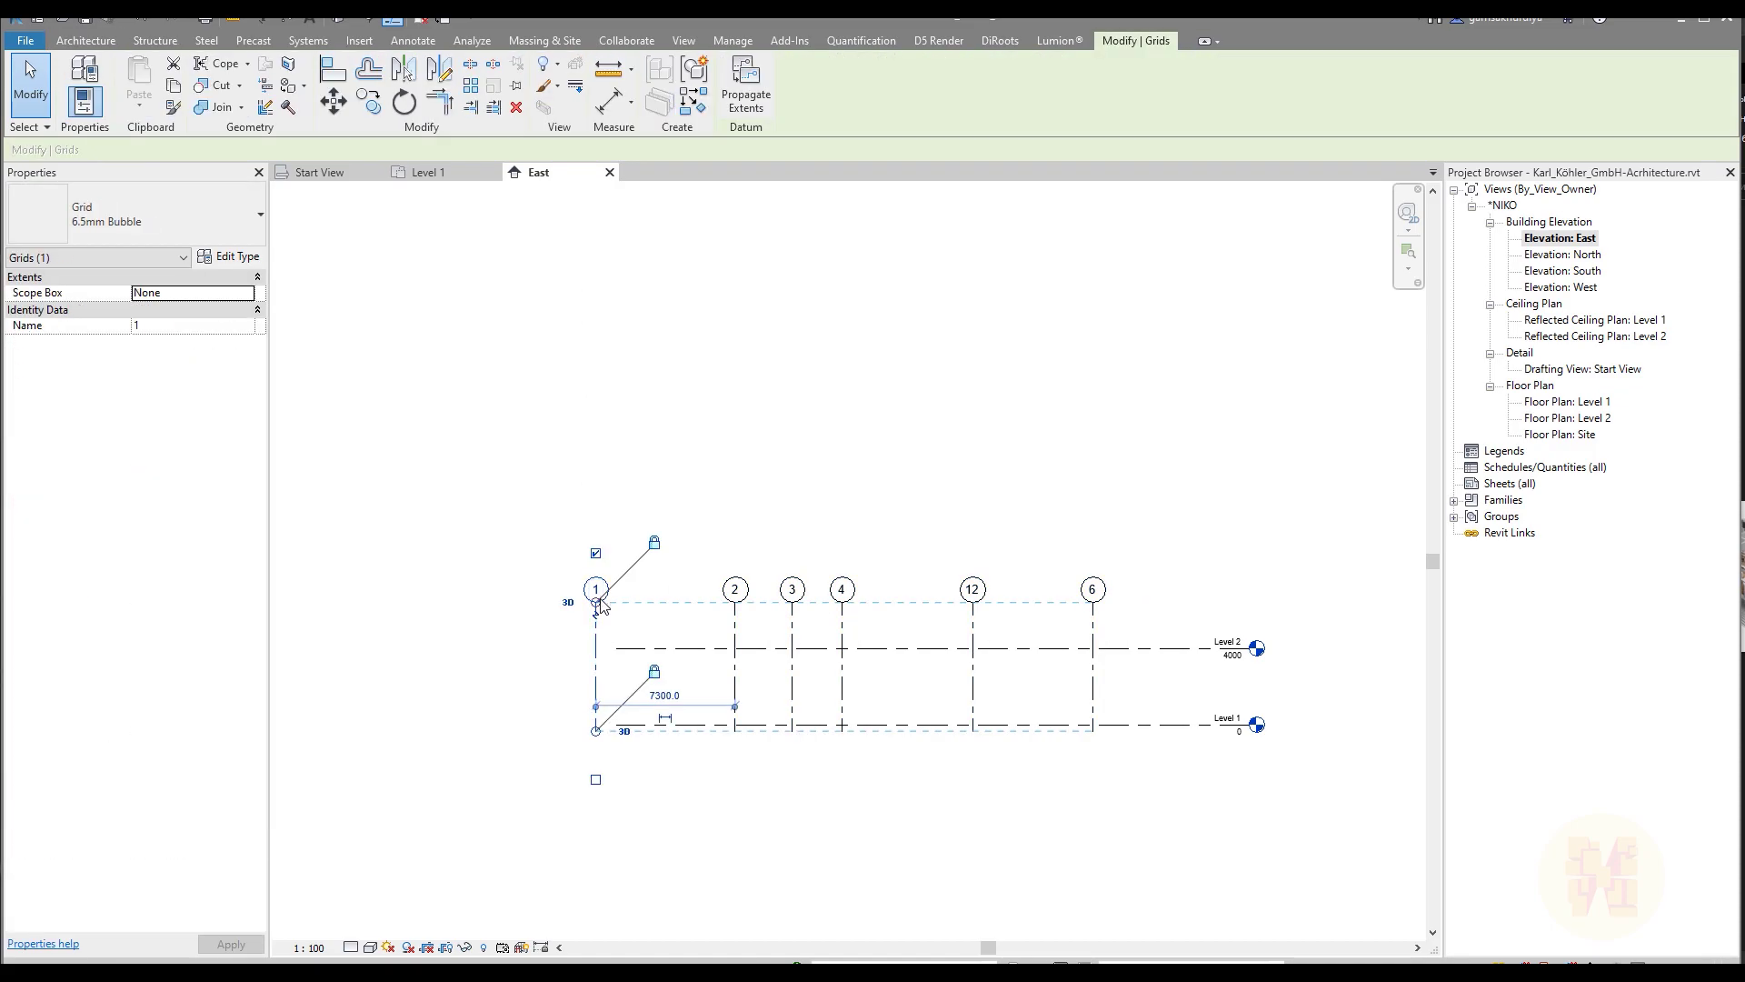
drag(596, 603, 597, 265)
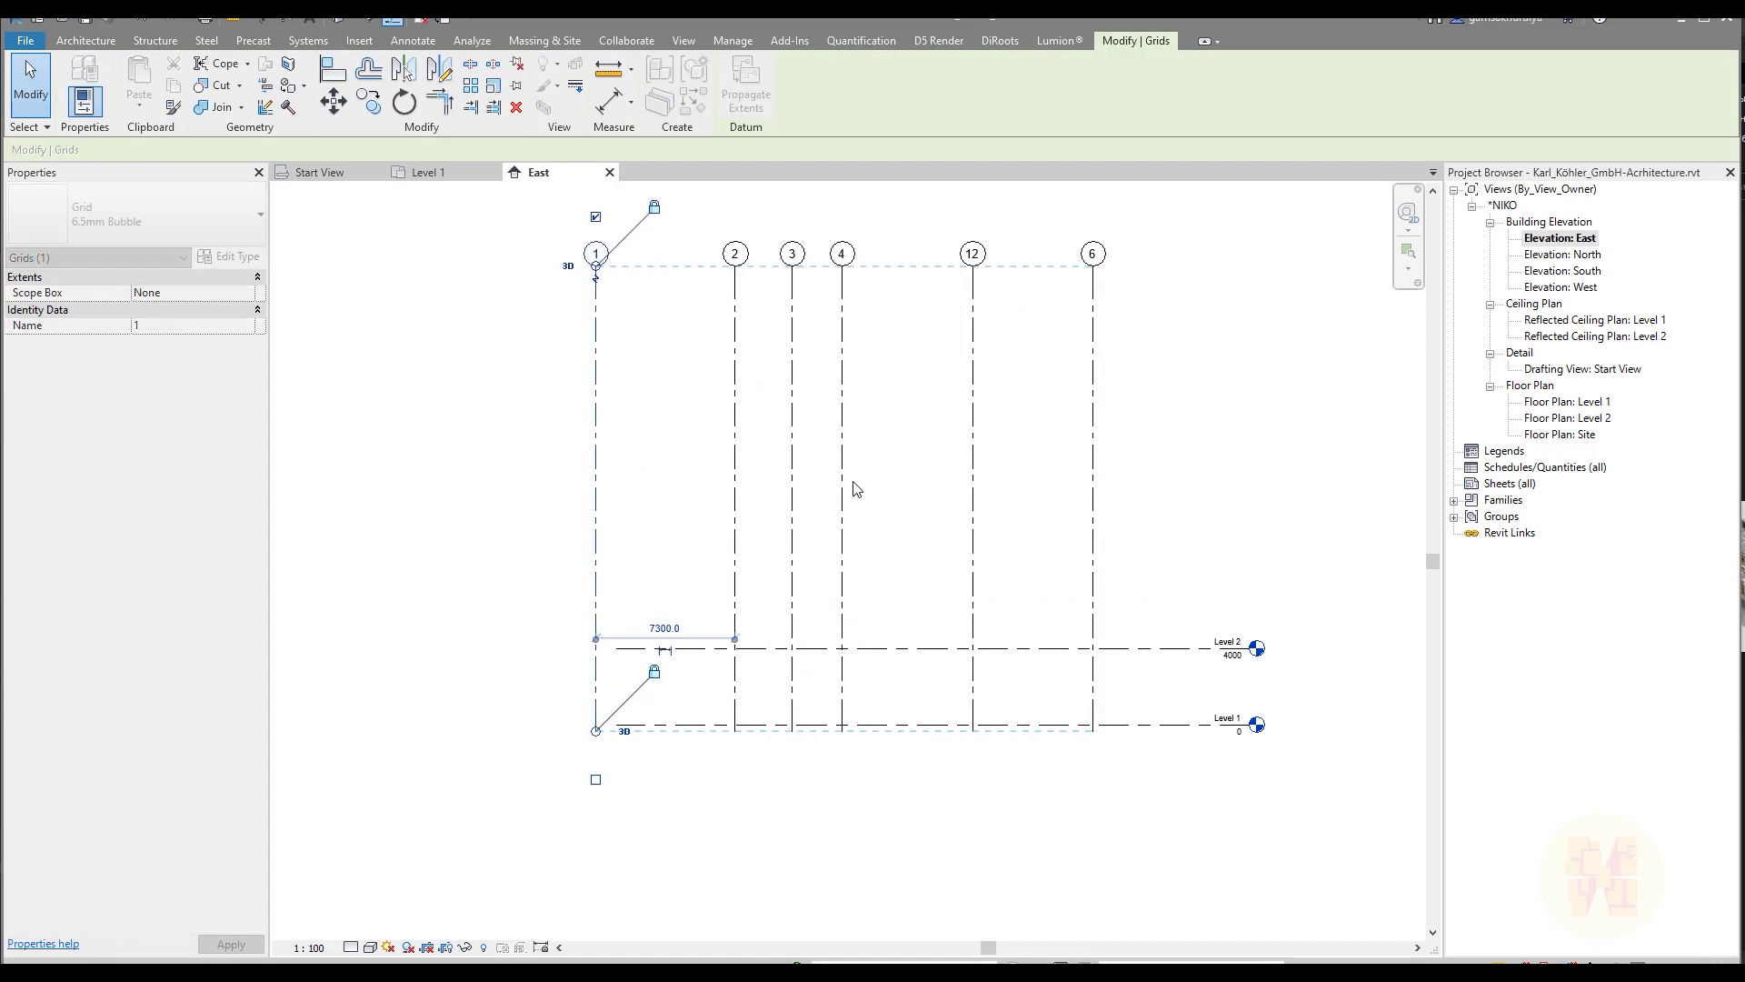
drag(595, 731, 595, 830)
click(1125, 531)
- Stretch the headless ends of both level lines outward past grid 1
click(623, 724)
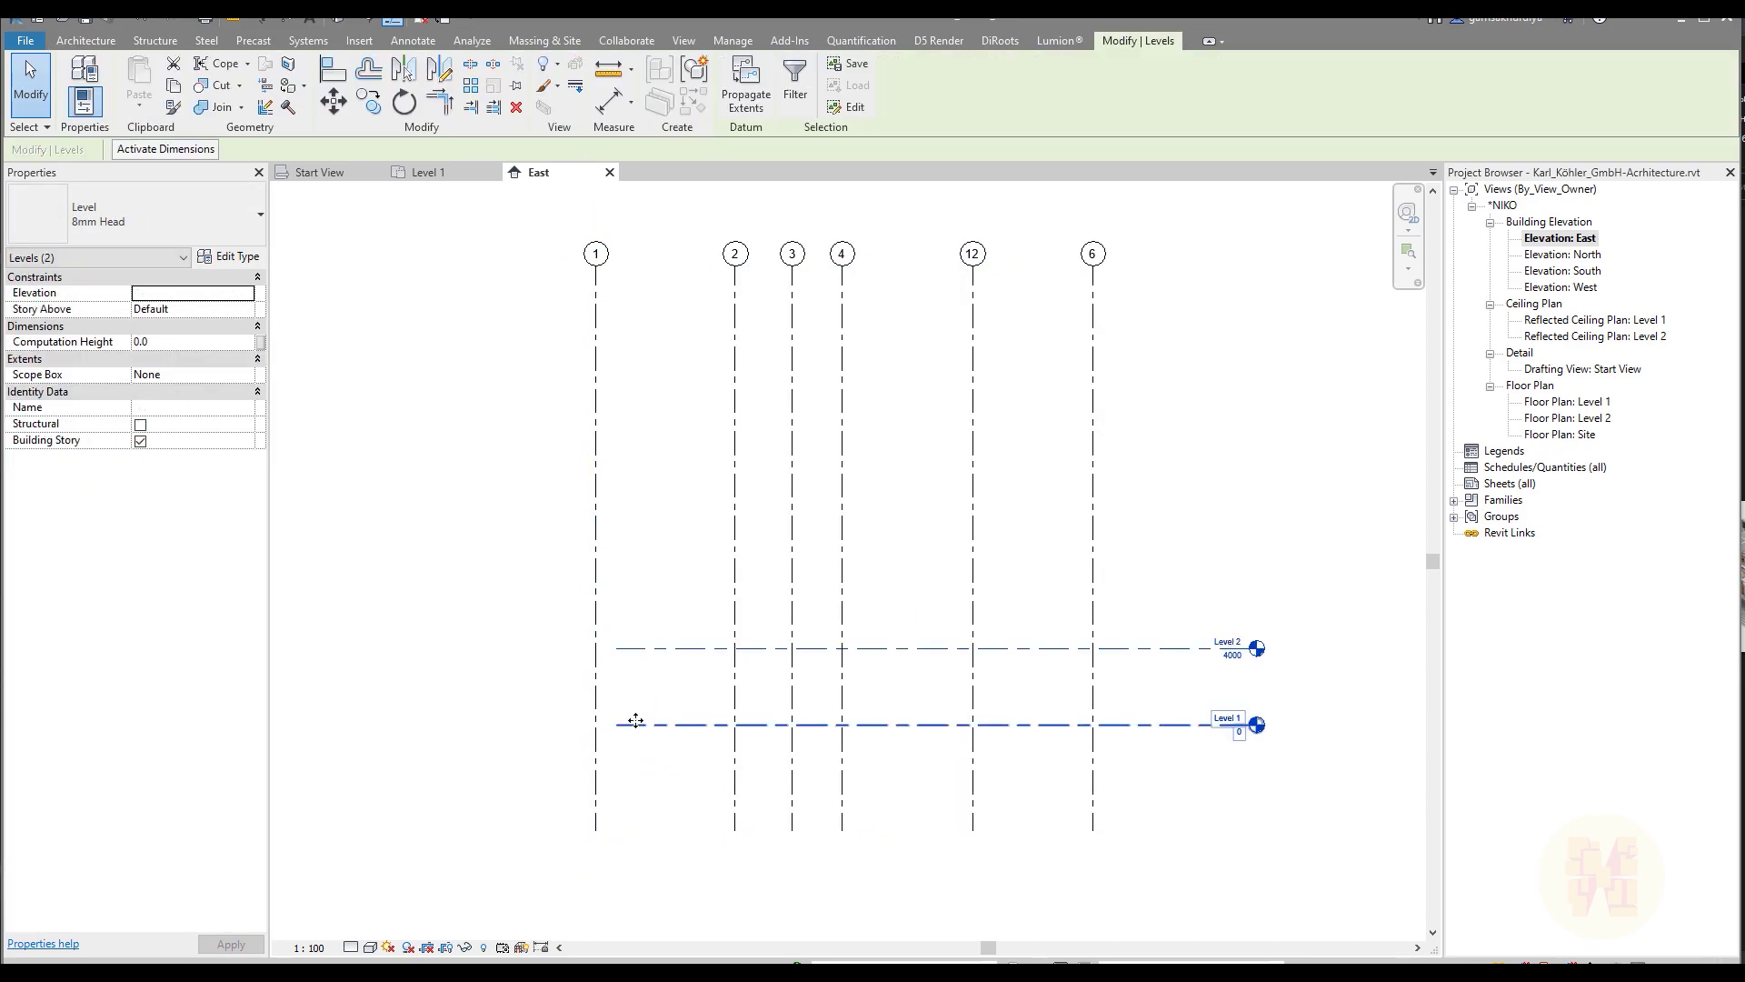
click(623, 648)
drag(616, 648, 385, 649)
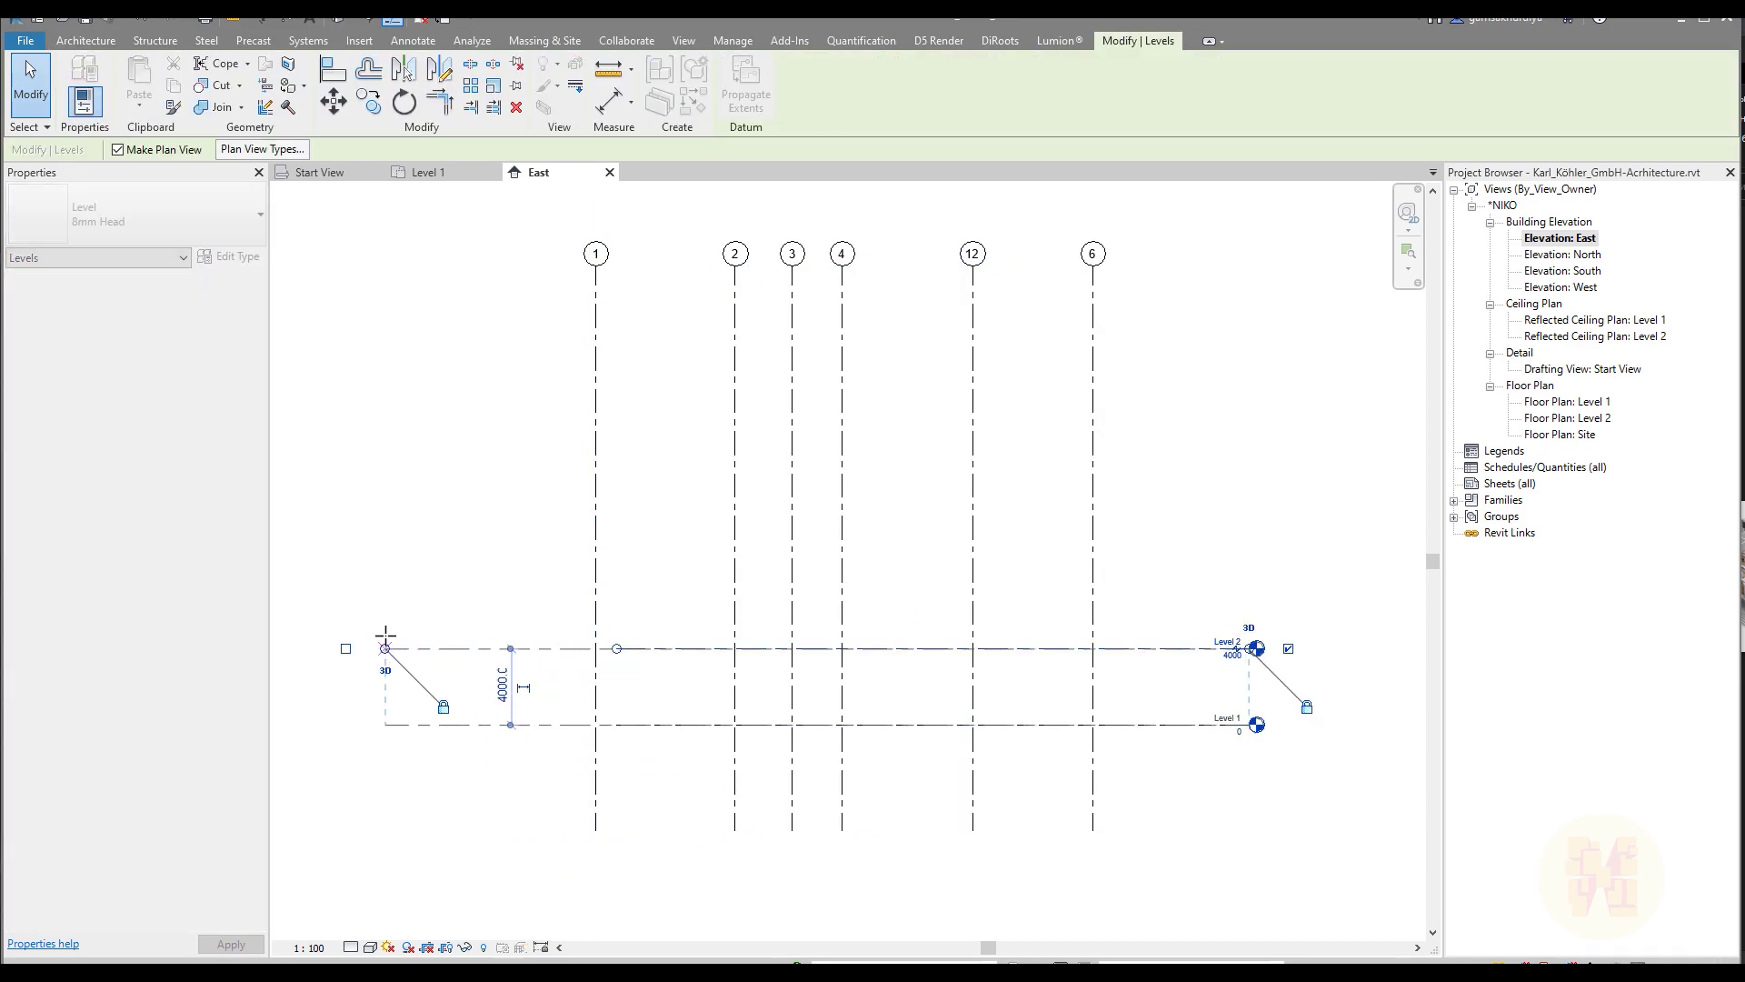
click(537, 516)
- Copy Level 2 upward by the Level 1 to Level 2 spacing to add a level at 8000
scroll(538, 518, down, 2)
scroll(745, 589, up, 4)
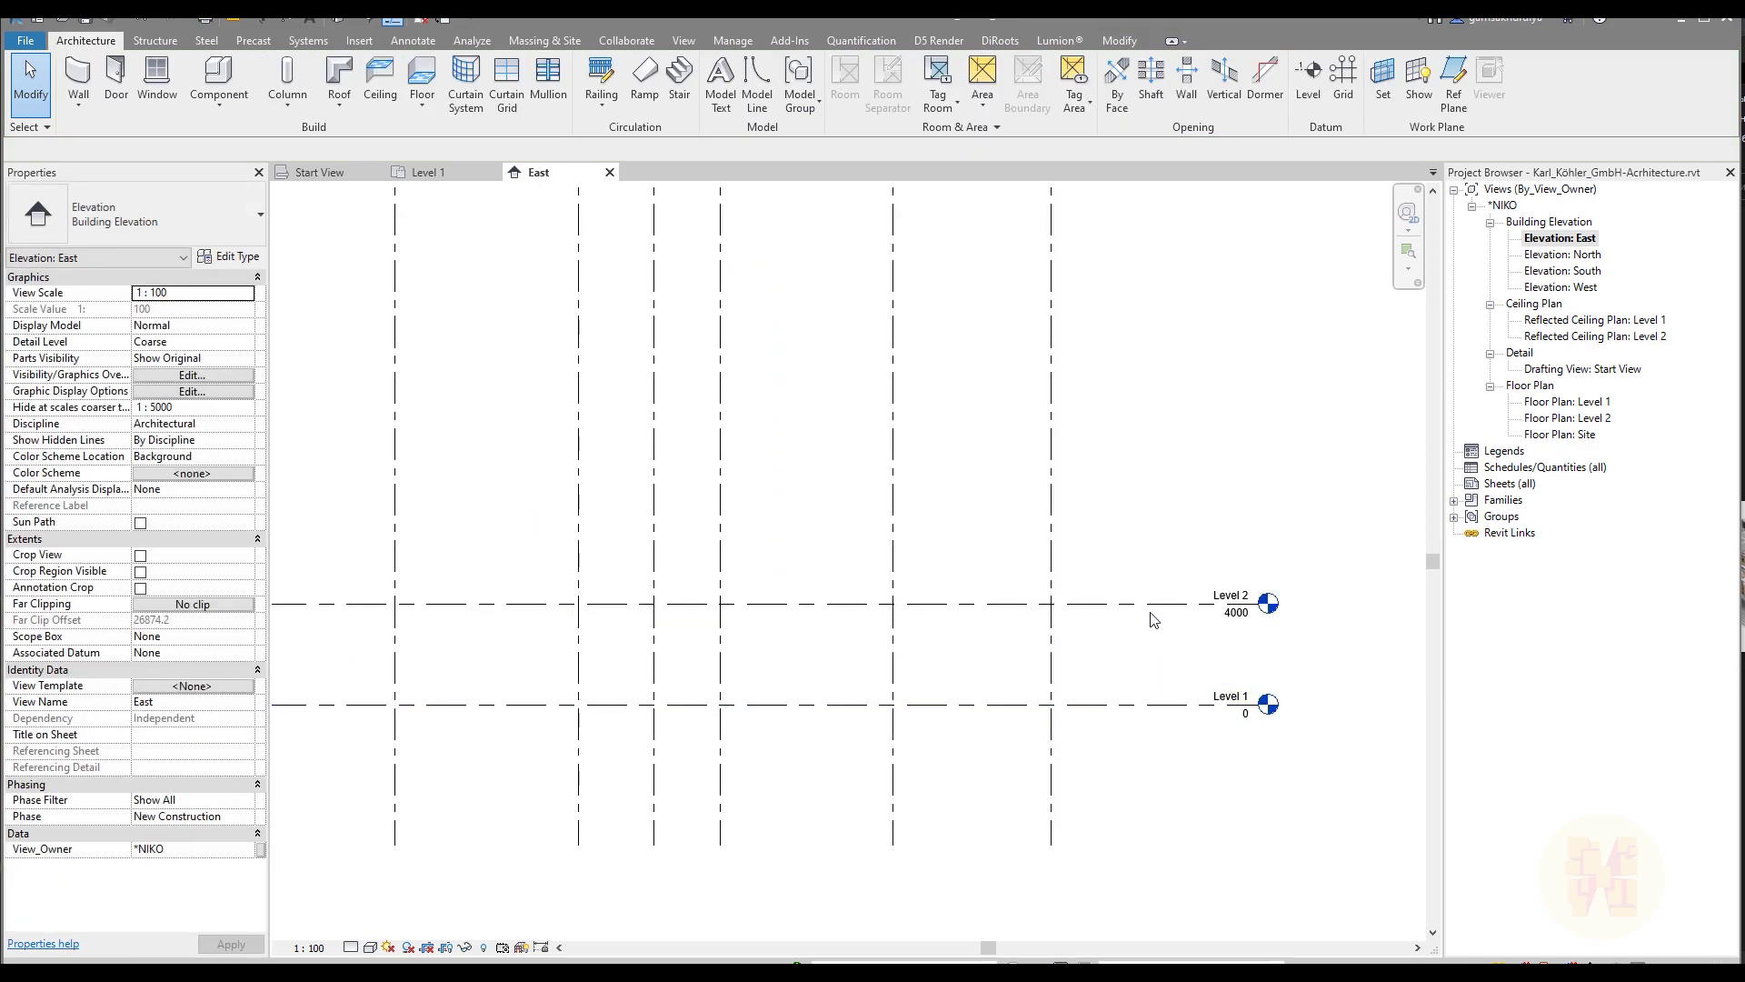
click(1223, 604)
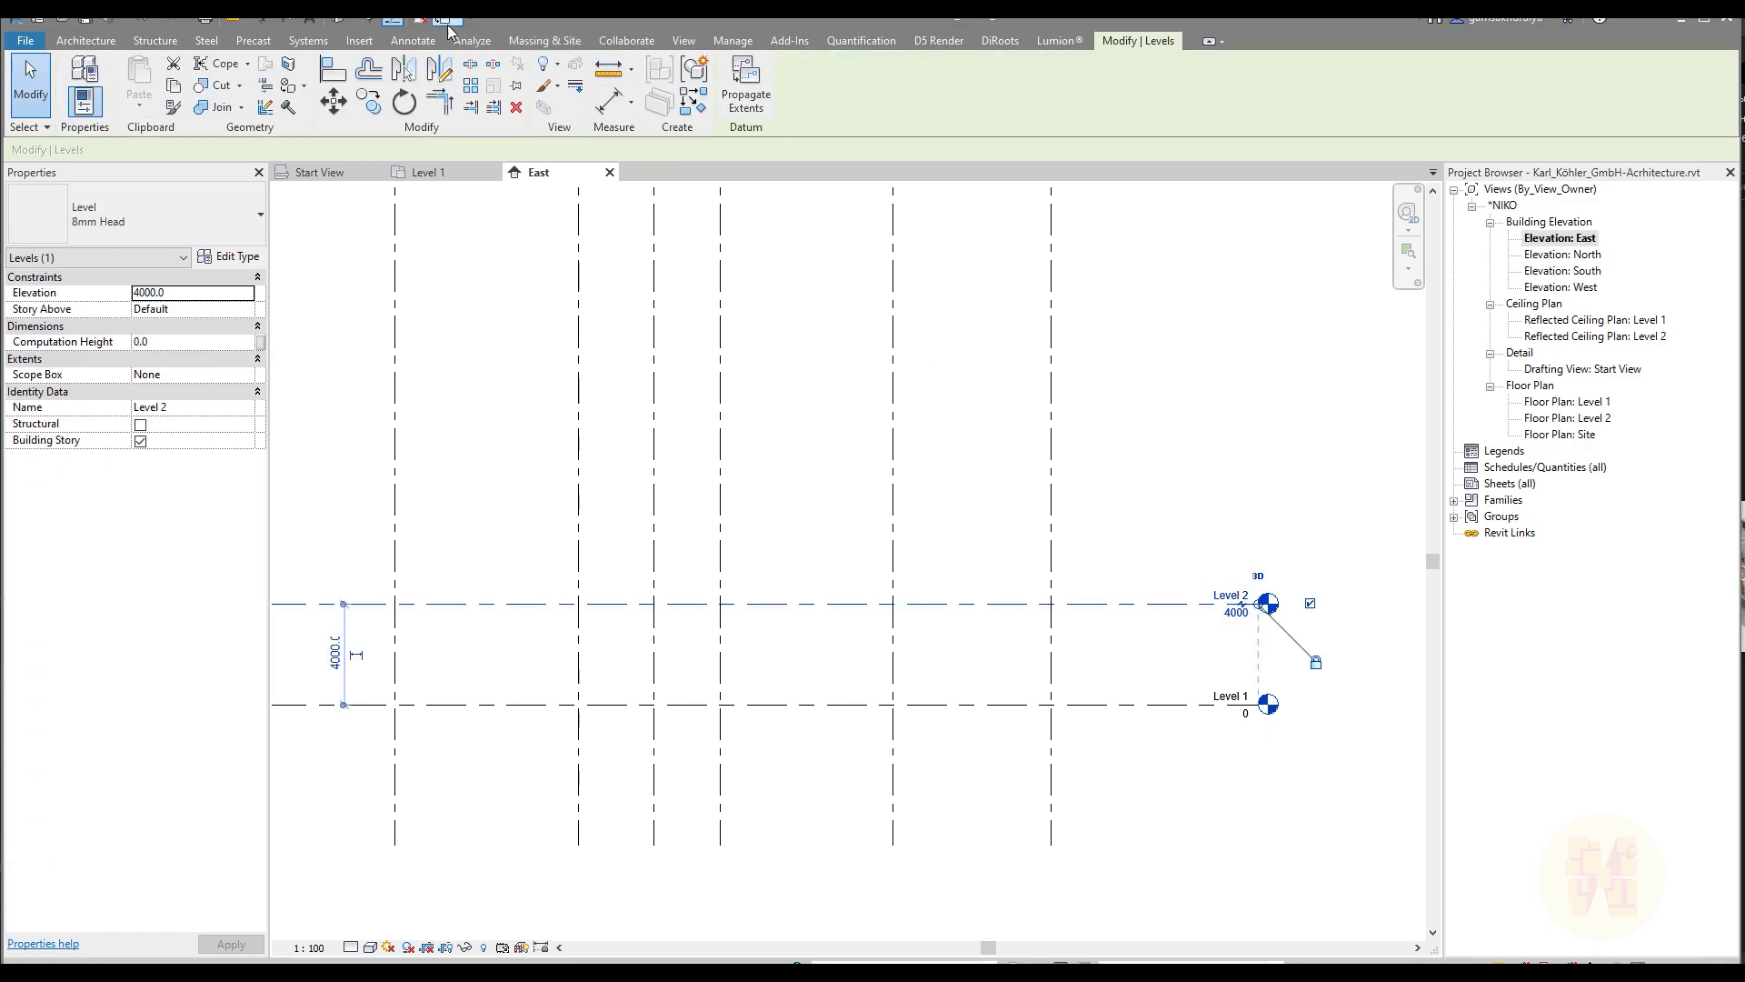
click(368, 102)
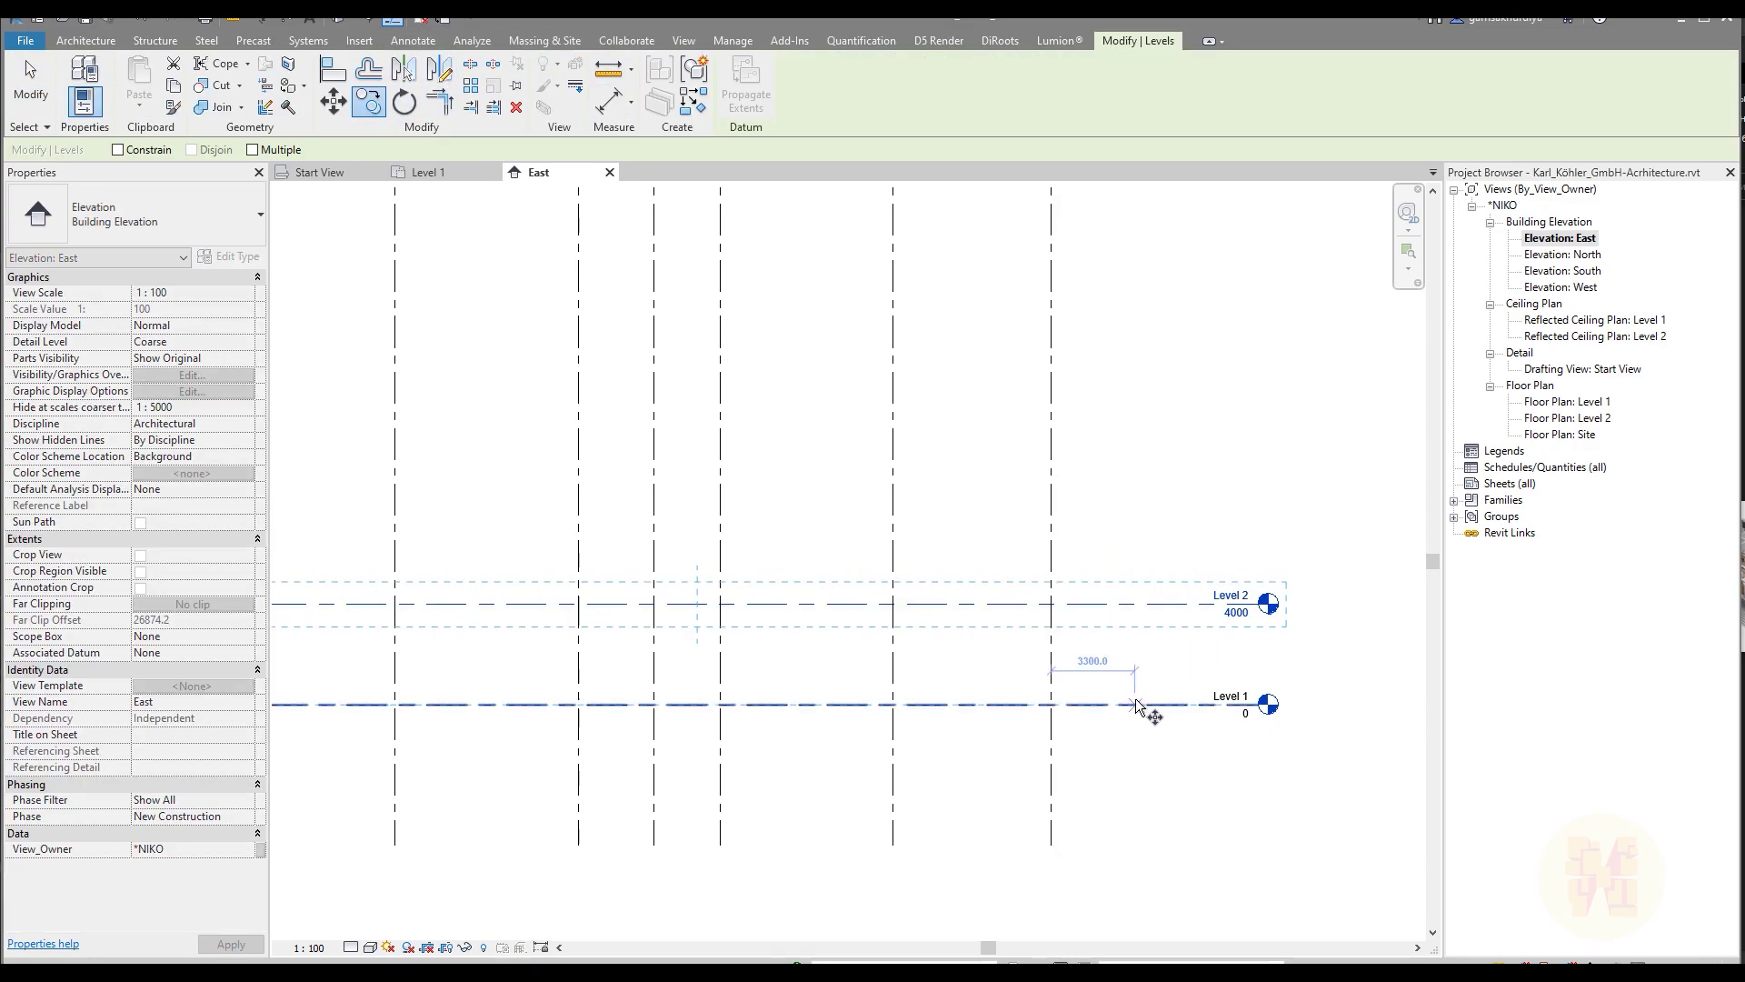
click(1130, 706)
click(1128, 613)
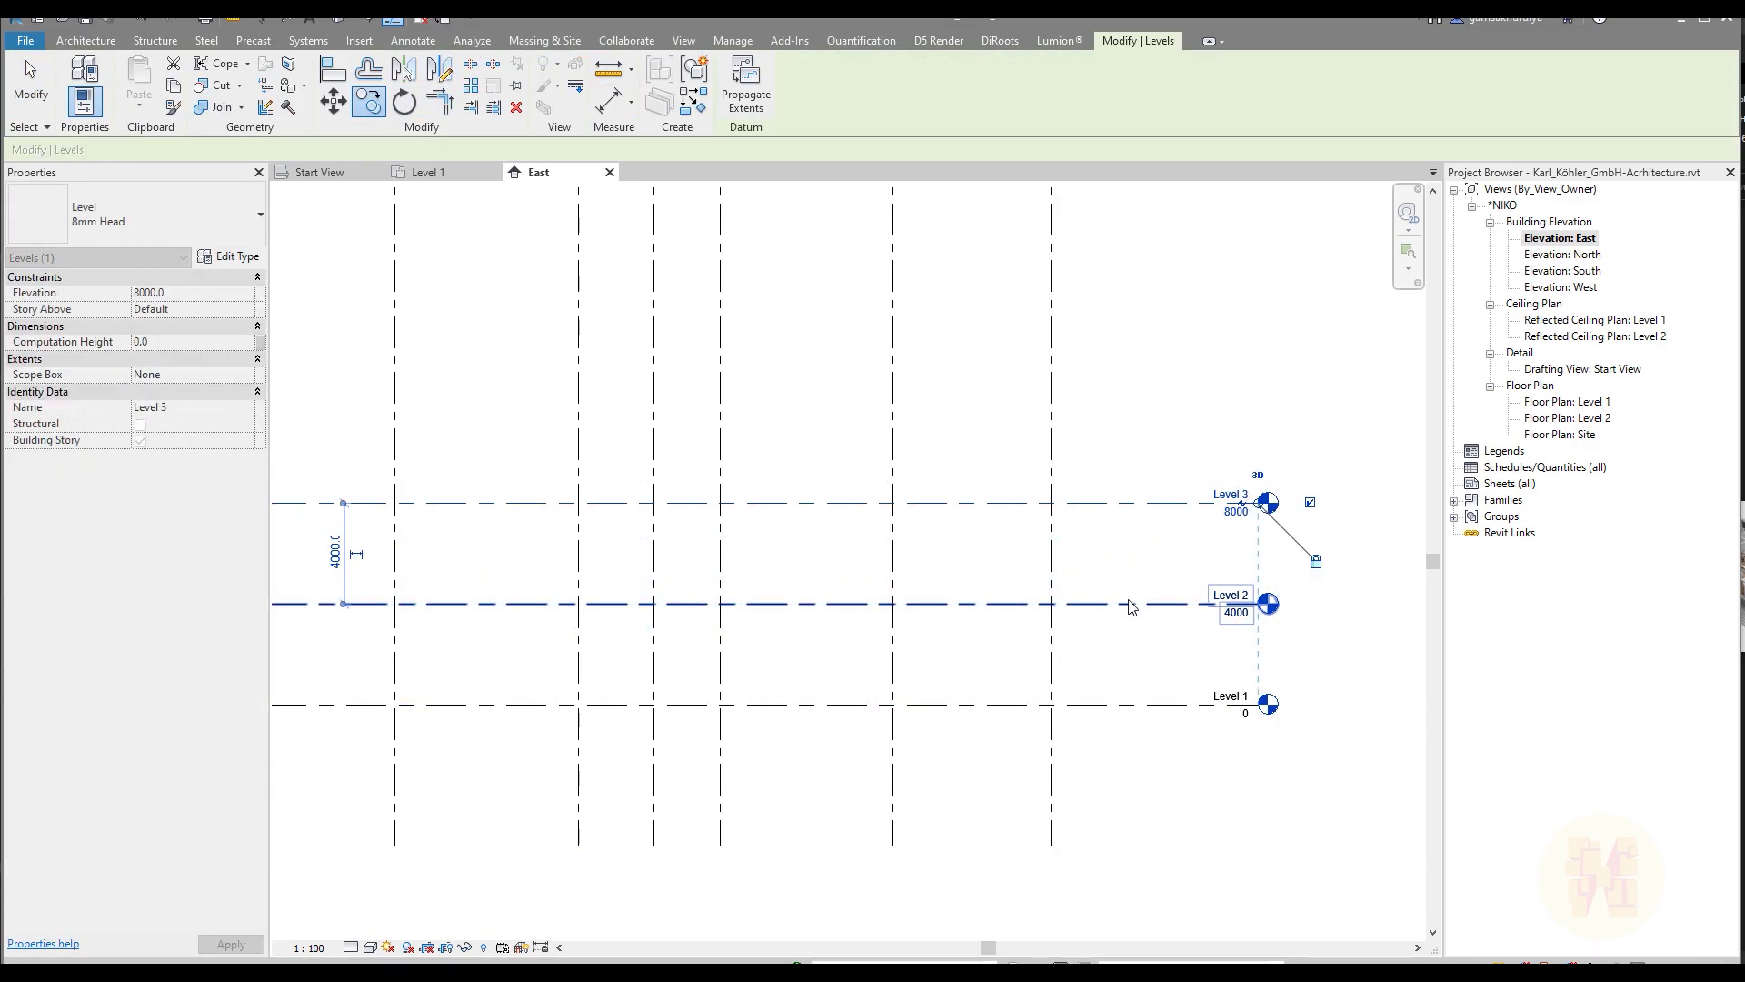
- Copy the 8000 level upward by the same storey spacing to add a level at 12000
middle_drag(1114, 593, 952, 571)
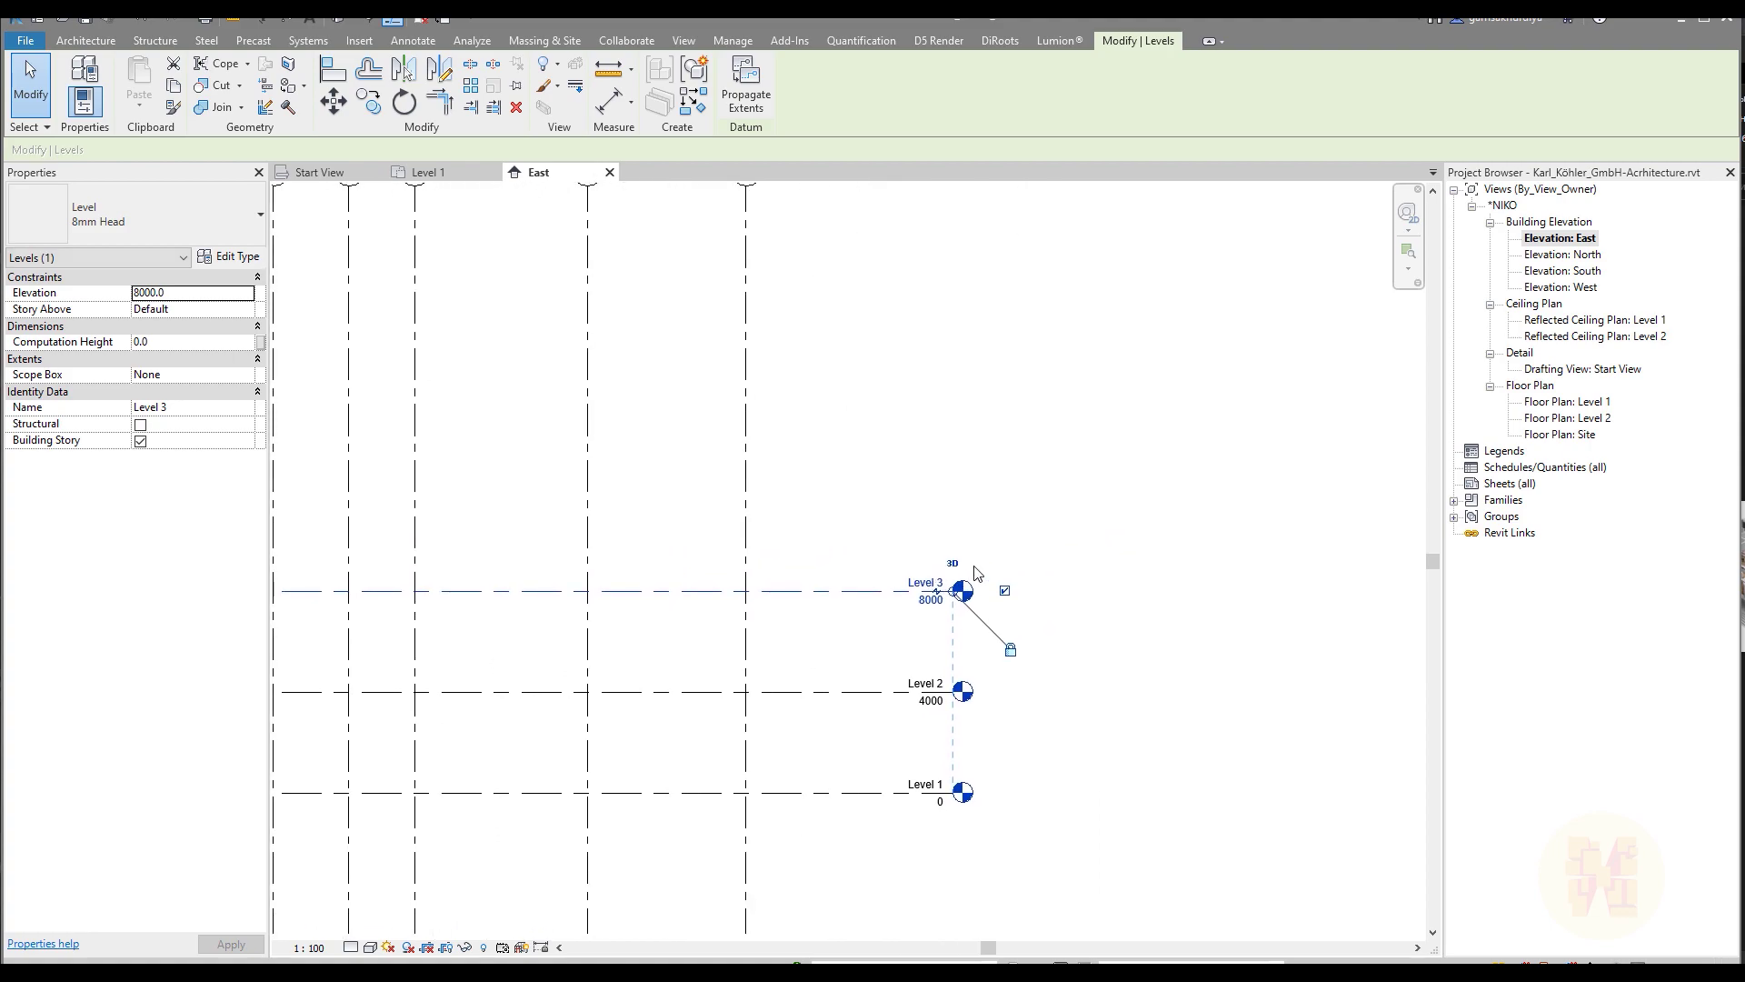
click(368, 102)
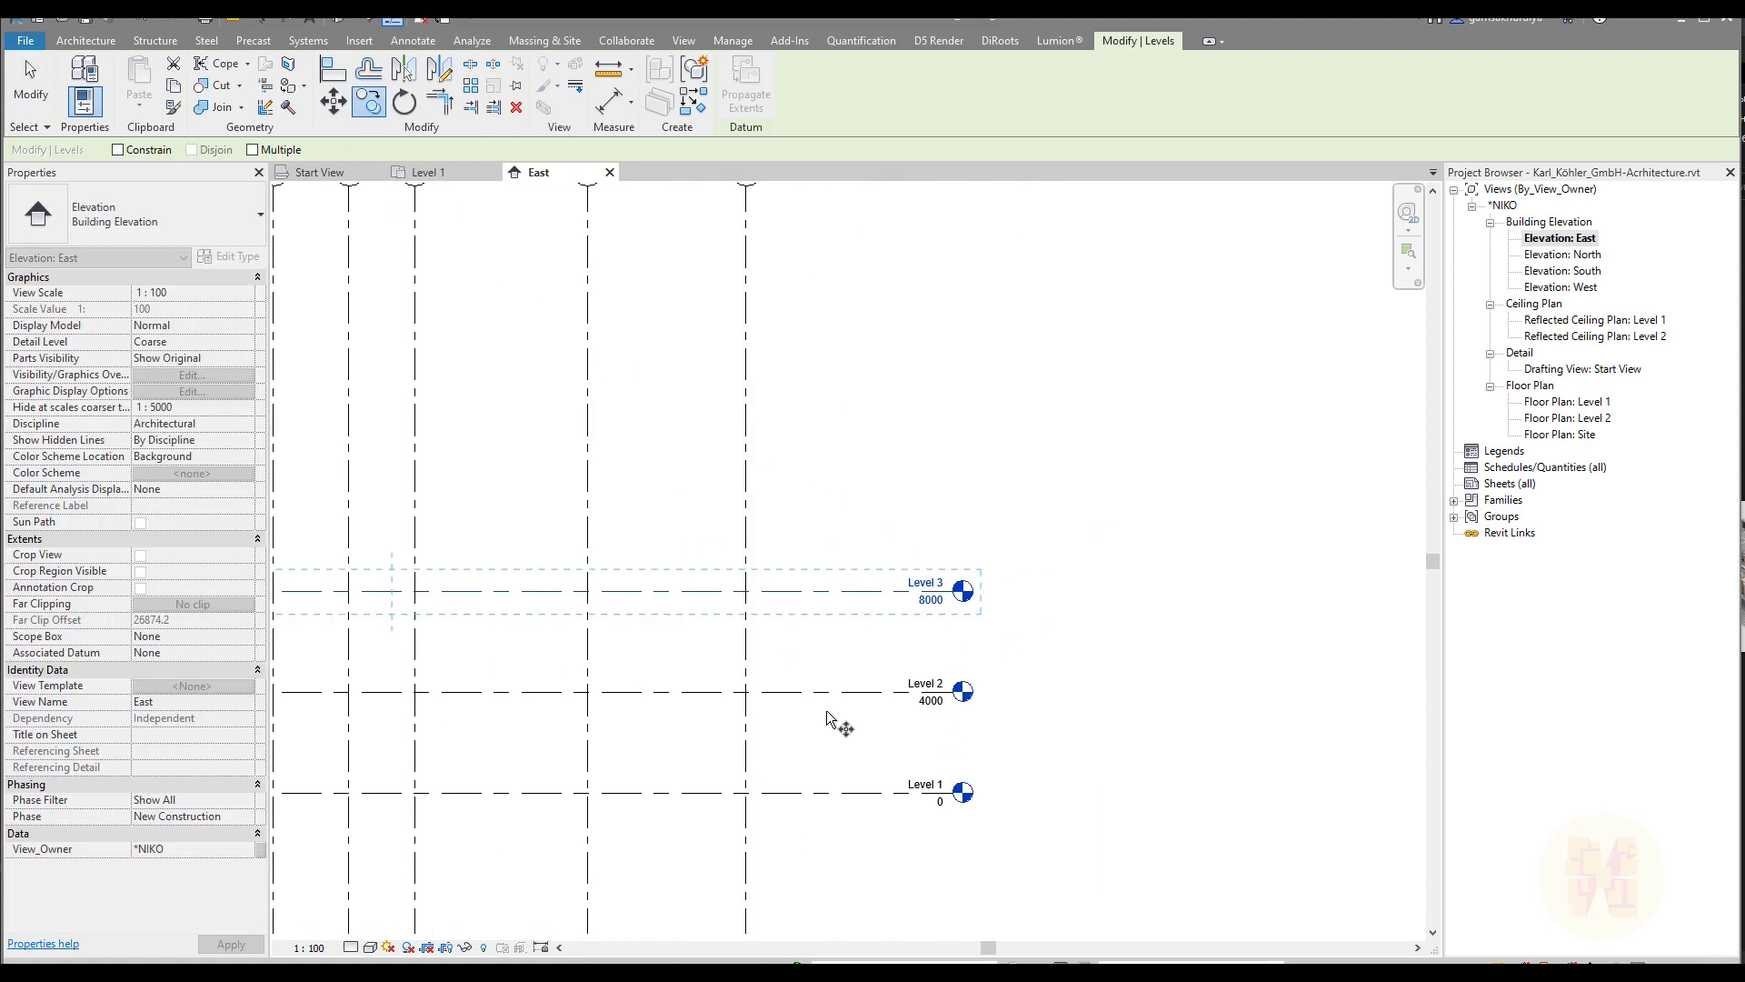
click(826, 692)
click(826, 593)
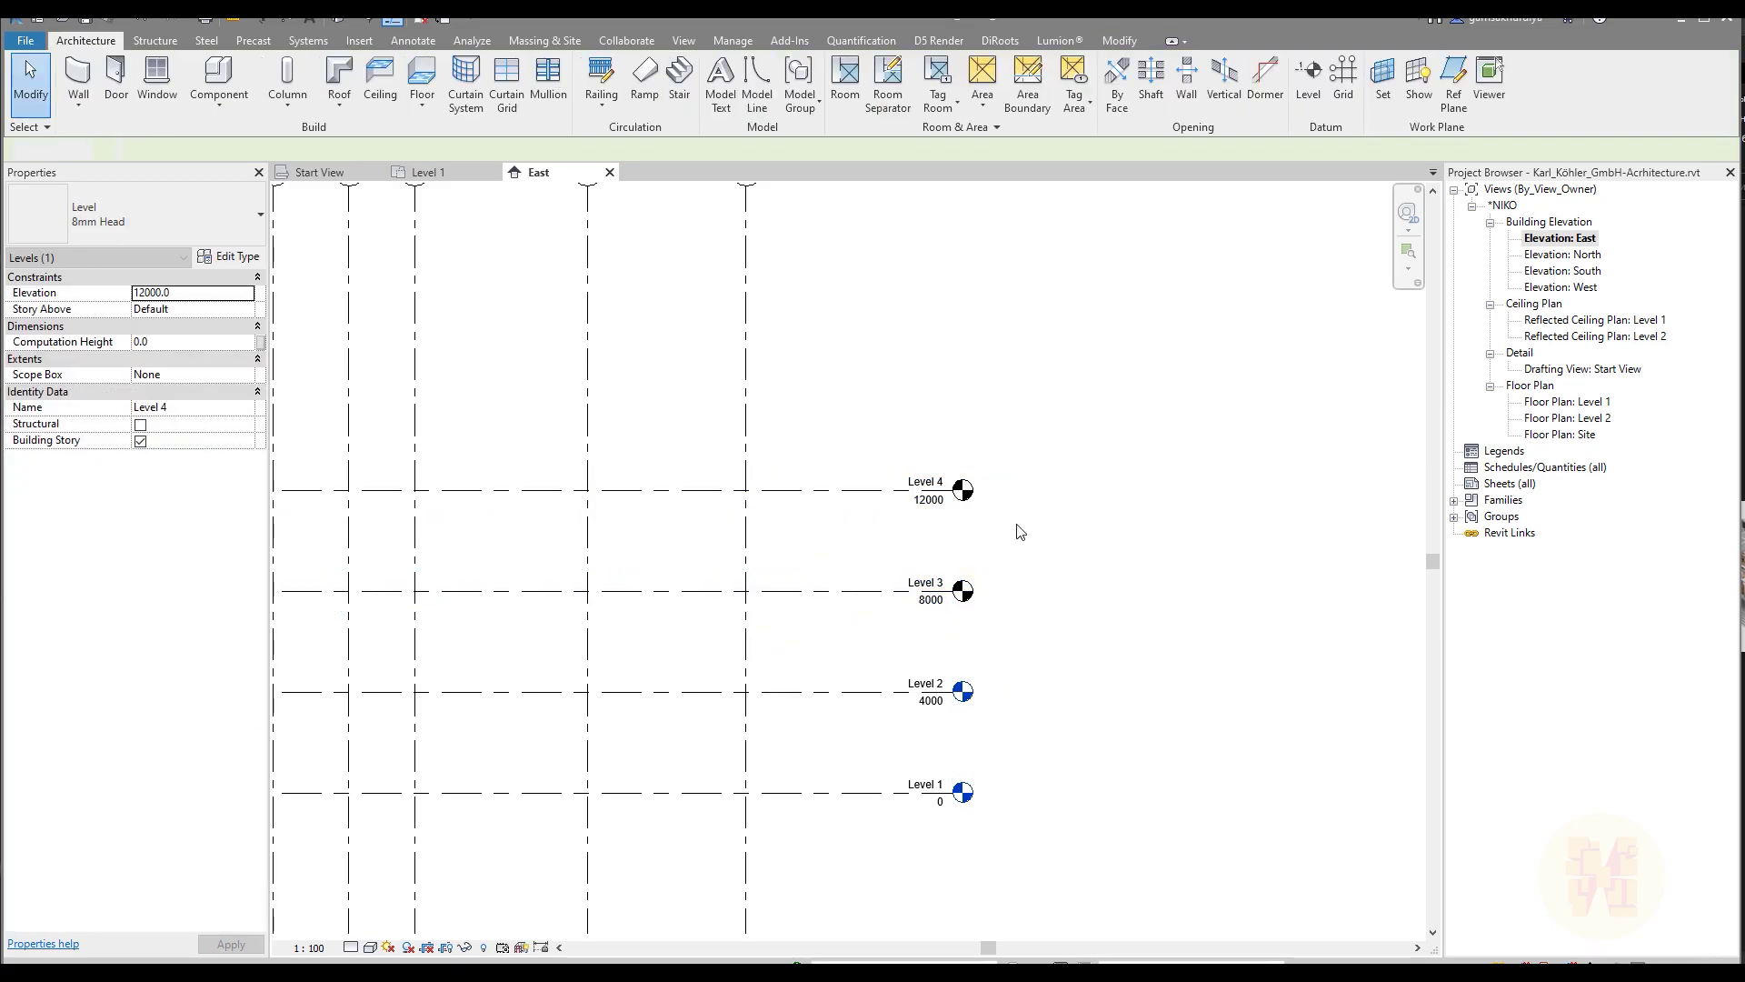
key(Escape)
scroll(864, 600, down, 3)
scroll(888, 612, up, 1)
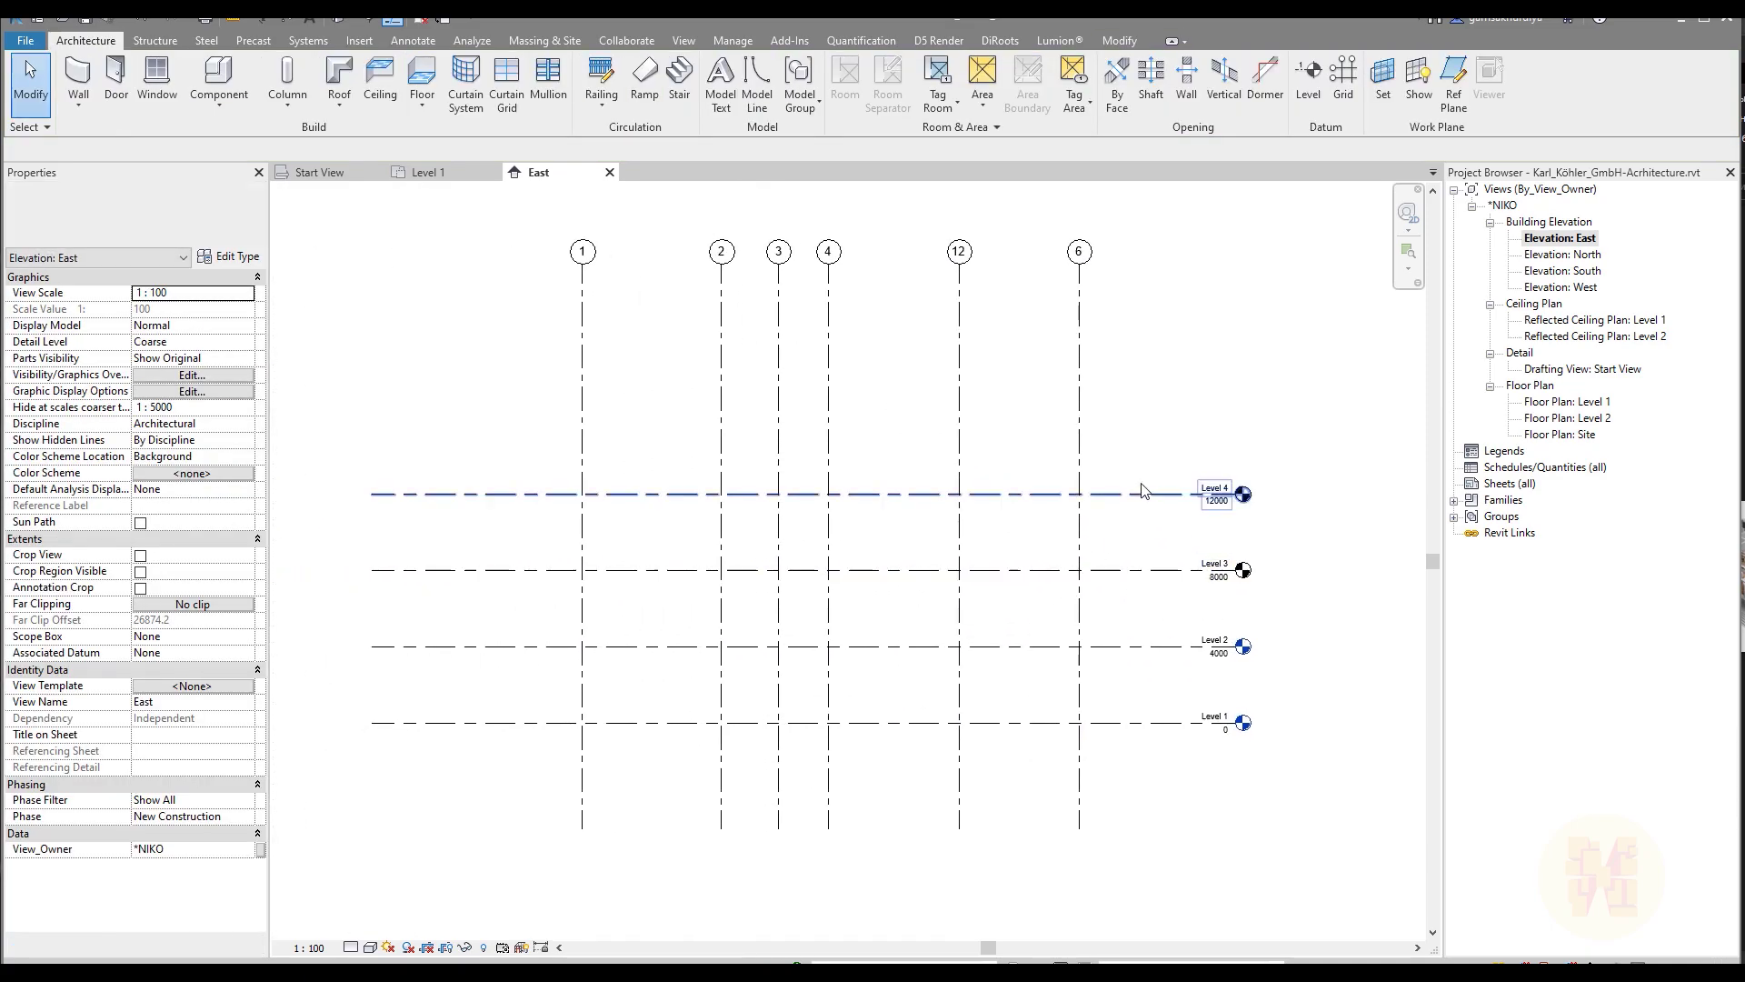
scroll(1096, 691, up, 2)
scroll(1094, 654, down, 2)
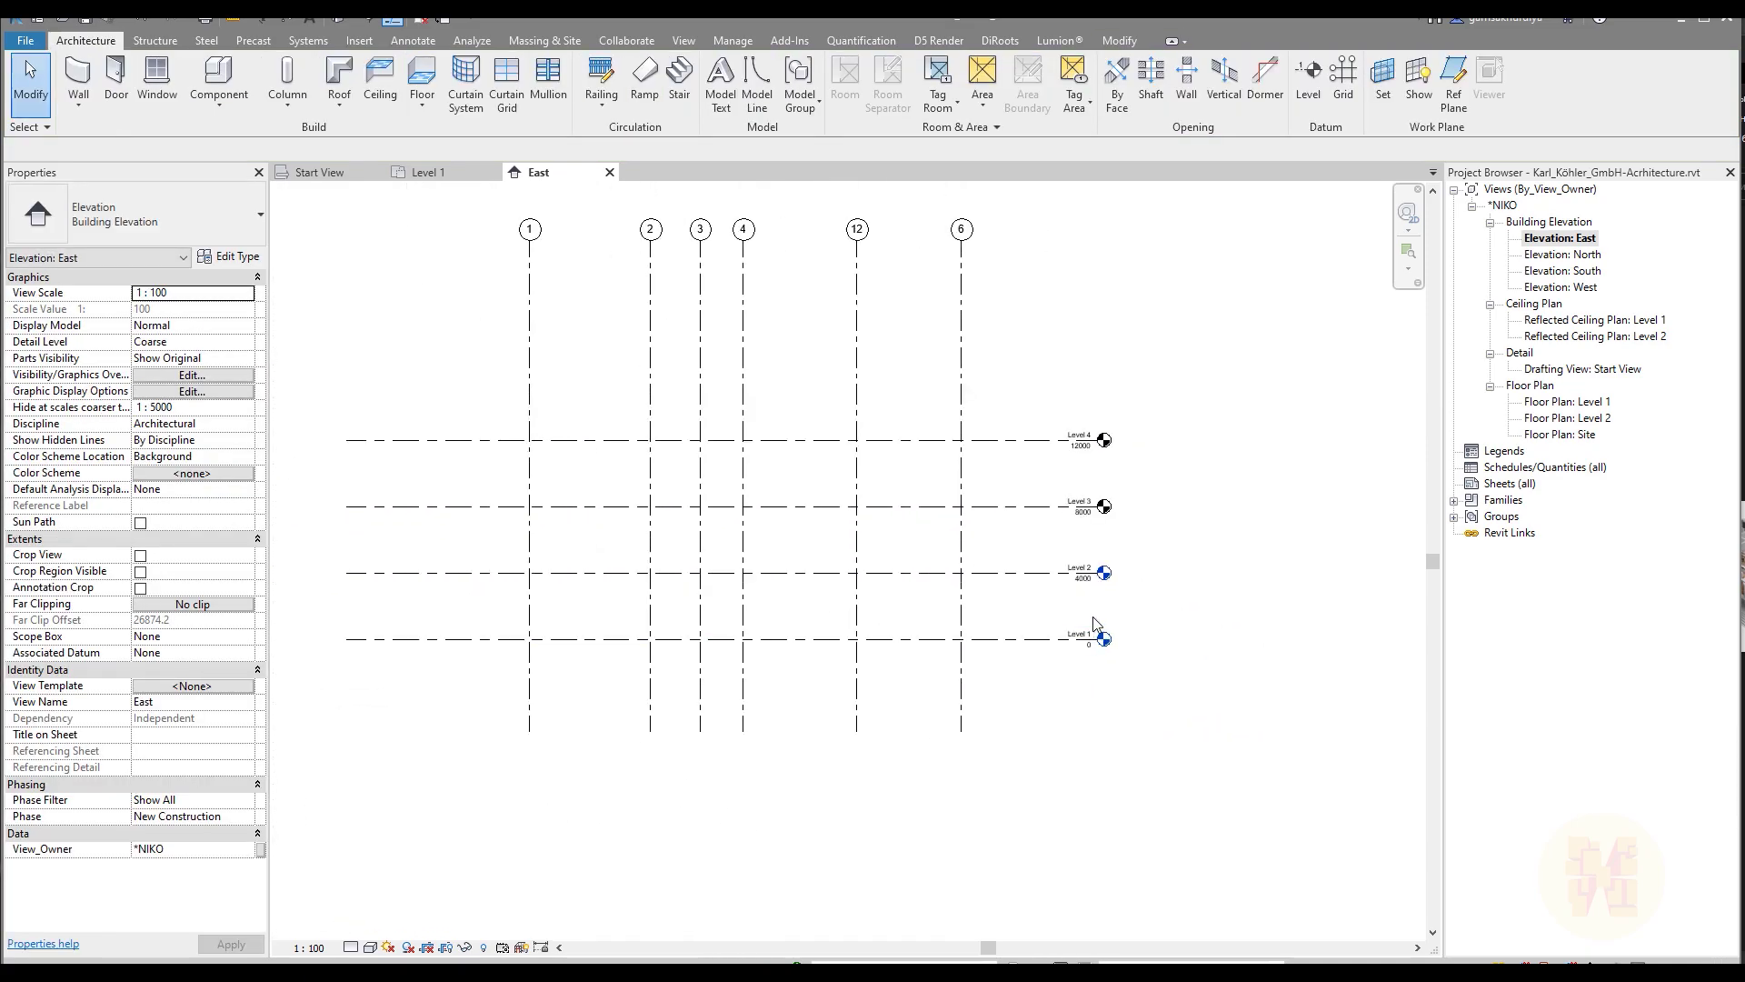
scroll(948, 623, up, 2)
click(977, 633)
key(Escape)
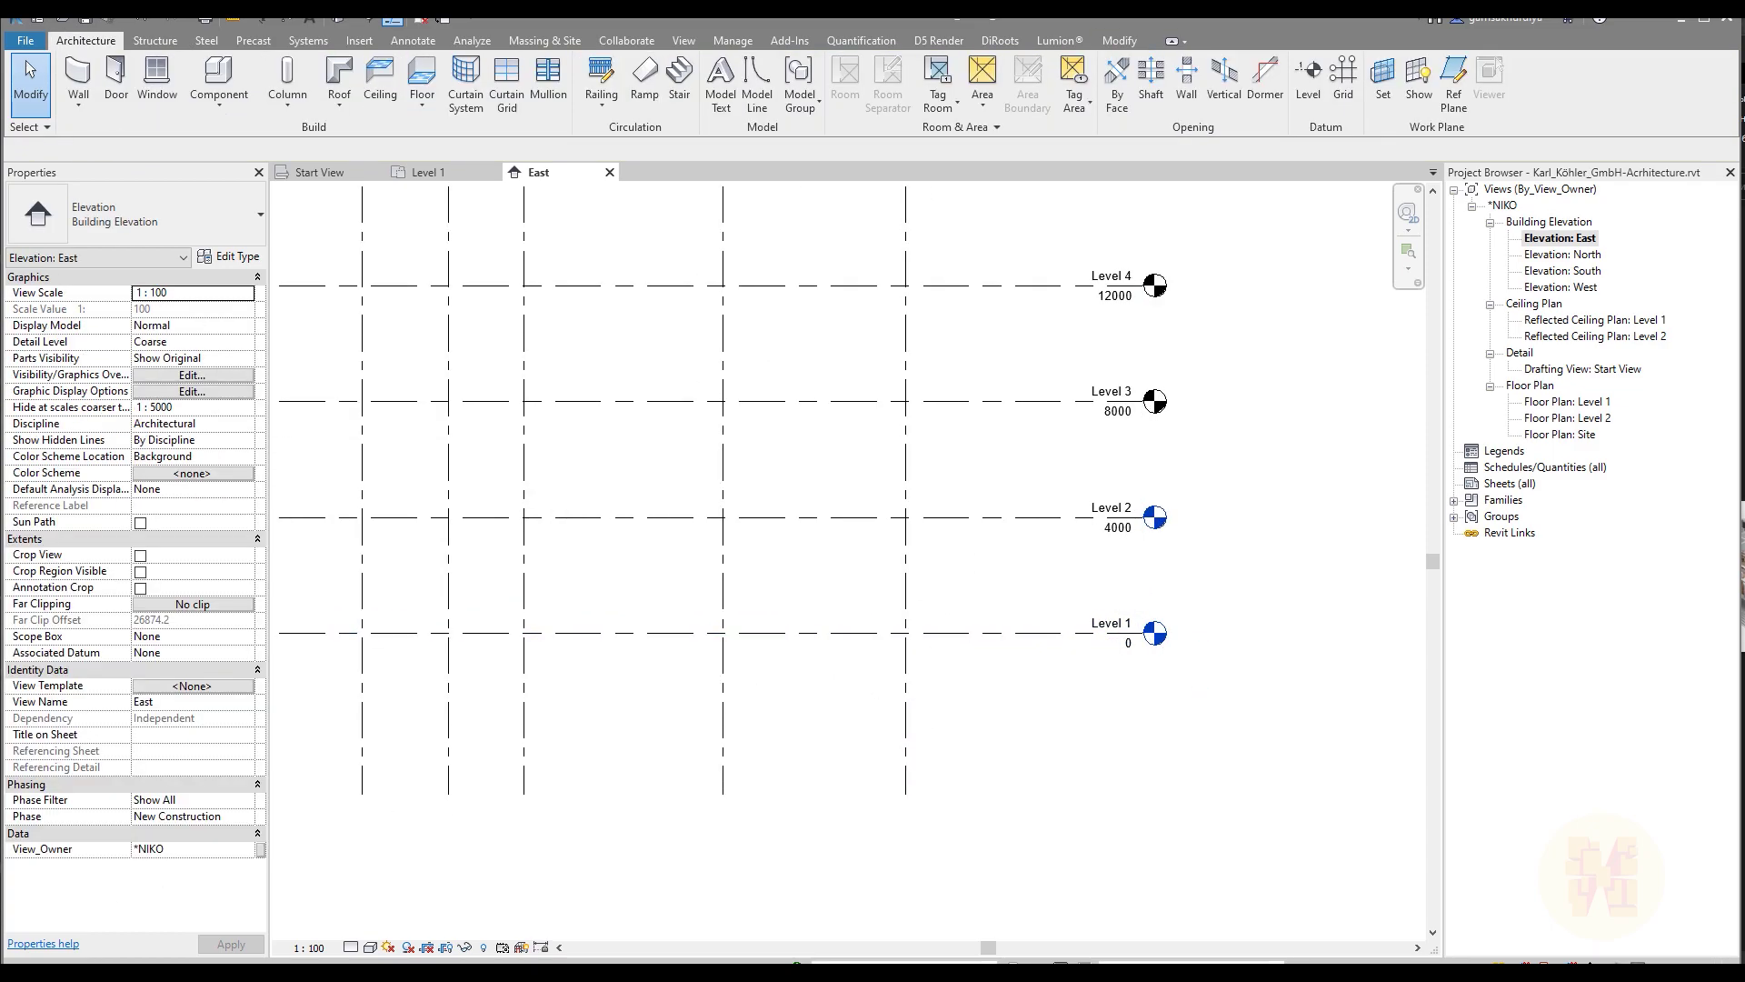
- Switch to the Reference folder, view Render_Enterance.jpg to examine the entrance steps, and return to the Revit project
key(alt+Tab)
click(1055, 482)
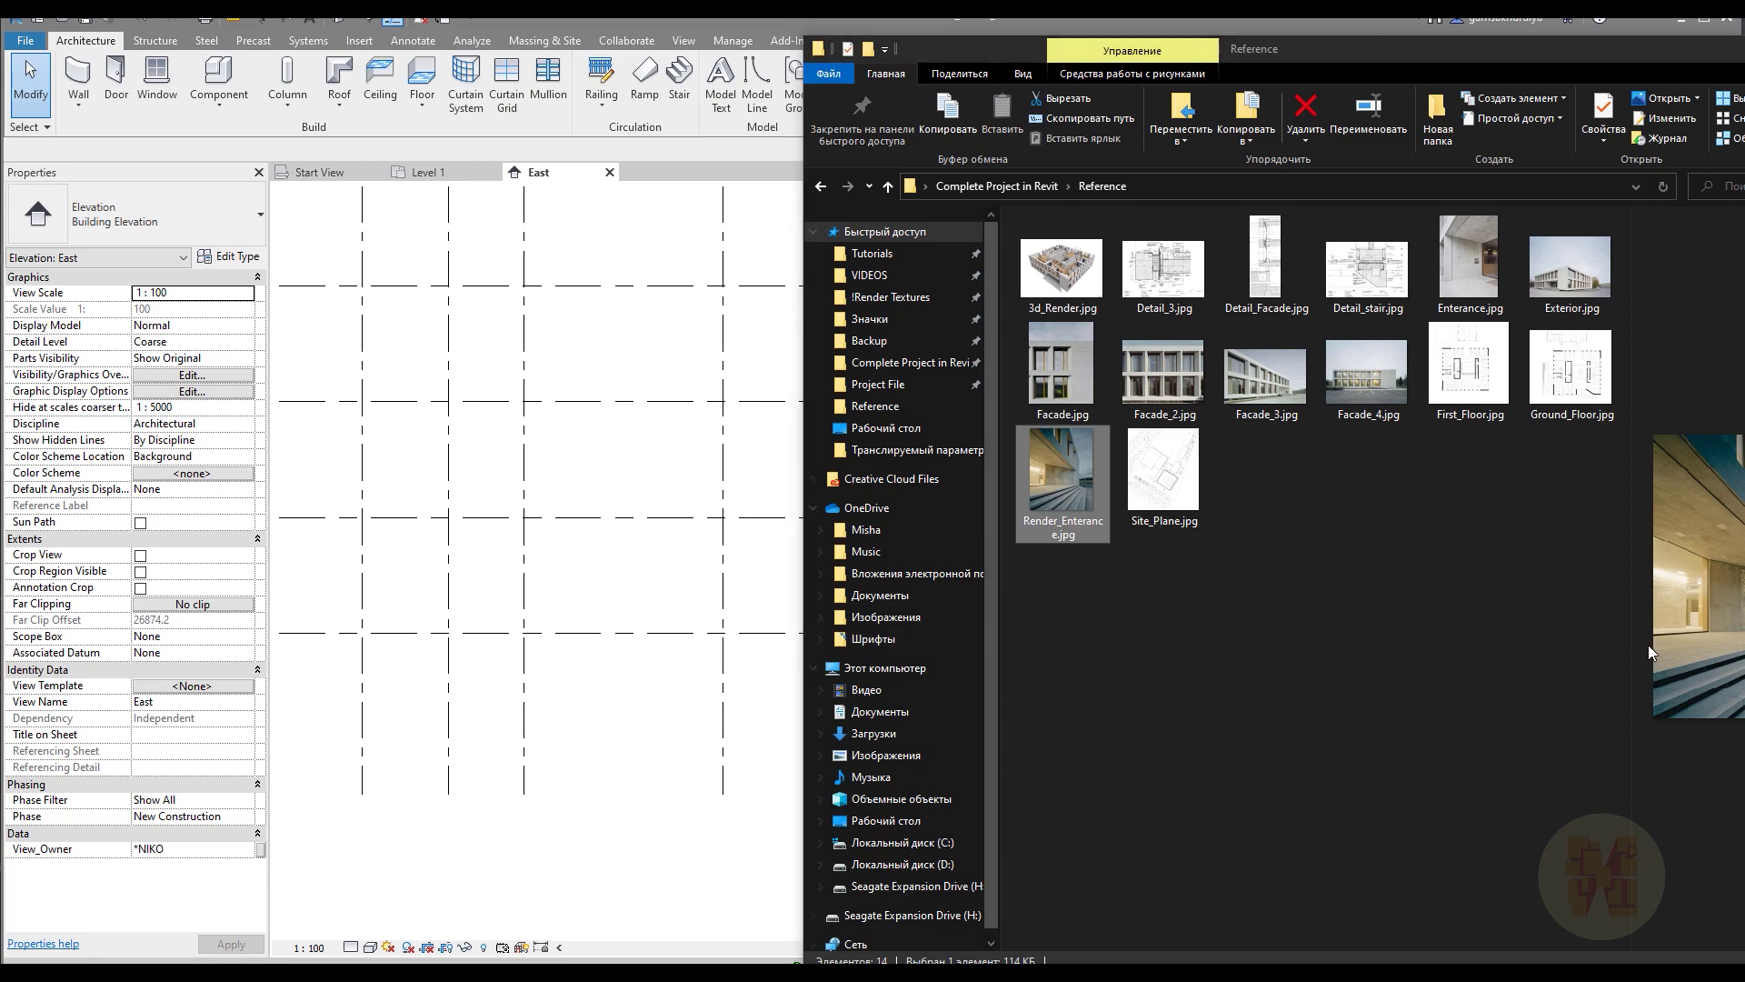
key(Return)
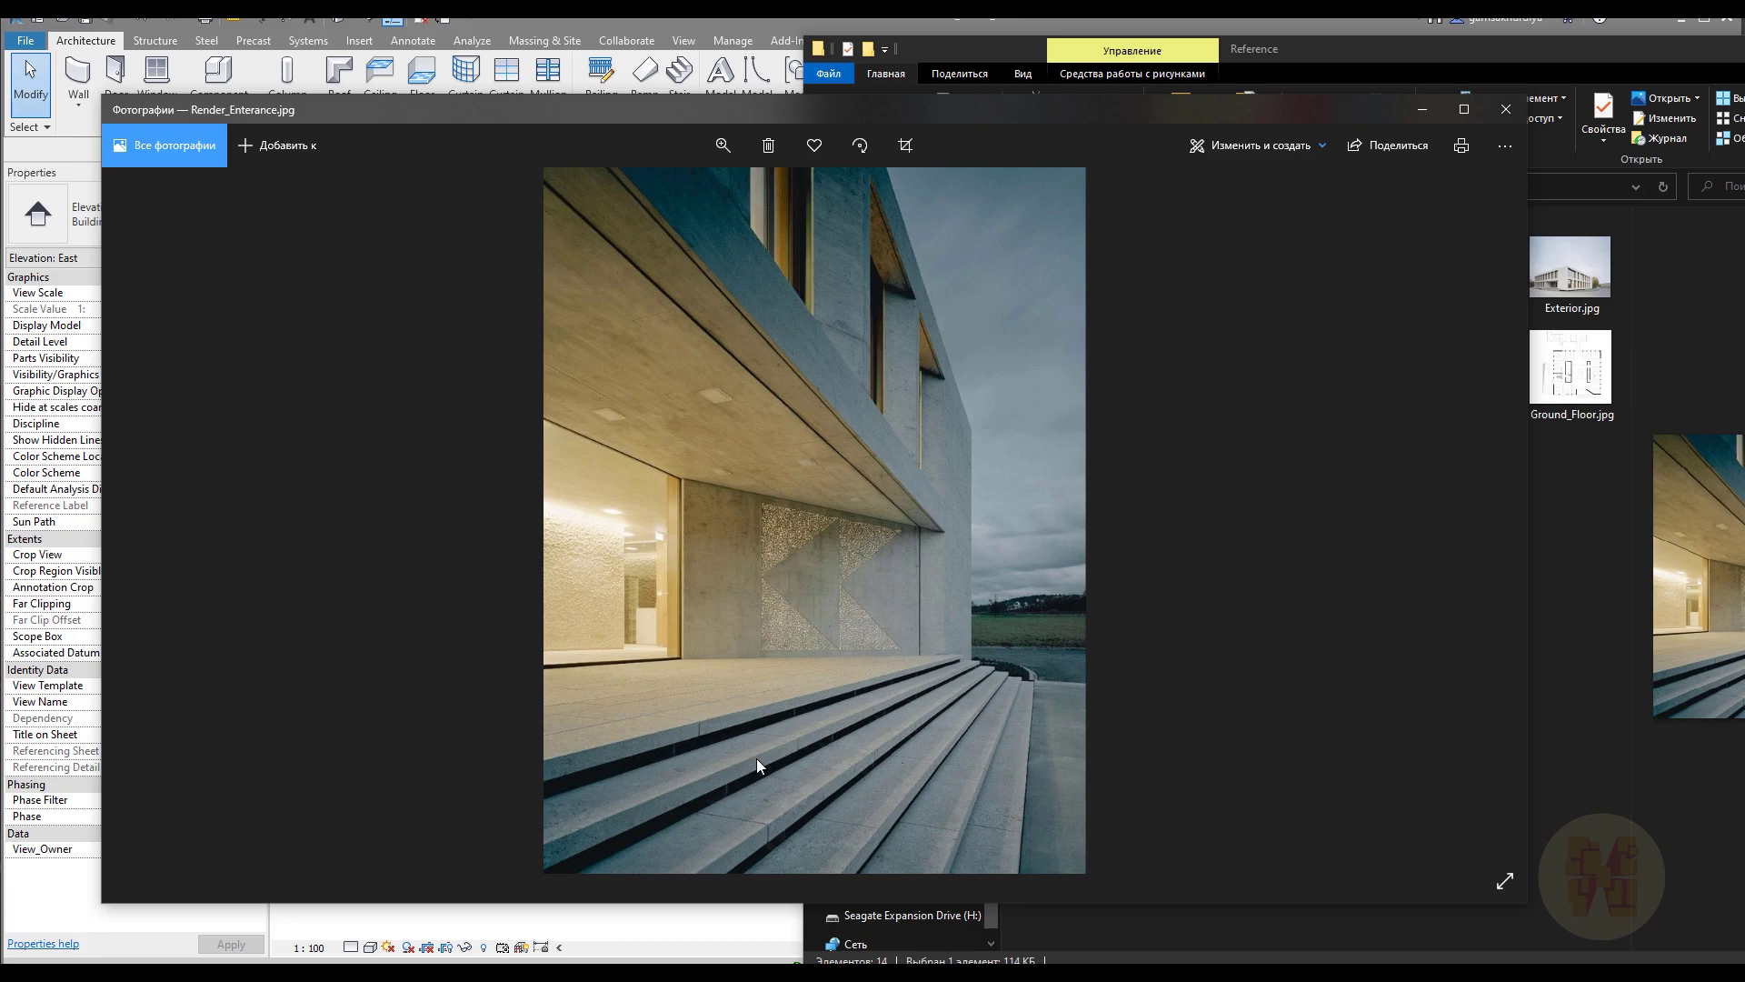
click(1423, 109)
click(673, 23)
- Copy Level 1 straight down 1000 mm to add a level at -1000
click(795, 632)
click(380, 108)
click(1311, 578)
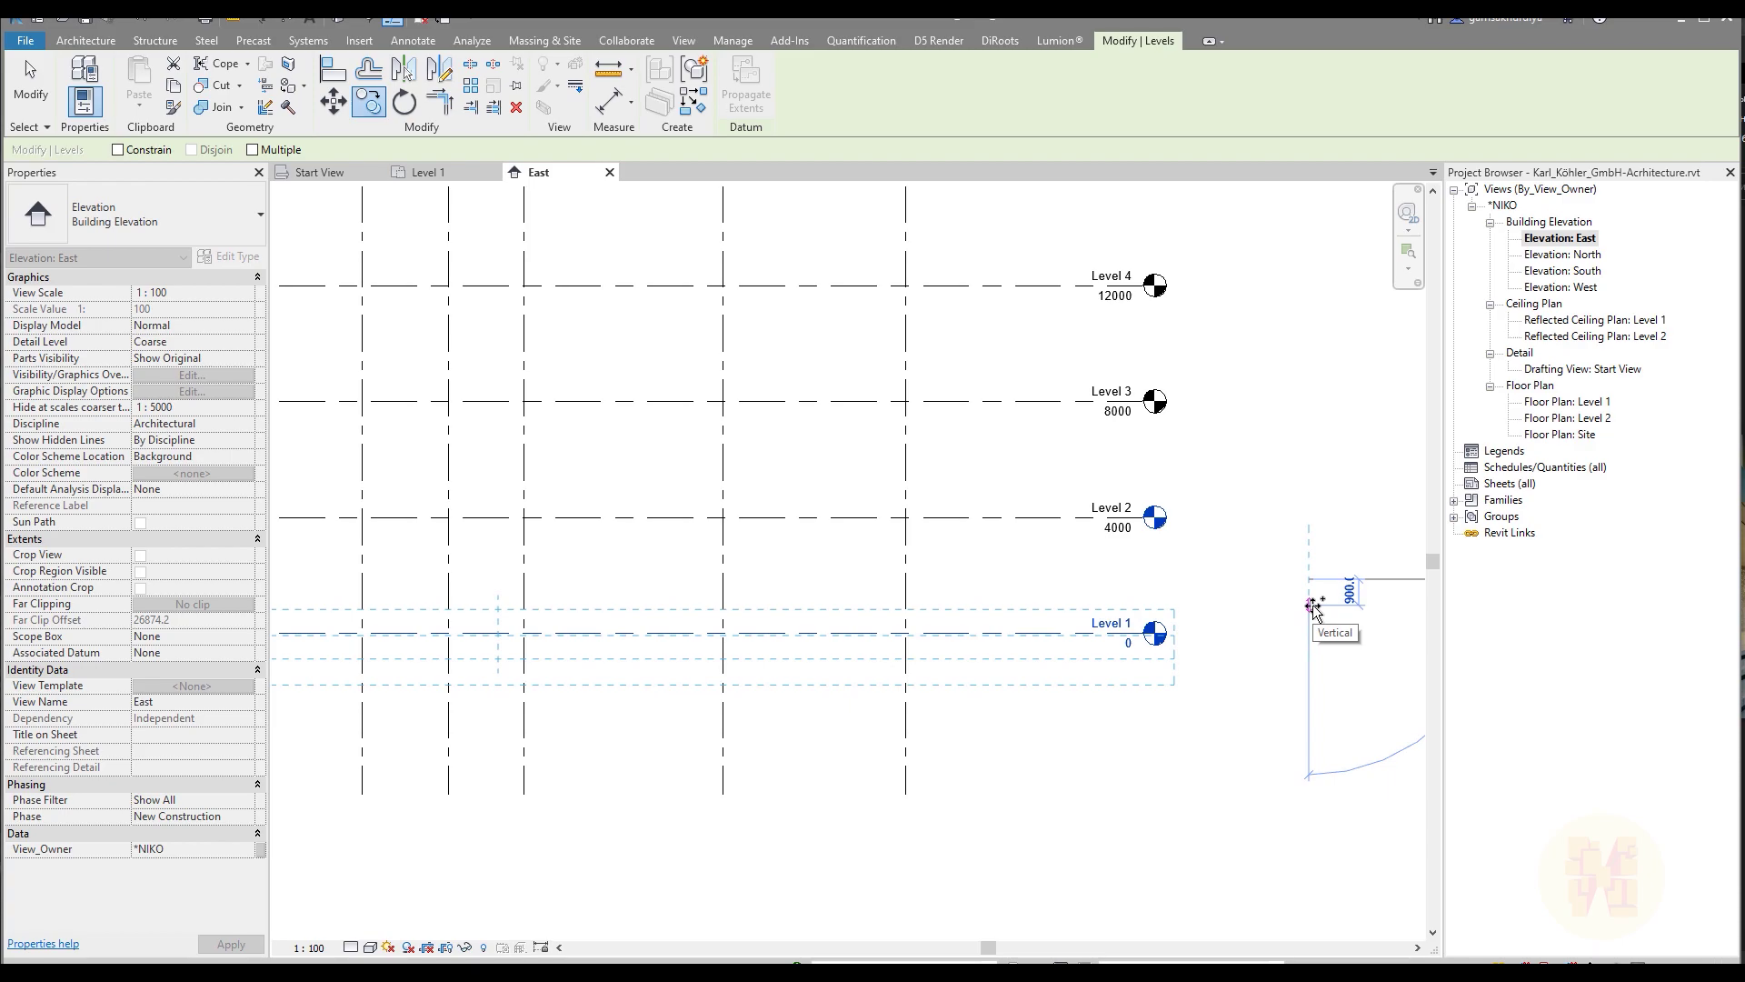
click(1316, 613)
- Add an elbow to the -1000 level line so its head sits clear below the Level 1 head
scroll(909, 682, up, 2)
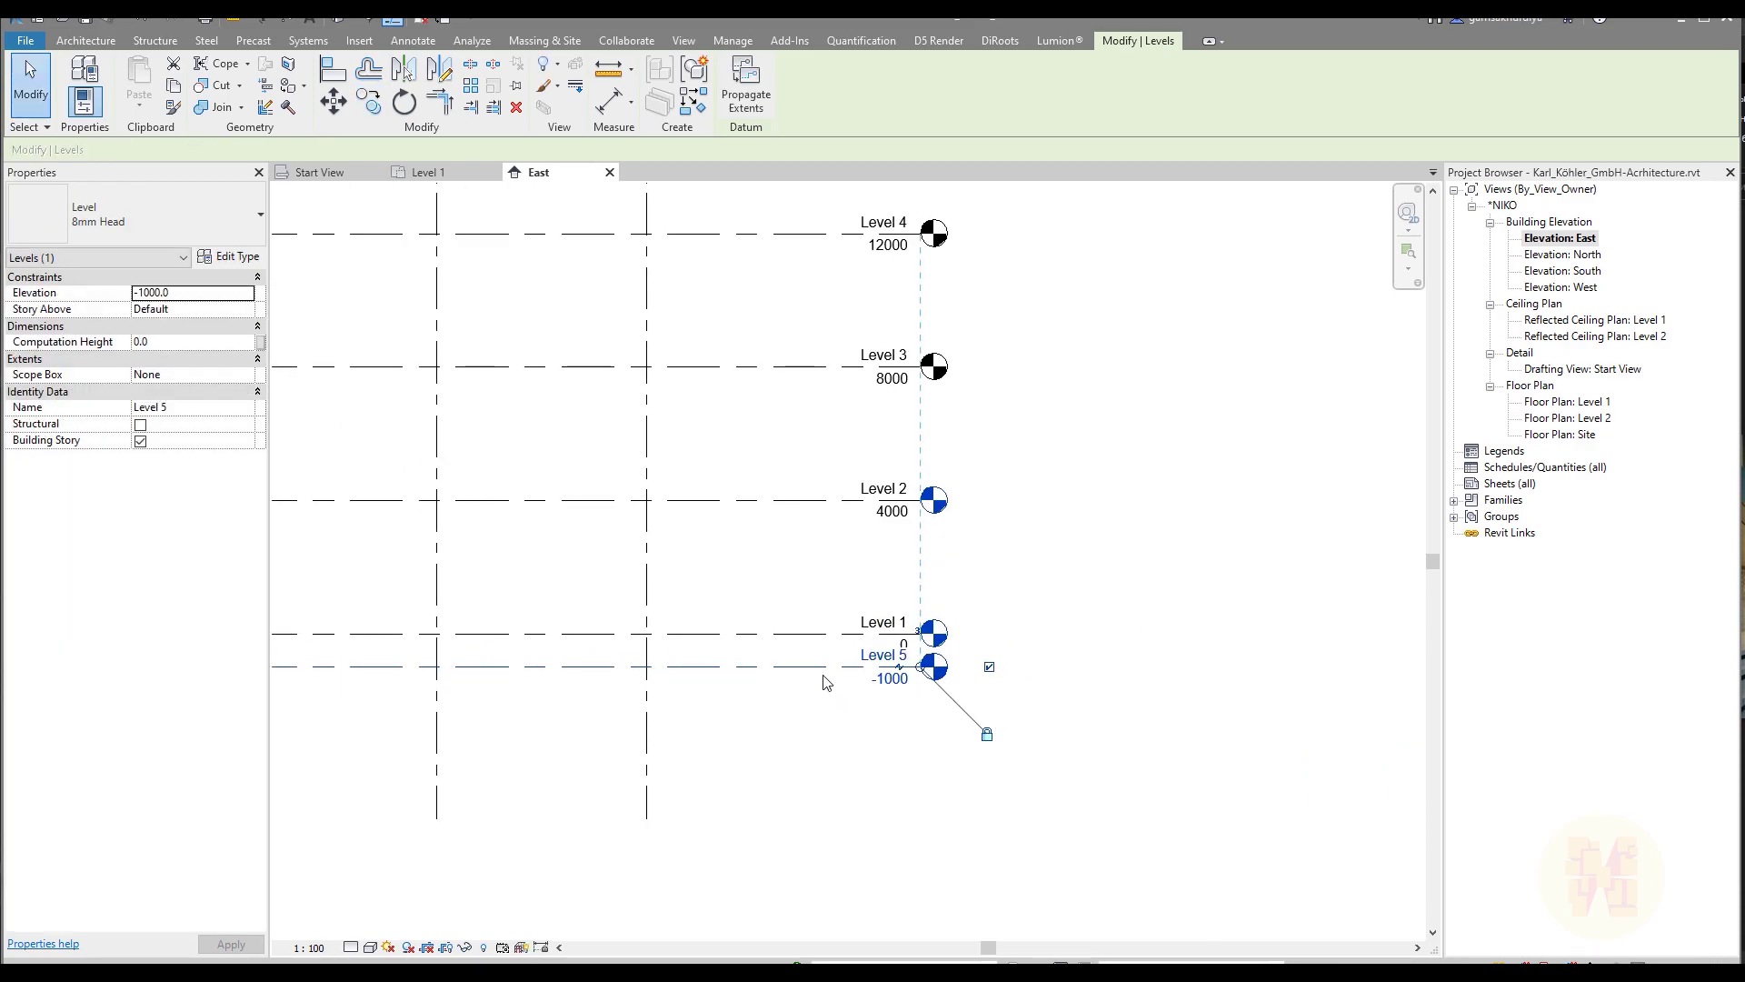
scroll(965, 684, up, 3)
click(942, 651)
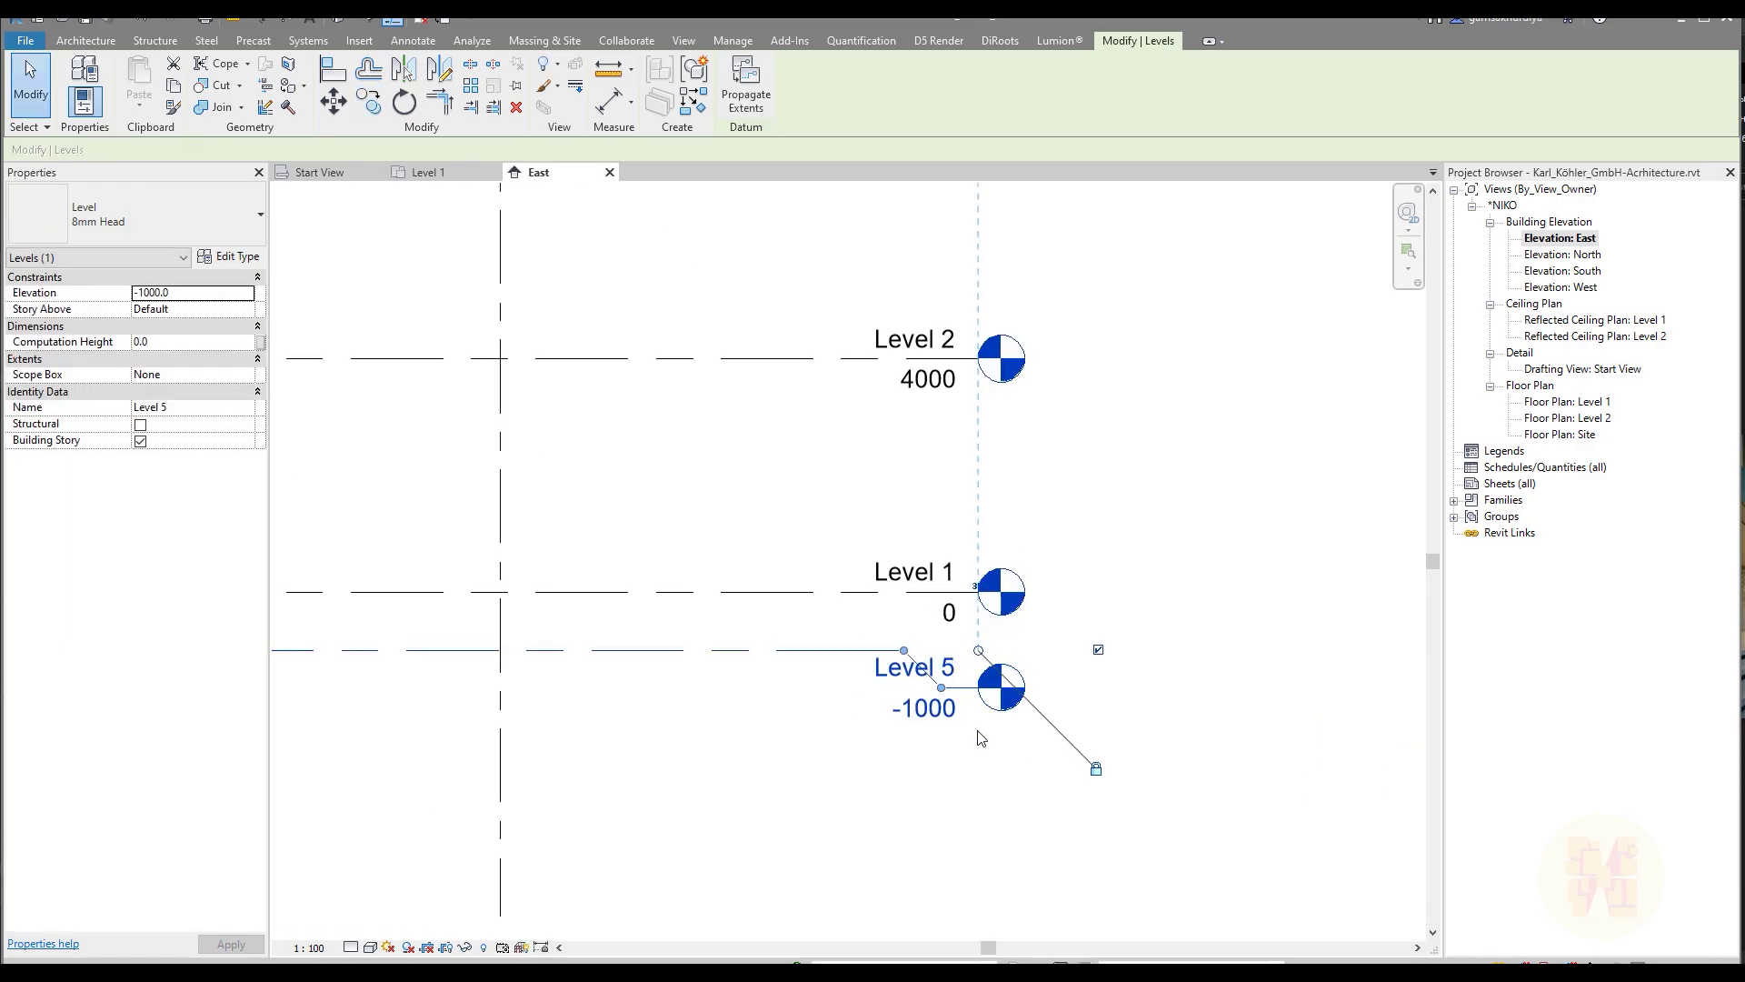
click(986, 812)
- Rename the level at -1000 as Ground Level
scroll(1014, 720, down, 2)
scroll(1009, 722, up, 2)
click(941, 668)
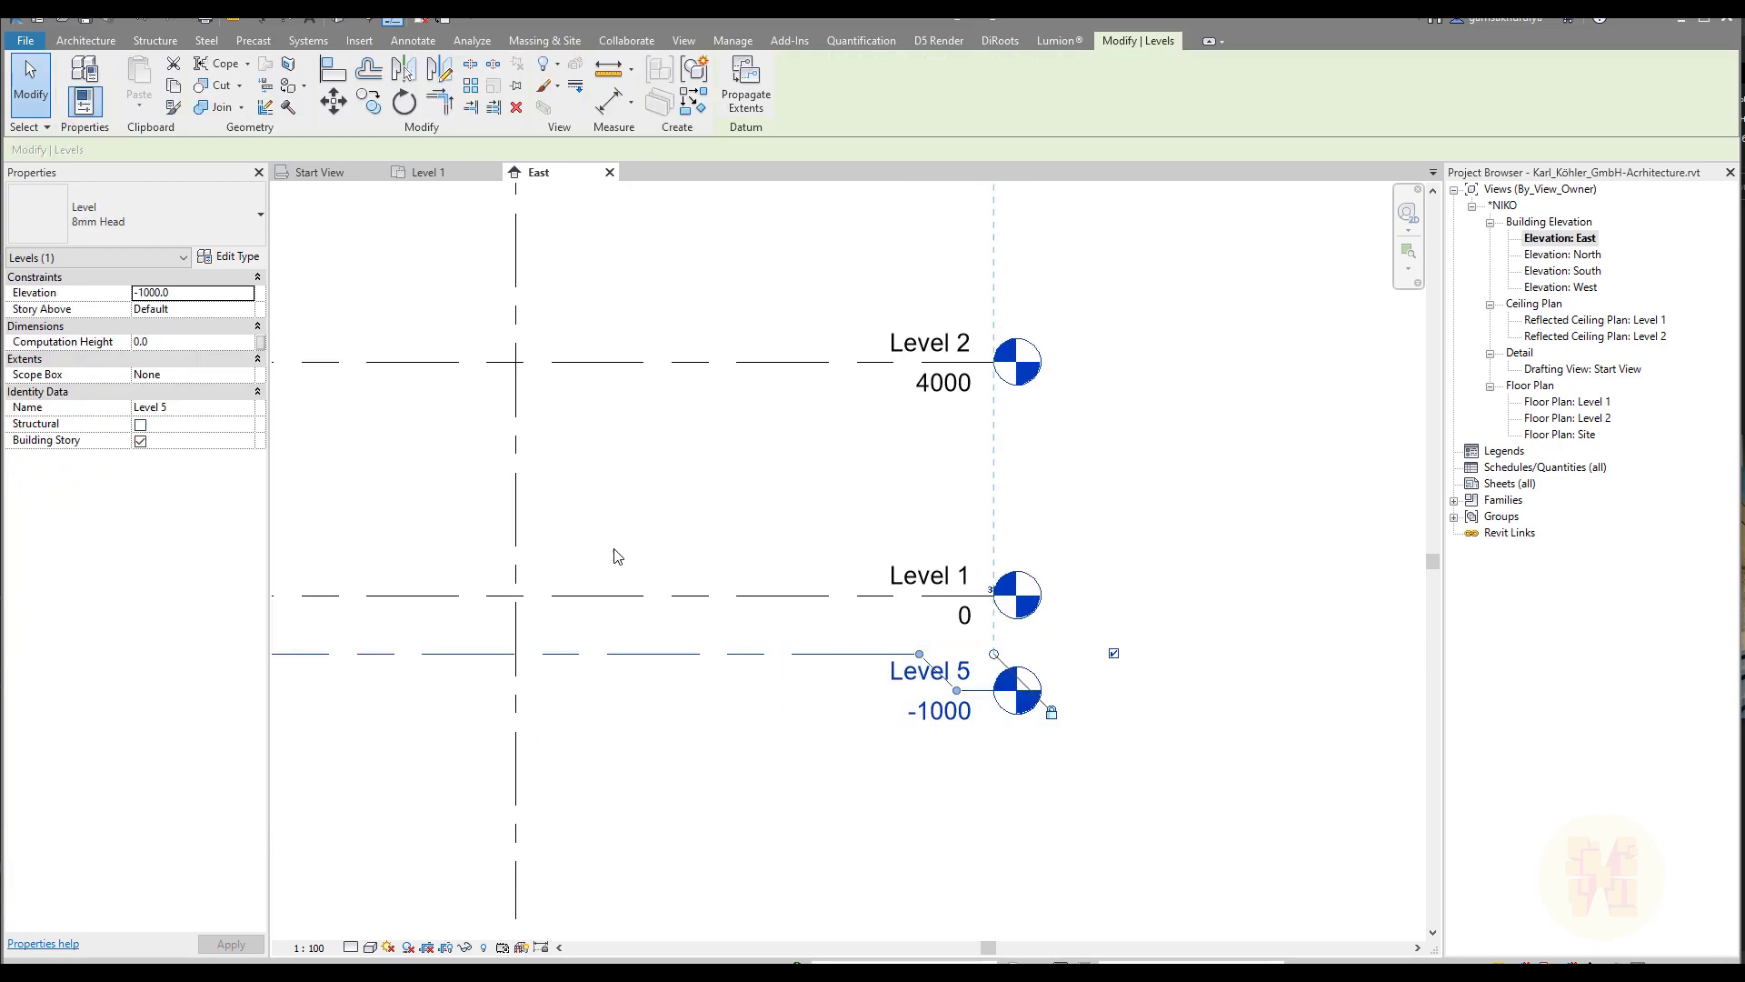
click(909, 677)
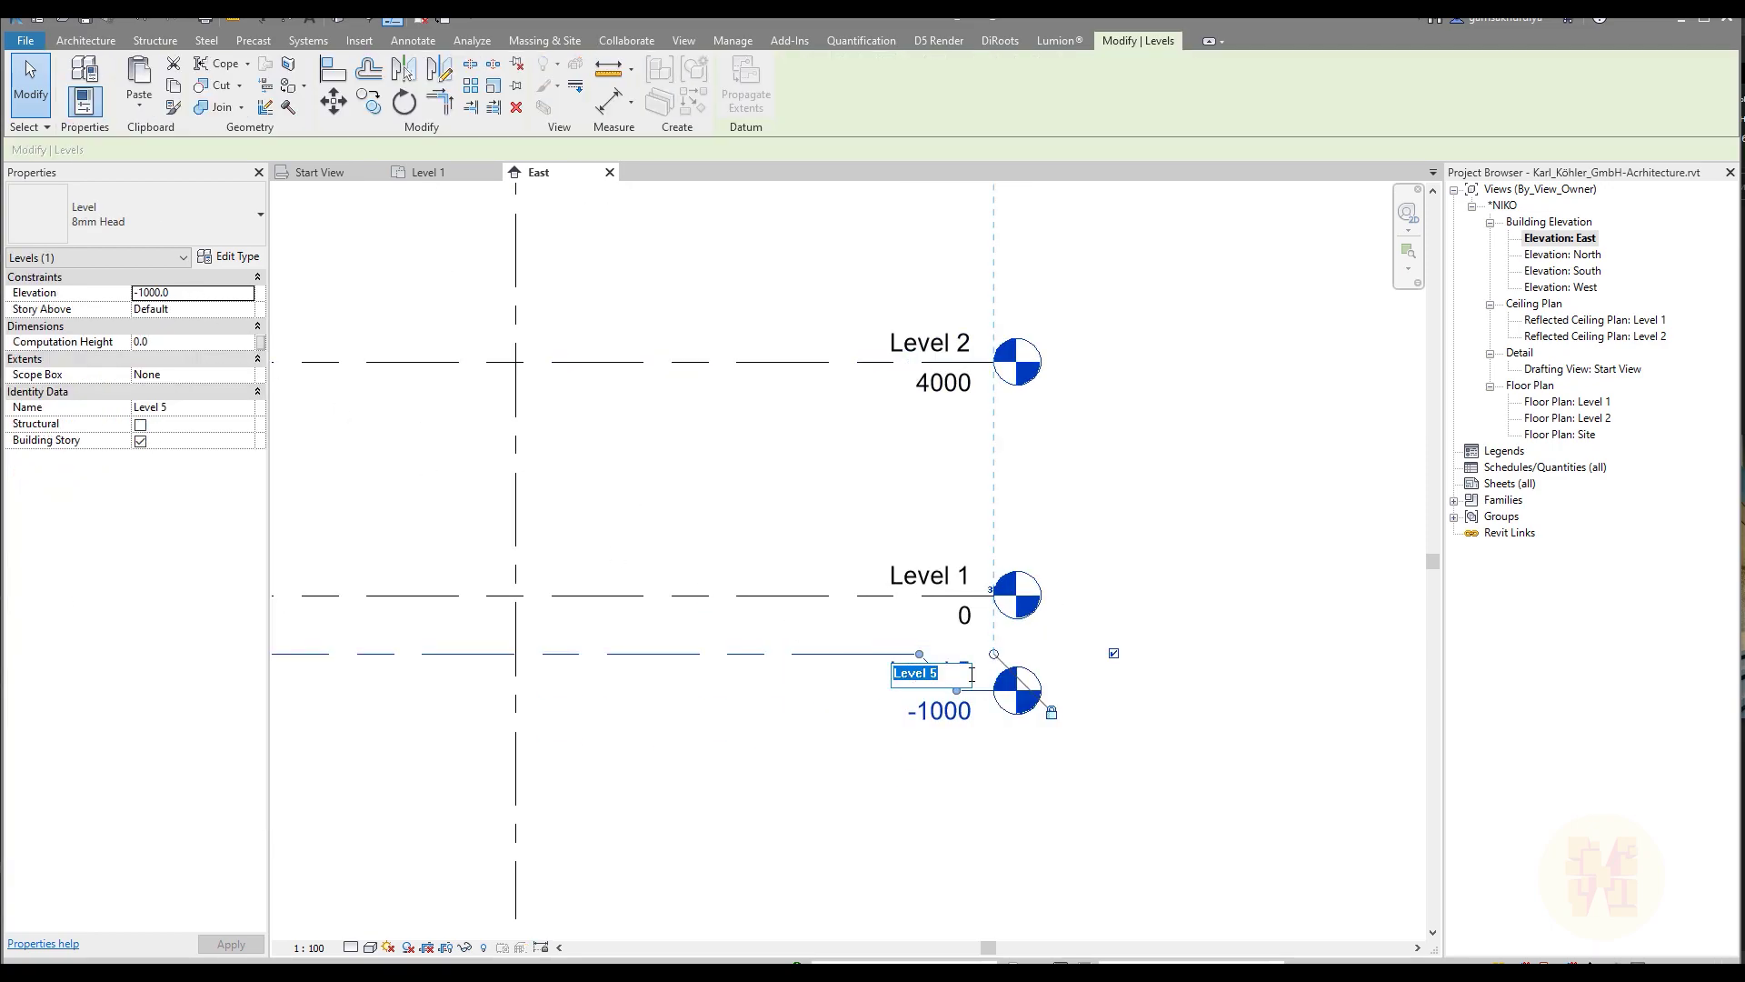
text(Ground Level)
click(1156, 619)
- Examine the arrangement of all levels and grids in the East elevation
scroll(1159, 622, down, 2)
middle_drag(1213, 687, 1205, 830)
click(1115, 704)
middle_drag(1207, 742, 1241, 588)
middle_drag(1187, 638, 1268, 831)
click(1199, 544)
click(1216, 718)
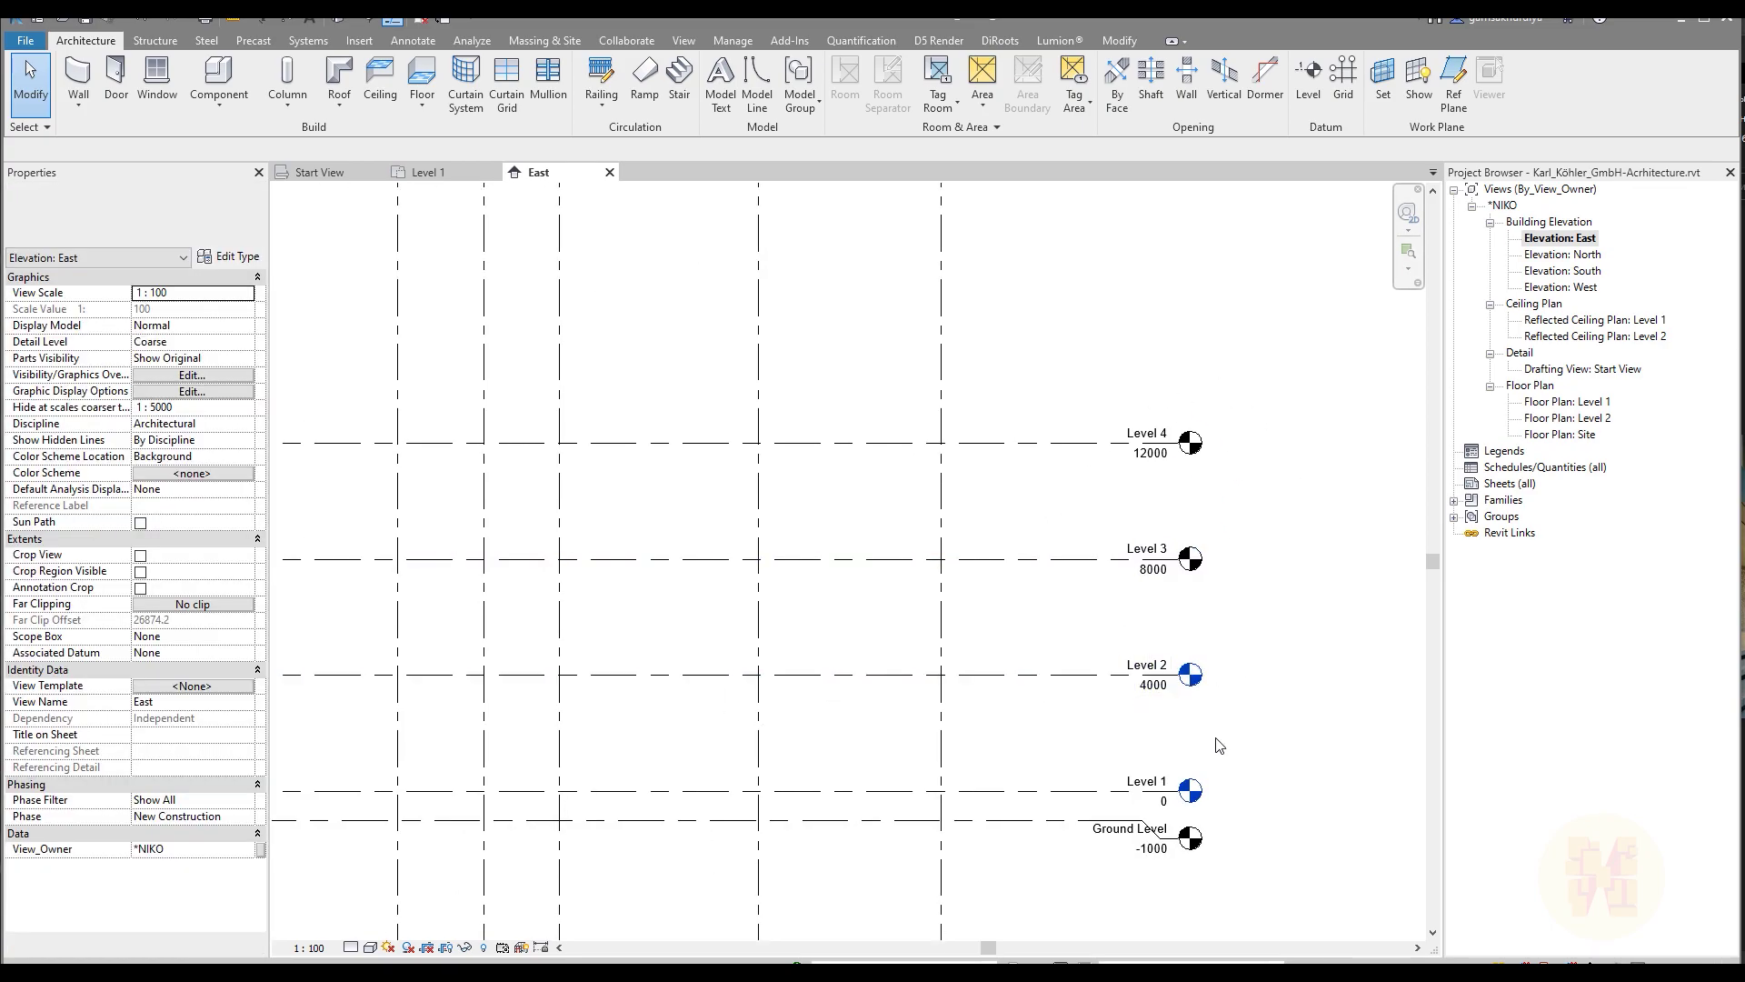
middle_drag(1223, 741, 1209, 580)
middle_drag(909, 606, 1171, 616)
scroll(1170, 616, down, 2)
middle_drag(1062, 575, 919, 591)
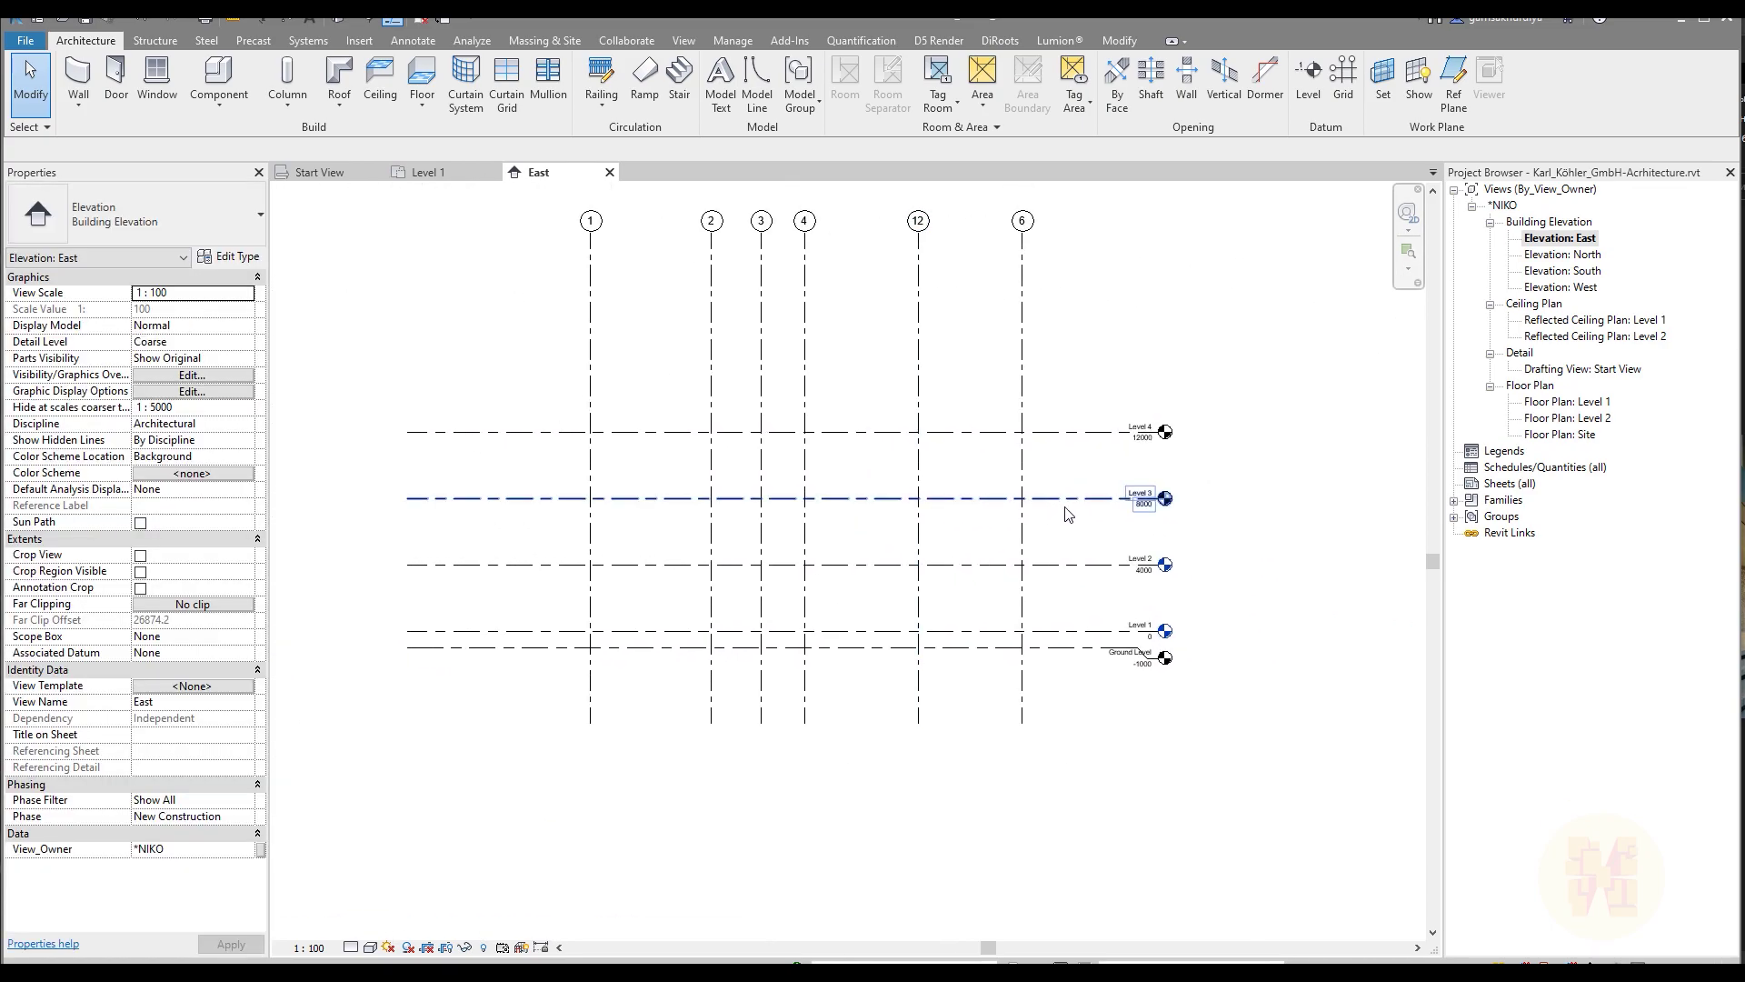
- Switch to the Level 1 floor plan view
click(411, 174)
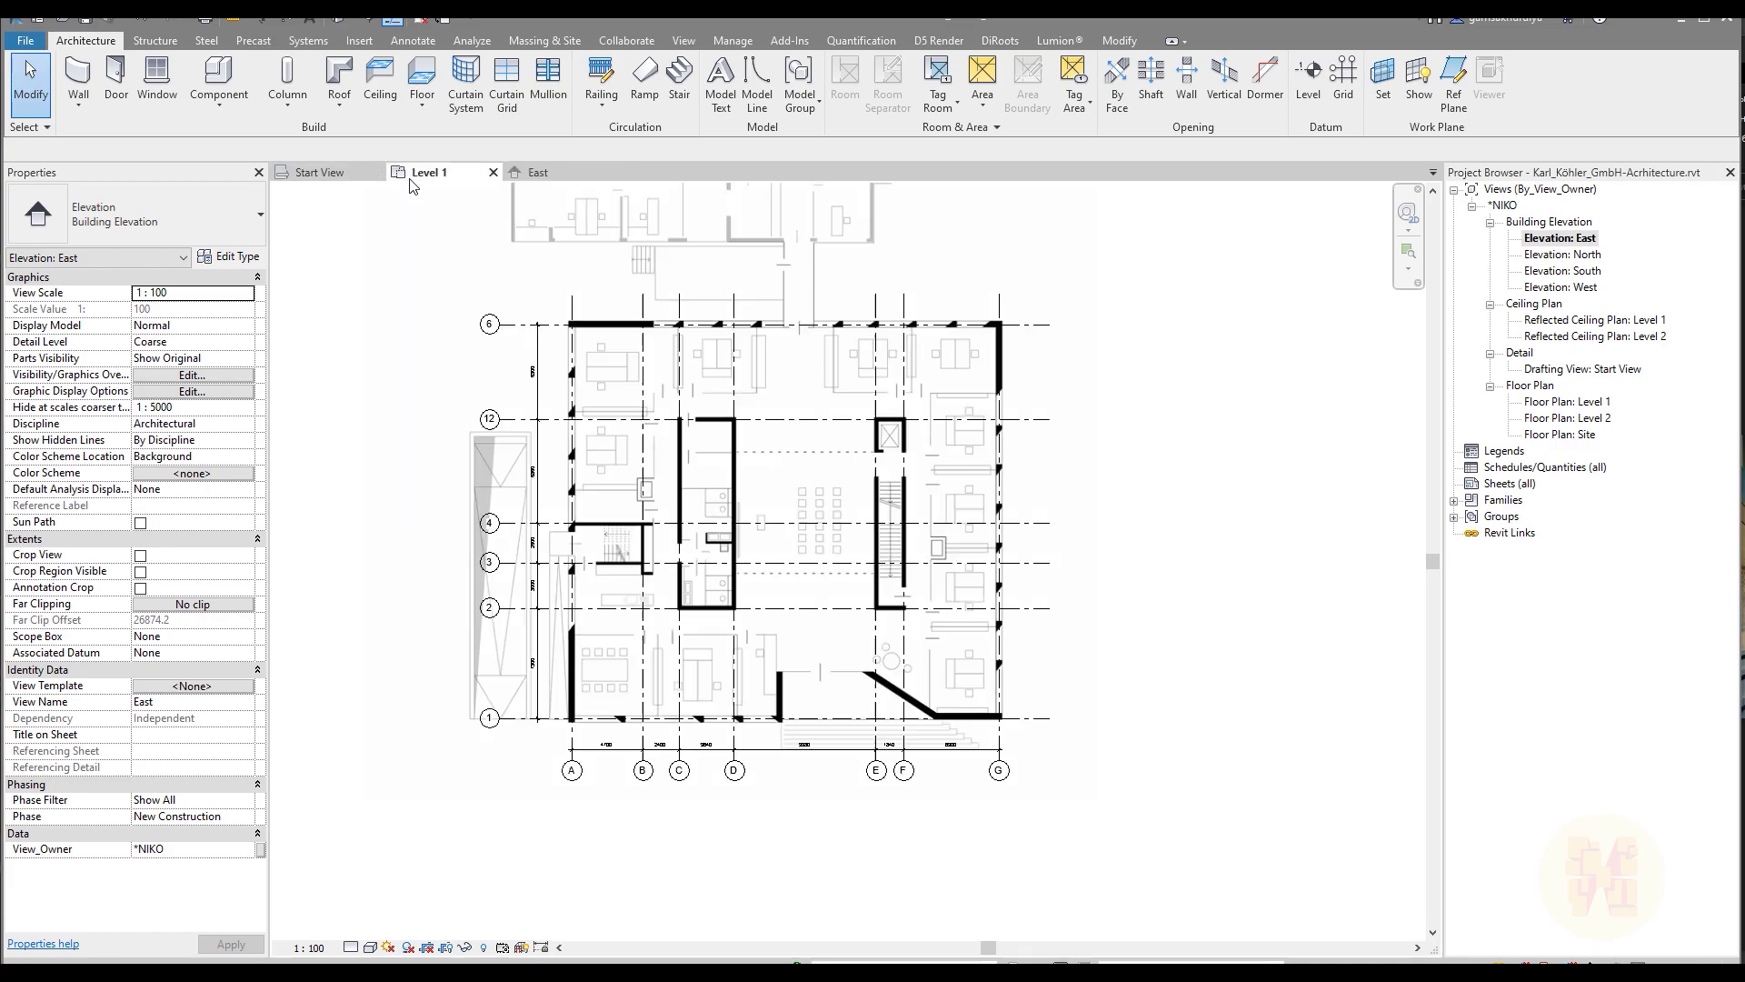